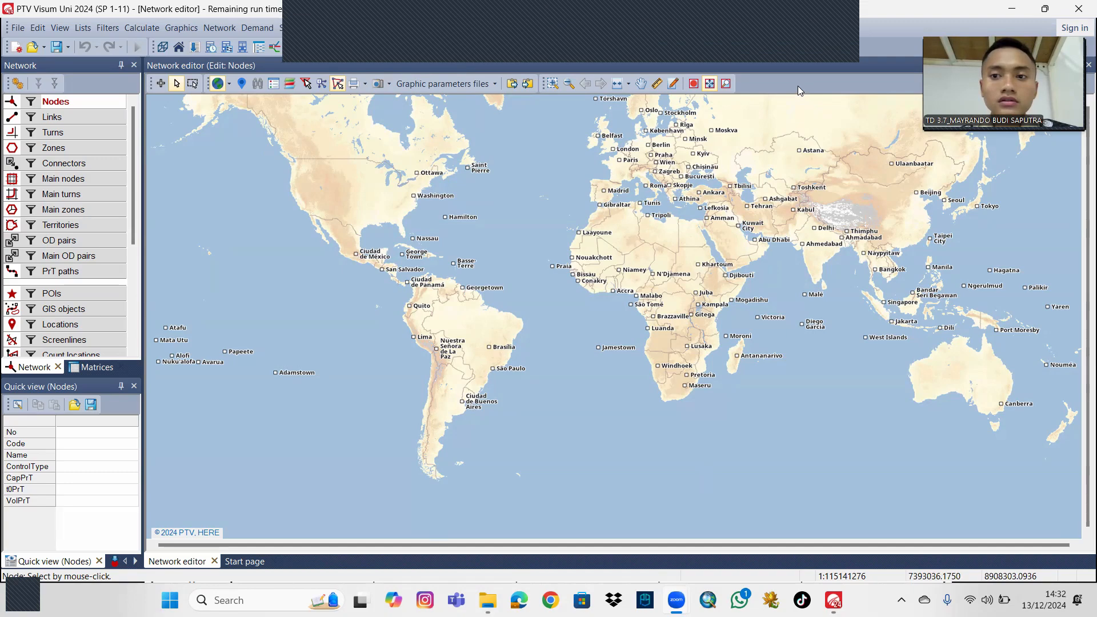
Set the default direction of traffic in new networks to left-hand traffic in the user preferences.
left_click(39, 28)
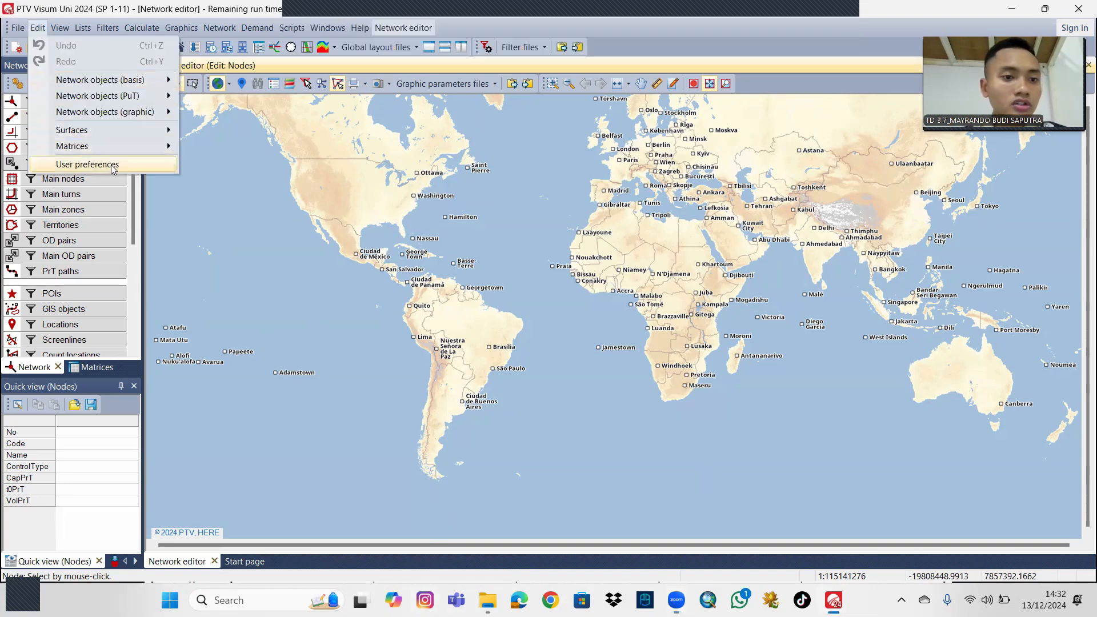
left_click(108, 163)
left_click(381, 129)
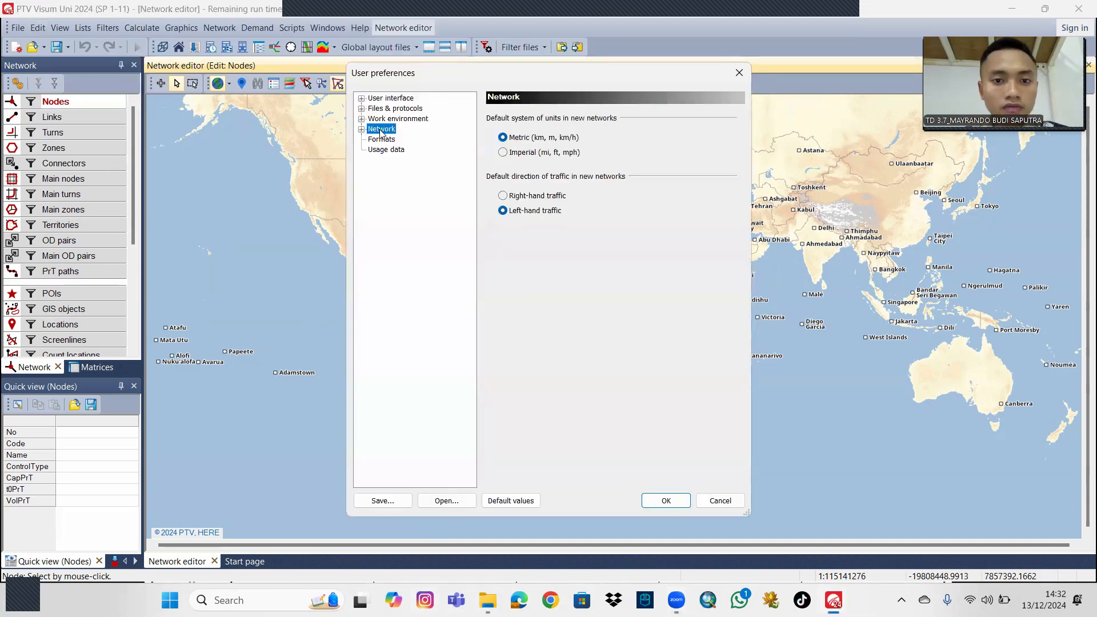
left_click(507, 196)
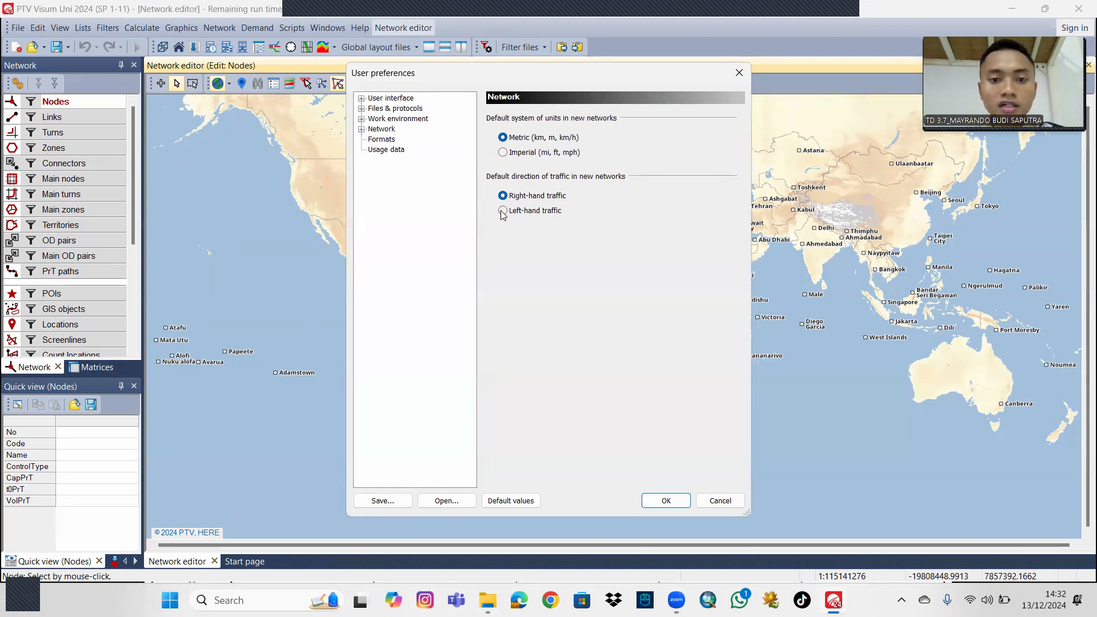
left_click(503, 213)
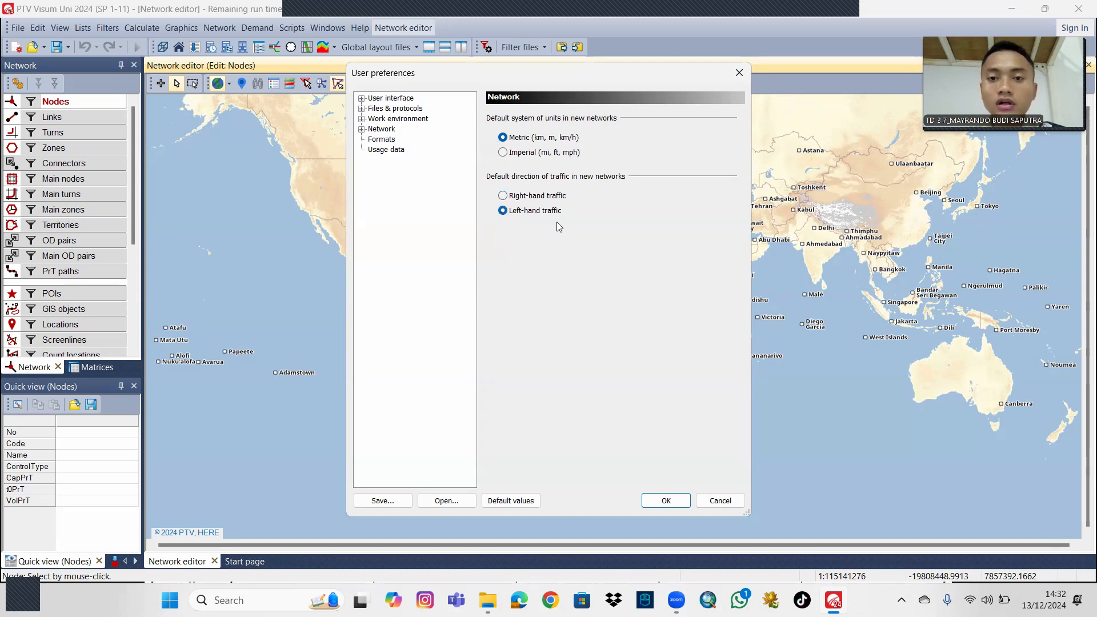
left_click(667, 501)
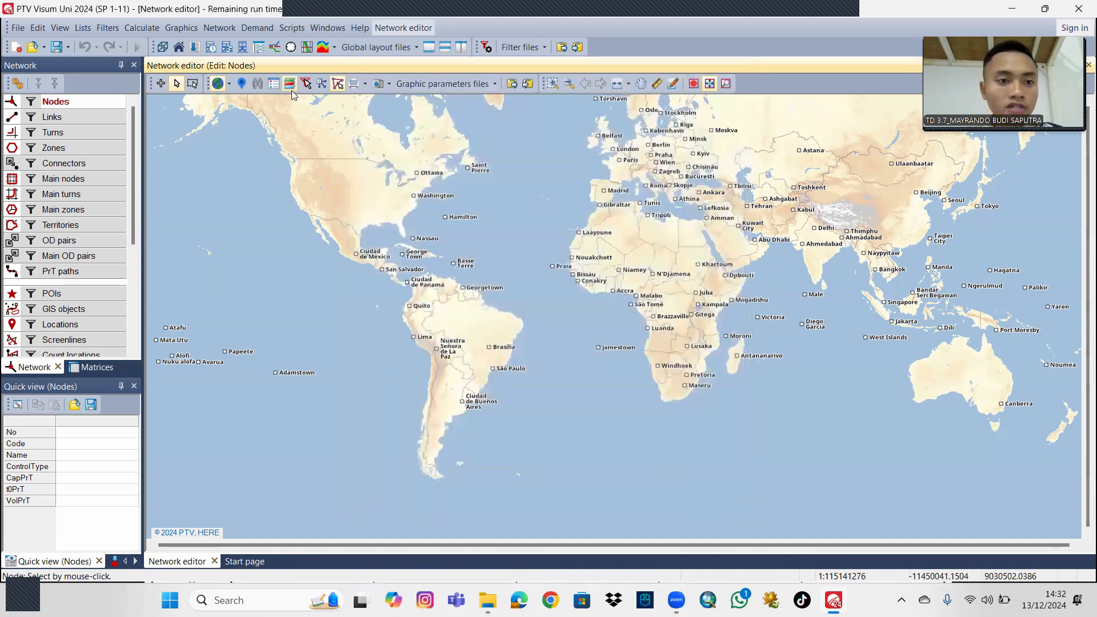
Search the map for "kabupaten purworejo", go to Purworejo Regency in Central Java, frame the town's road network, and close the location search.
left_click(243, 84)
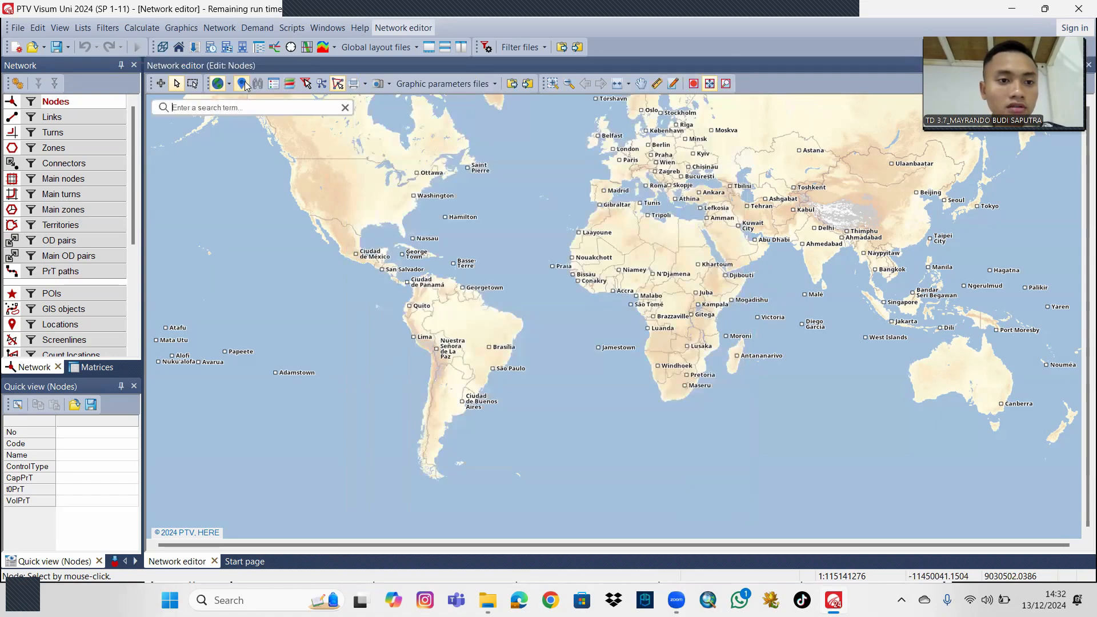
left_click(245, 108)
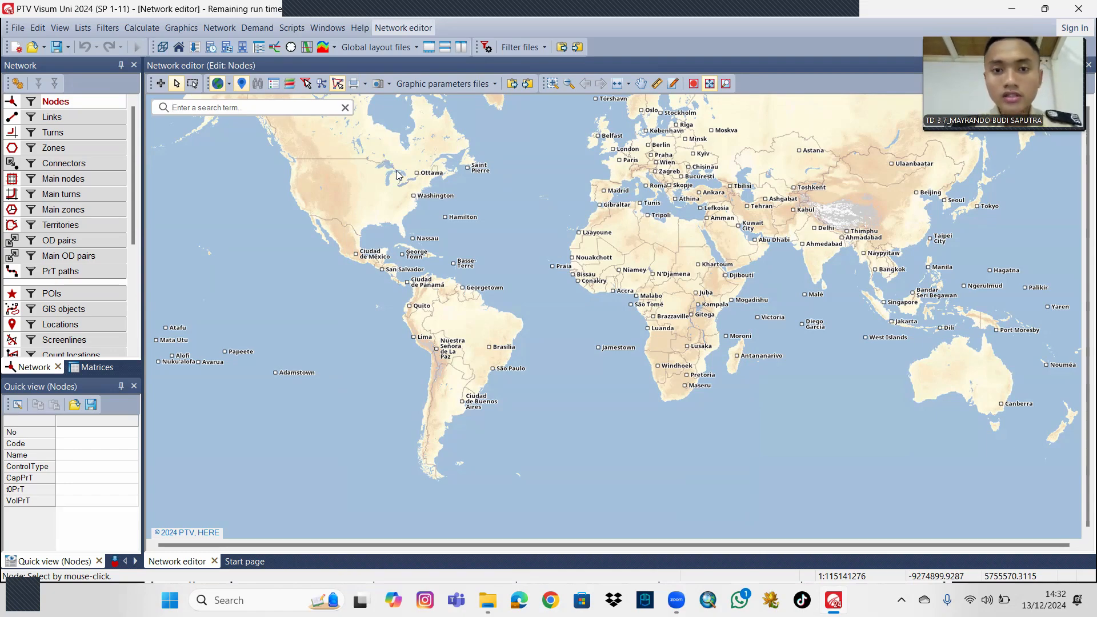
type("kabupaten")
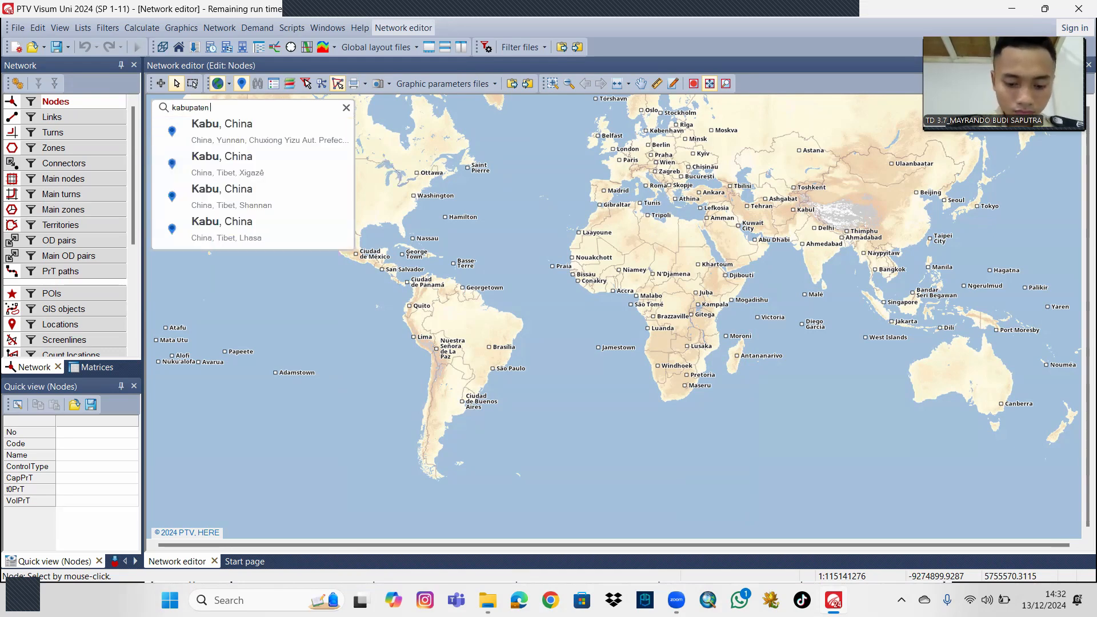
type(" pur")
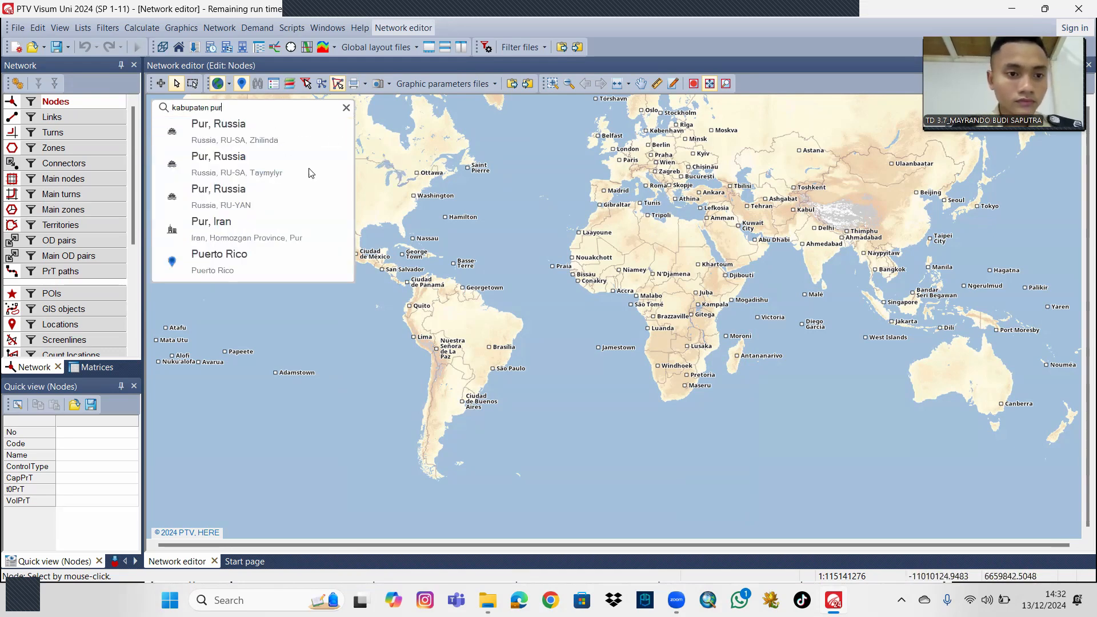
type("worejo")
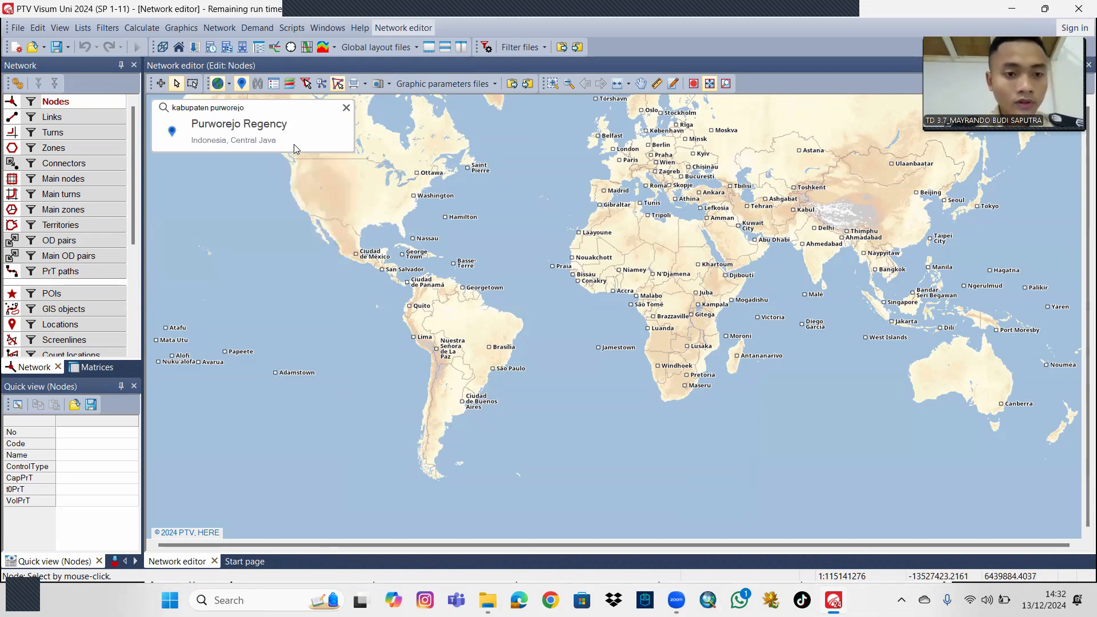
left_click(293, 142)
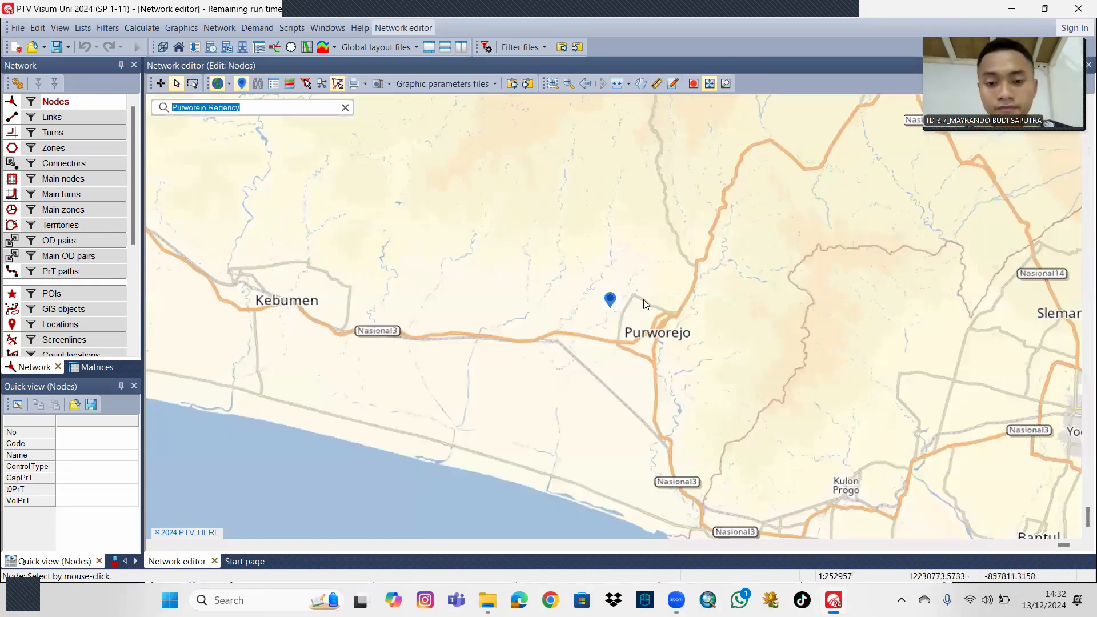
scroll(635, 300, "up", 1)
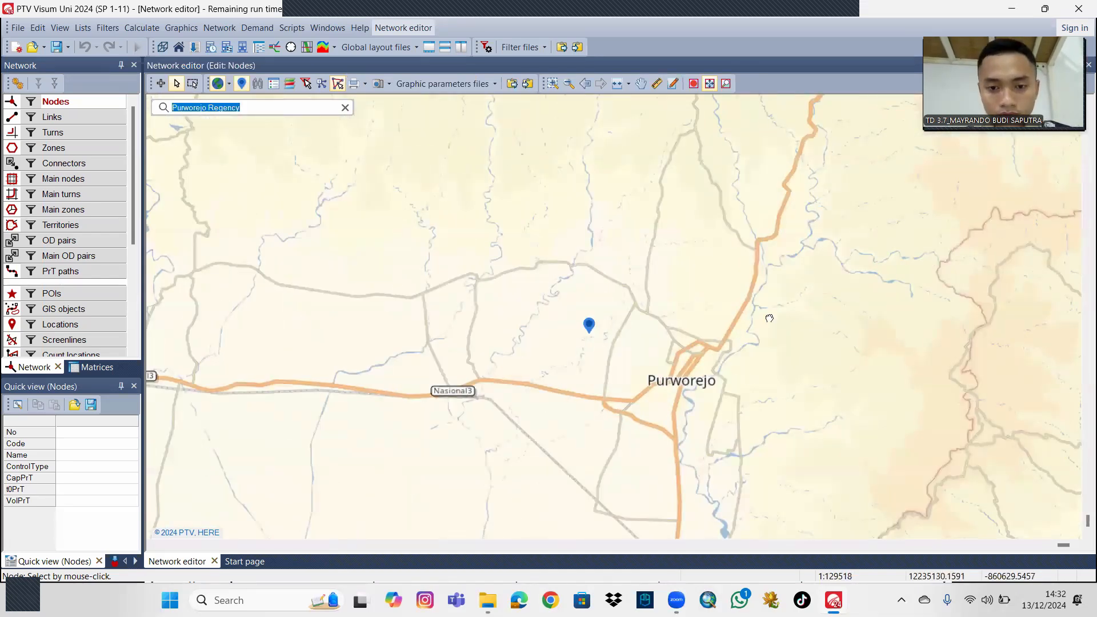
scroll(760, 315, "up", 2)
scroll(741, 317, "down", 1)
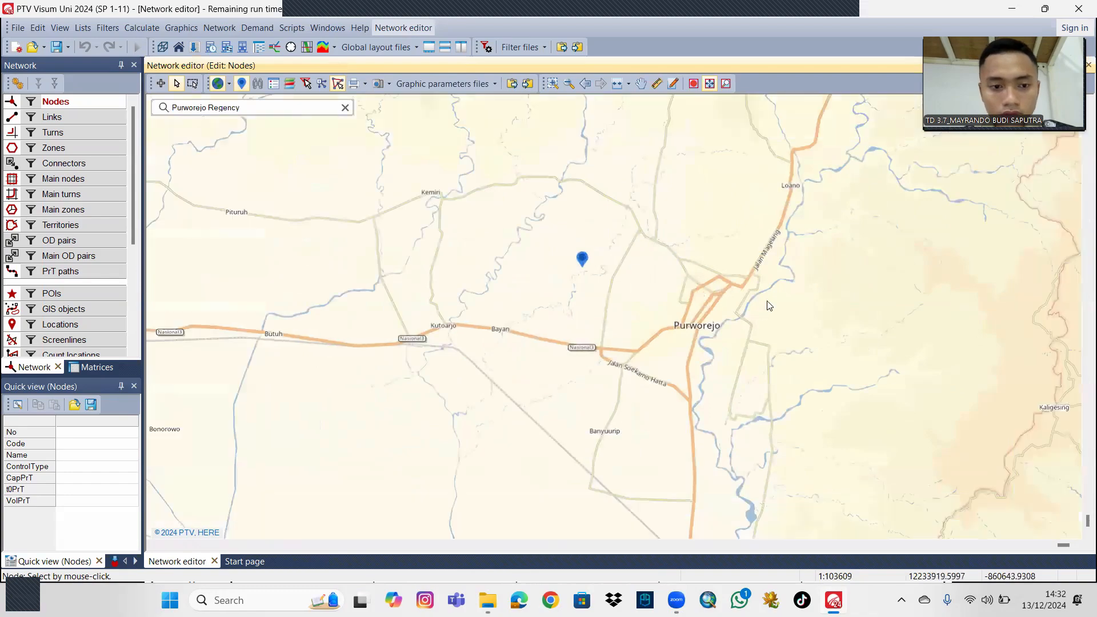
left_click_drag(770, 286, 760, 274)
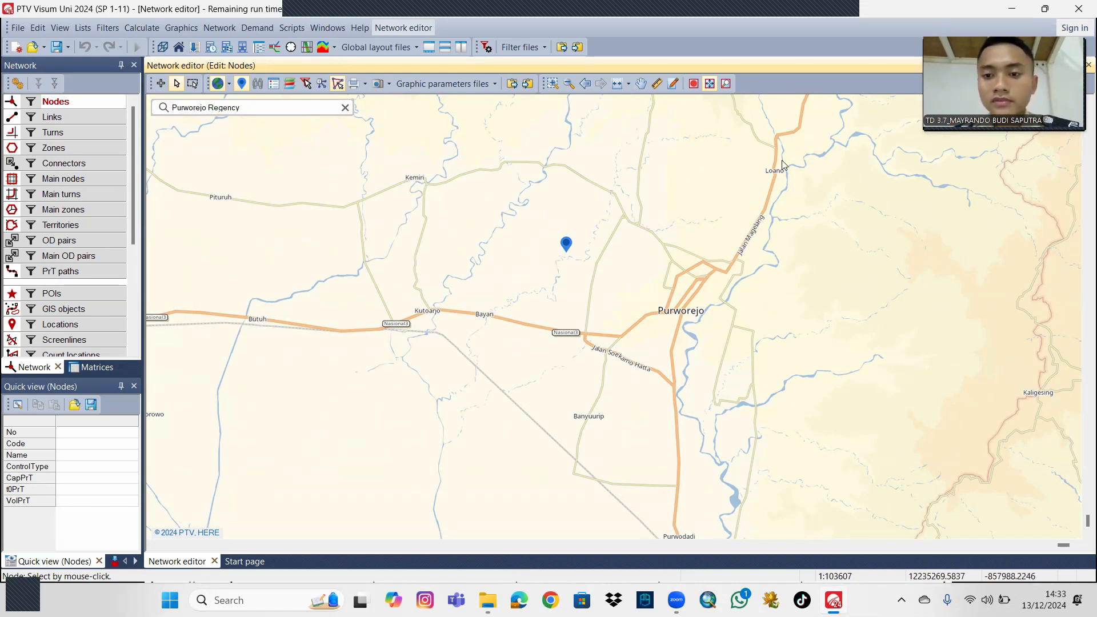
left_click_drag(811, 251, 814, 267)
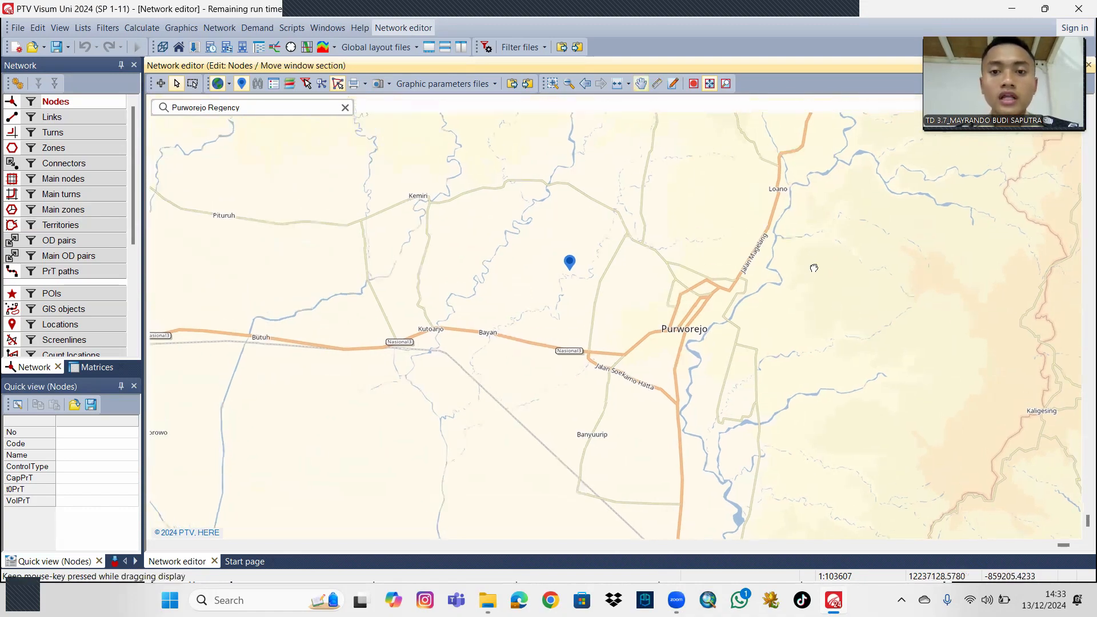
left_click(345, 108)
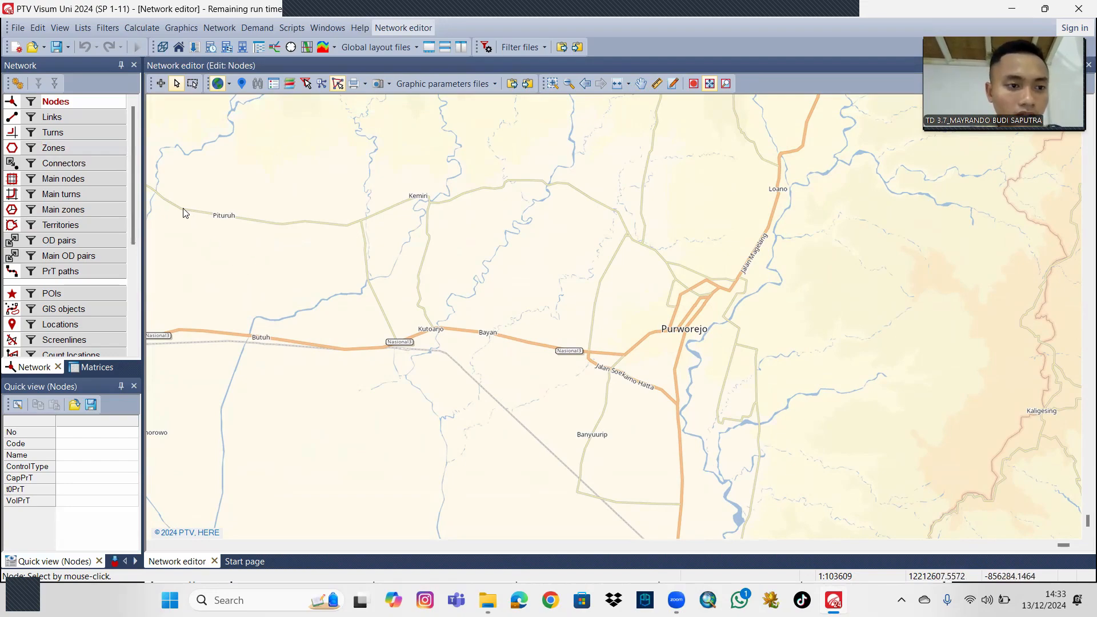
Insert nodes 1 to 4 along the northern road, from west of Pituruh through the Kemiri junctions to the bend east of Kemiri.
left_click(161, 83)
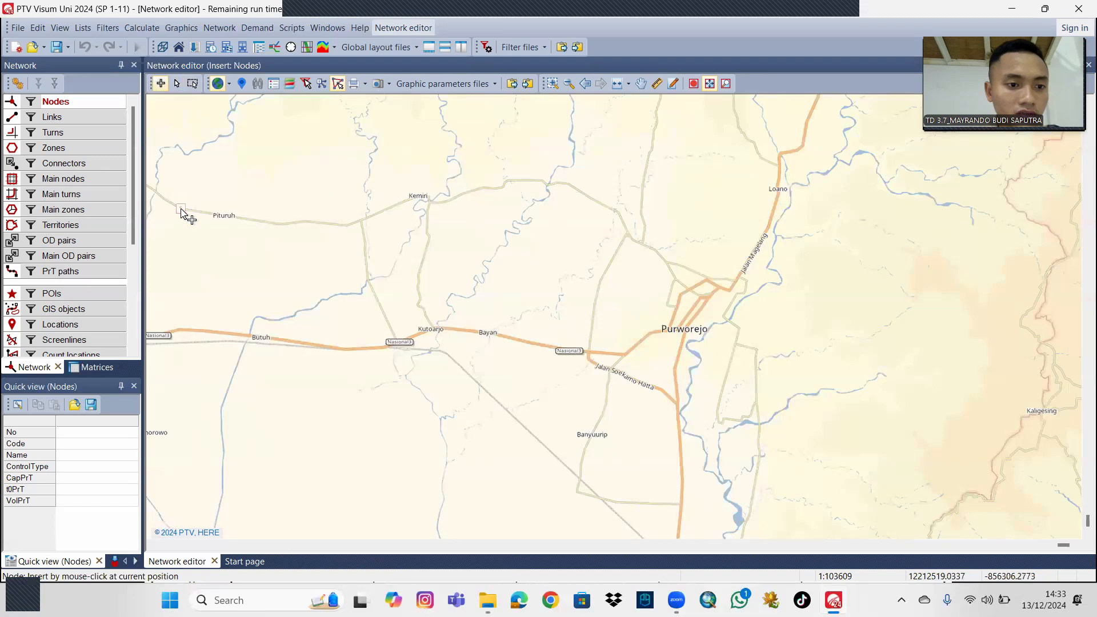
left_click(361, 218)
left_click(436, 217)
left_click(429, 200)
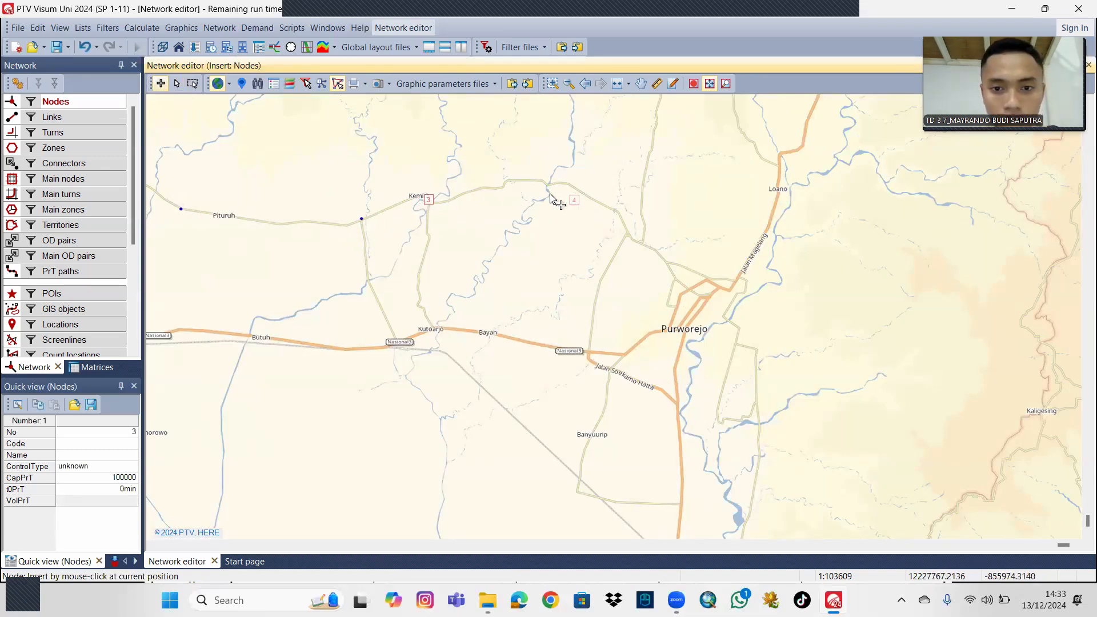
left_click(541, 183)
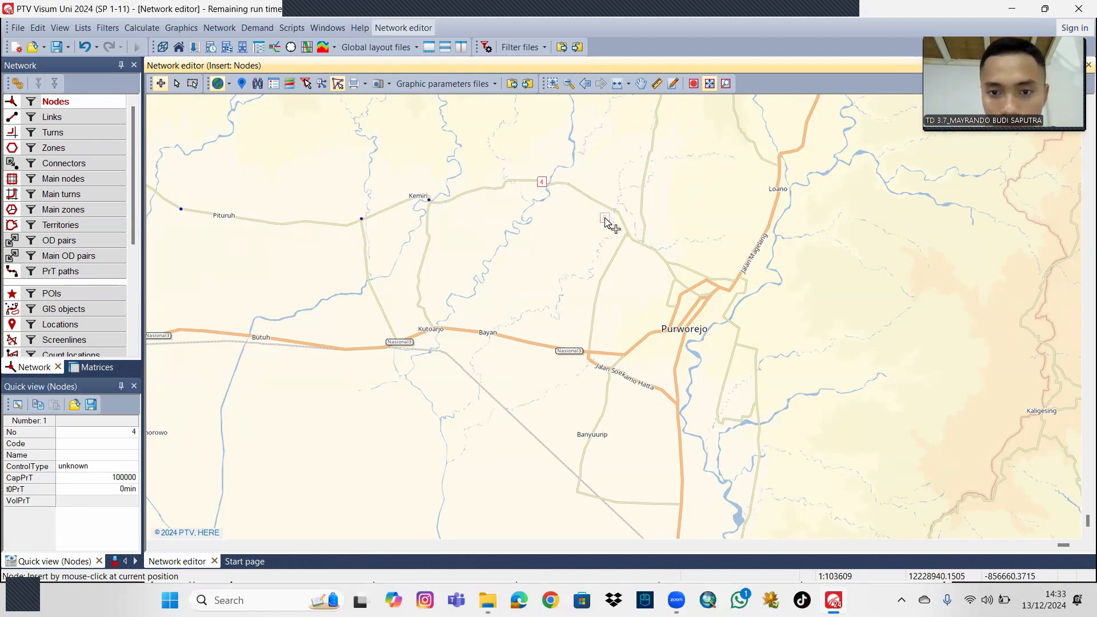
Insert nodes 5 to 9 at the junctions along the road descending southeast to Jalan Magelang, north of Purworejo.
left_click(627, 233)
left_click(641, 244)
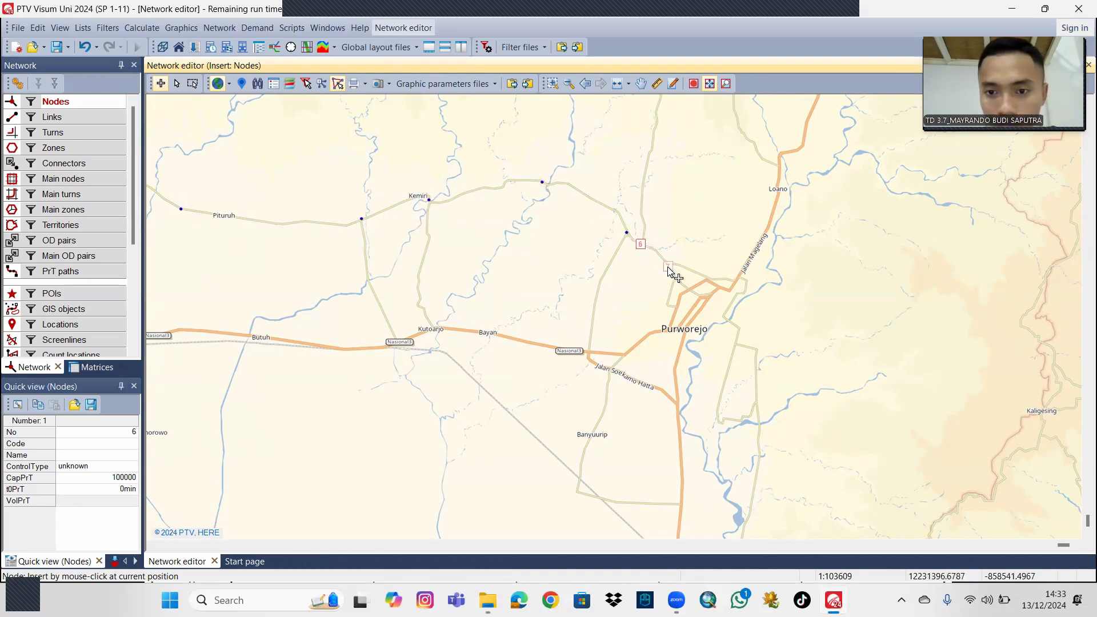
left_click(666, 264)
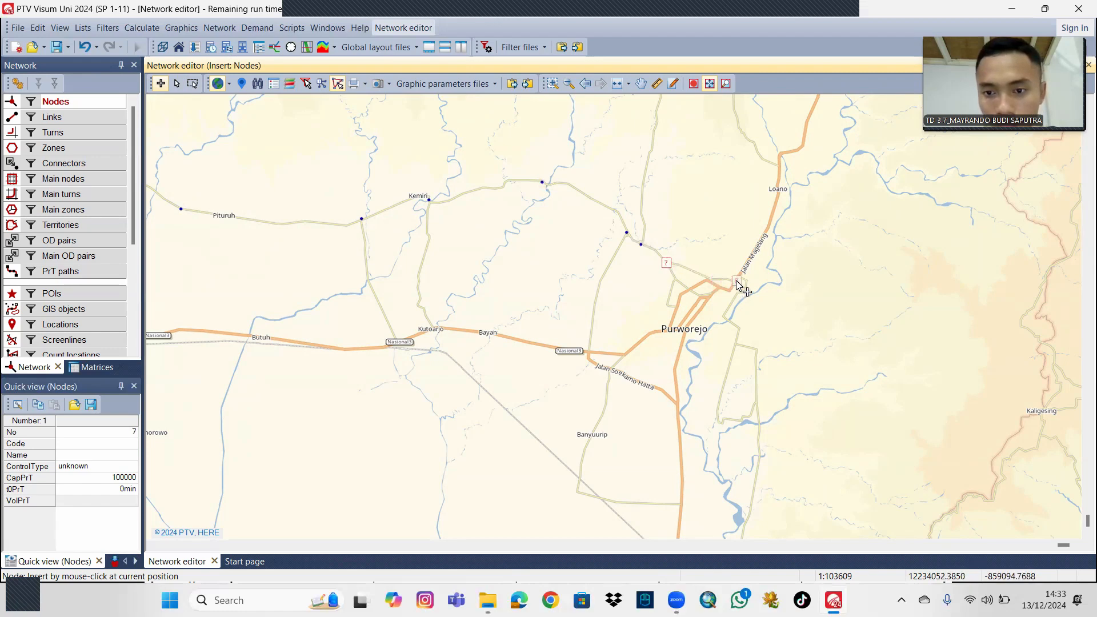
left_click(709, 277)
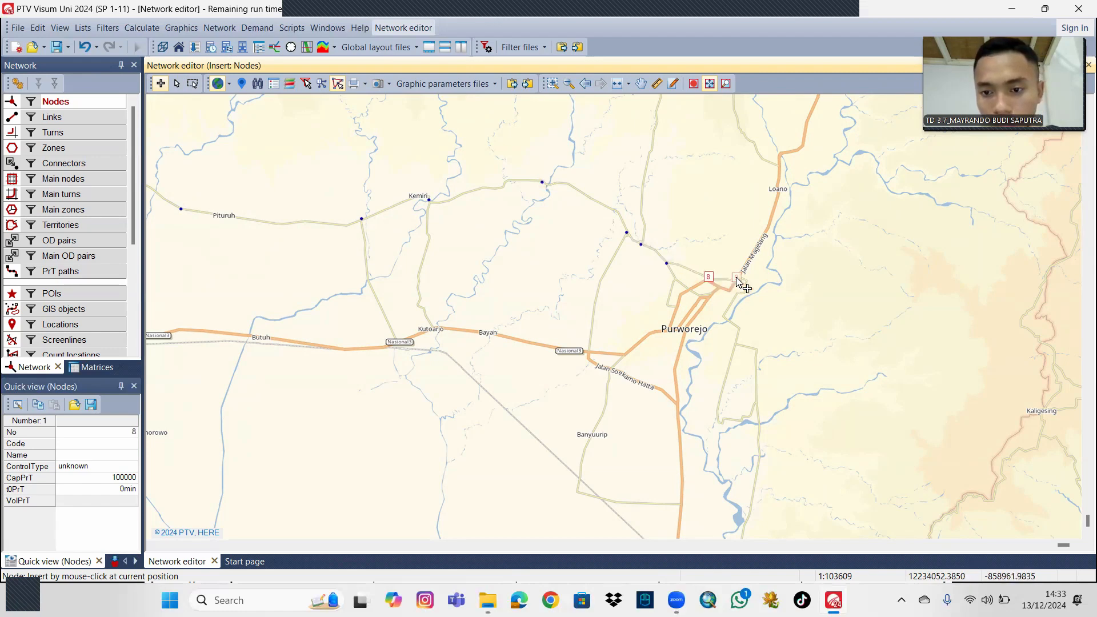
left_click(736, 279)
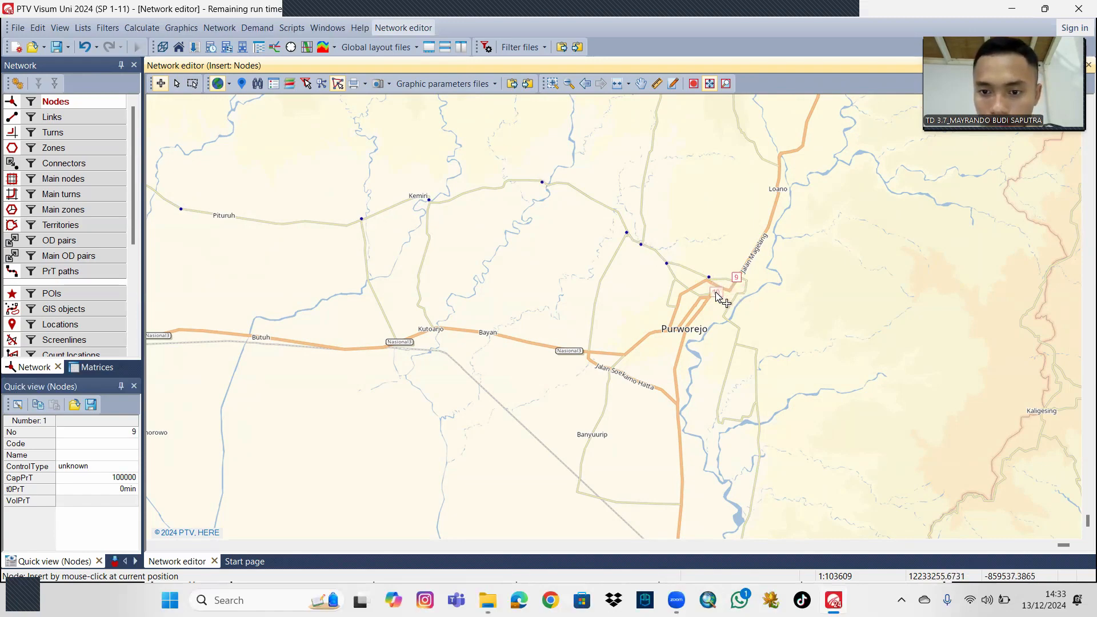
Insert nodes 10 to 12 on the main roads through central Purworejo and node 13 at the road junction just north of Loano.
left_click(710, 299)
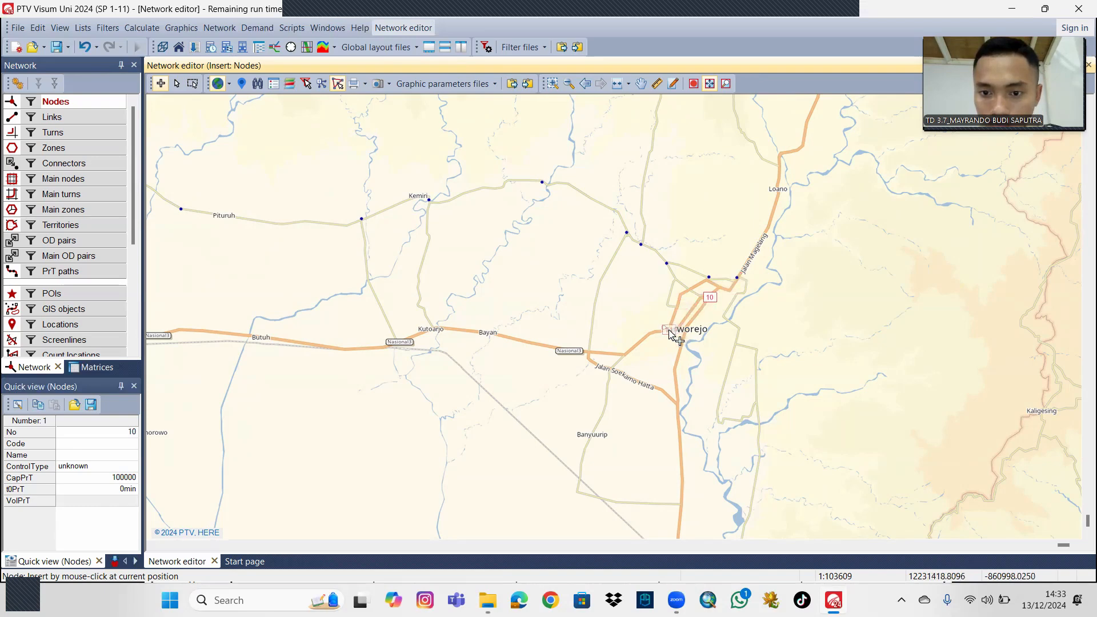
left_click(684, 335)
left_click(686, 337)
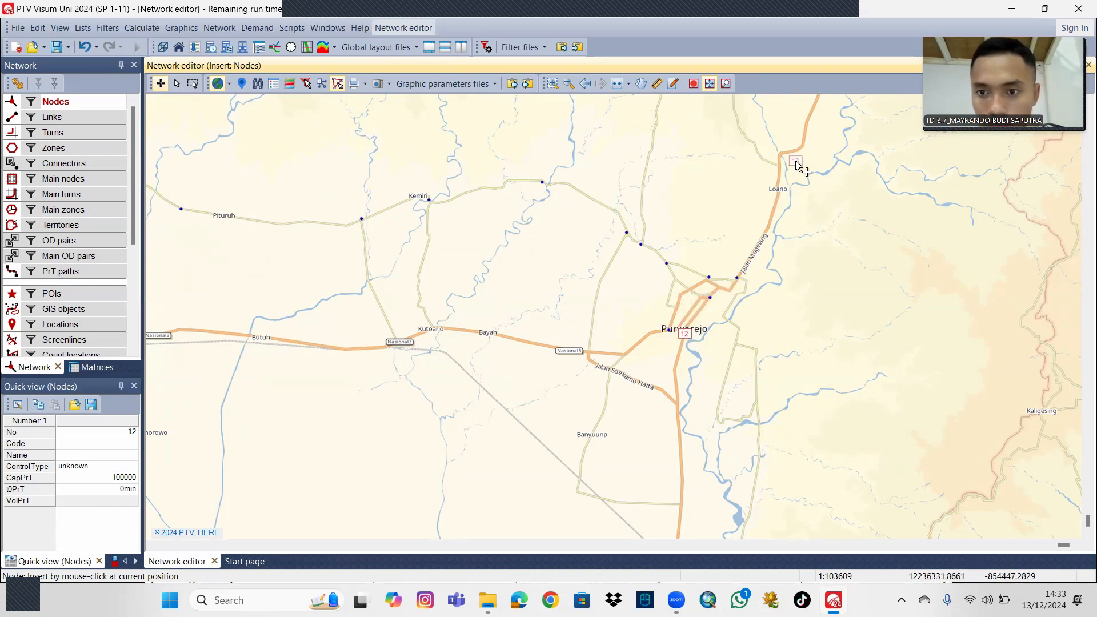
left_click(779, 167)
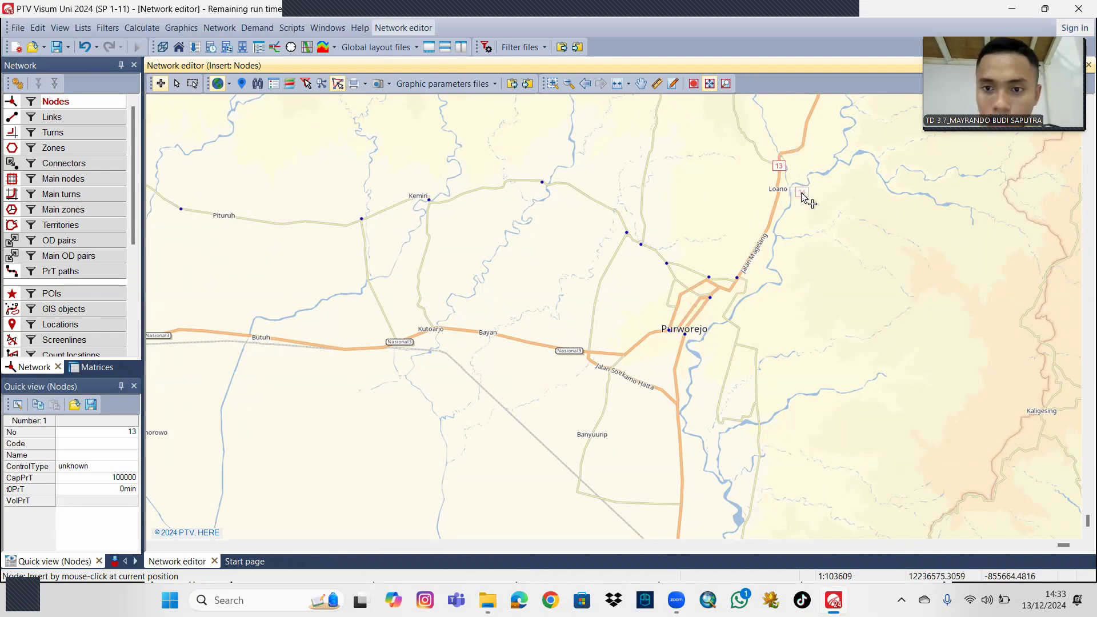
Insert nodes 14 to 20 at the junctions and corners of the minor road loop east of Purworejo.
left_click(739, 328)
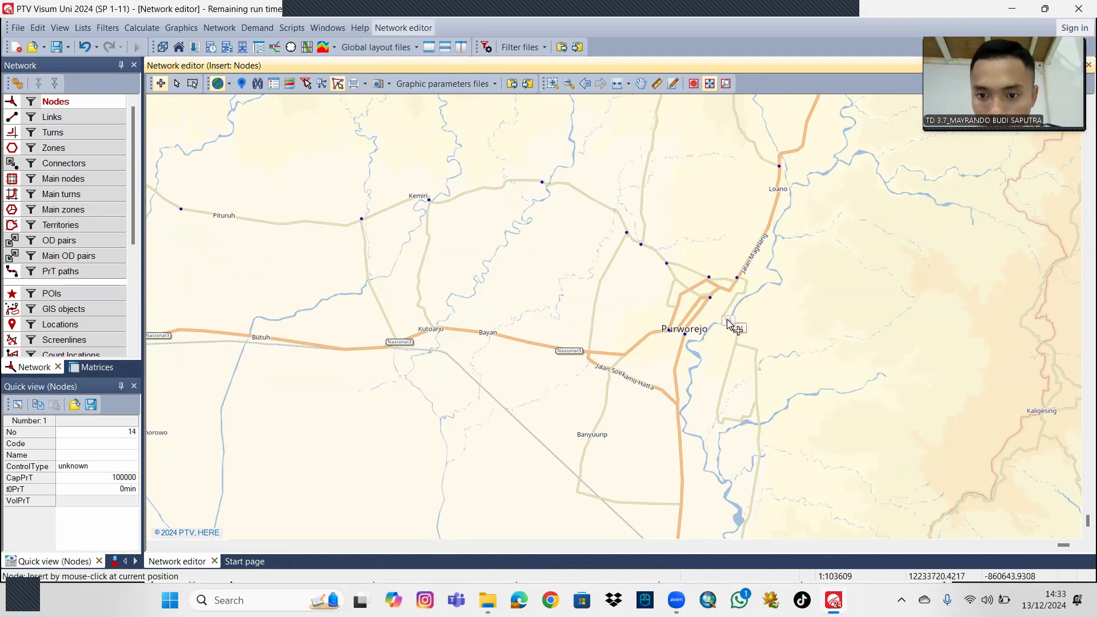
left_click(745, 290)
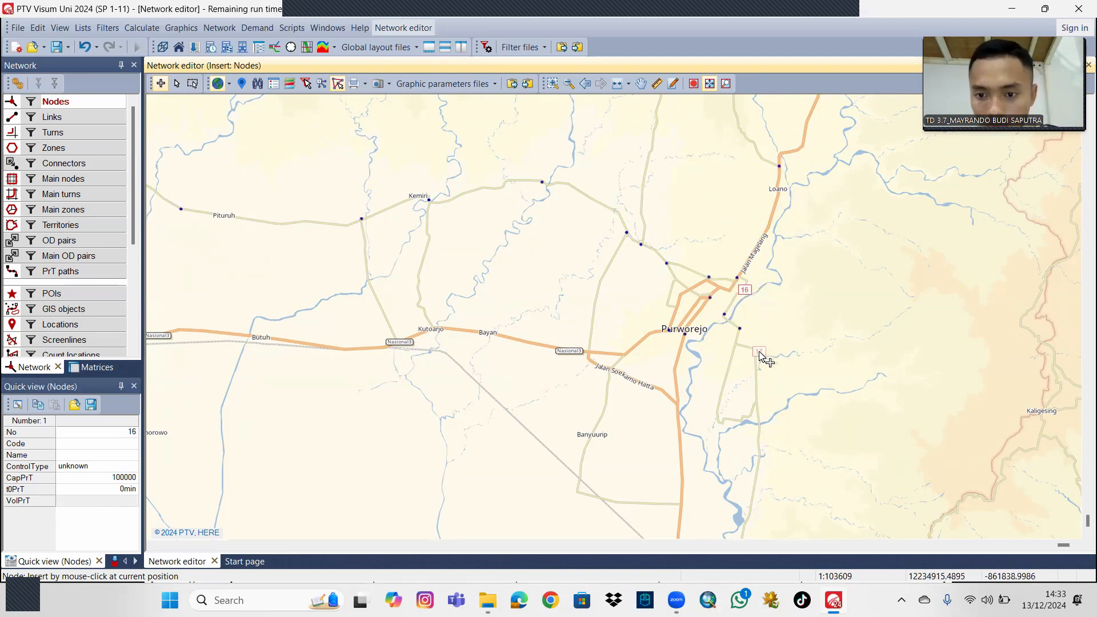
left_click(735, 347)
left_click(735, 345)
left_click(719, 422)
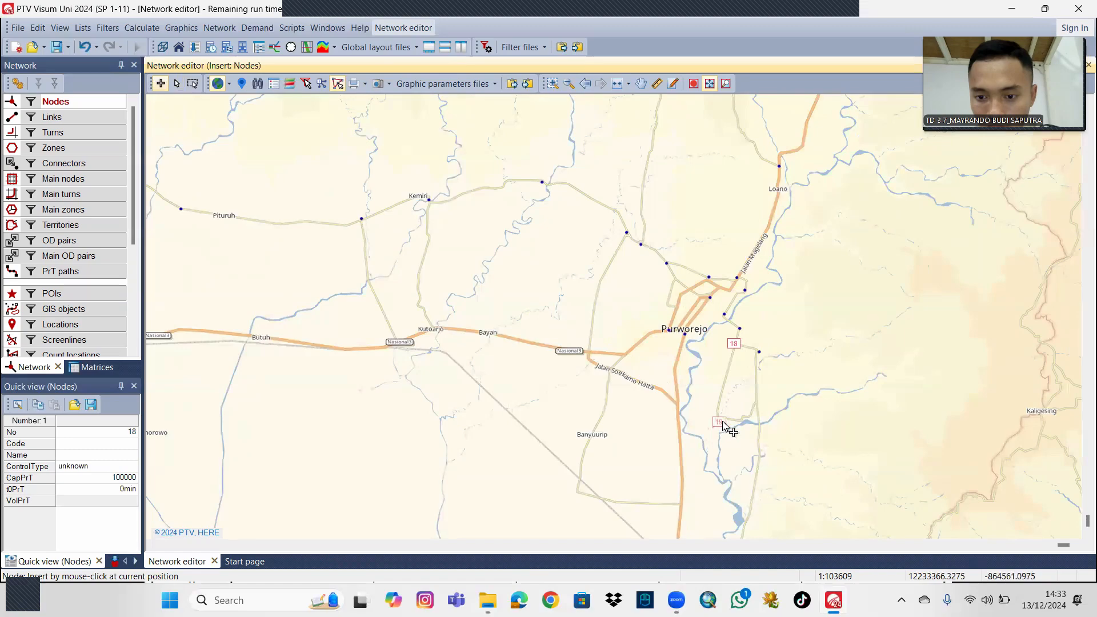
left_click(755, 405)
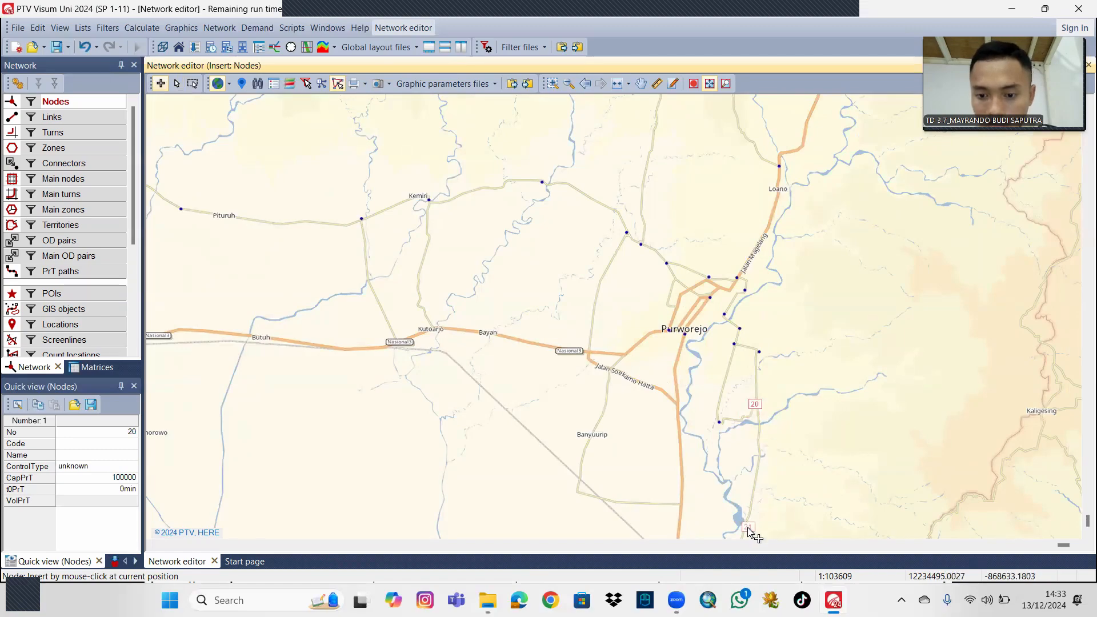
Insert nodes 21 to 23 on the southern roads, from the far southeastern road across the main road to the corner south of Banyuurip.
left_click(751, 507)
left_click(680, 504)
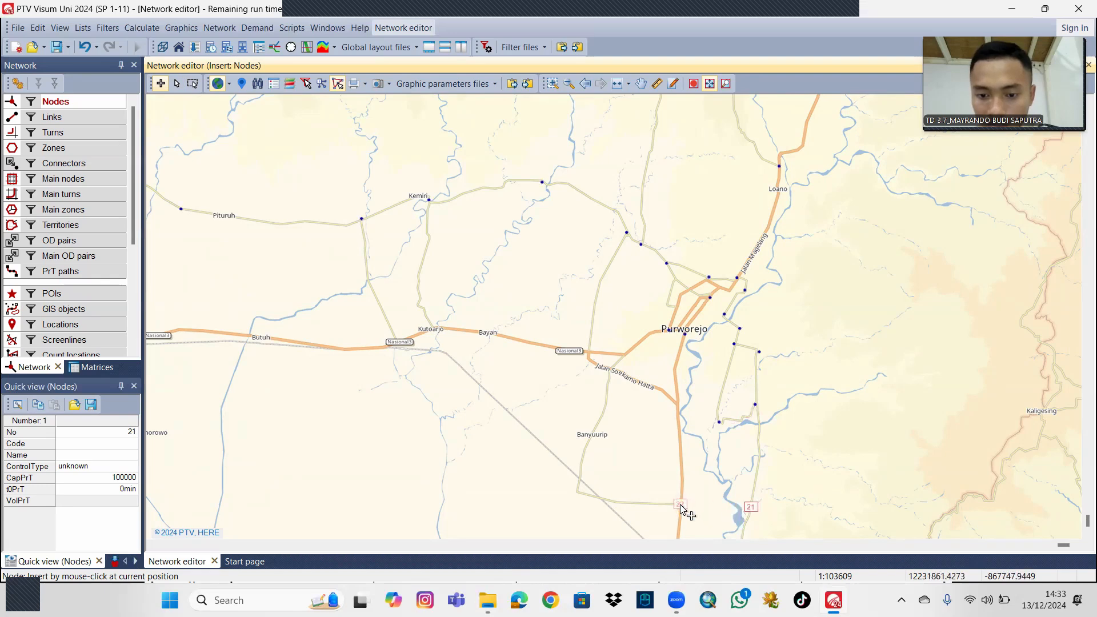
left_click(579, 493)
Insert nodes 24 to 27 at the junctions along Jalan Soekarno Hatta and the main road between Bayan and Purworejo.
left_click(613, 371)
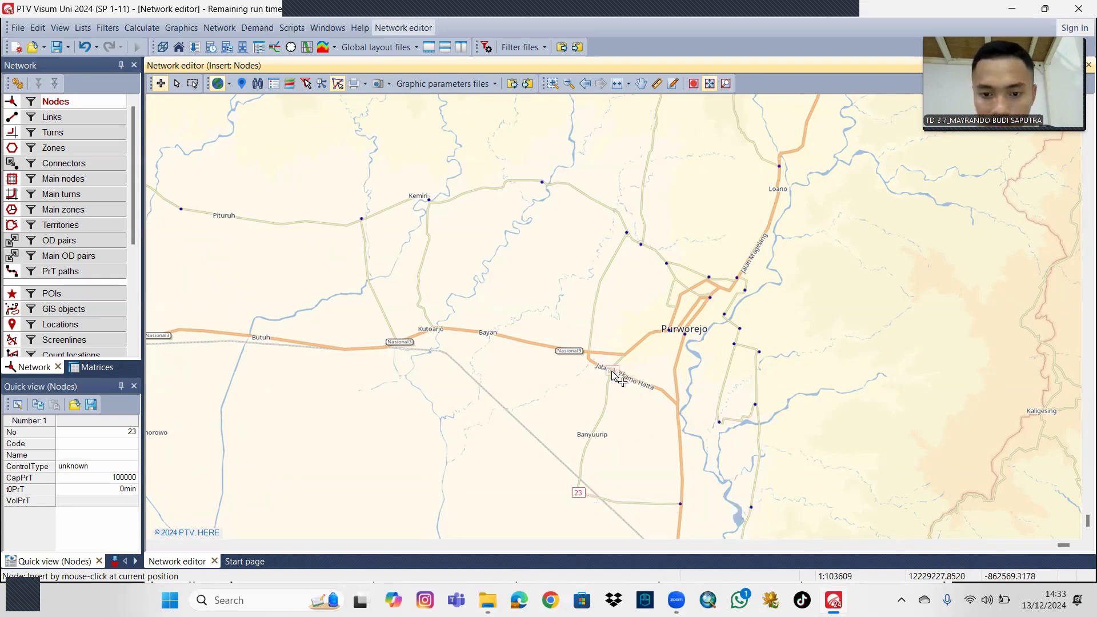
left_click(677, 406)
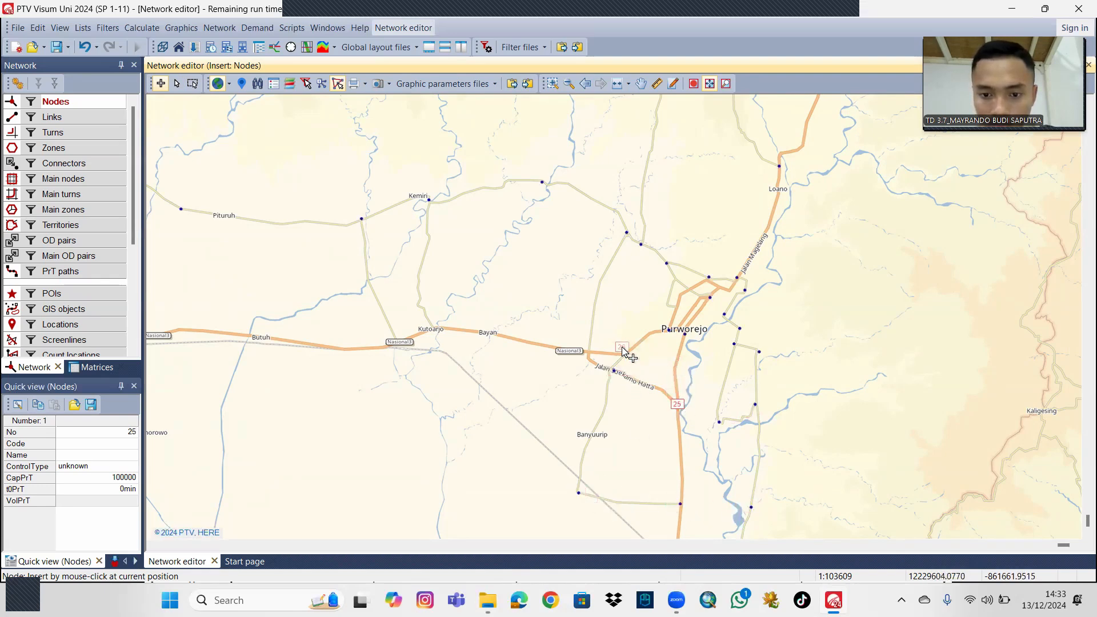
left_click(625, 354)
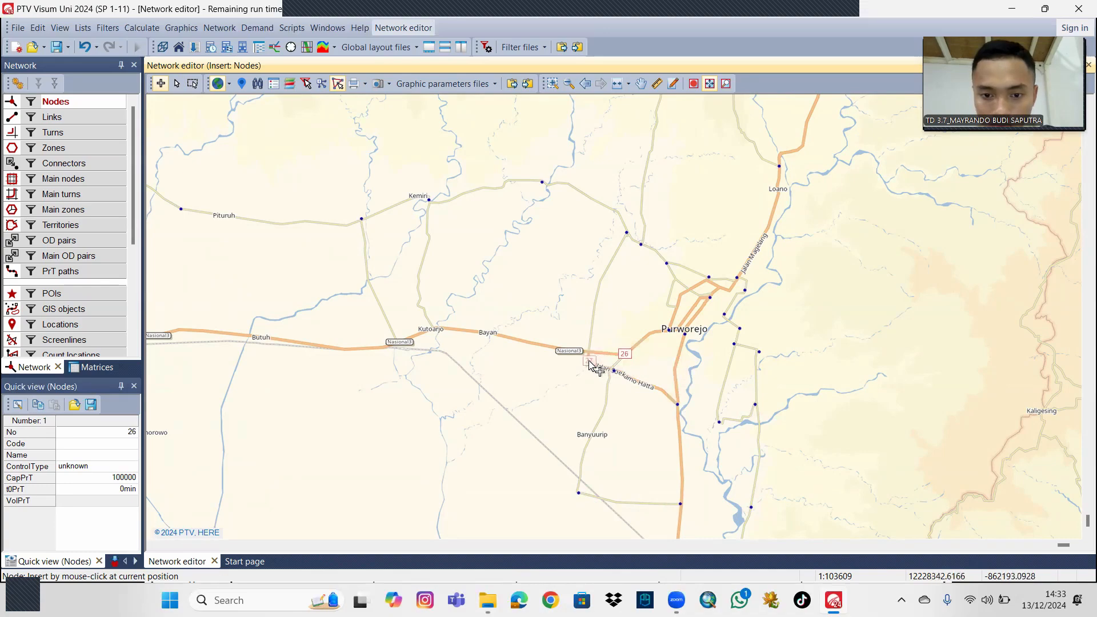
left_click(590, 357)
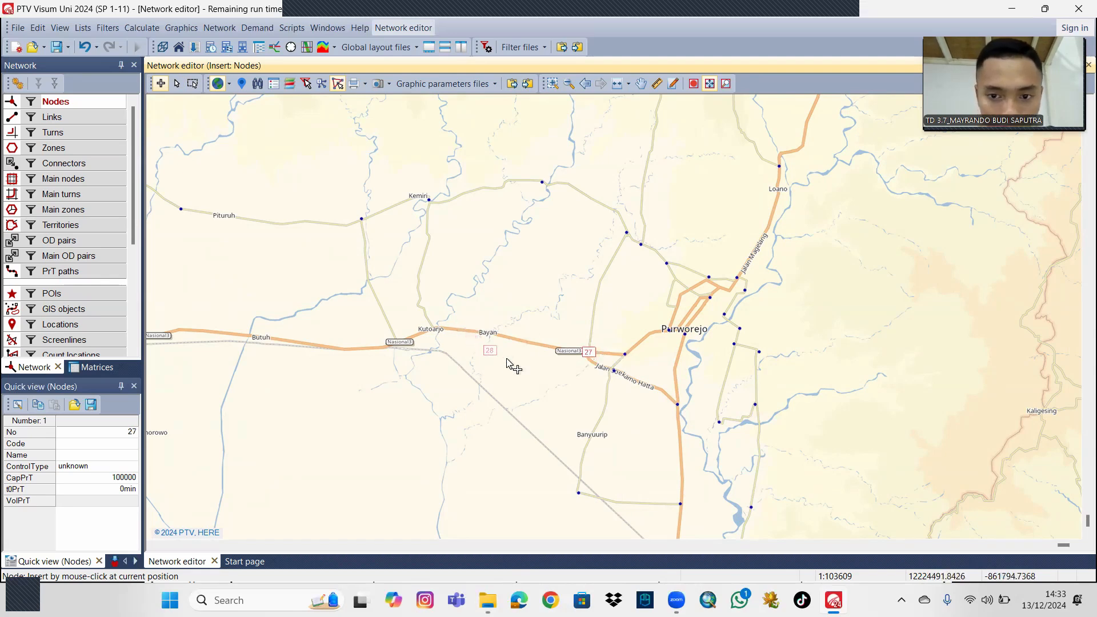
Insert nodes 28 and 29 on the main road at Kutoarjo and nodes 30 and 31 on the two roads running north to Kemiri.
scroll(490, 362, "up", 2)
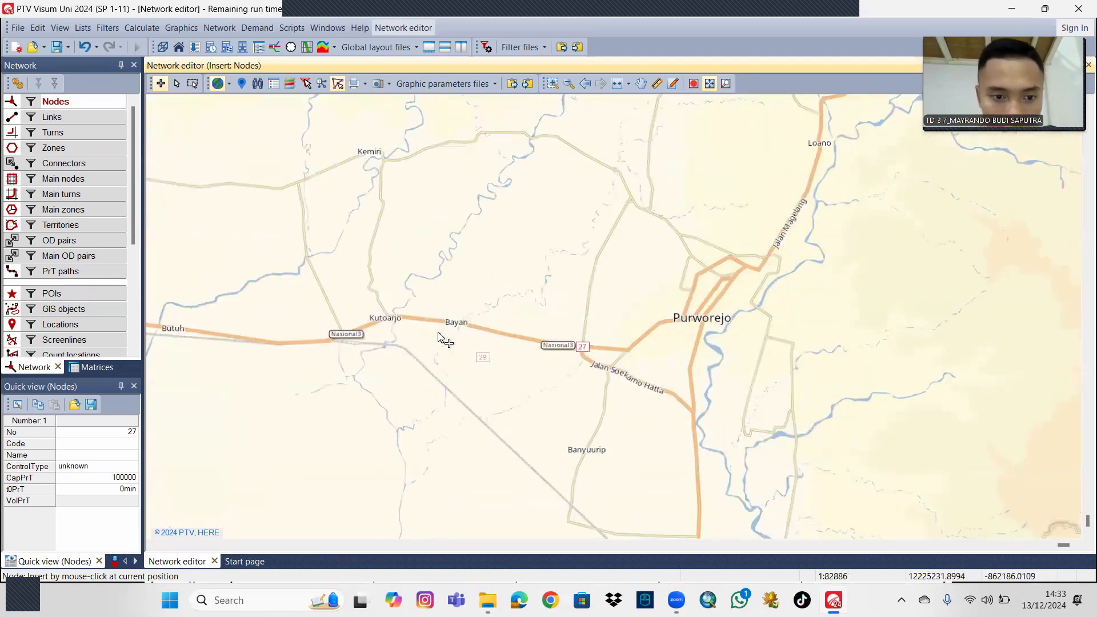
left_click(399, 318)
left_click(343, 335)
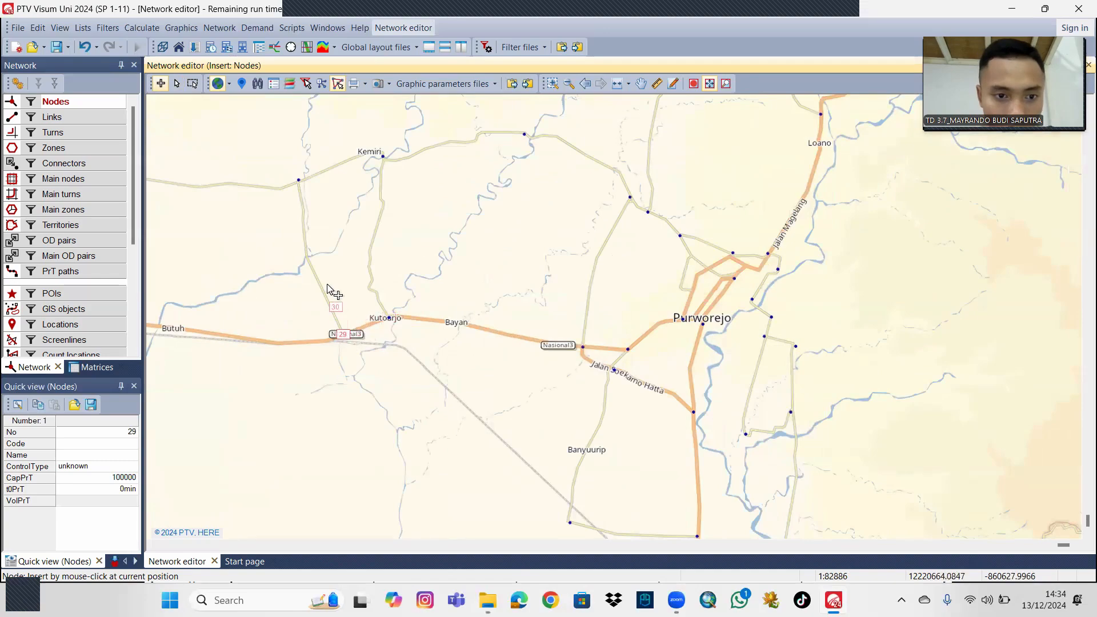
left_click(306, 255)
left_click(369, 249)
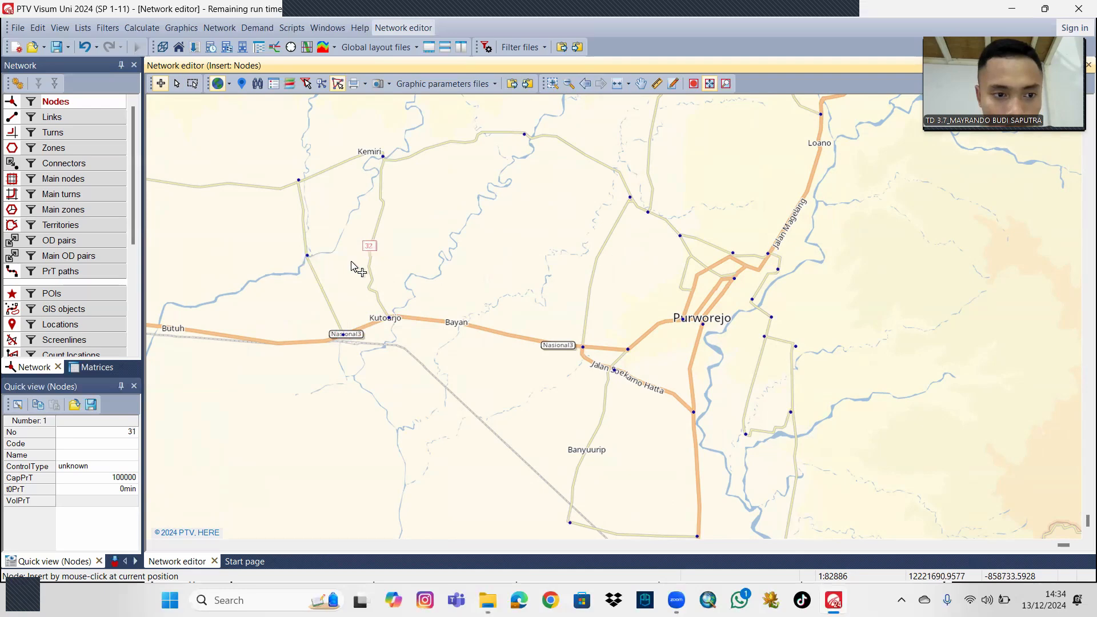
Insert node 32 on the Nasional 3 main road west of Butuh.
scroll(229, 329, "down", 1)
left_click_drag(264, 355, 384, 376)
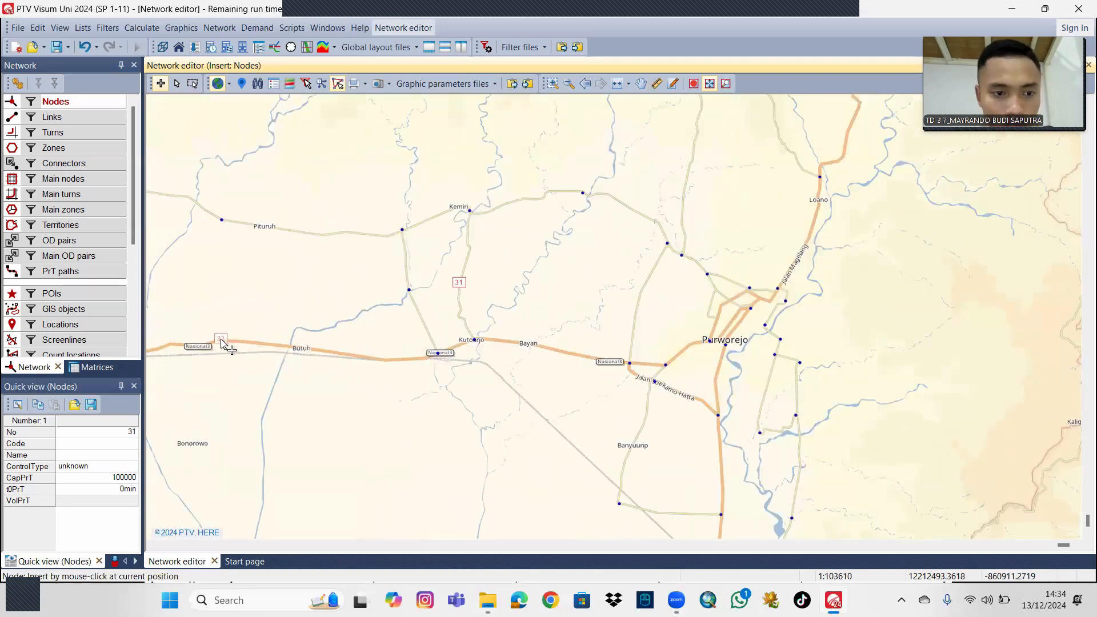
left_click(222, 342)
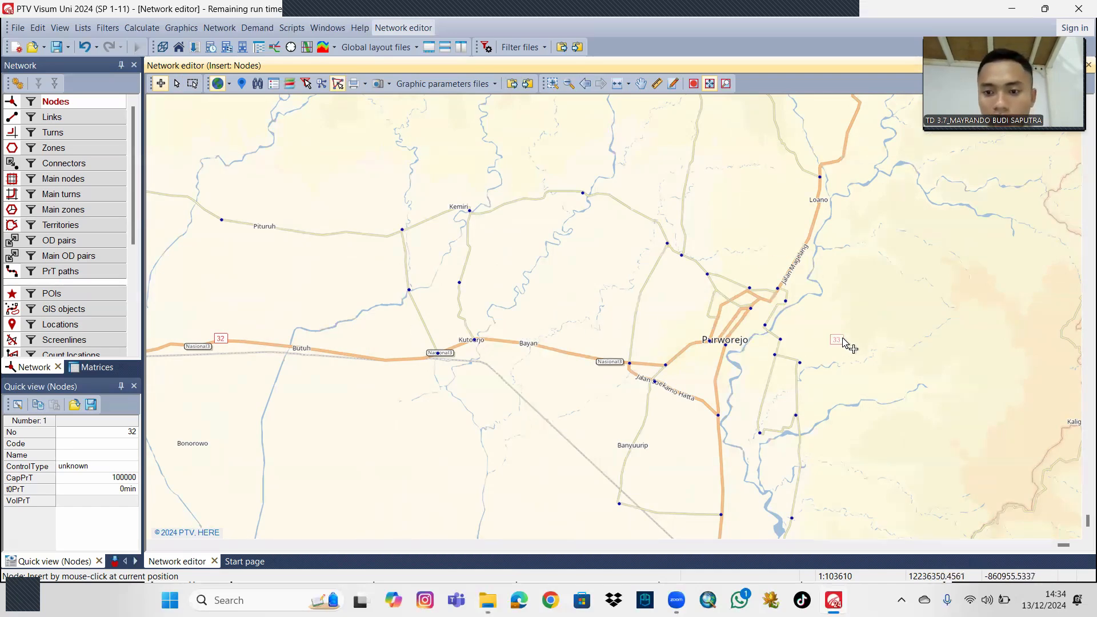
left_click_drag(844, 341, 831, 325)
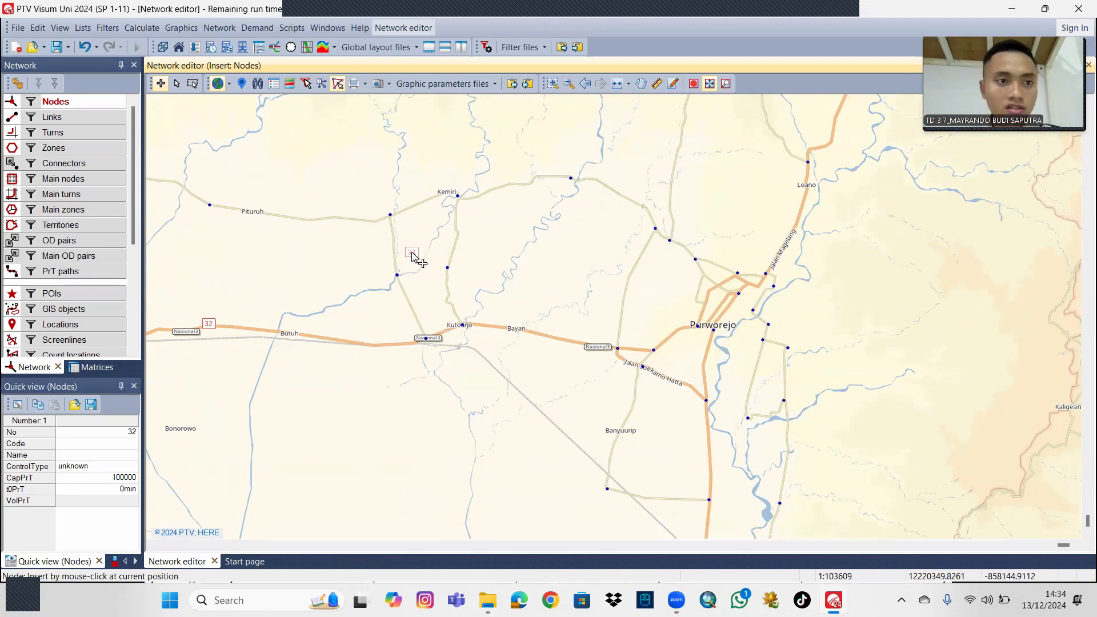
Create a transport system with code LRT, name LRT and type PuT, entering only link type attributes.
left_click(268, 32)
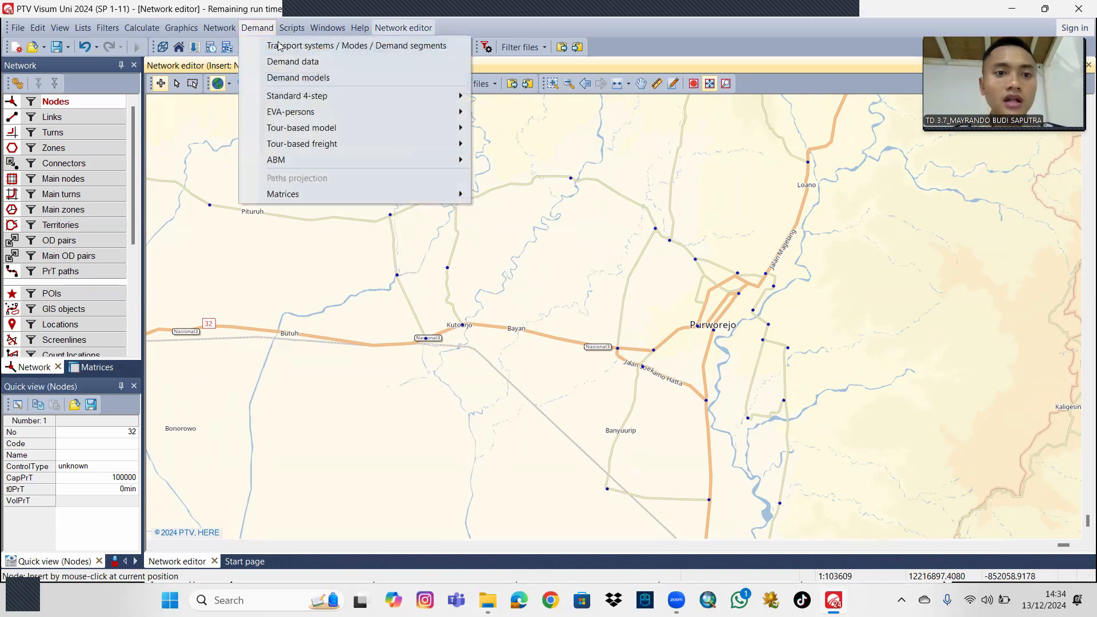
left_click(279, 46)
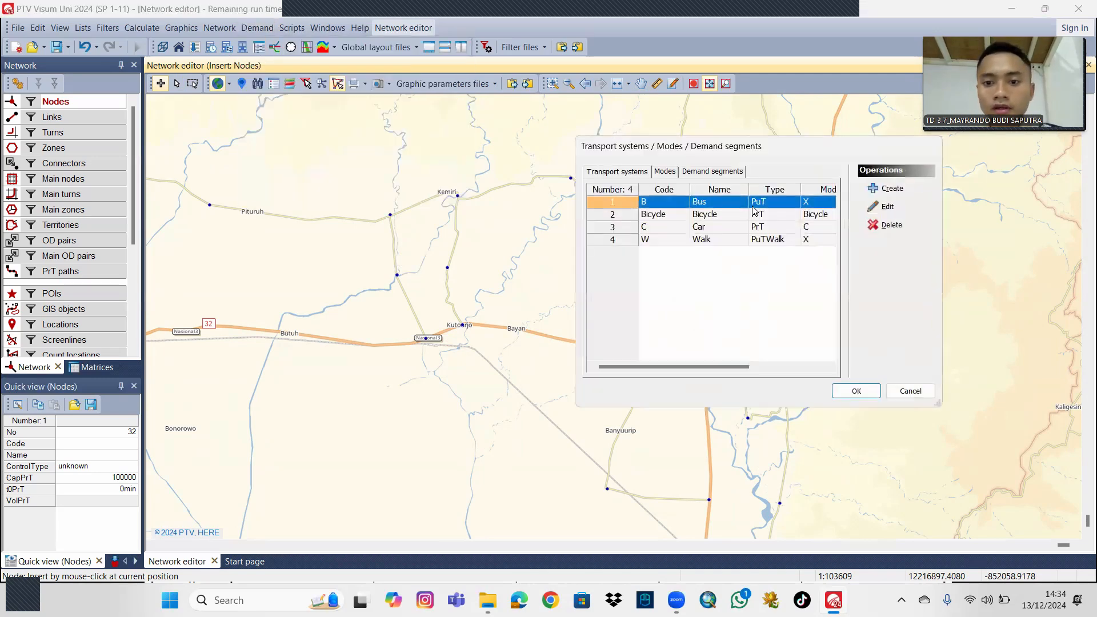
left_click(893, 189)
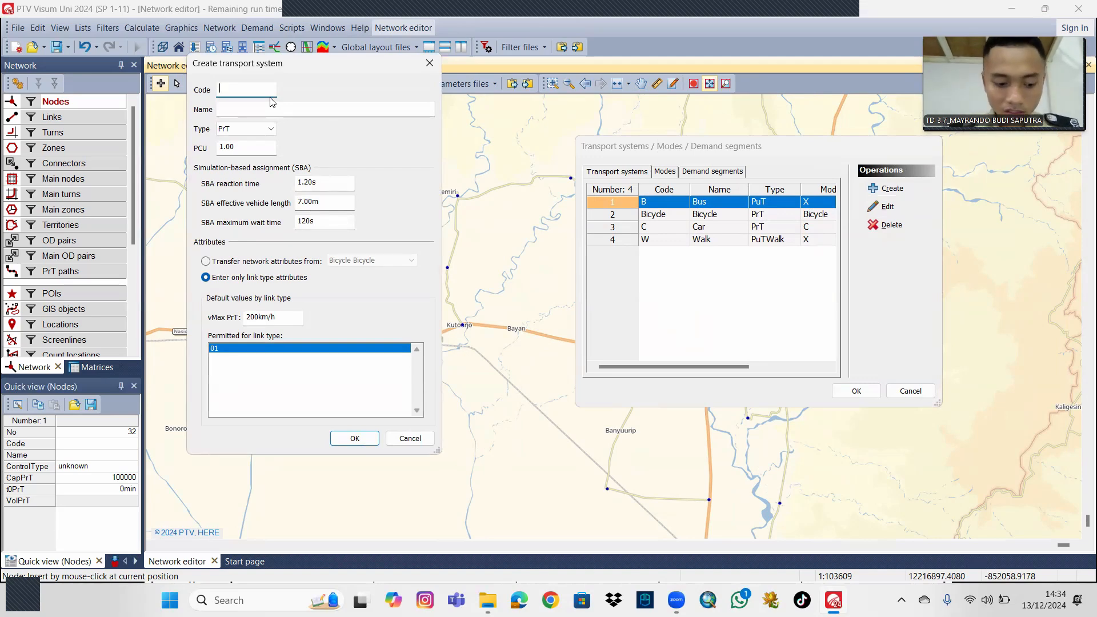
key("Caps_Lock")
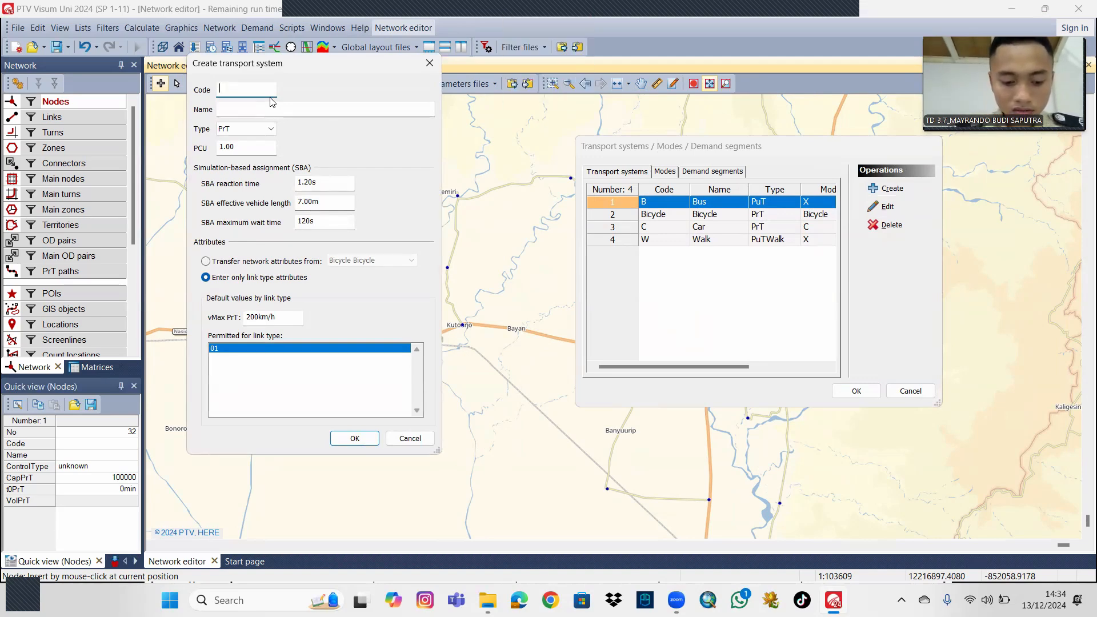
type("LRT")
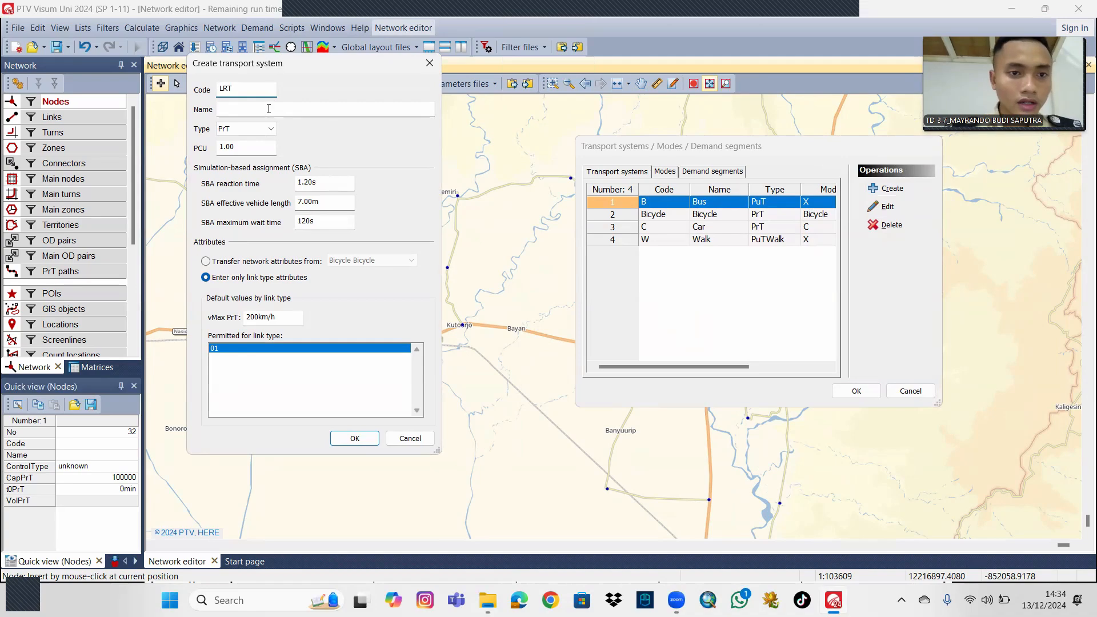
left_click(269, 108)
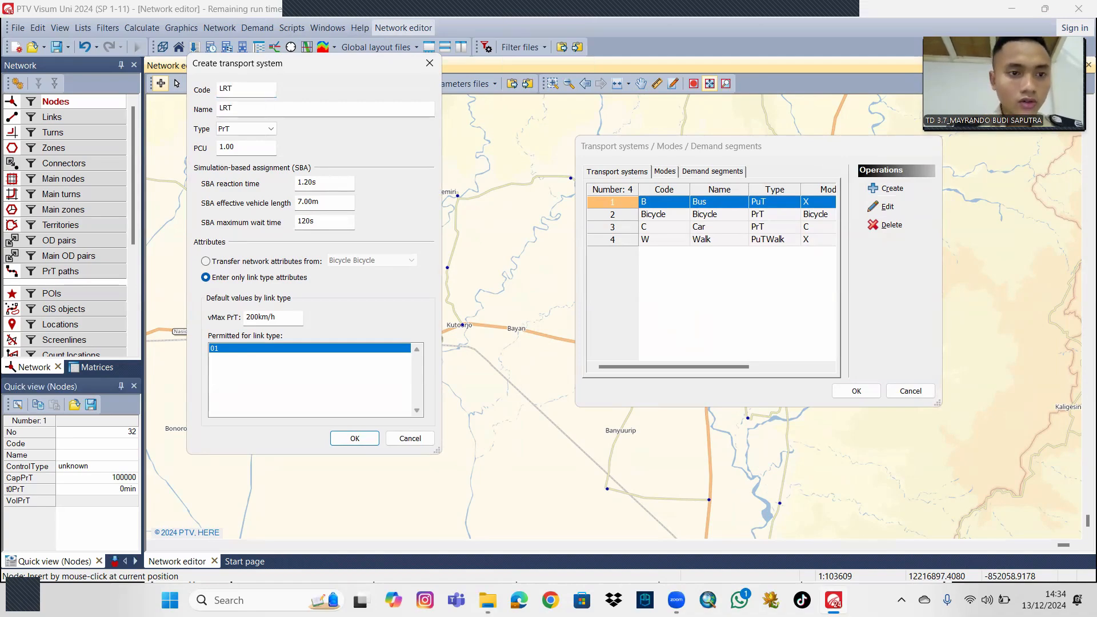
left_click(245, 129)
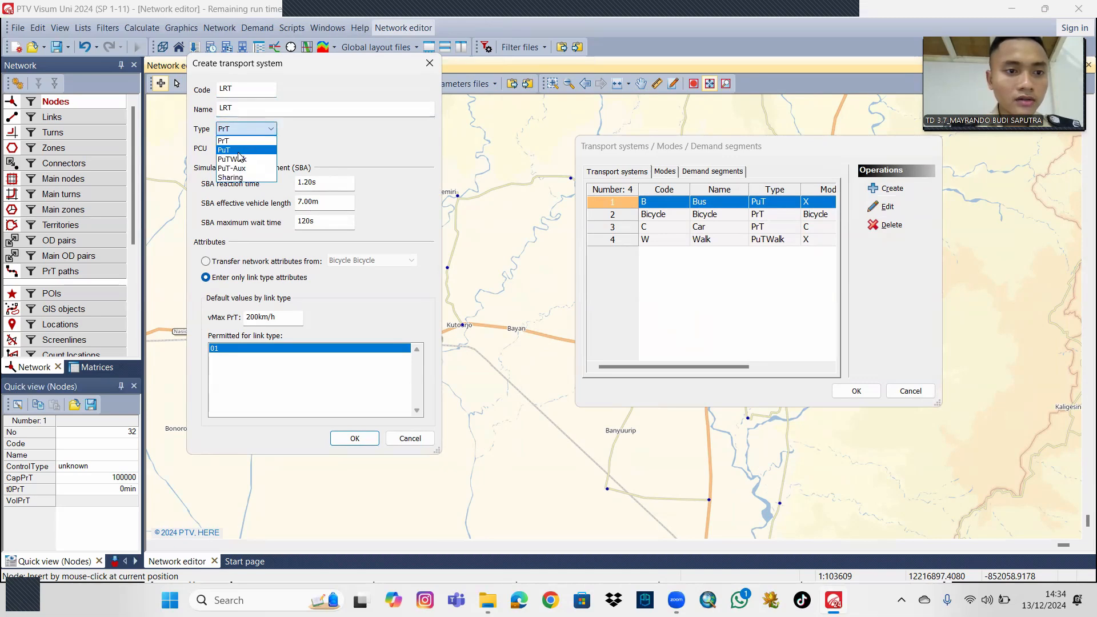
left_click(239, 152)
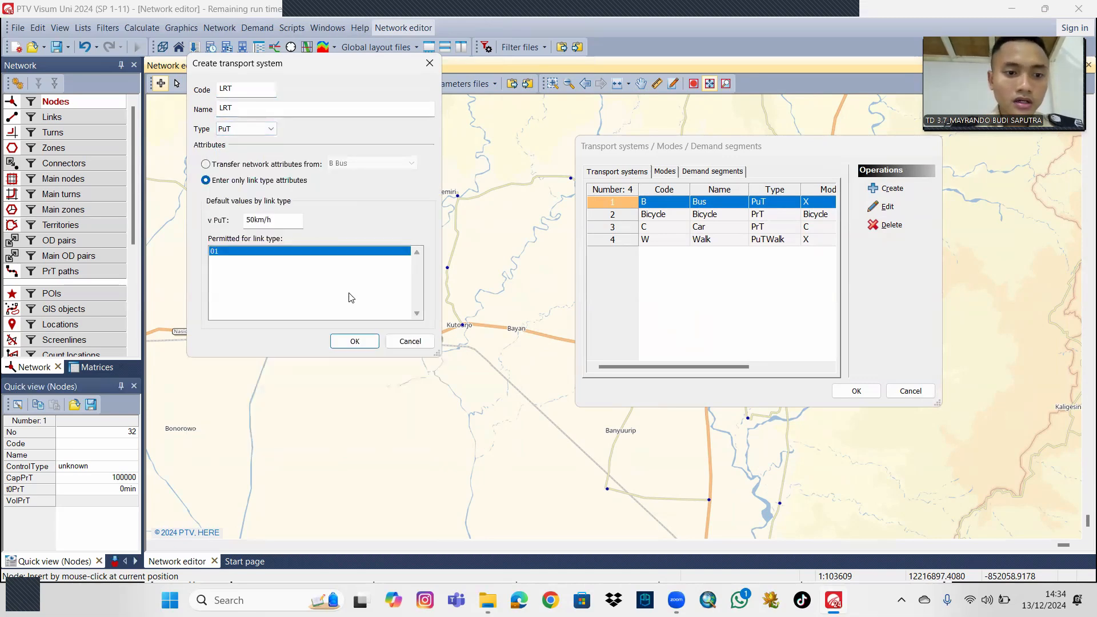
left_click(355, 341)
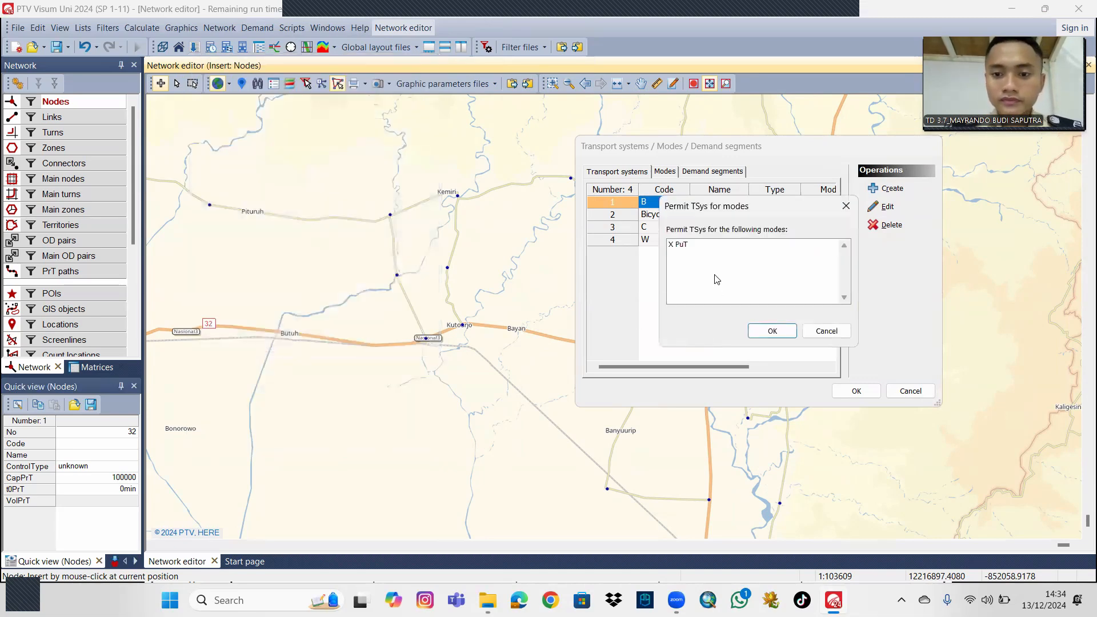
Permit the LRT transport system for mode X PuT and apply the transport system settings.
left_click(683, 246)
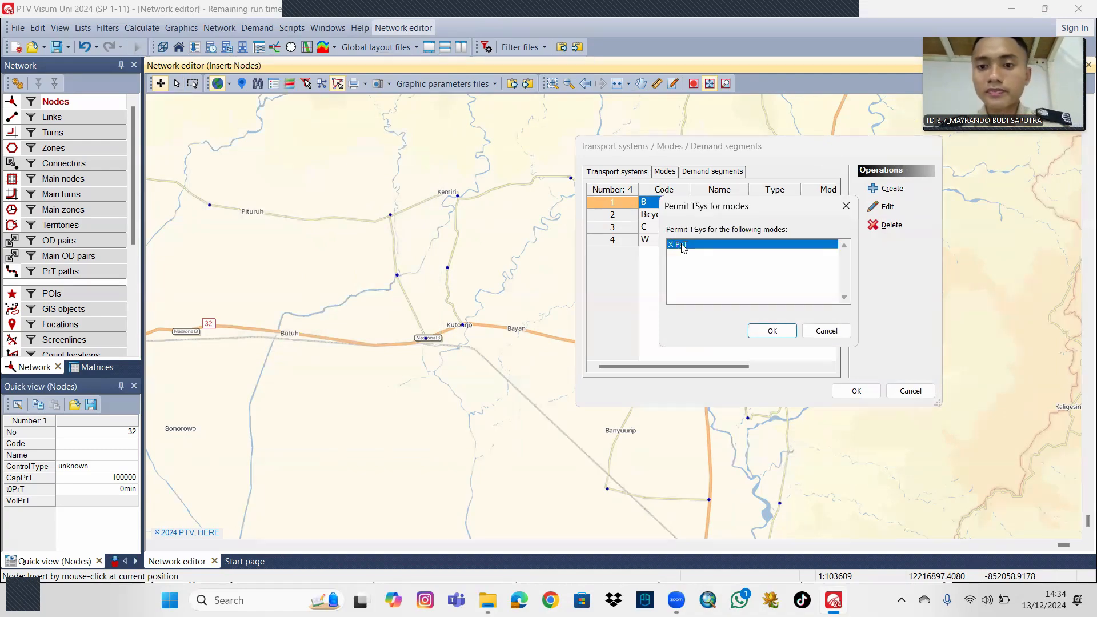
left_click(759, 331)
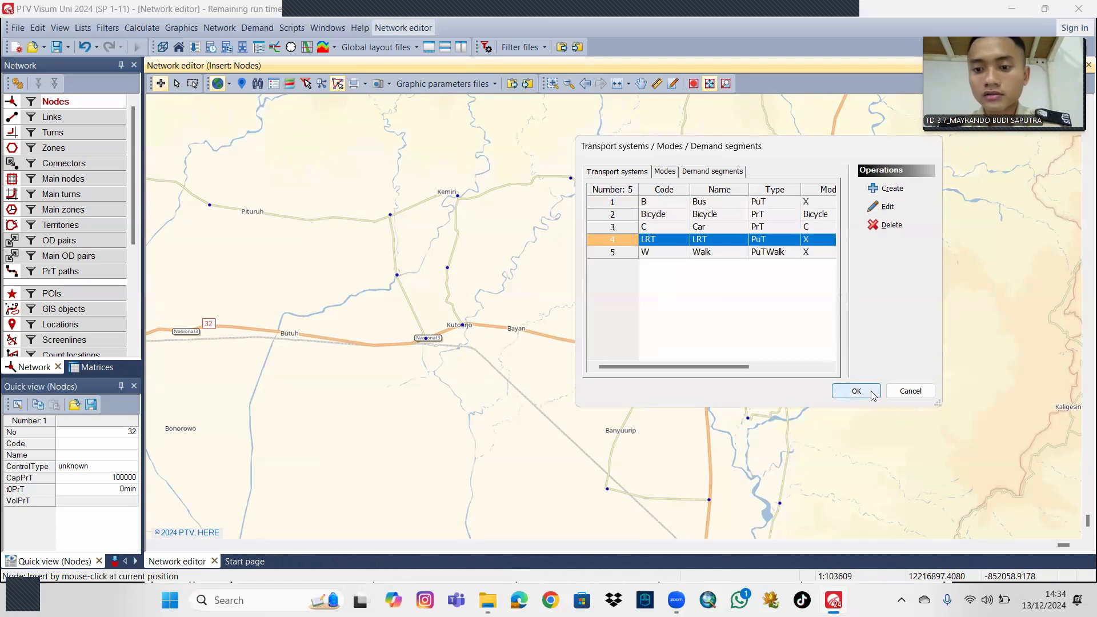
left_click(856, 391)
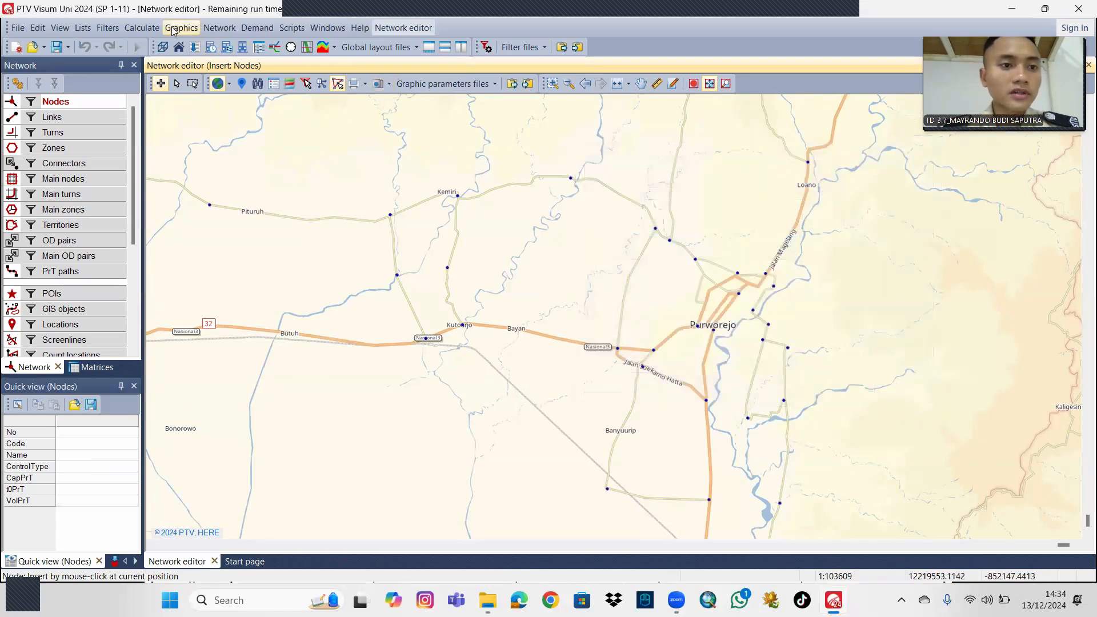
Create PuT operator number 1 with the name SINAR JAYA.
left_click(219, 28)
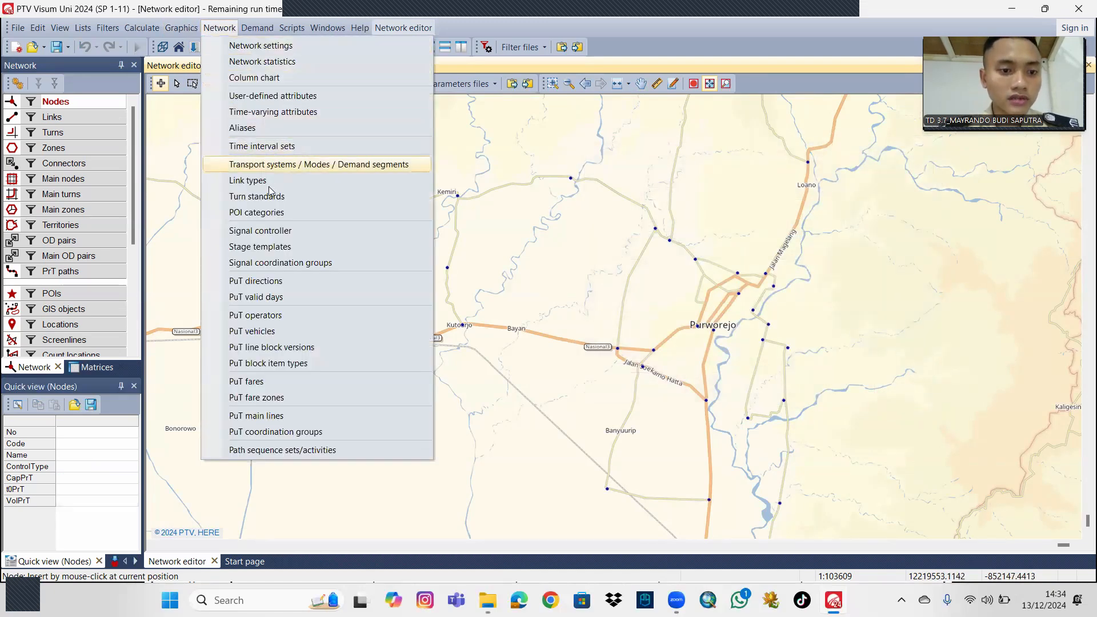
left_click(281, 318)
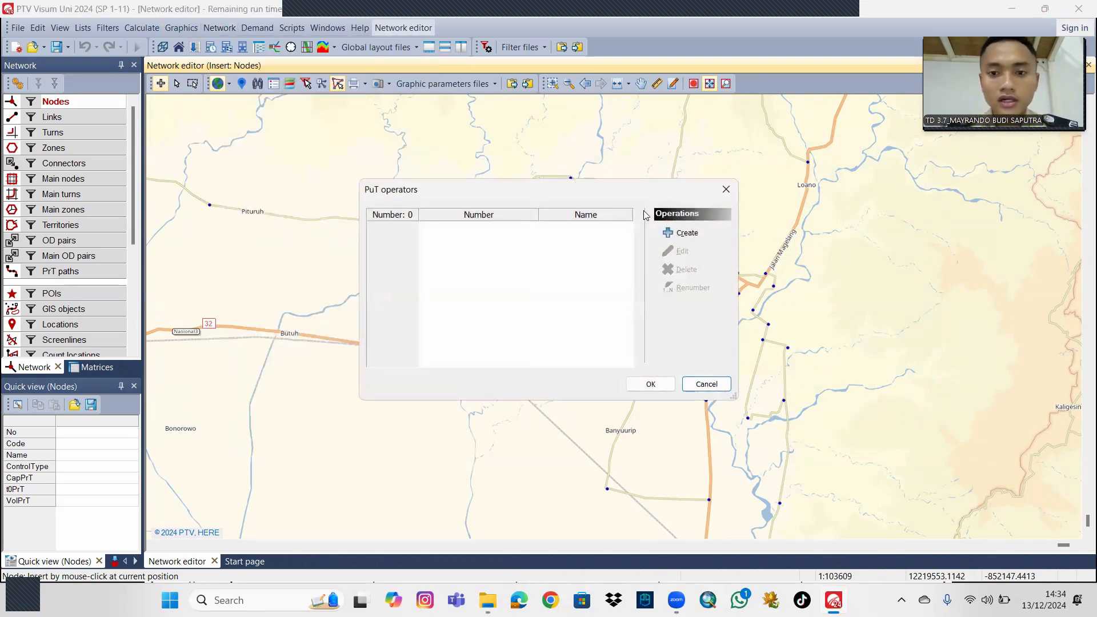
left_click(683, 232)
left_click(510, 199)
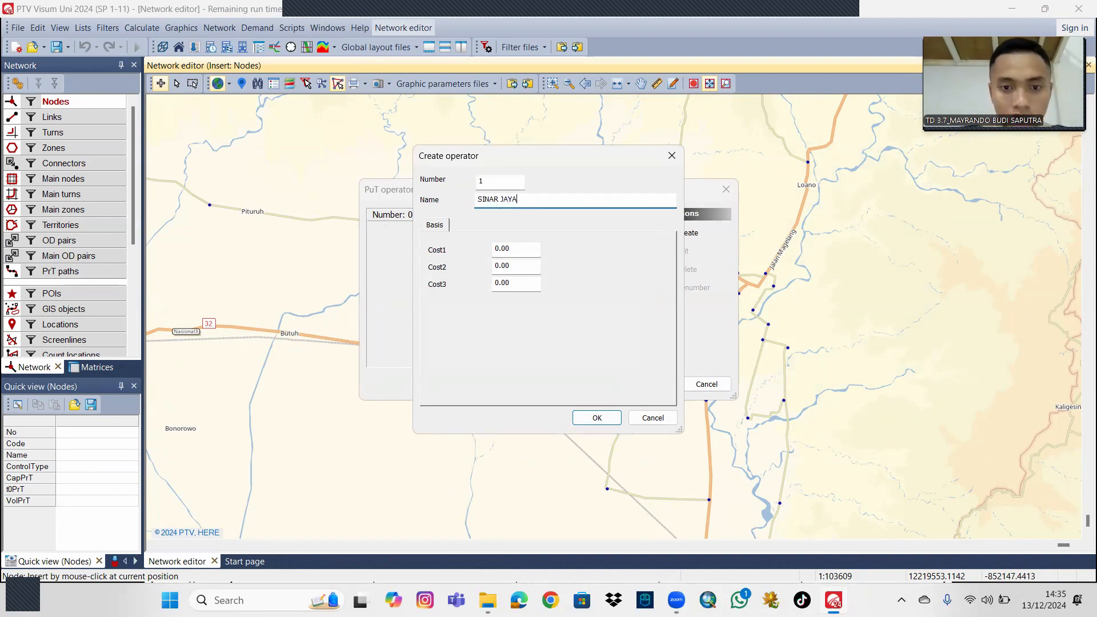
type("SINAR JAYA")
key("Return")
Create PuT operators number 2, MURNI JAYA, and number 3, ROSALIA INDAH.
left_click(688, 231)
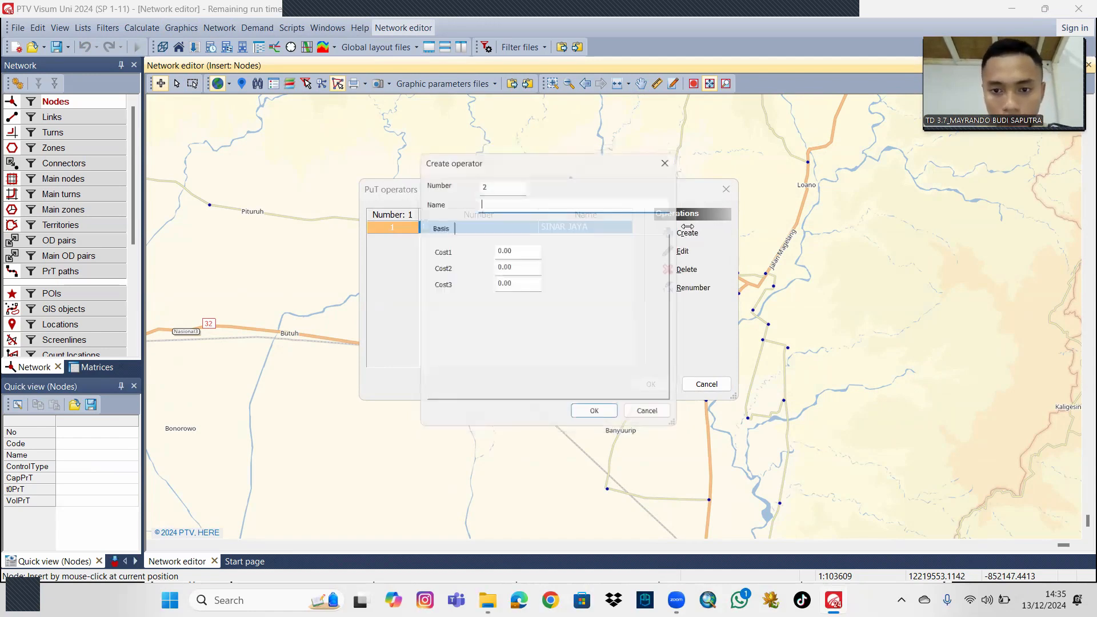
type("MU")
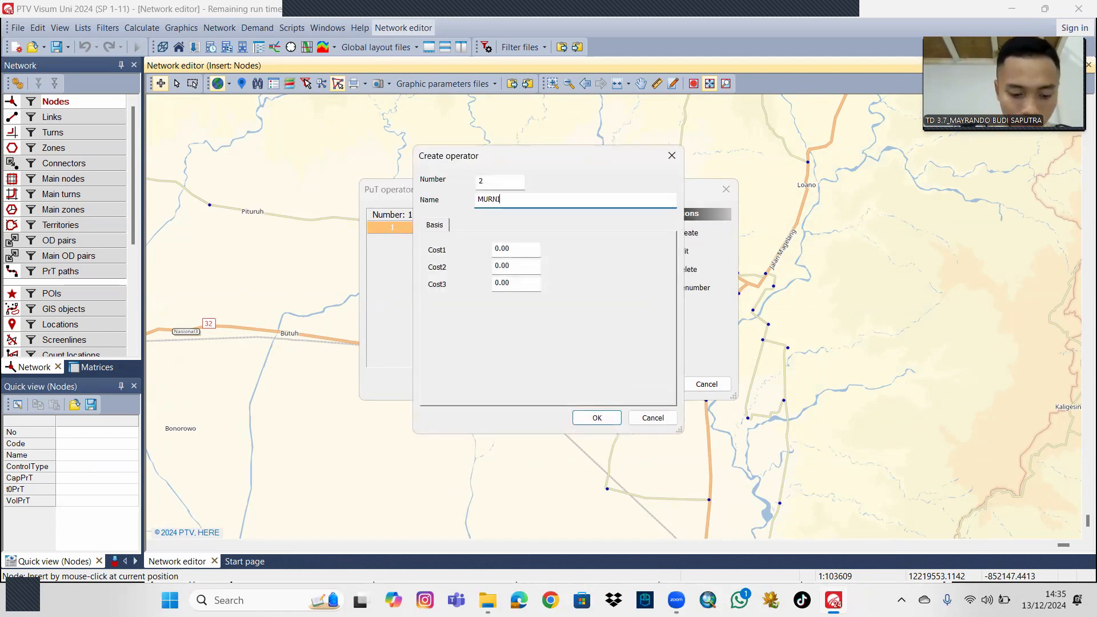
type("RNI JAYA")
key("Return")
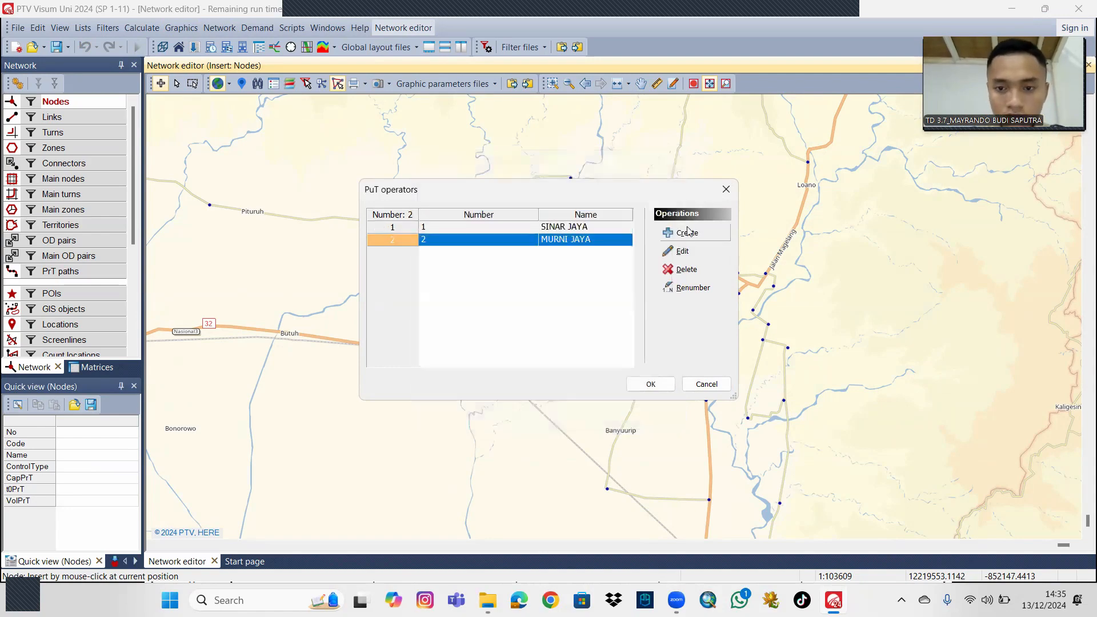
left_click(690, 233)
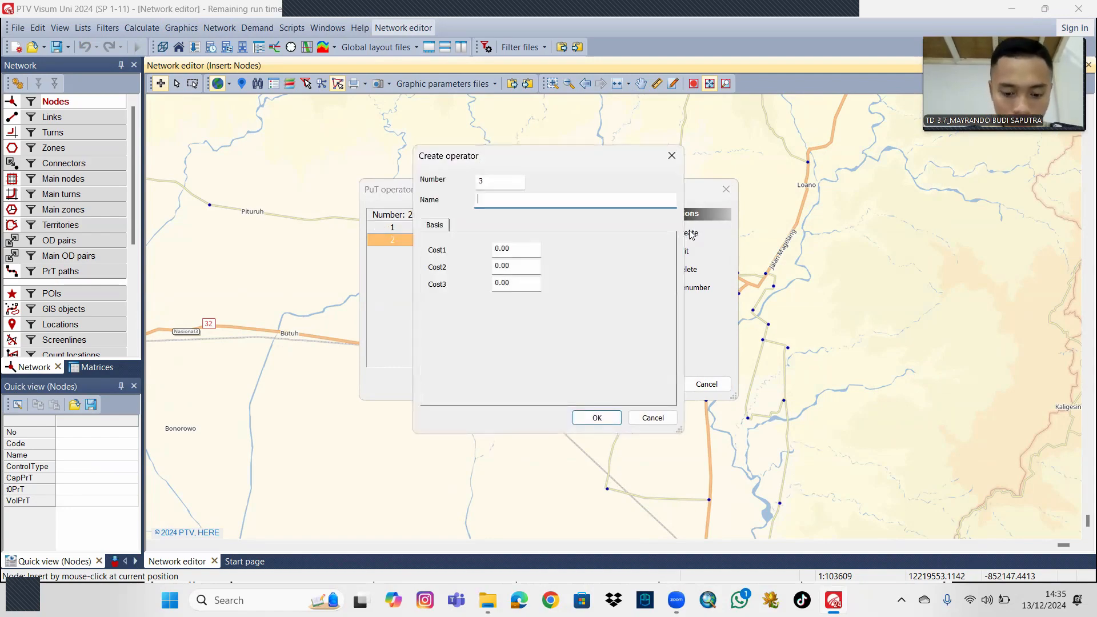
type("ROS")
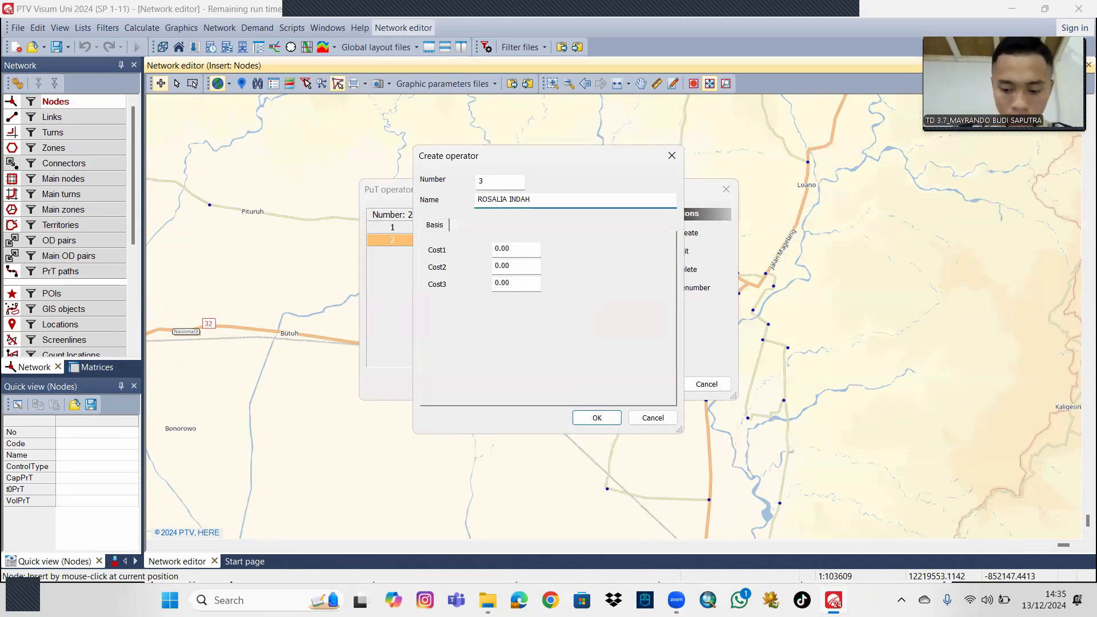
type("ALIA INDAH")
key("Return")
Create PuT operator number 4 with the name LORENA and apply the operator list.
left_click(687, 233)
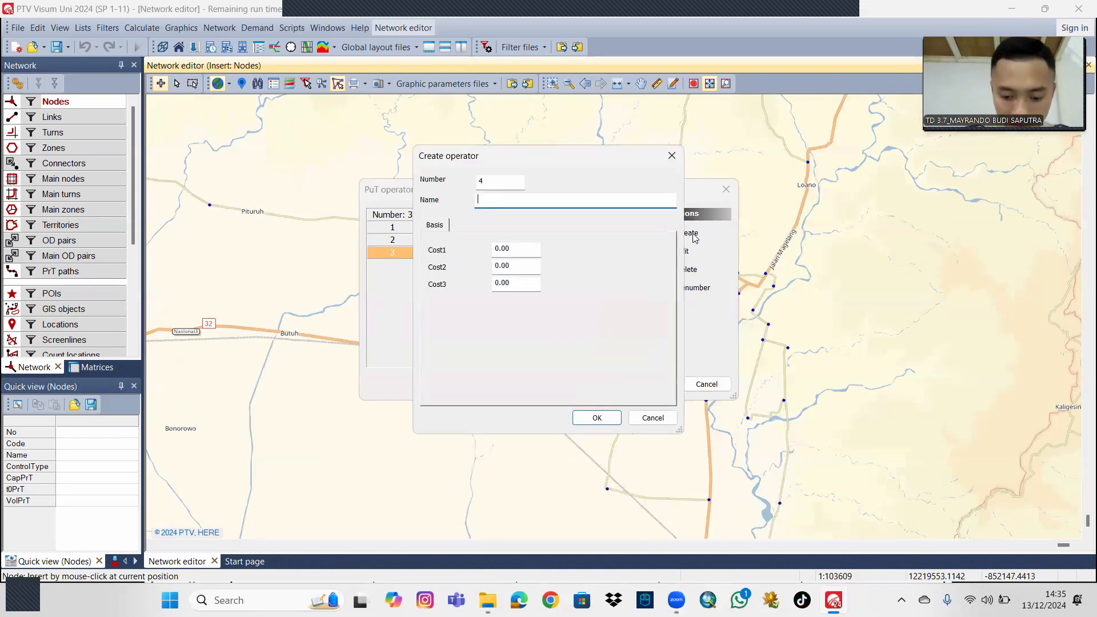
type("LORENA")
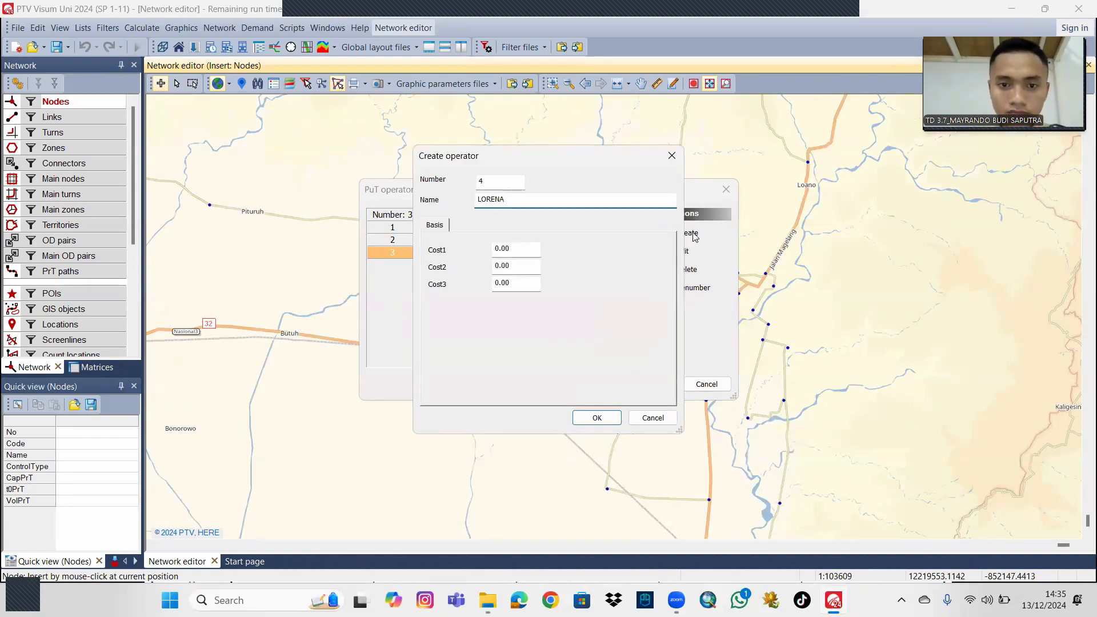
left_click(597, 417)
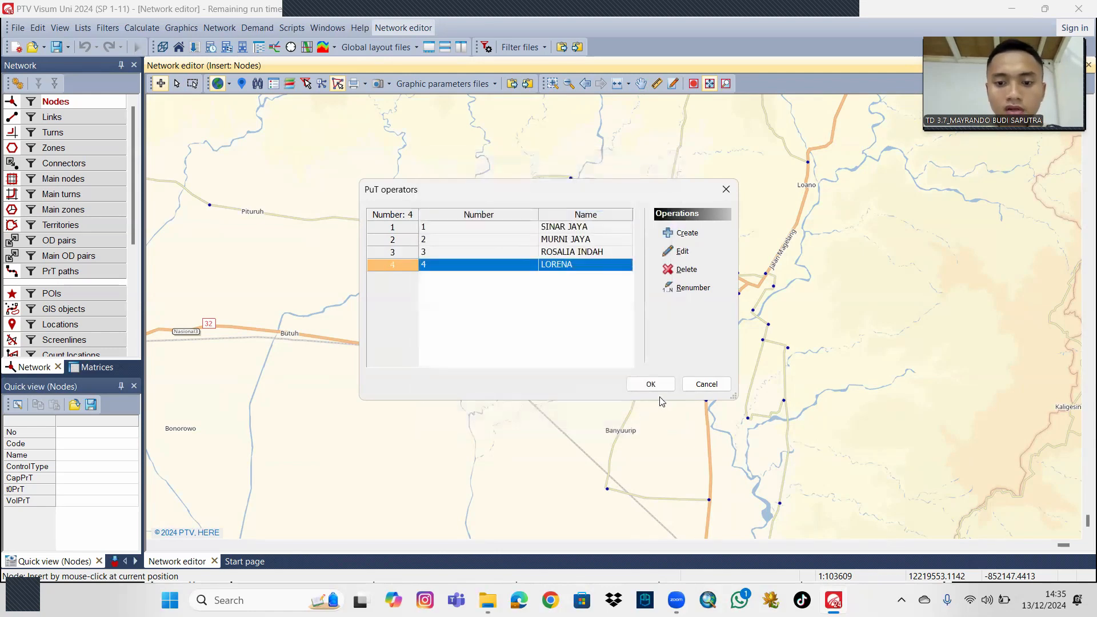
left_click(650, 384)
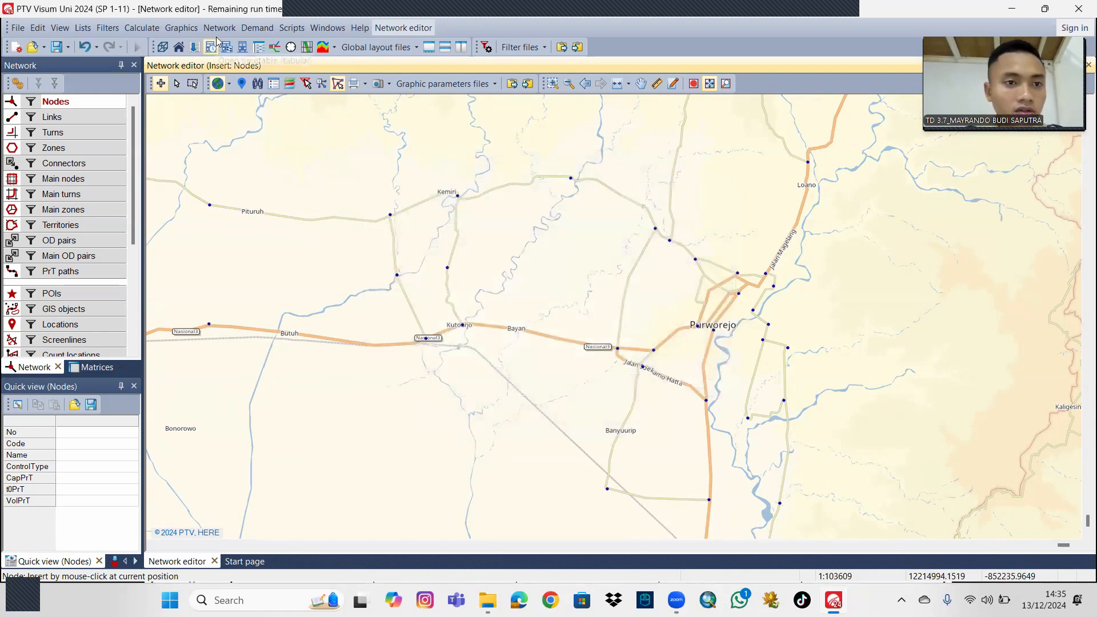
Start a new PuT vehicle unit number 1 with code 01 and the name MIKRO BUS.
left_click(219, 28)
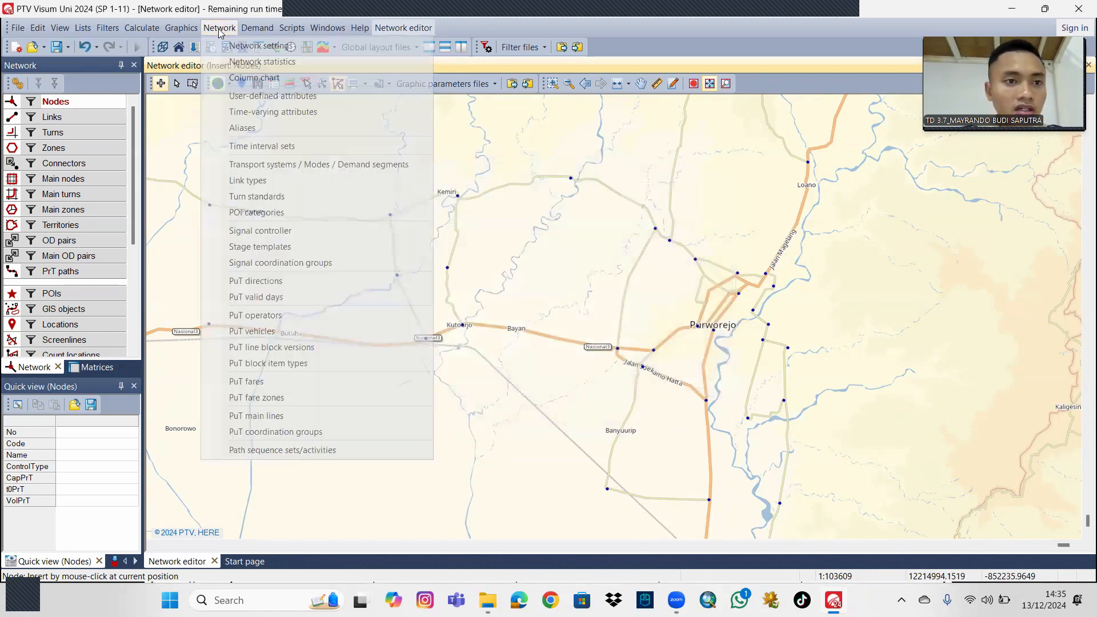
left_click(291, 332)
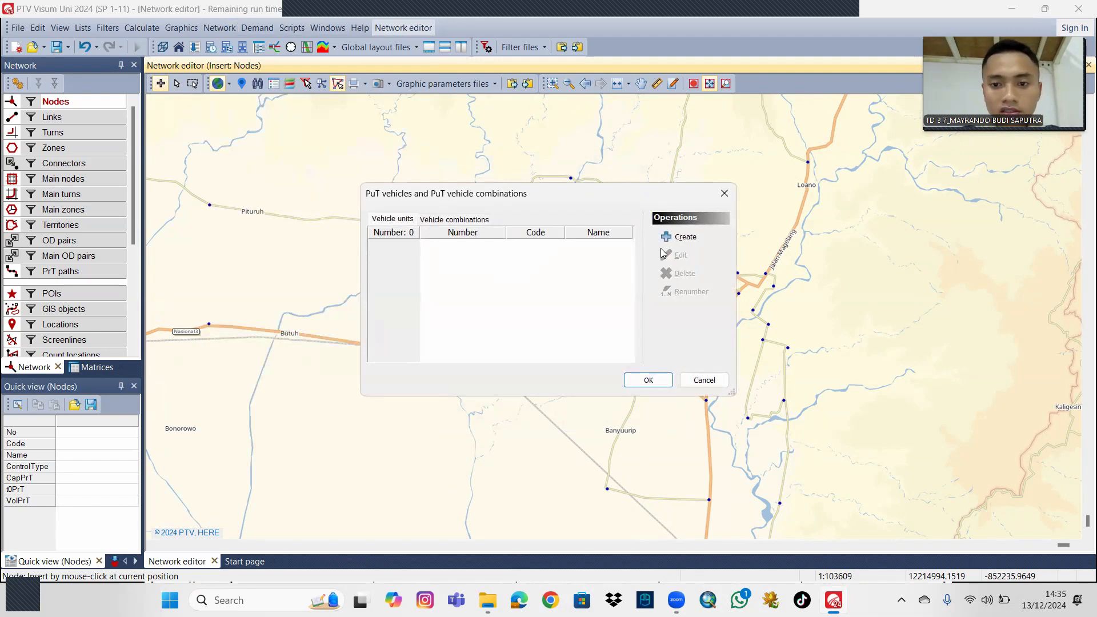
left_click(665, 237)
left_click(495, 138)
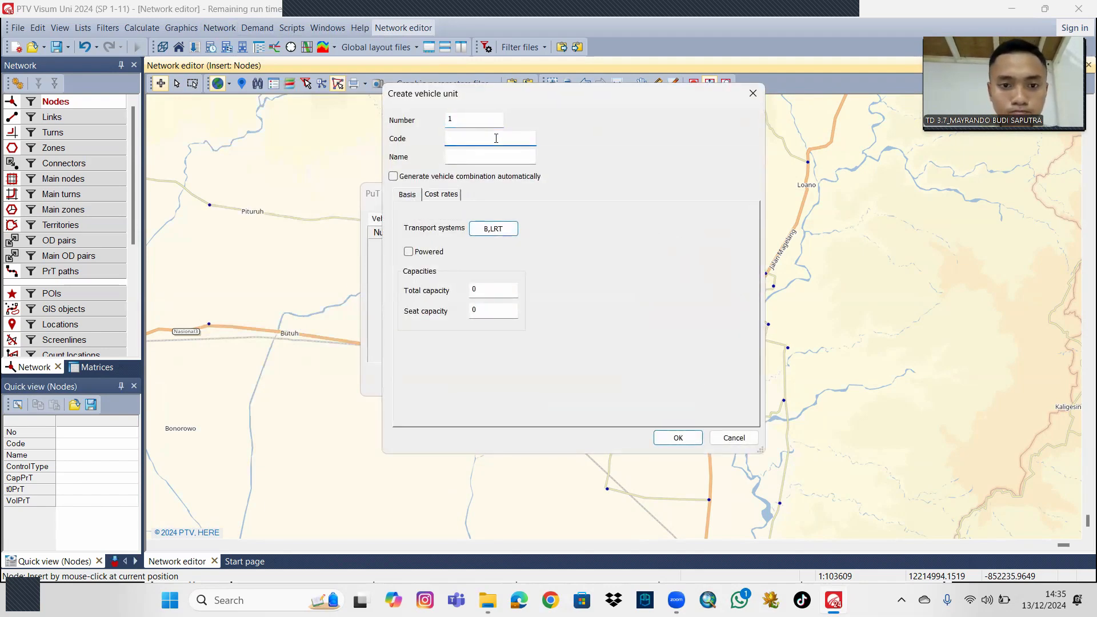
type("0")
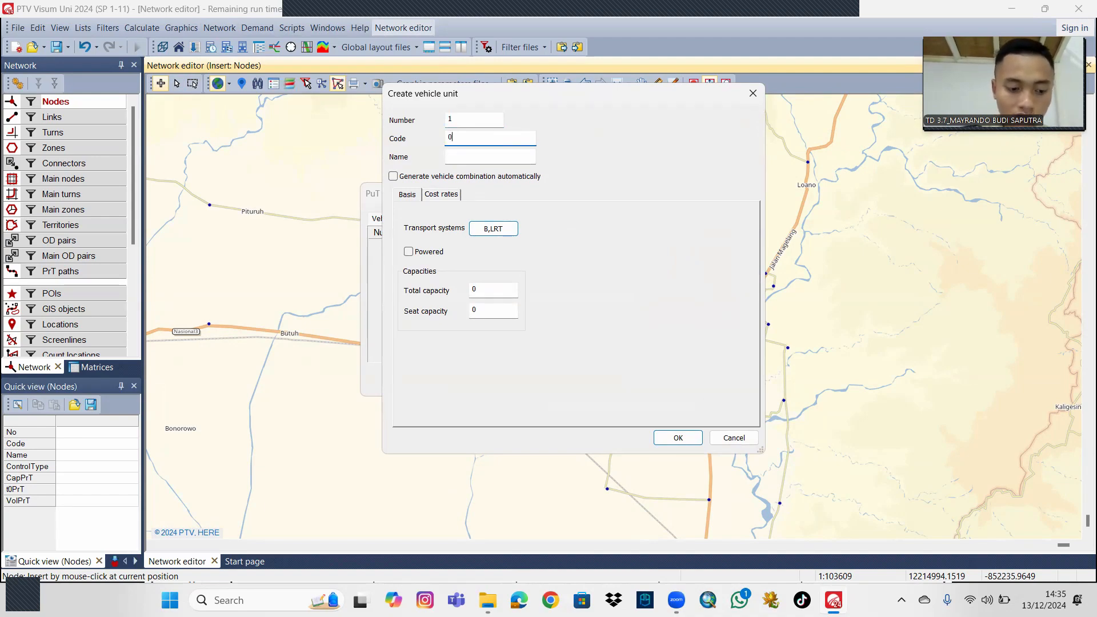
type("1")
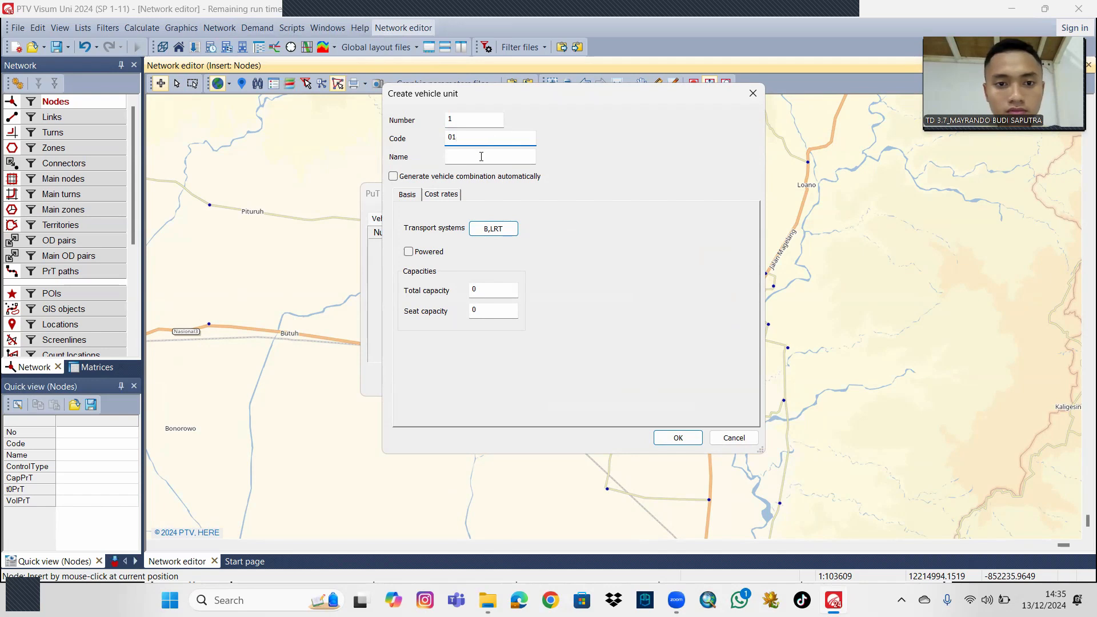
left_click(482, 156)
type("MIKRO BUS")
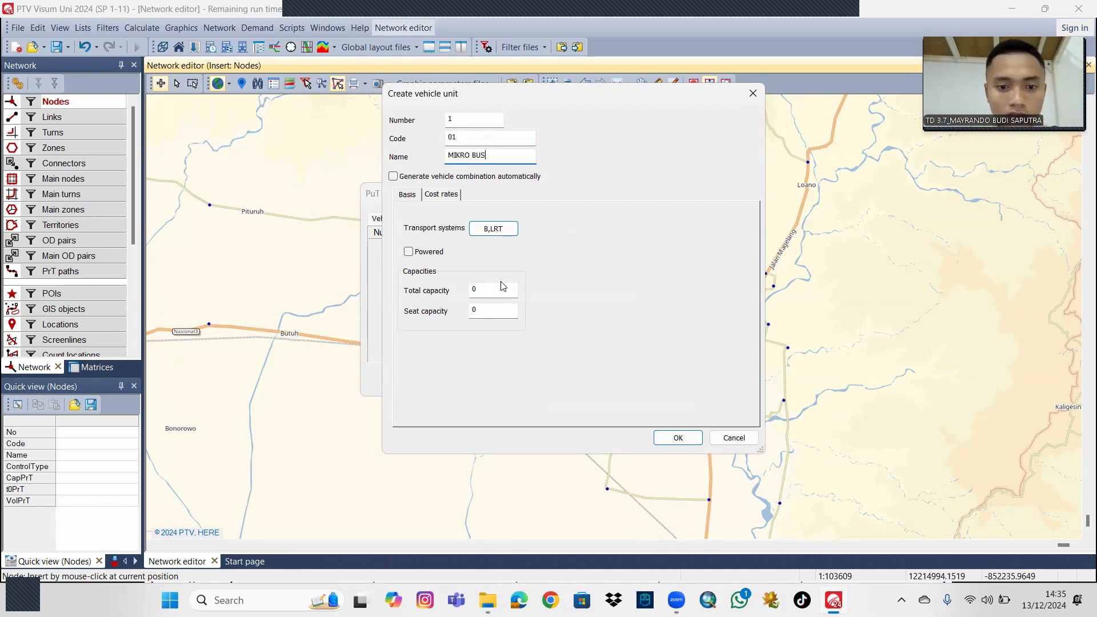
Set both the total and seat capacity of MIKRO BUS to 15 and save the vehicle unit.
double_click(481, 289)
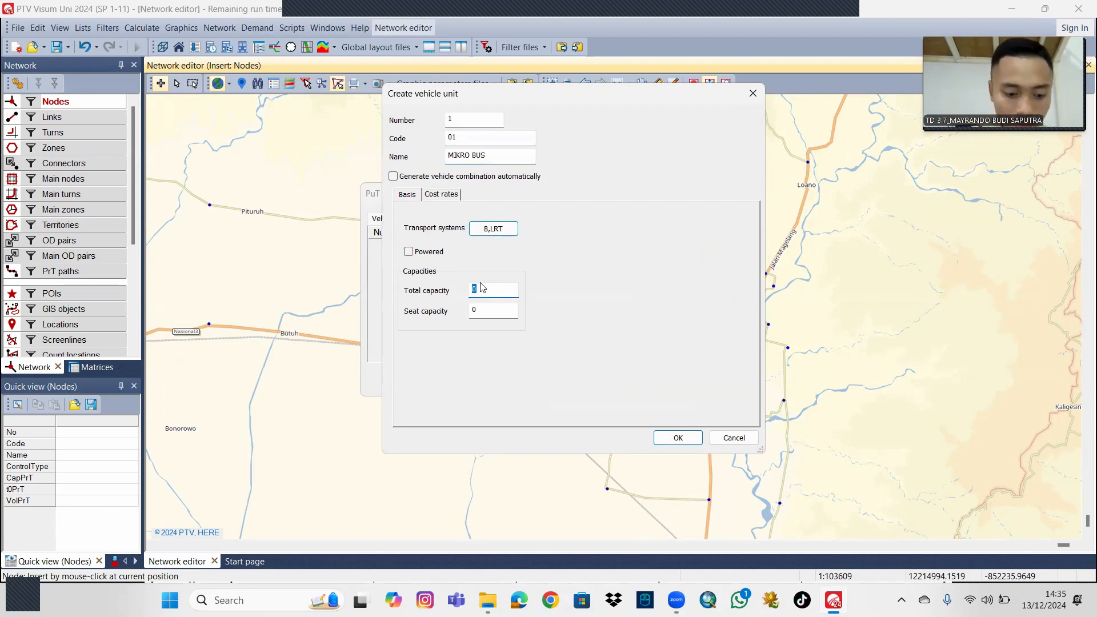
type("15")
double_click(477, 311)
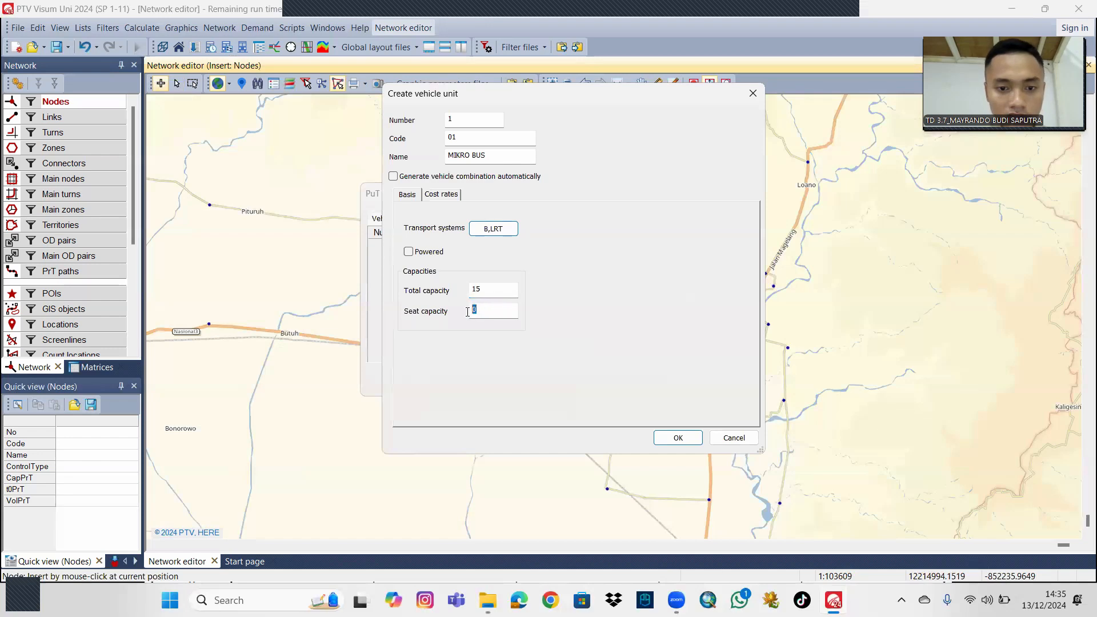
type("15")
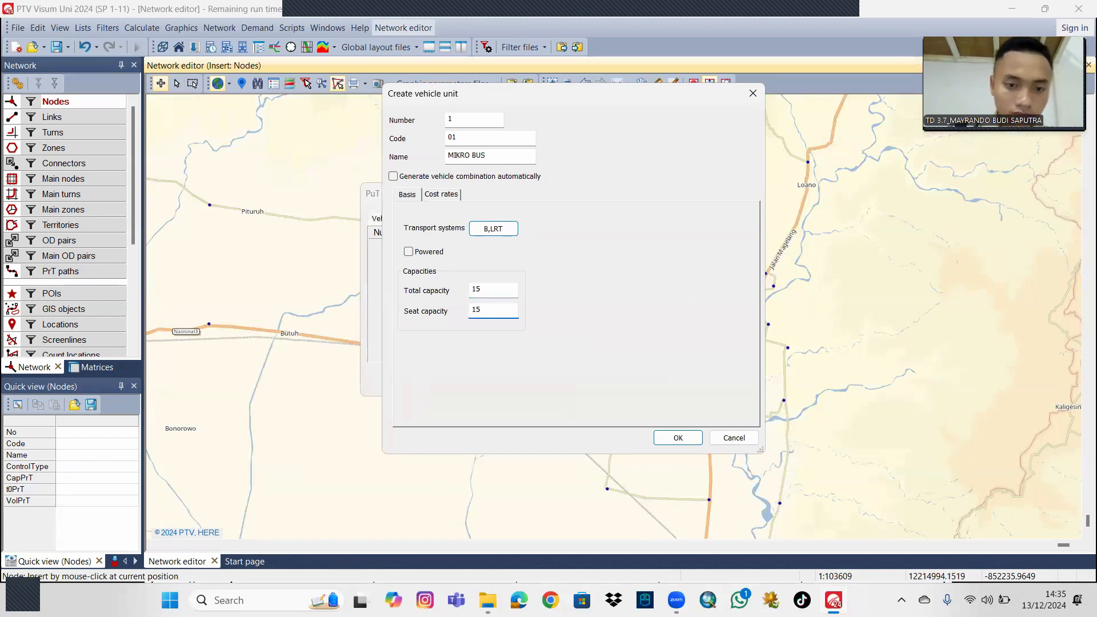
left_click(693, 439)
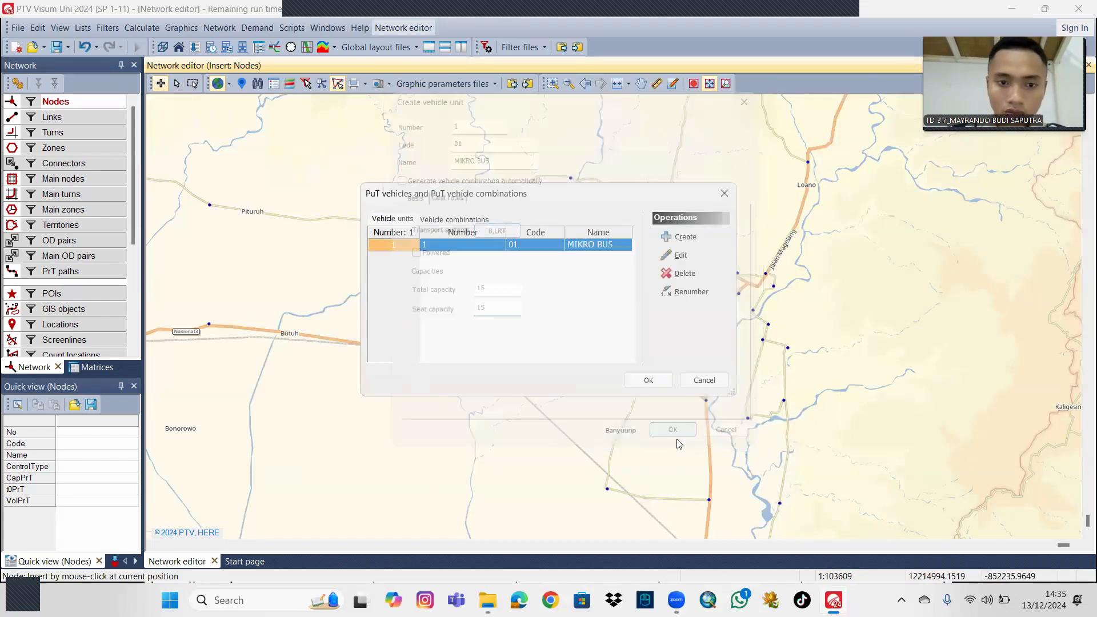
Start vehicle unit number 2 with code 11 and the name BUS GANDENG 1.
left_click(685, 237)
left_click(480, 139)
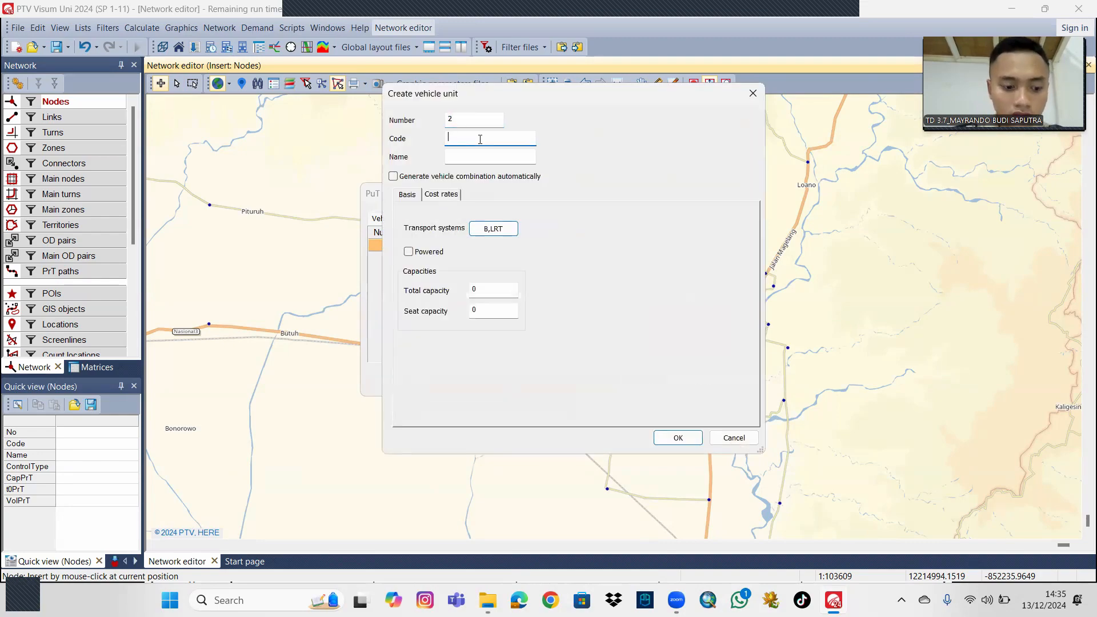
type("11")
key("Tab")
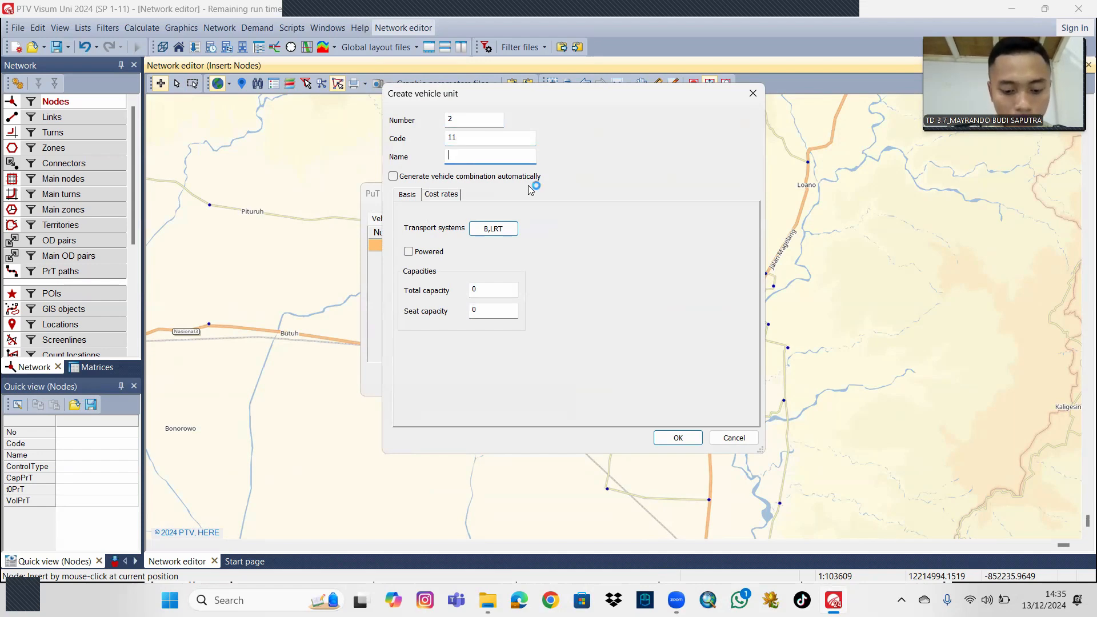
type("BUS GANDENG 1")
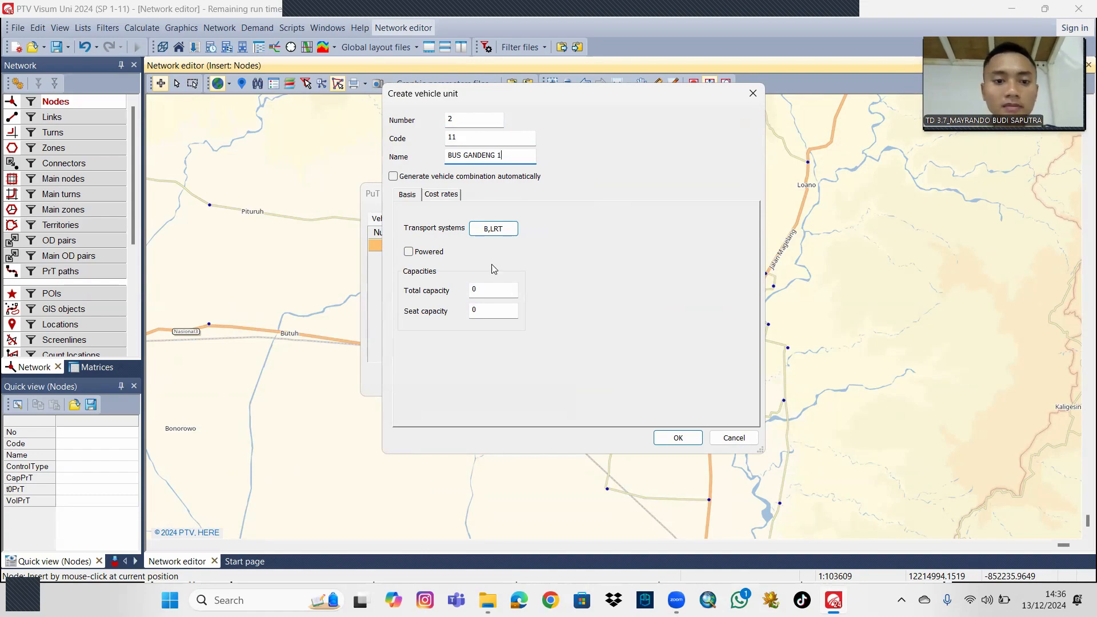
Make BUS GANDENG 1 powered with total capacity 30 and seat capacity 15, and save the unit.
left_click(408, 252)
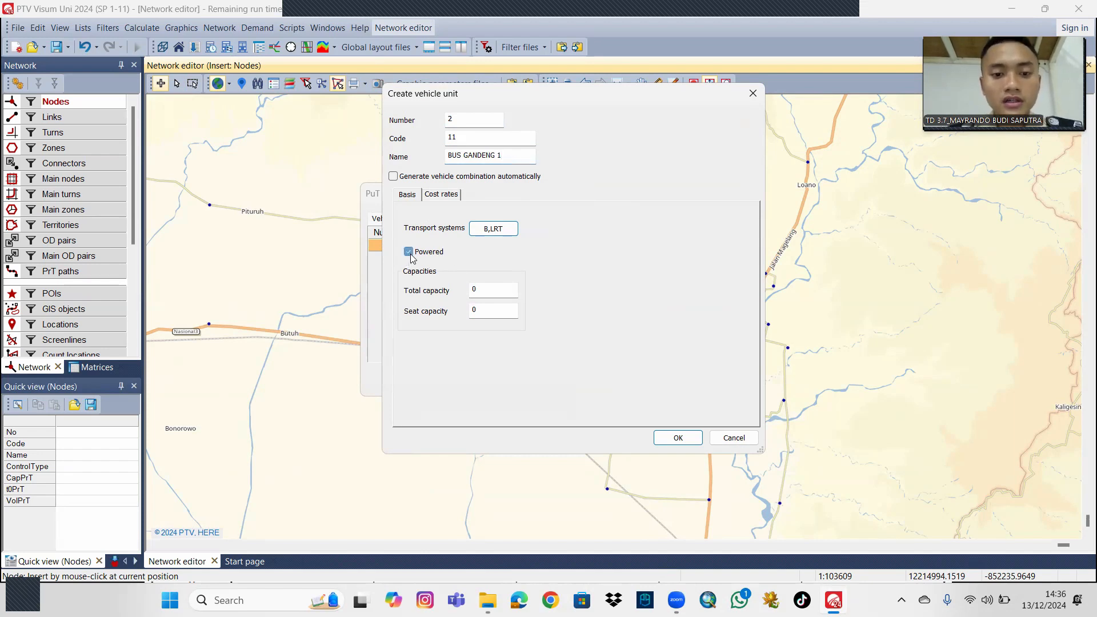
left_click(480, 293)
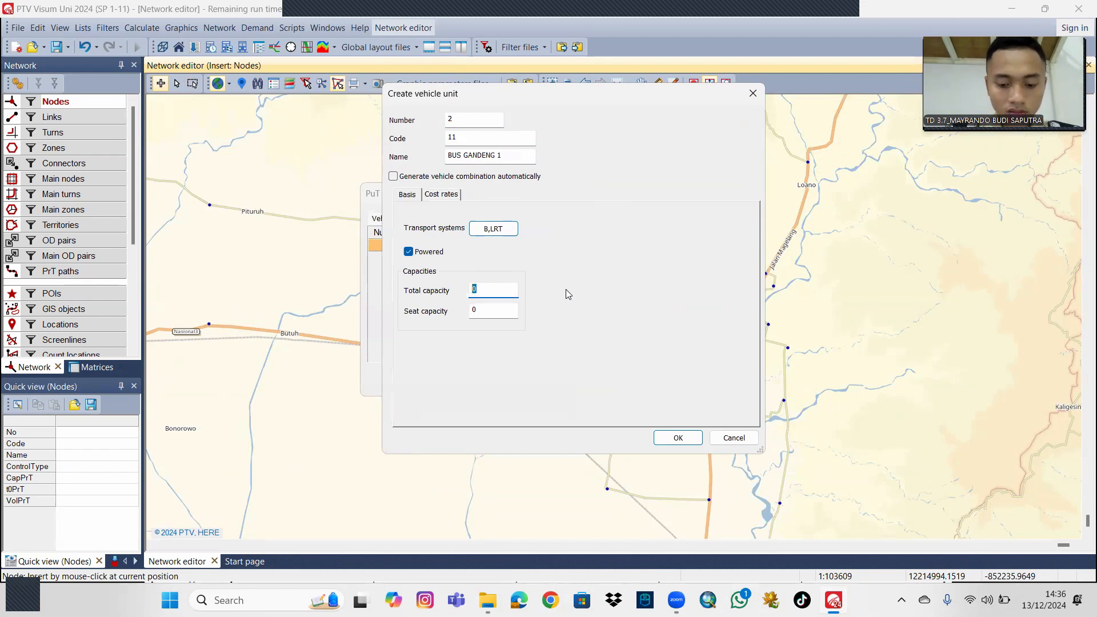
type("30")
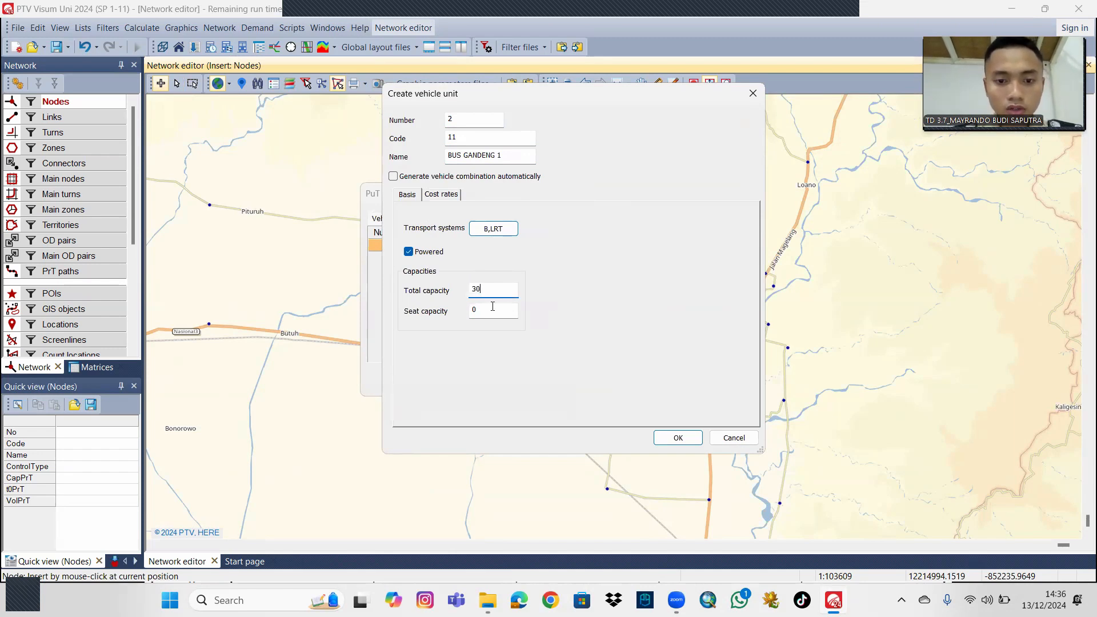
key("Tab")
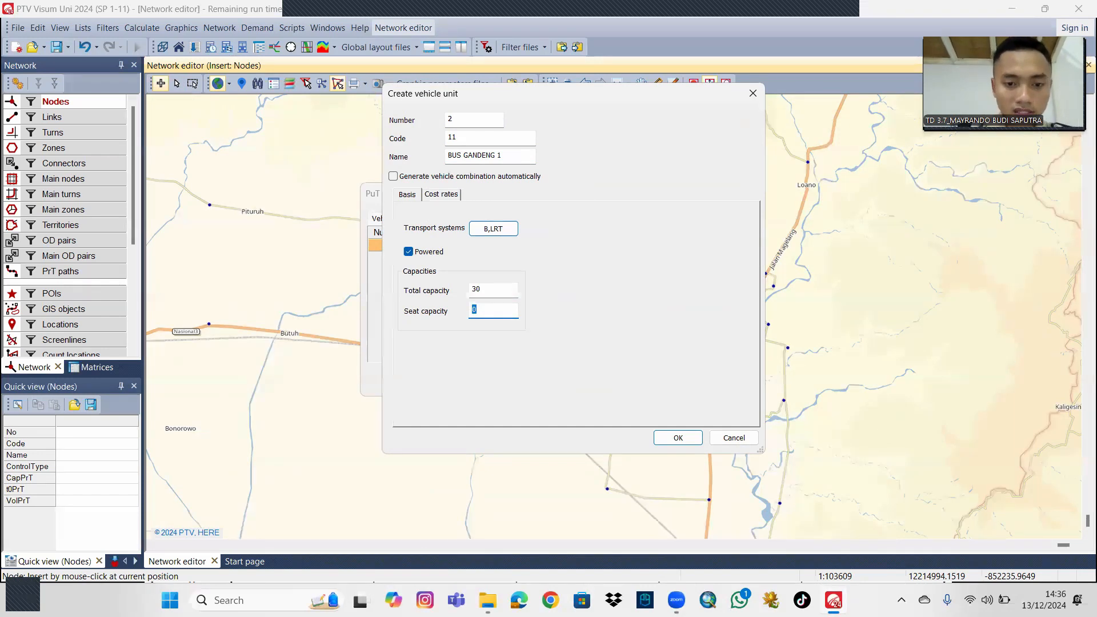
type("15")
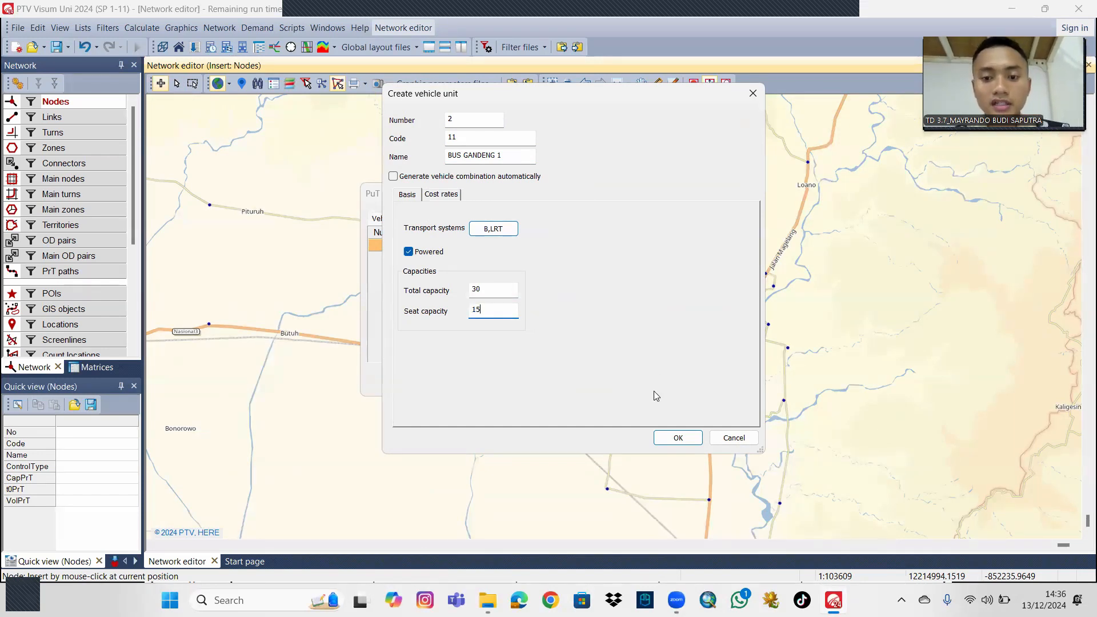
left_click(678, 438)
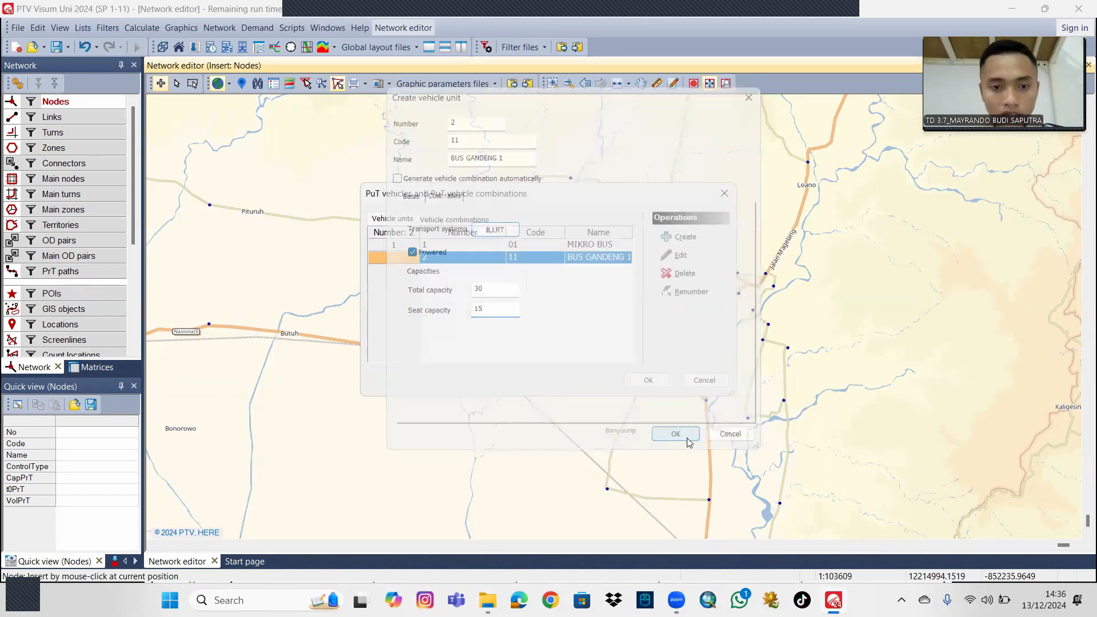
Start vehicle unit number 3 with code 12 and the name BUS GANDENG 2.
left_click(674, 225)
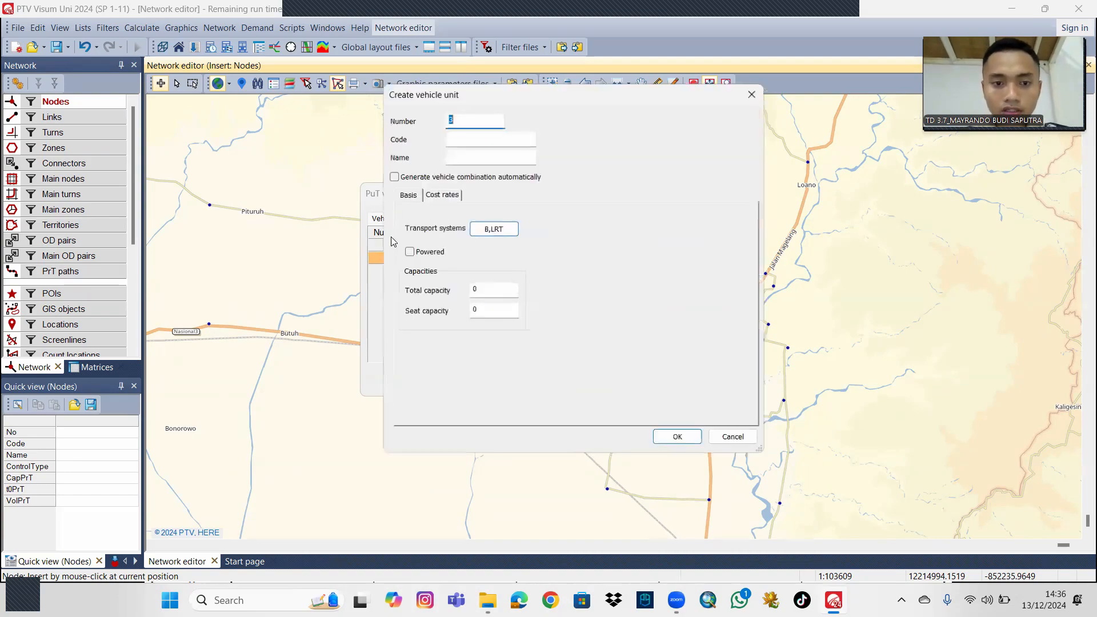
left_click(471, 137)
type("12")
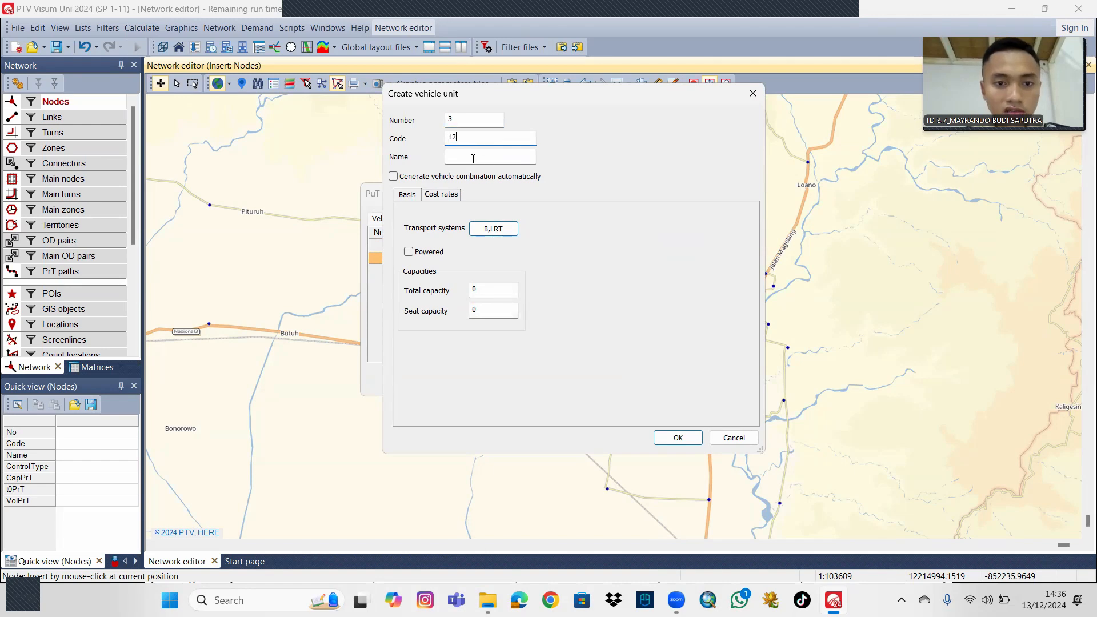
left_click(474, 158)
type("BUS GANDENG 2")
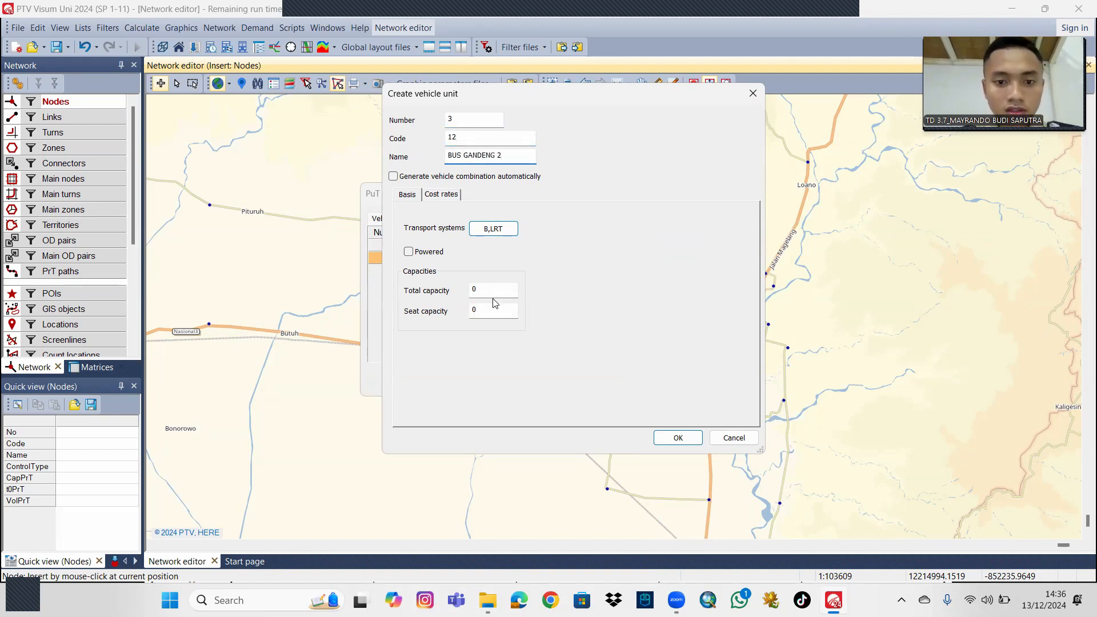
Give BUS GANDENG 2 a total capacity of 30 and a seat capacity of 15, and save the unit.
left_click(473, 289)
type("30")
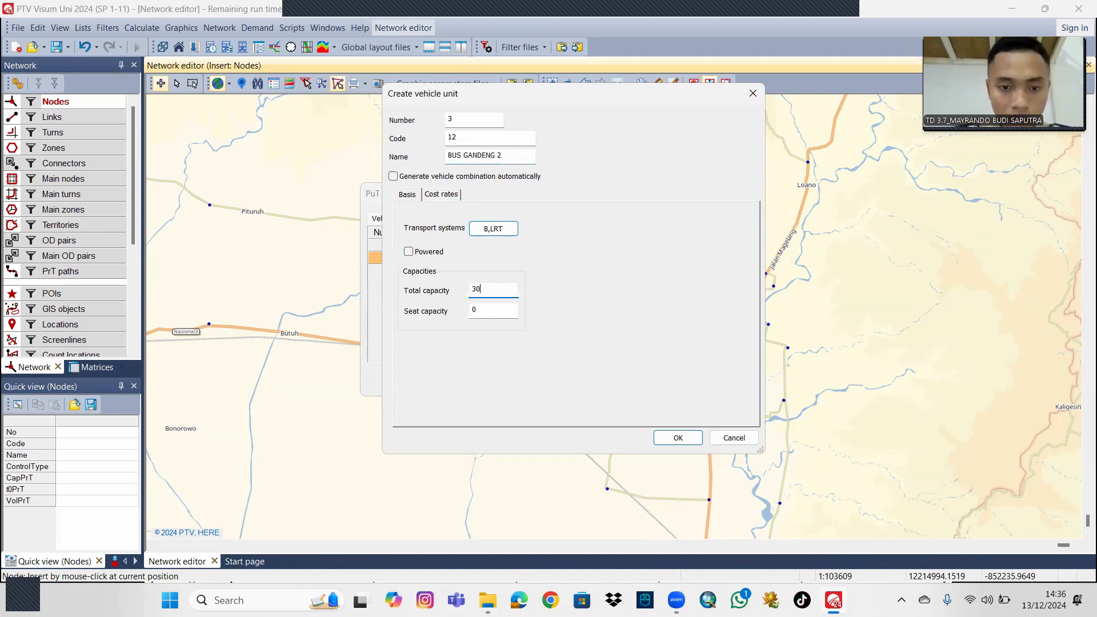
key("Tab")
type("15")
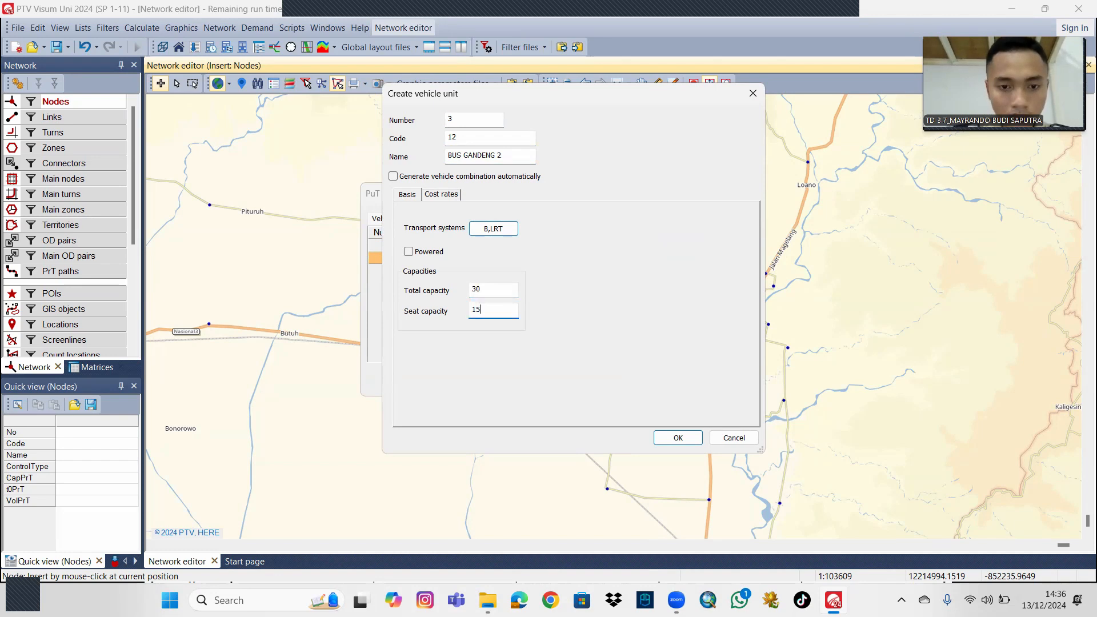
left_click(678, 438)
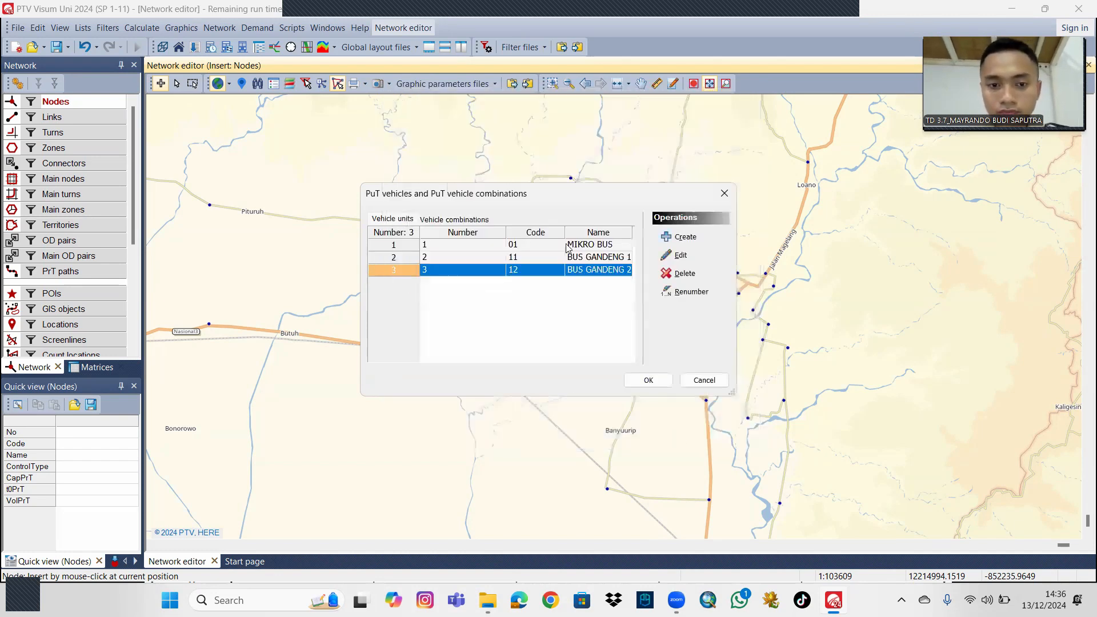
Start vehicle unit number 4 with code 21 and the name LRT 1.
left_click(683, 237)
left_click(475, 139)
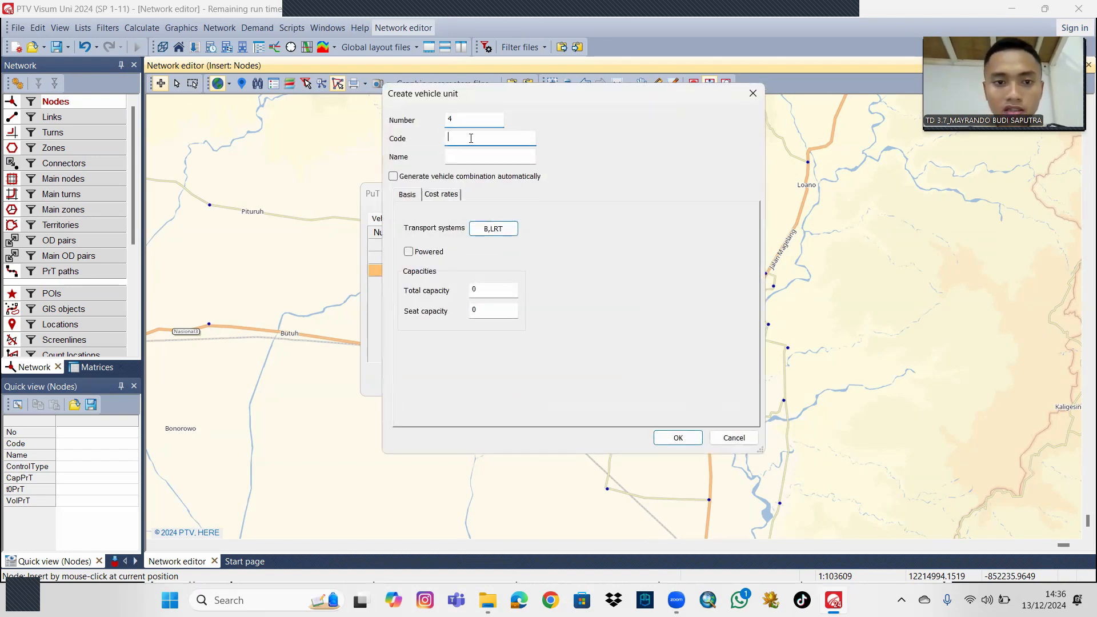
type("21")
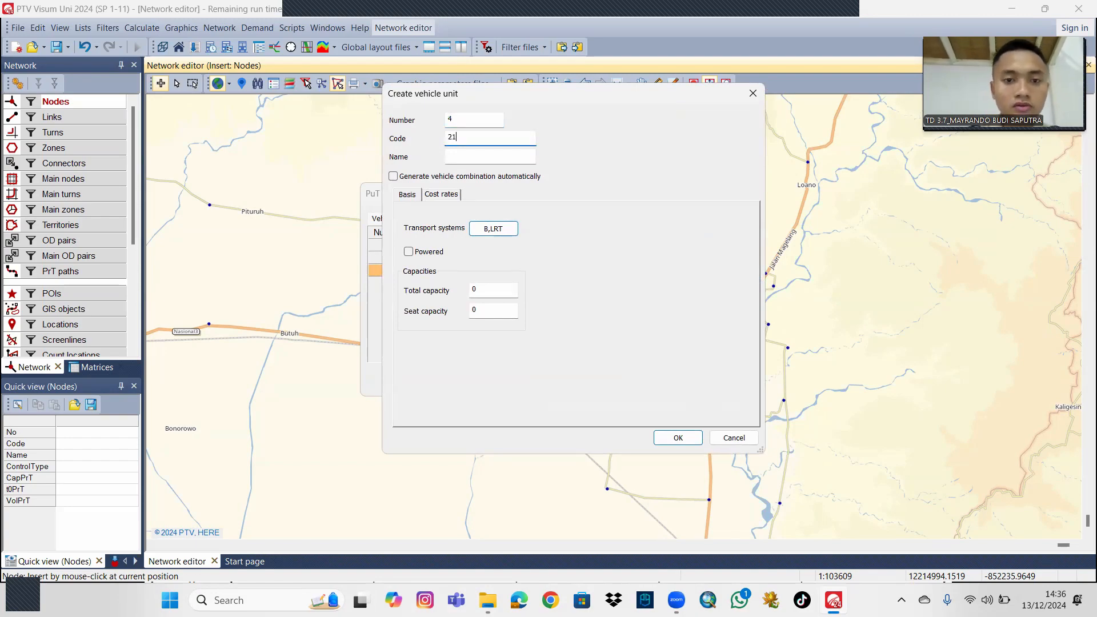
left_click(477, 157)
type("LRT 1")
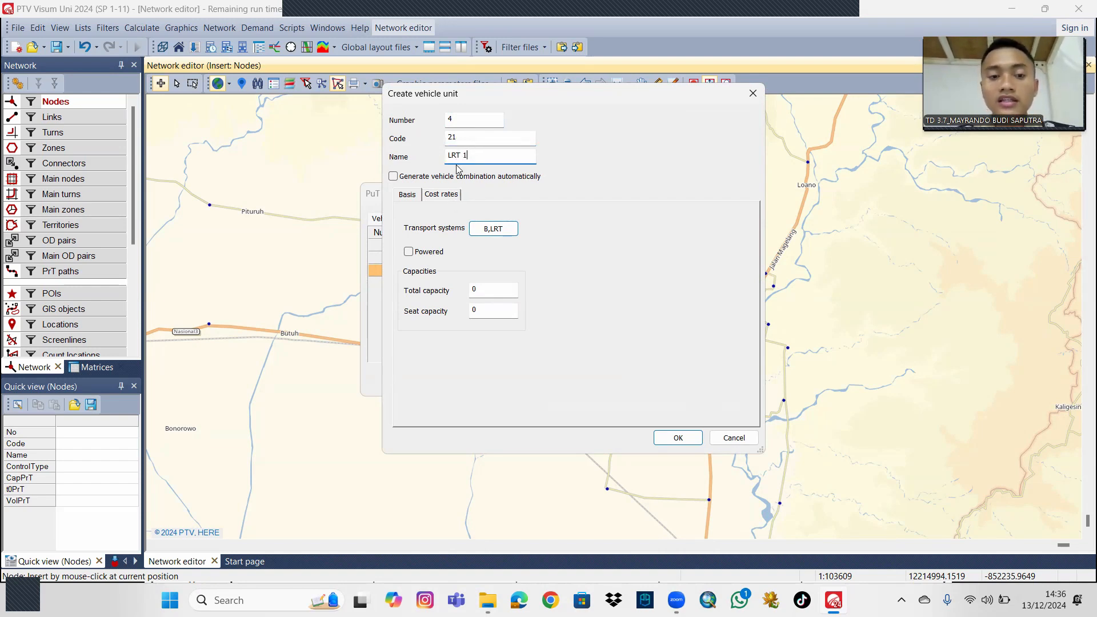
Make LRT 1 powered with total capacity 100 and seat capacity 60, and save the unit.
left_click(409, 252)
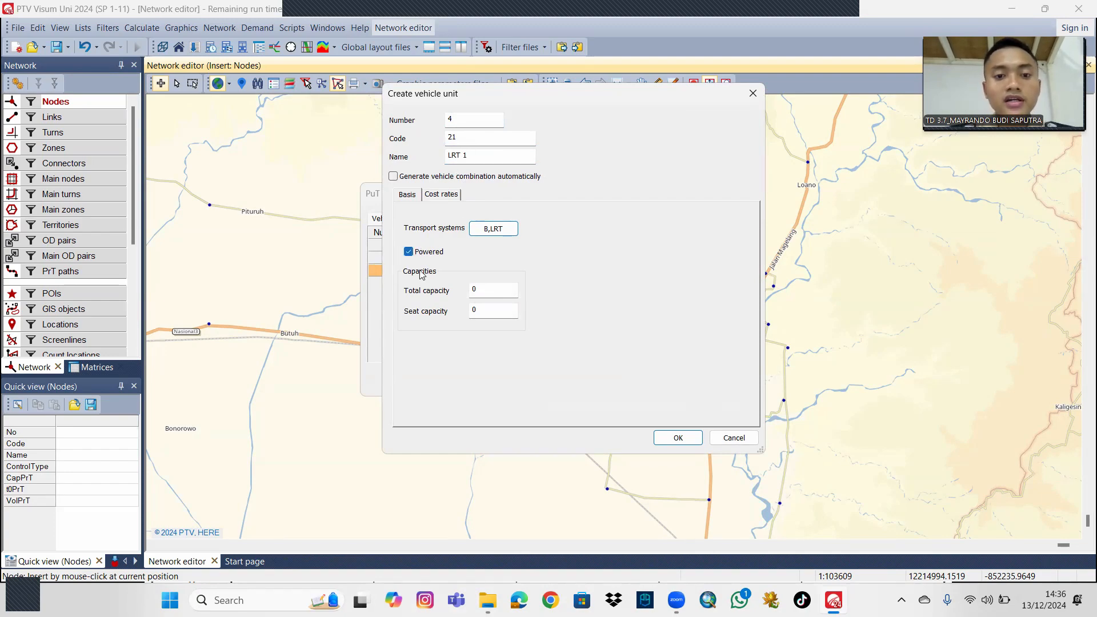
double_click(492, 291)
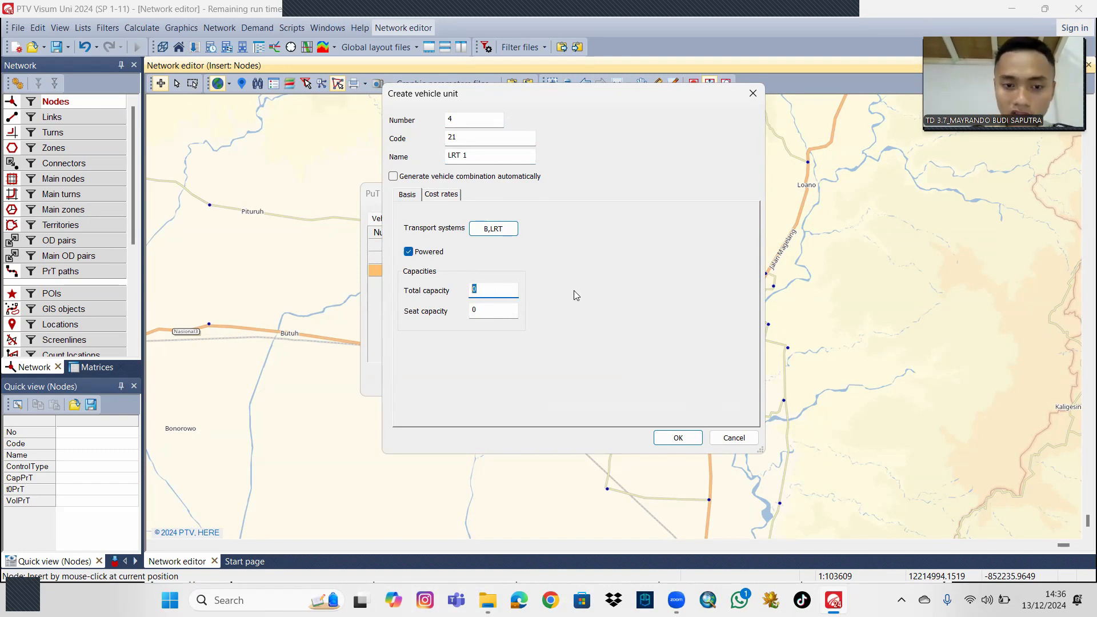
type("100")
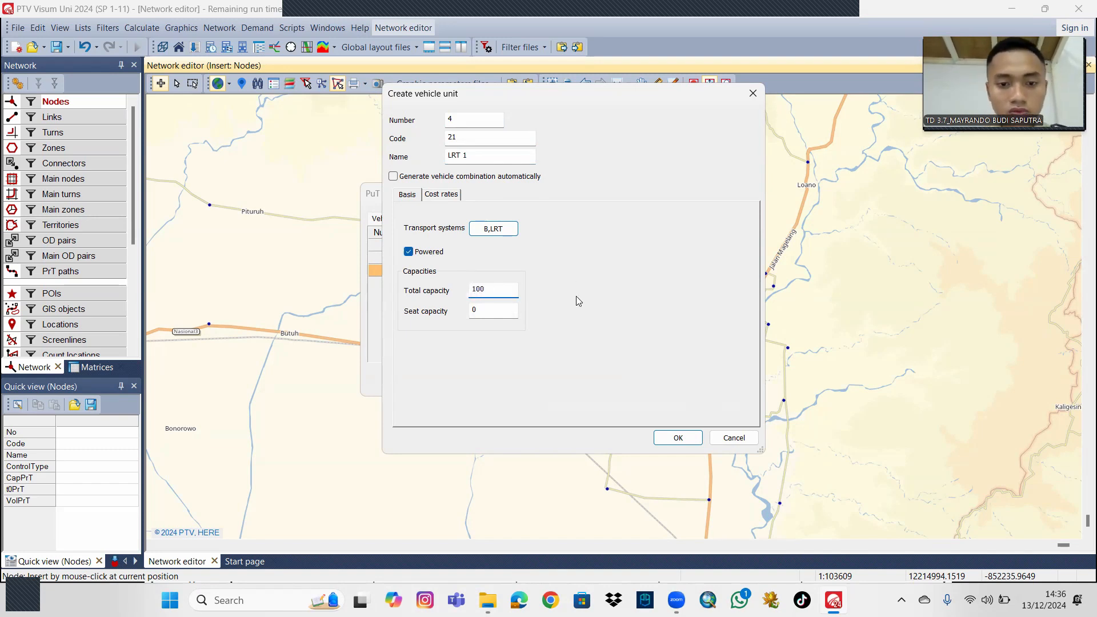
double_click(501, 310)
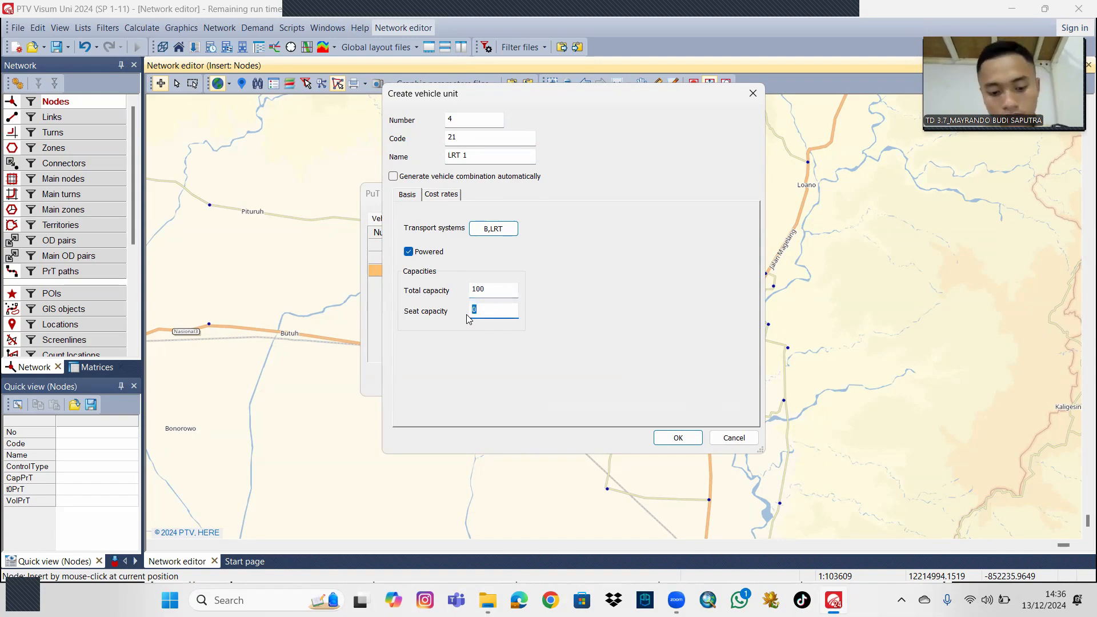
type("6")
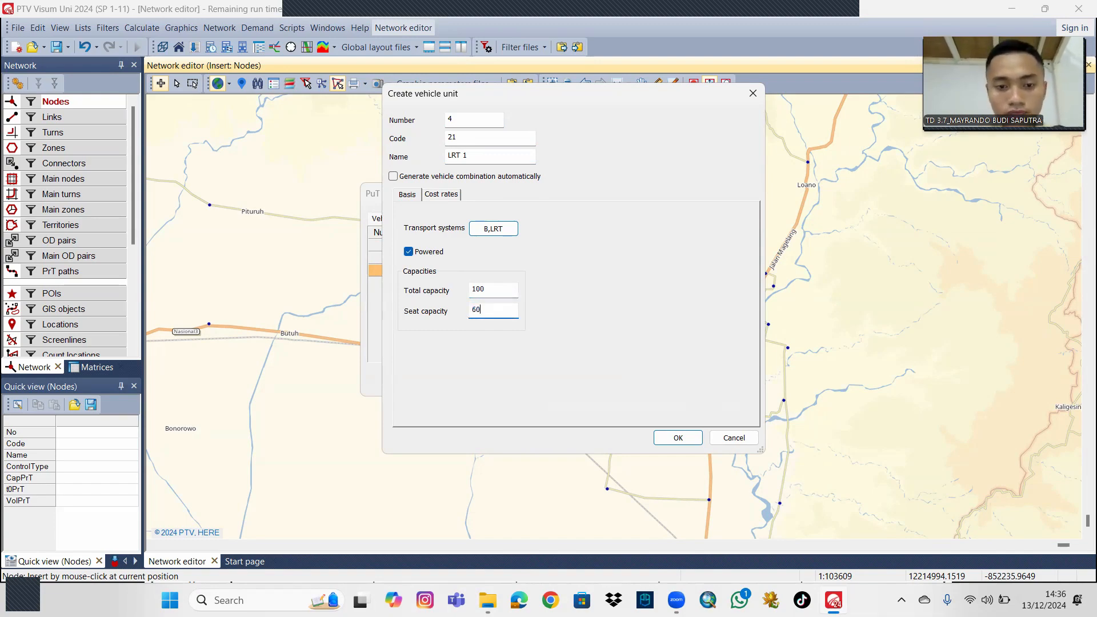
type("0")
left_click(678, 438)
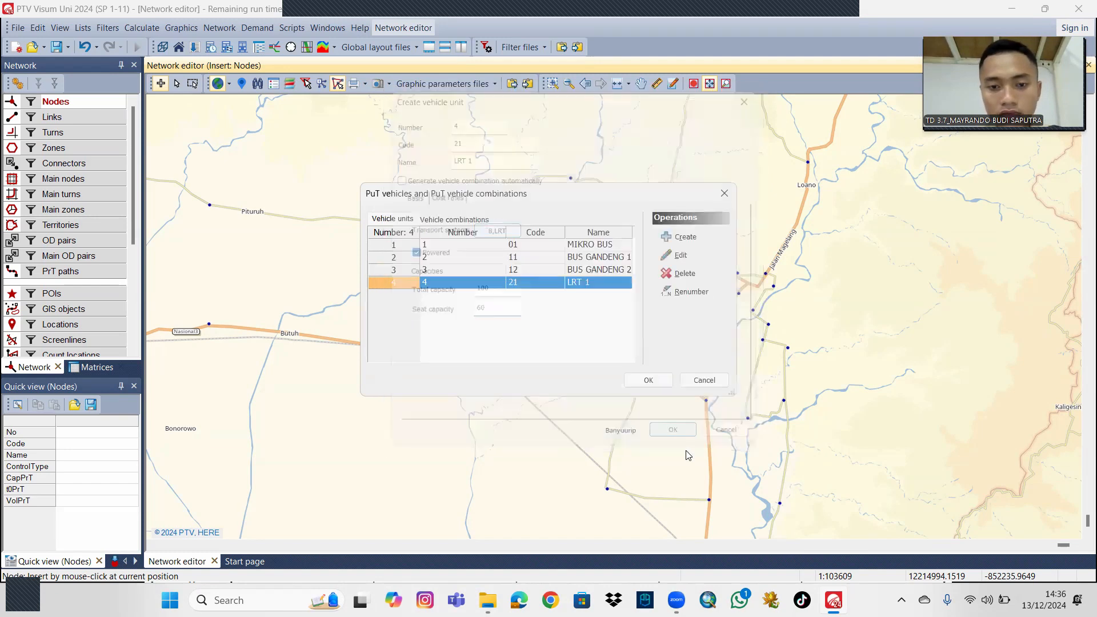
Start vehicle unit number 5 with code 22 and the name LRT 2.
left_click(683, 238)
left_click(464, 139)
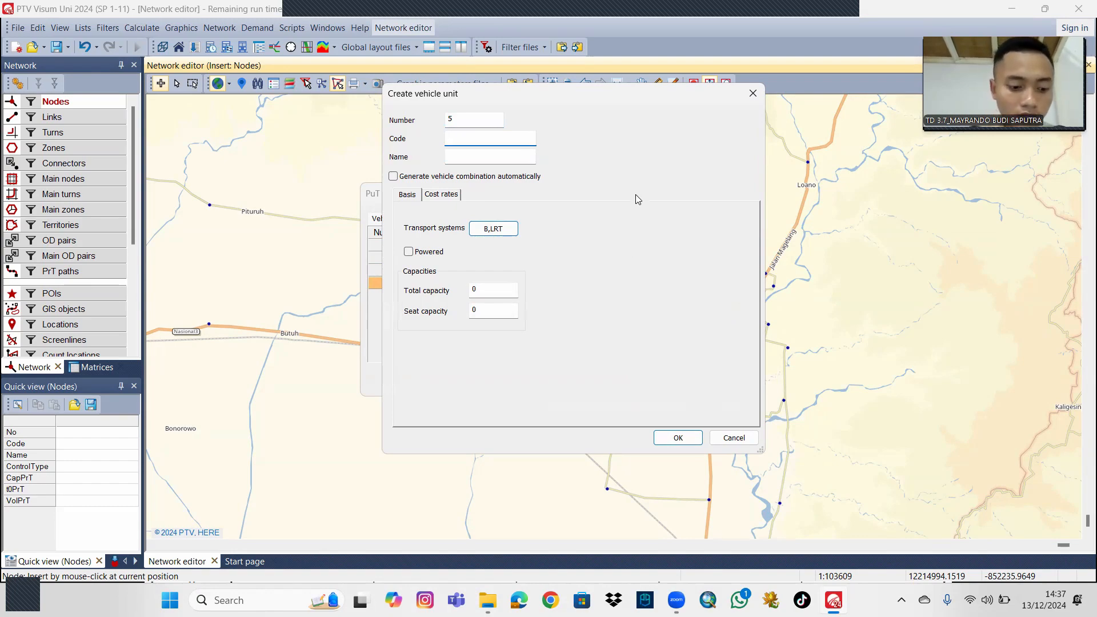
type("22")
left_click(516, 160)
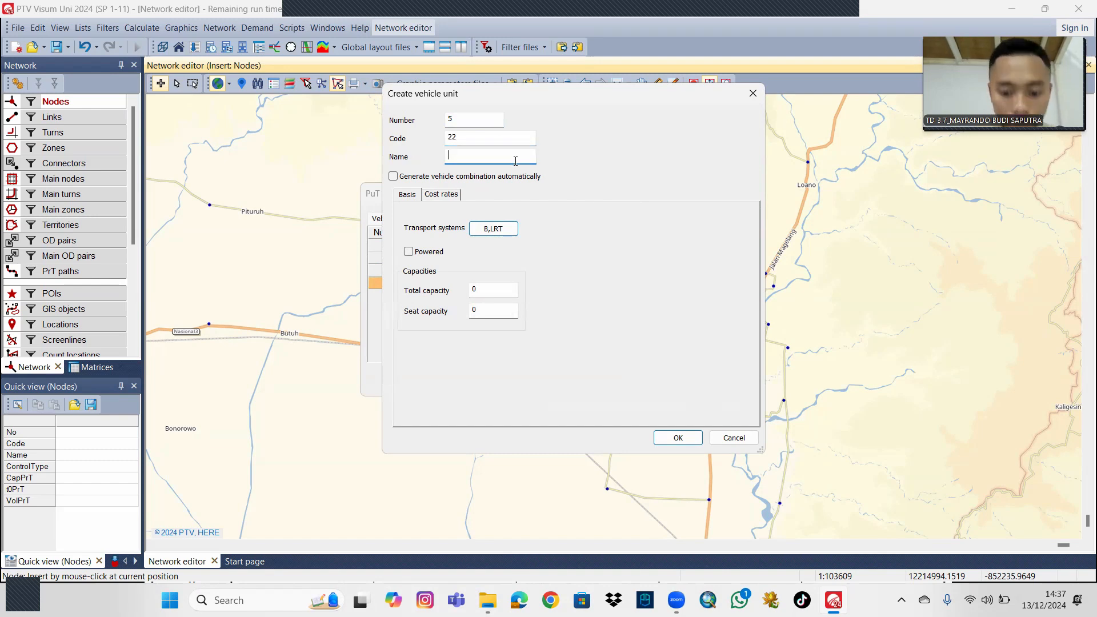
type("LRT 2")
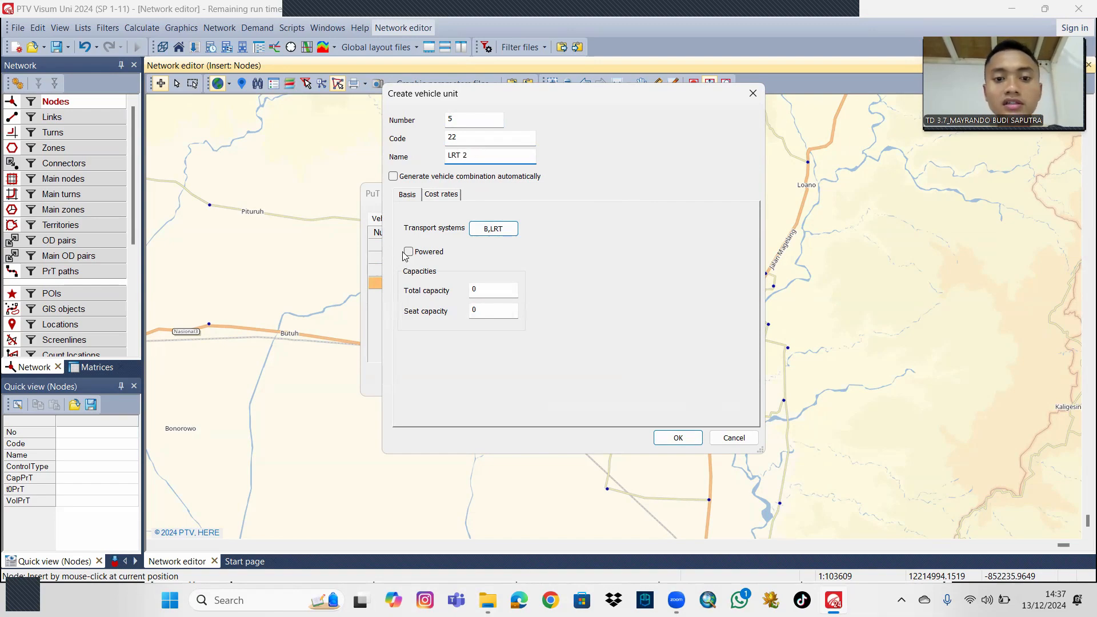
Give LRT 2 a total capacity of 100 and a seat capacity of 60, and save the unit.
double_click(485, 293)
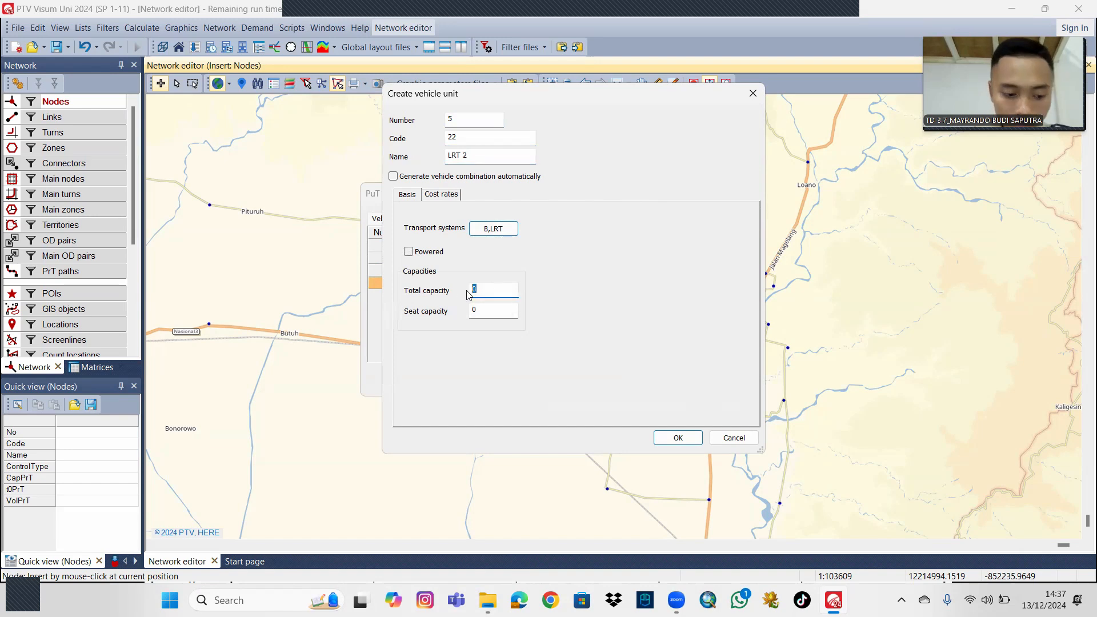
type("100")
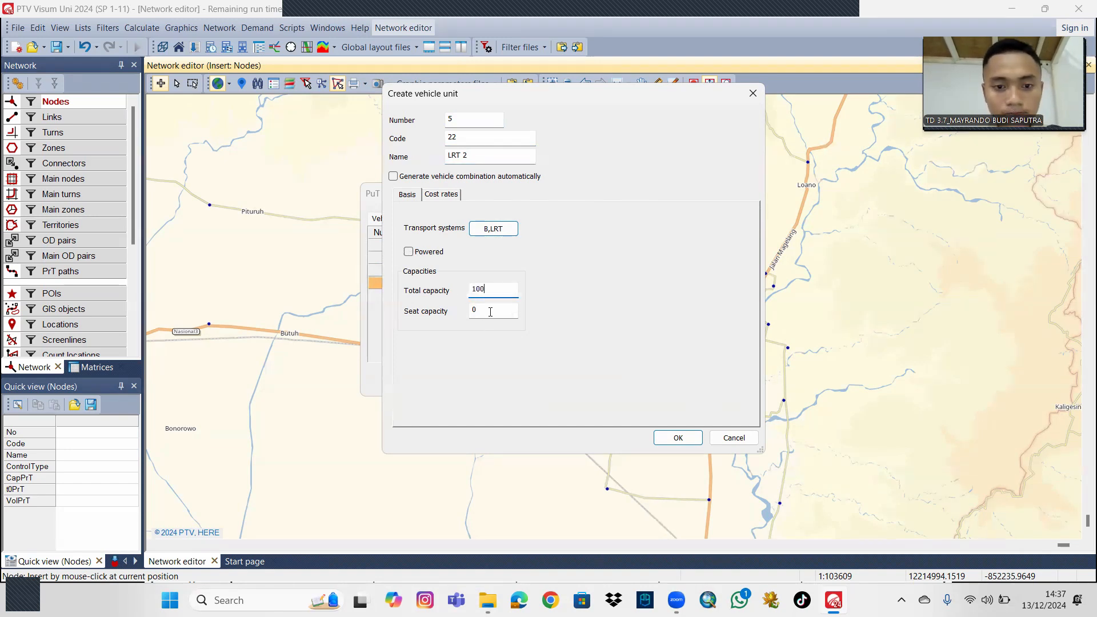
double_click(473, 309)
type("60")
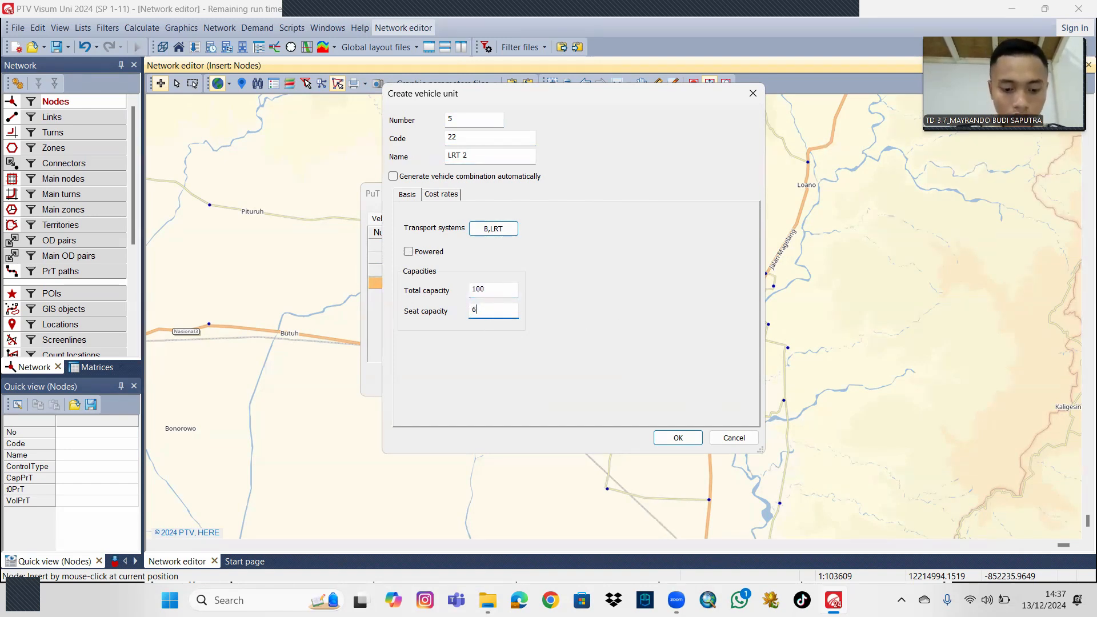
left_click(687, 441)
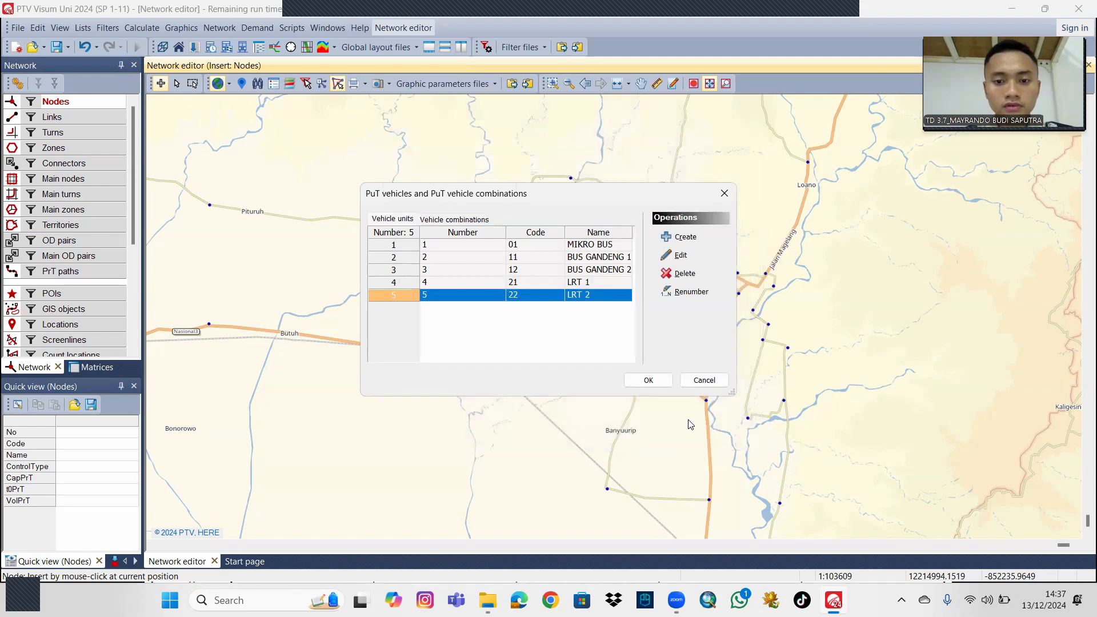
Start vehicle combination number 1 with code 01 and the name MIKRO BUS.
left_click(479, 221)
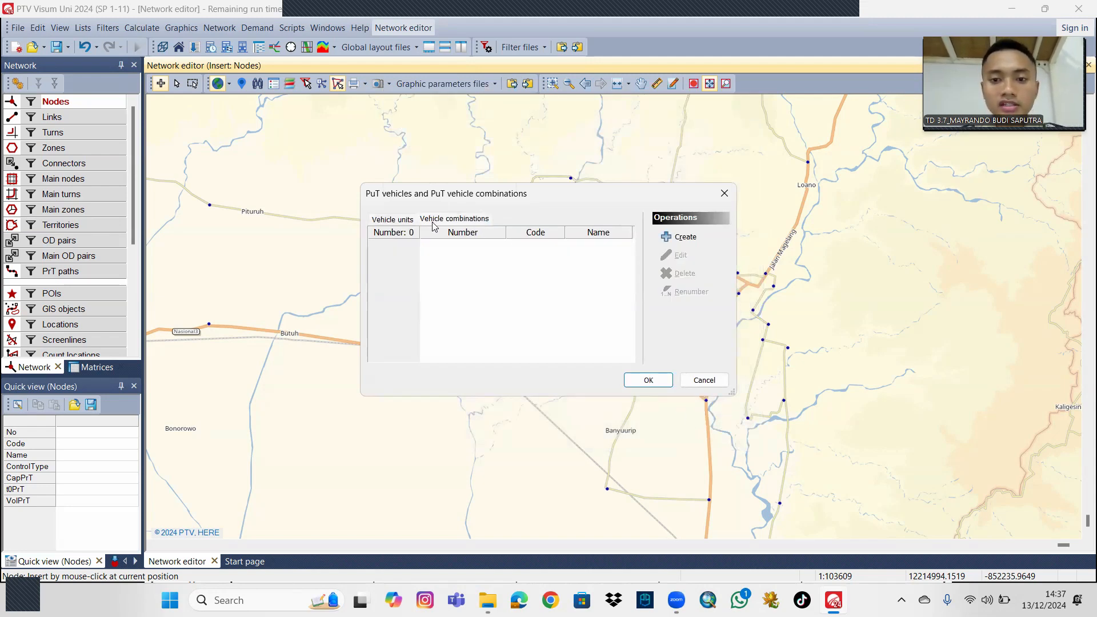
left_click(672, 240)
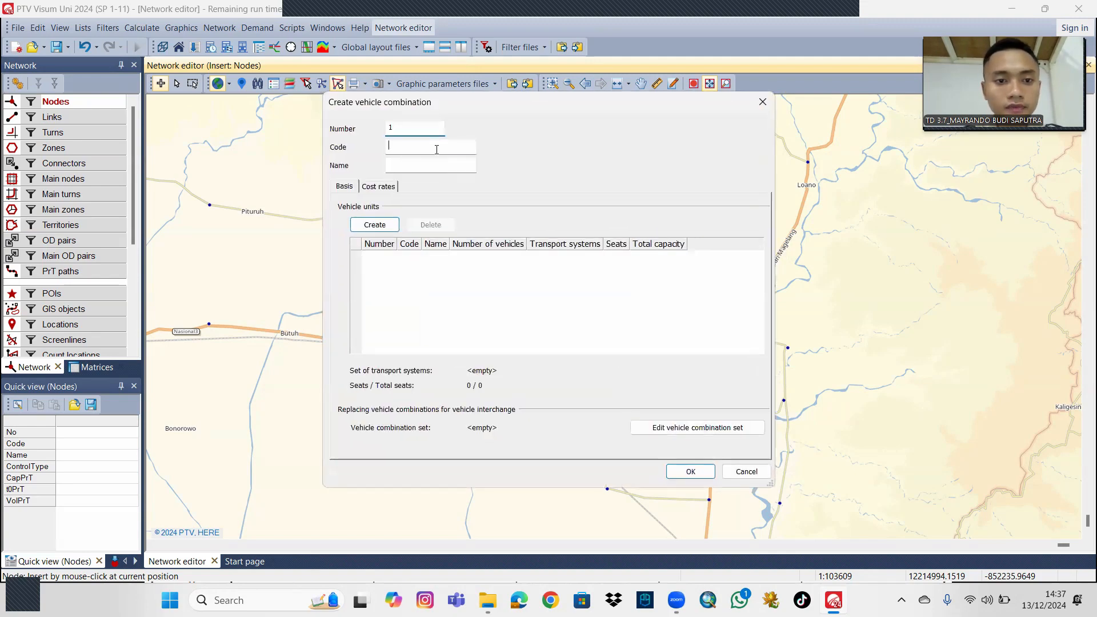
left_click(438, 148)
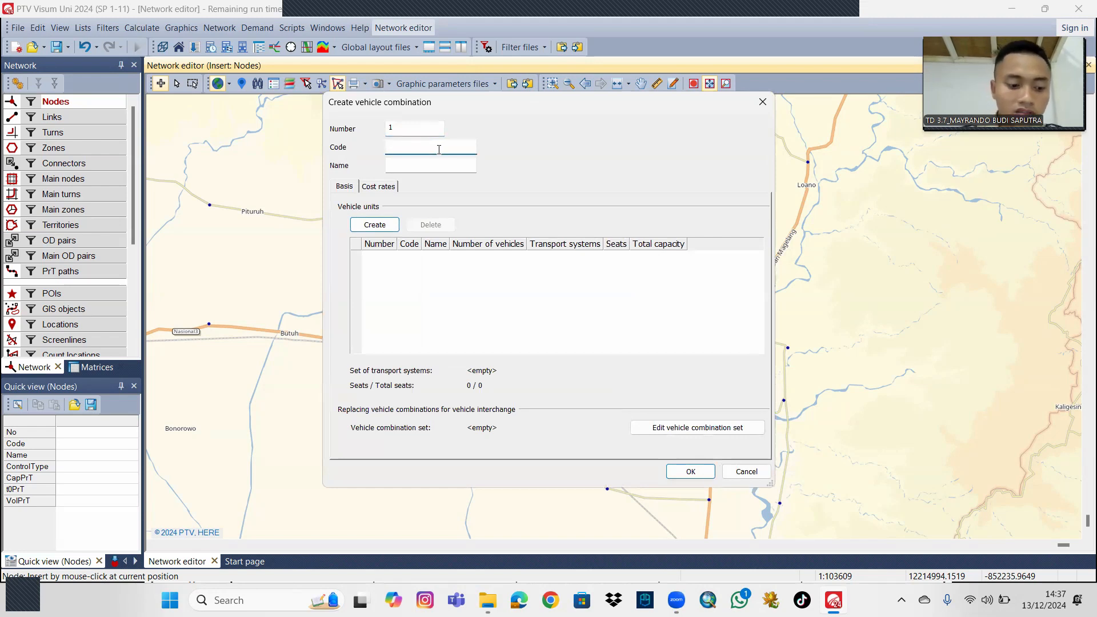
type("01")
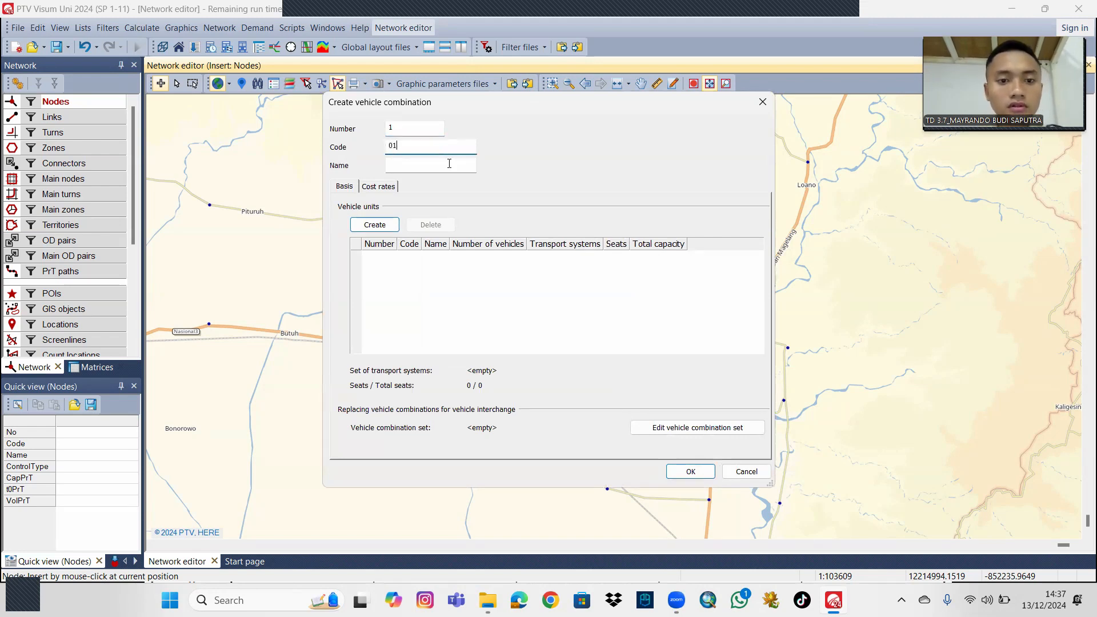
left_click(449, 163)
type("MIKRO")
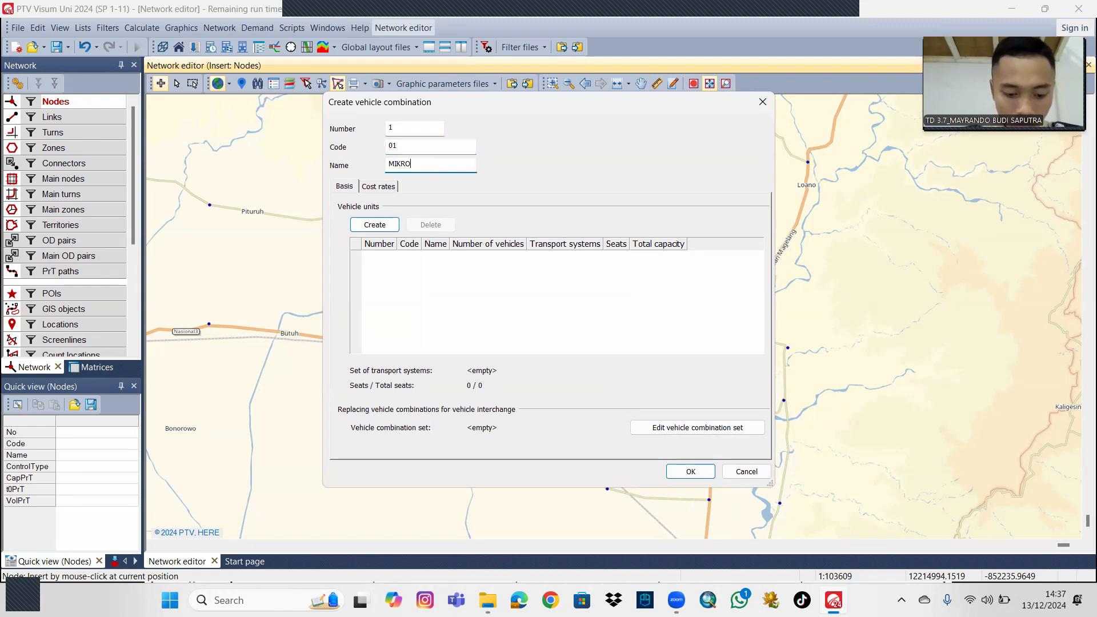
type(" BUS")
Allocate one vehicle of unit 1 (code 01) to the MIKRO BUS combination and save it.
left_click(390, 224)
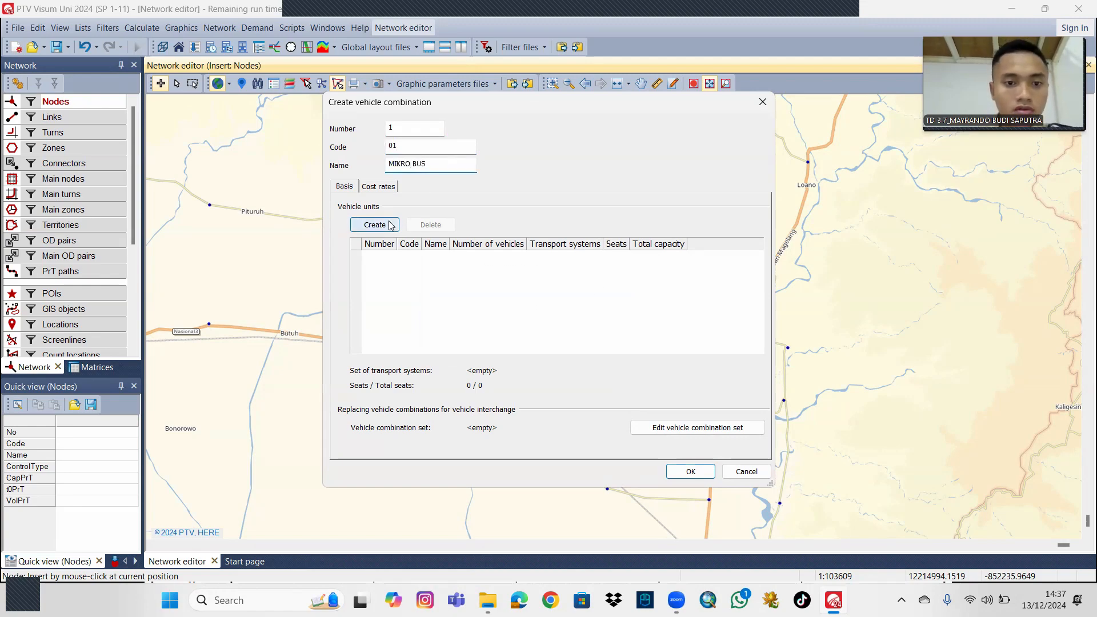
left_click(506, 287)
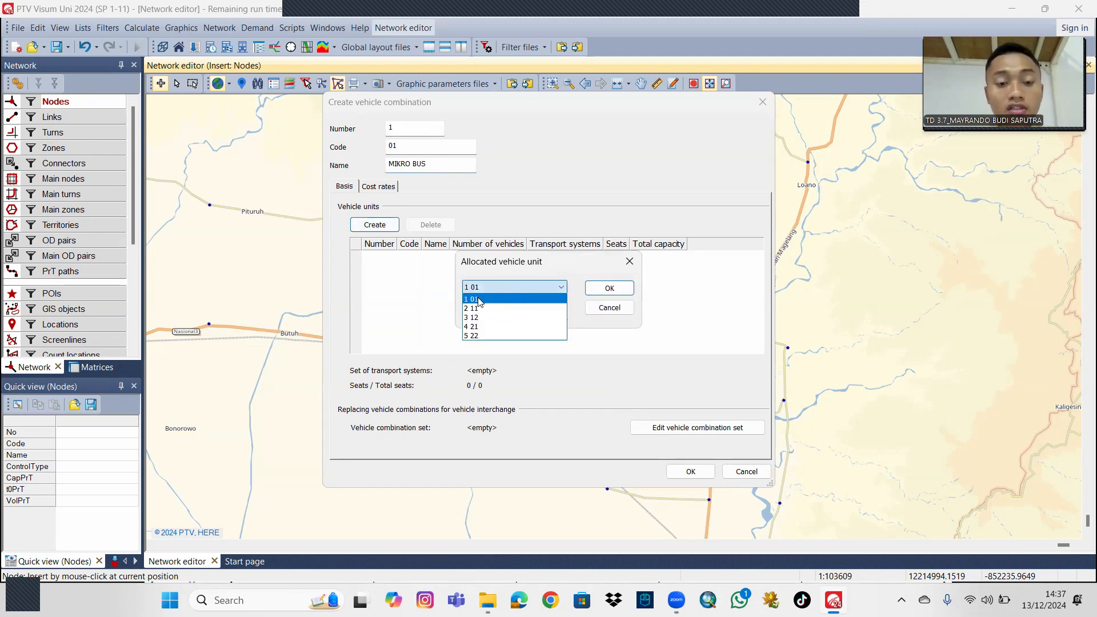
left_click(492, 299)
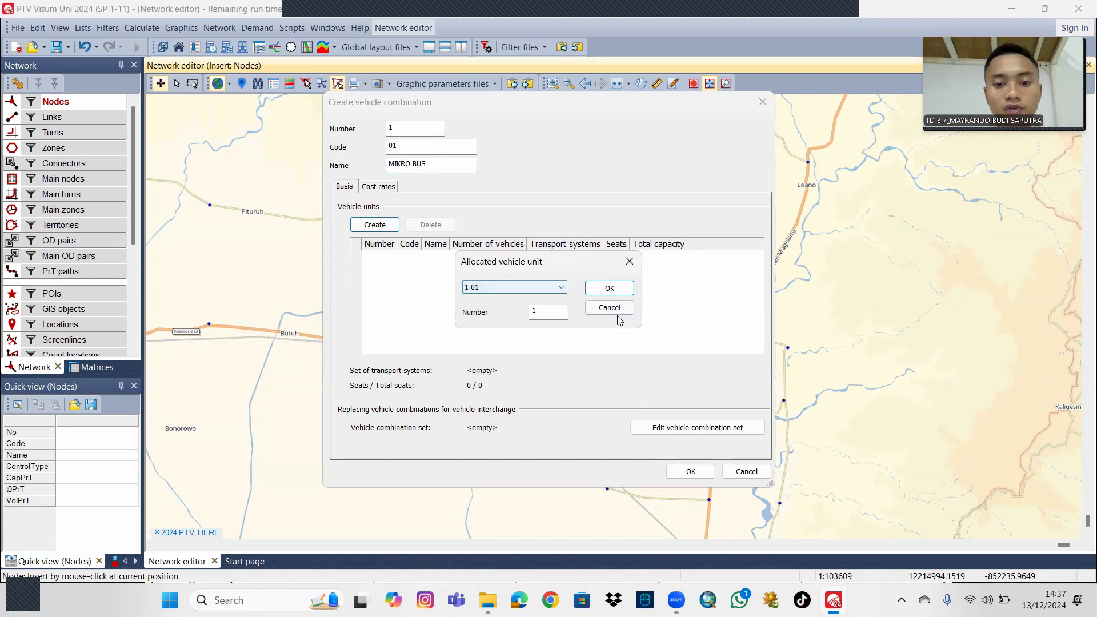
left_click(609, 288)
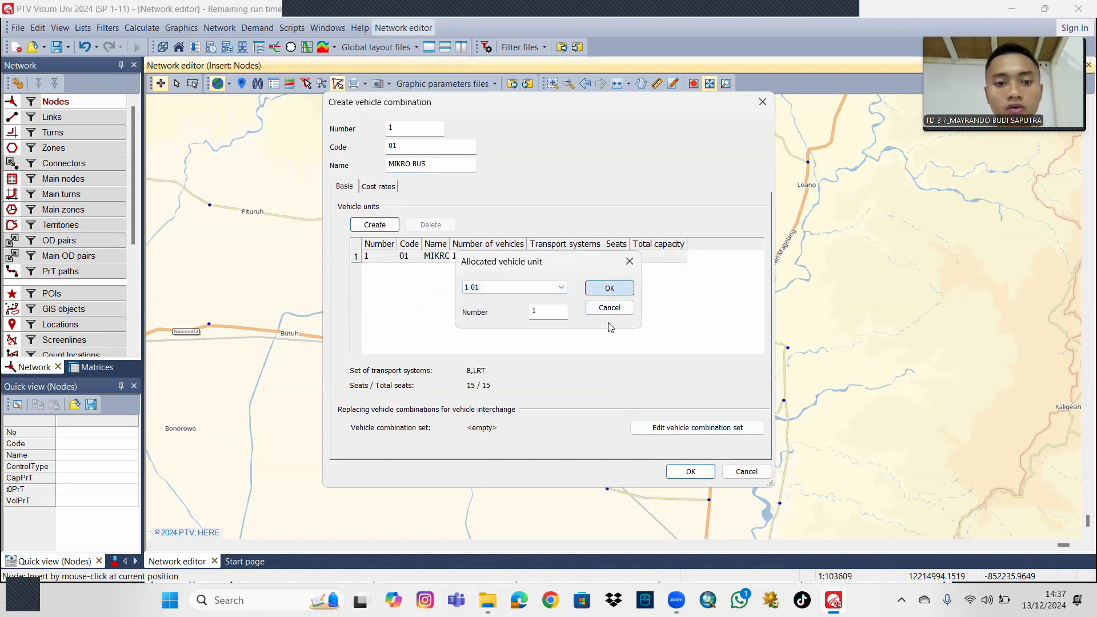
left_click(703, 476)
Start vehicle combination number 2 with code 02 and the name BUS GANDENG.
left_click(708, 233)
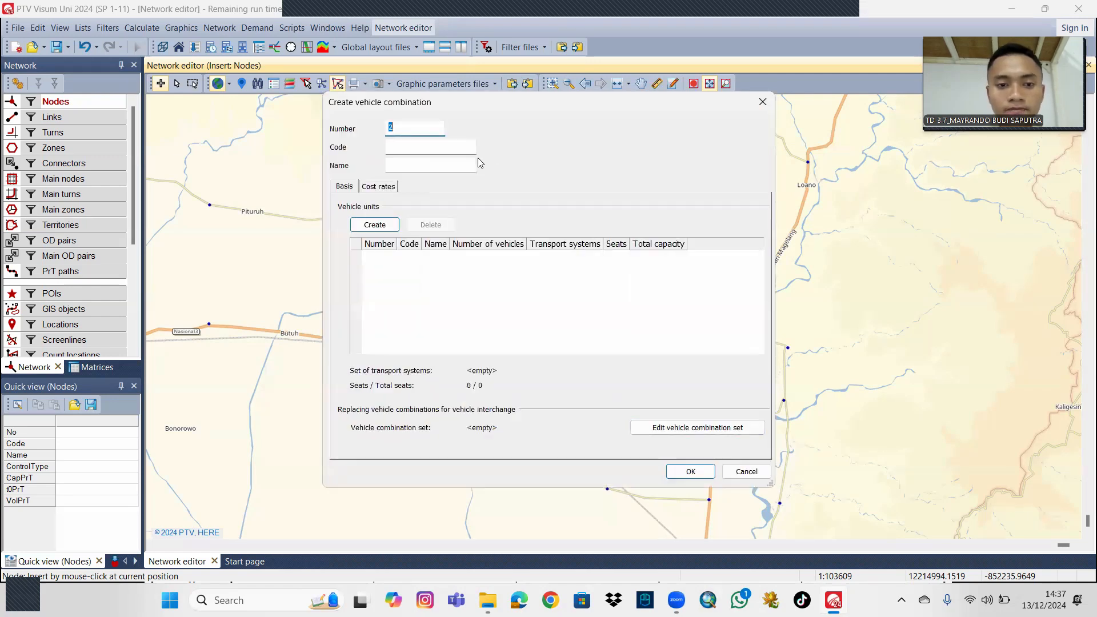
left_click(442, 144)
type("02")
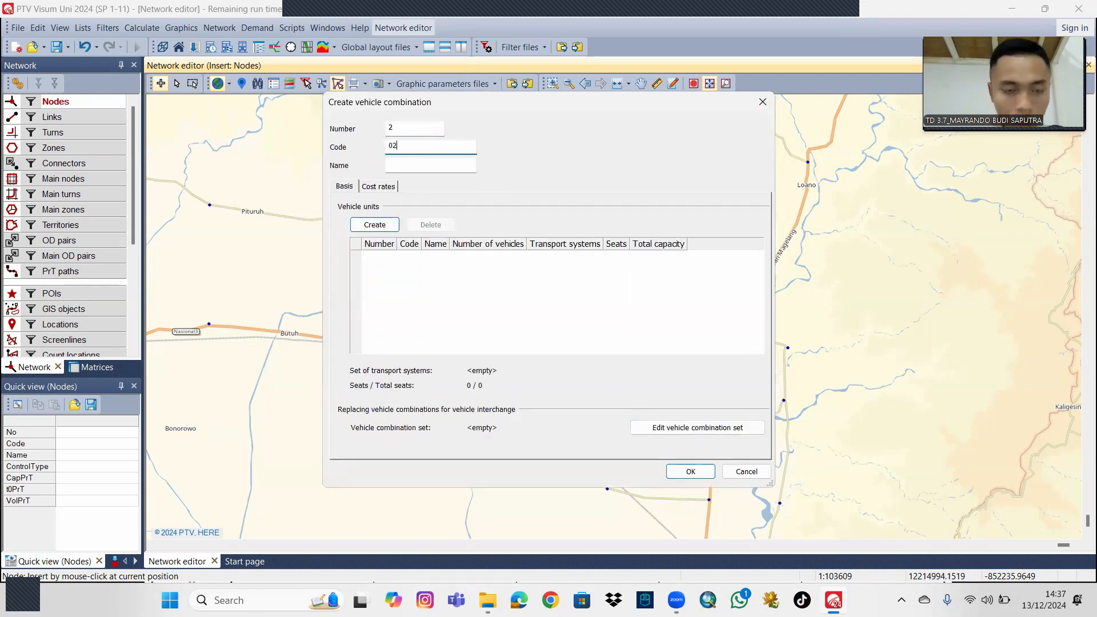
left_click(442, 167)
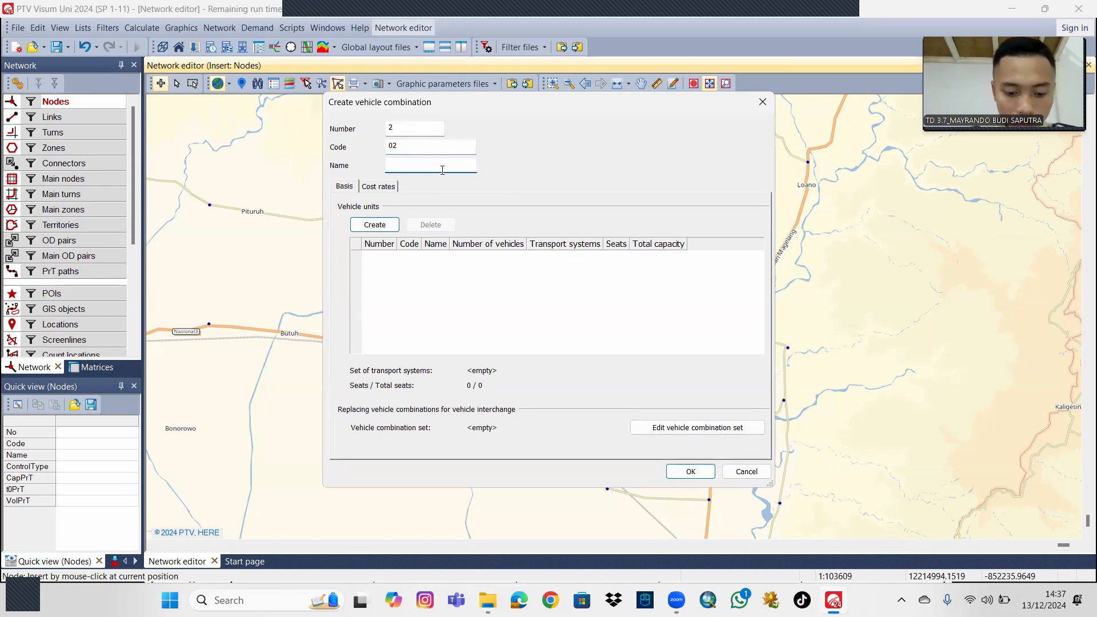
type("BUS GANDENG")
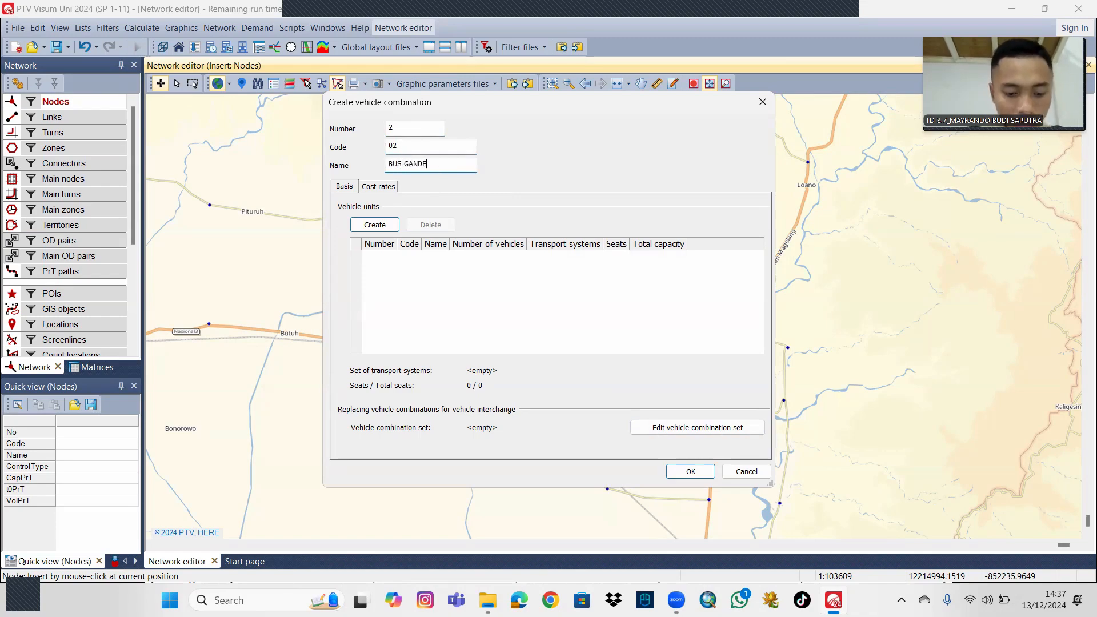
Allocate one vehicle each of unit 2 (code 11) and unit 3 (code 12) to the BUS GANDENG combination and save it.
left_click(398, 225)
left_click(517, 287)
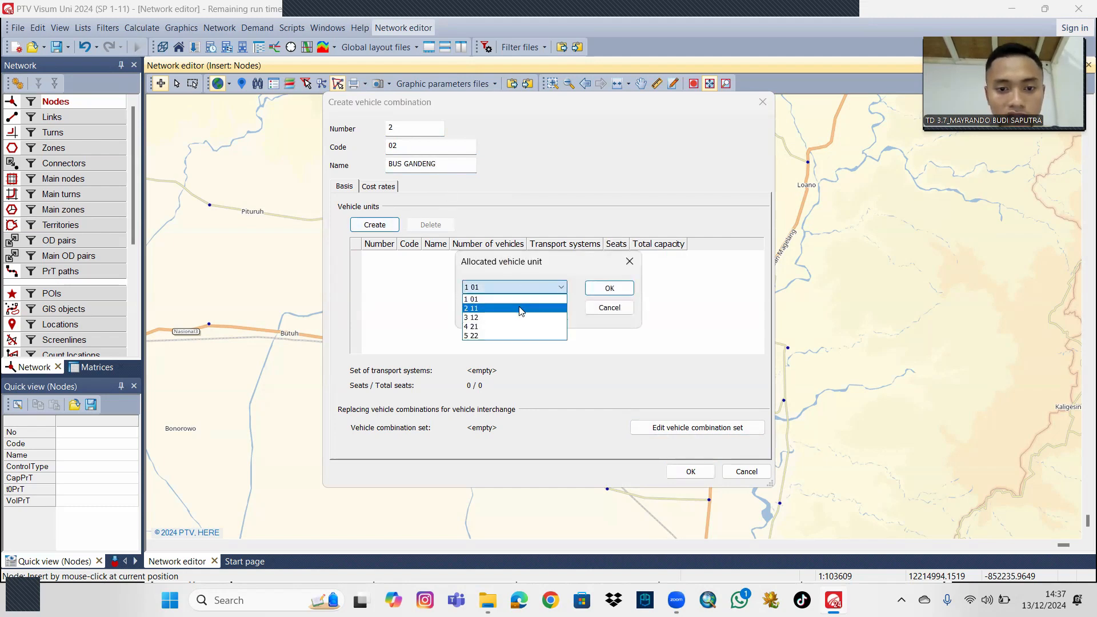
left_click(521, 309)
left_click(607, 288)
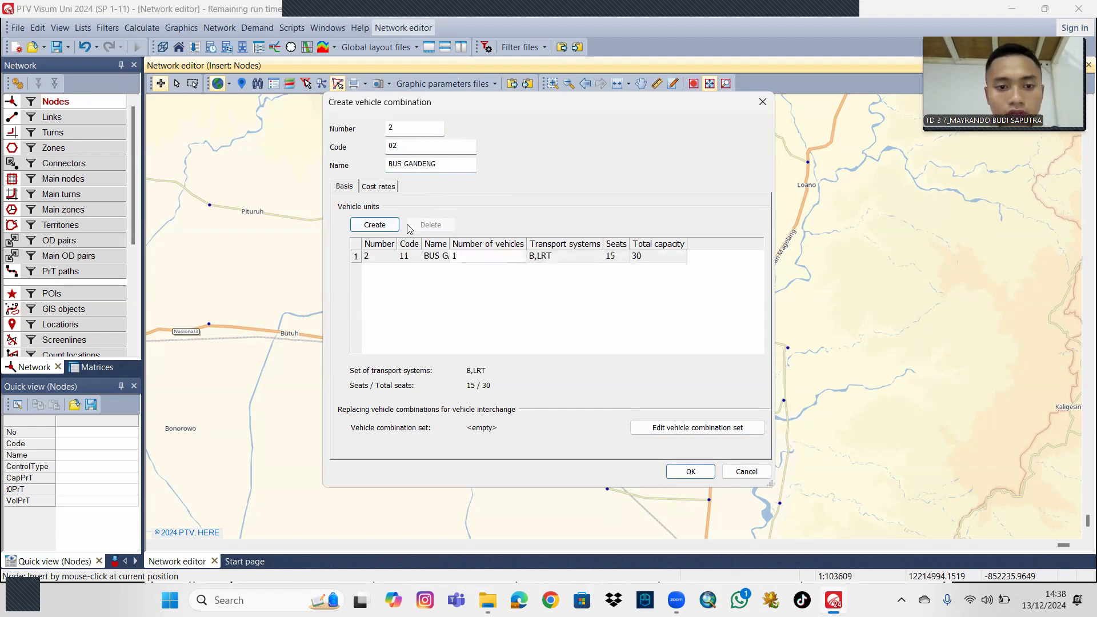
left_click(375, 225)
left_click(502, 288)
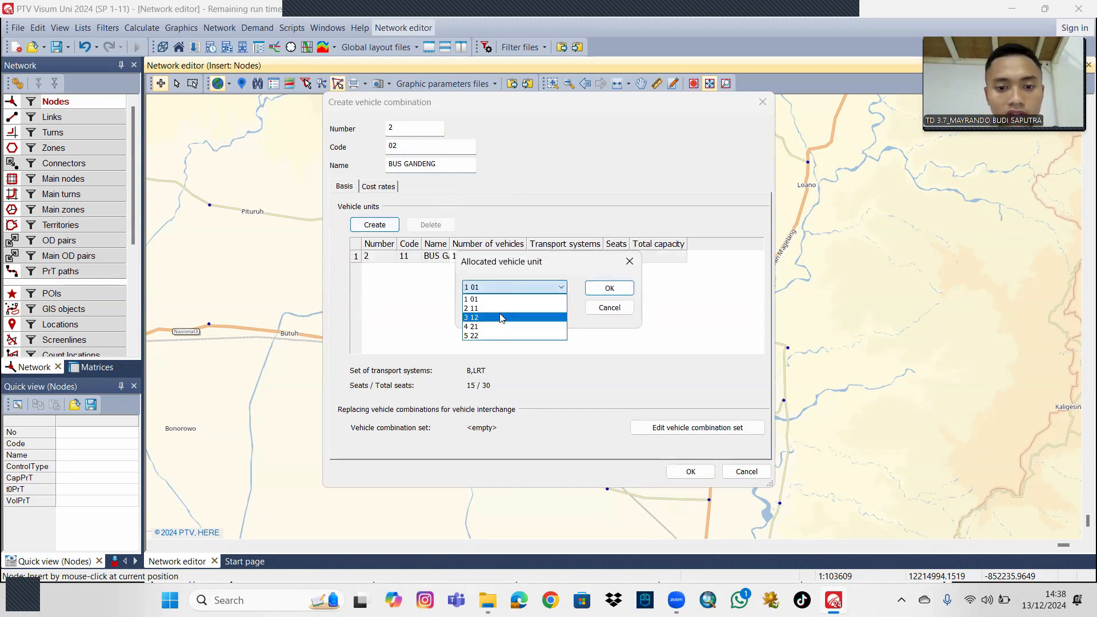
left_click(498, 317)
left_click(609, 288)
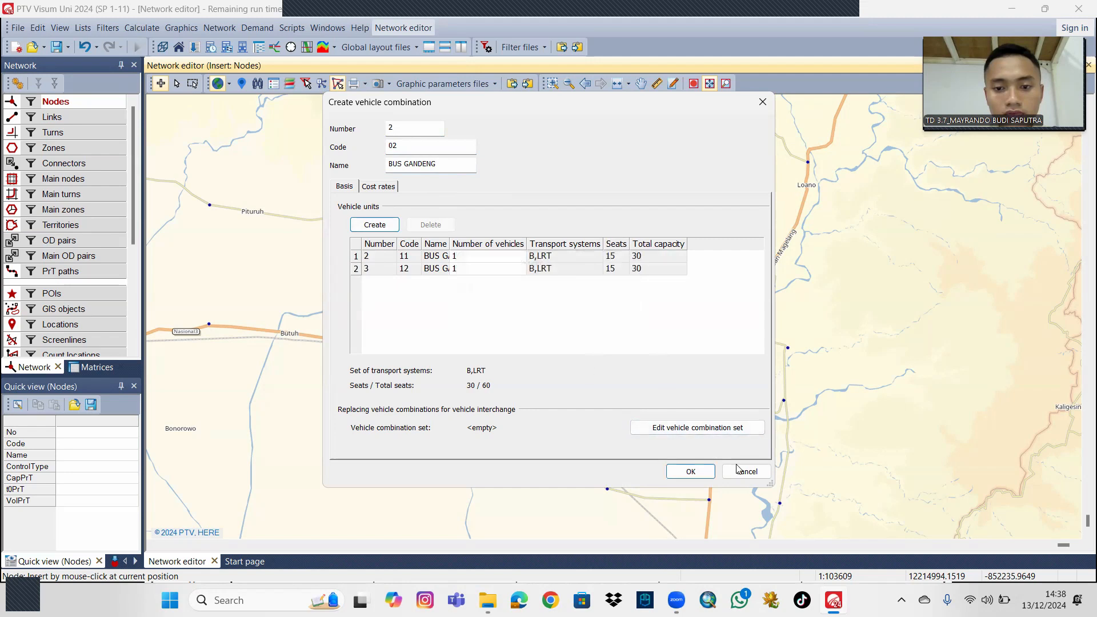
left_click(690, 471)
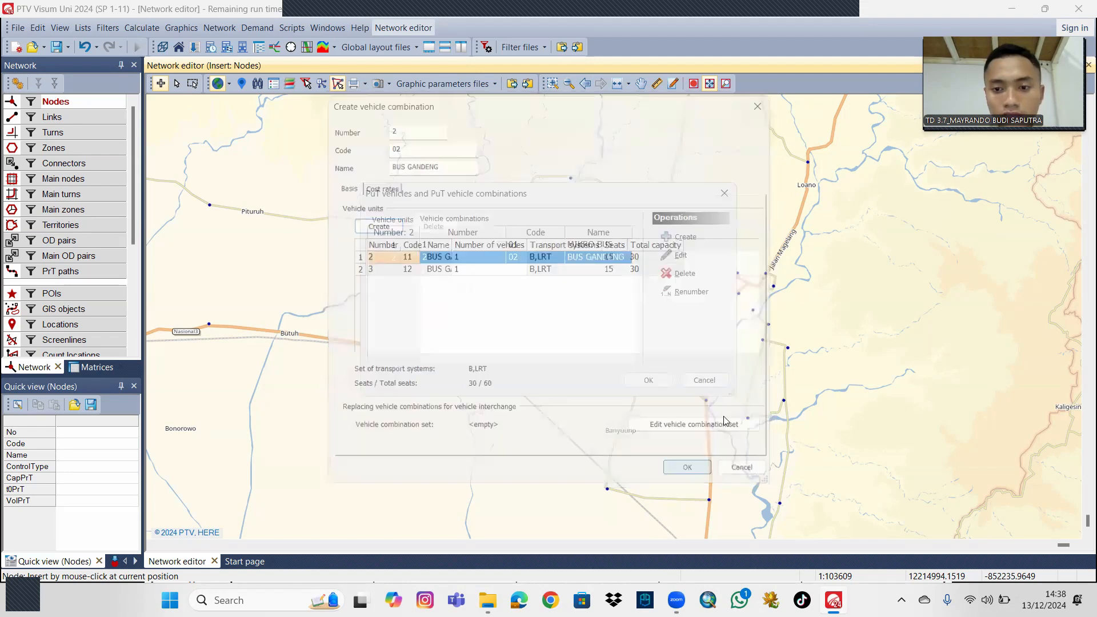
Start vehicle combination number 3 with code 03 and the name LRT.
left_click(683, 236)
left_click(400, 151)
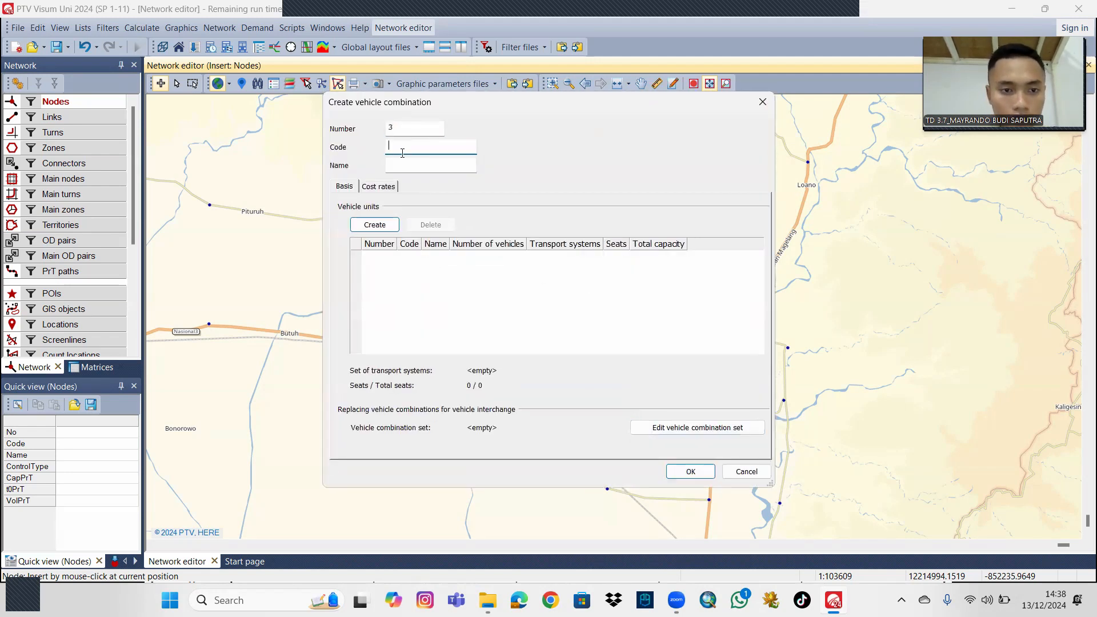
type("03")
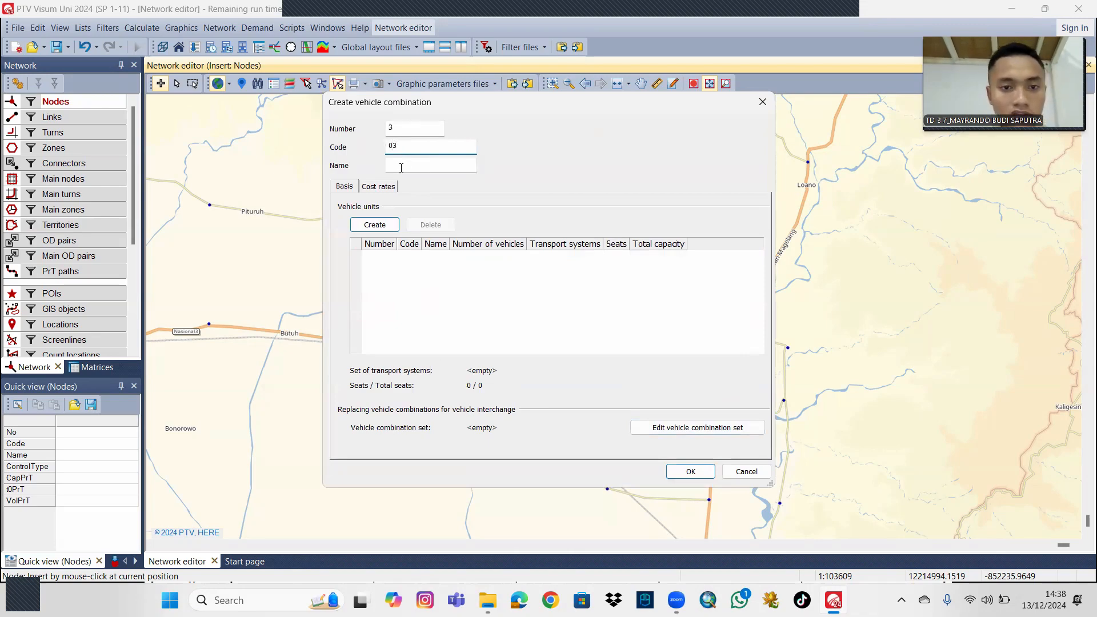
left_click(401, 168)
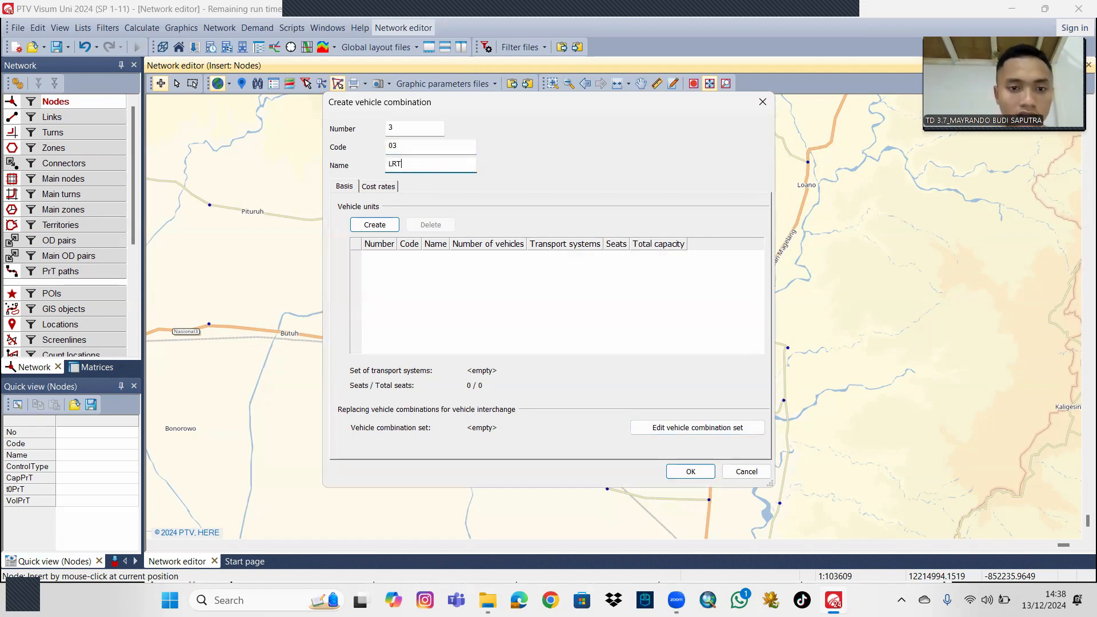
Allocate two vehicles of unit 4 (code 21) to the LRT combination.
left_click(375, 224)
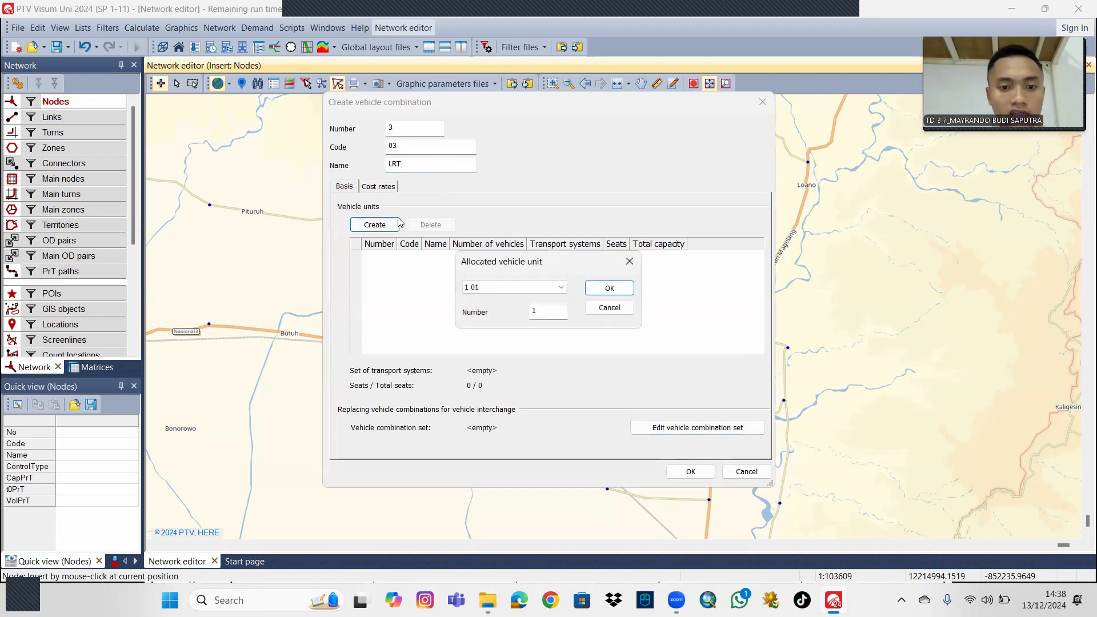
left_click(535, 289)
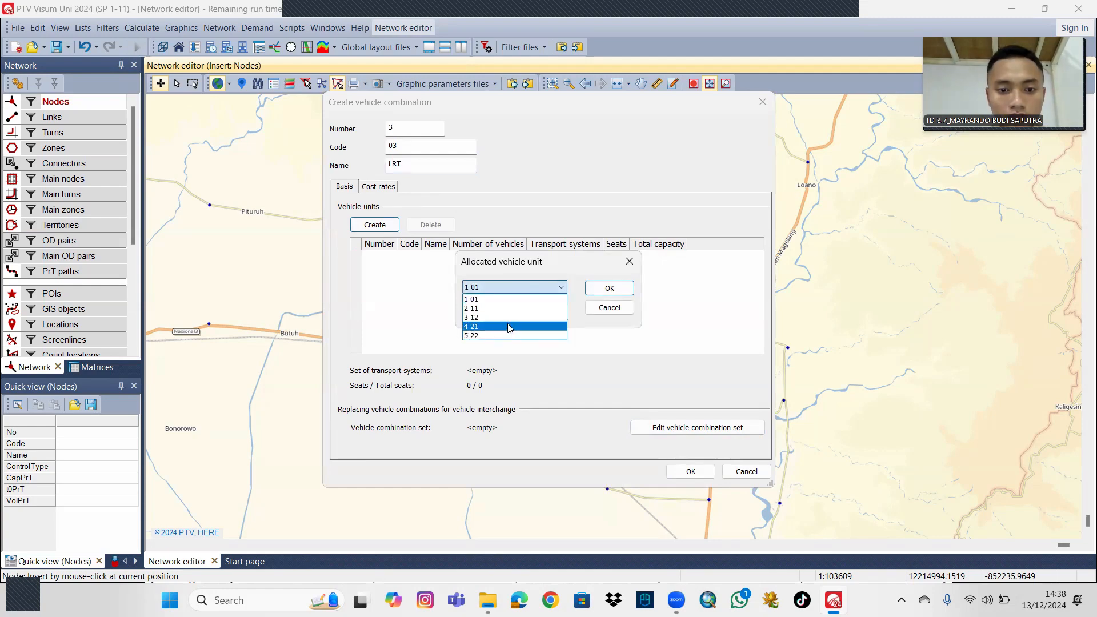
left_click(509, 326)
left_click(553, 309)
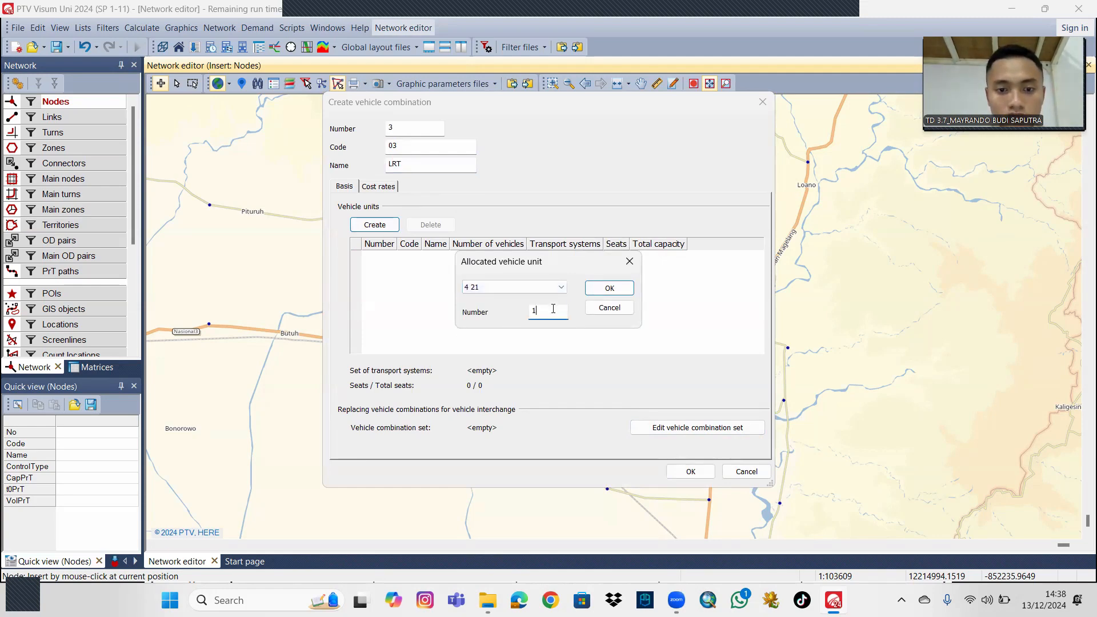
double_click(533, 310)
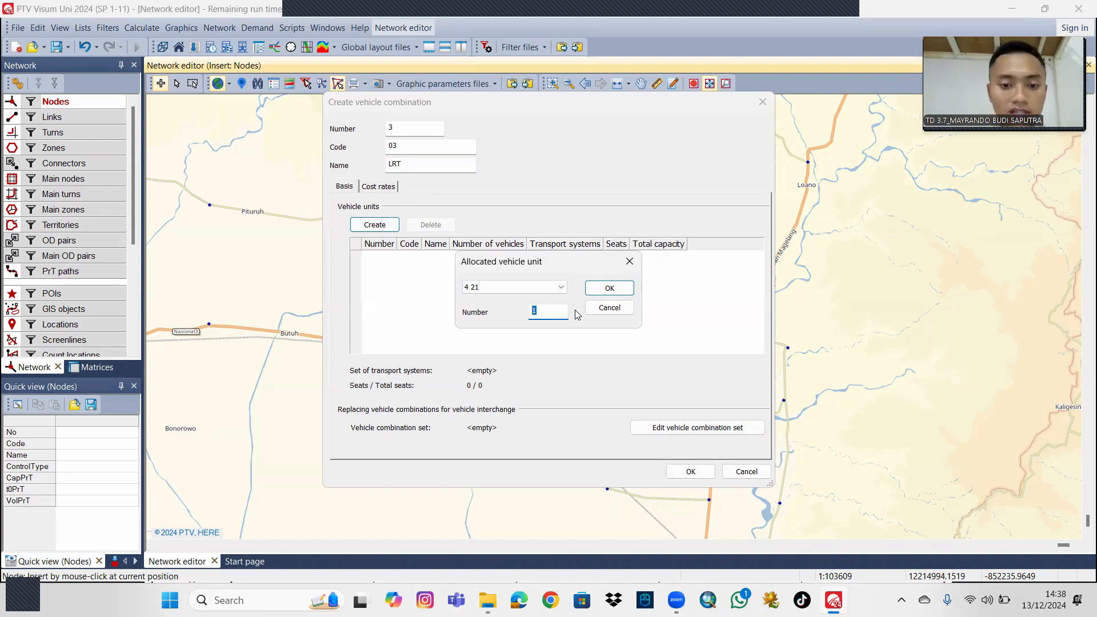
type("2")
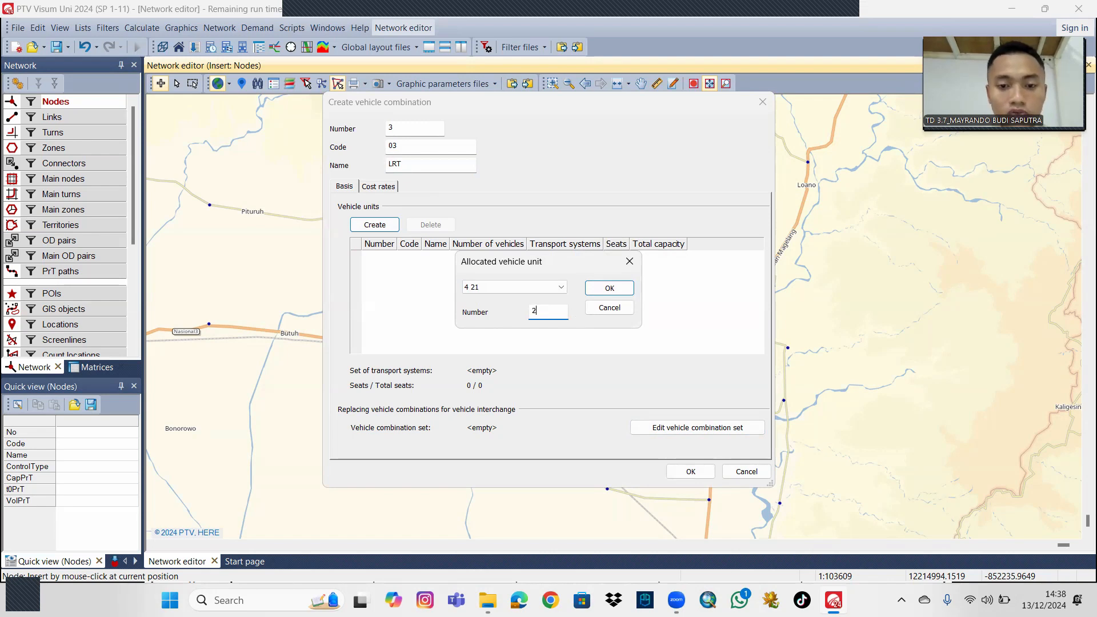
left_click(609, 289)
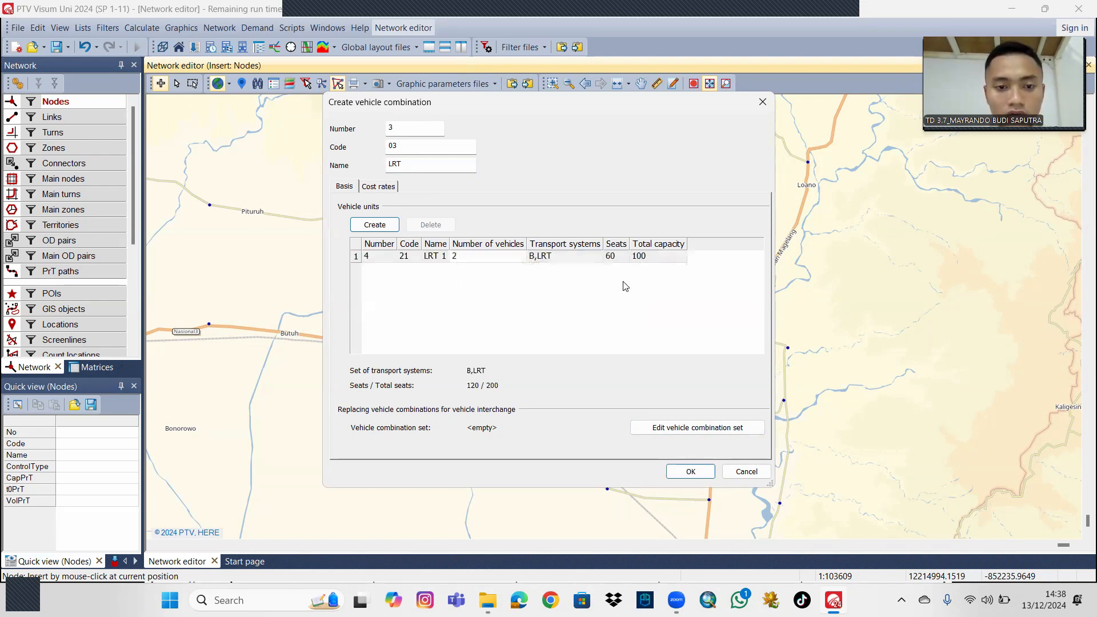
Allocate three vehicles of unit 5 (code 22) to the LRT combination and save the vehicle combinations.
left_click(517, 289)
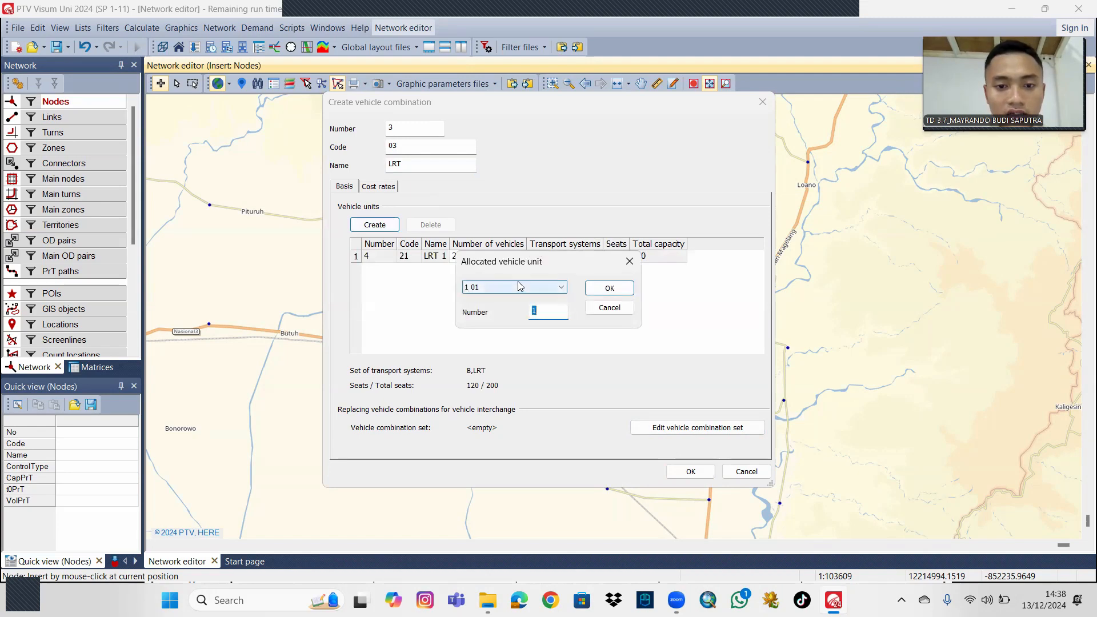
left_click(525, 336)
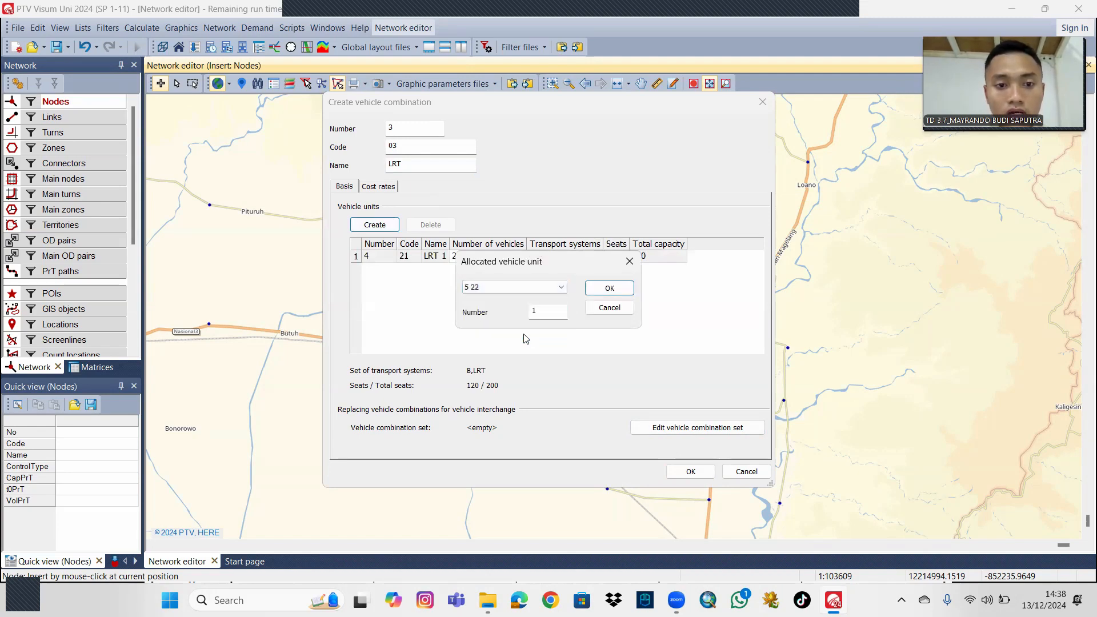
left_click(557, 313)
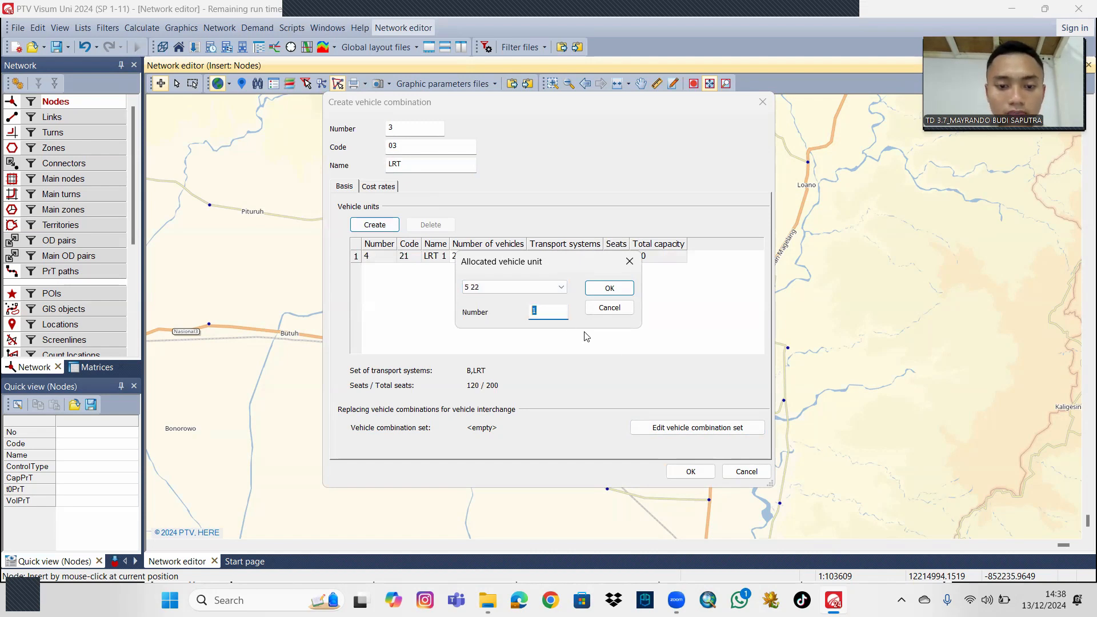
type("3")
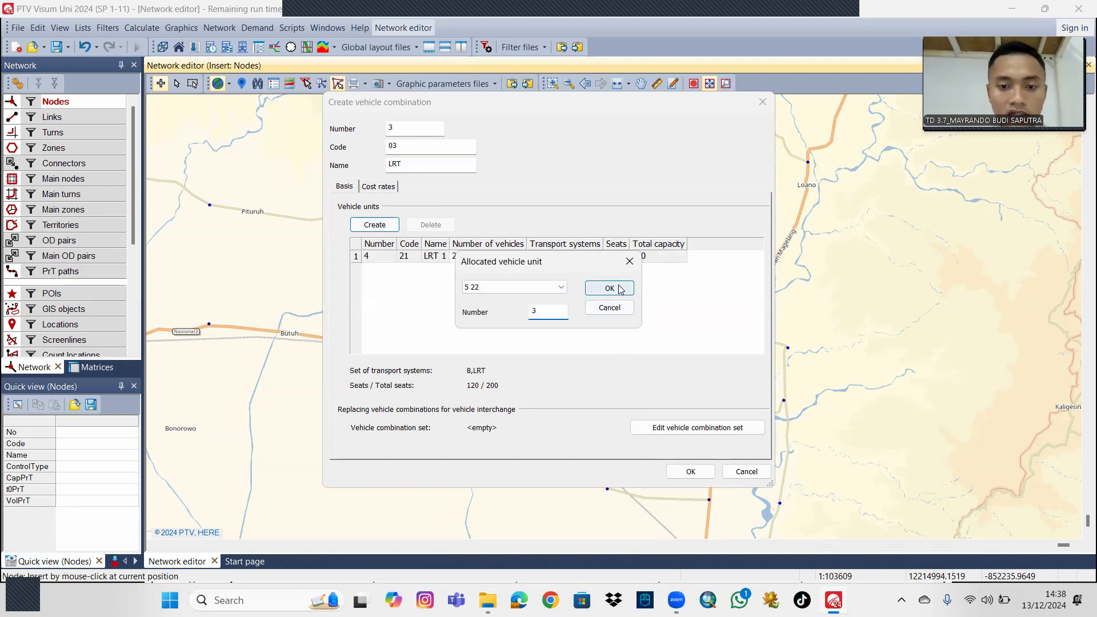
left_click(620, 289)
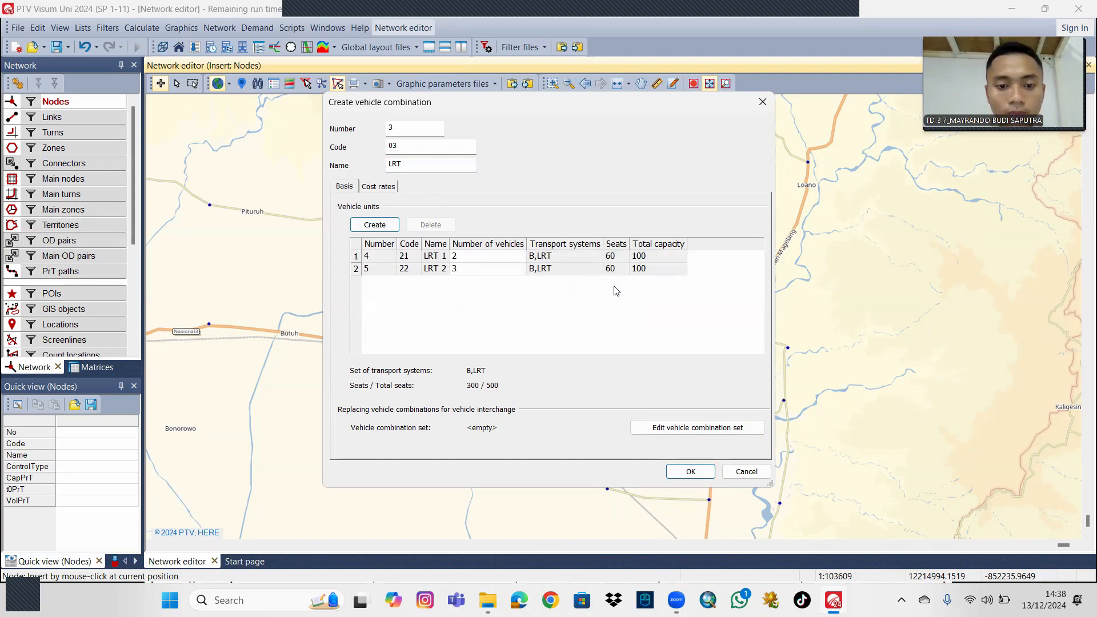
left_click(691, 471)
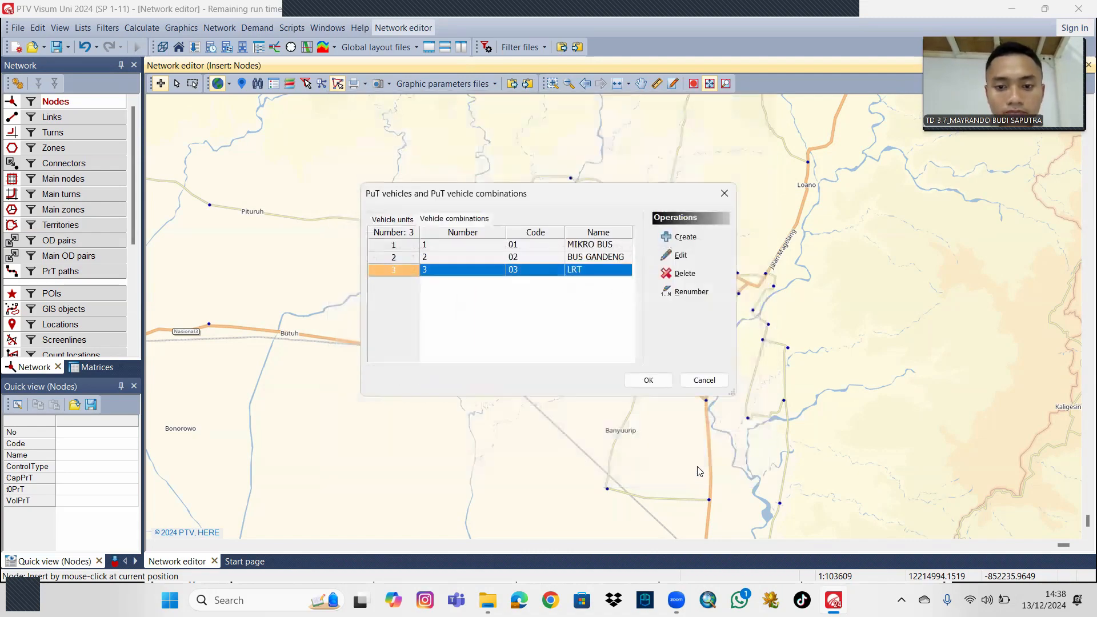
left_click(663, 380)
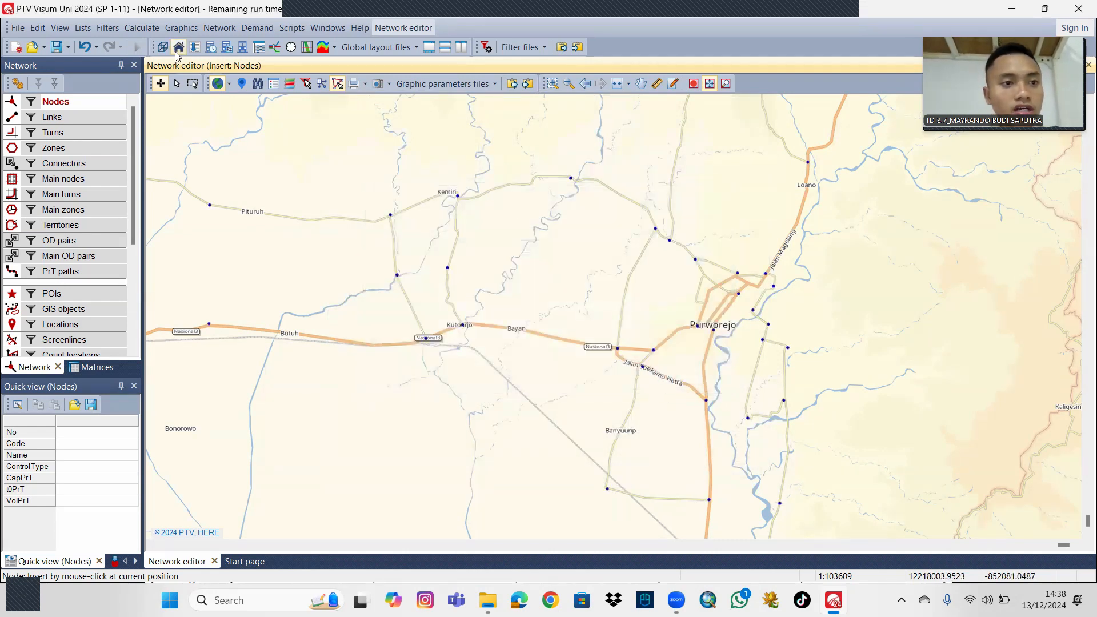
Open the link types list and name link type 1 "Arteri primer 2/2 UD".
left_click(219, 28)
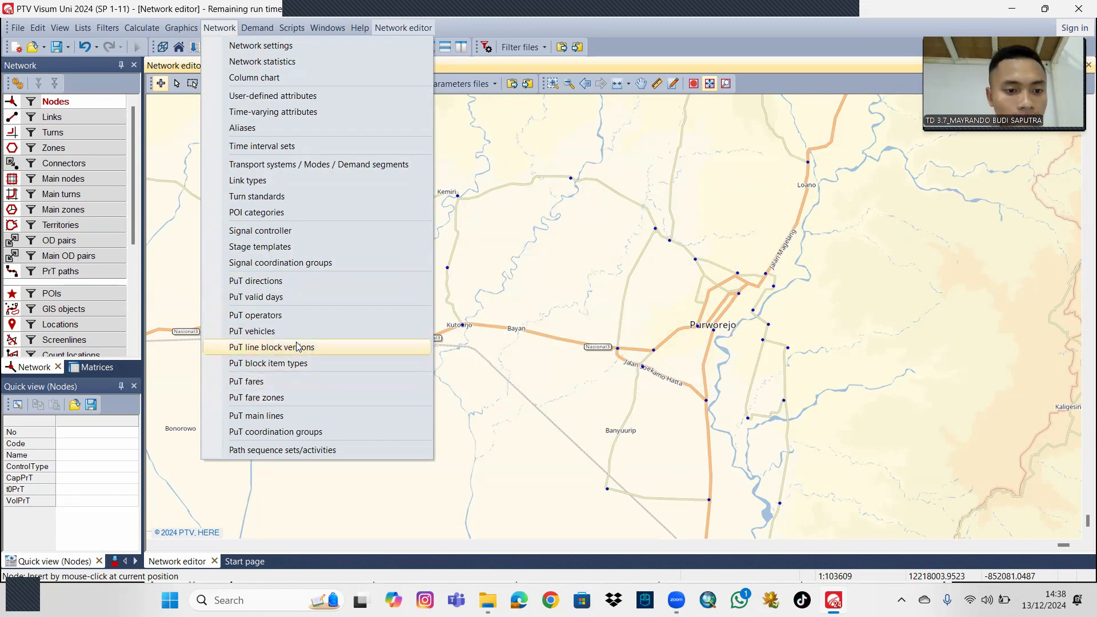
left_click(279, 180)
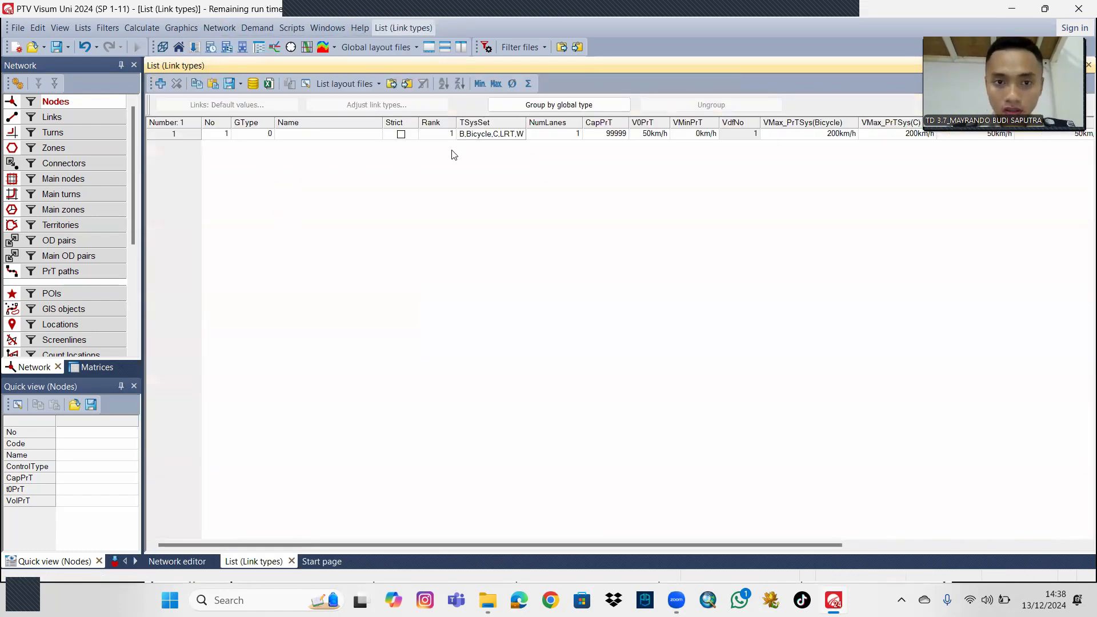
left_click(372, 136)
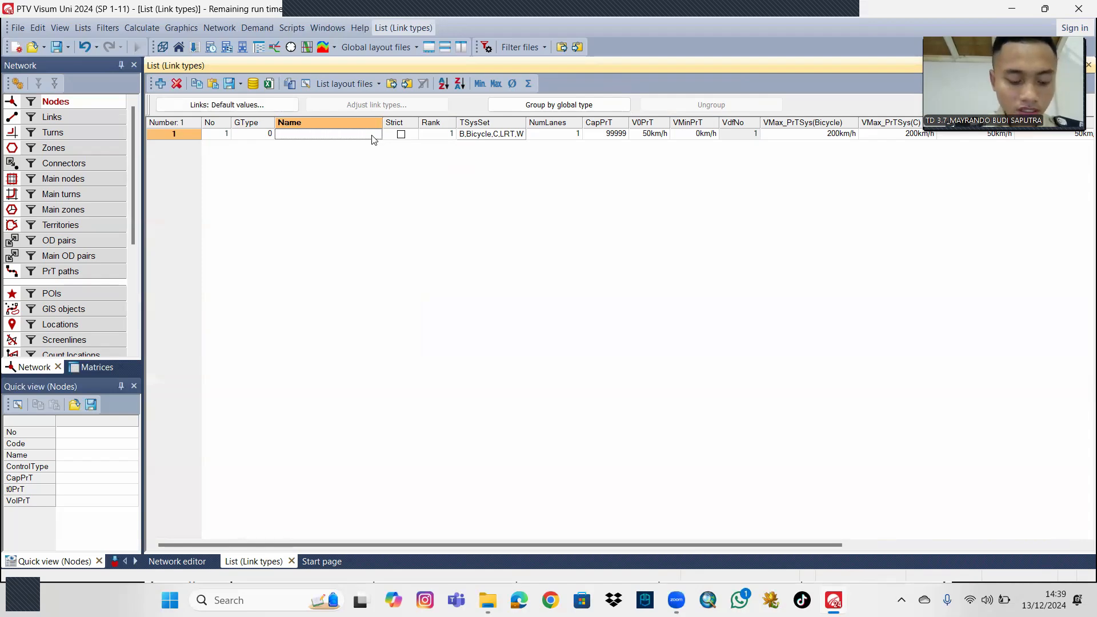
key("Caps_Lock")
type("A")
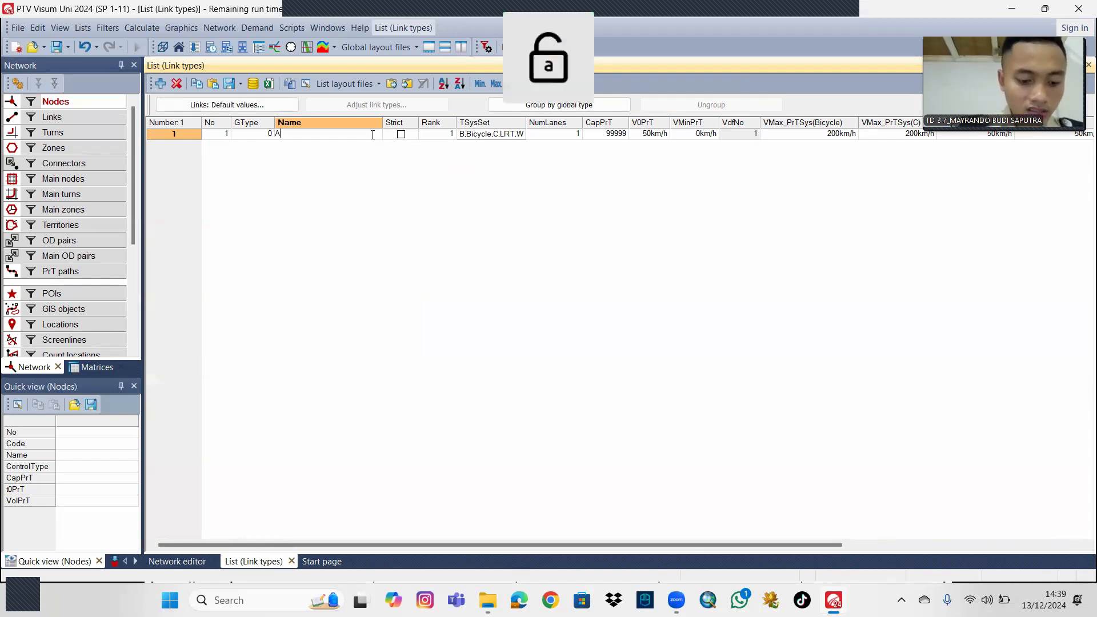
type("rteri primer 2/2 UD")
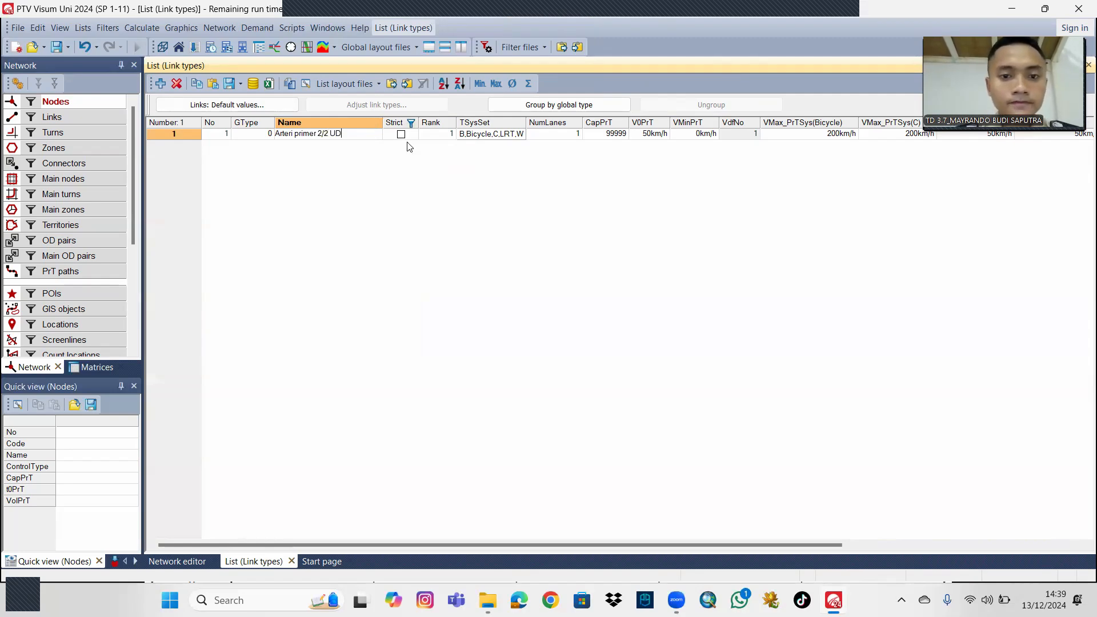
Remove Bicycle from the transport systems of link type 1 and set its private transport capacity to 2300.
double_click(518, 136)
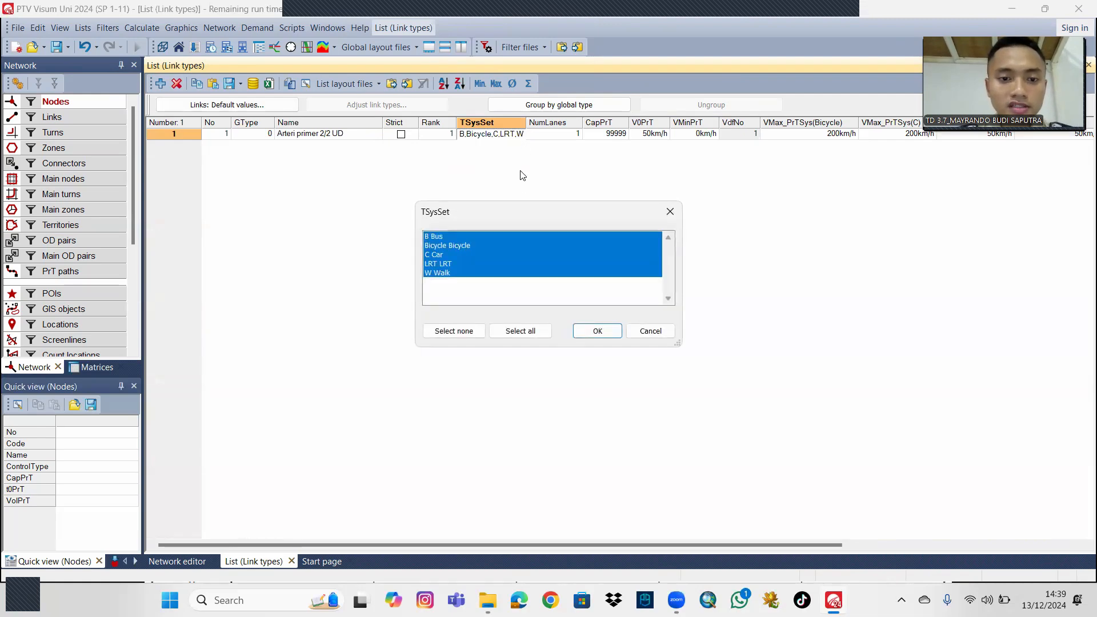
left_click(464, 244)
left_click(597, 330)
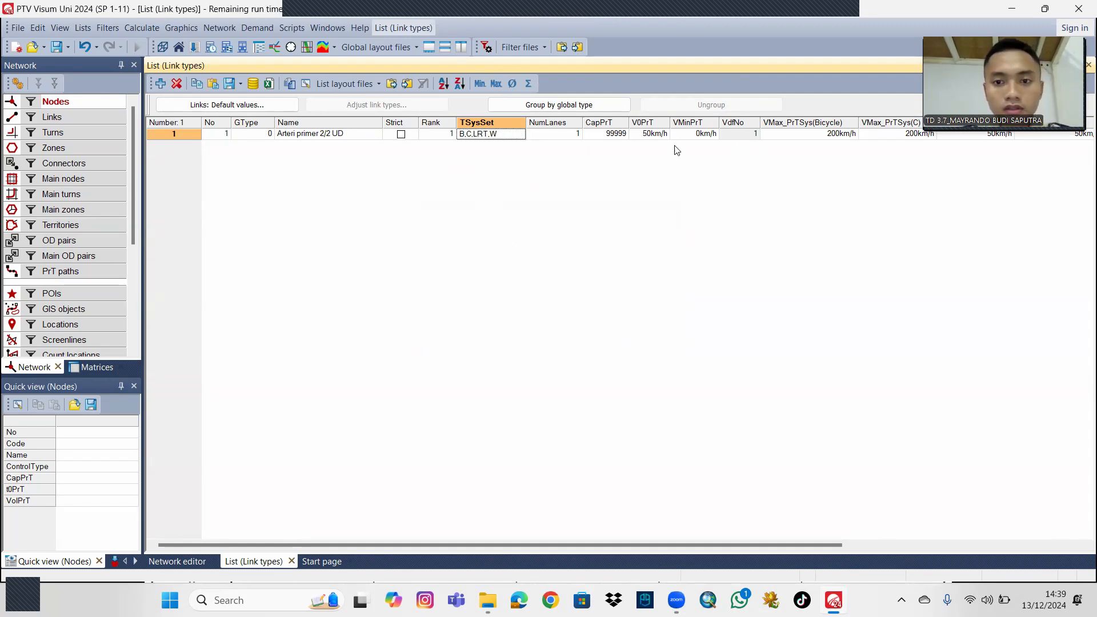
left_click(626, 135)
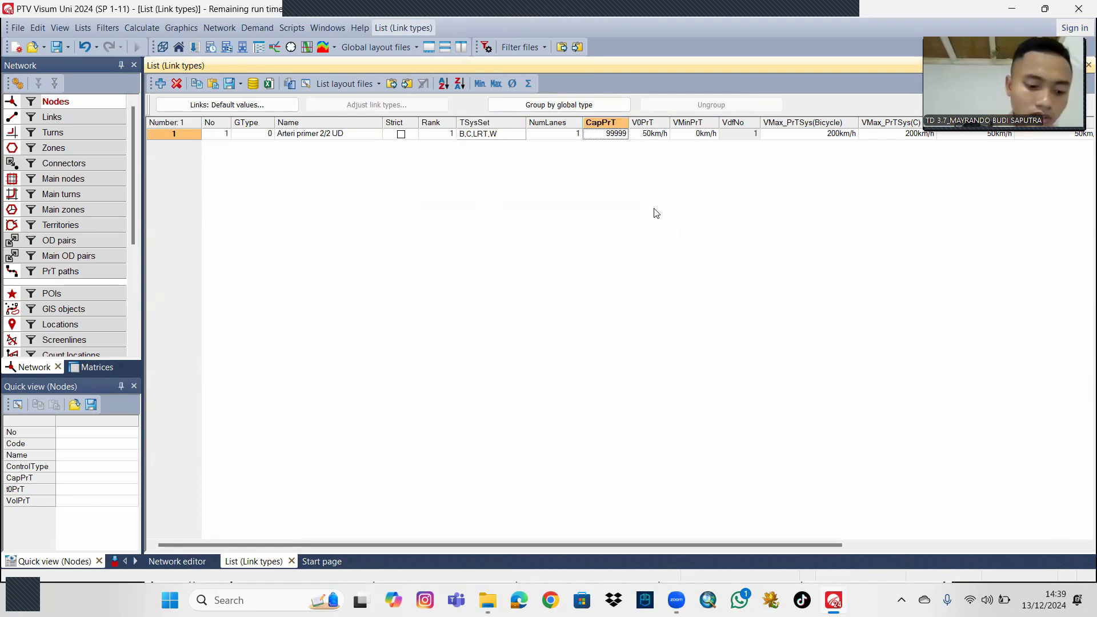
type("25")
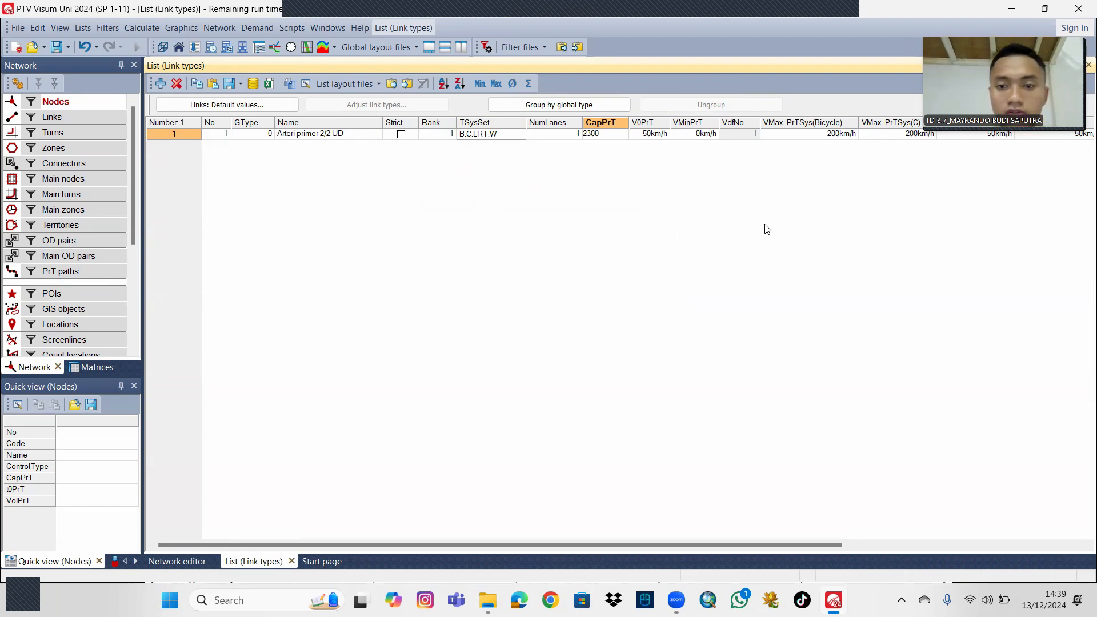
key("Return")
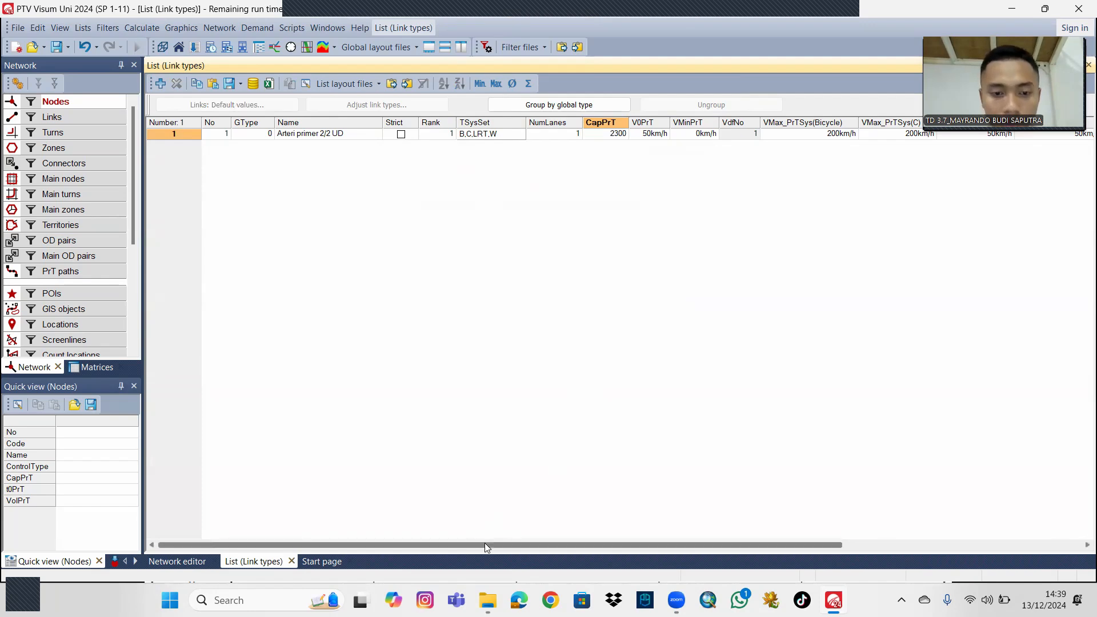
Set the maximum speeds of link type 1 to 30 km/h for Bicycle and 50 km/h for Car.
left_click_drag(485, 544, 631, 542)
left_click(636, 135)
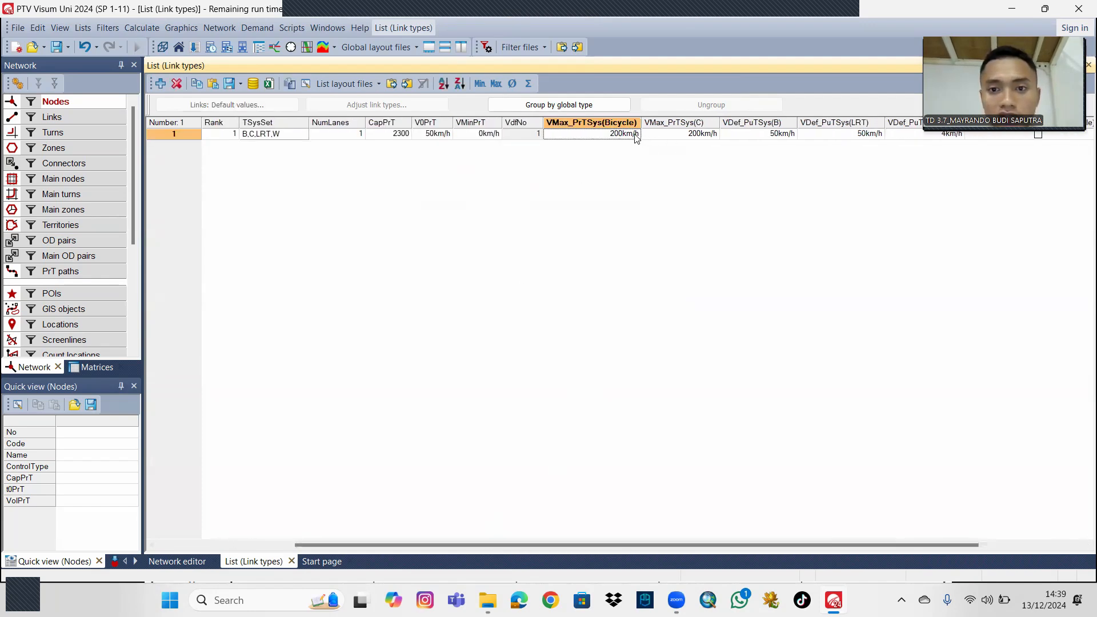
left_click(635, 135)
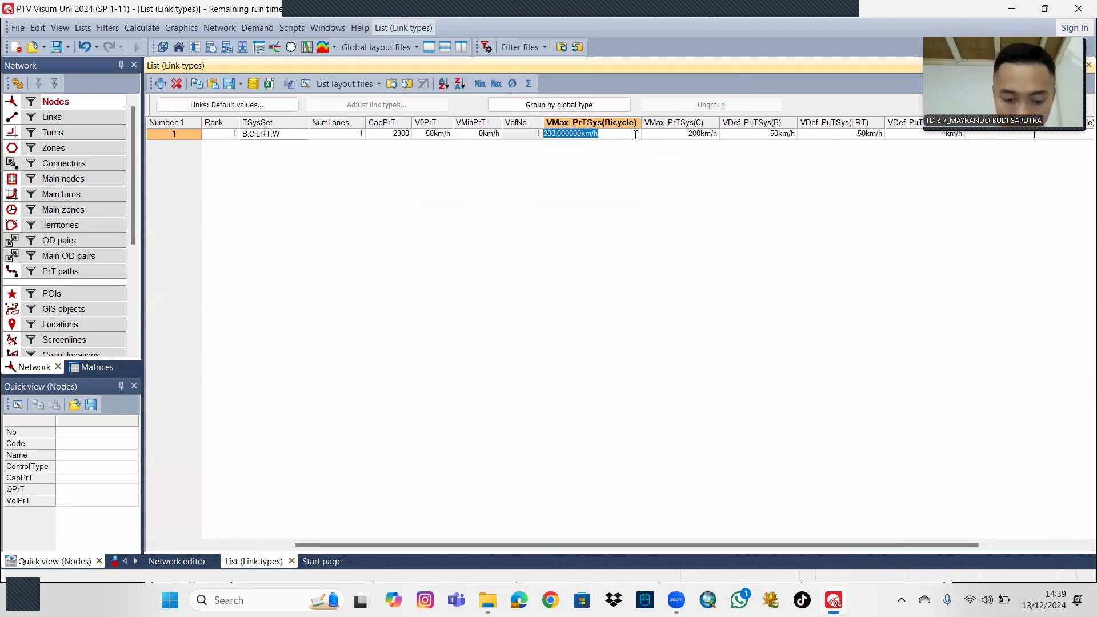
type("30")
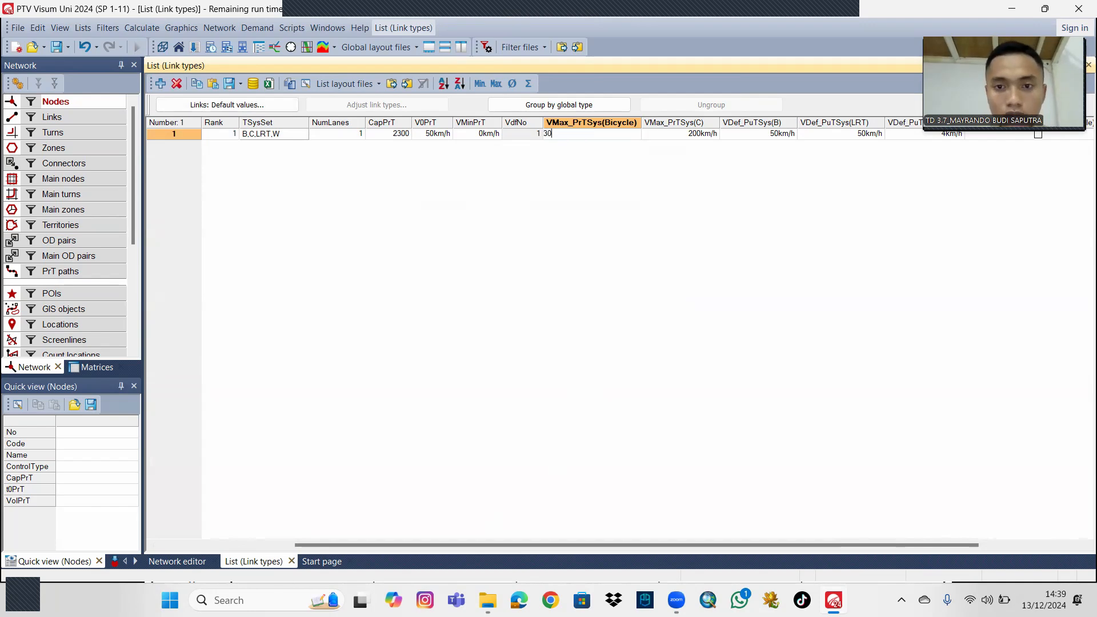
key("Return")
left_click(715, 135)
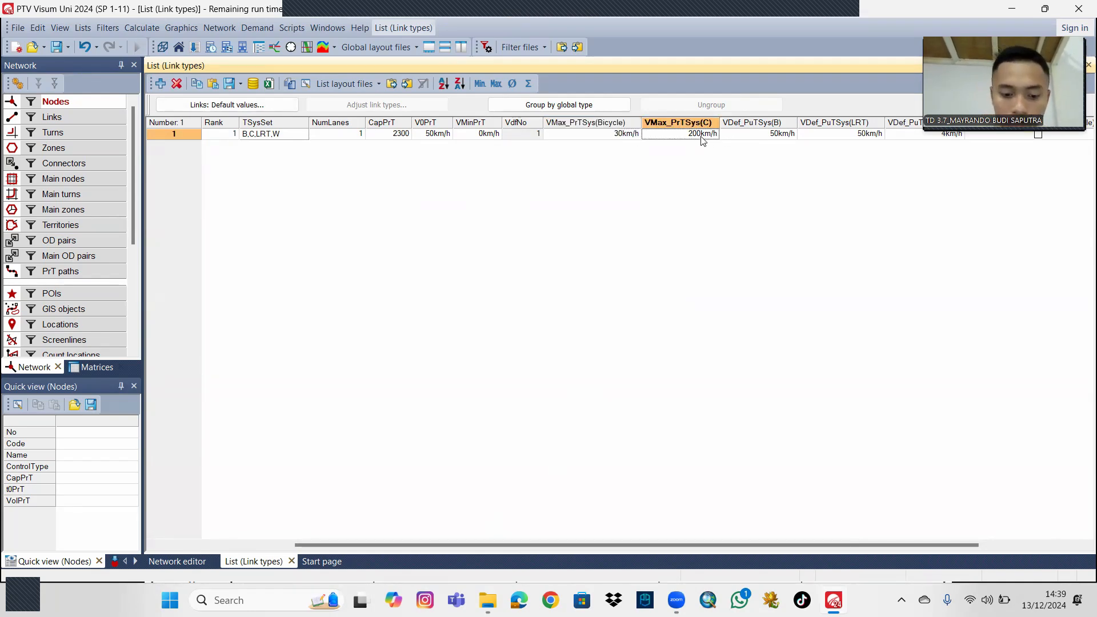
type("50")
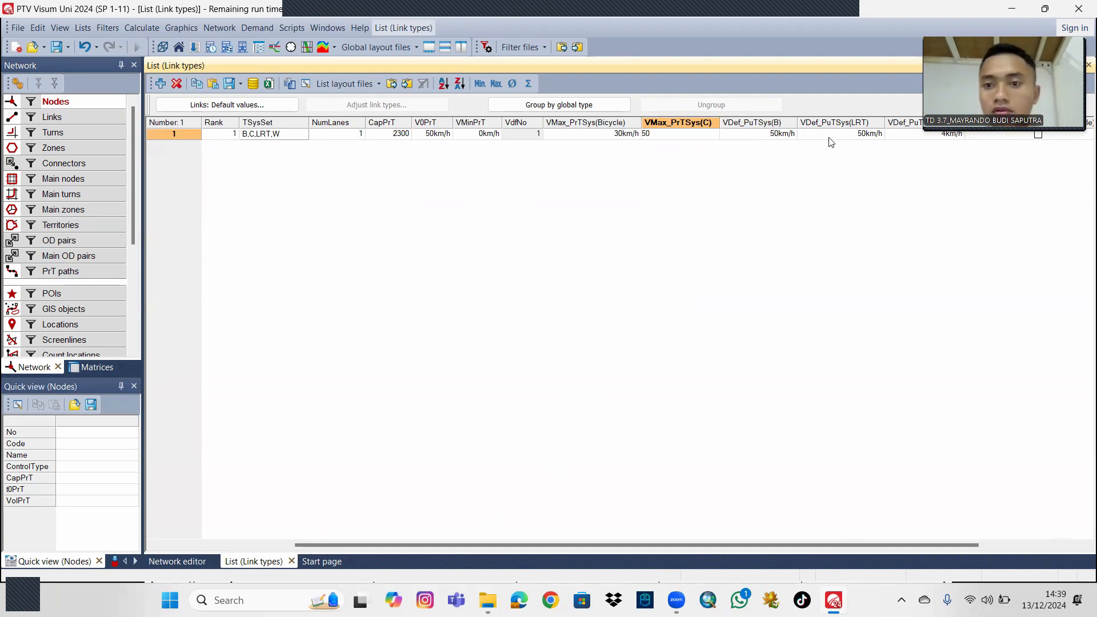
Set the default public transport speeds of link type 1 to 55 km/h for Bus and 75 km/h for LRT.
left_click(787, 137)
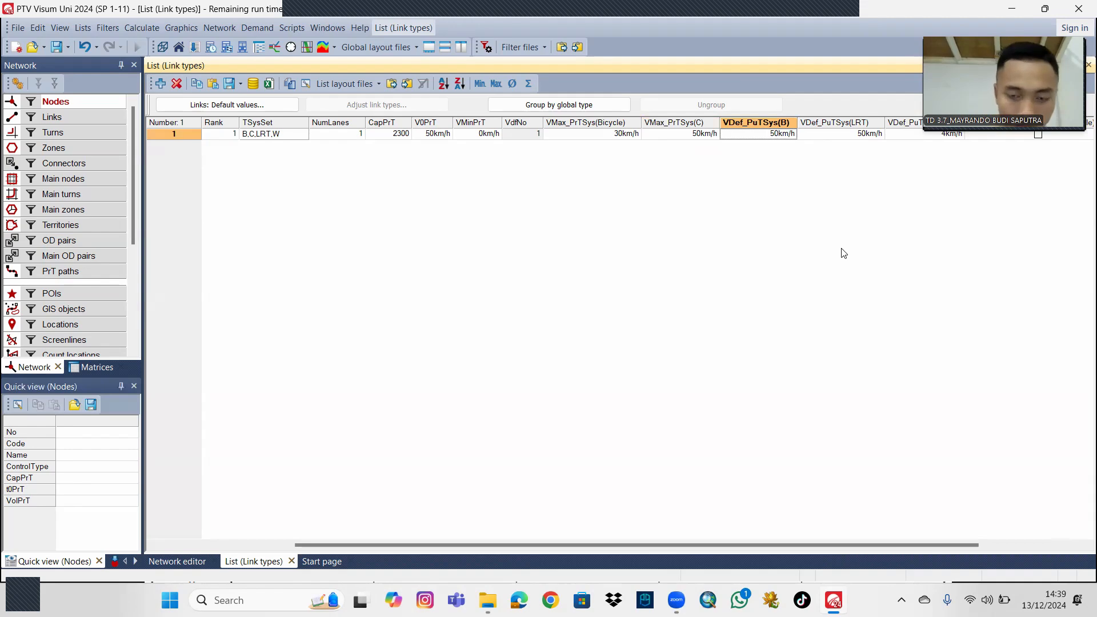
type("55")
key("Tab")
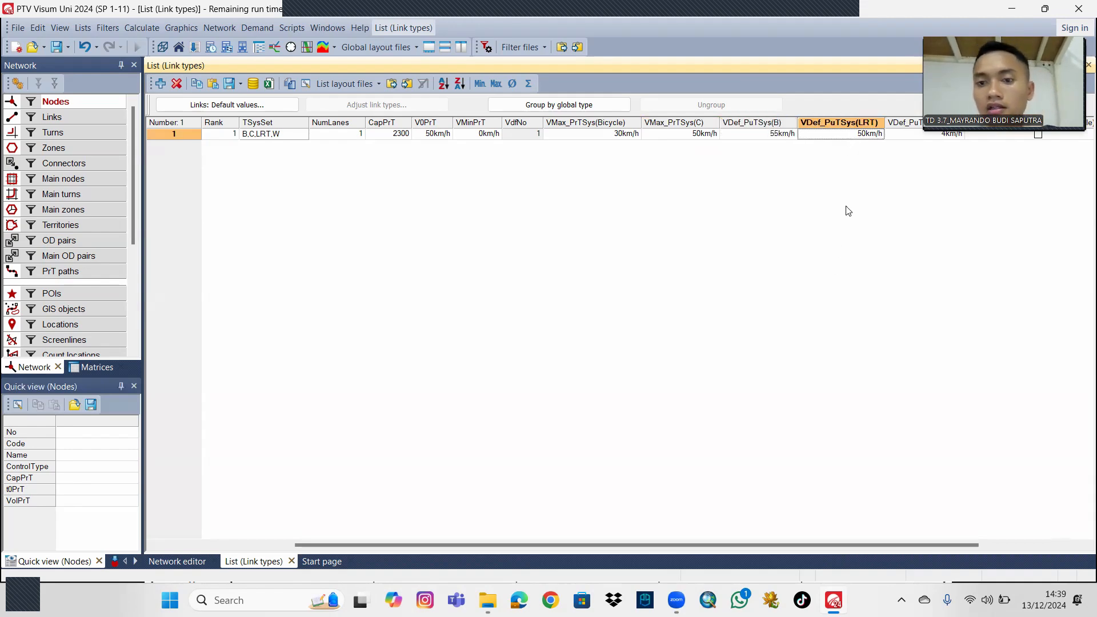
type("75")
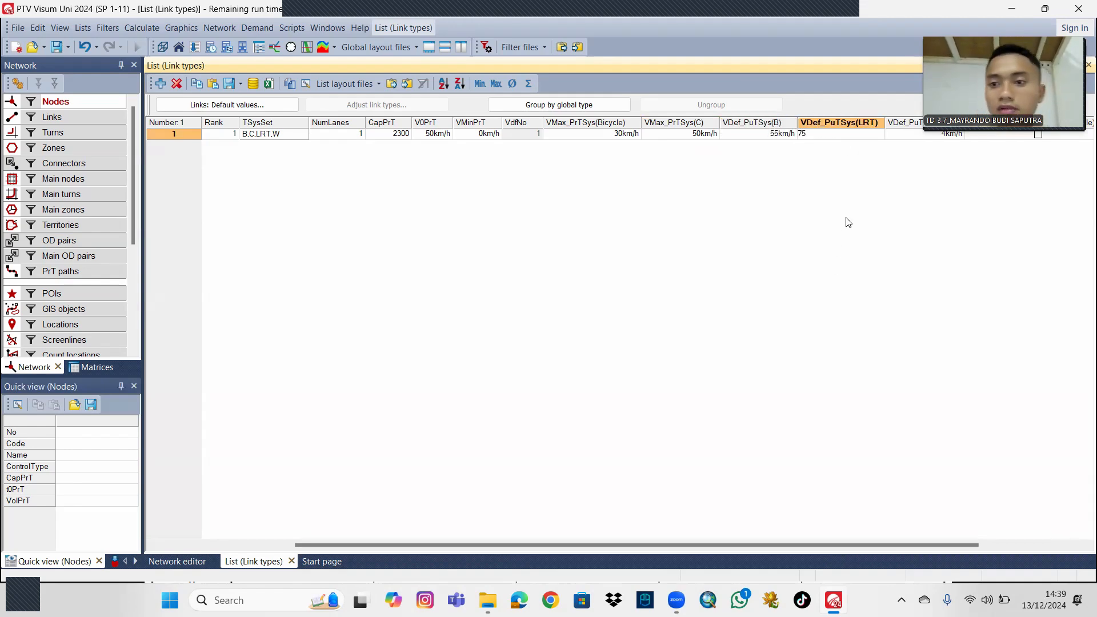
left_click(823, 325)
Add link type 2 to the list and name it "Arteri primer 4/2".
left_click_drag(770, 546, 575, 557)
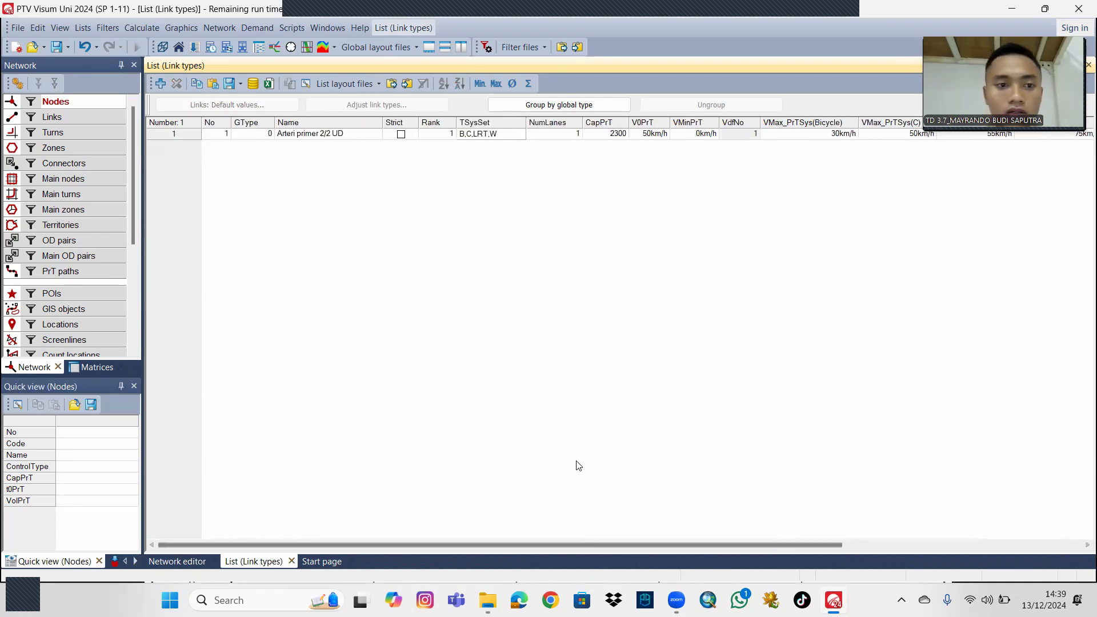
left_click(162, 86)
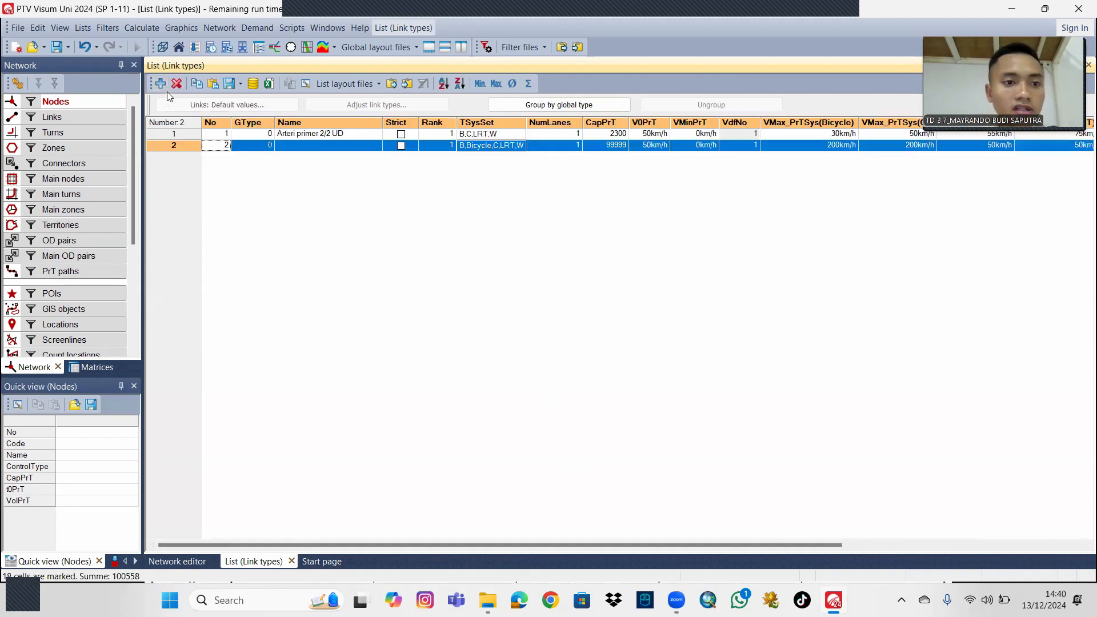
left_click(309, 147)
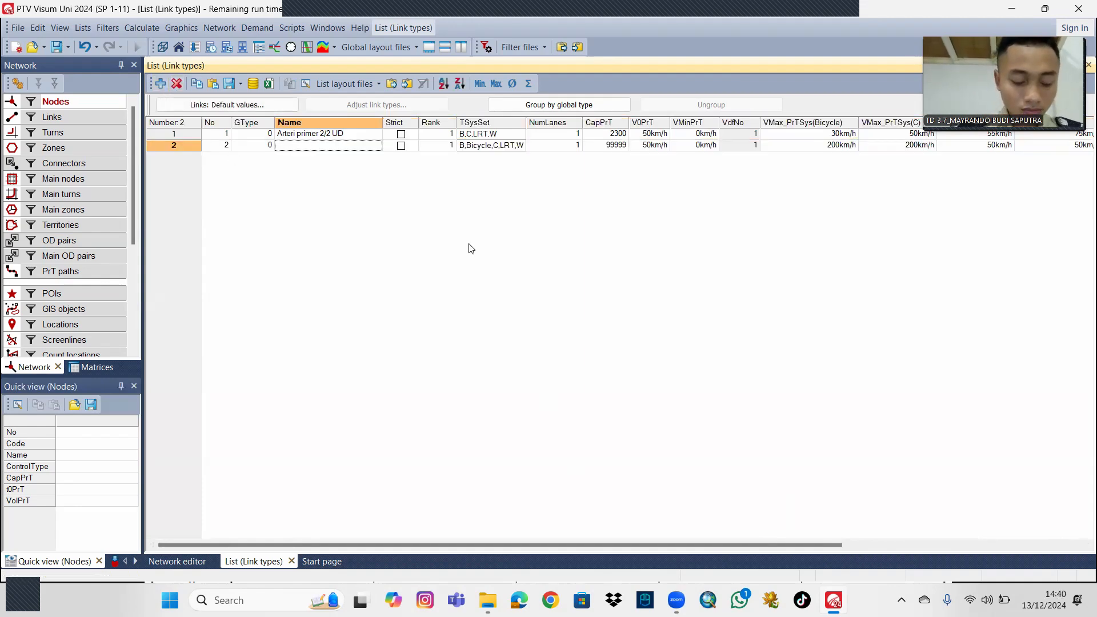
type("Arteri primer 4/2")
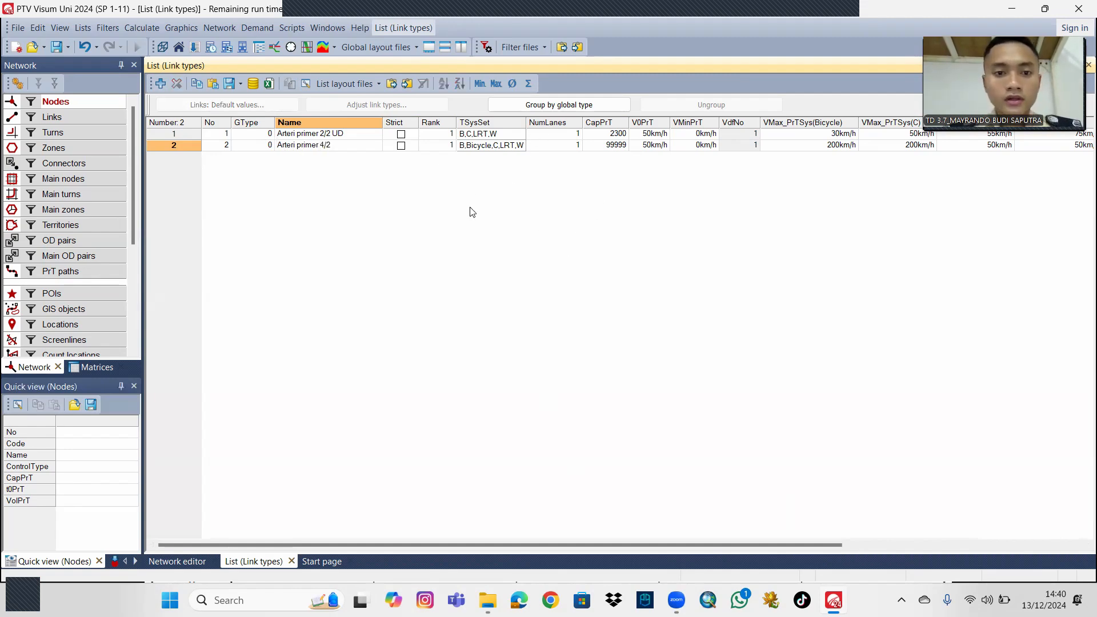
Remove Bicycle from the transport systems of link type 2 and set its private transport capacity to 2600.
left_click(495, 147)
left_click(495, 147)
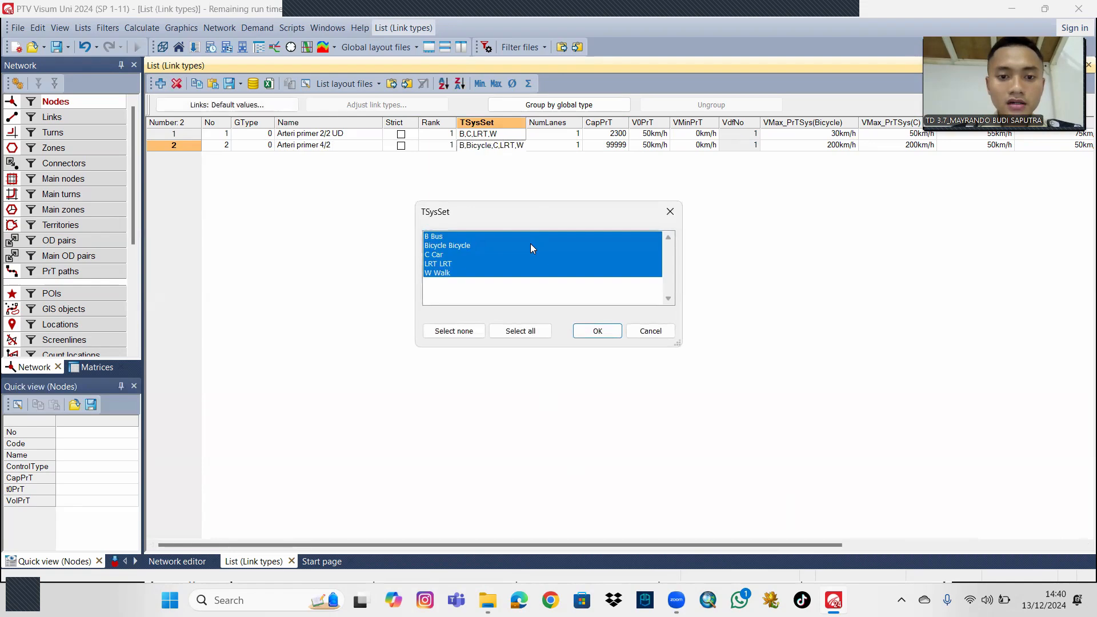
left_click(461, 245)
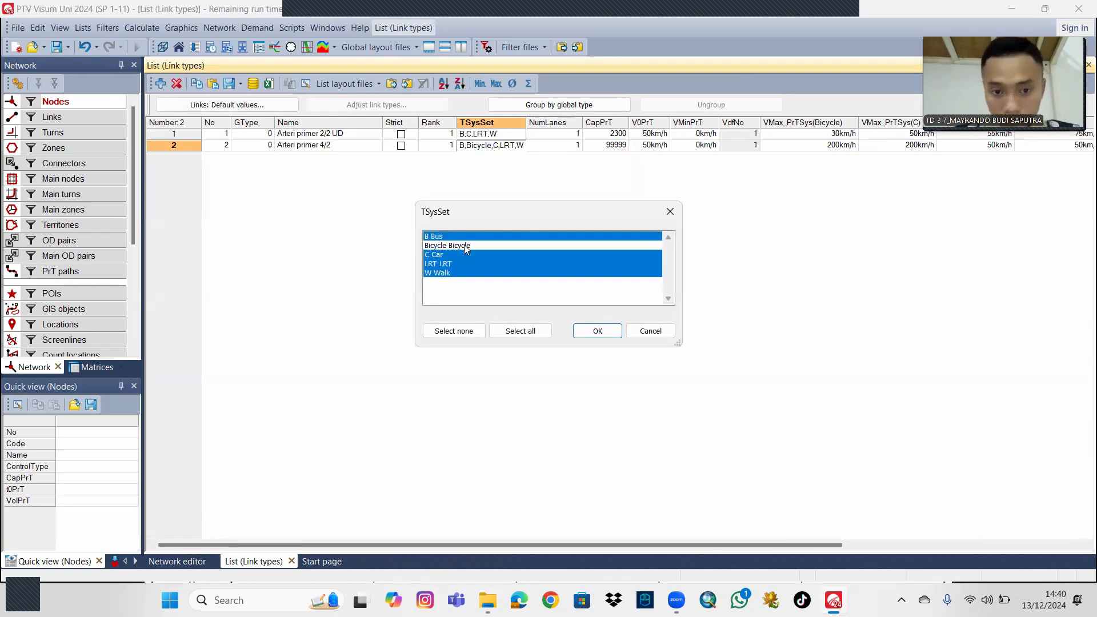
left_click(609, 333)
left_click(616, 146)
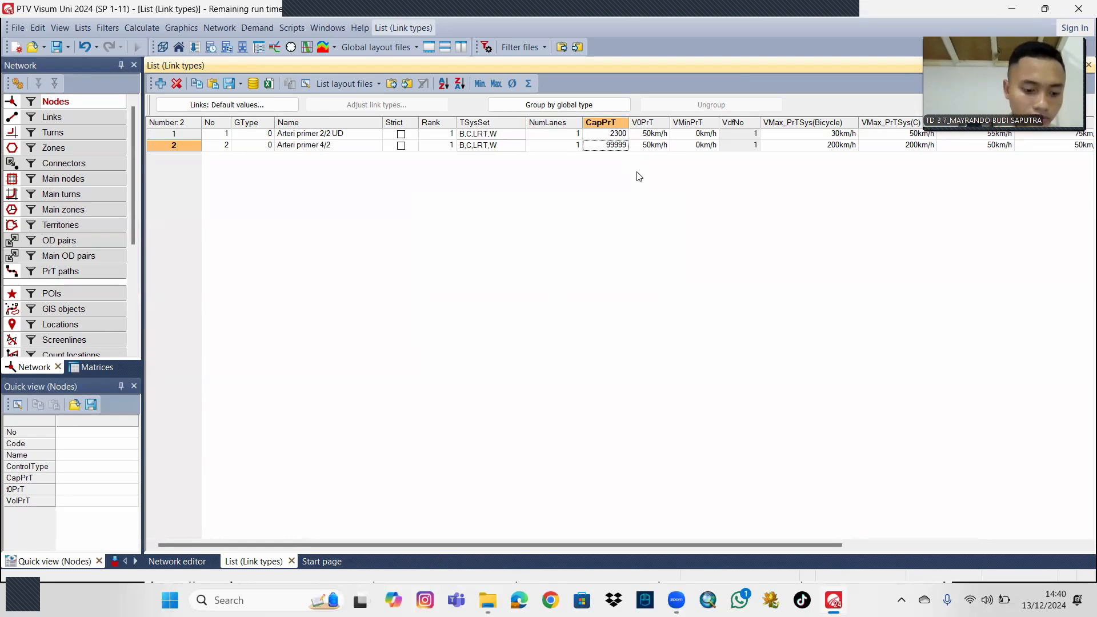
type("2")
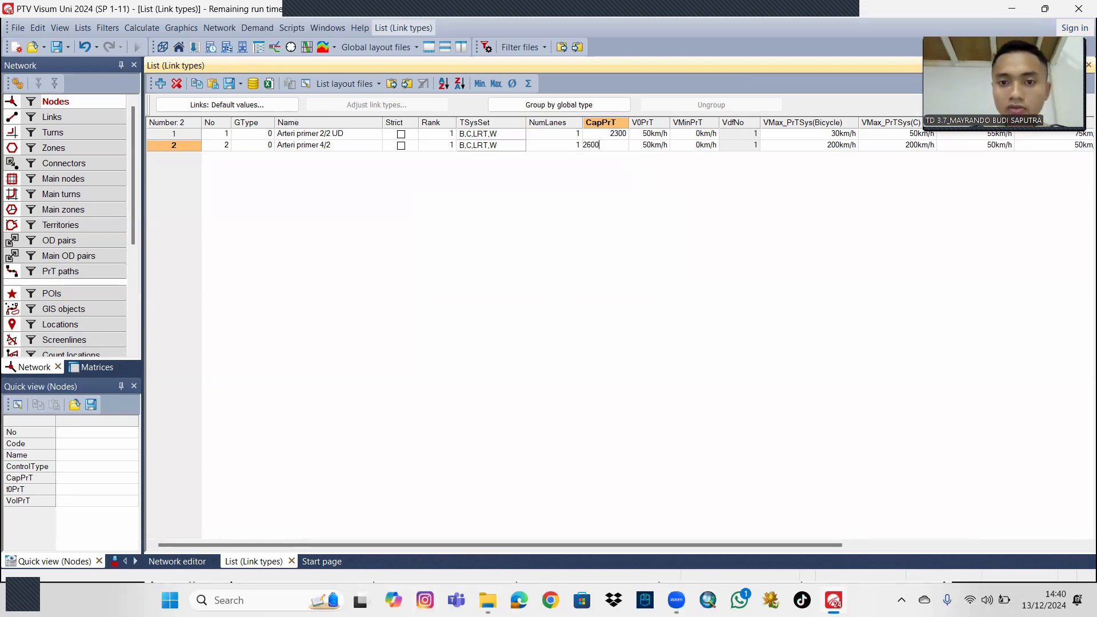
type("600")
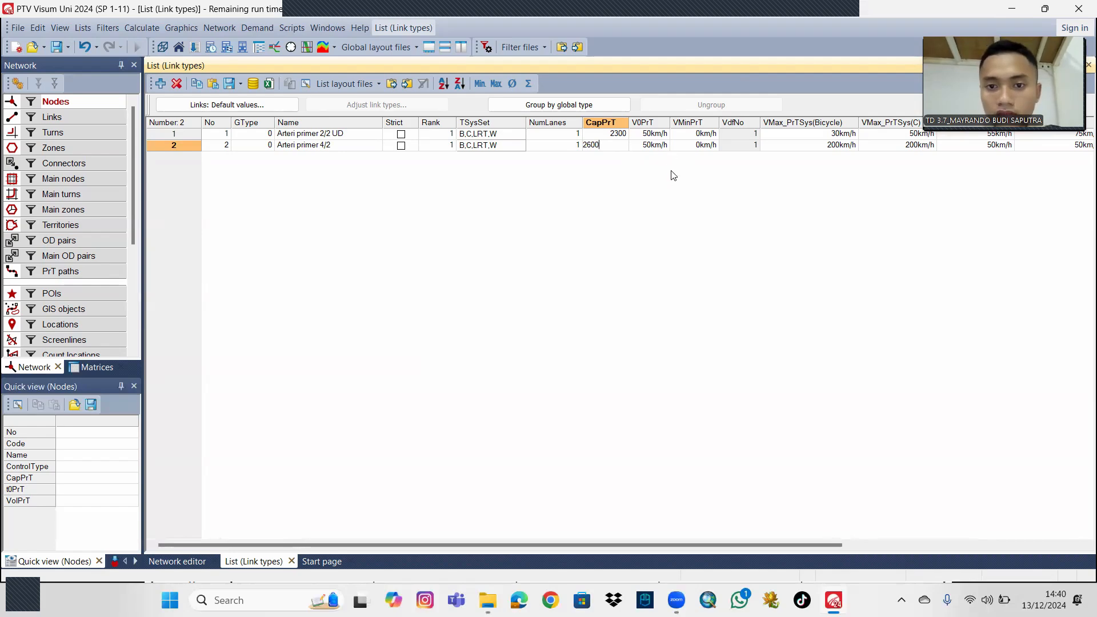
key("Return")
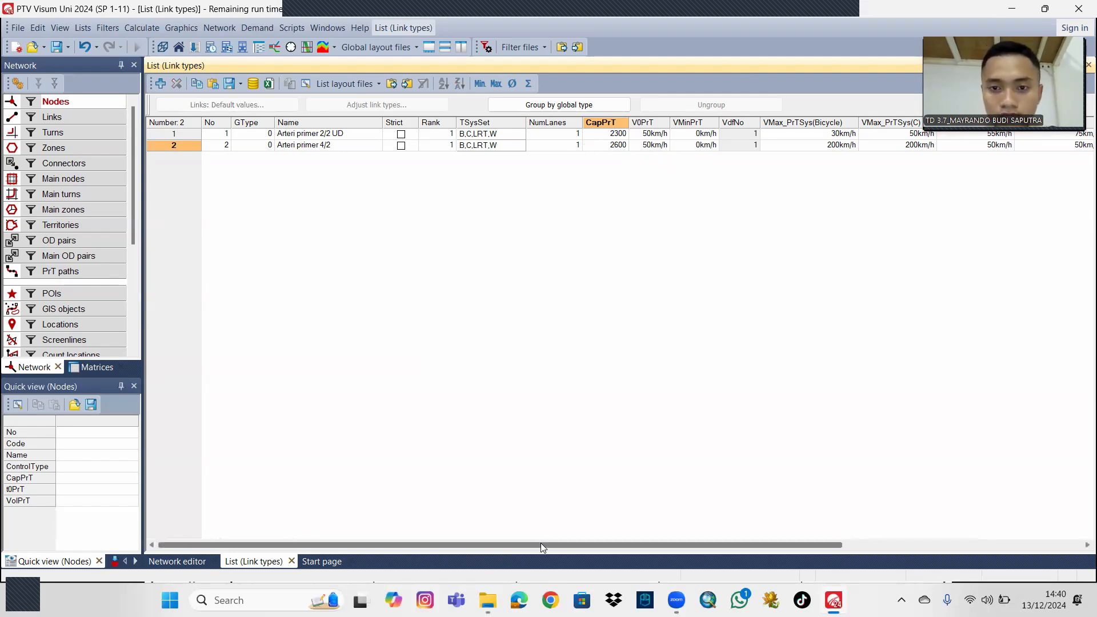
Set the maximum speeds of link type 2 to 30 km/h for Bicycle and 55 km/h for Car.
left_click_drag(541, 545, 609, 545)
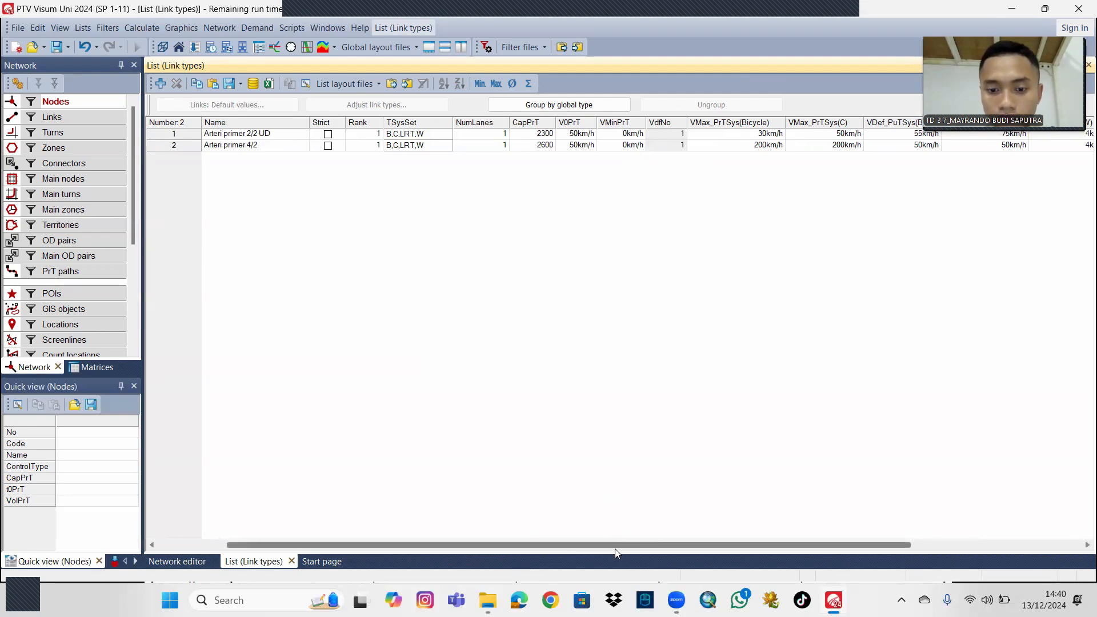
left_click_drag(616, 548, 713, 546)
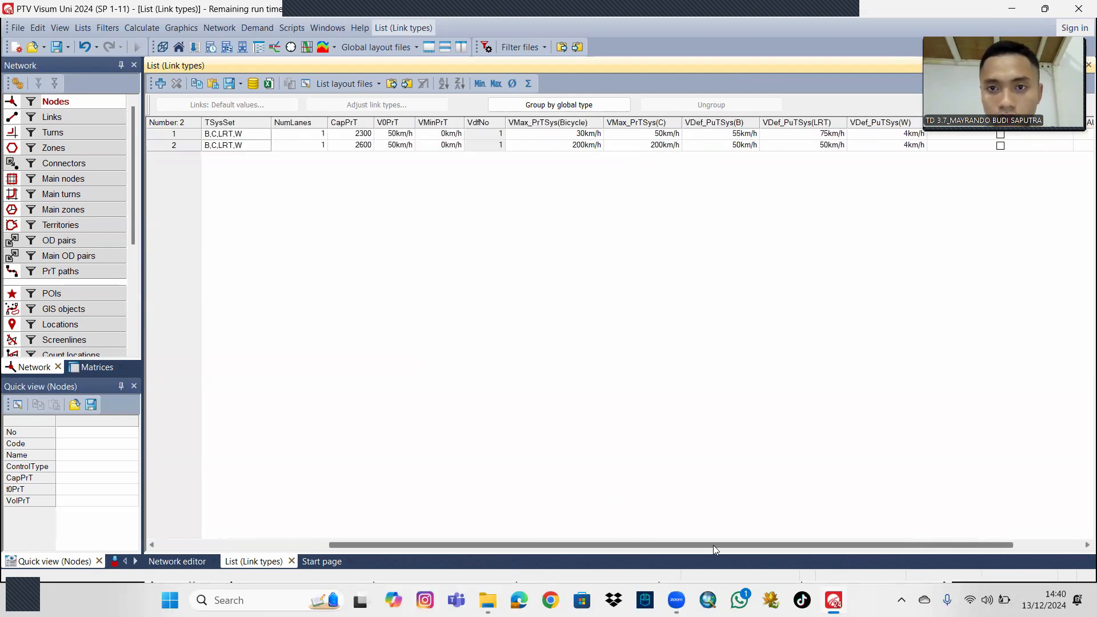
left_click(590, 146)
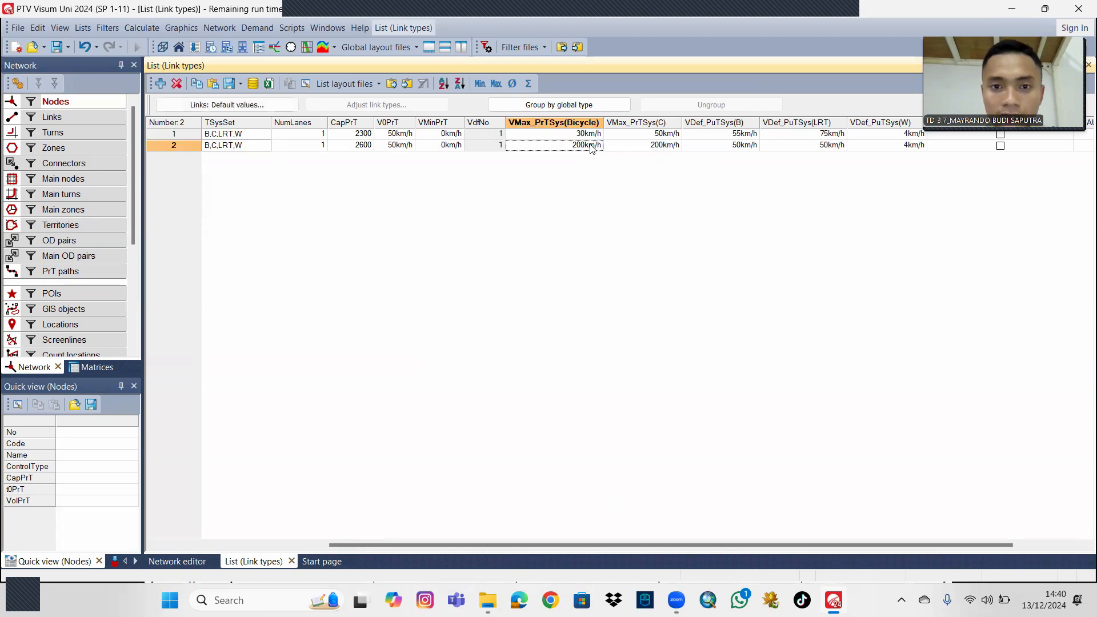
type("30")
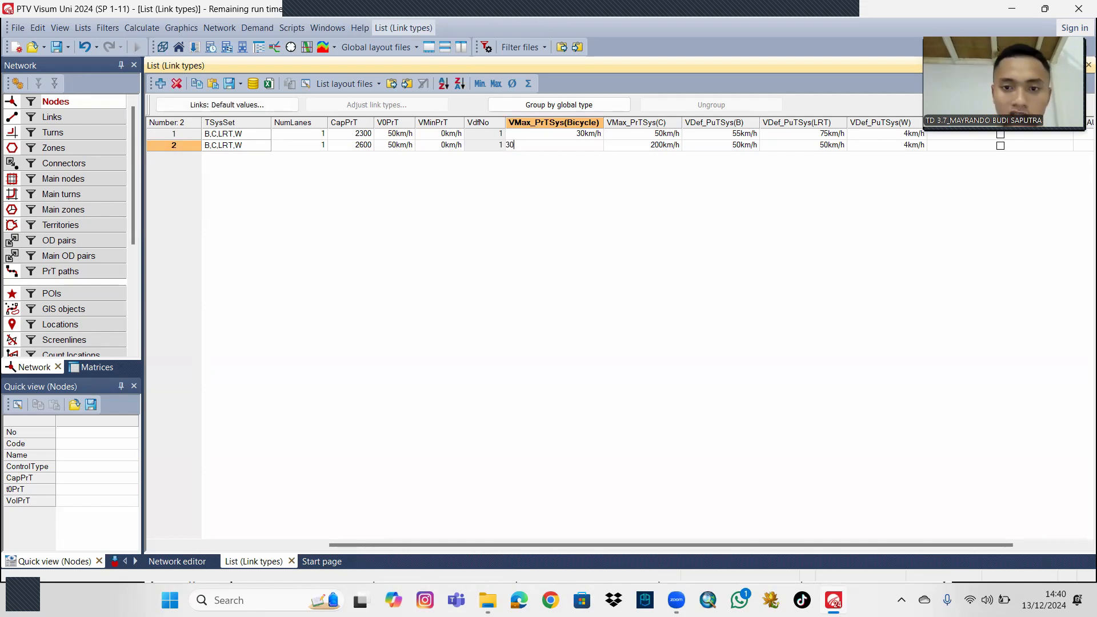
left_click(659, 143)
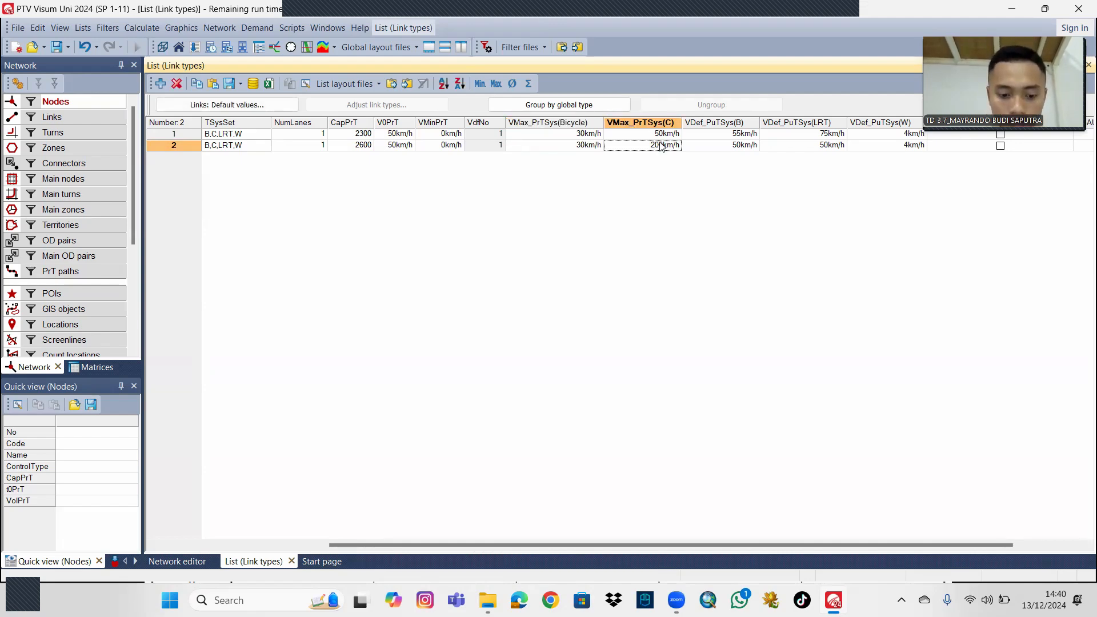
type("55")
Set the default public transport speeds of link type 2 to 60 km/h for Bus and 75 km/h for LRT.
left_click(747, 147)
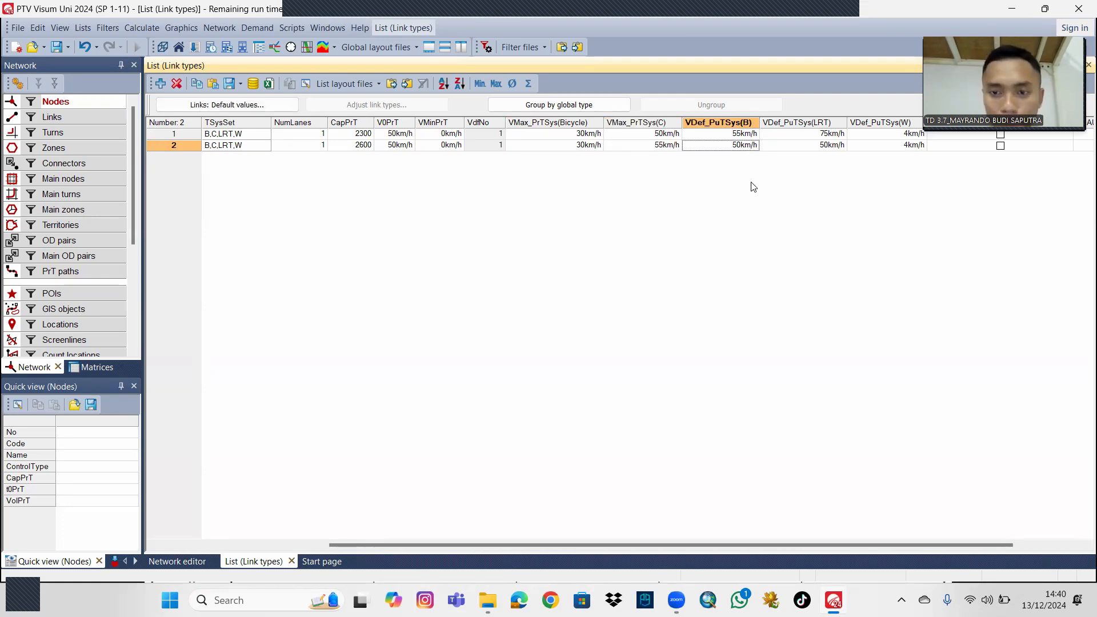
type("60")
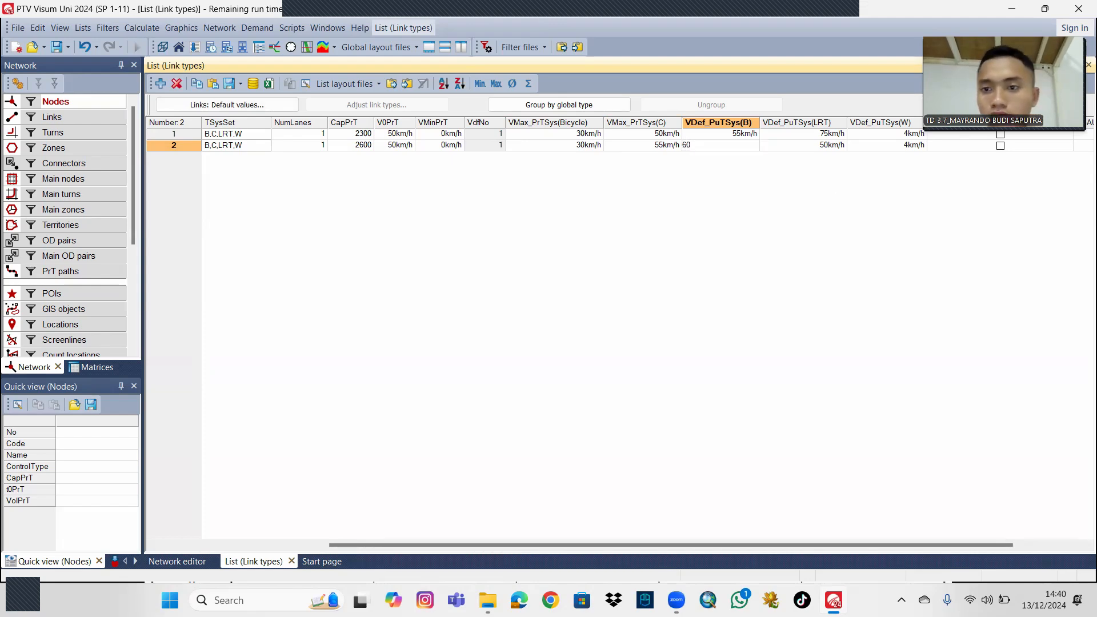
left_click(833, 147)
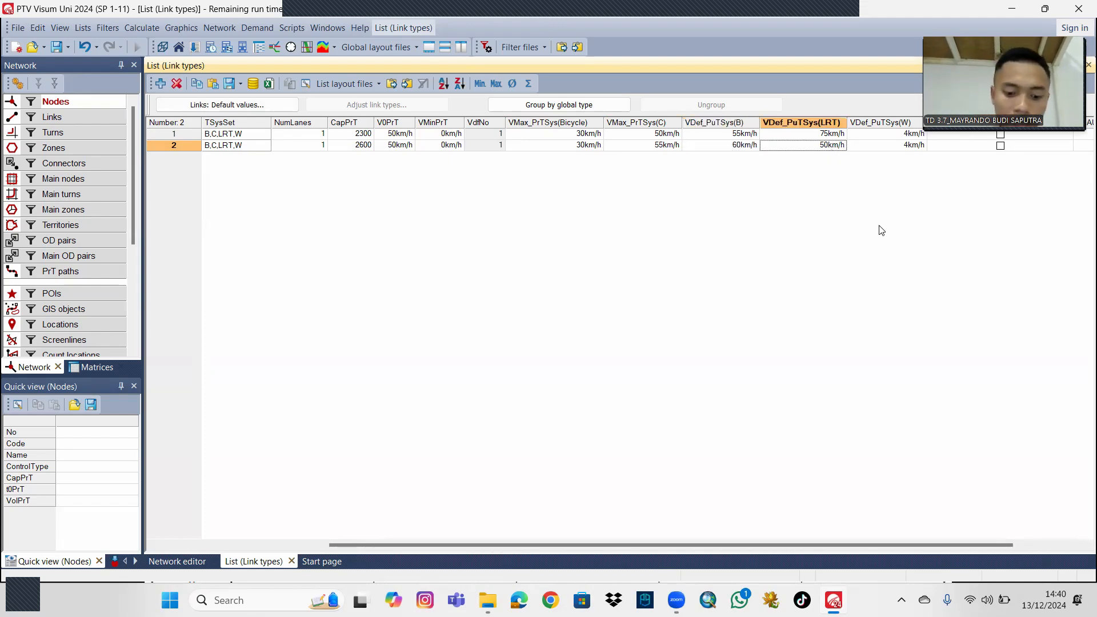
type("75")
key("Return")
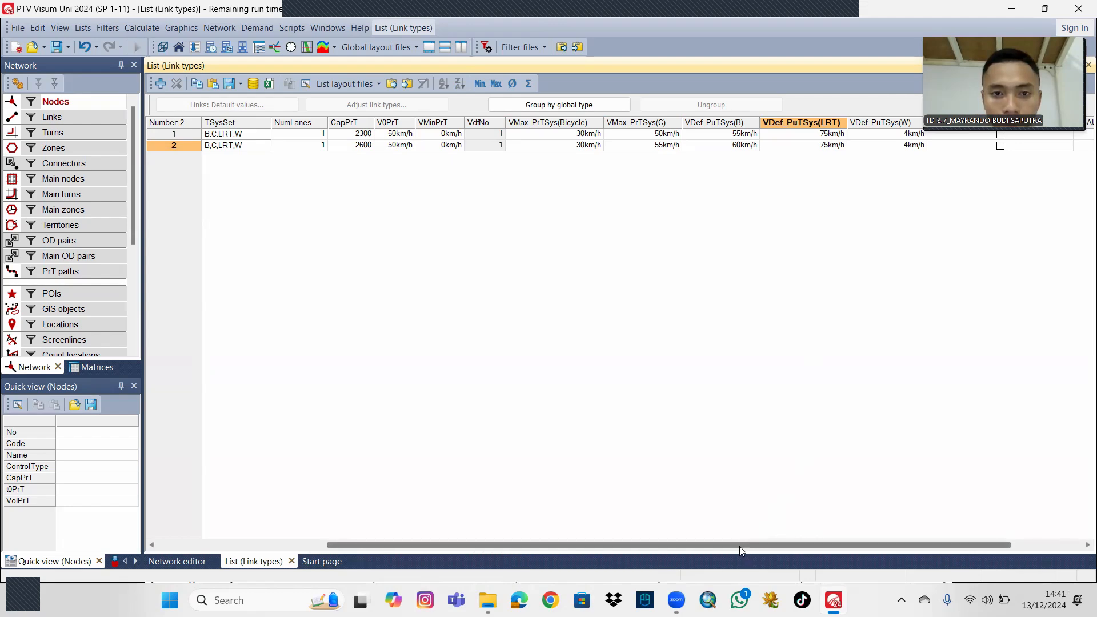
Set the free-flow private transport speed (V0PrT) of link type 2, Arteri primer 4/2, to 65 km/h.
left_click_drag(739, 546, 619, 544)
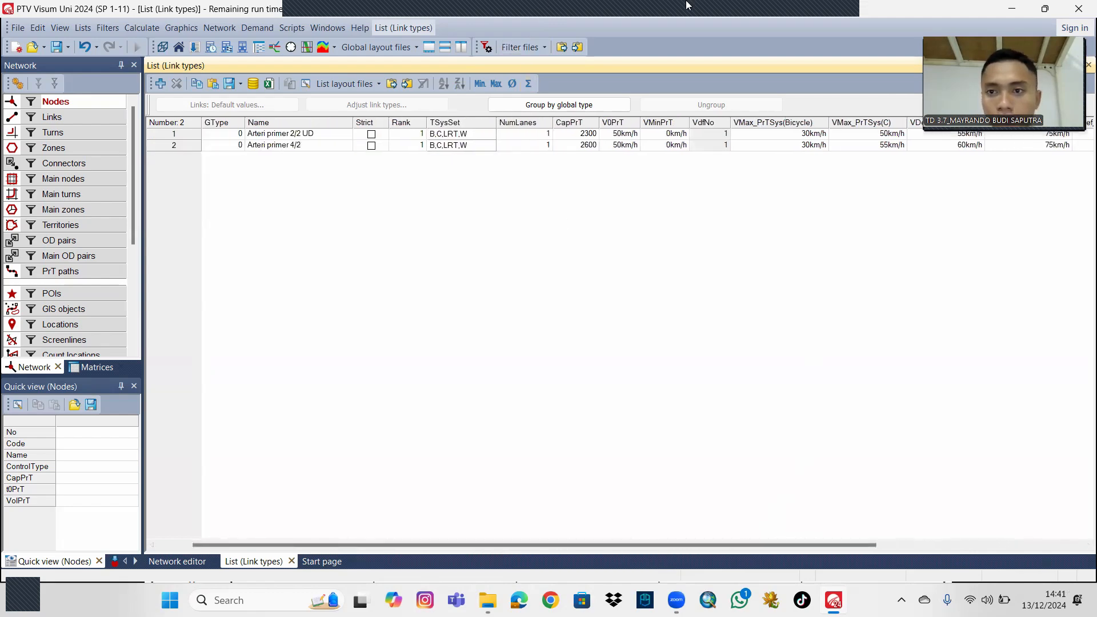
left_click(843, 17)
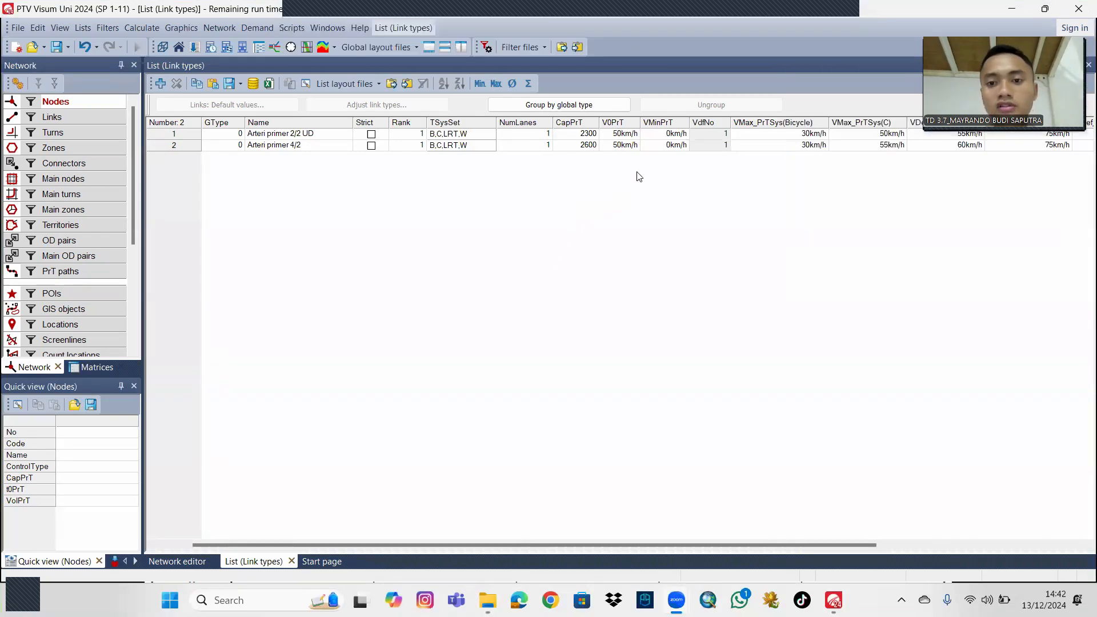
left_click(624, 146)
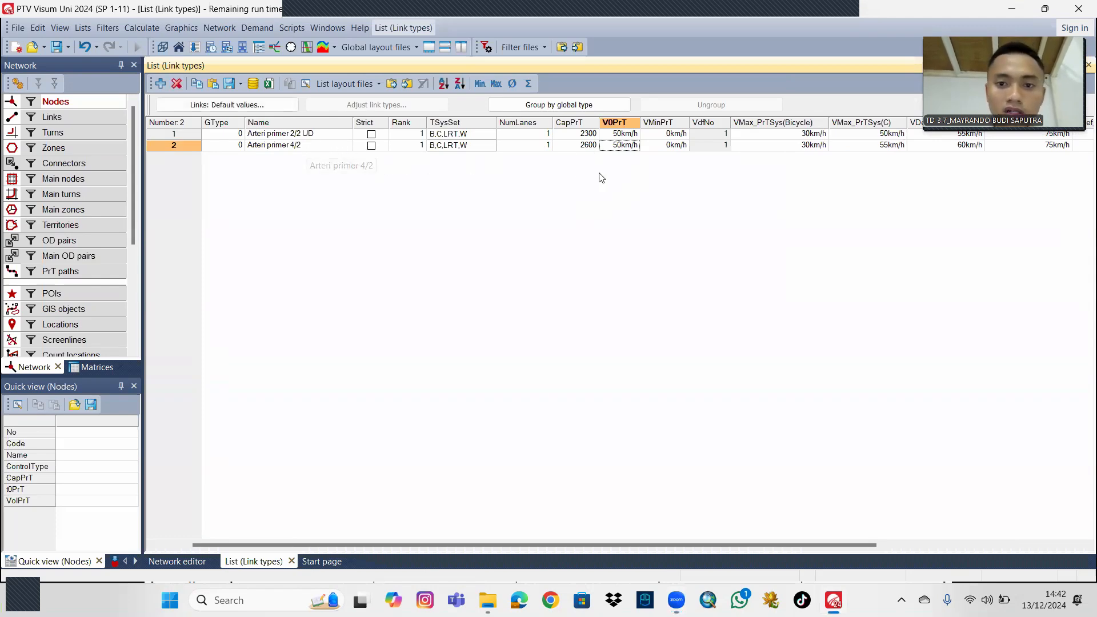
type("65")
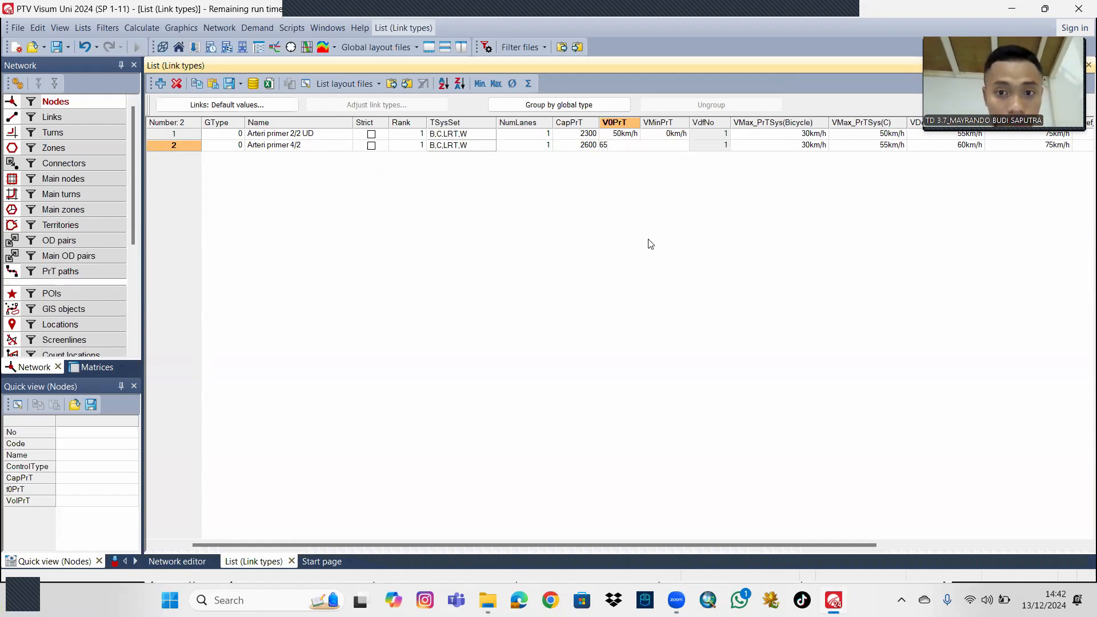
key("Return")
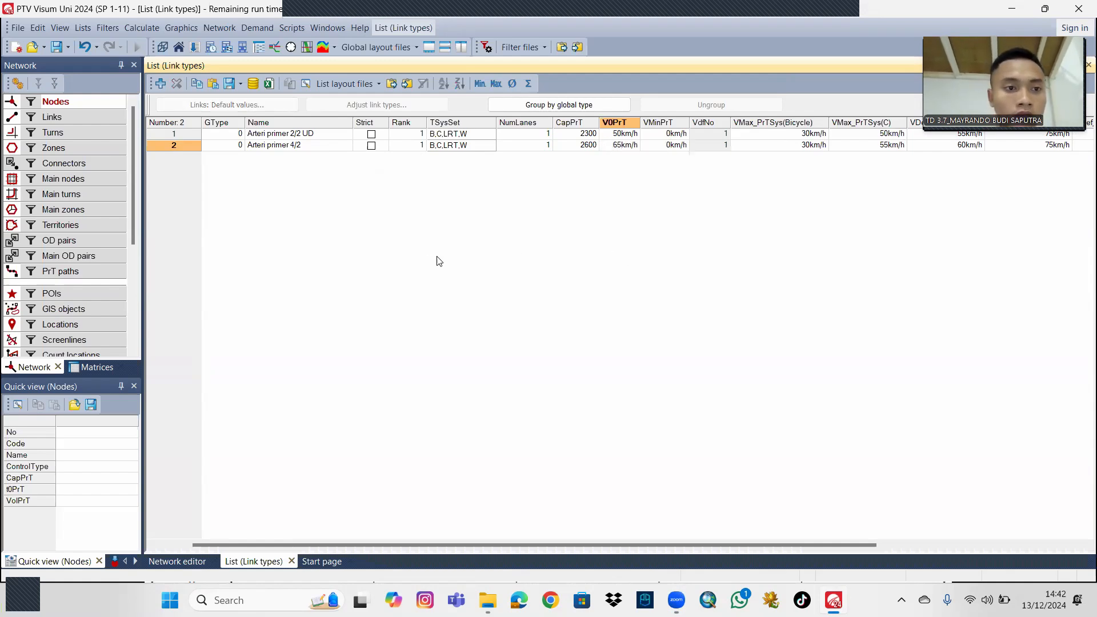
In the network editor, create a link from node 1 to node 2 through Pituruh with type 01 Arteri primer 2/2 UD.
left_click(178, 561)
left_click_drag(530, 251, 565, 283)
left_click(80, 118)
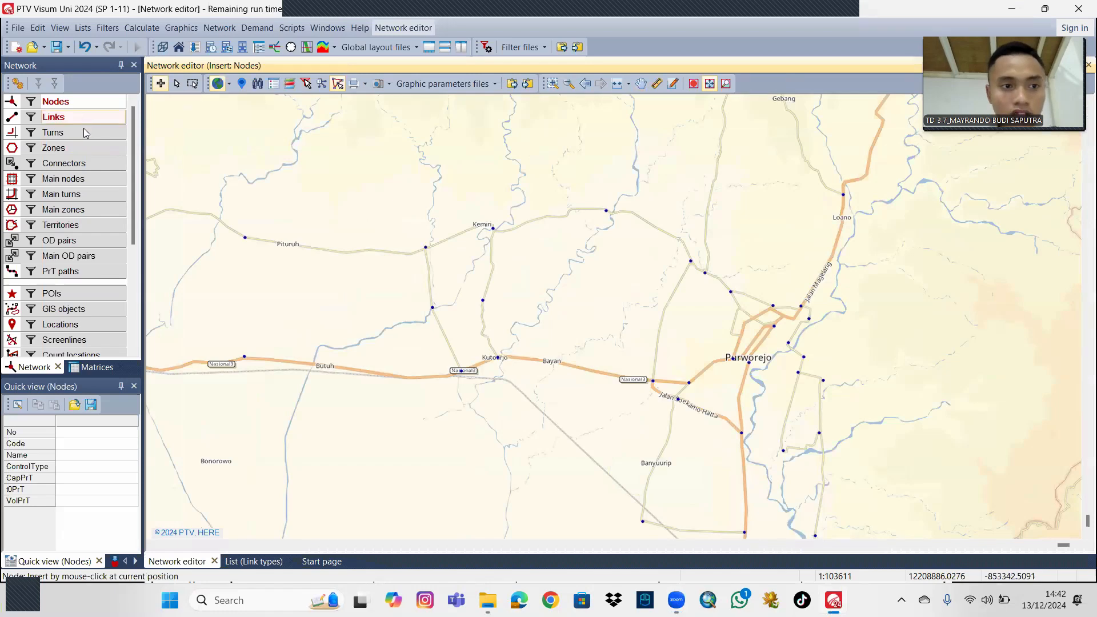
left_click(242, 239)
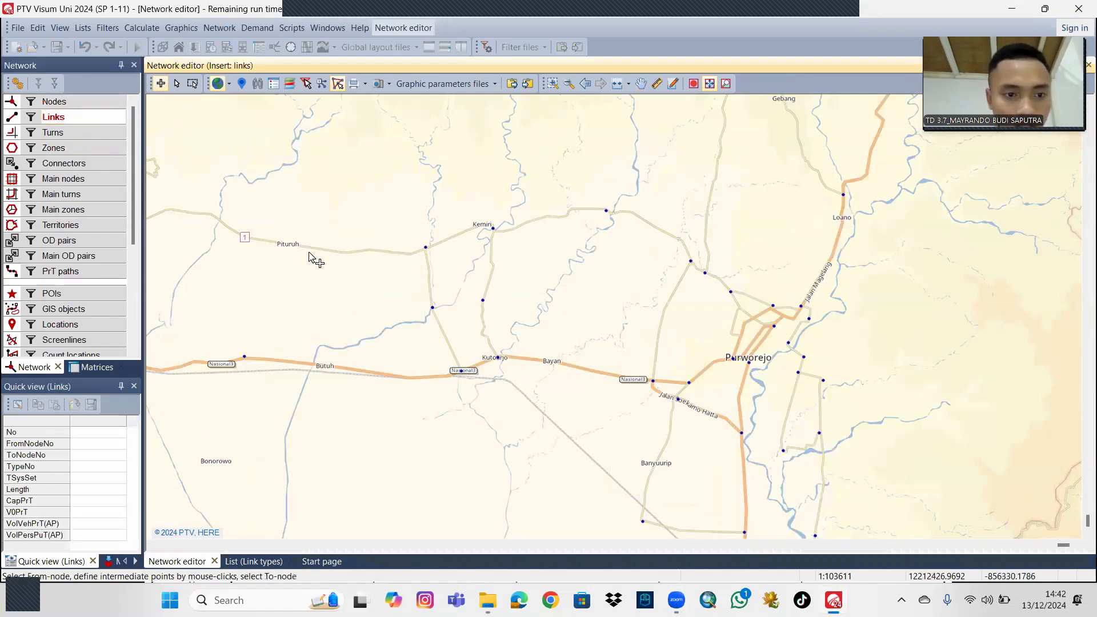
left_click(425, 248)
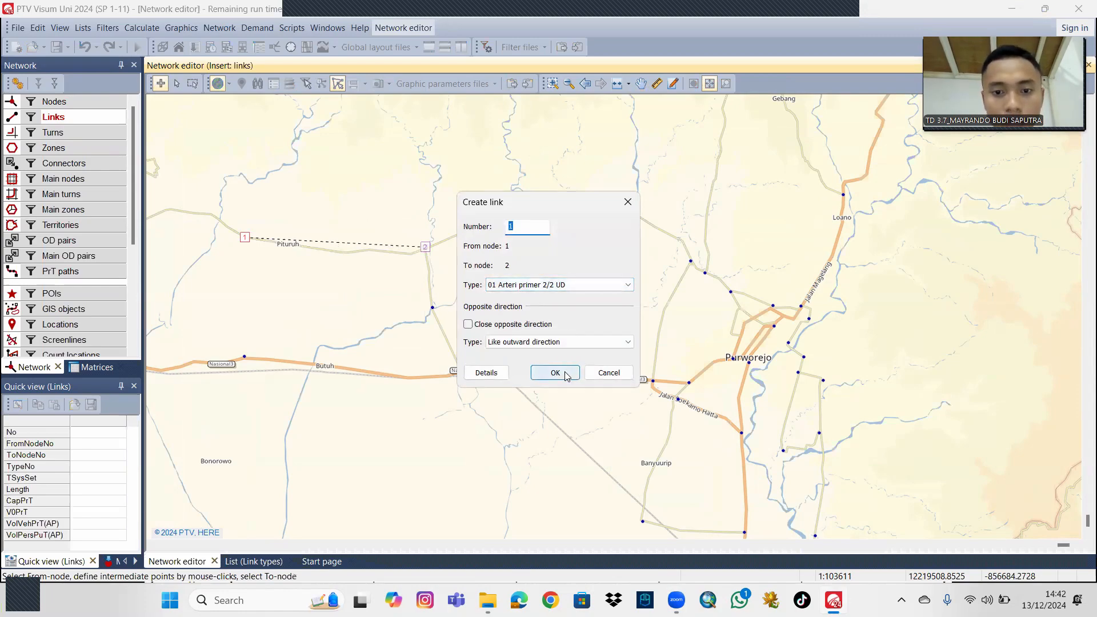
left_click(571, 284)
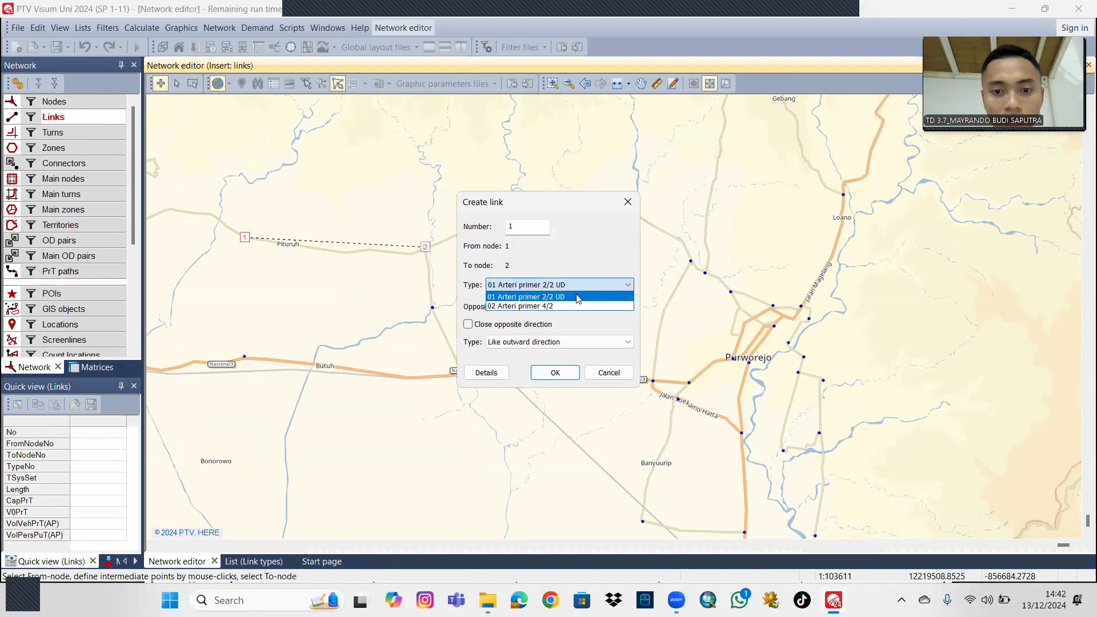
left_click(580, 297)
left_click(555, 373)
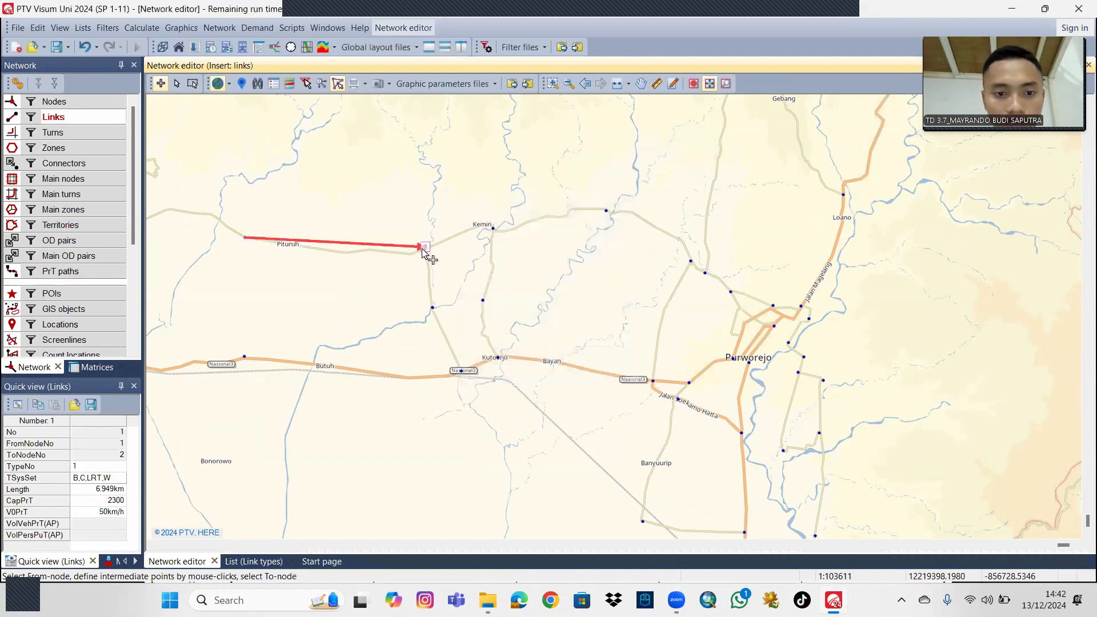
Create Arteri primer 2/2 UD links from node 2 to node 3 at Kemiri and from node 3 to node 4.
left_click(425, 247)
left_click(492, 229)
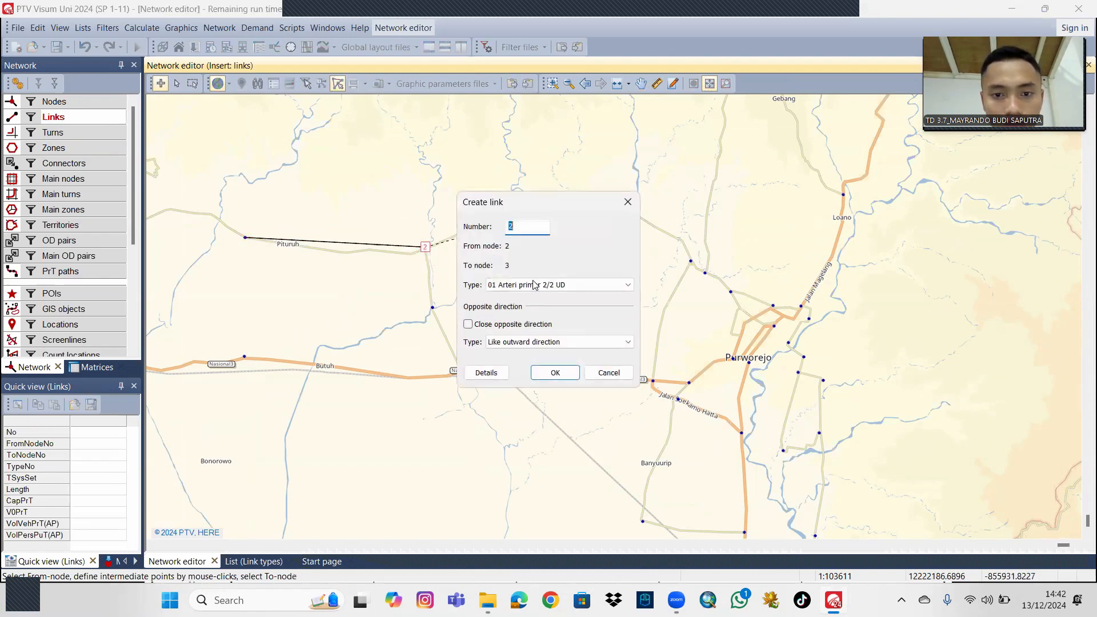
left_click(566, 372)
left_click(493, 228)
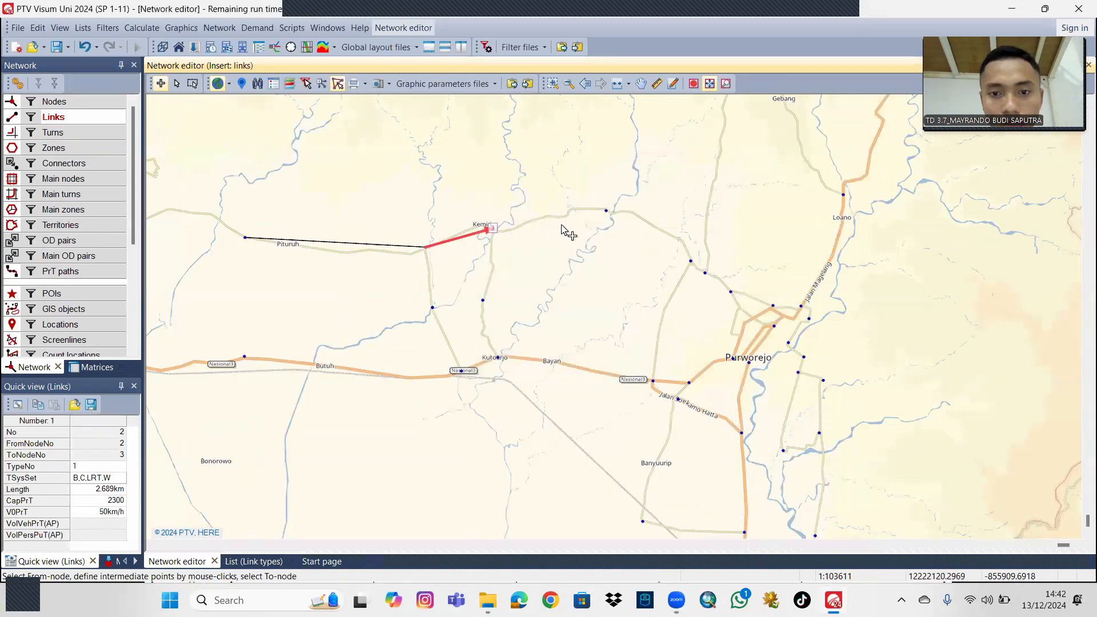
left_click(607, 212)
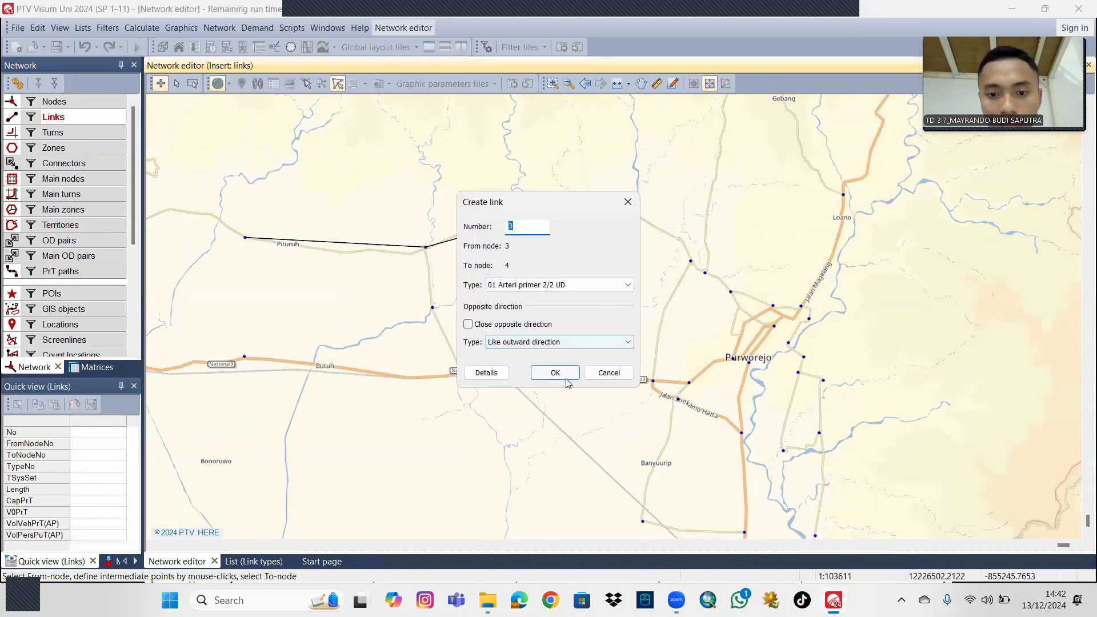
left_click(566, 372)
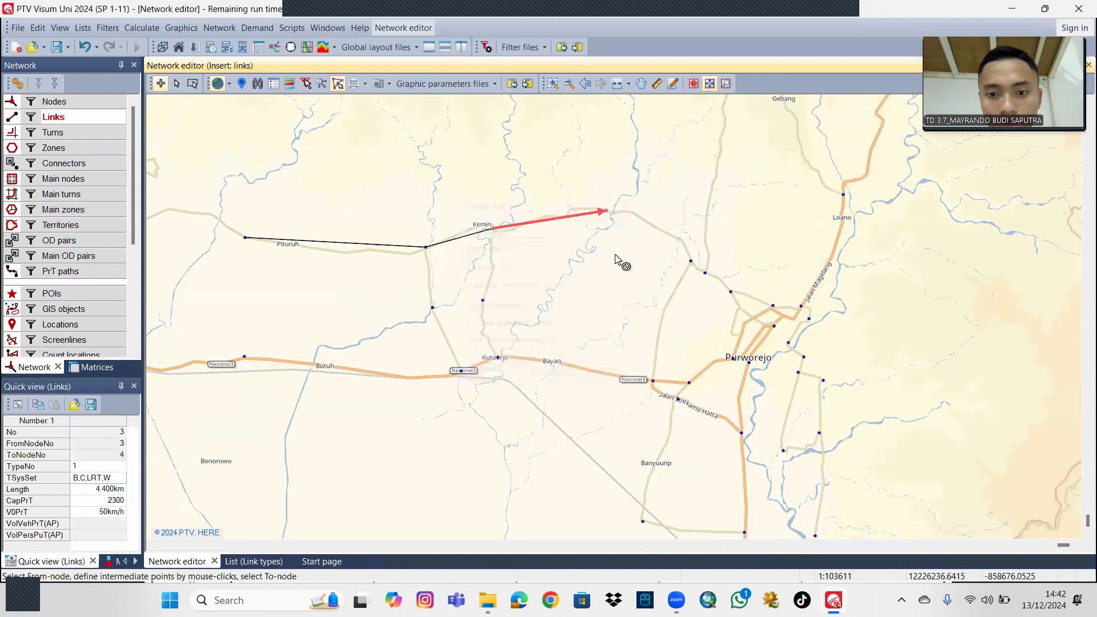
Continue the northern road with Arteri primer 2/2 UD links between nodes 4 and 5, 5 and 6, and 6 and 7.
left_click(690, 261)
left_click(557, 372)
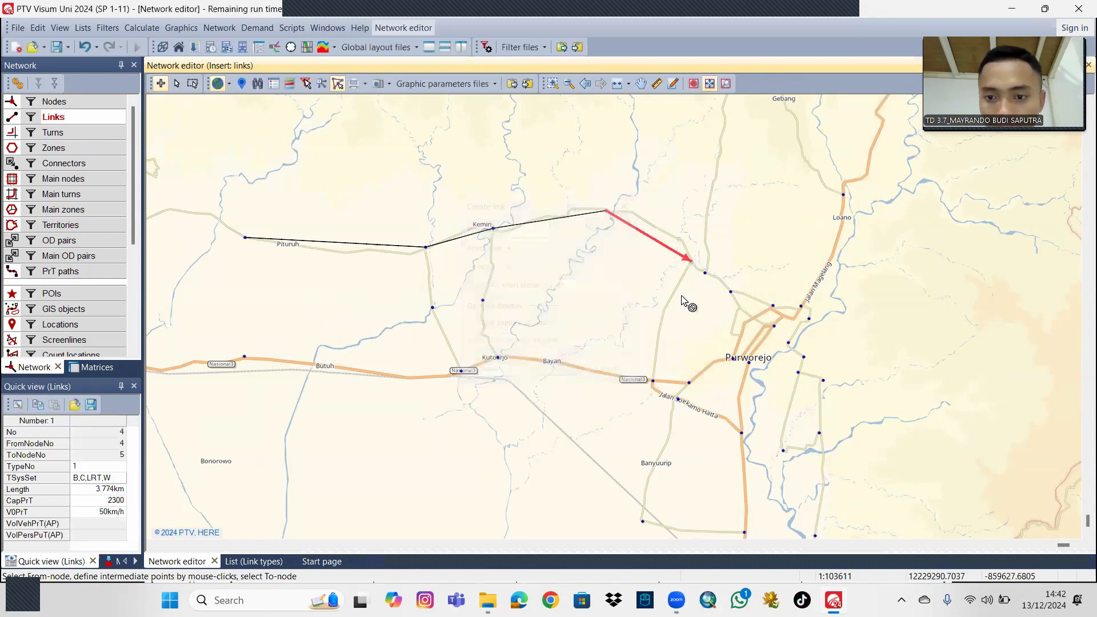
left_click(705, 273)
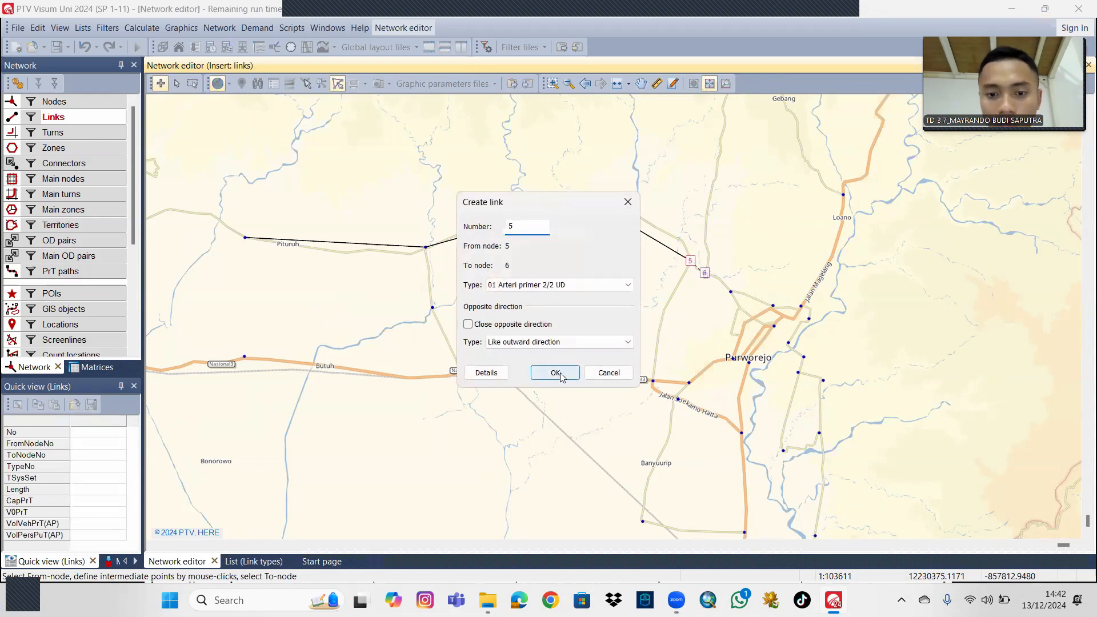
left_click(554, 372)
left_click(704, 272)
left_click(727, 294)
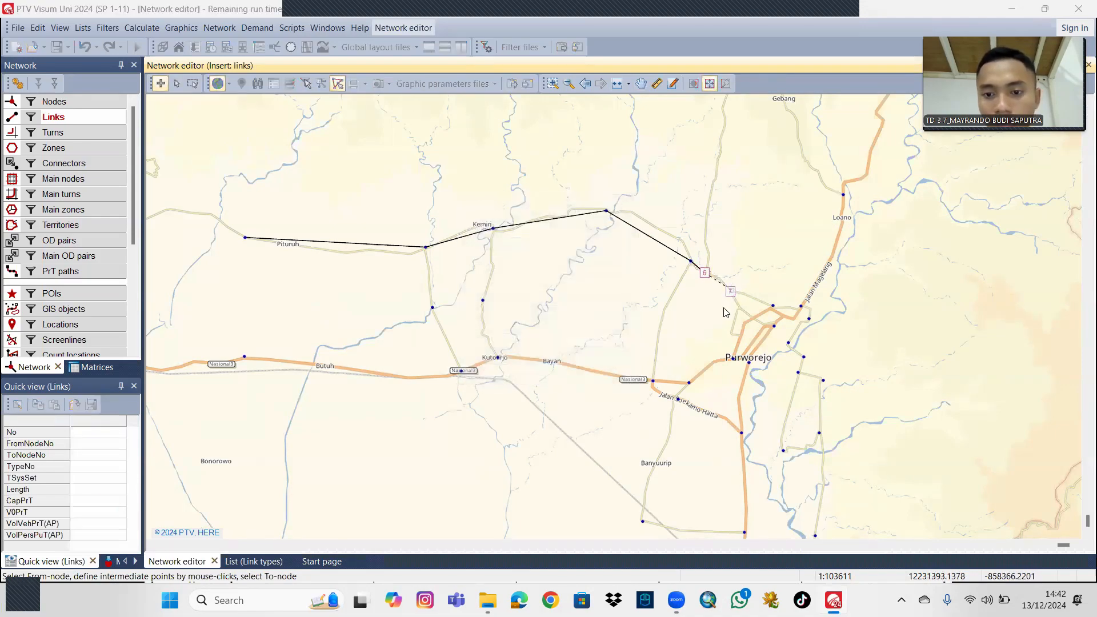
left_click(554, 372)
Create Arteri primer 2/2 UD links from node 7 to node 8 and from node 8 to node 9, north of Purworejo.
left_click(730, 292)
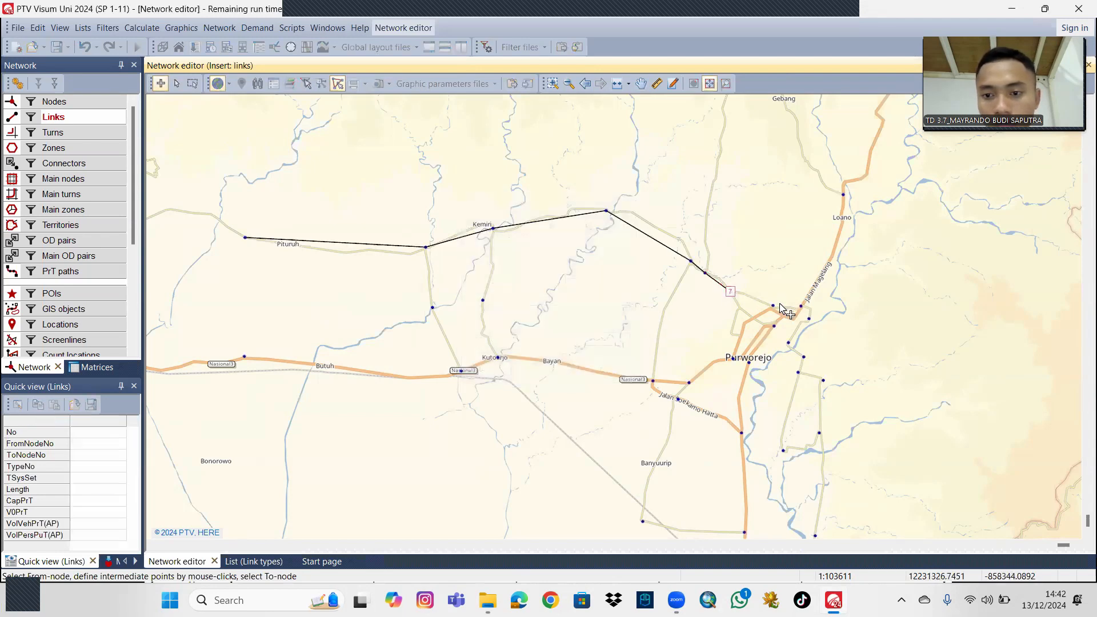
left_click(772, 306)
left_click(554, 372)
left_click(772, 306)
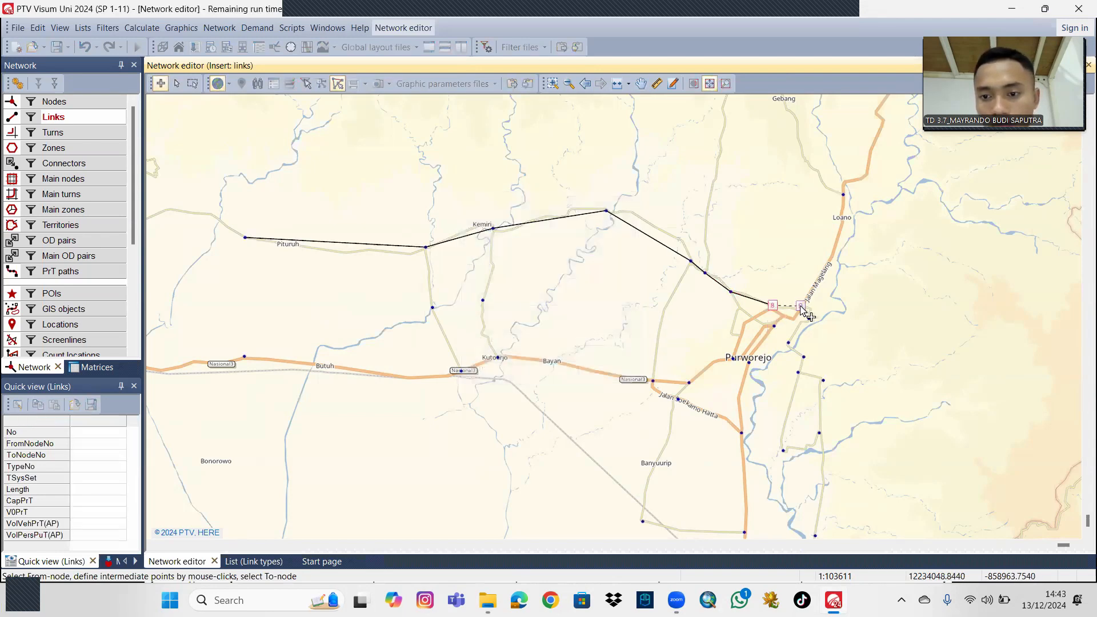
left_click(801, 306)
key("Return")
Create Arteri primer 2/2 UD links from node 9 to node 16 and from node 16 to node 15.
left_click(776, 276)
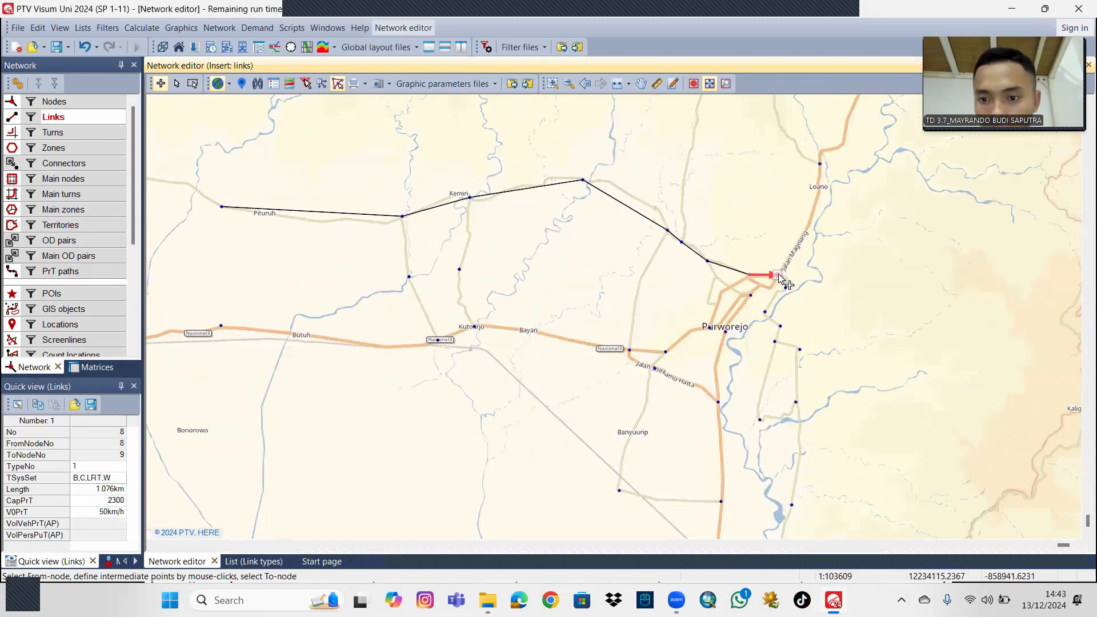
key("Return")
left_click(777, 276)
left_click(766, 314)
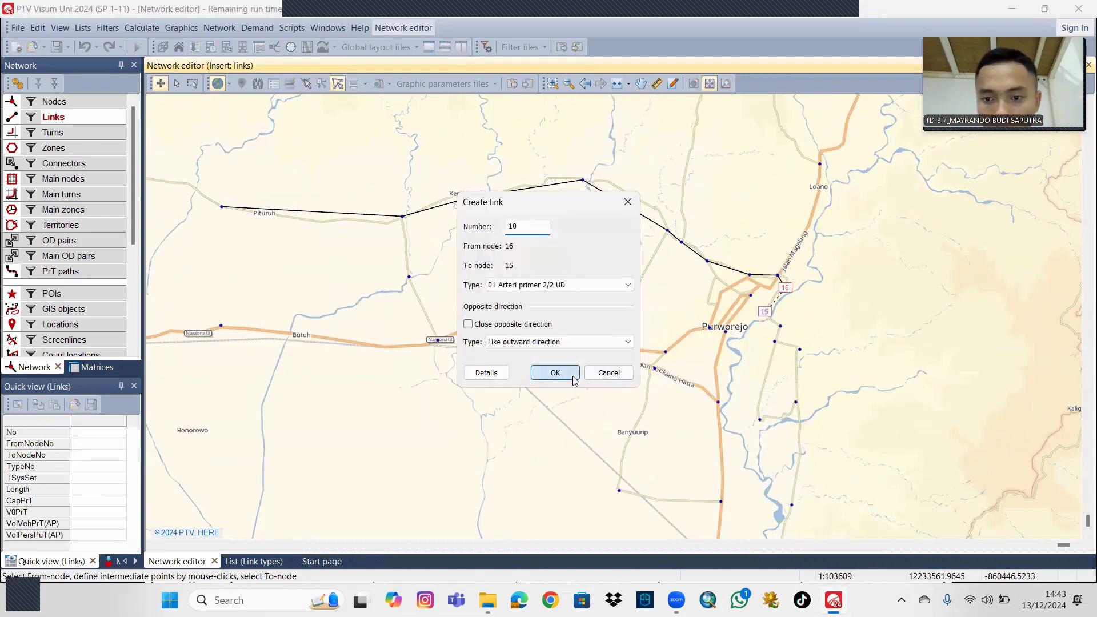
key("Return")
Extend the road east of Purworejo with Arteri primer 2/2 UD links from node 15 to 14, 14 to 18 and 18 to 17.
left_click(765, 313)
left_click(775, 342)
key("Return")
left_click(774, 341)
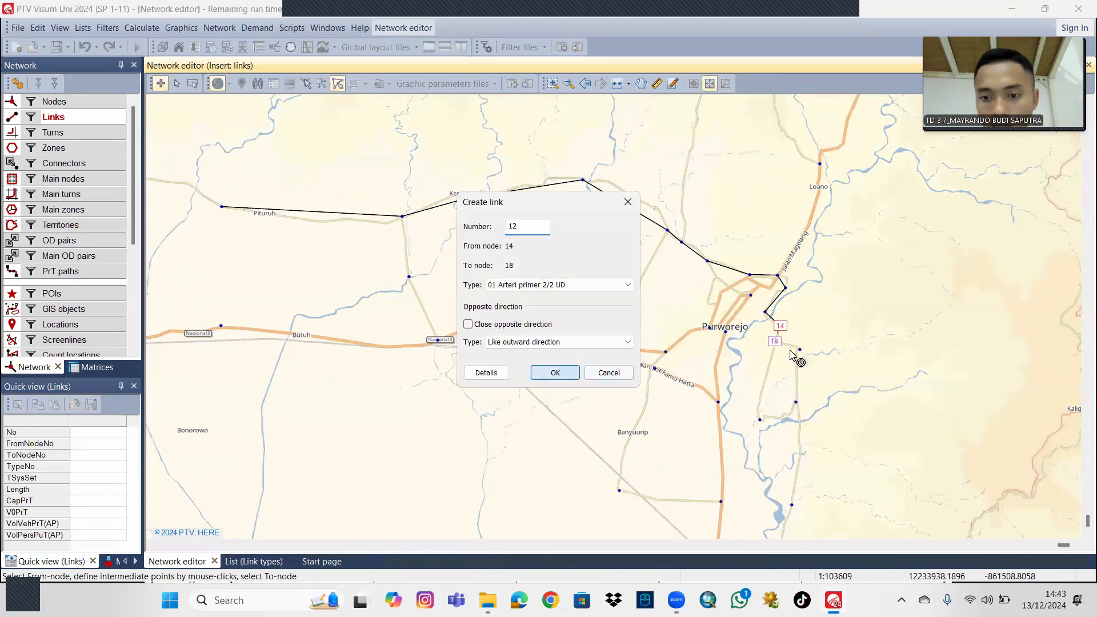
key("Return")
left_click(800, 350)
key("Return")
Create Arteri primer 2/2 UD links running south from node 18 to node 19 and from node 17 to node 20.
left_click(775, 342)
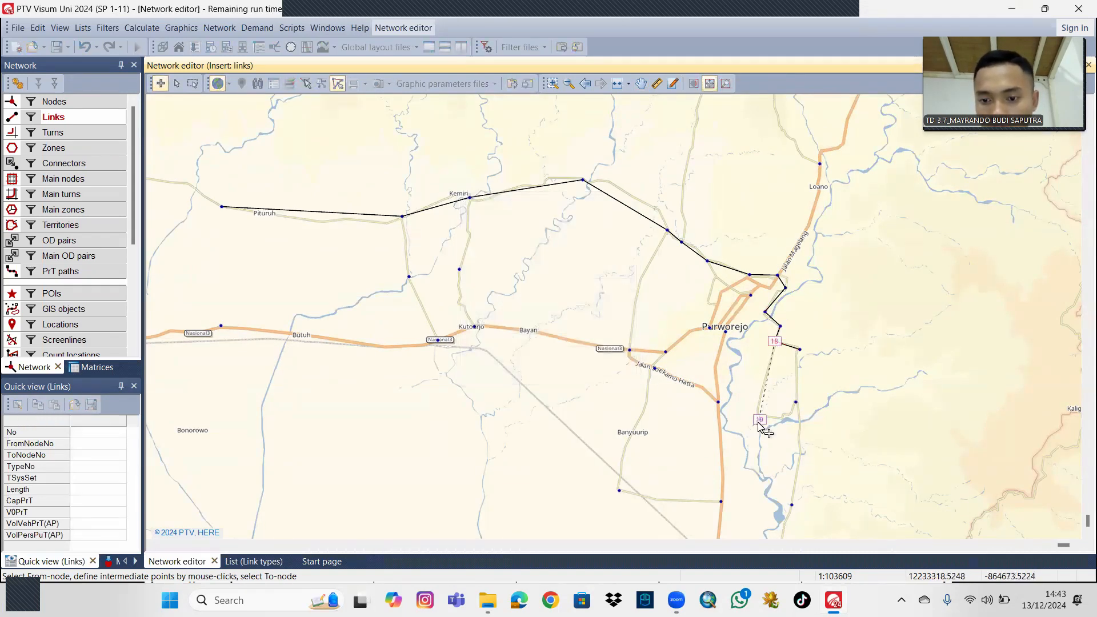
left_click(761, 421)
left_click(557, 374)
left_click(800, 349)
left_click(795, 402)
left_click(563, 375)
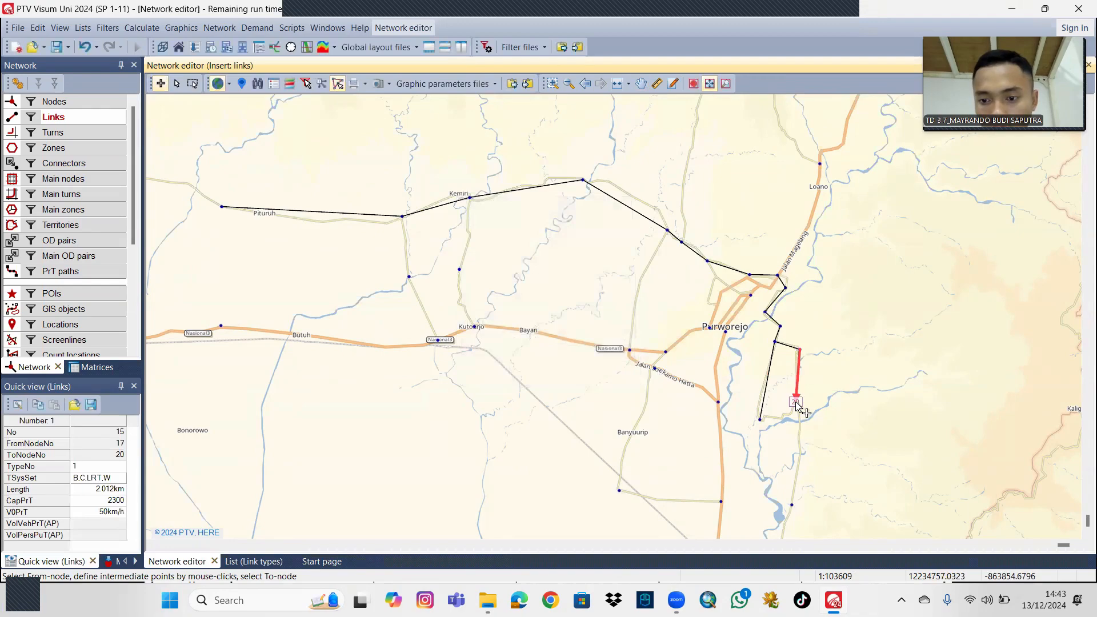
Create Arteri primer 2/2 UD links from node 20 to node 19 and from node 20 to node 21.
left_click(795, 403)
left_click(760, 420)
left_click(565, 374)
left_click(796, 403)
left_click(792, 506)
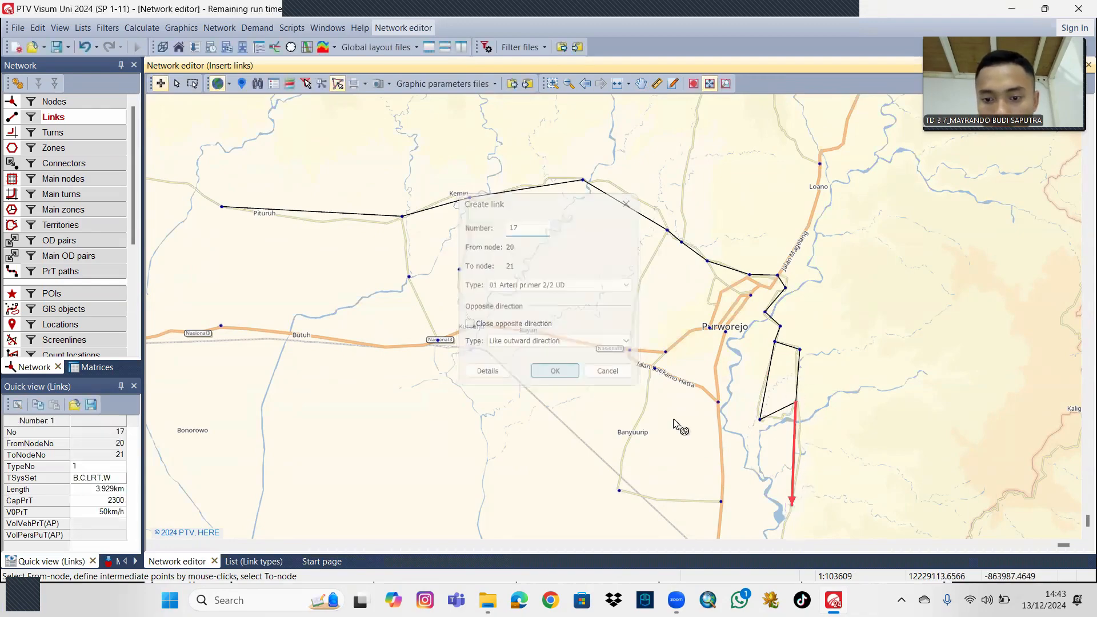
key("Return")
Create Arteri primer 2/2 UD links through Banyuurip from node 22 to 23, 23 to 24 and 24 to 26.
left_click(721, 494)
left_click(620, 484)
left_click(580, 372)
left_click(620, 484)
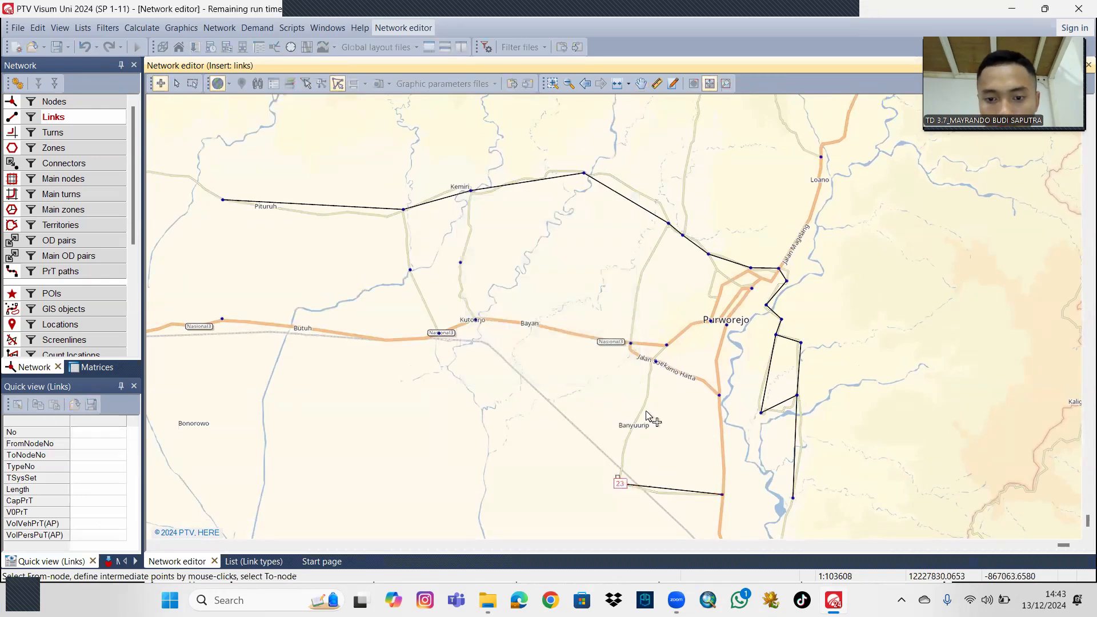
left_click(655, 362)
left_click(555, 372)
left_click(664, 347)
left_click(554, 373)
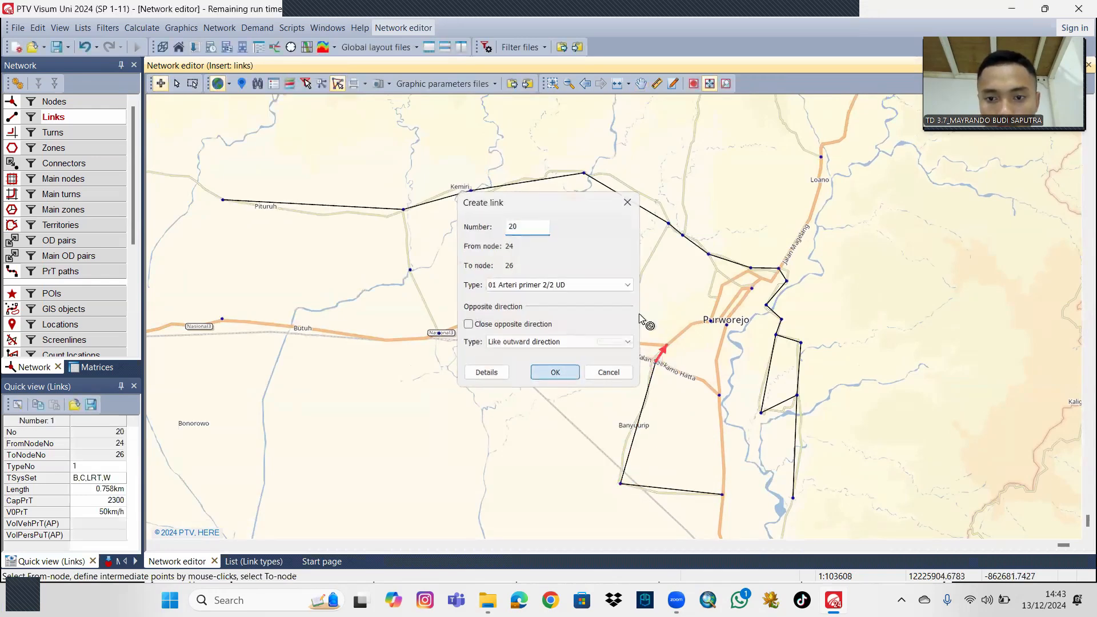
Create an Arteri primer 2/2 UD link from the northern road's junction northwest of Purworejo south to node 27.
left_click(669, 223)
left_click(631, 344)
left_click(555, 373)
Create Arteri primer 2/2 UD links from node 28 at Kutoarjo to node 31 and from node 31 to the Kemiri node.
left_click(475, 320)
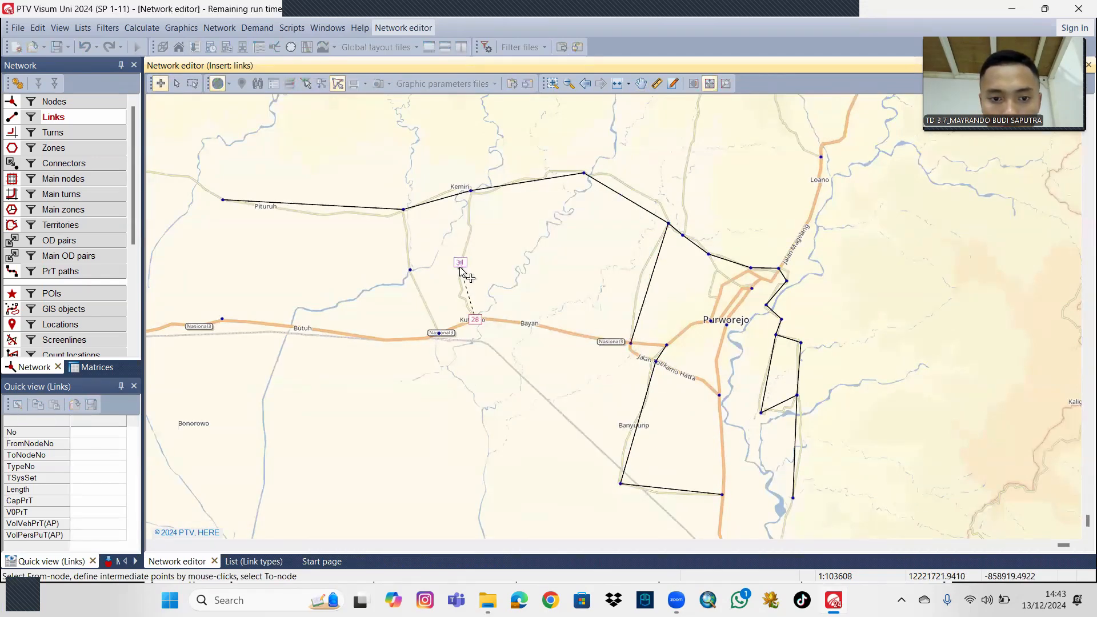
left_click(461, 263)
left_click(554, 373)
left_click(461, 263)
left_click(471, 190)
key("Return")
Create Arteri primer 2/2 UD links from node 29 to node 30 and from node 30 to node 2.
left_click(439, 333)
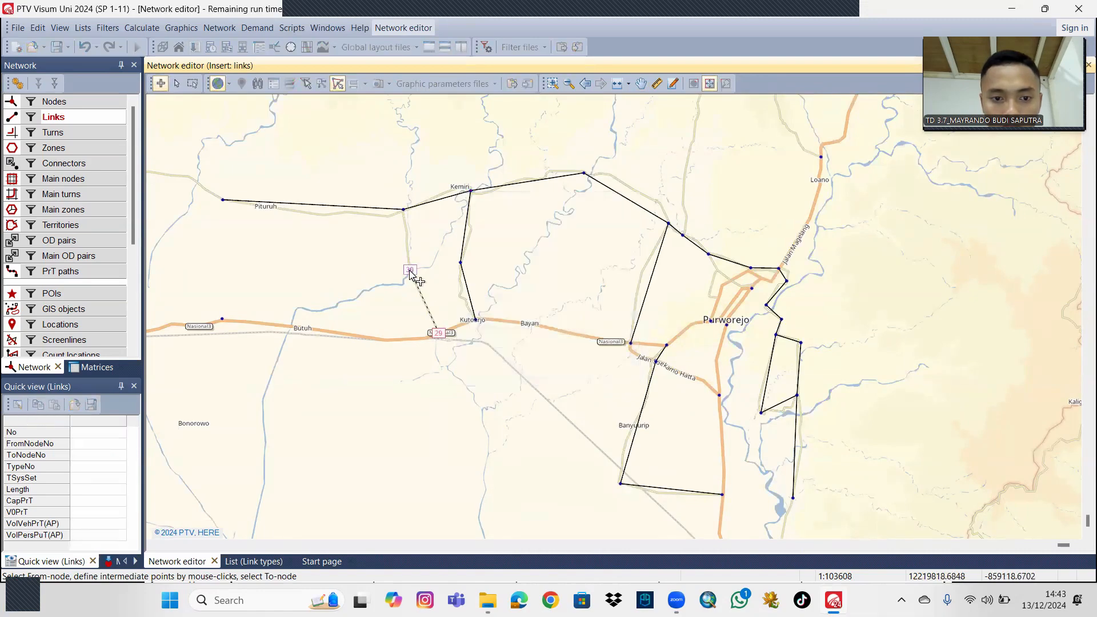
left_click(410, 270)
key("Return")
left_click(410, 270)
left_click(404, 210)
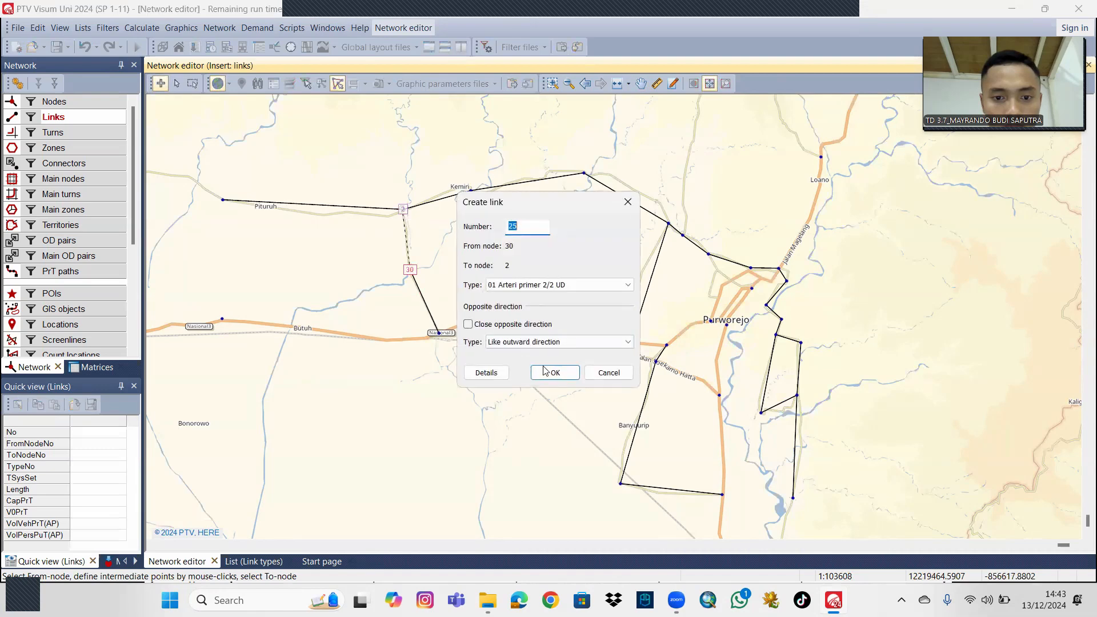
key("Return")
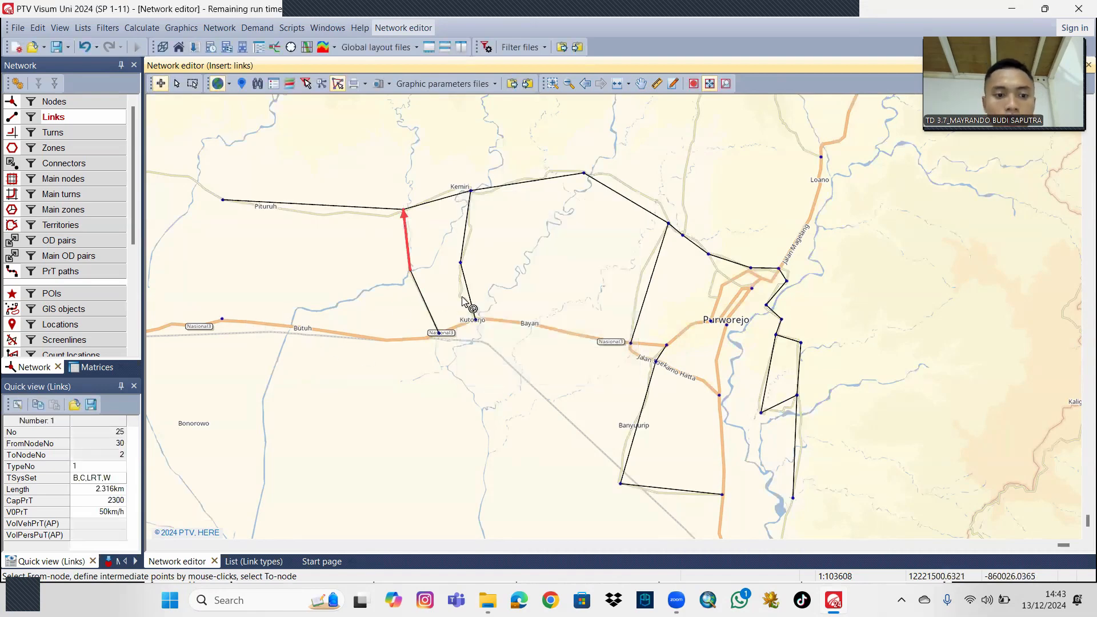
Create links of type 02 Arteri primer 4/2 along the Butuh road from node 32 to 29 and from node 29 to 28.
left_click_drag(573, 283, 558, 287)
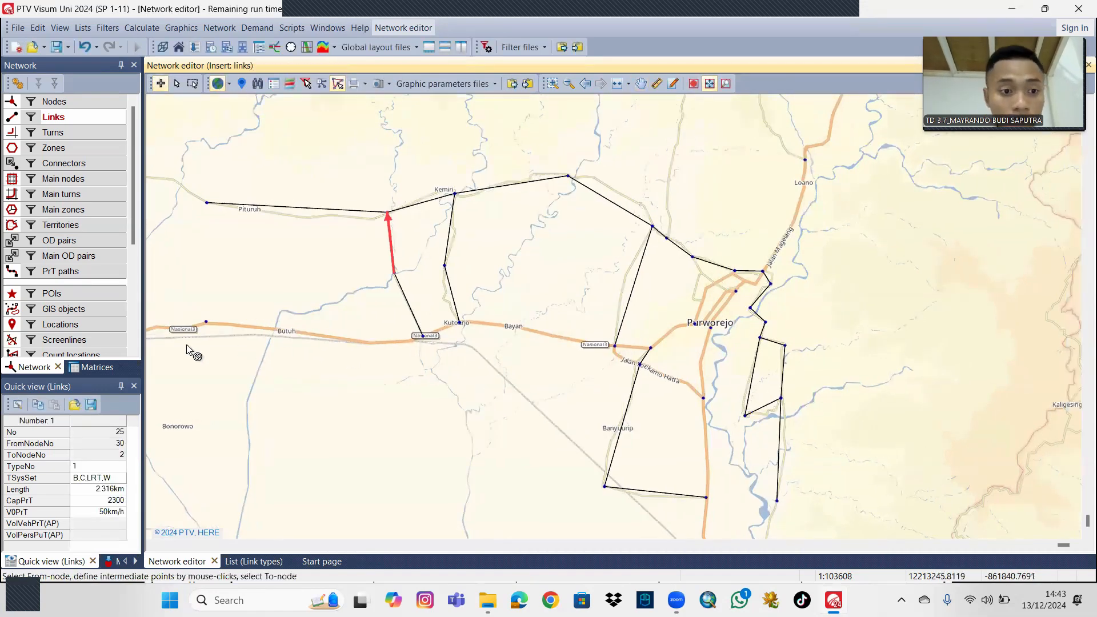
left_click(206, 322)
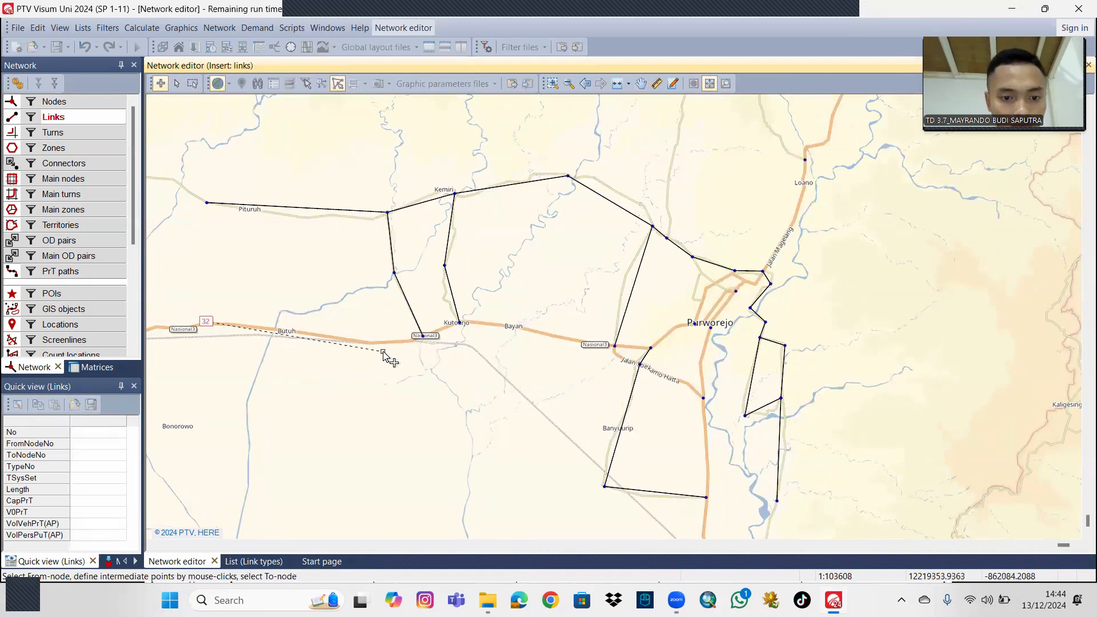
left_click(423, 341)
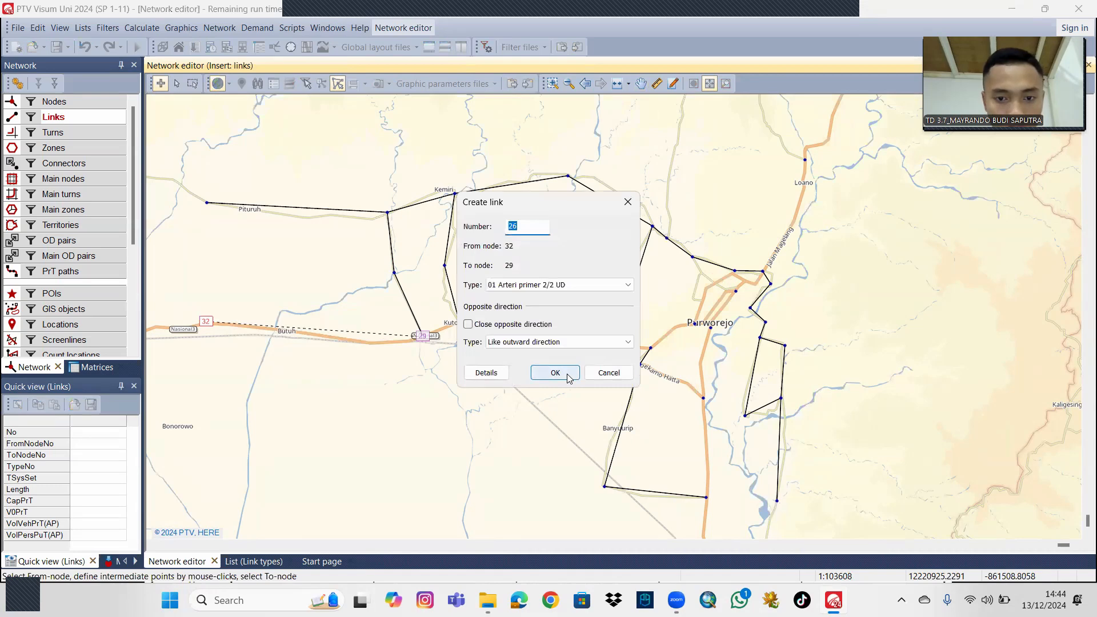
left_click(570, 285)
left_click(570, 307)
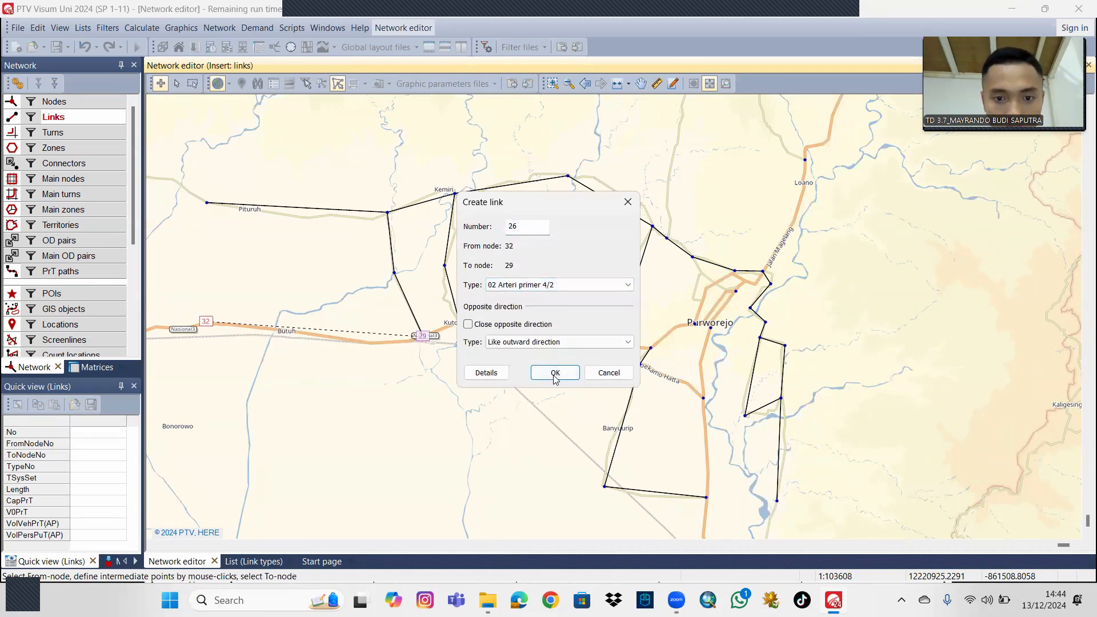
left_click(555, 372)
left_click(422, 336)
left_click(460, 323)
left_click(555, 373)
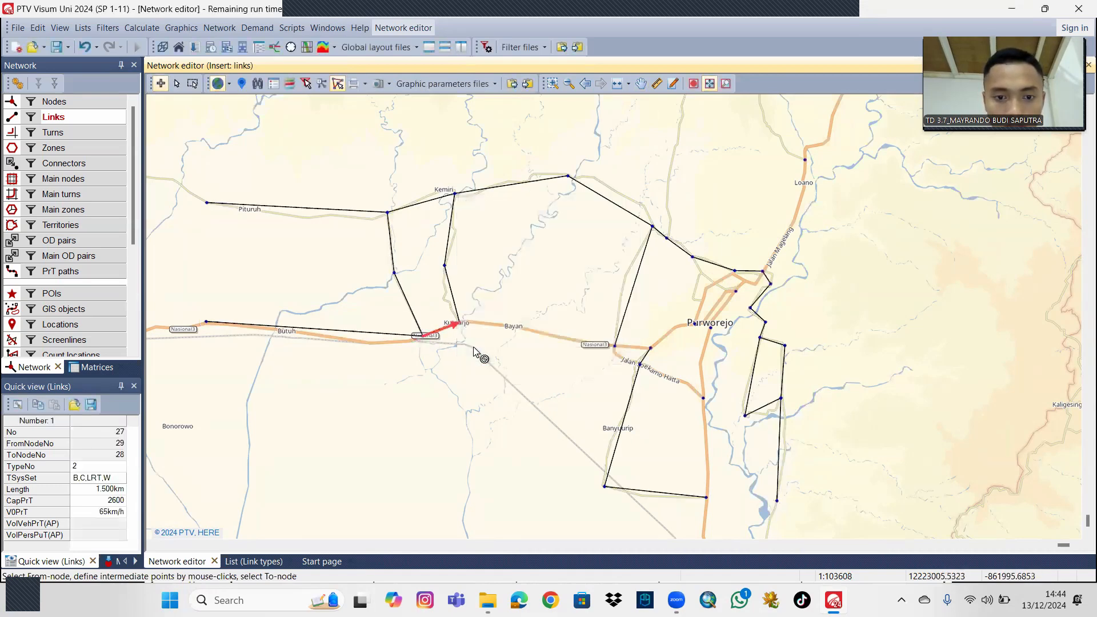
Extend the national road east with Arteri primer 4/2 links from node 28 to 27 and from node 27 to 26.
left_click(460, 324)
left_click(614, 347)
left_click(564, 375)
left_click(615, 347)
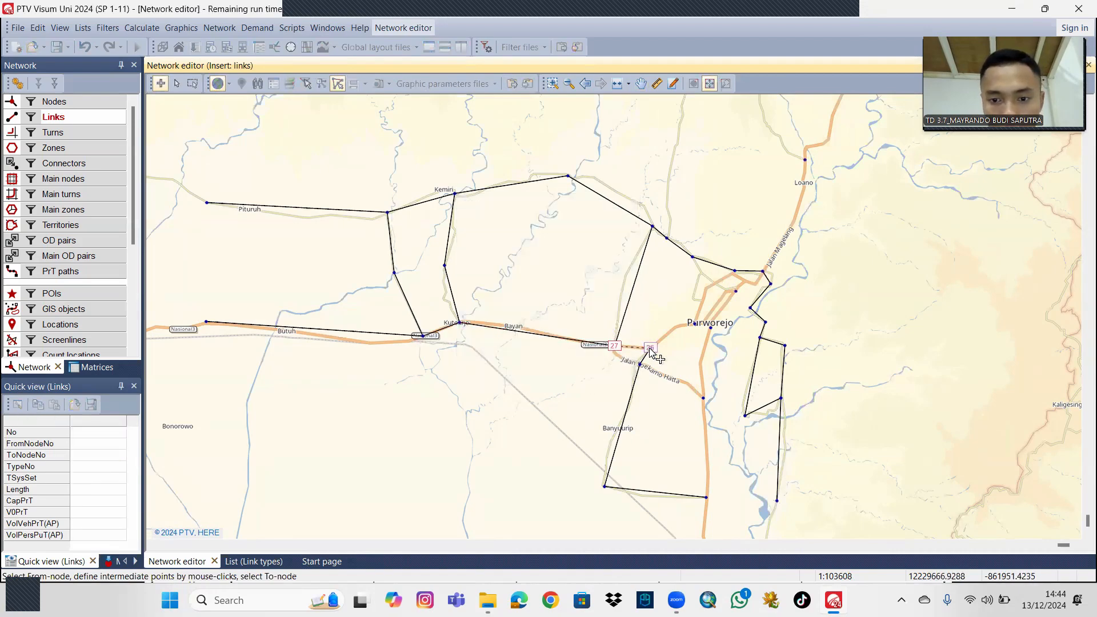
left_click(650, 348)
left_click(565, 374)
Create Arteri primer 4/2 links from node 27 to node 24 and from node 24 to node 25.
left_click(614, 347)
left_click(640, 364)
left_click(554, 372)
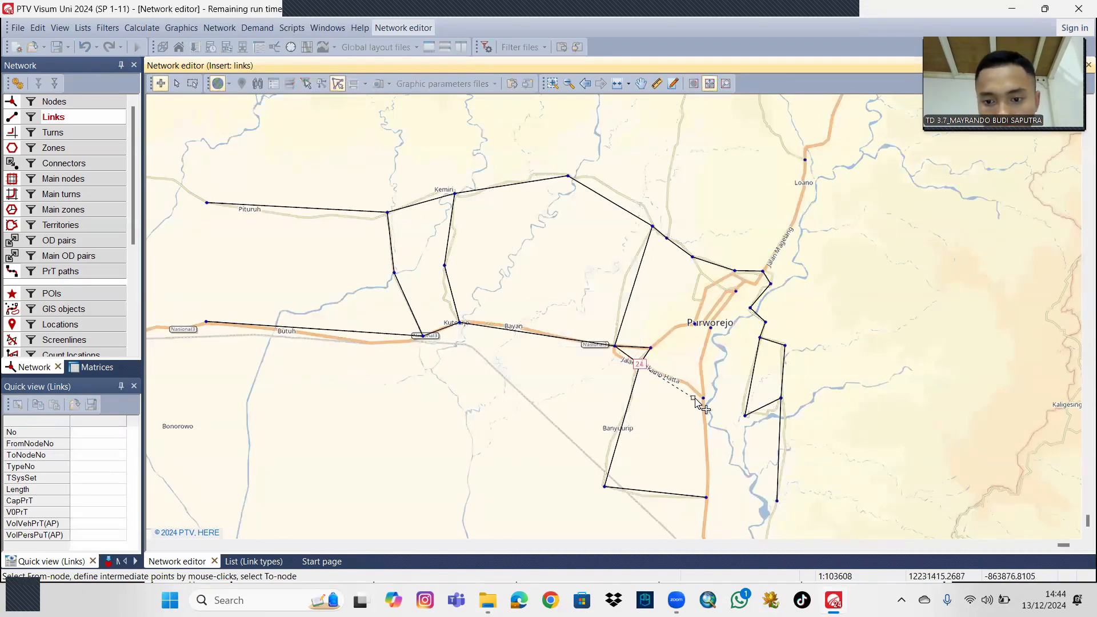
left_click(639, 365)
left_click(703, 397)
left_click(555, 372)
Create Arteri primer 4/2 links into central Purworejo from node 26 to node 11 and from node 11 to node 12.
left_click(650, 348)
left_click(694, 323)
left_click(555, 373)
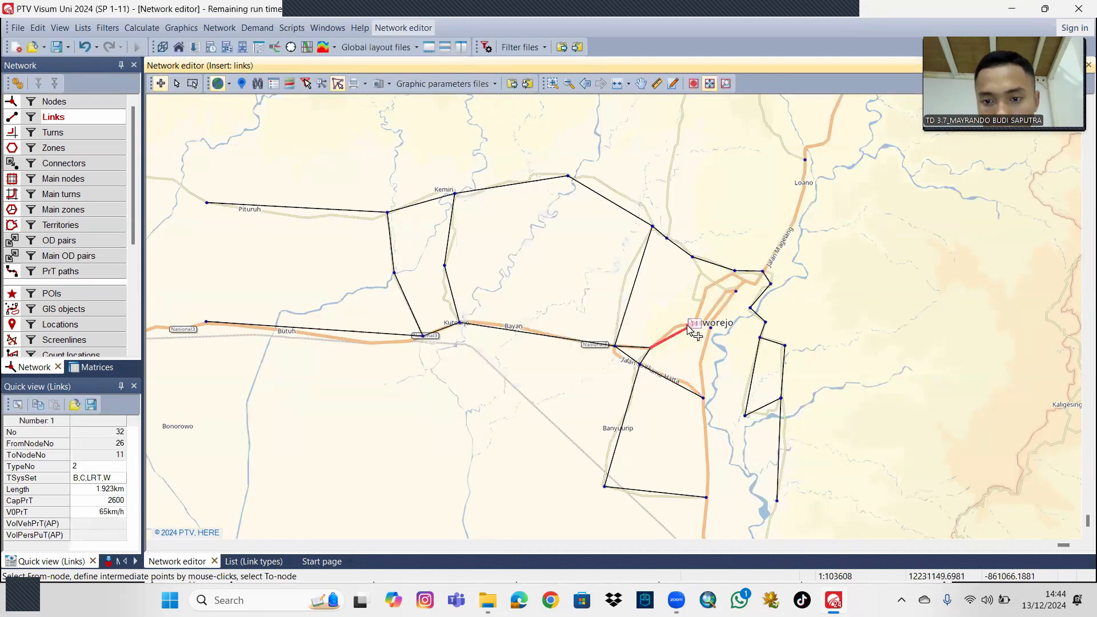
left_click(695, 322)
left_click(710, 327)
left_click(555, 373)
Create Arteri primer 4/2 links from node 12 to node 10 and from node 10 to node 9.
left_click(710, 327)
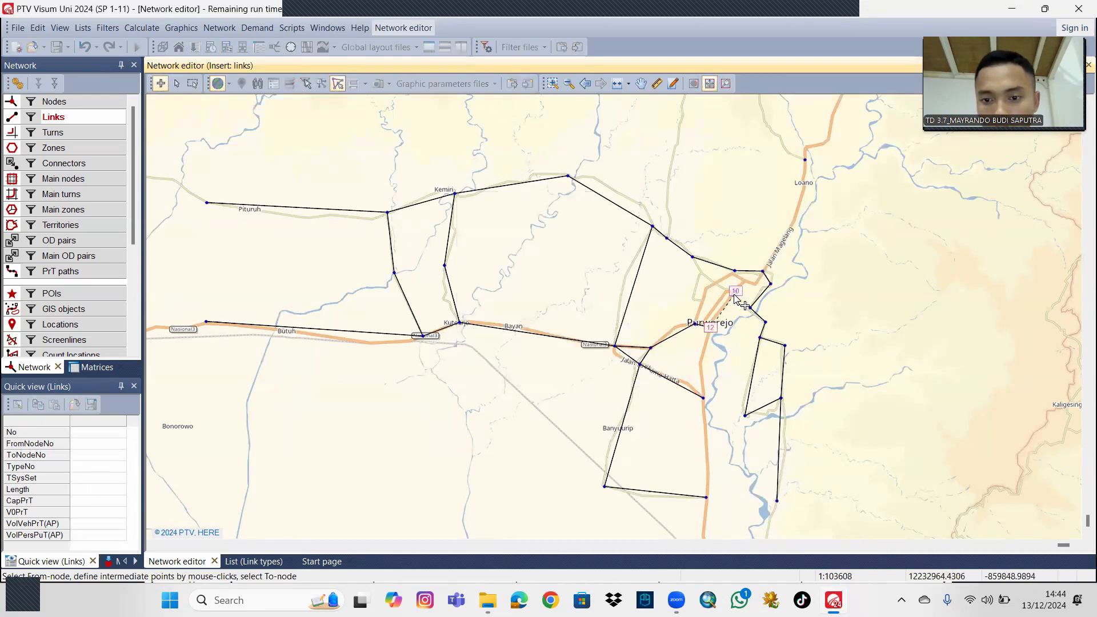
left_click(735, 291)
left_click(554, 373)
left_click(735, 291)
left_click(771, 284)
left_click(555, 373)
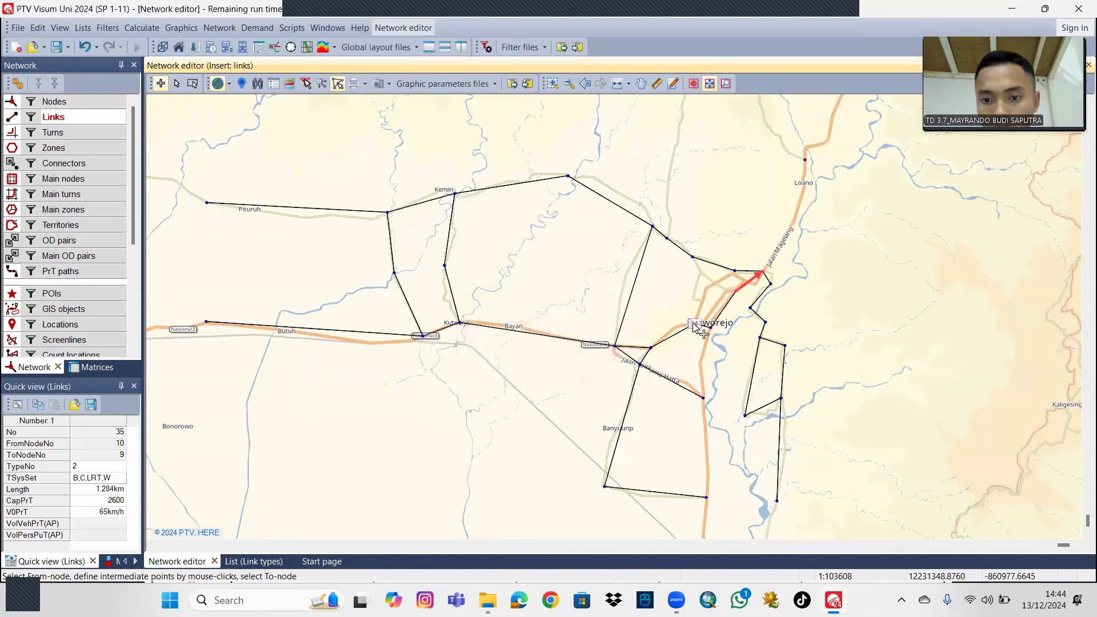
Create Arteri primer 4/2 links from node 11 to the junction just west of node 9, and from node 13 at Loano to node 9.
left_click(694, 323)
left_click(735, 271)
left_click(554, 373)
left_click(805, 159)
left_click(764, 272)
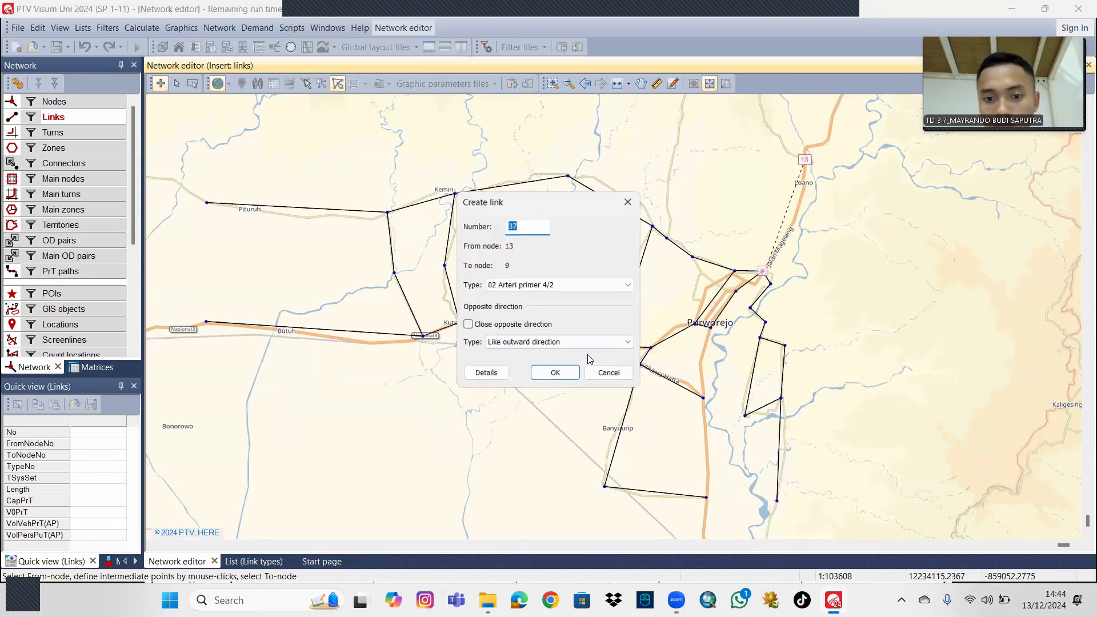
left_click(555, 372)
Create Arteri primer 4/2 links running north from node 22 to node 25 and from node 25 to node 12.
left_click(706, 497)
left_click(703, 398)
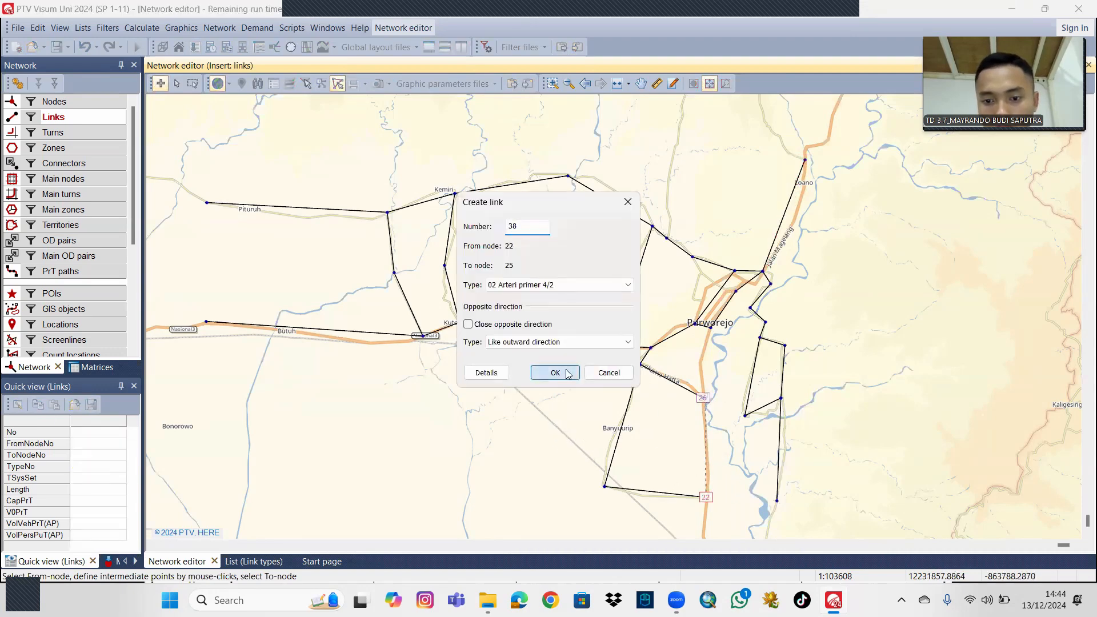
left_click(556, 372)
left_click(710, 328)
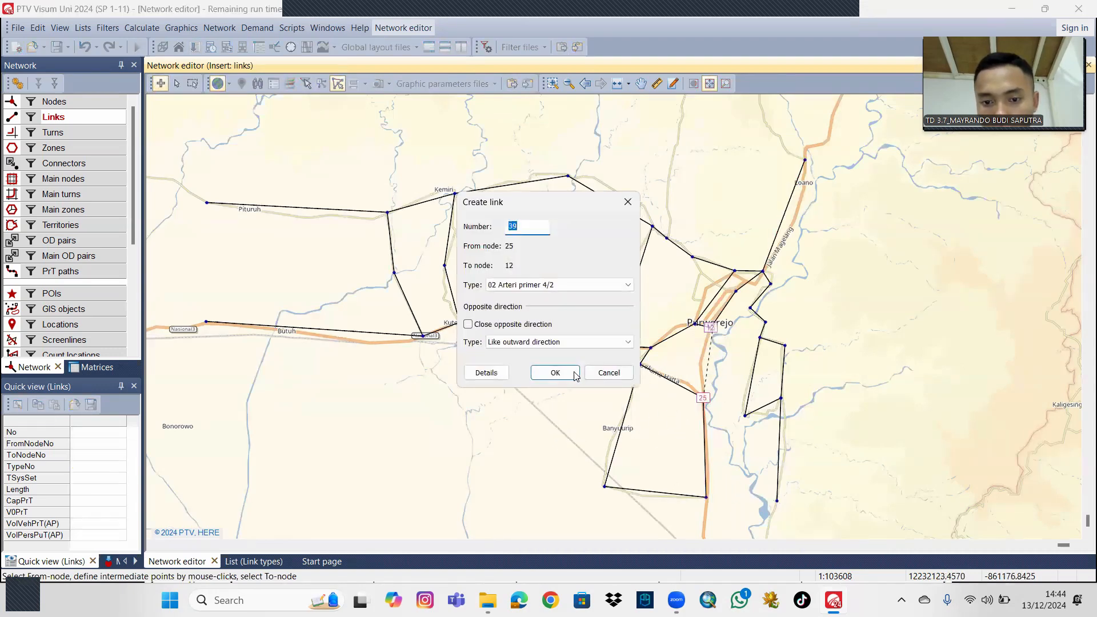
left_click(555, 372)
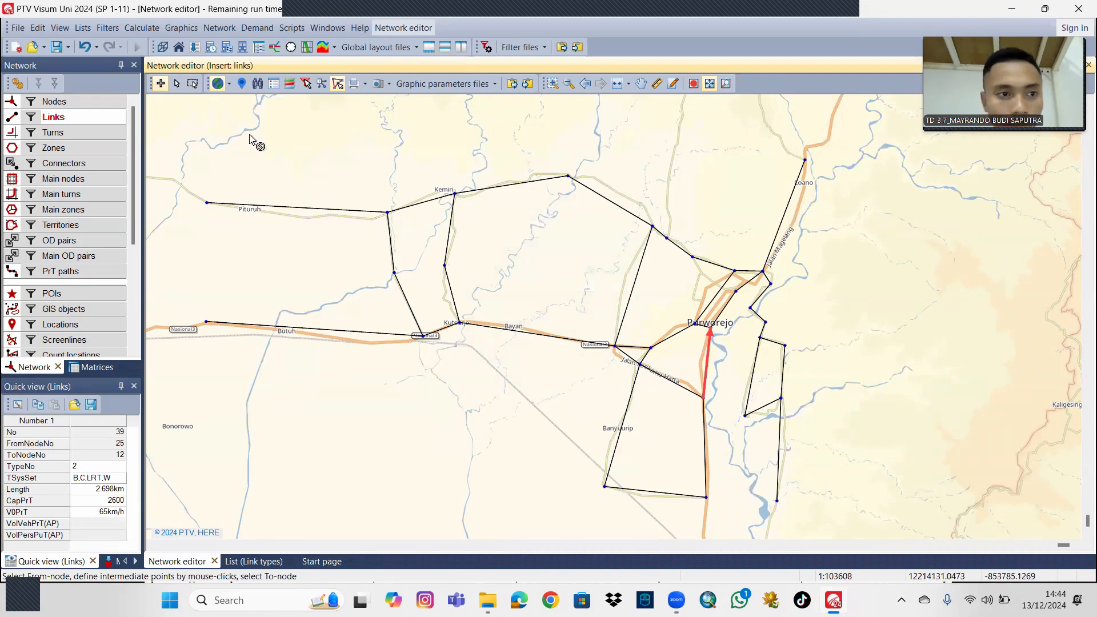
Switch to editing links, view the properties of the link from node 24 to node 25, and close them without changes.
left_click(178, 84)
double_click(680, 379)
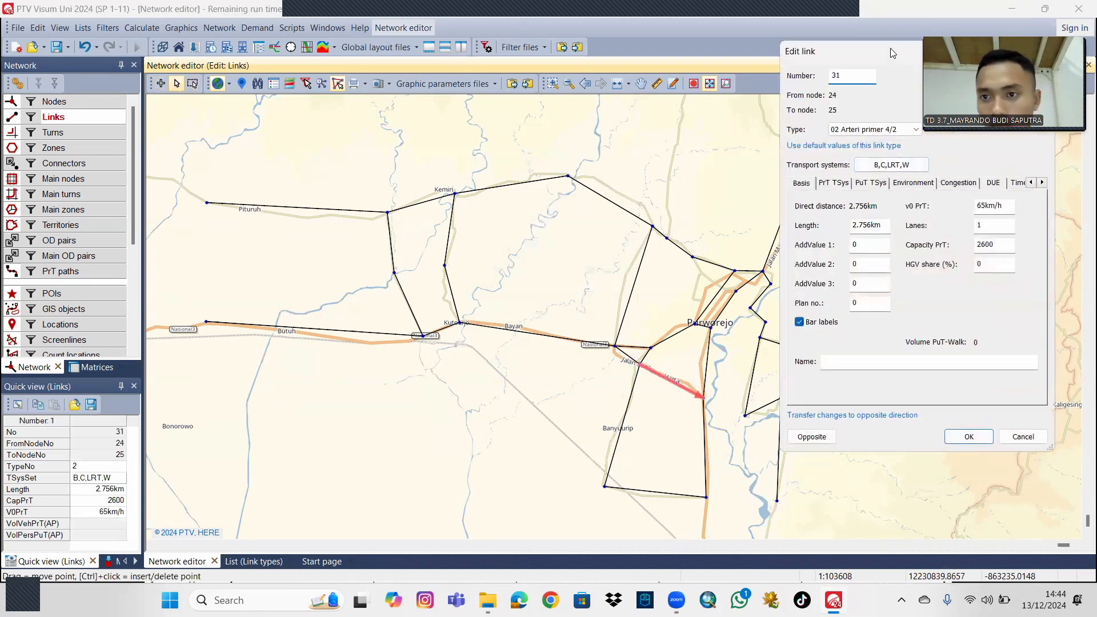
left_click_drag(879, 62, 692, 126)
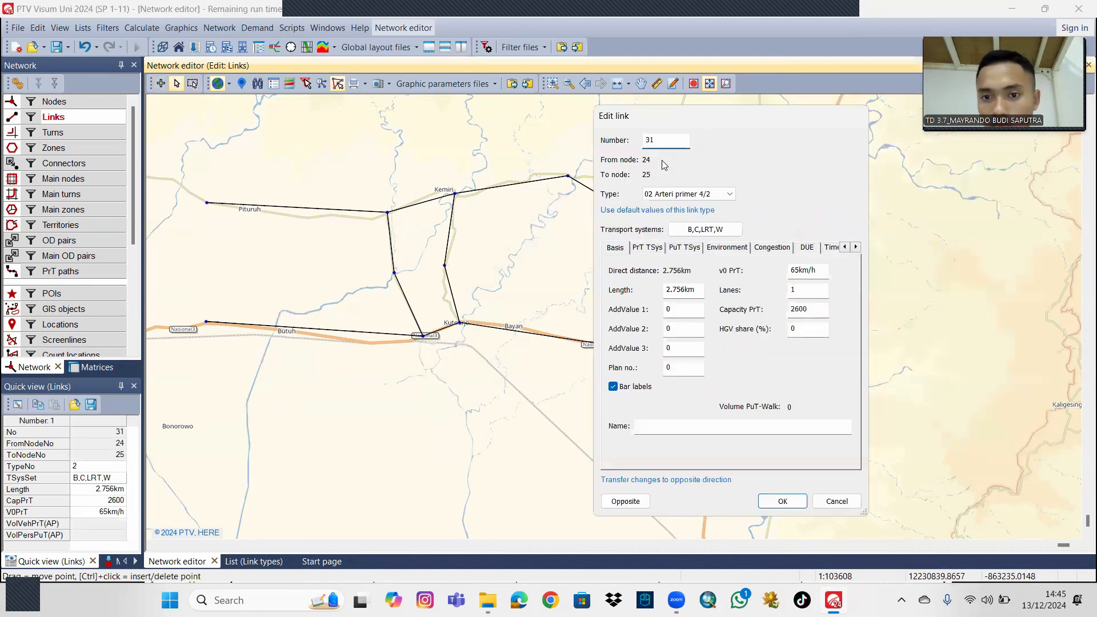
left_click(841, 505)
Examine the overall link network and compare the western links around Pituruh with the roads on the background map.
scroll(863, 324, "down", 2)
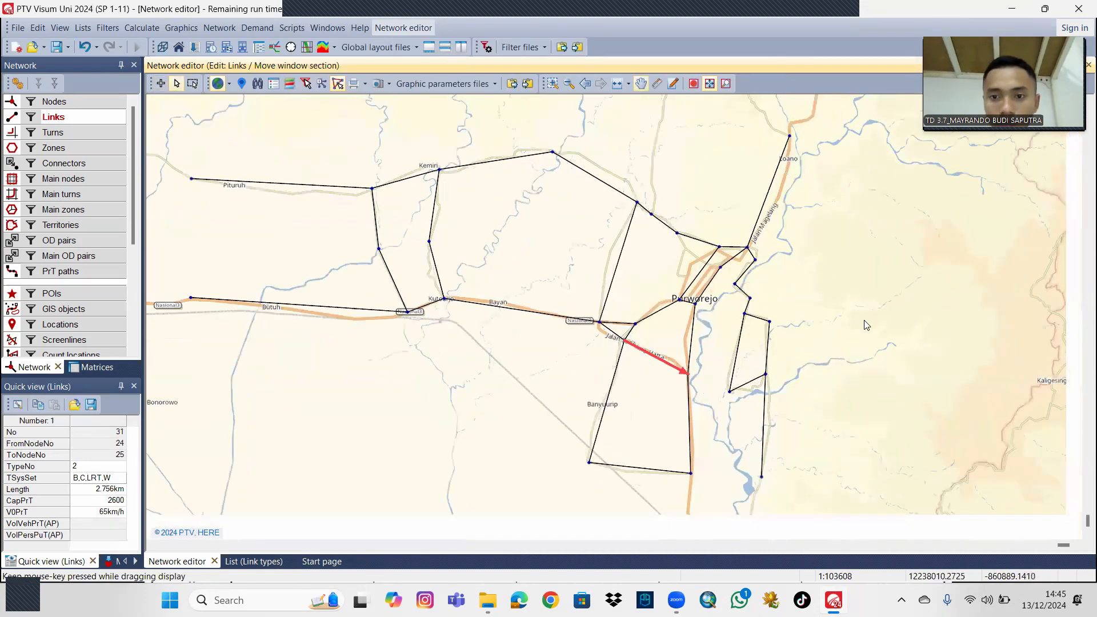
left_click_drag(863, 292, 858, 297)
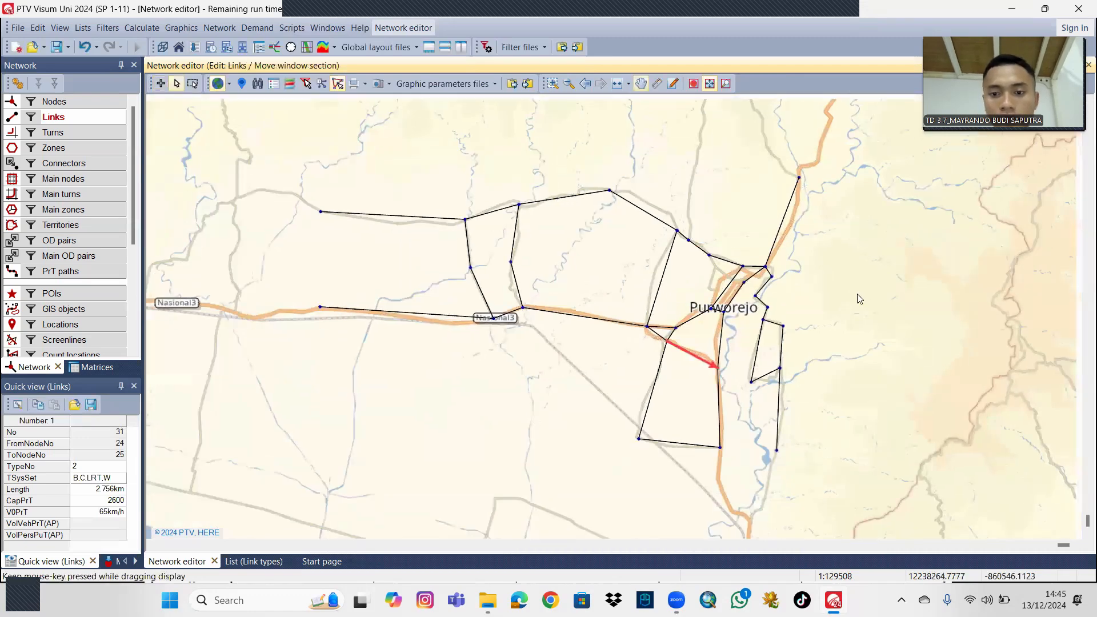
left_click(853, 323)
left_click_drag(840, 287, 863, 296)
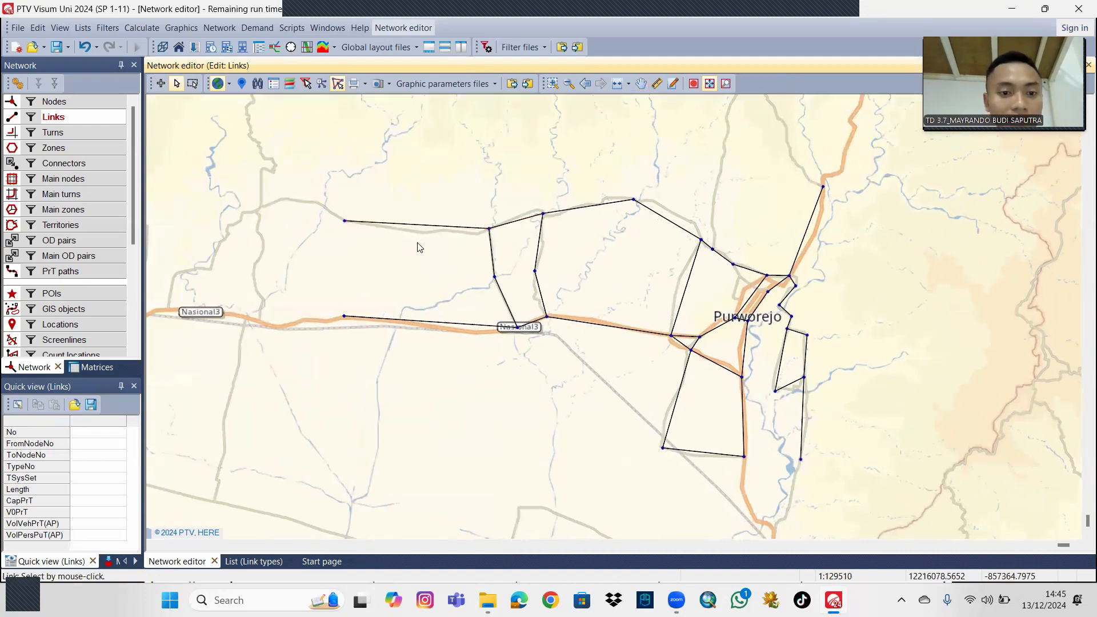
scroll(417, 248, "up", 1)
scroll(416, 248, "up", 2)
scroll(416, 248, "up", 1)
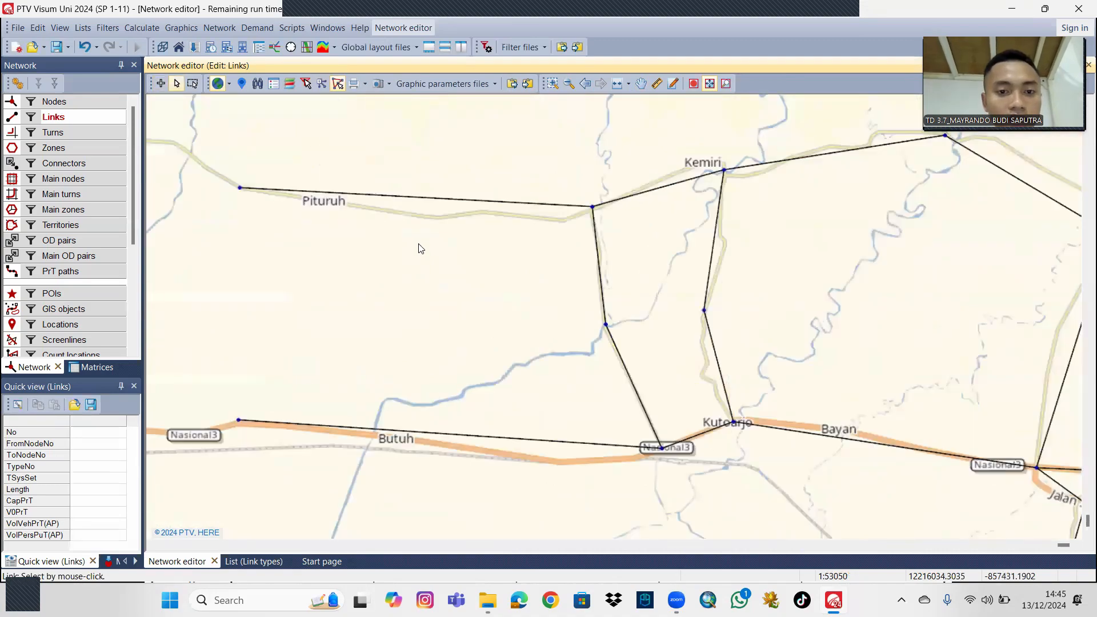
left_click_drag(416, 247, 421, 264)
left_click_drag(423, 224, 424, 221)
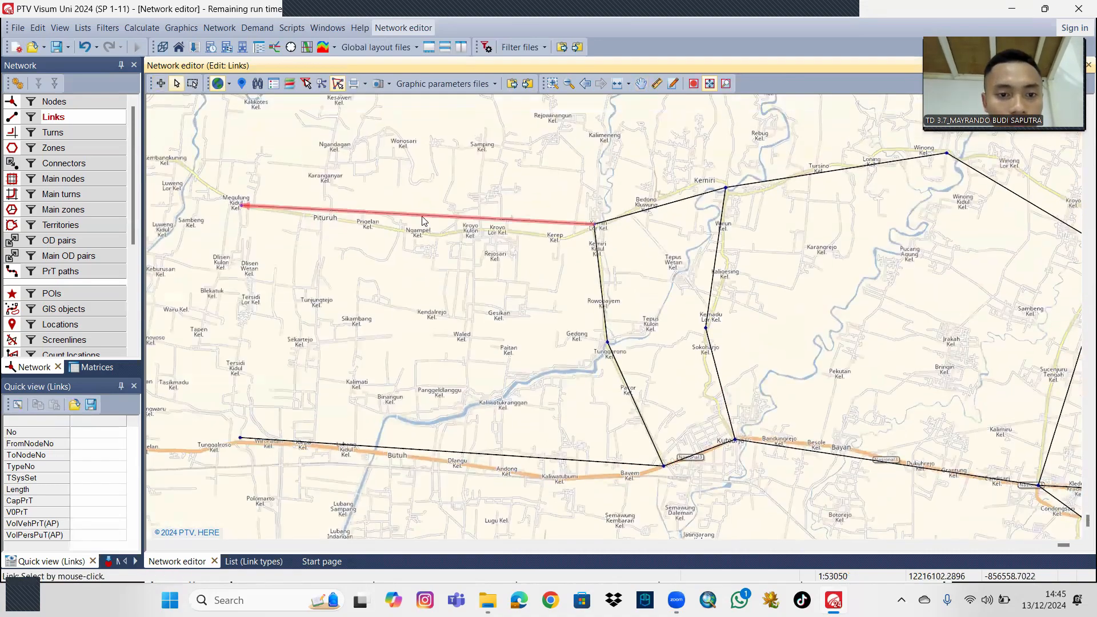
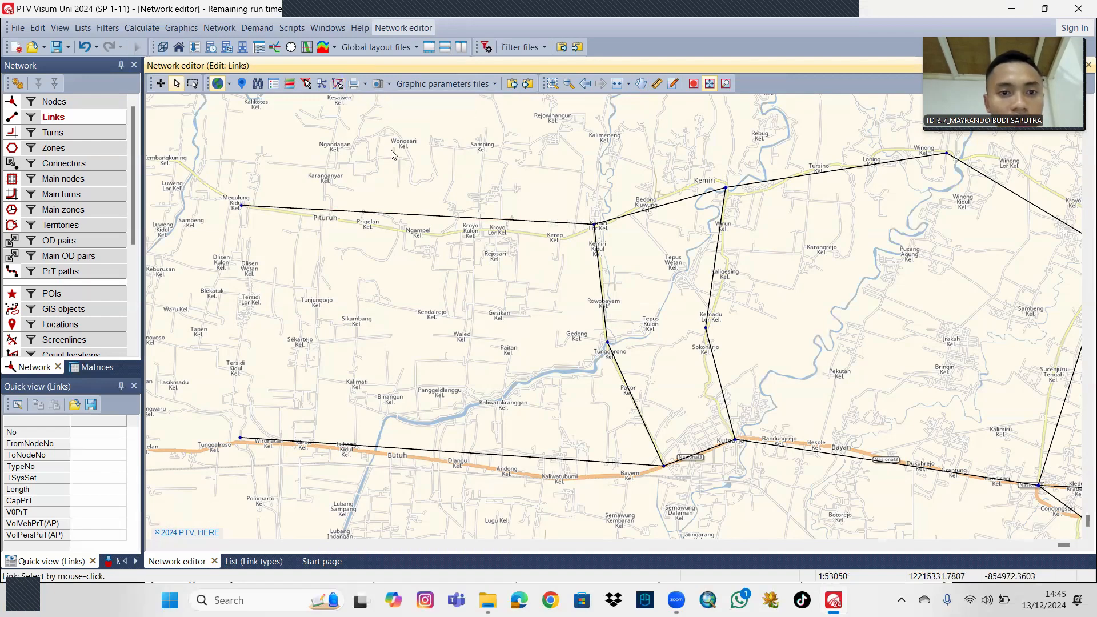
Enable interactive geometry editing and bend the link between nodes 1 and 2 along the road through Ngampel, Kroyo Lor and Kerep.
left_click(339, 84)
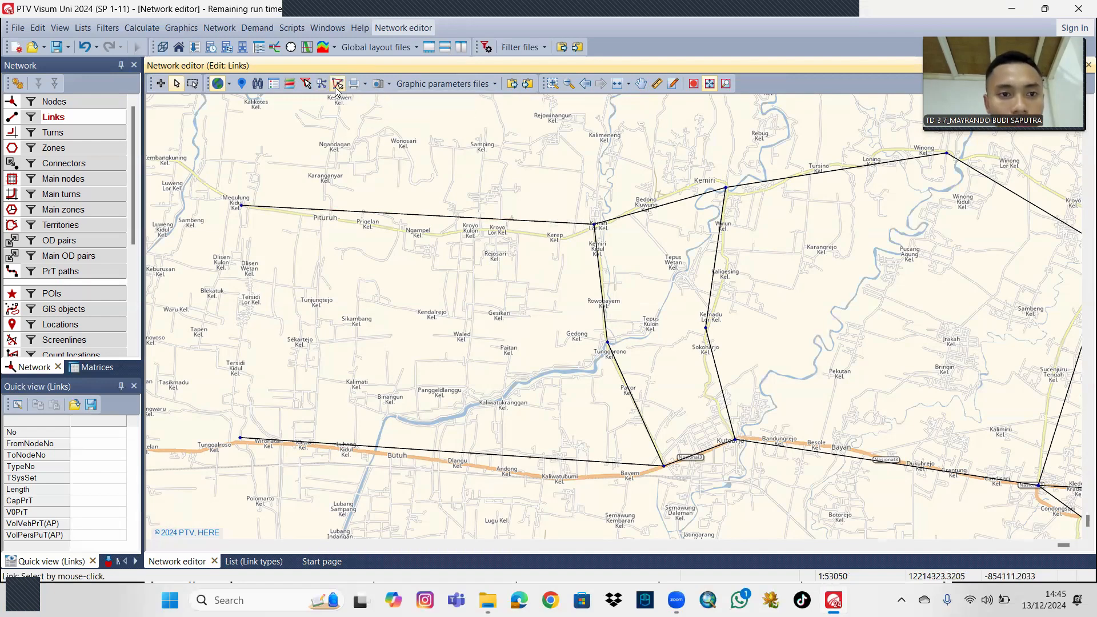
left_click(424, 218)
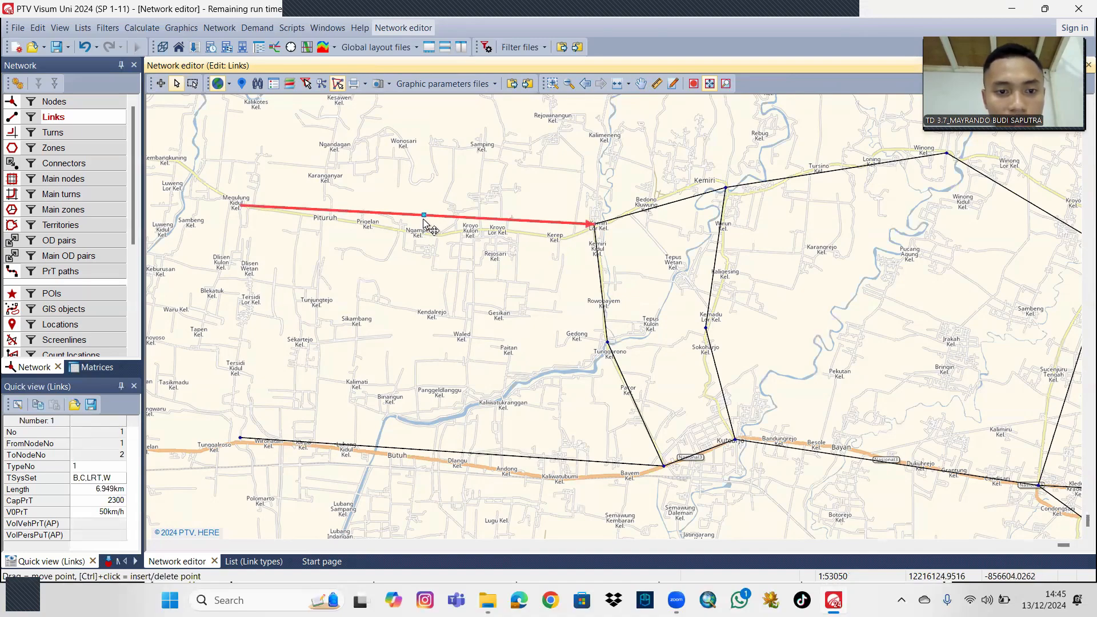
left_click_drag(423, 216, 424, 234)
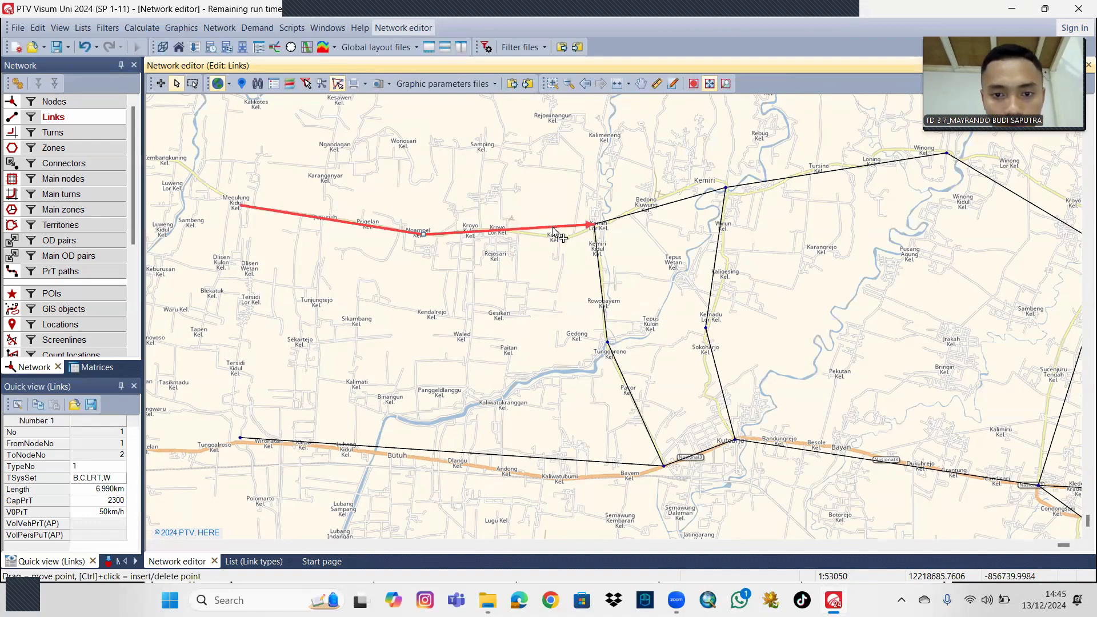
right_click(552, 229)
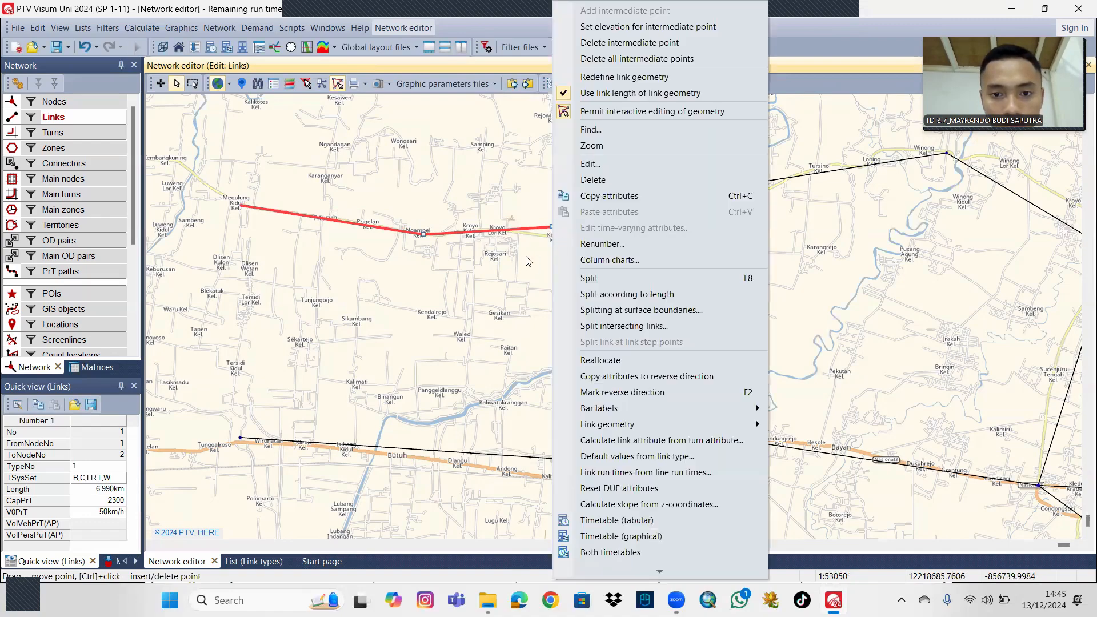
key("F2")
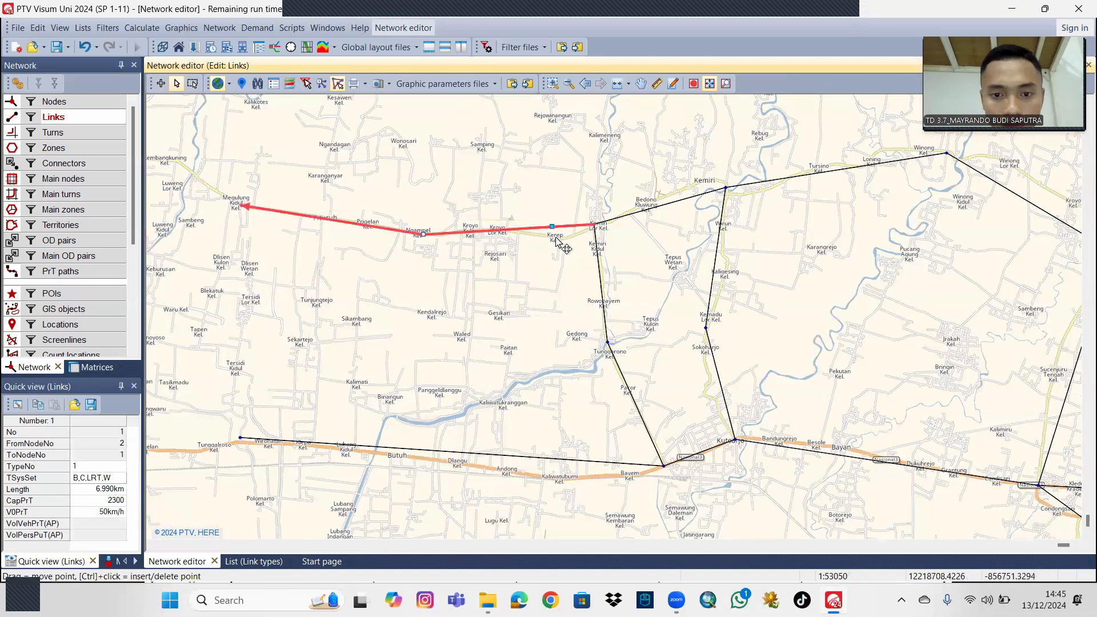
left_click_drag(557, 240, 564, 238)
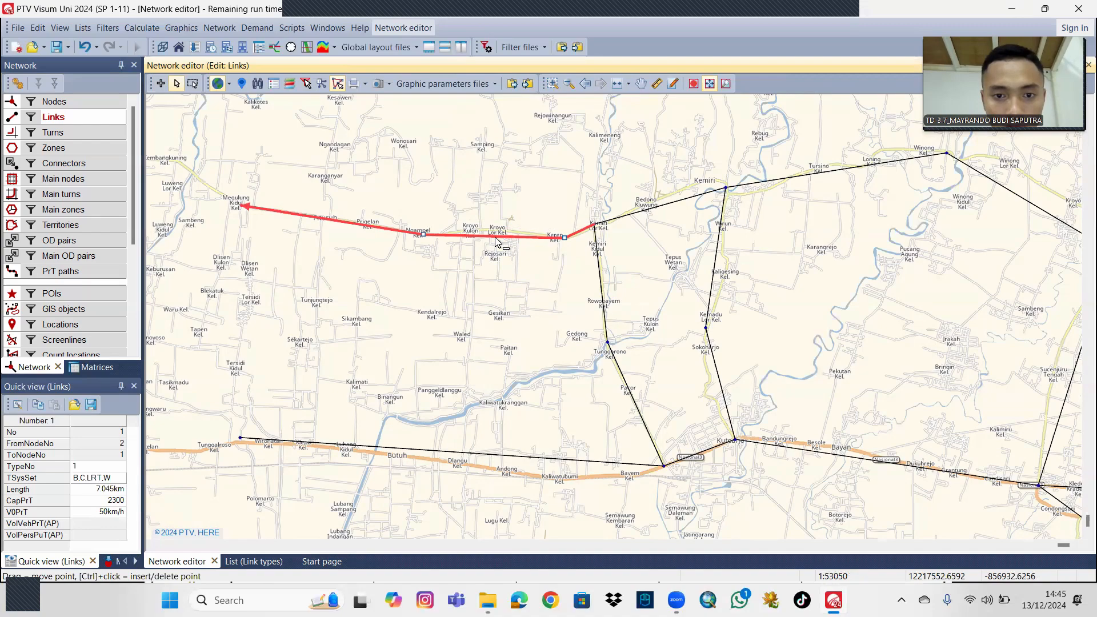
left_click_drag(499, 234, 496, 229)
Add an intermediate point at Kemiri to the link from node 3 to node 2 so it follows the road.
left_click_drag(660, 242, 577, 253)
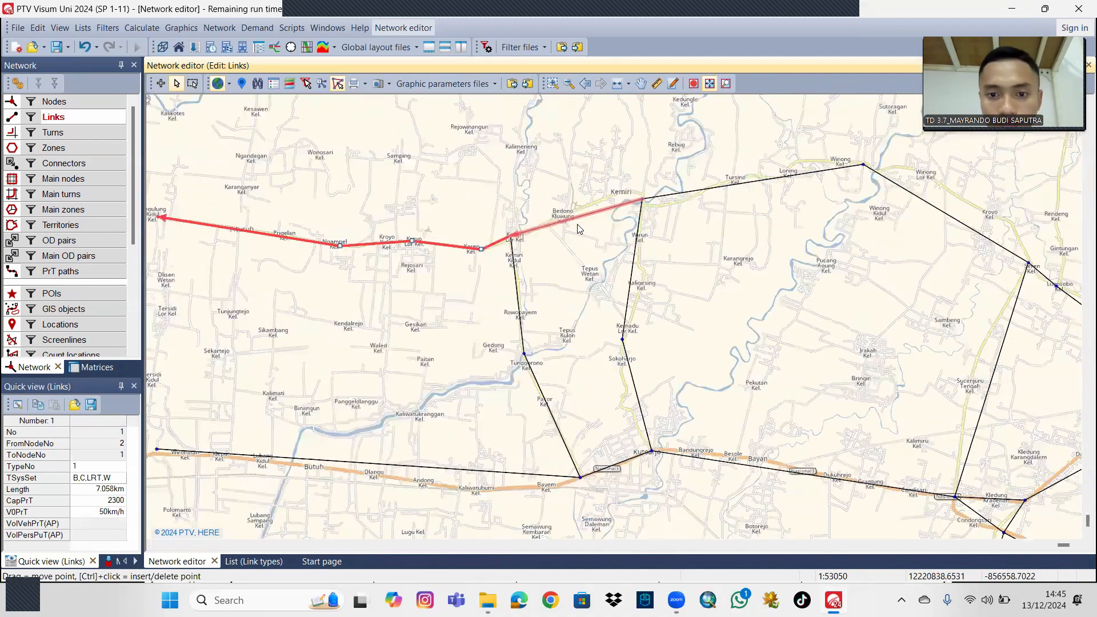
left_click(584, 221)
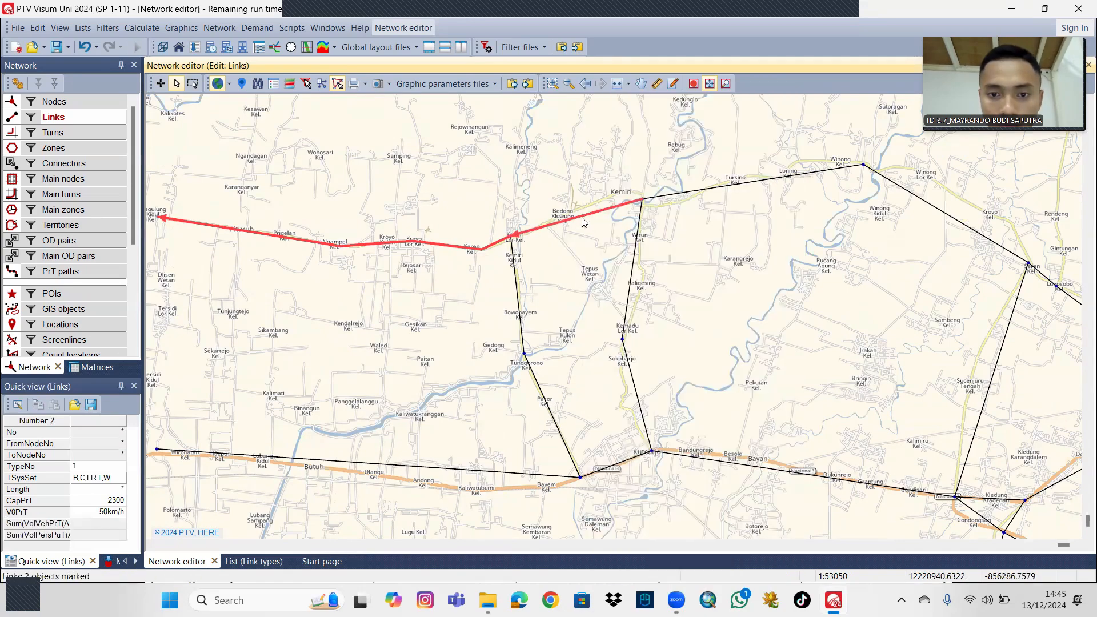
left_click(590, 216)
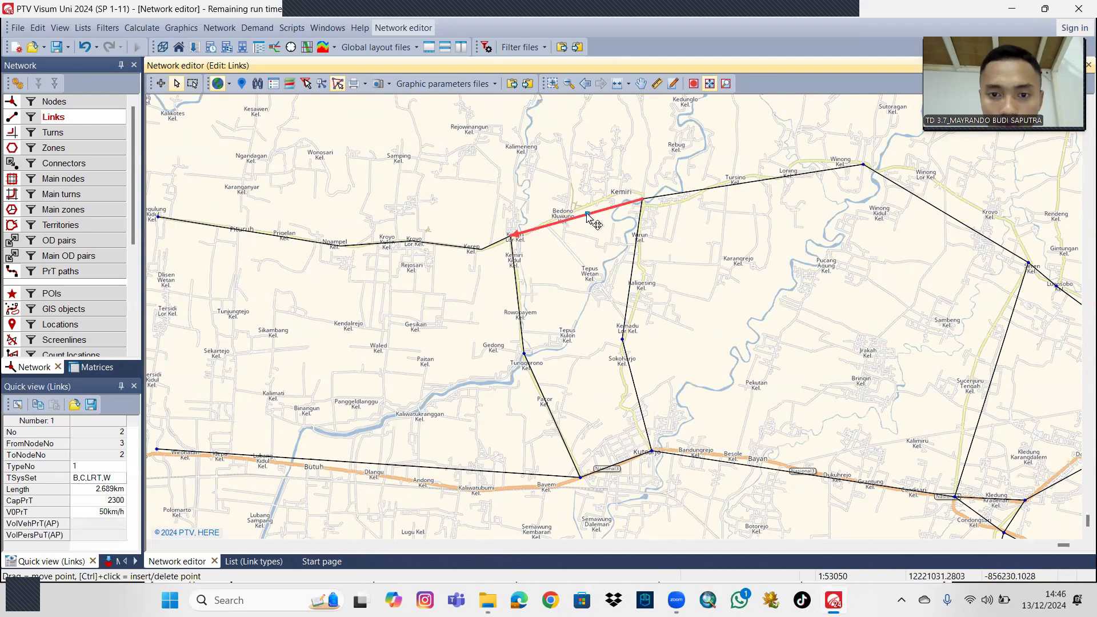
left_click_drag(590, 216, 623, 189)
left_click(620, 202, "ctrl")
Shape the link from node 4 to node 3 with intermediate points following the road through Tursino, Loning and Winong.
left_click(696, 190, "ctrl")
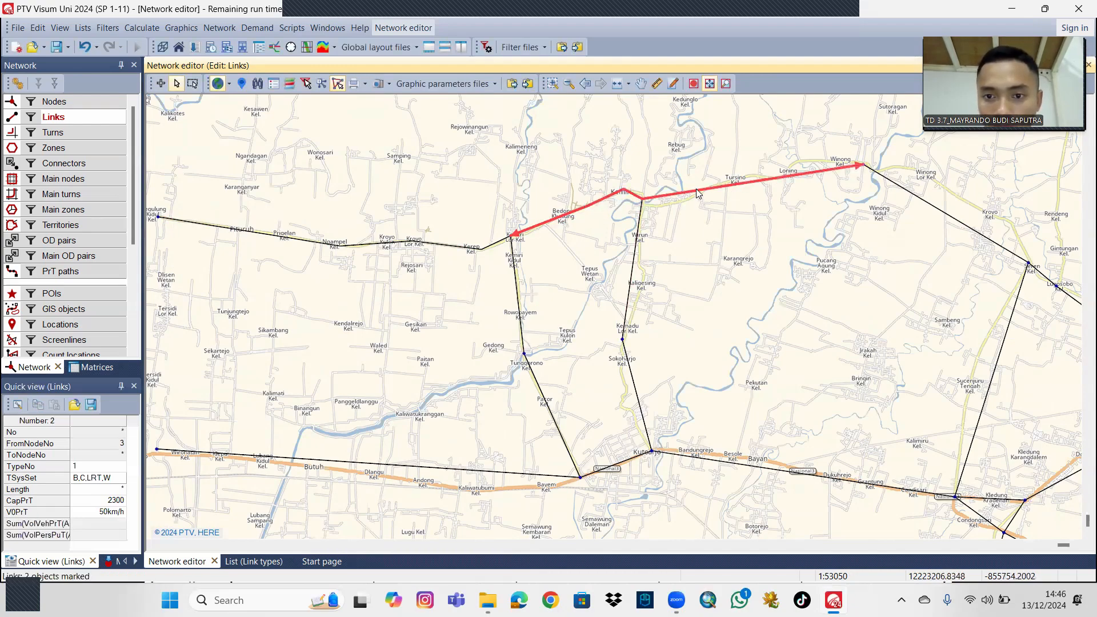
left_click(701, 202)
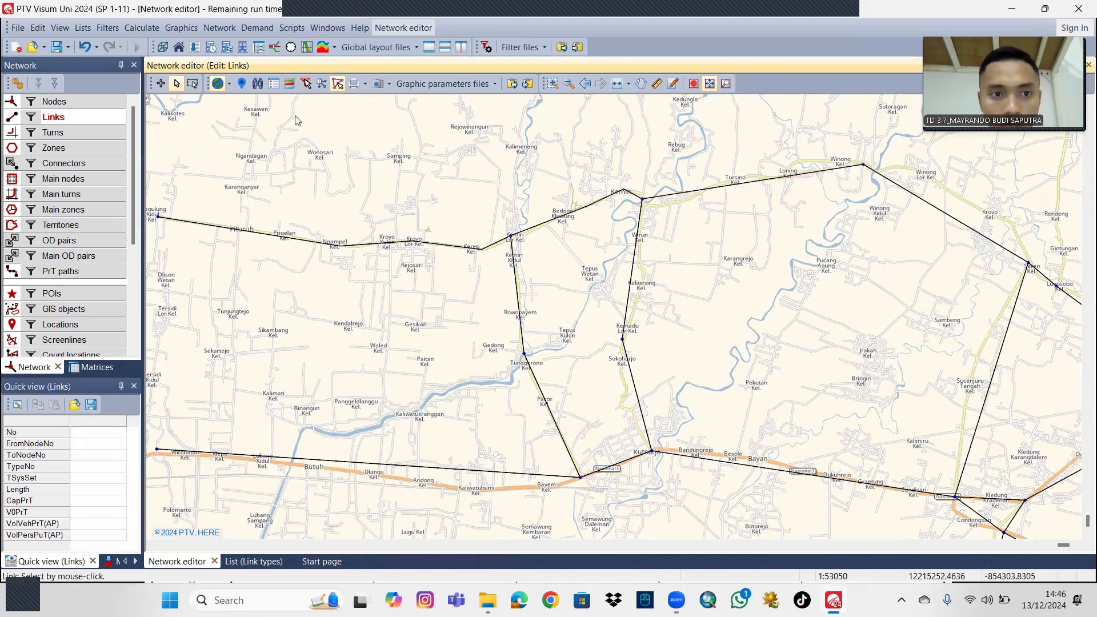
left_click(697, 195)
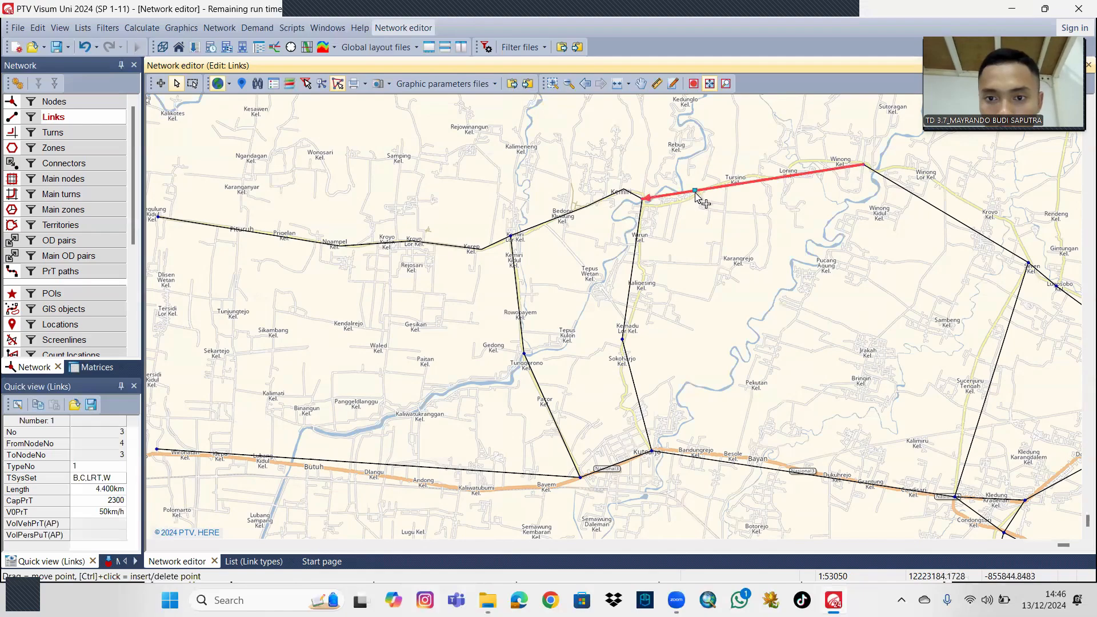
left_click_drag(694, 192, 666, 204)
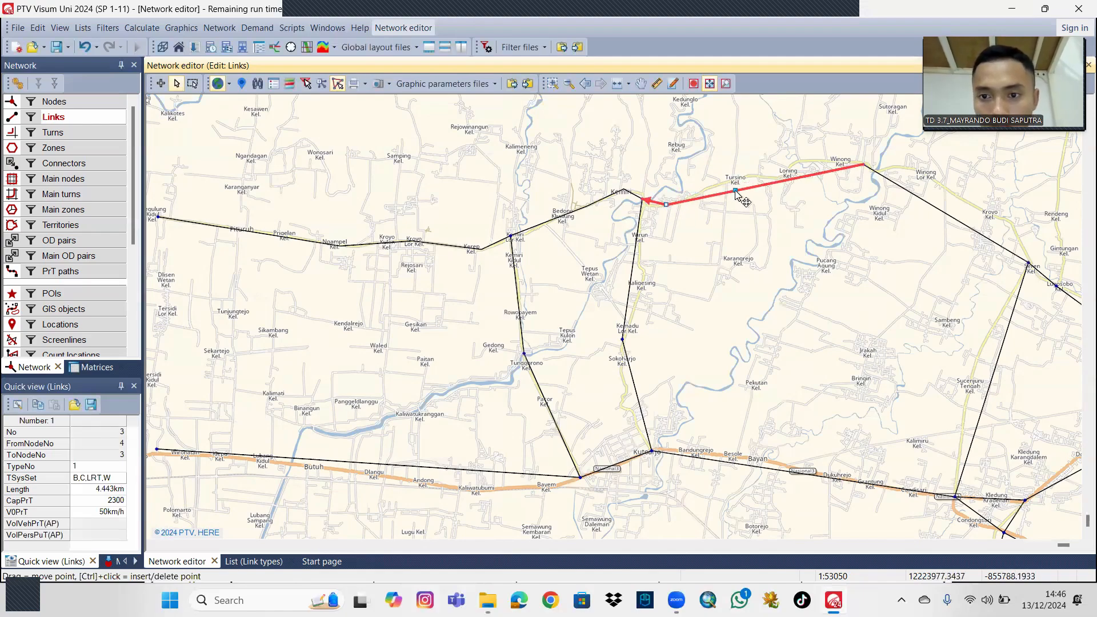
left_click_drag(736, 190, 732, 178)
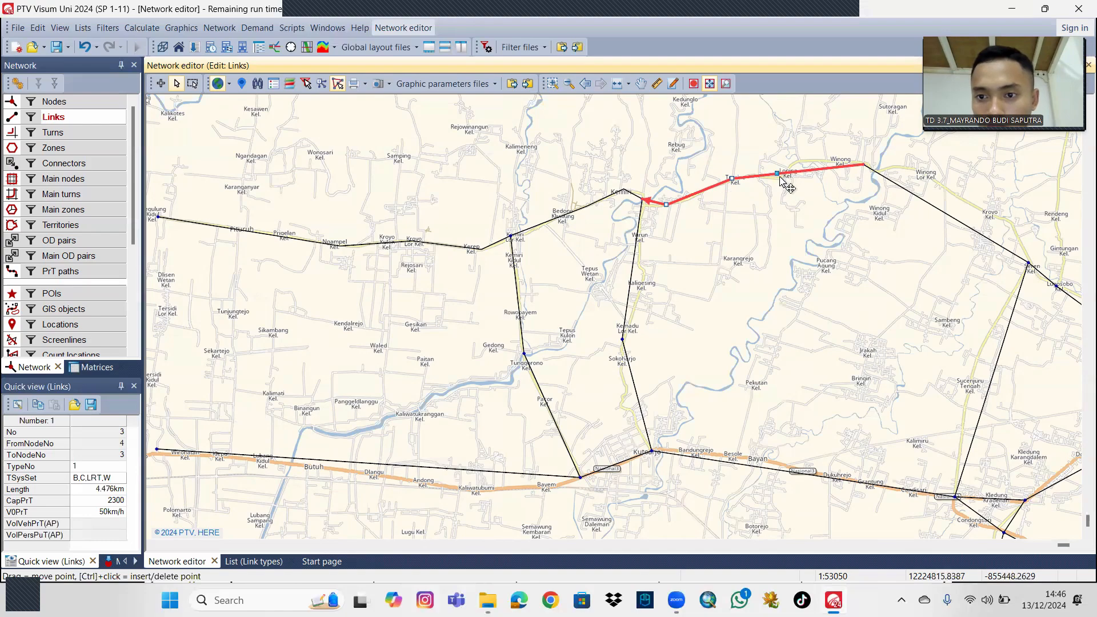
left_click_drag(781, 176, 812, 158)
Bend the link between nodes 4 and 5 along the road from Winong through Kroyo to Seren.
left_click_drag(853, 184, 658, 174)
left_click(652, 199)
left_click_drag(708, 232, 747, 224)
Shape the link between nodes 5 and 27 with three intermediate points following the road past Sucenjuru Tengah.
left_click_drag(729, 378, 693, 364)
left_click(693, 364)
left_click(706, 327, "ctrl")
left_click(683, 403, "ctrl")
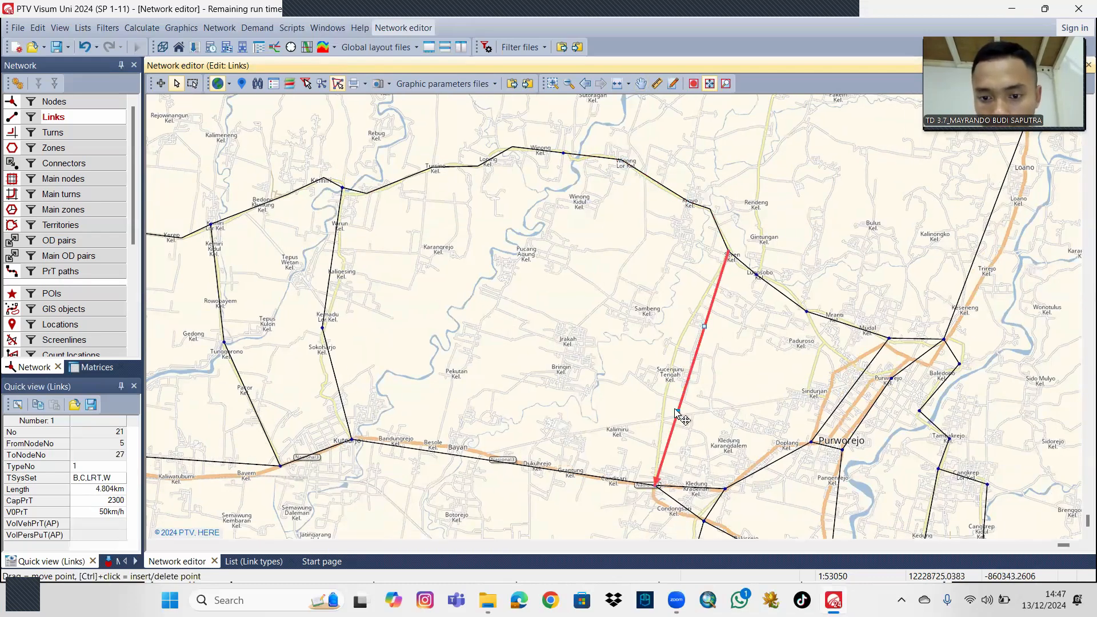
left_click_drag(678, 407, 663, 405)
left_click_drag(704, 326, 690, 319)
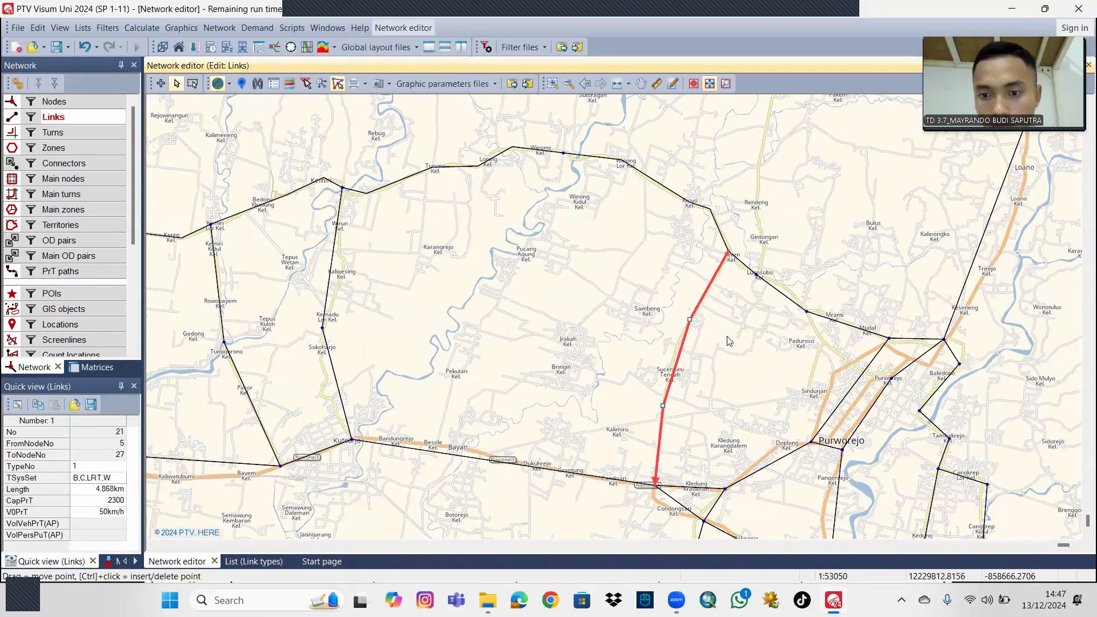
left_click(688, 361)
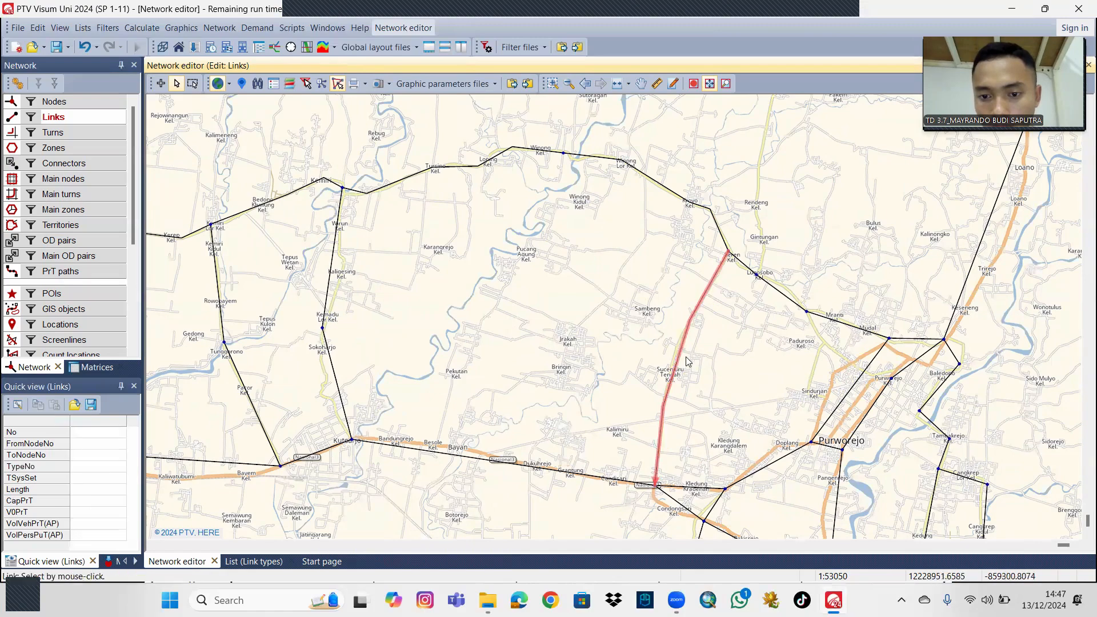
left_click(675, 363)
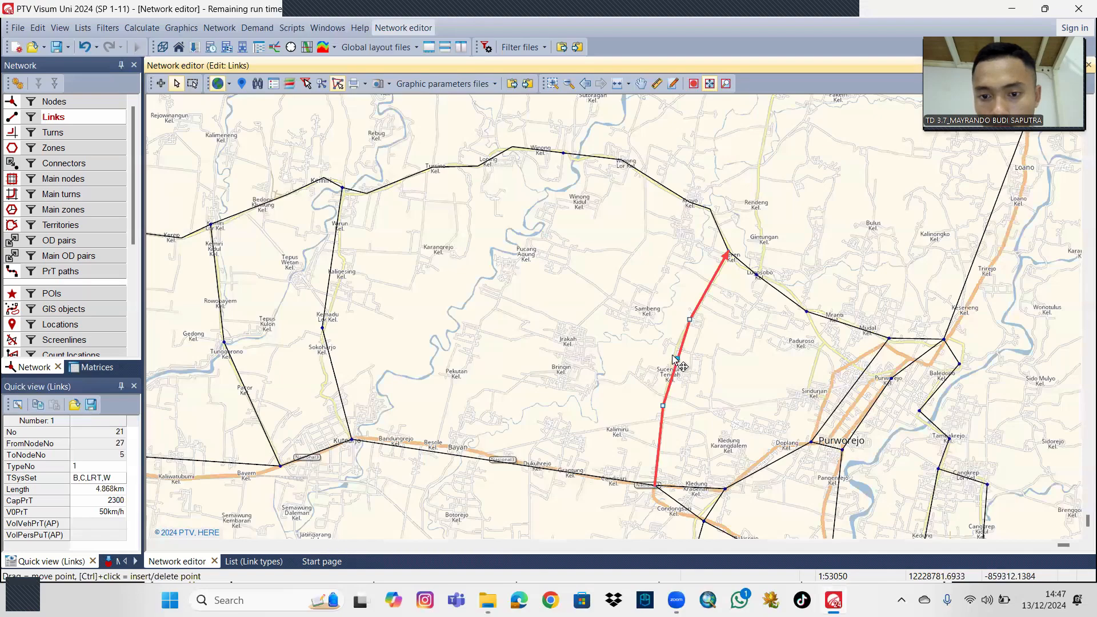
left_click_drag(676, 358, 678, 376)
Add an intermediate point to the link from node 7 to node 6 to follow the road southeast of Lugosobo.
left_click_drag(862, 257, 861, 261)
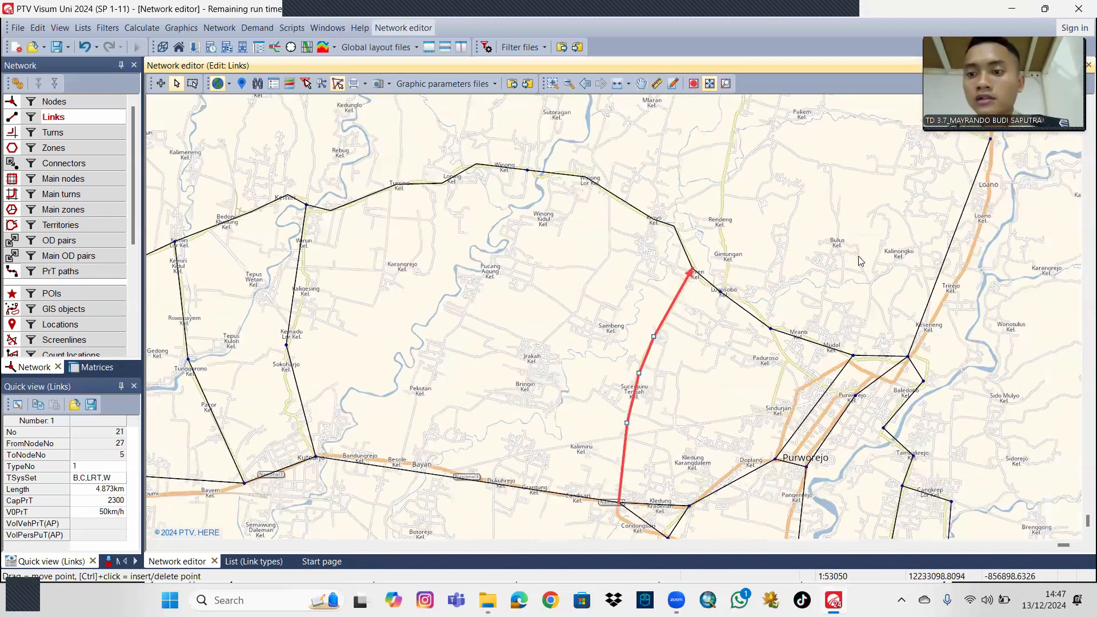
left_click(746, 312)
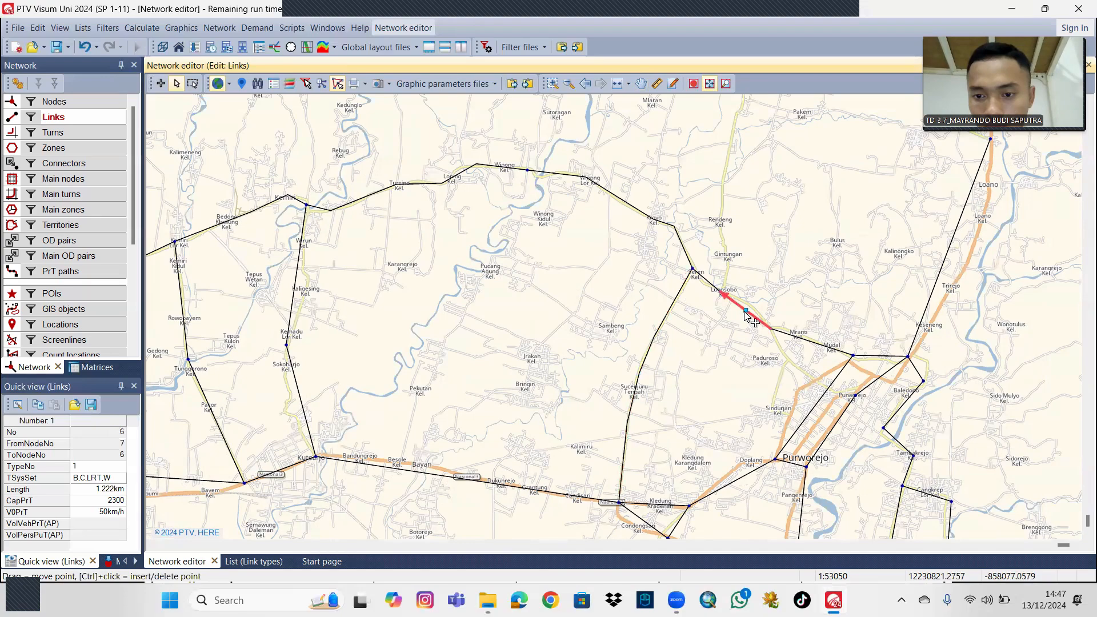
left_click_drag(745, 309, 798, 277)
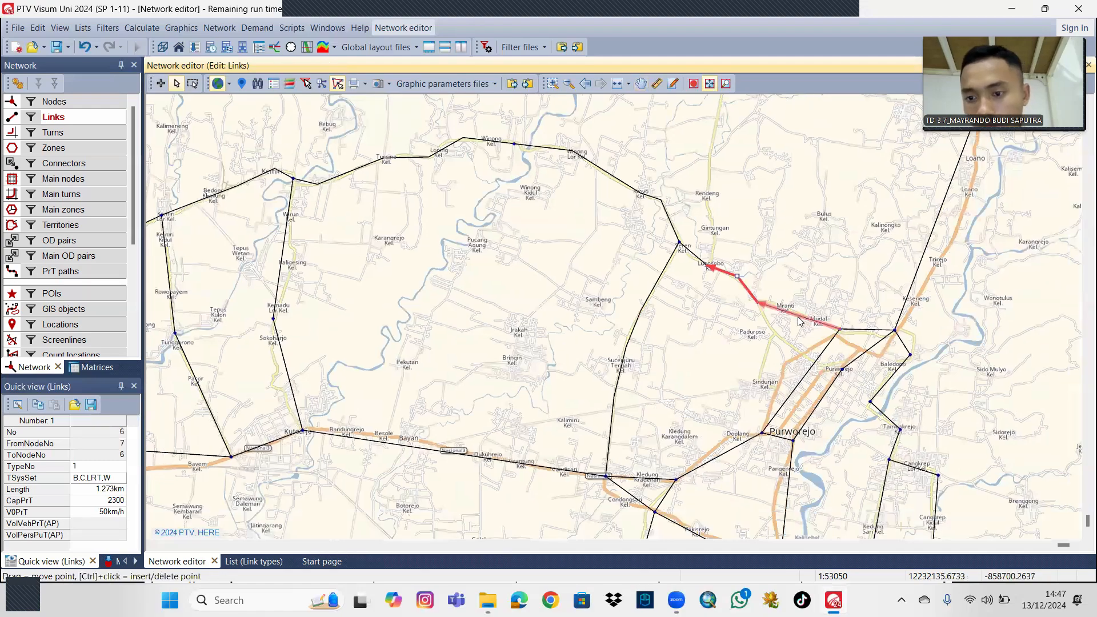
Bend the link from node 9 to node 8 and the link from node 8 to node 7 through Mranti onto their roads.
left_click(799, 318)
left_click_drag(802, 284, 785, 255)
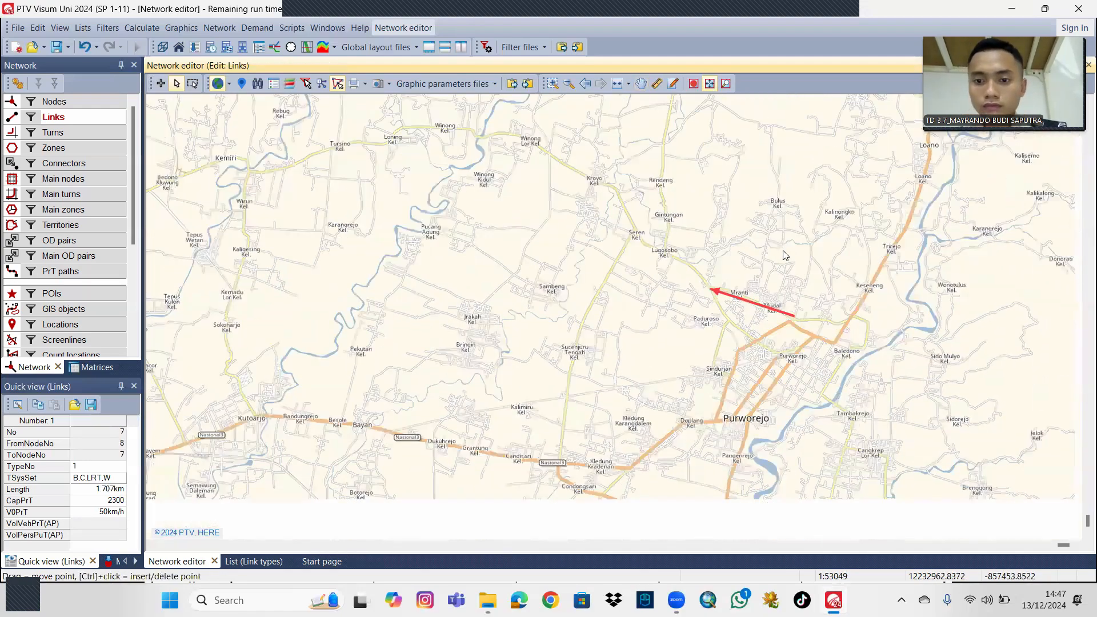
scroll(766, 246, "up", 1)
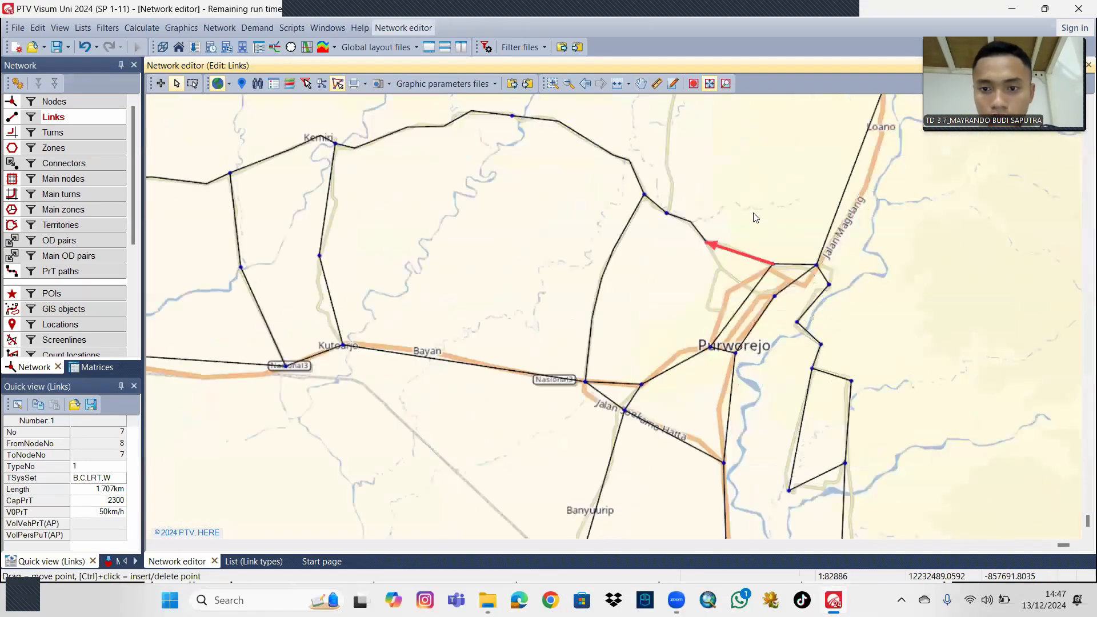
left_click_drag(753, 249, 721, 198)
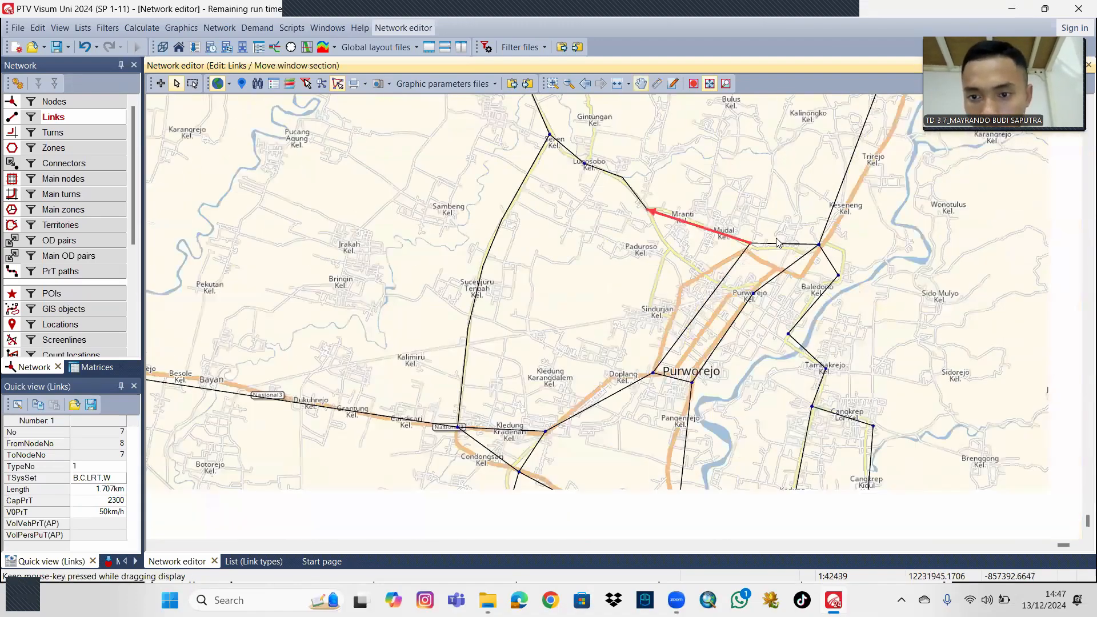
left_click(778, 240)
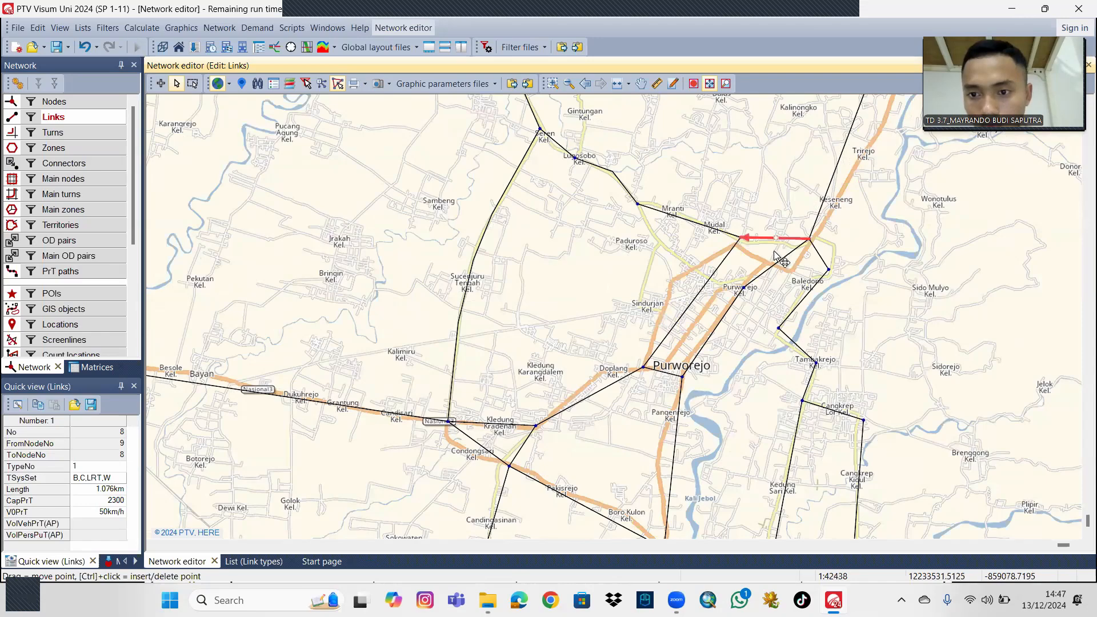
left_click(685, 220)
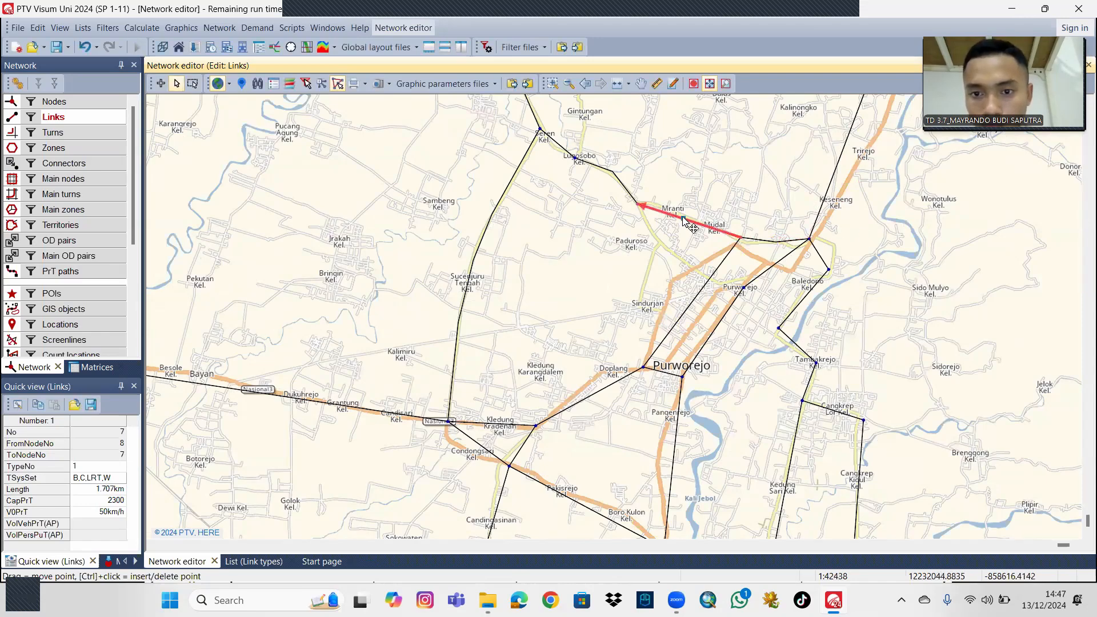
left_click_drag(684, 219, 674, 211)
Reshape the links from node 8 to node 11 past Sindurjan and from node 9 to node 10 along Purworejo's main roads.
left_click_drag(701, 286, 694, 256)
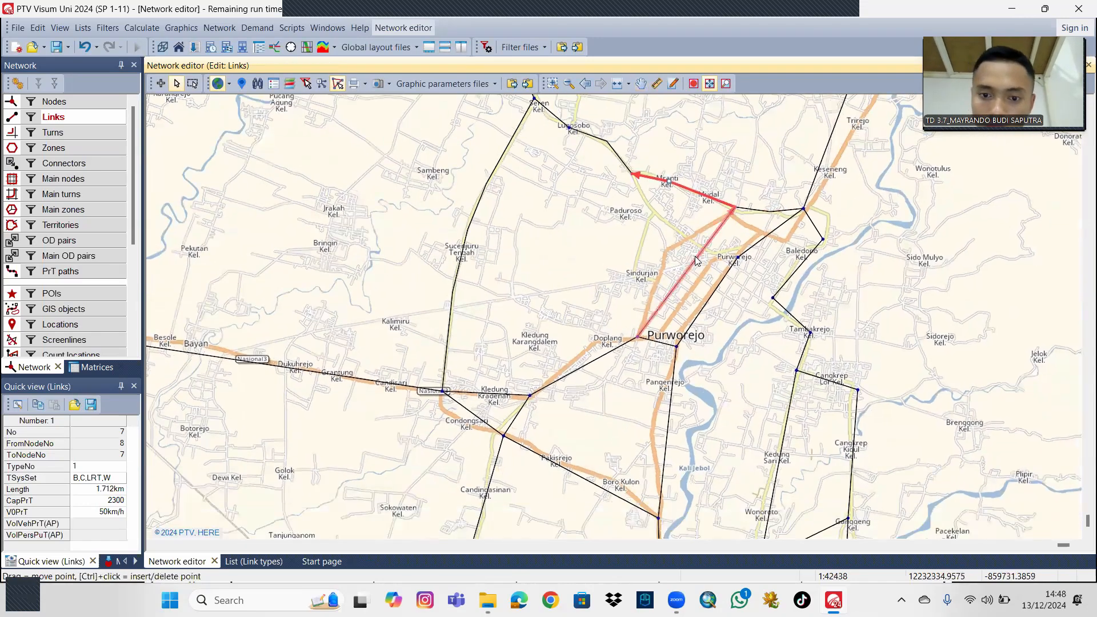
left_click(688, 270)
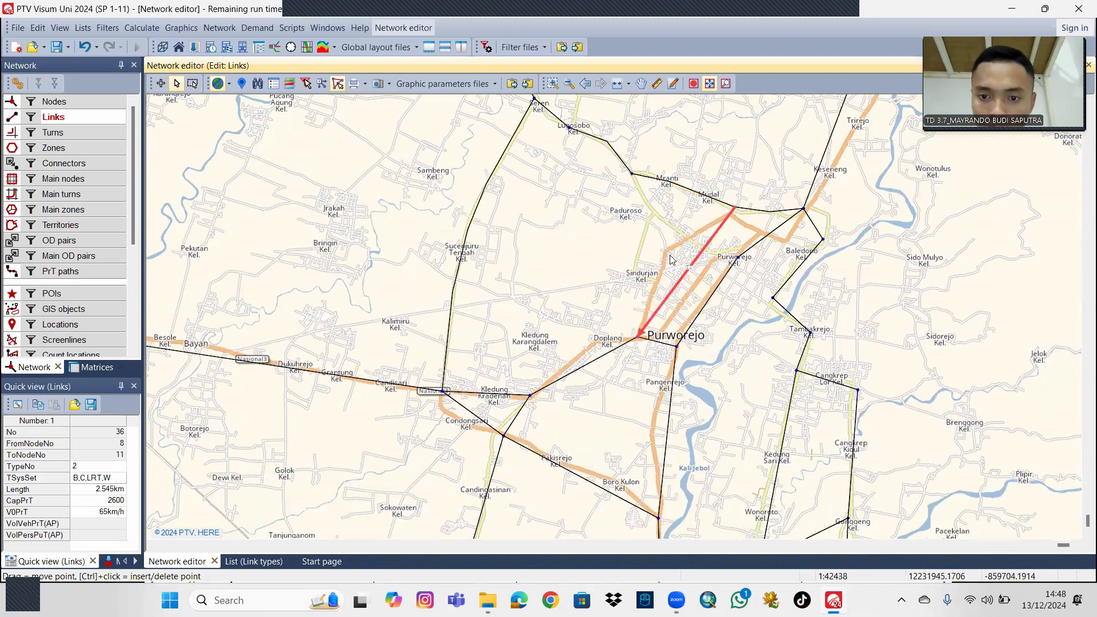
left_click_drag(691, 272, 667, 250)
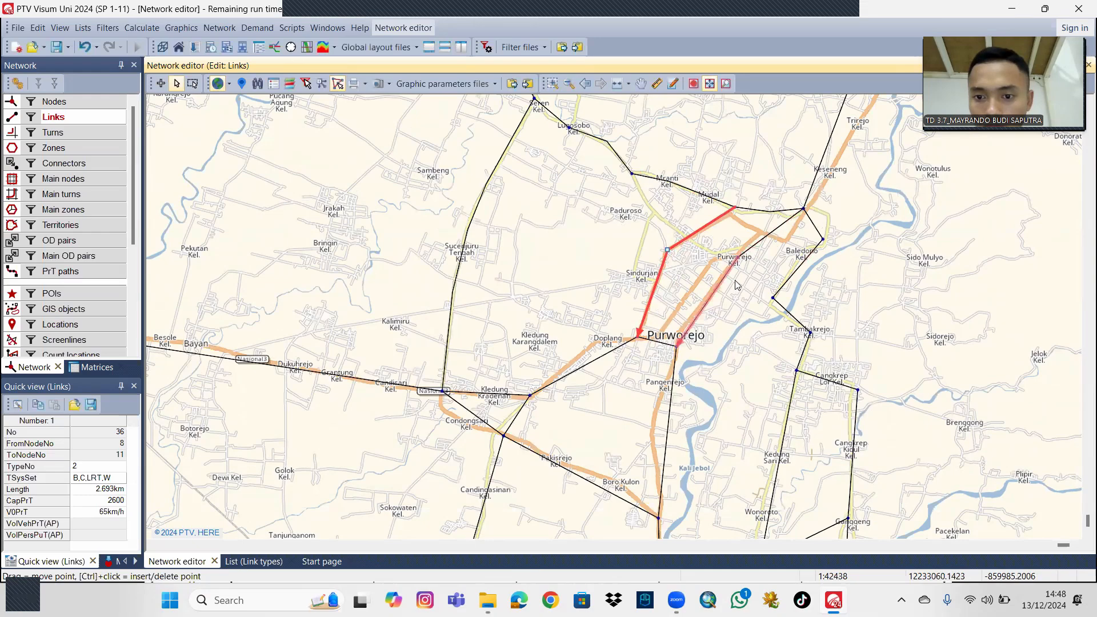
left_click(764, 238)
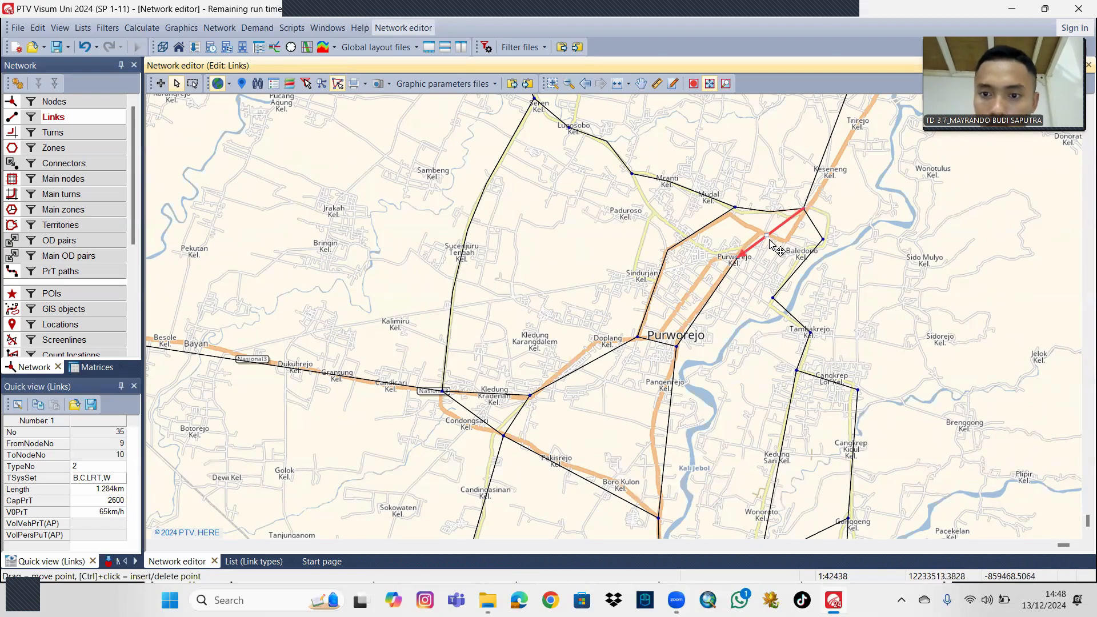
left_click_drag(766, 236, 722, 407)
Shape the link from node 9 to node 13 with two intermediate points along the main road through Trirejo and Loano.
left_click(755, 200)
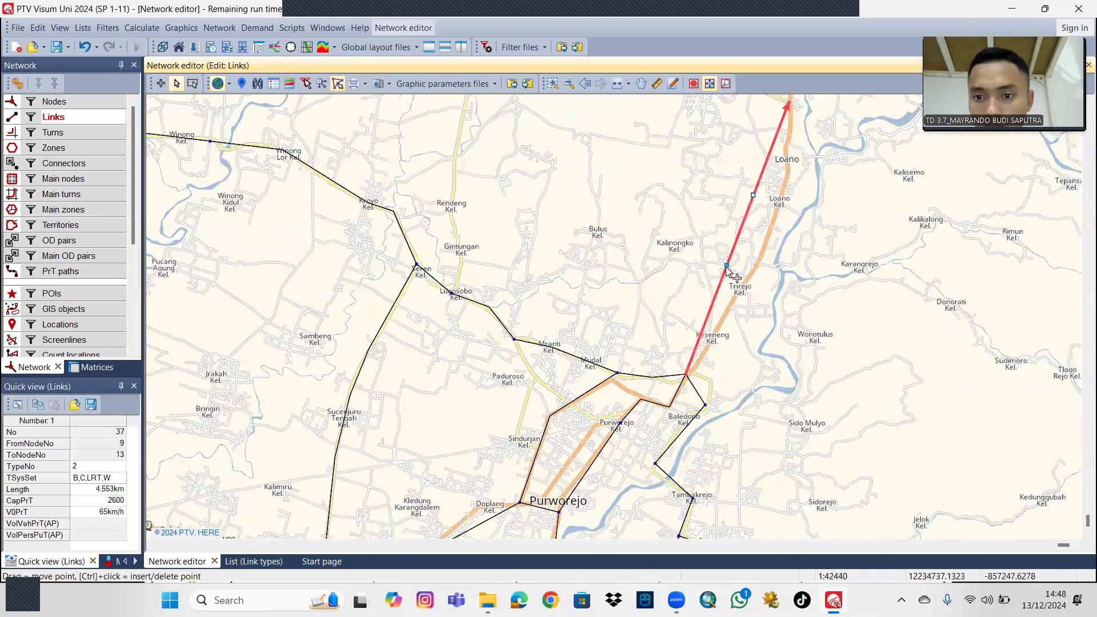
left_click_drag(754, 196, 782, 195)
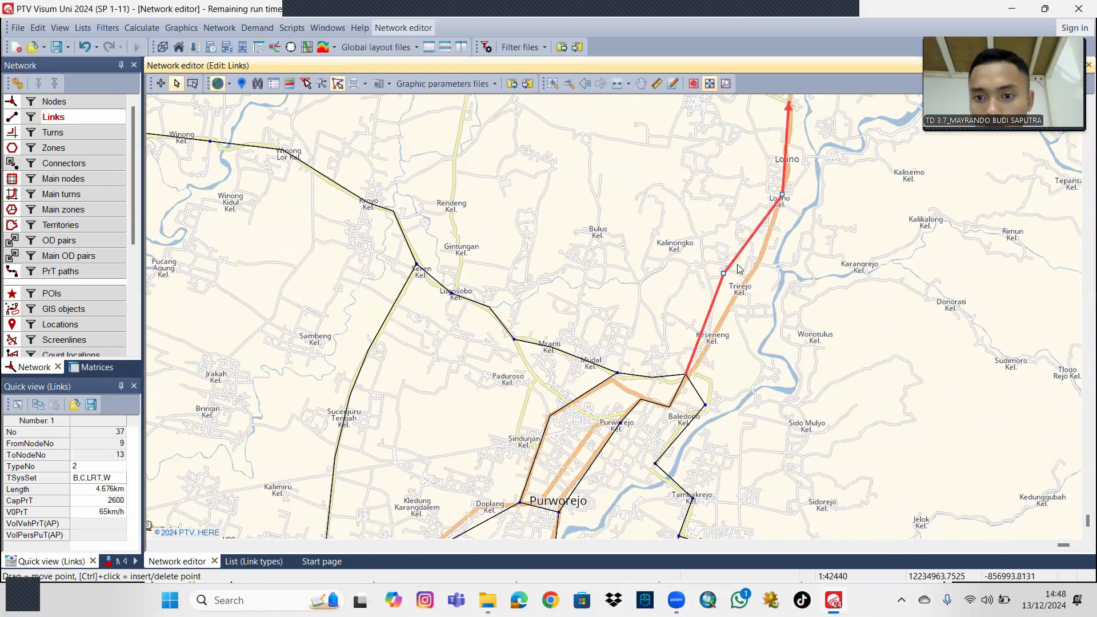
left_click_drag(737, 282, 847, 172)
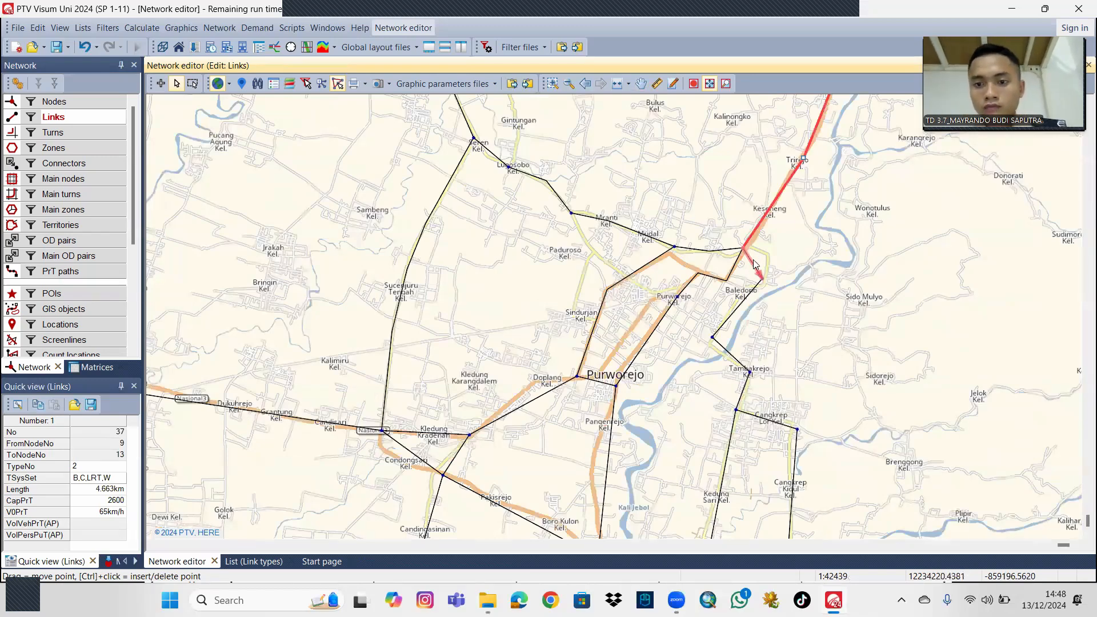
Bend the links from node 9 to node 16 and between nodes 16 and 15 to follow the roads around Baledono.
left_click(753, 265)
left_click_drag(751, 262, 767, 252)
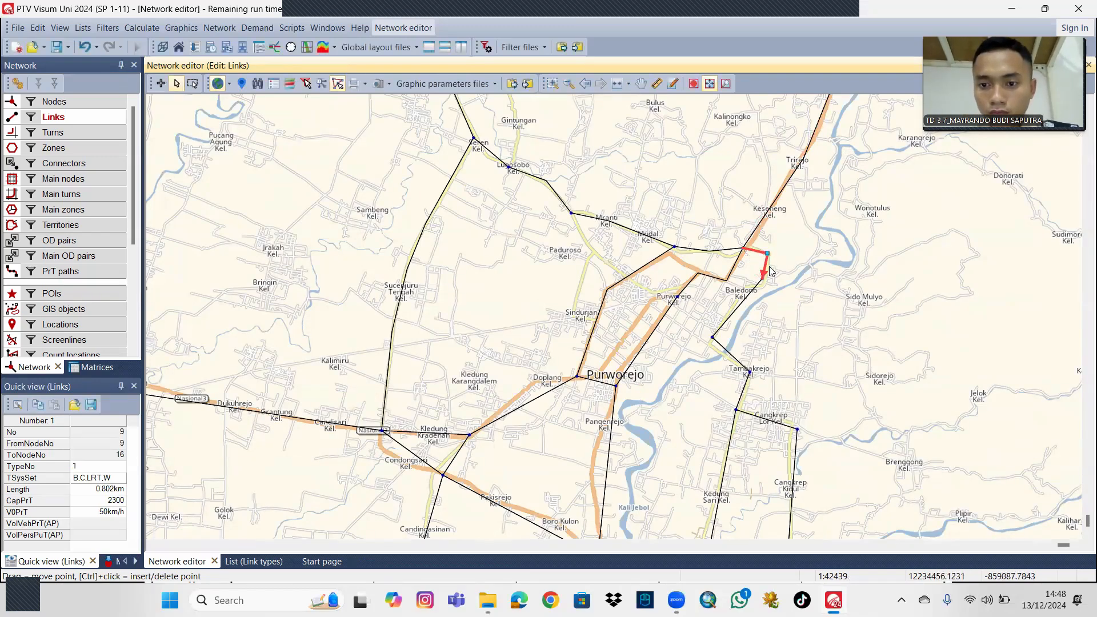
left_click(739, 302)
left_click_drag(741, 303, 742, 290)
Bend the link between nodes 15 and 14 near Tambakrejo with an intermediate point so it follows the road.
left_click_drag(763, 309, 764, 275)
left_click(727, 321)
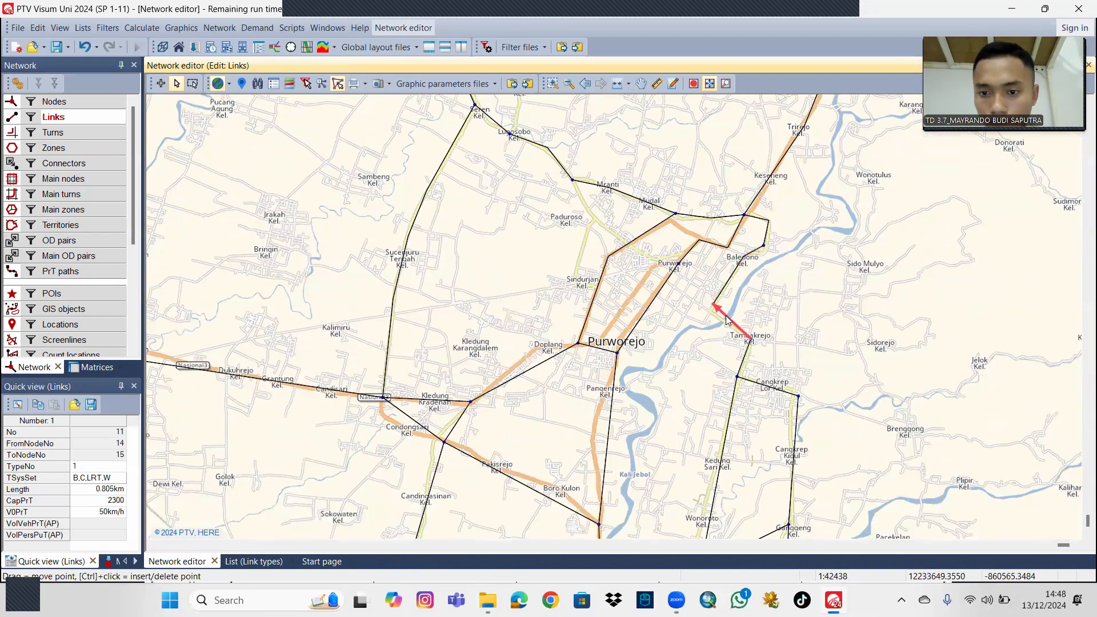
left_click_drag(725, 317, 709, 312)
left_click_drag(832, 299, 832, 234)
left_click_drag(833, 298, 836, 242)
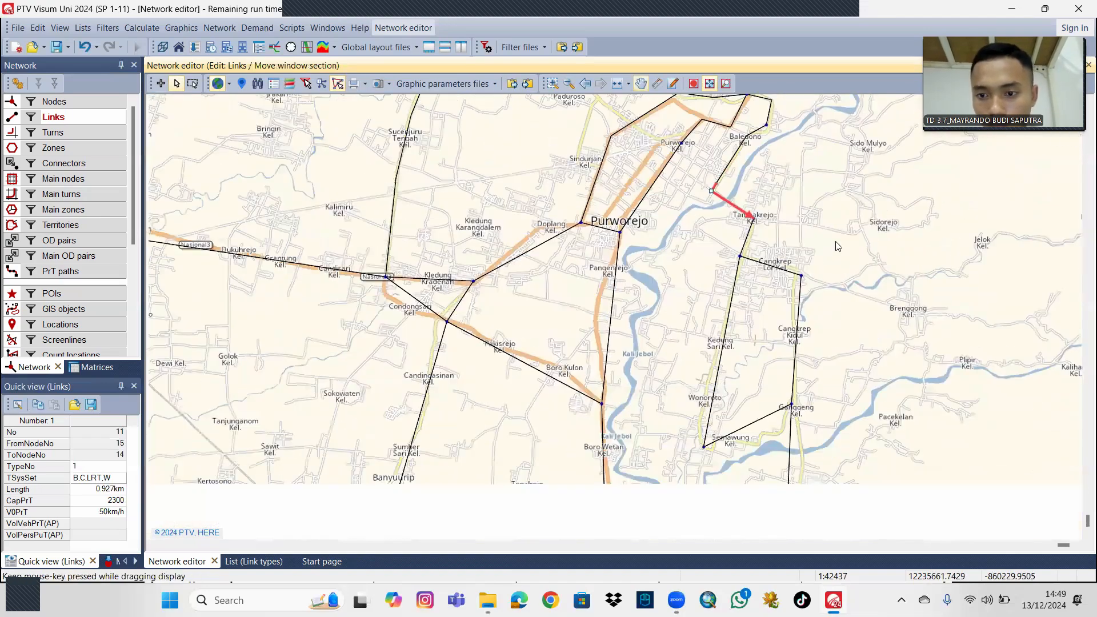
Bend the northern end of the link from node 20 to node 17 onto the road through Cangkrep Kidul.
left_click(797, 309, "ctrl")
left_click(798, 307)
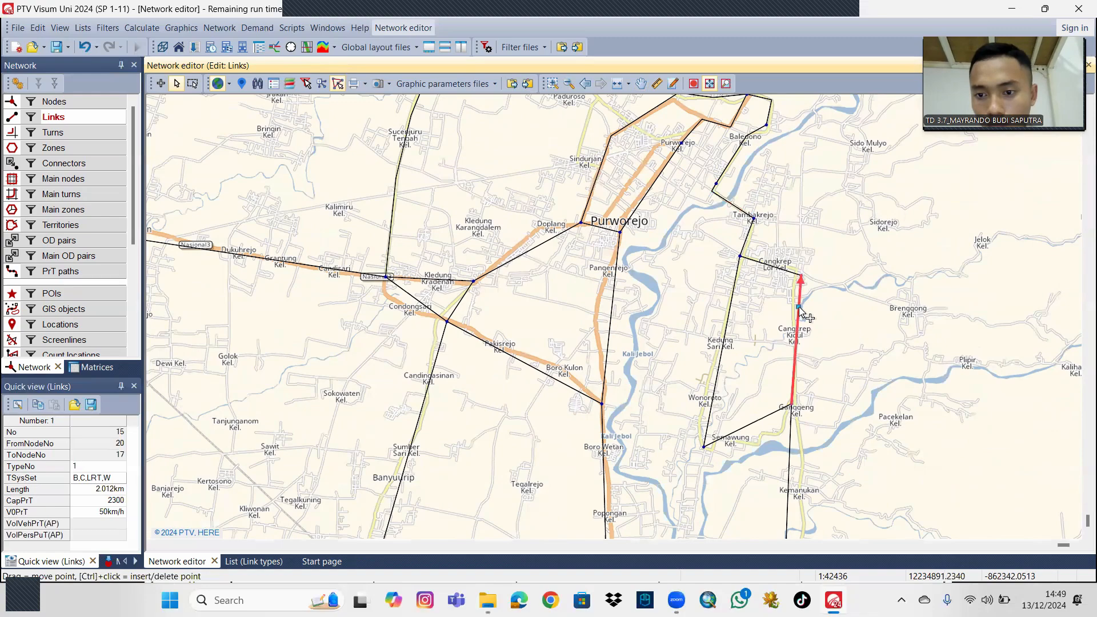
left_click_drag(792, 302, 793, 297)
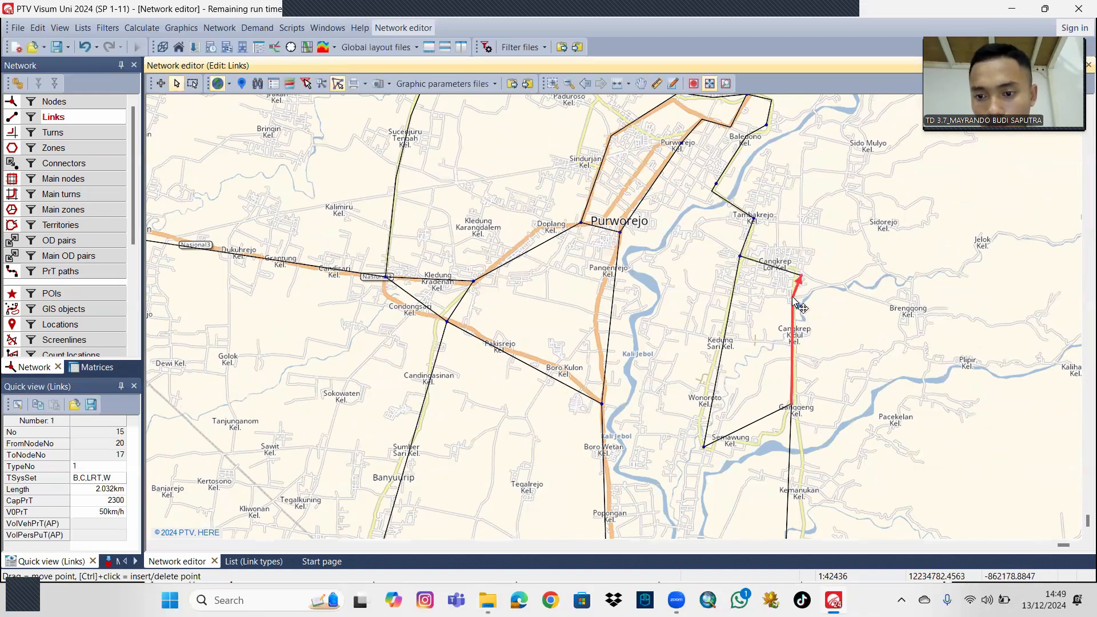
Reshape the link from node 20 to node 19 along the Semawung road and bend the link from node 18 to node 19 at Wonoroto.
left_click_drag(822, 375, 846, 335)
left_click(796, 378)
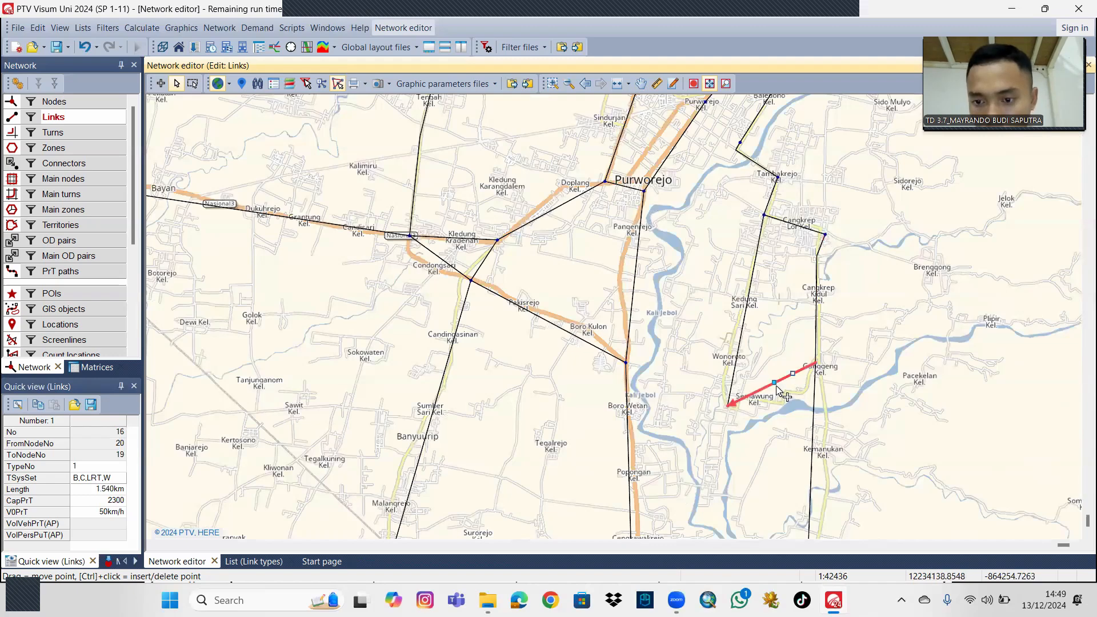
left_click_drag(793, 373, 740, 402)
left_click(736, 369)
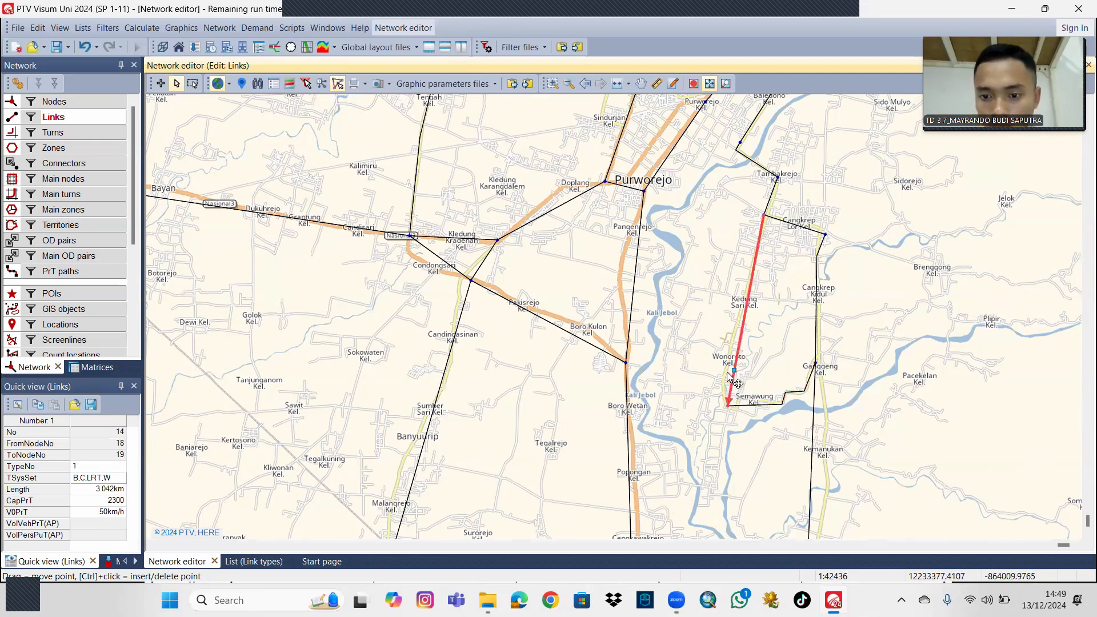
left_click_drag(732, 376, 723, 376)
Shape the link from node 20 to node 21 with three intermediate points along the road through Kemanukan.
left_click_drag(782, 323, 837, 338)
left_click_drag(737, 526, 675, 386)
scroll(713, 359, "down", 3)
scroll(676, 386, "up", 4)
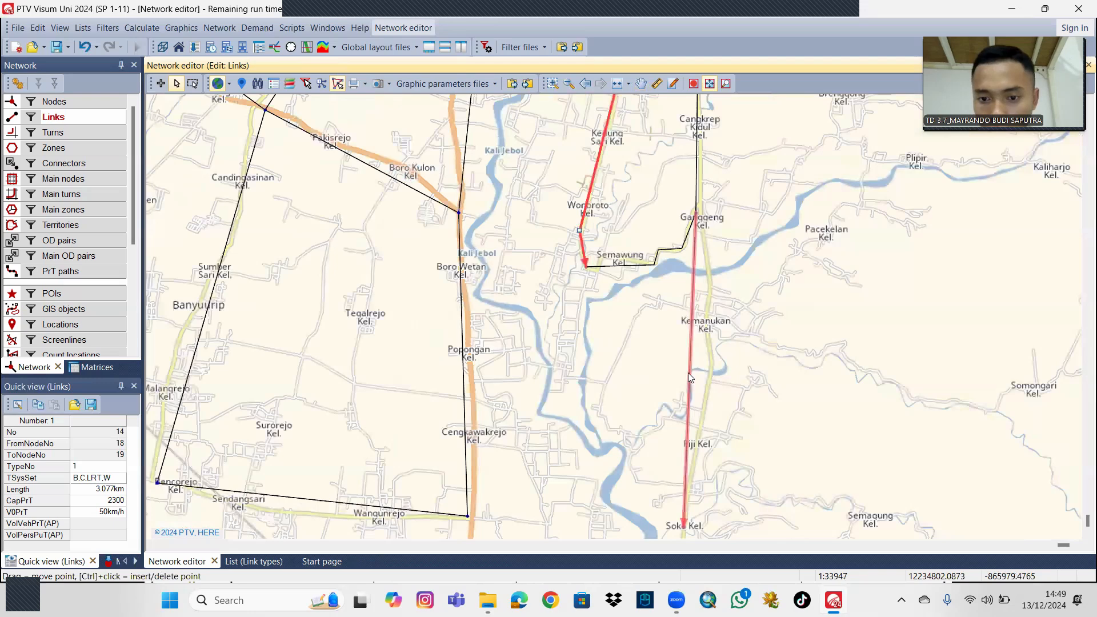
left_click(689, 372, "ctrl")
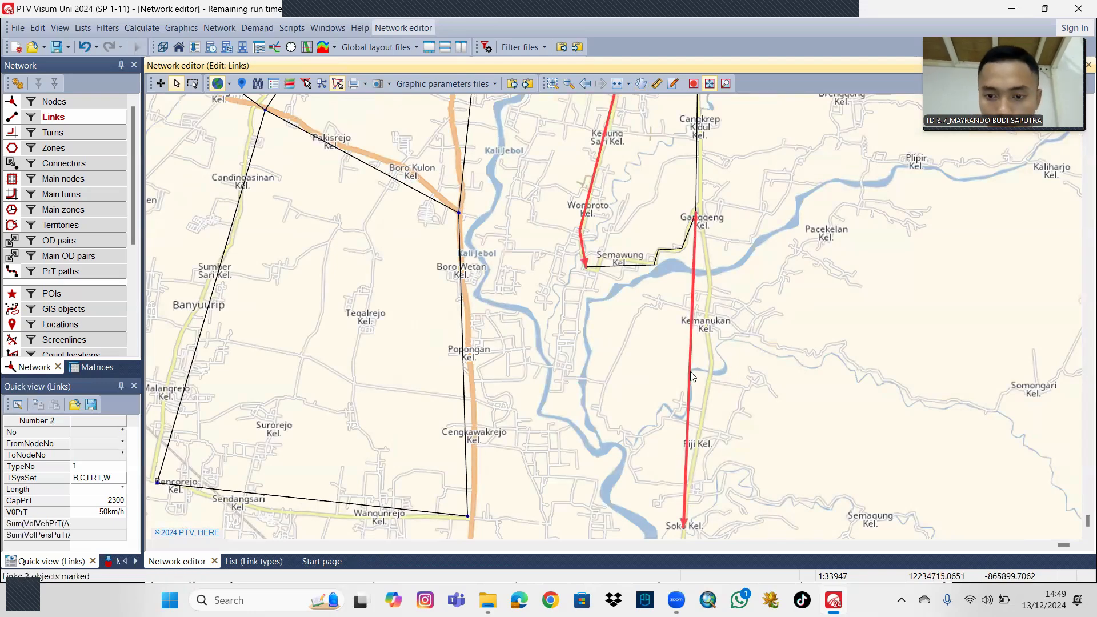
left_click(690, 373)
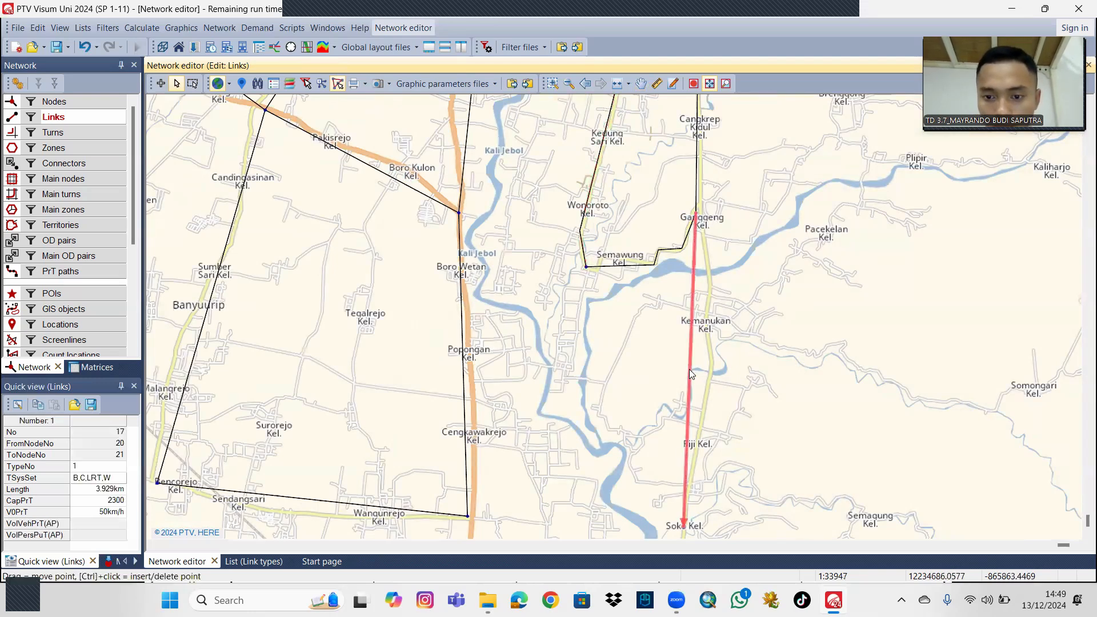
left_click(692, 312, "ctrl")
left_click_drag(692, 312, 711, 283)
left_click_drag(690, 372, 712, 367)
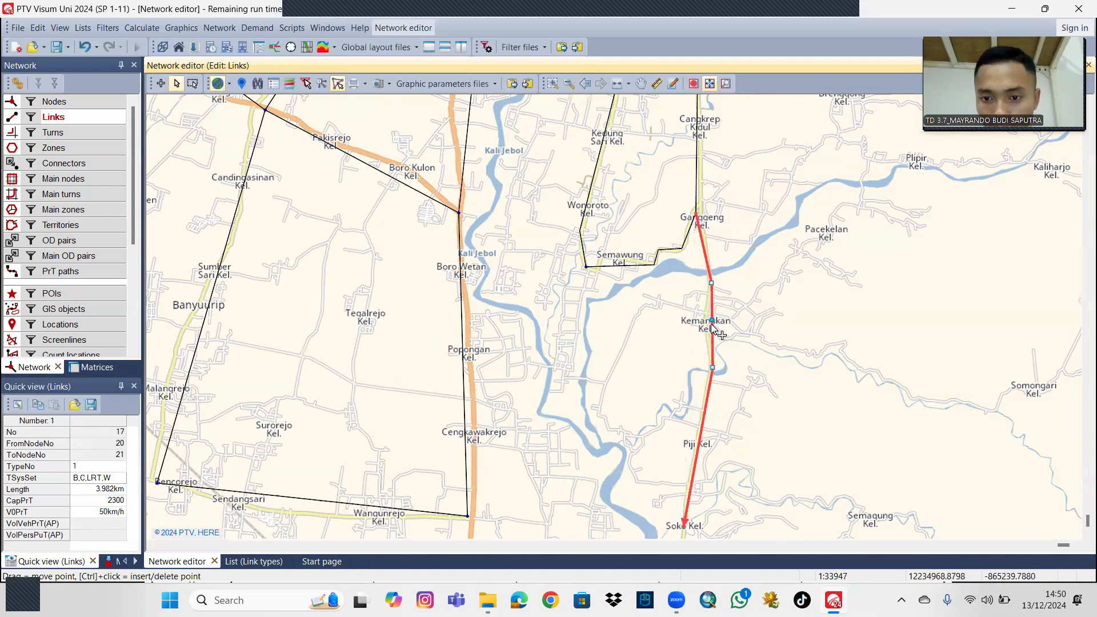
left_click_drag(713, 325, 707, 320)
Bend the link from node 25 to node 22 at Popongan and Cengkawakrejo to follow the main road.
left_click_drag(618, 365, 676, 320)
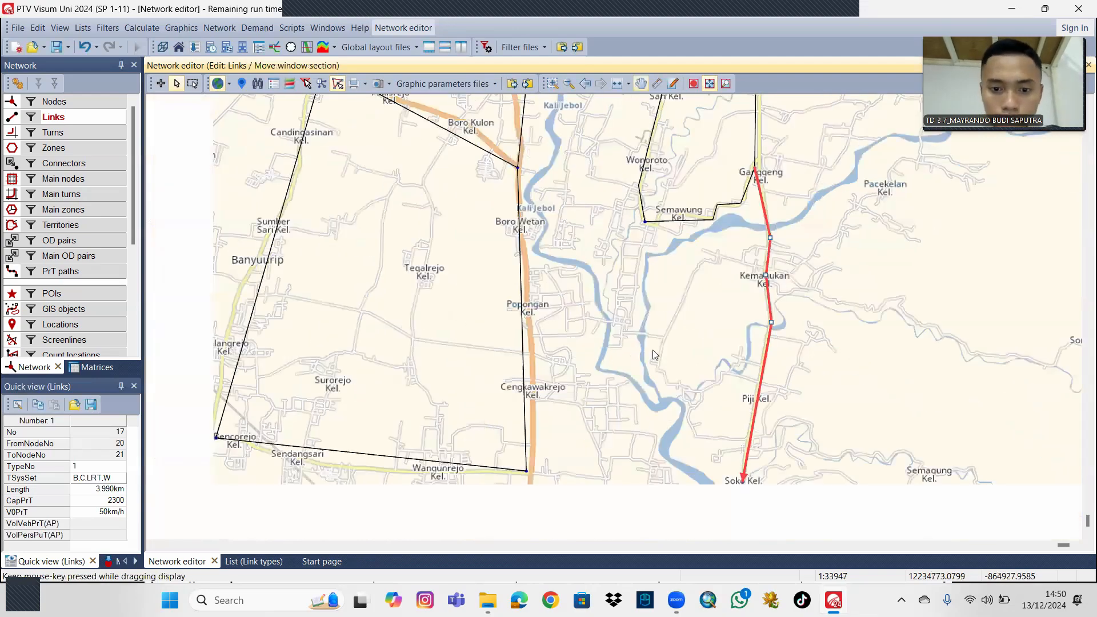
left_click_drag(586, 377, 642, 316)
left_click(573, 342, "ctrl")
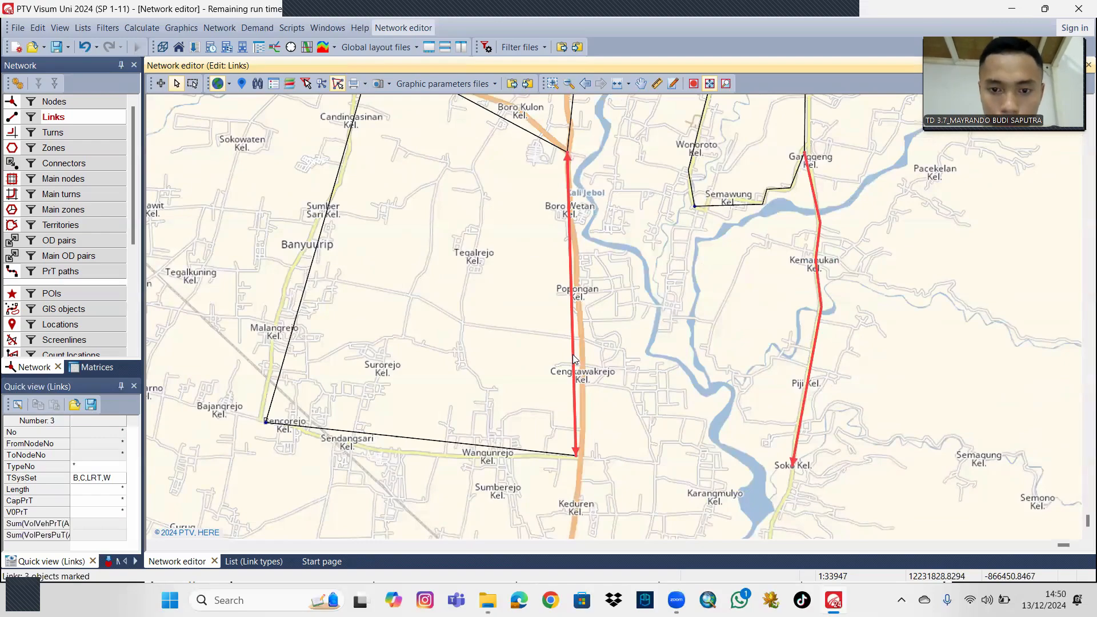
left_click(573, 354)
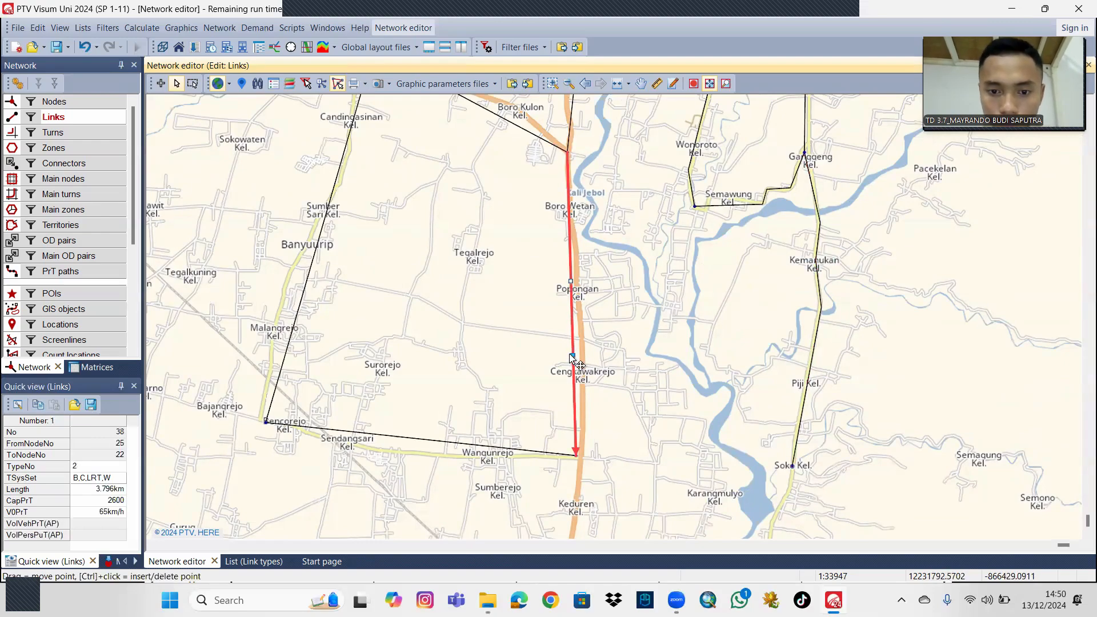
left_click_drag(573, 355, 583, 356)
left_click_drag(571, 281, 578, 273)
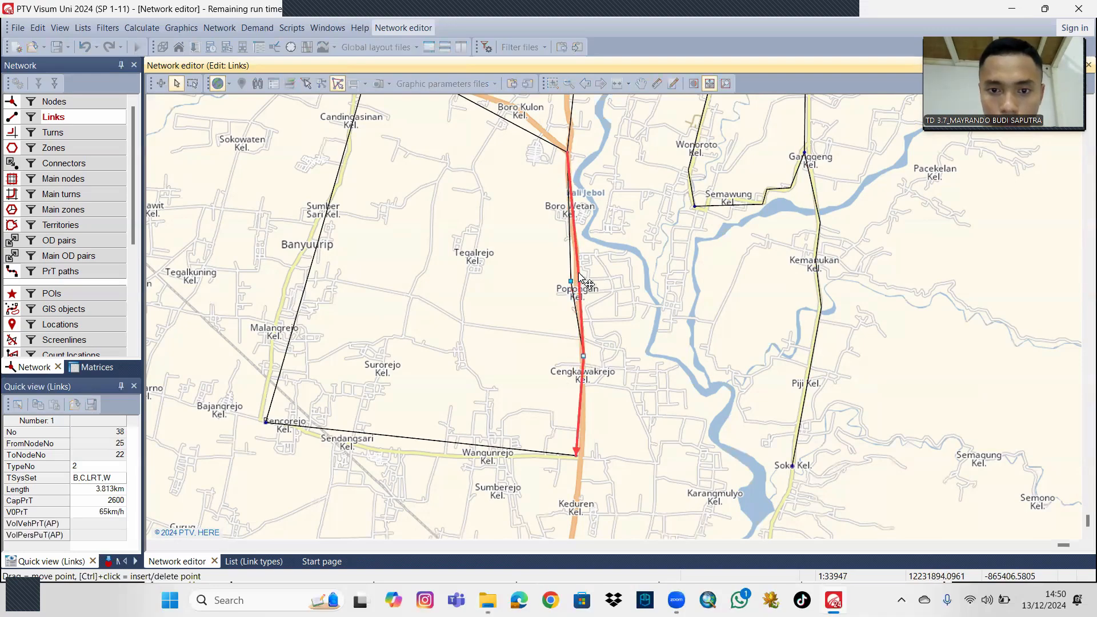
Bend the link from node 22 to node 23 with an intermediate point on the road between Wangunrejo and Sendangsari.
left_click_drag(640, 237, 743, 207)
left_click_drag(551, 313, 567, 263)
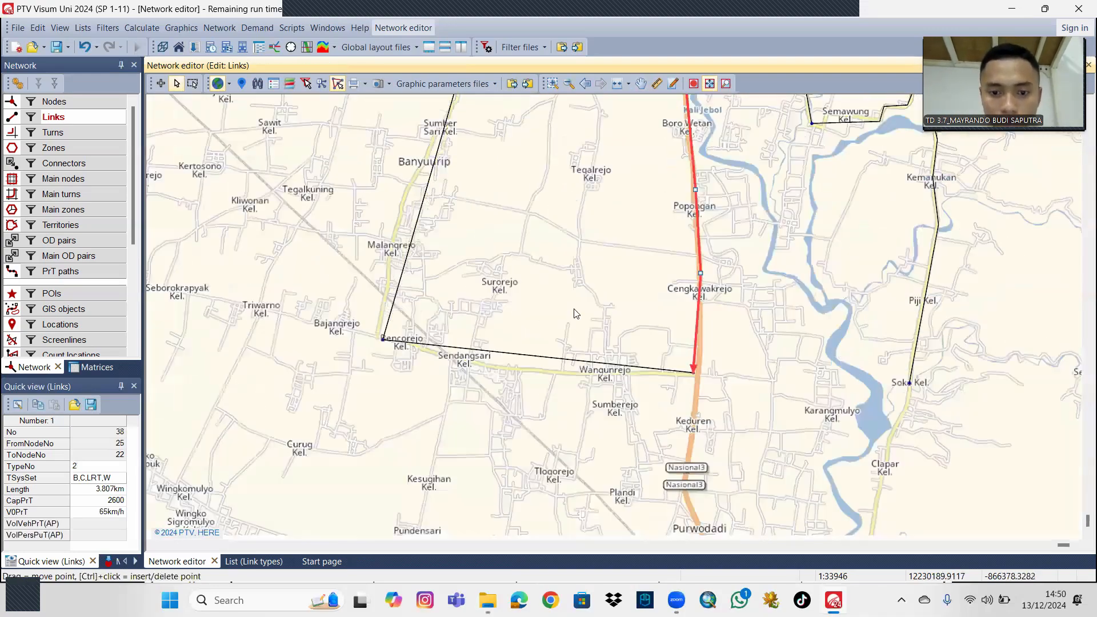
left_click(542, 357)
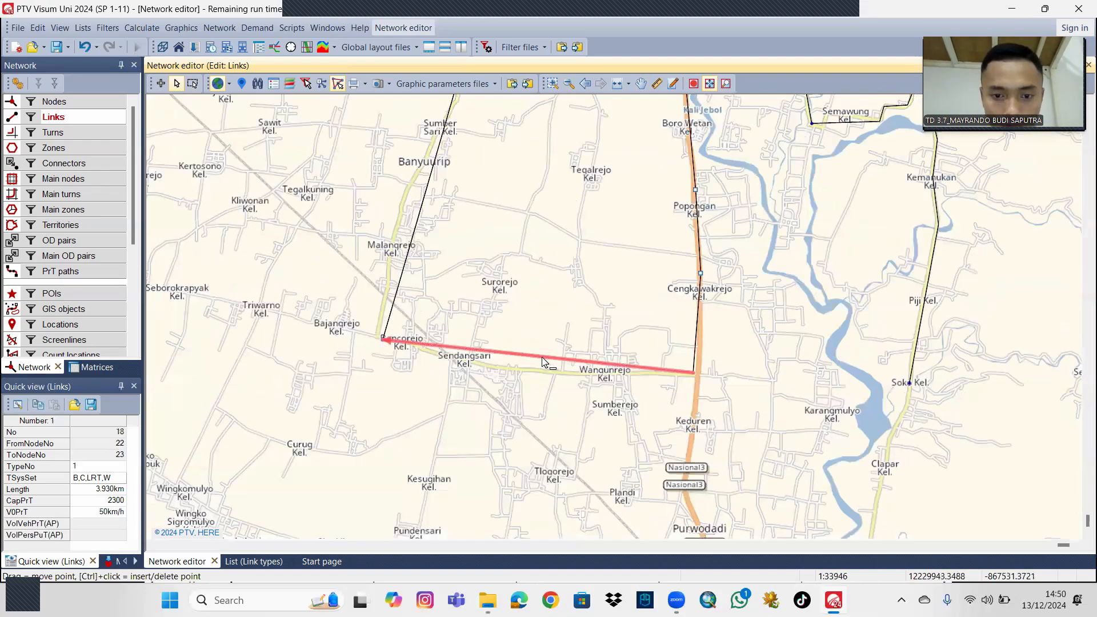
left_click(542, 357, "ctrl")
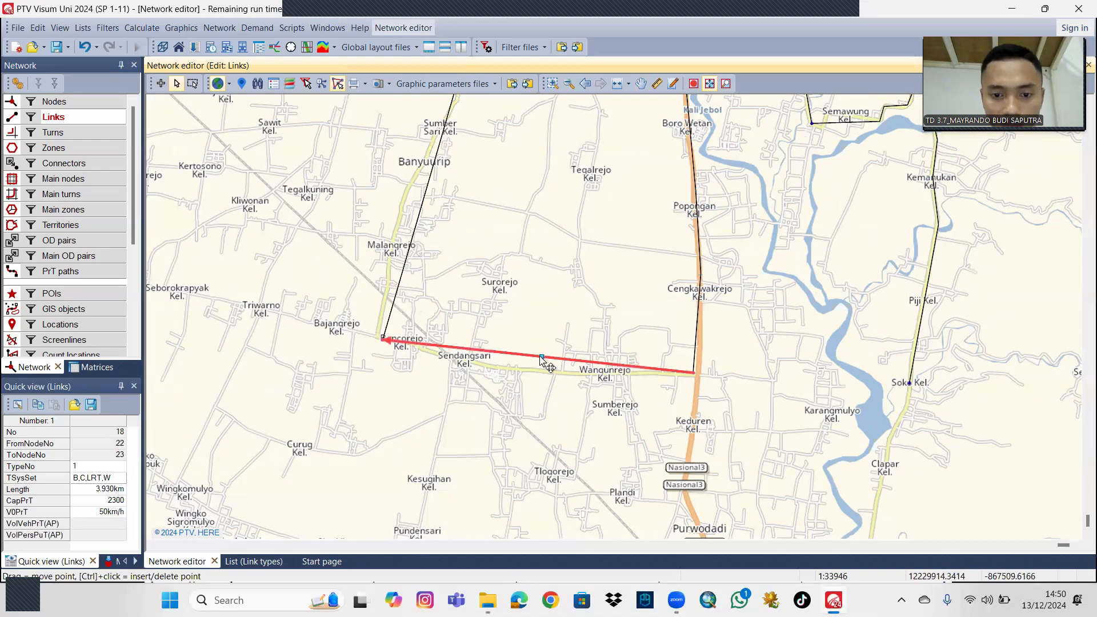
left_click_drag(541, 356, 539, 372)
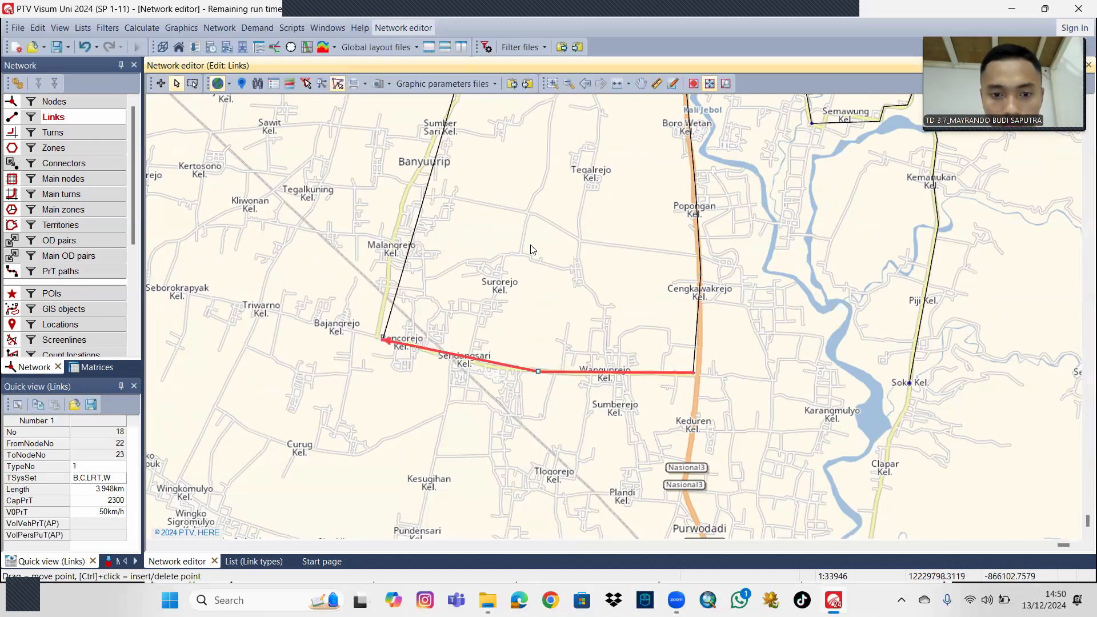
Add intermediate points to the link from node 23 to node 24 and move them onto the road through Malangrejo and Banyuurip.
left_click_drag(531, 247, 666, 396)
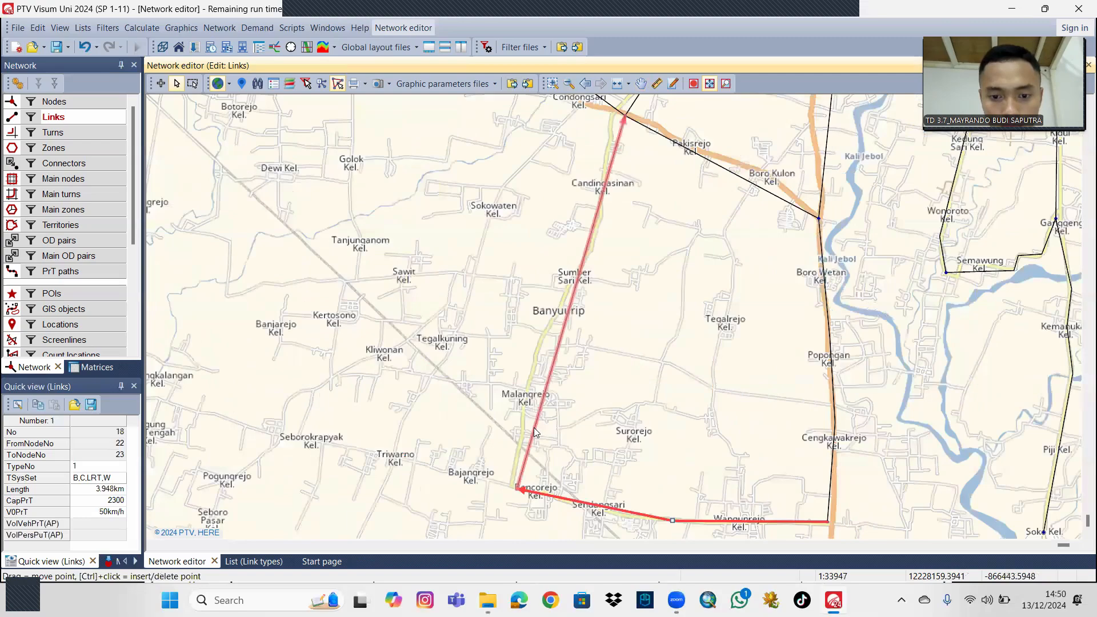
left_click(534, 427)
left_click(537, 420, "ctrl")
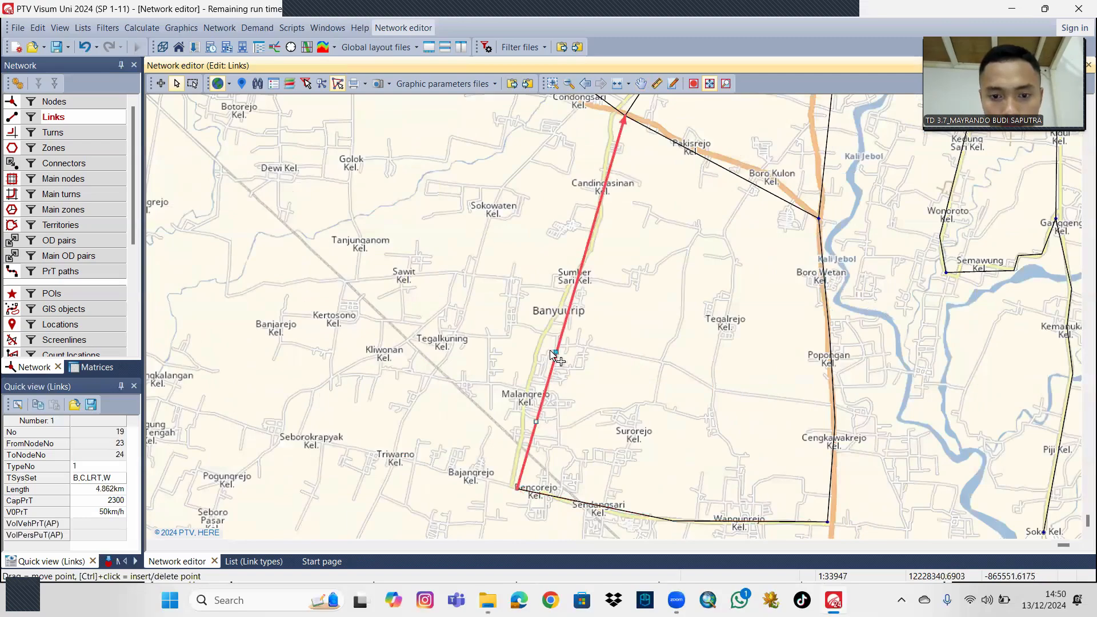
left_click(557, 350, "ctrl")
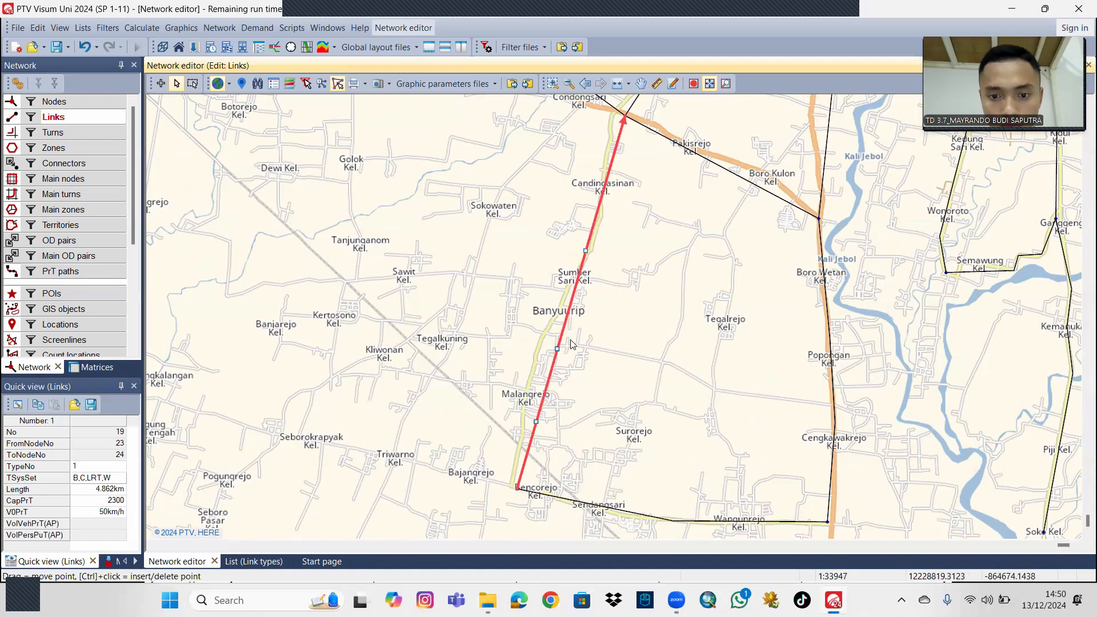
left_click_drag(535, 421, 526, 394)
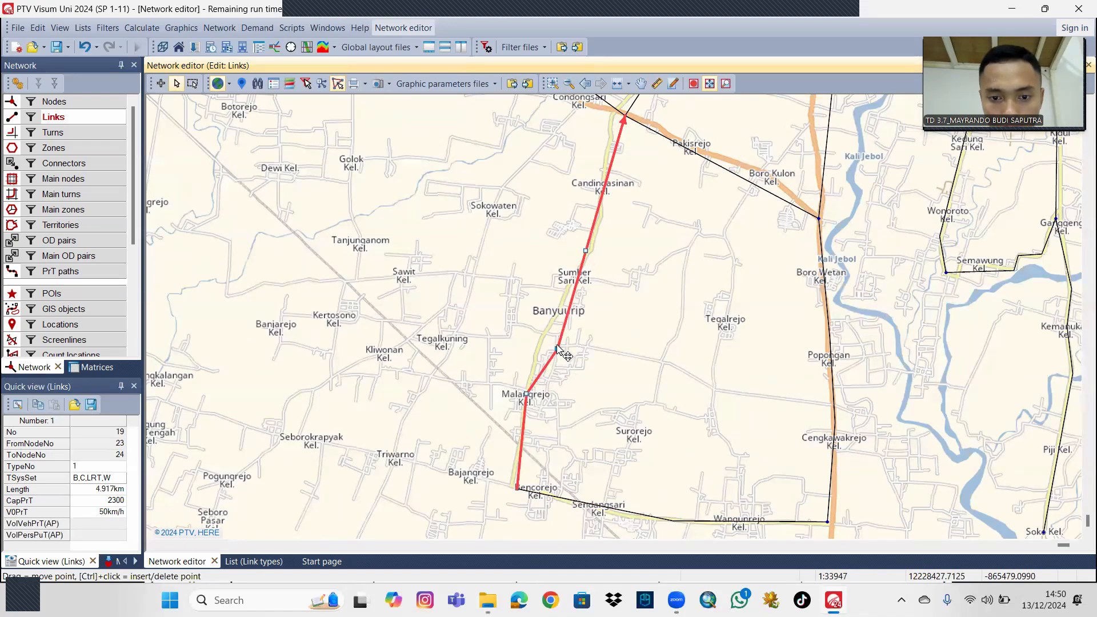
left_click_drag(557, 349, 543, 337)
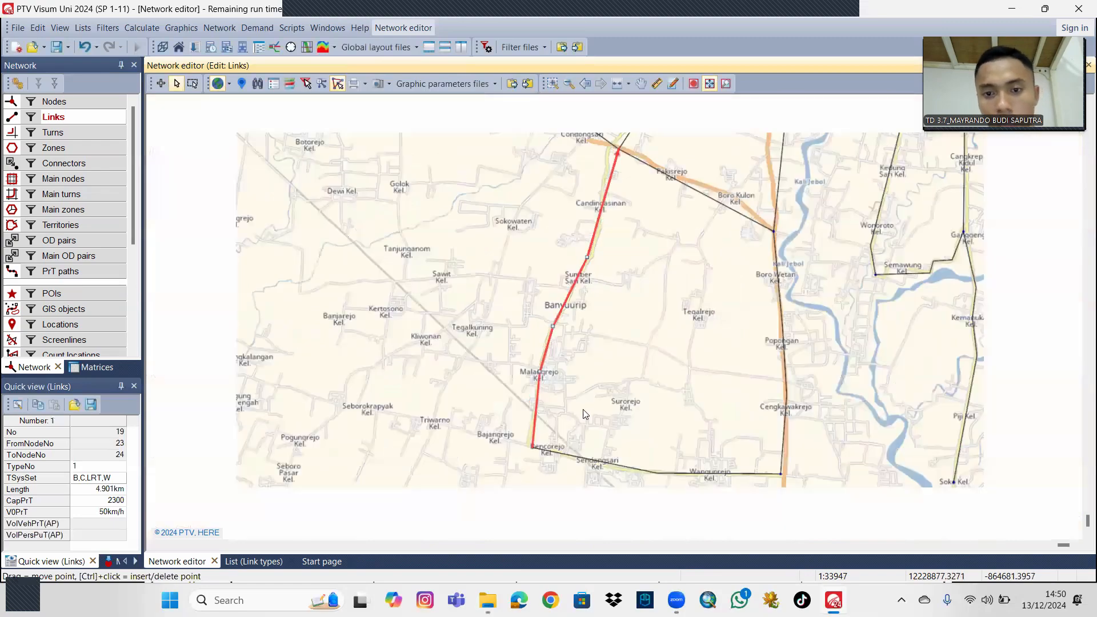
Adjust the northern part of the link from node 23 to node 24 to follow the road through Candingasinan.
scroll(546, 393, "down", 1)
left_click_drag(575, 307, 542, 360)
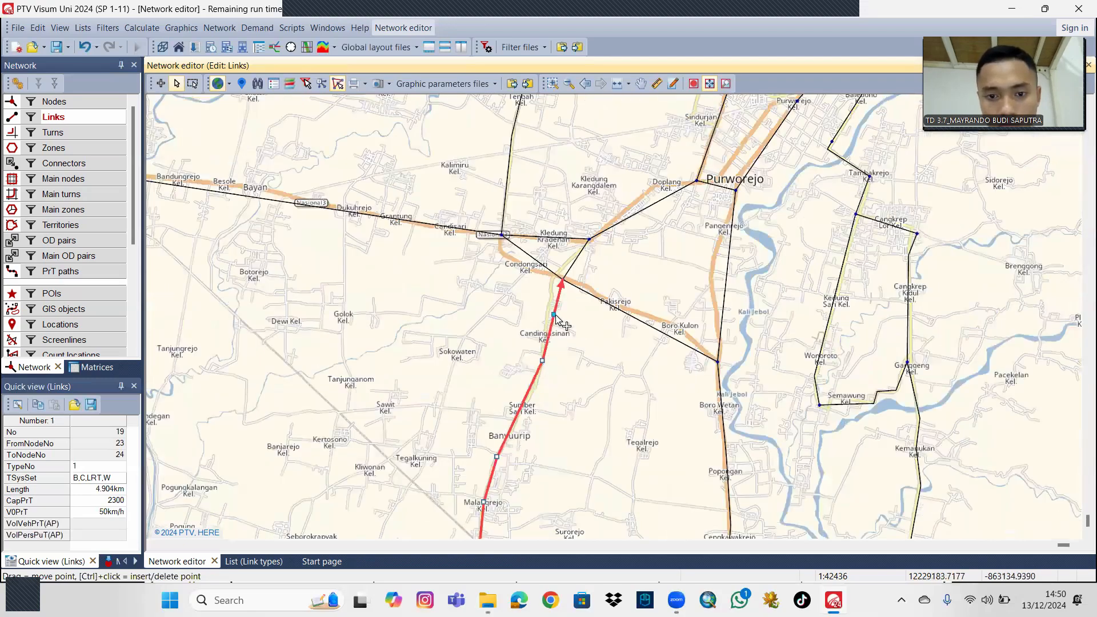
right_click(555, 316)
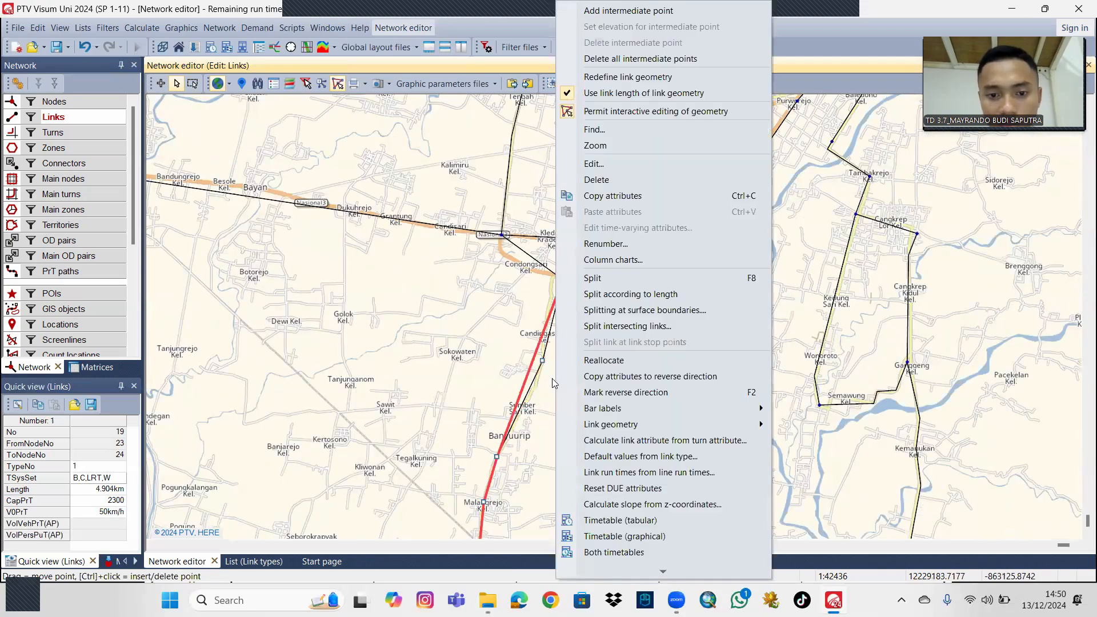
left_click(553, 329)
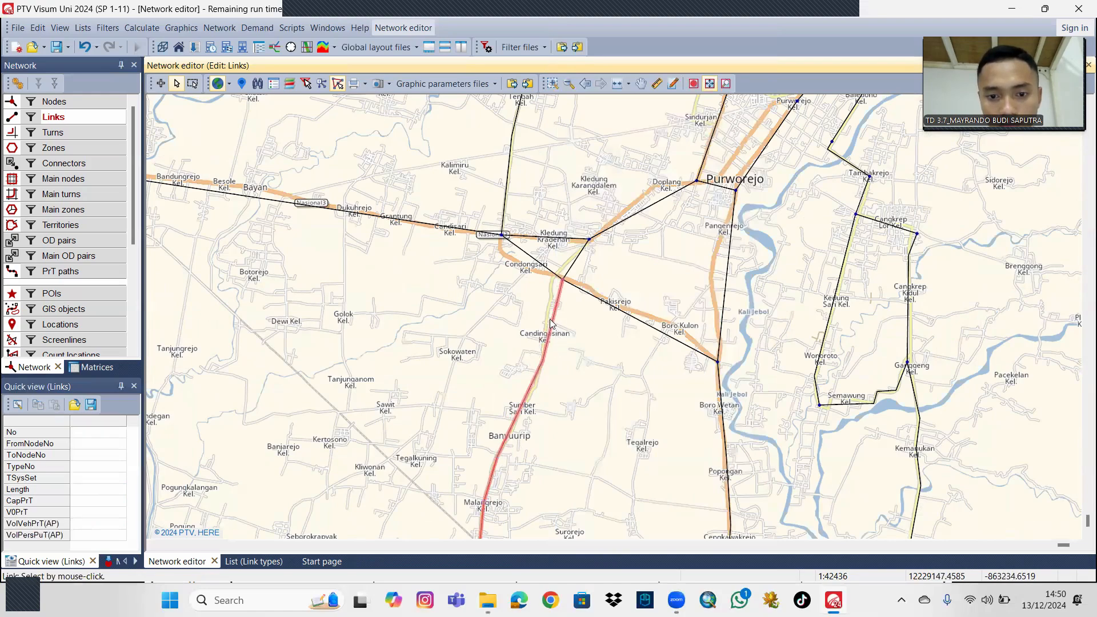
left_click(552, 322)
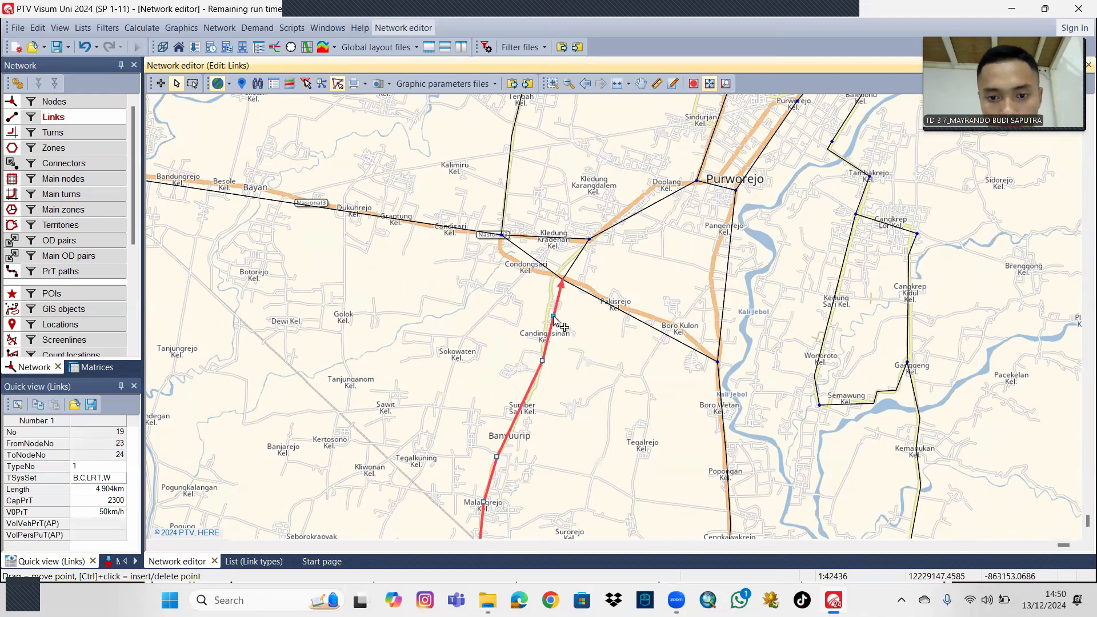
left_click_drag(549, 315, 547, 312)
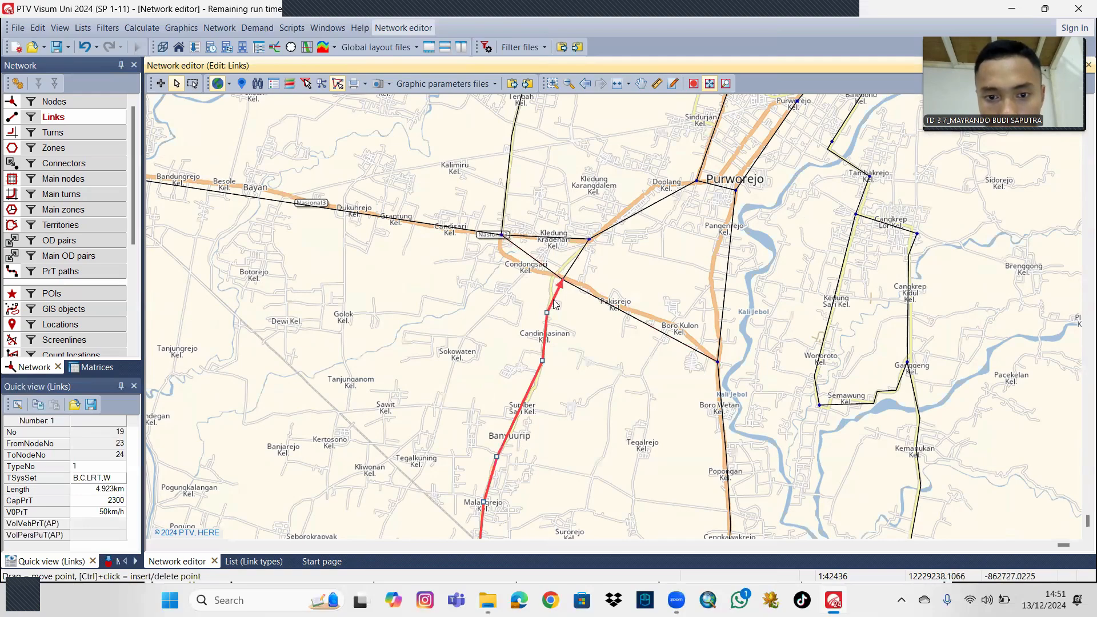
Bend the link between nodes 24 and 27 through Condongsari and the link from node 25 to node 24 along the main road at Boro Kulon.
left_click_drag(554, 298, 493, 306)
left_click(590, 334)
left_click(524, 311)
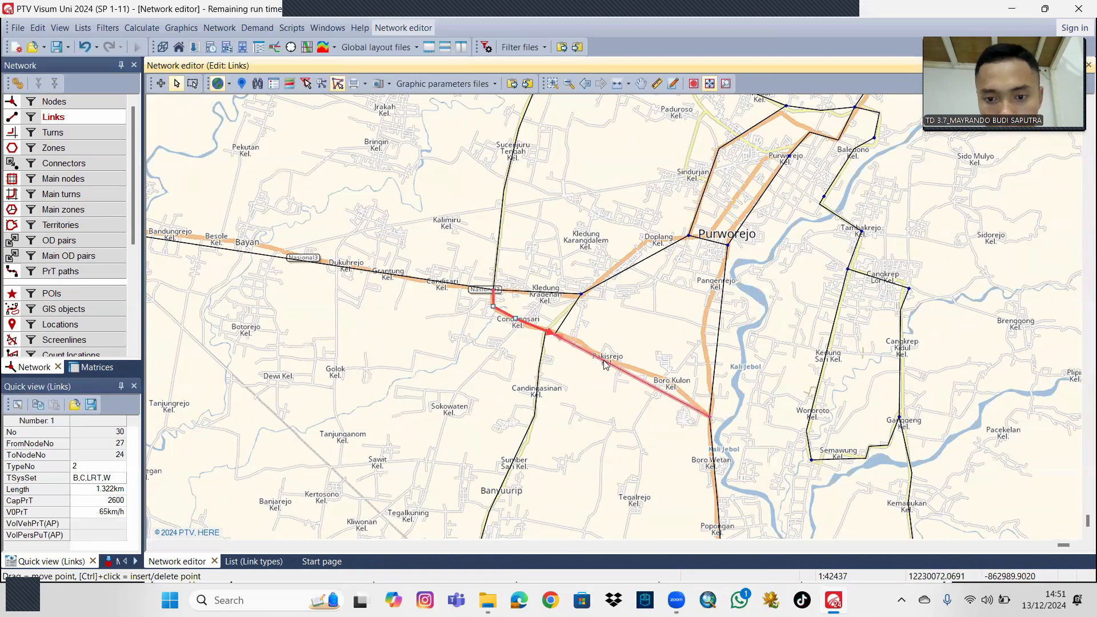
left_click(651, 392)
left_click_drag(619, 320, 582, 333)
Reshape the links from node 25 past Pangenrejo, from node 26 through Doplang, and from node 24 to node 26 onto their roads.
left_click(681, 351)
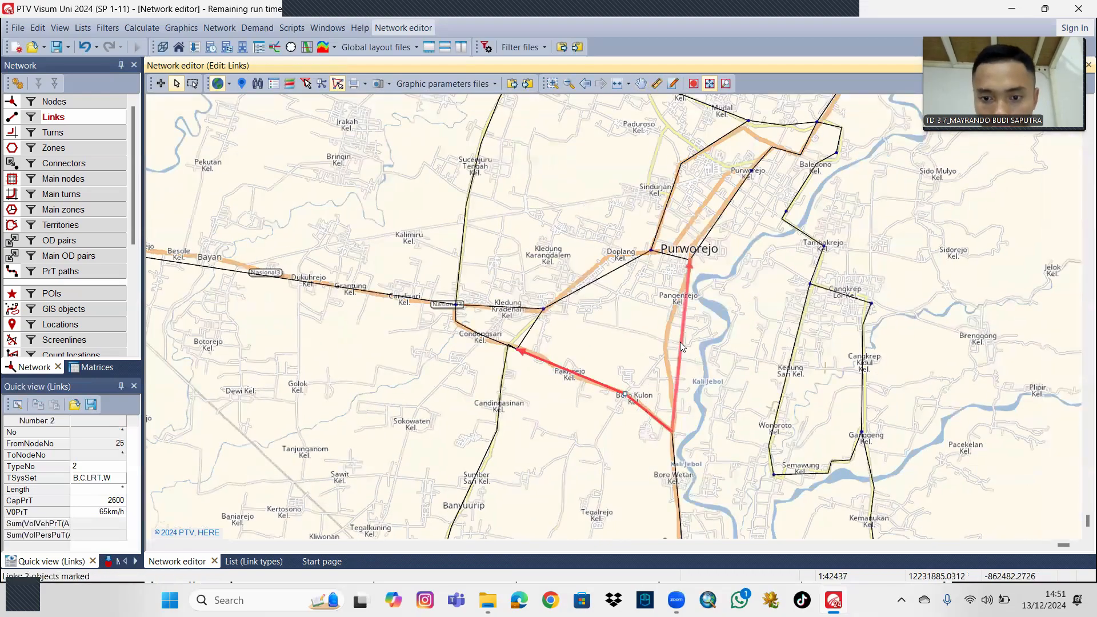
left_click_drag(681, 351, 653, 339)
left_click(653, 355)
left_click_drag(567, 422, 606, 419)
left_click(623, 408)
scroll(696, 390, "down", 1)
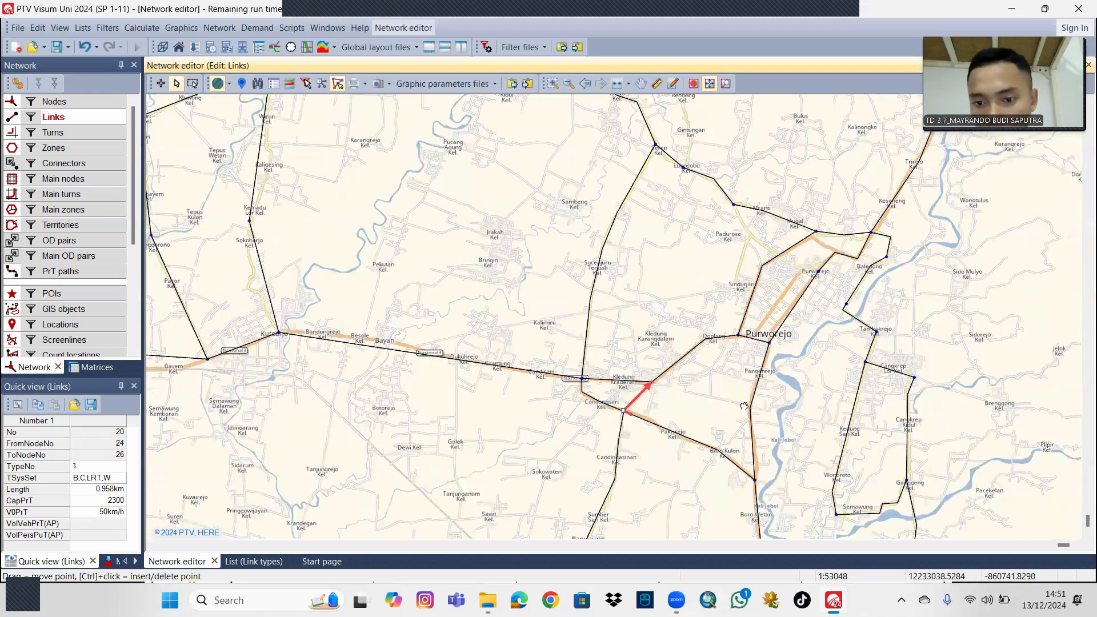
Bend the link from node 28 to node 27 onto the main road at Bayan.
left_click_drag(744, 406, 675, 390)
left_click_drag(675, 336, 632, 360)
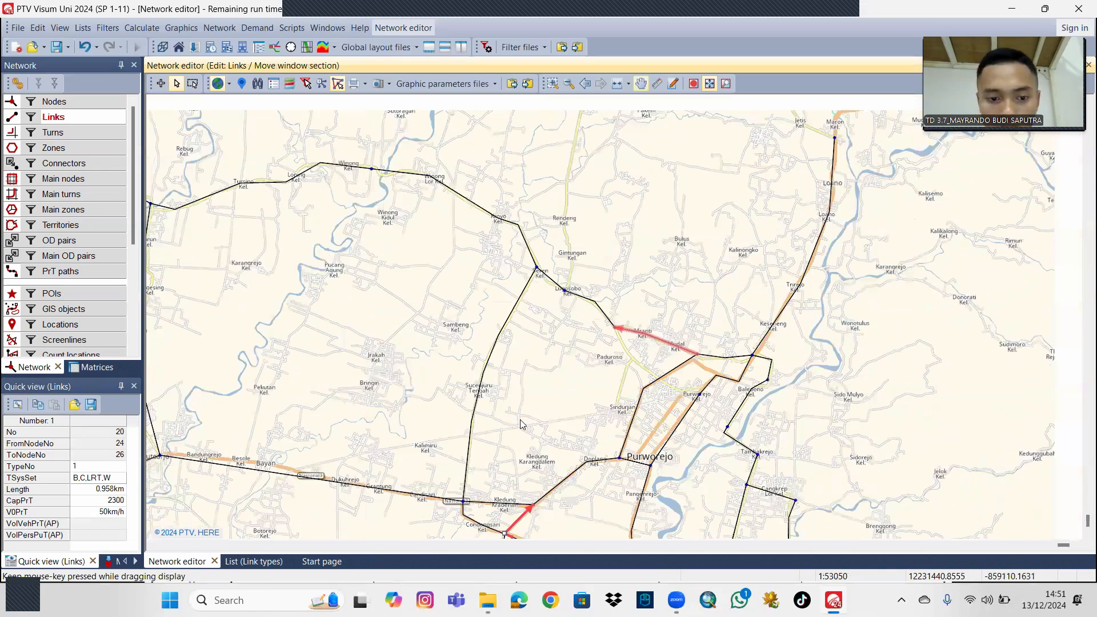
left_click_drag(520, 424, 637, 372)
left_click_drag(511, 395, 611, 348)
scroll(546, 401, "up", 1)
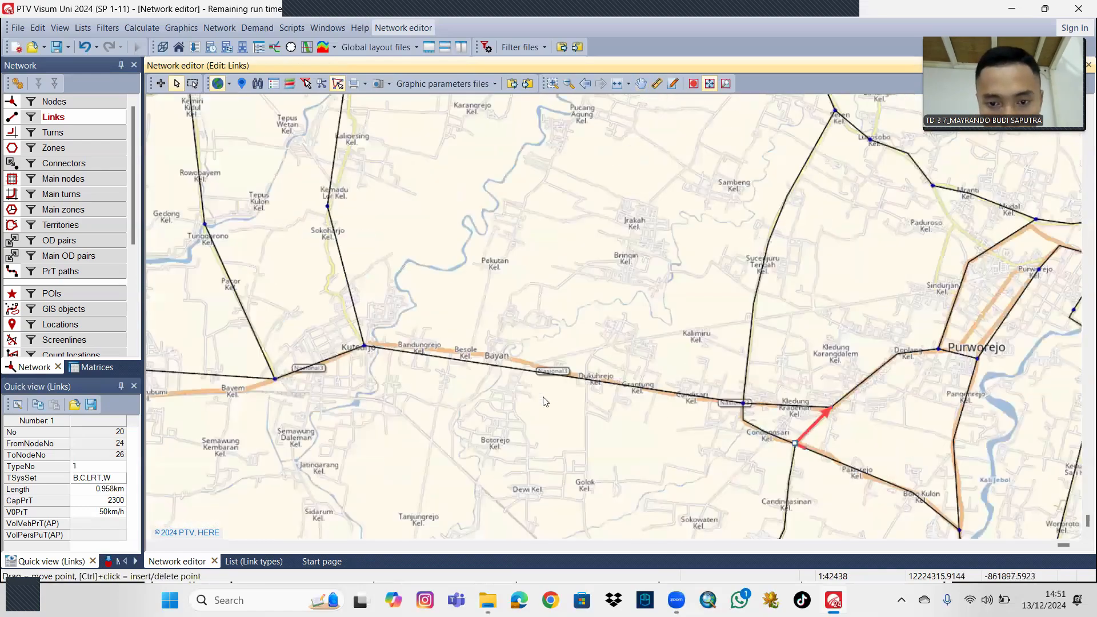
left_click(472, 386, "ctrl")
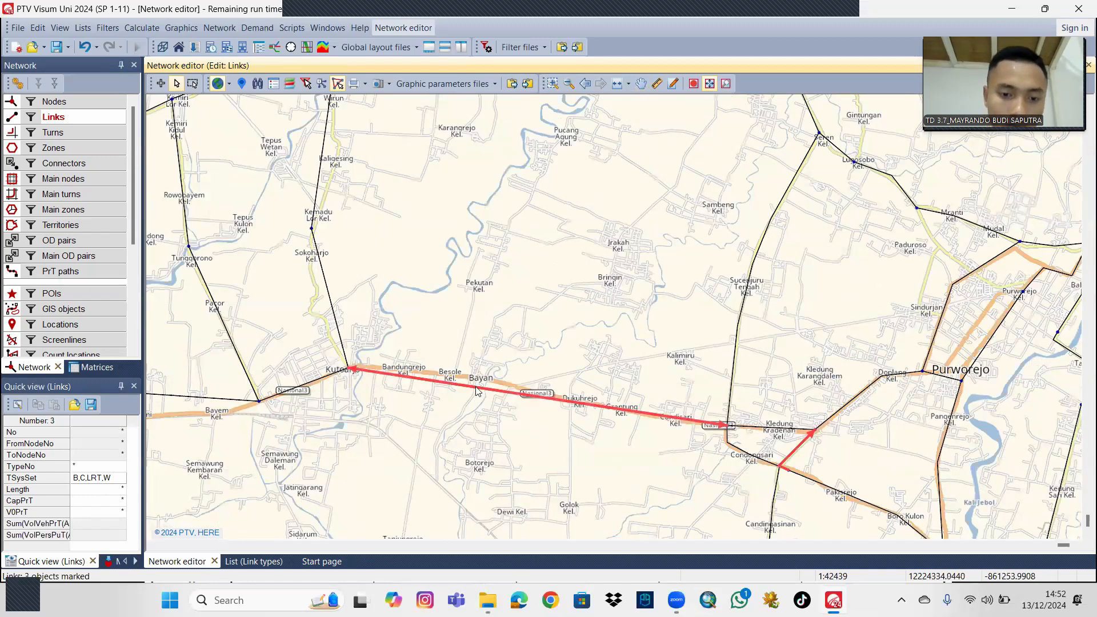
left_click(506, 342)
left_click(478, 389)
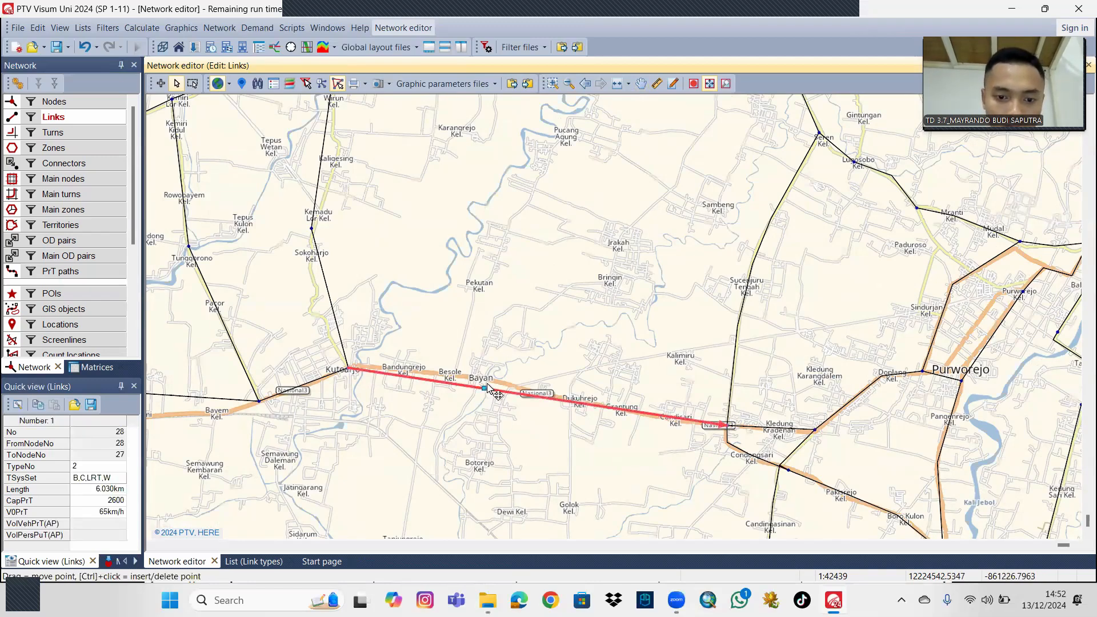
left_click_drag(486, 388, 481, 379)
left_click_drag(558, 288, 567, 292)
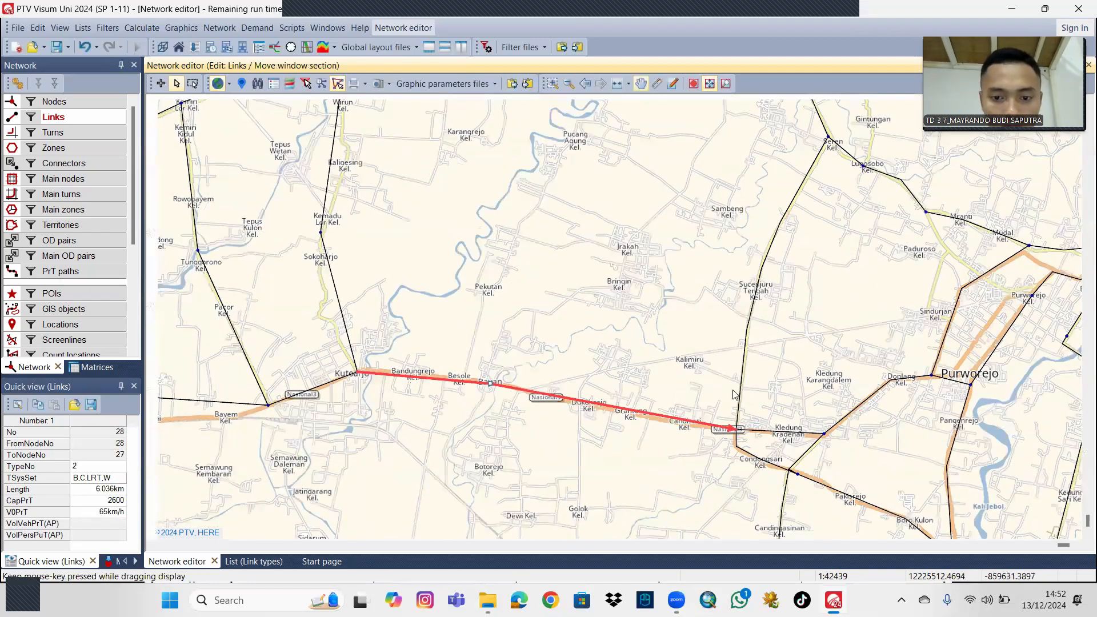
Add intermediate points to the link from node 32 to node 29 so it follows the main road through Andong and Kaliwatubumi.
left_click_drag(495, 401, 581, 419)
left_click_drag(625, 294, 593, 305)
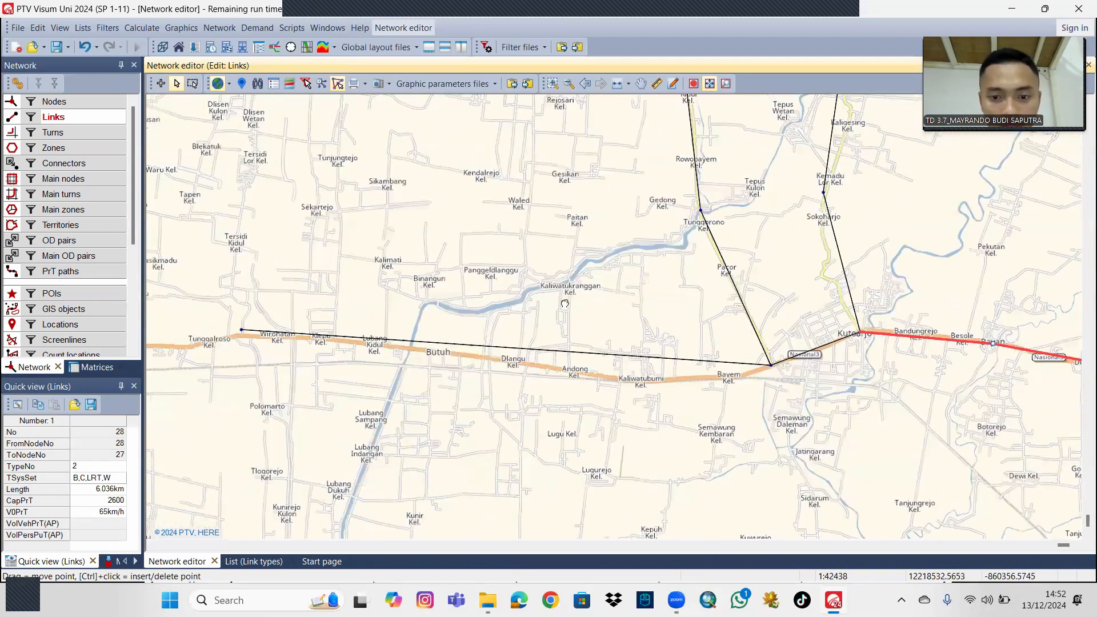
left_click(560, 366)
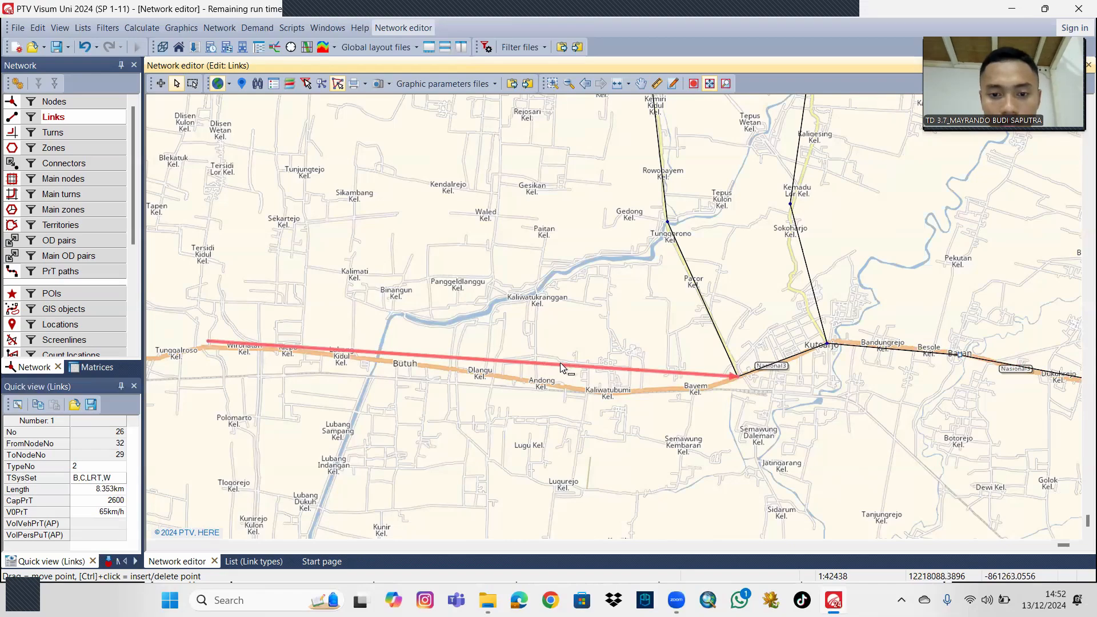
left_click_drag(560, 366, 563, 387)
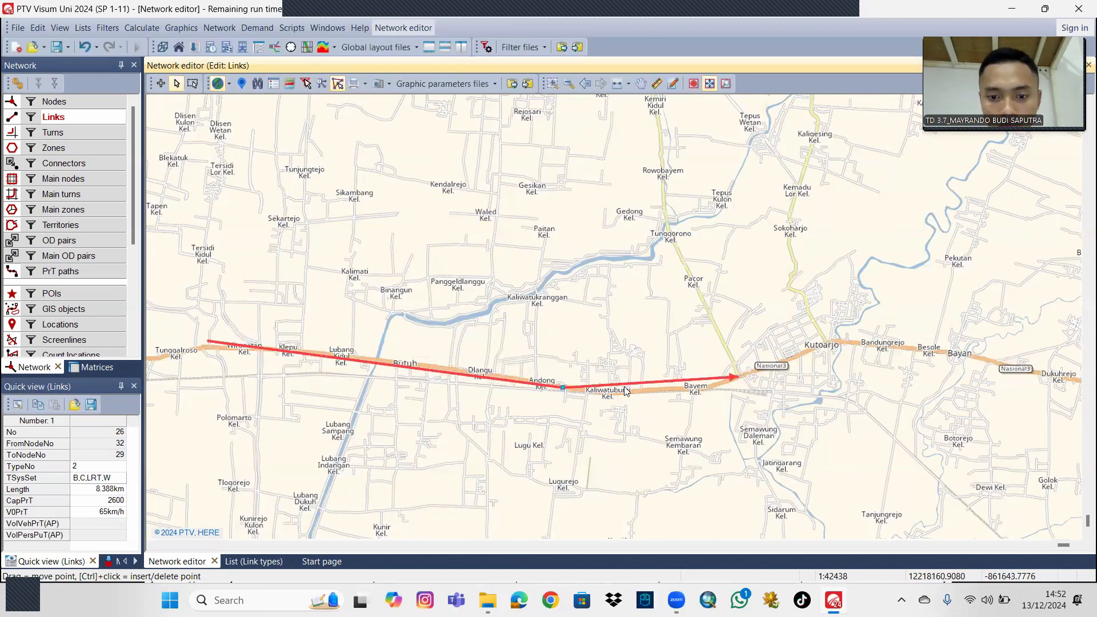
left_click_drag(647, 382, 650, 390)
Reshape the link between nodes 28 and 31 with intermediate points along the winding road from Kutoarjo through Sokoharjo.
left_click_drag(616, 327, 604, 372)
scroll(604, 372, "down", 1)
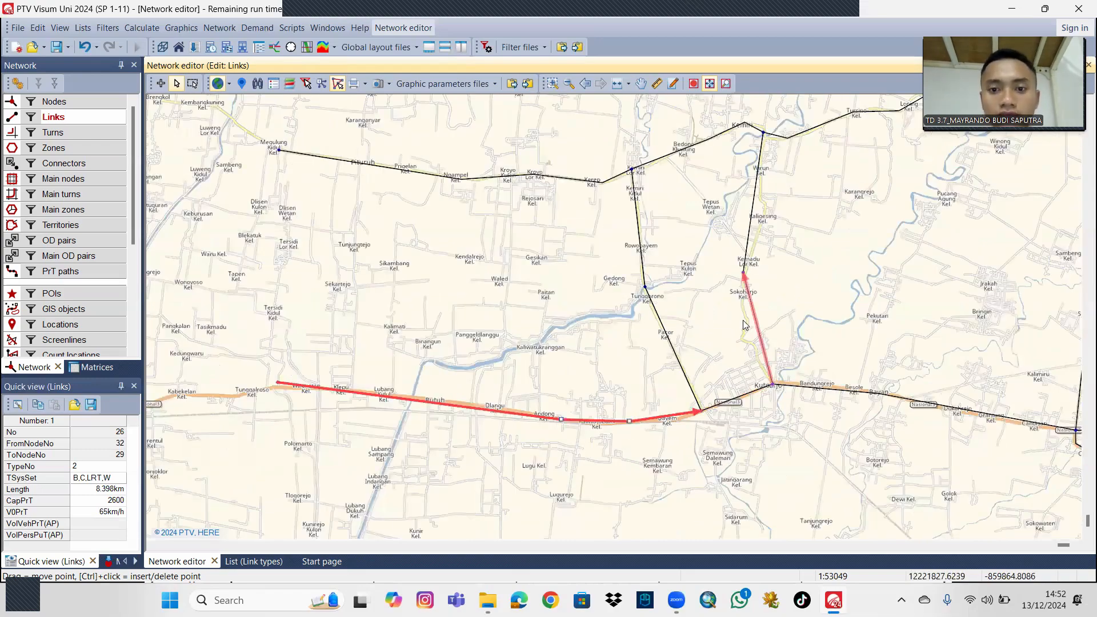
left_click_drag(742, 320, 718, 354)
scroll(718, 354, "down", 1)
left_click_drag(656, 329, 543, 314)
scroll(549, 315, "up", 2)
left_click_drag(786, 342, 533, 286)
scroll(536, 355, "up", 1)
left_click(479, 323)
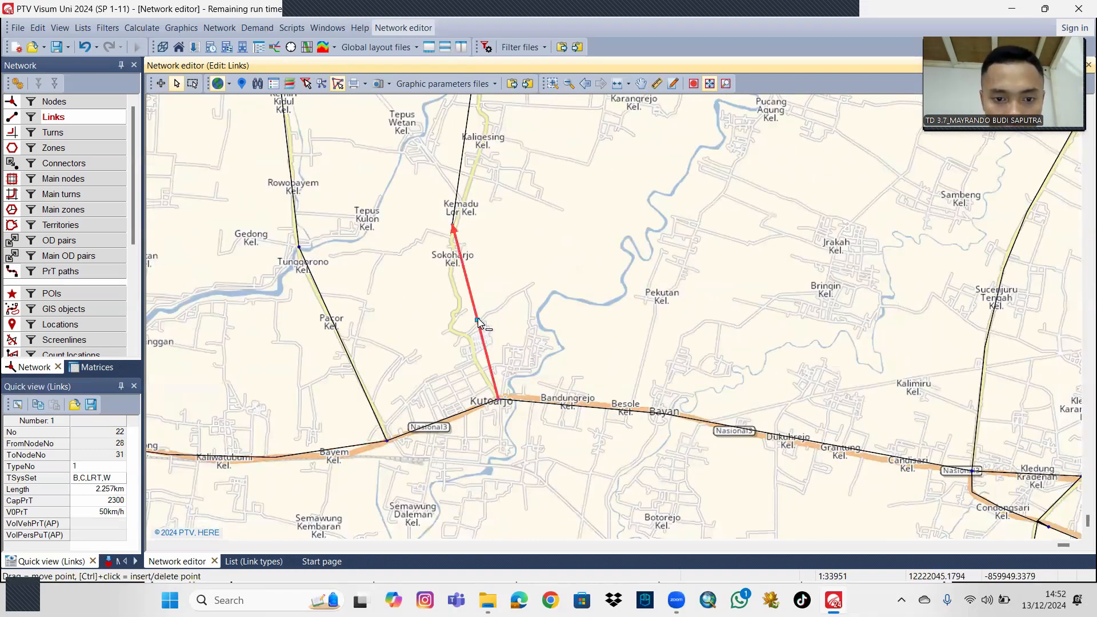
left_click_drag(478, 323, 519, 306)
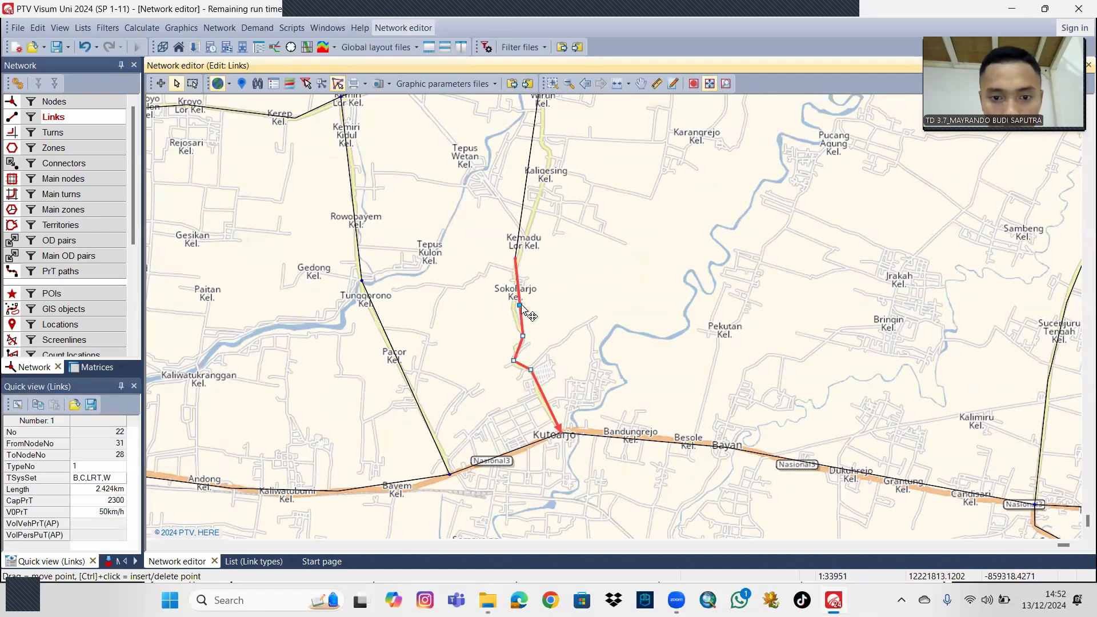
left_click(513, 308)
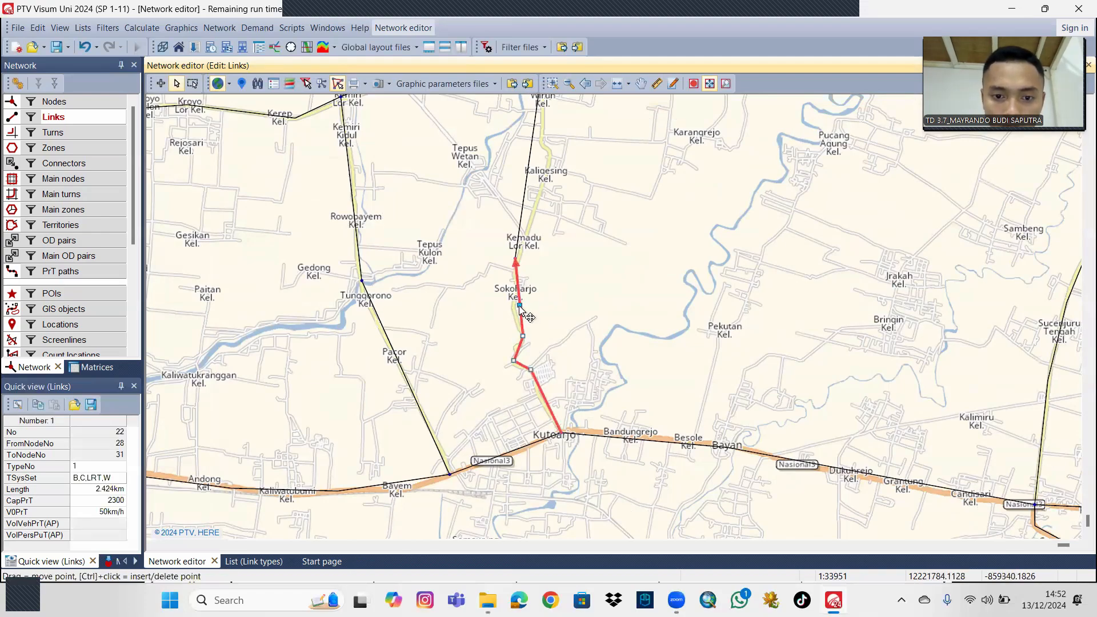
left_click_drag(519, 305, 513, 309)
Add intermediate points to the link between nodes 31 and 3 so it follows the road through Kaligesing and Wirun.
left_click_drag(584, 288, 591, 393)
left_click(535, 271)
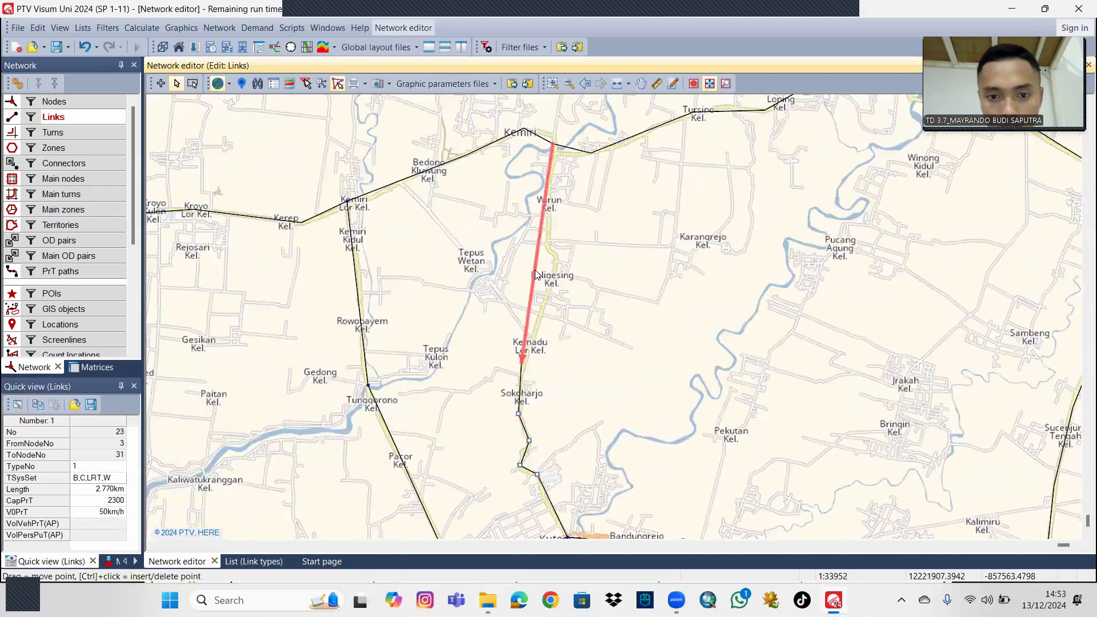
left_click(534, 272, "ctrl")
left_click_drag(534, 271, 554, 273)
left_click_drag(611, 223, 561, 307)
left_click(566, 299)
left_click(566, 303, "ctrl")
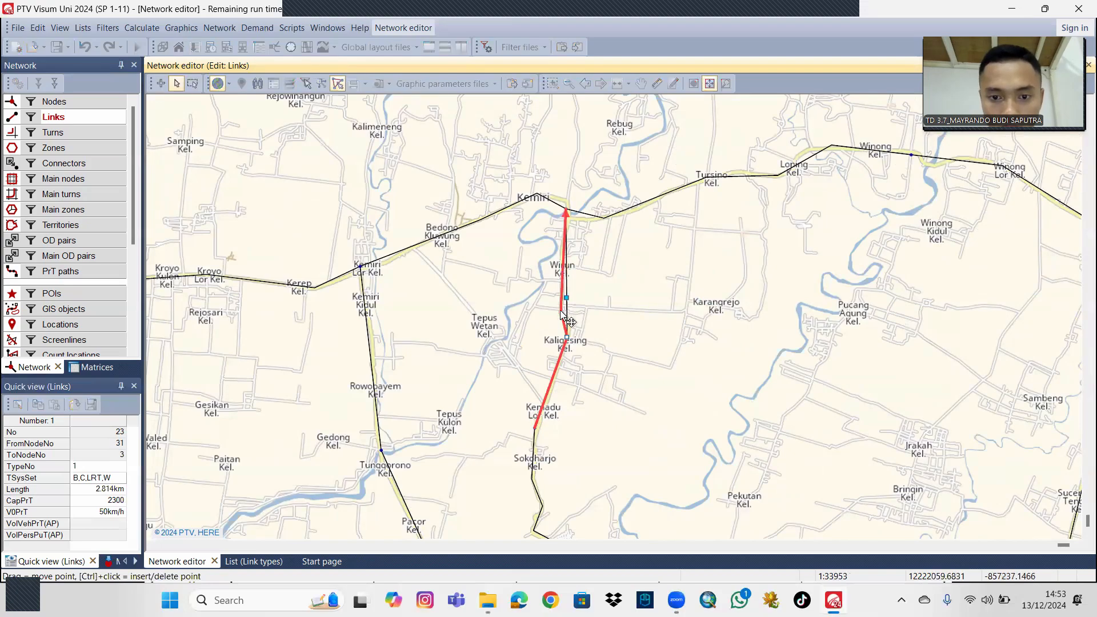
scroll(630, 318, "down", 2)
Bend the link from node 12 to node 11 onto the main road at Pangenjuru Tengah.
left_click_drag(733, 332, 815, 268)
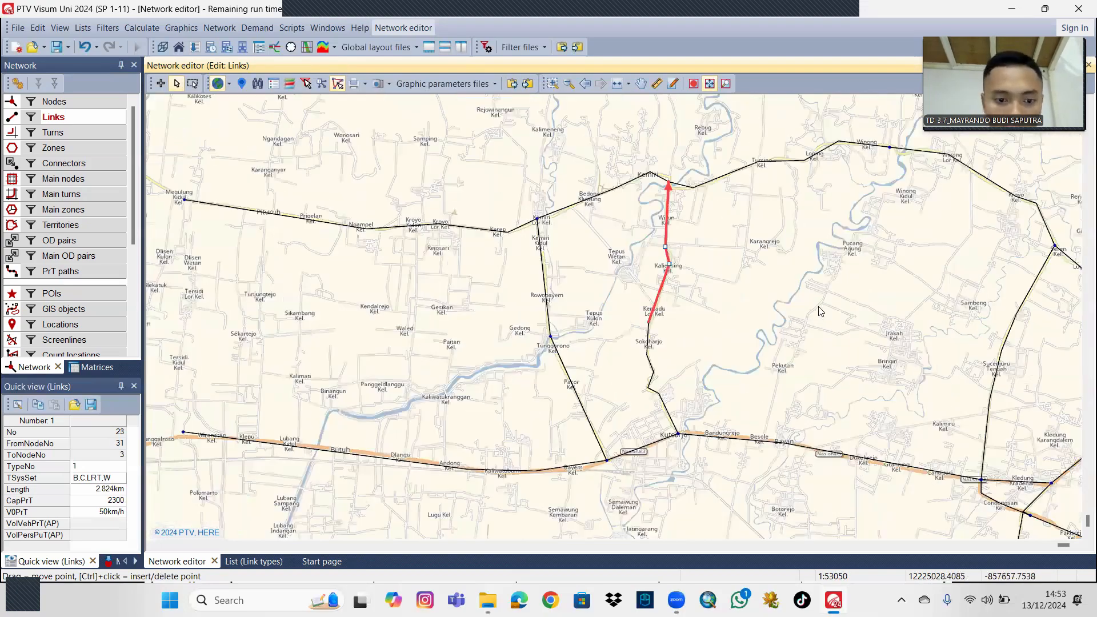
left_click_drag(818, 306, 591, 326)
left_click_drag(788, 326, 651, 345)
scroll(764, 294, "down", 1)
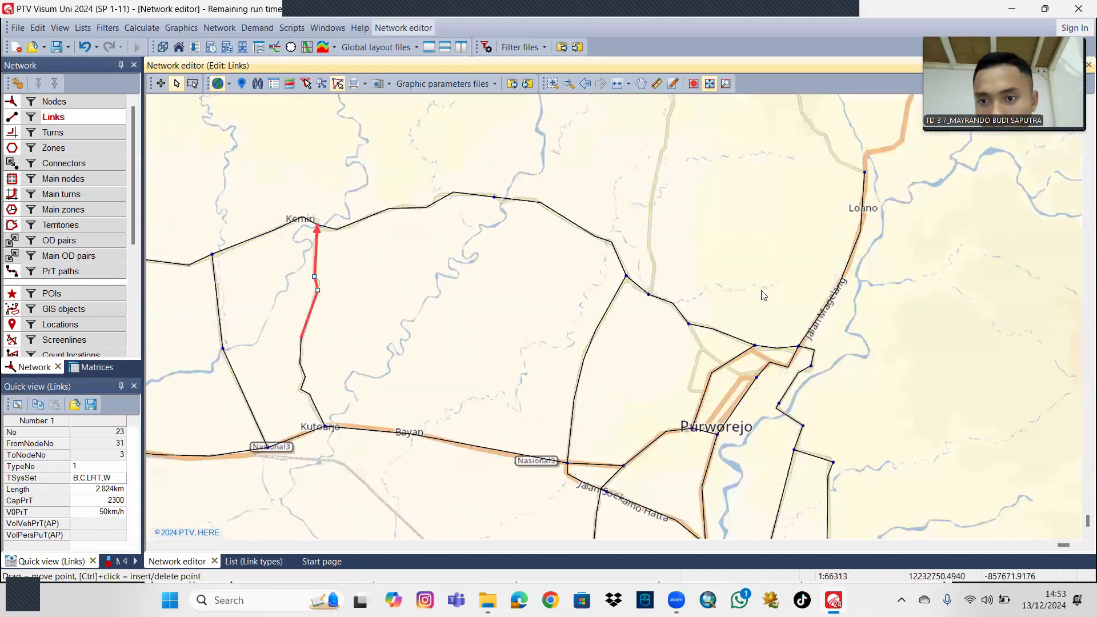
left_click_drag(766, 268, 709, 283)
scroll(707, 284, "up", 1)
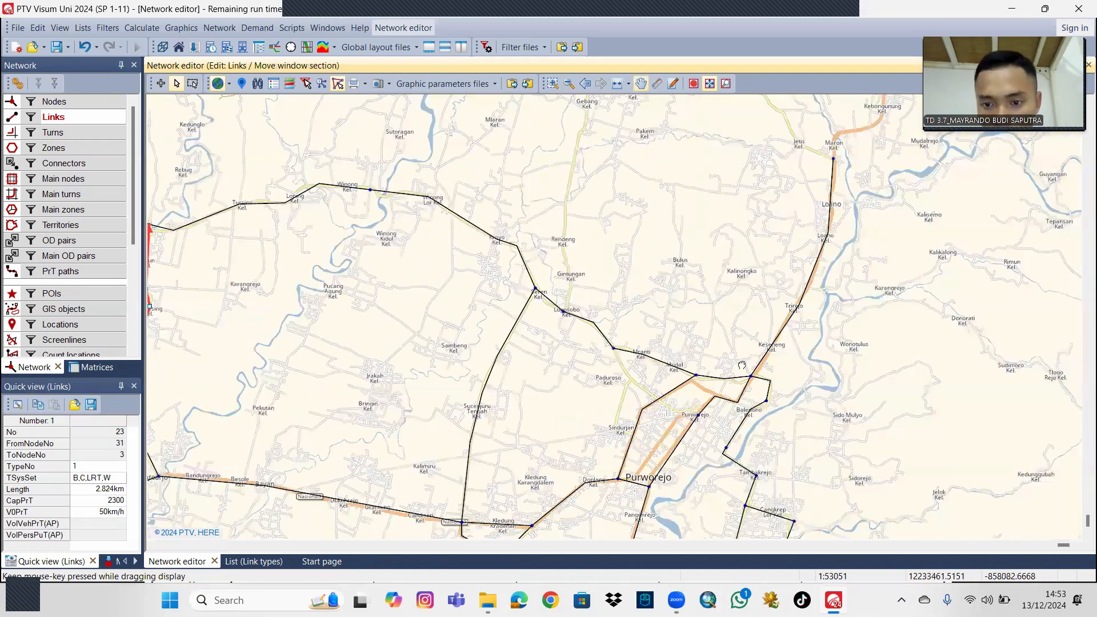
scroll(743, 357, "up", 3)
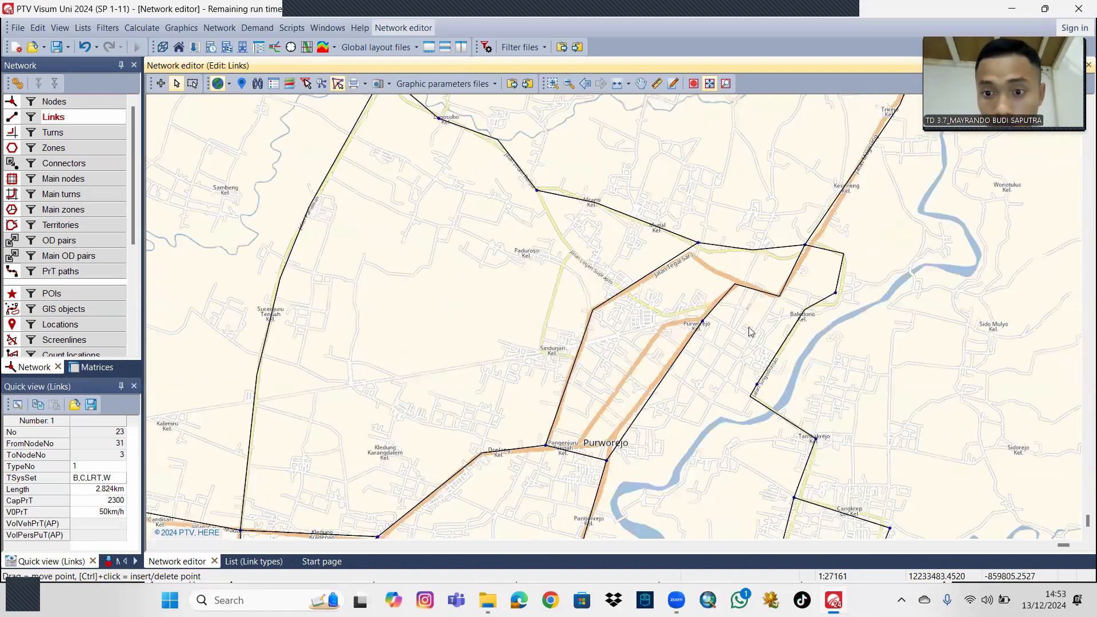
left_click_drag(730, 315, 740, 254)
left_click(592, 389)
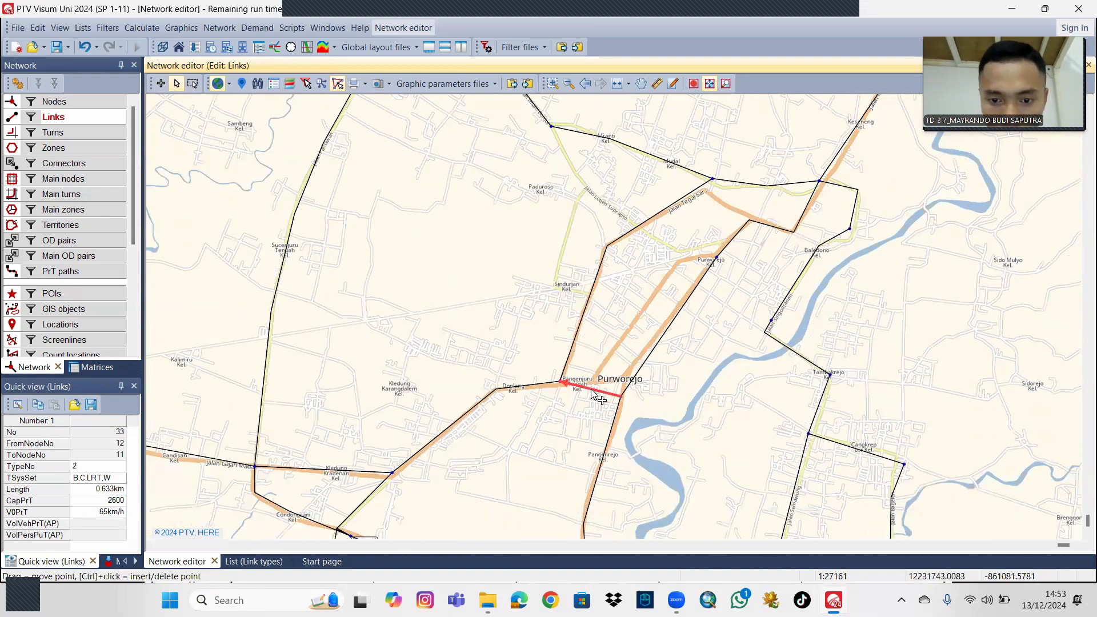
left_click_drag(592, 389, 593, 381)
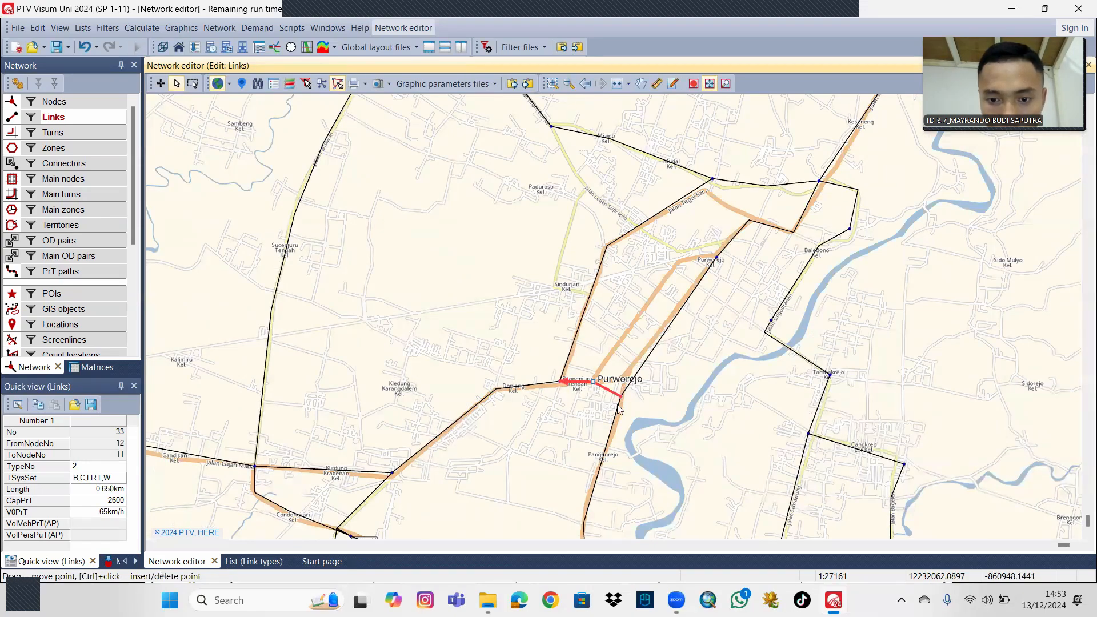
Move node 12 north onto the main road junction at Purworejo.
left_click(617, 405)
left_click(114, 101)
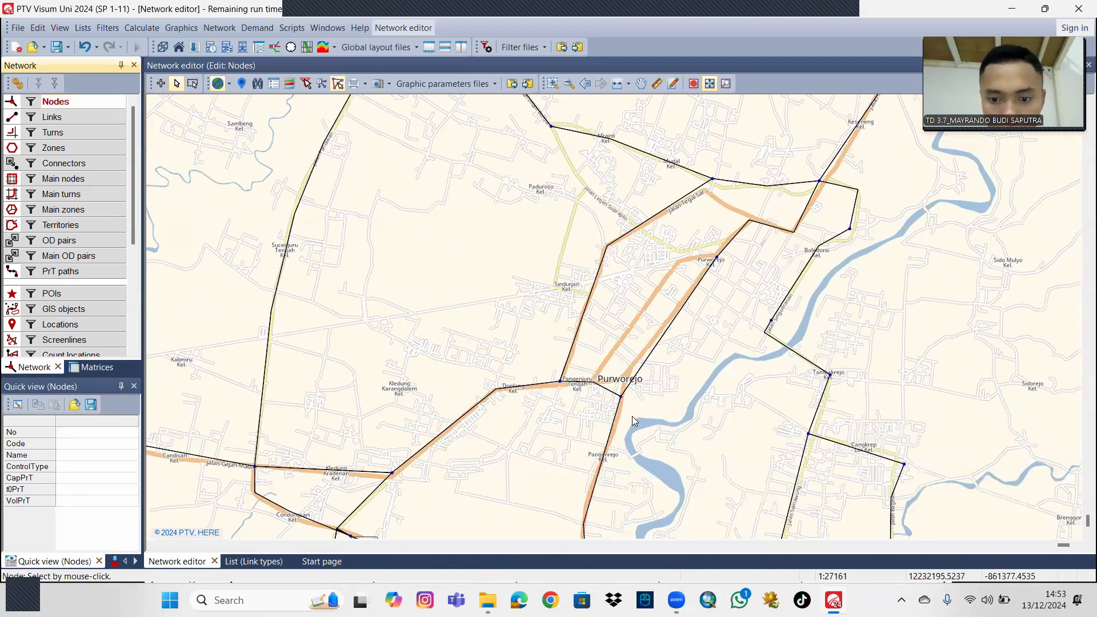
left_click_drag(620, 396, 623, 380)
Insert three nodes on the main roads: west of node 10, at the bend northeast of node 10, and on Jalan Tegal Sari.
left_click_drag(742, 306, 687, 388)
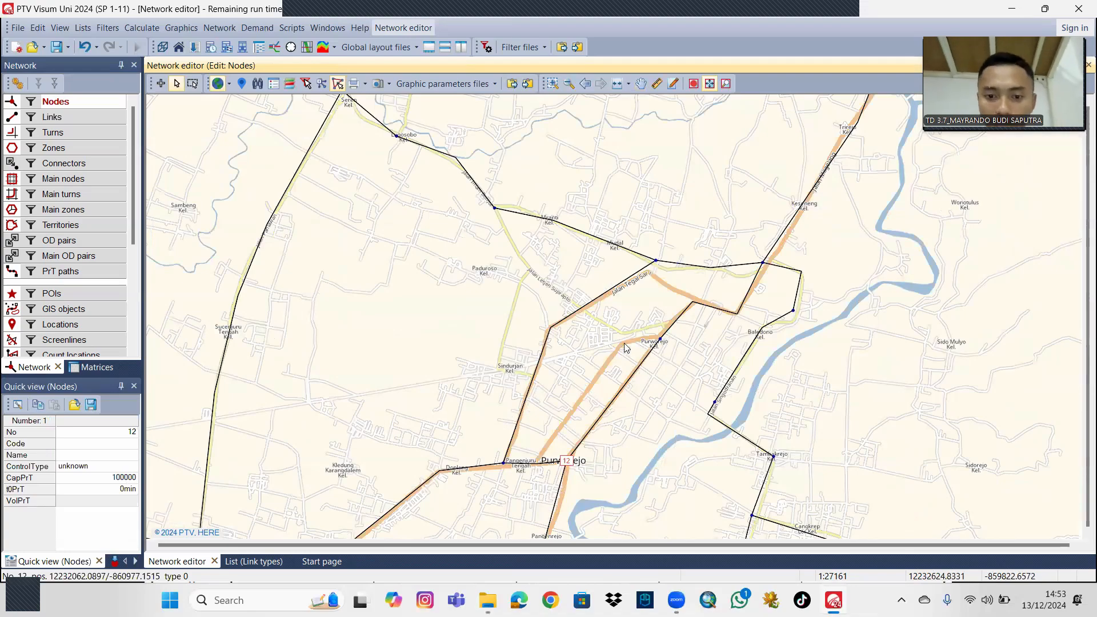
left_click(160, 83)
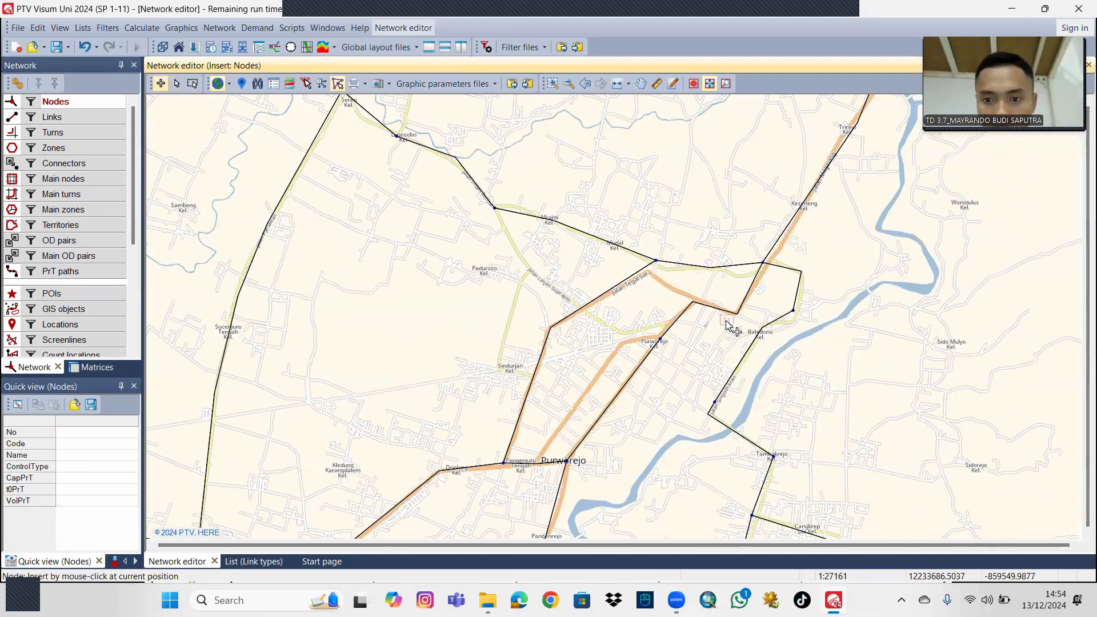
left_click(623, 343)
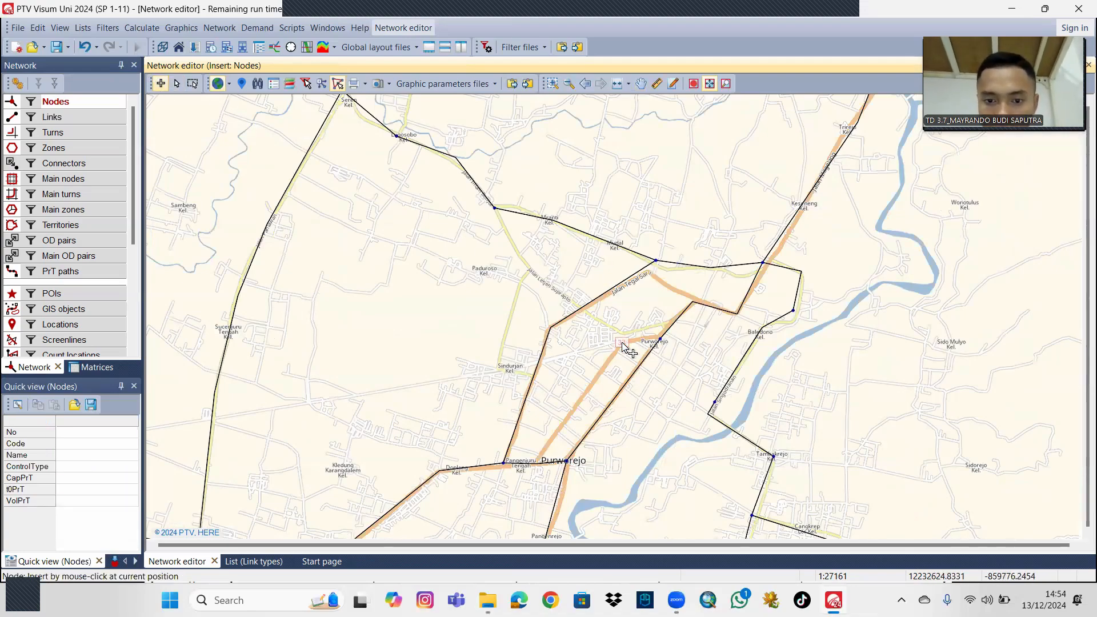
left_click(701, 306)
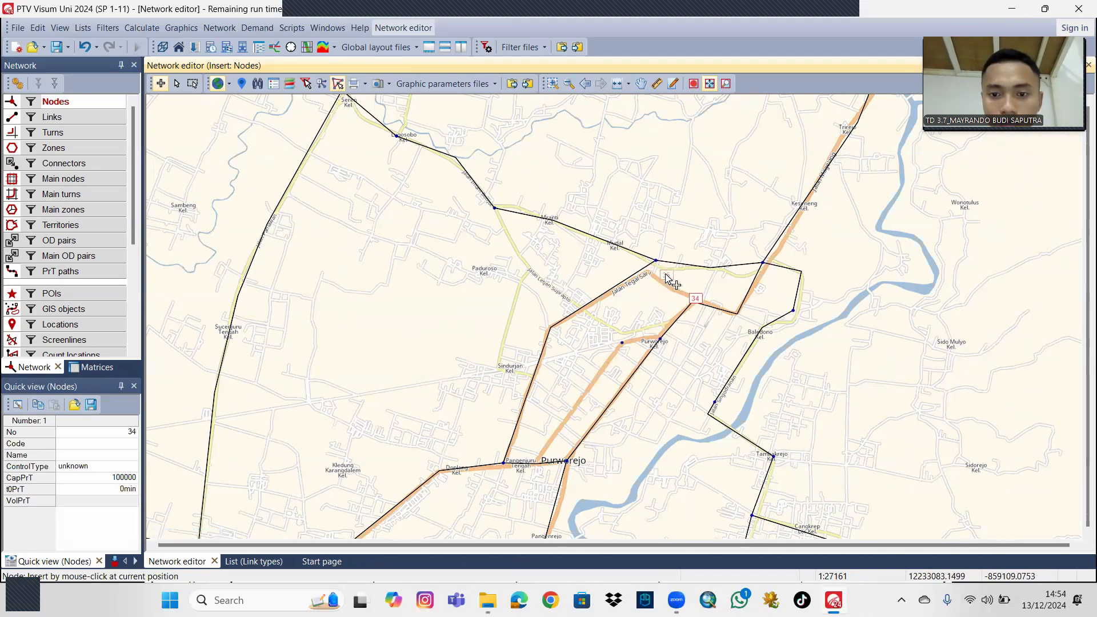
left_click(643, 275)
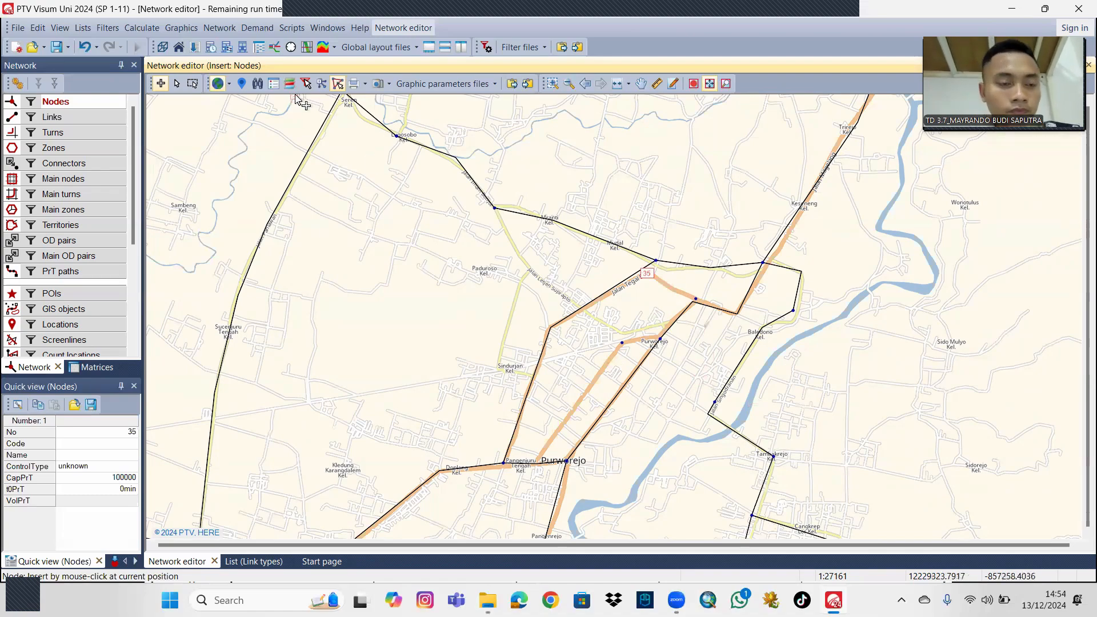
left_click(177, 83)
Create a type 2 link from node 33 to node 10.
left_click_drag(365, 236, 361, 217)
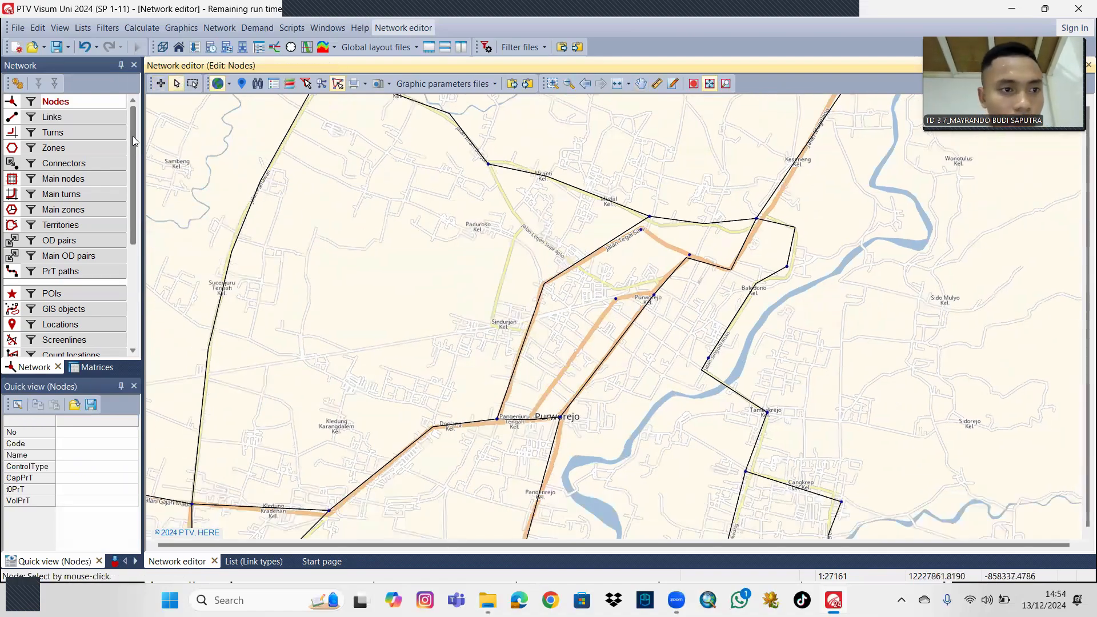
left_click(92, 119)
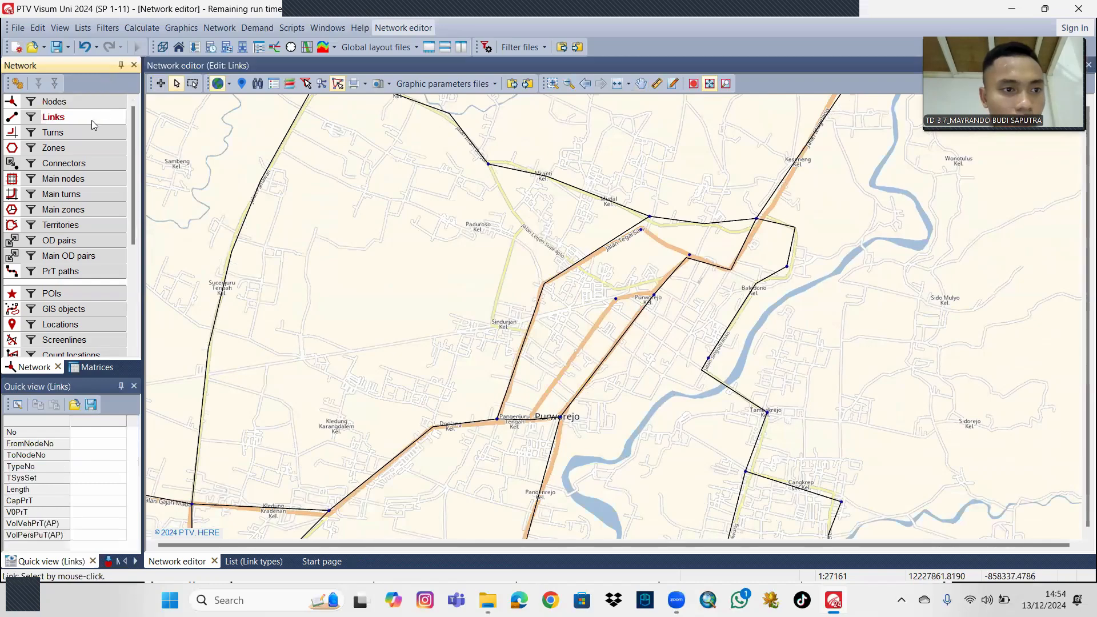
left_click(615, 297)
left_click(161, 84)
left_click(616, 298)
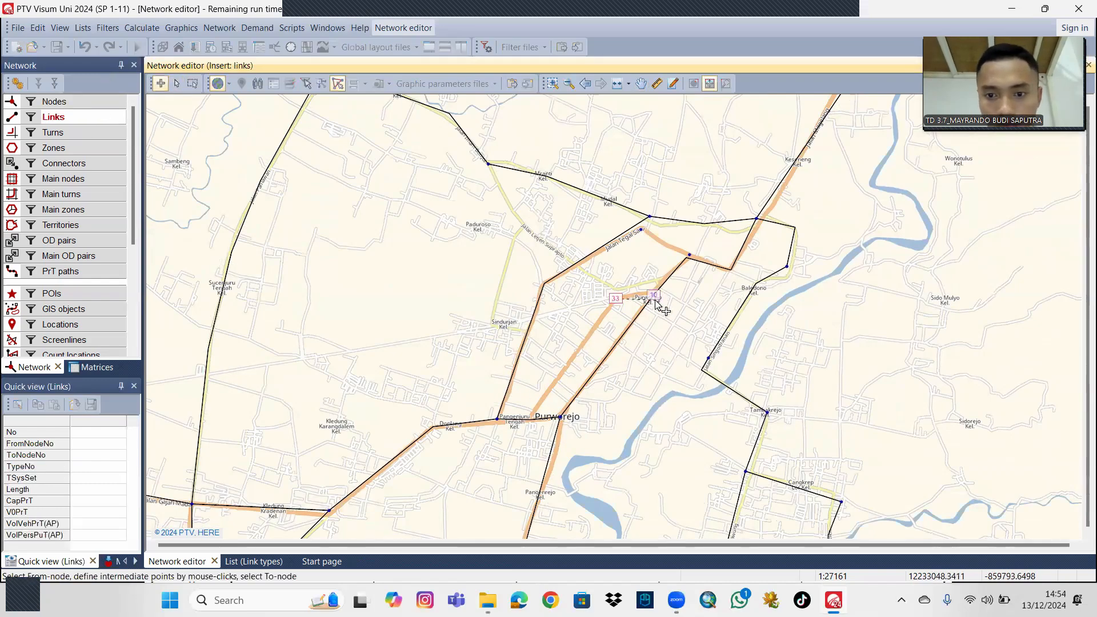
left_click(654, 296)
left_click(555, 373)
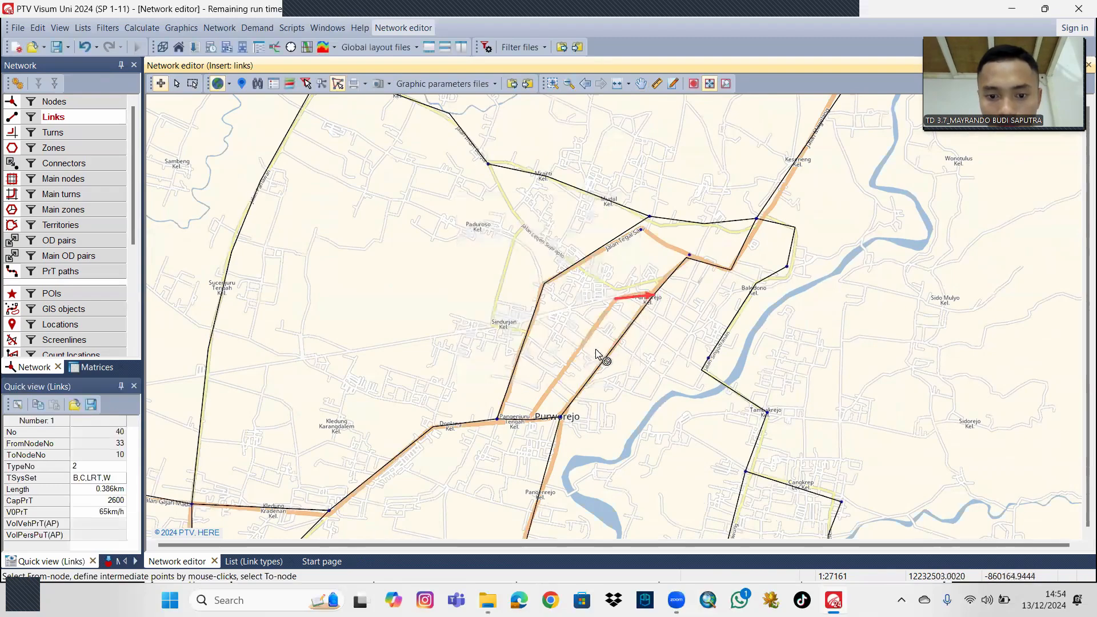
Insert a node on the main road between nodes 11 and 12 and link node 33 to it as type 02 Arteri primer 4/2.
left_click(86, 101)
left_click(530, 424)
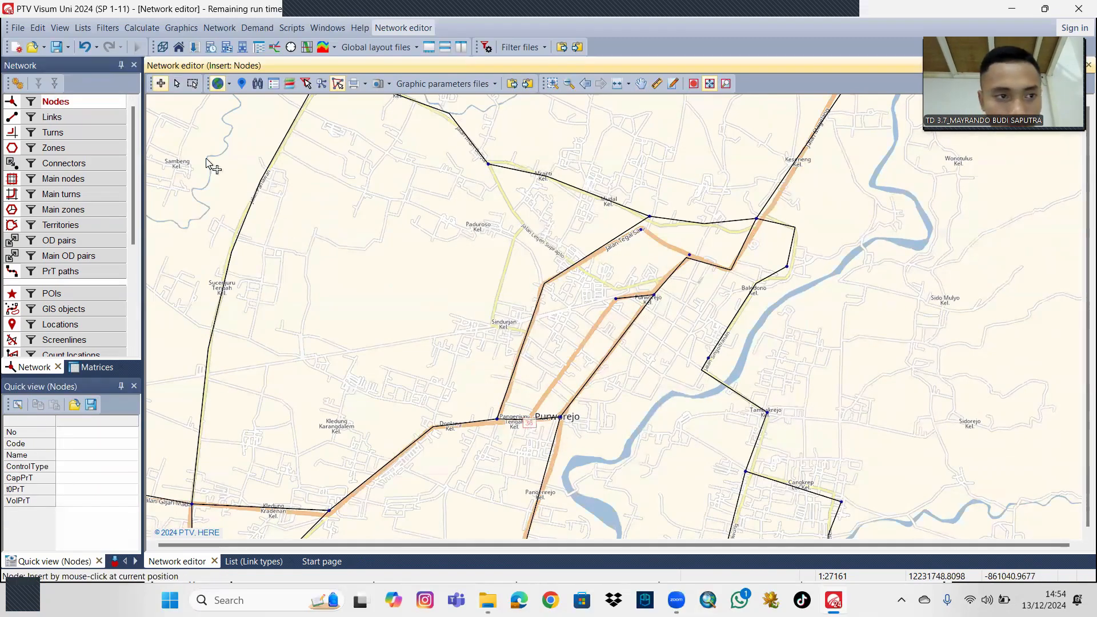
left_click(54, 116)
left_click(616, 299)
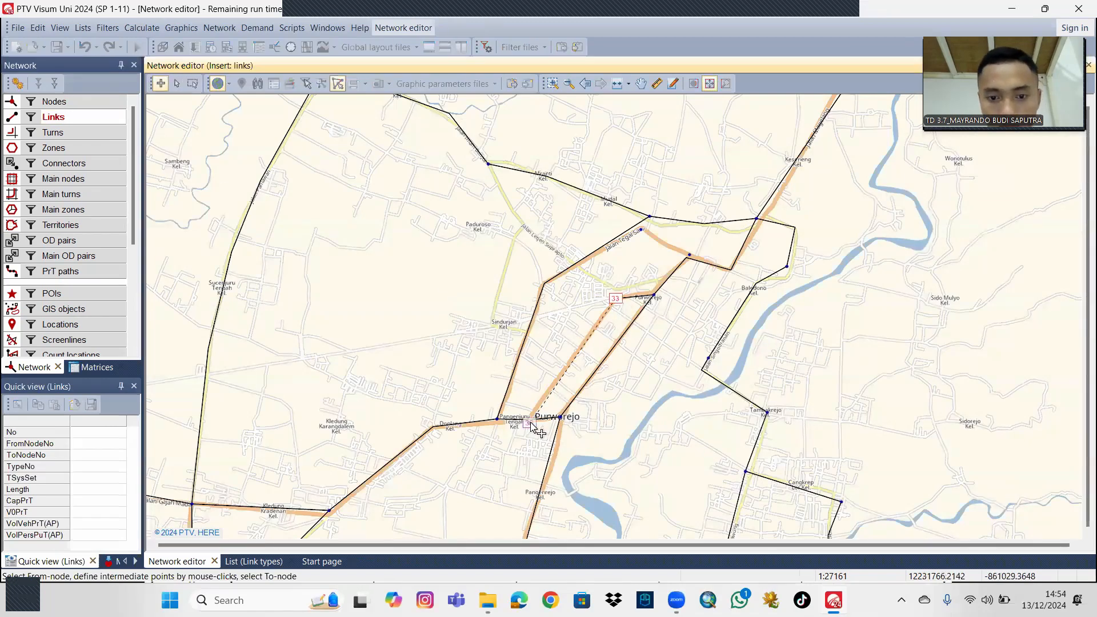
left_click(530, 424)
left_click(554, 371)
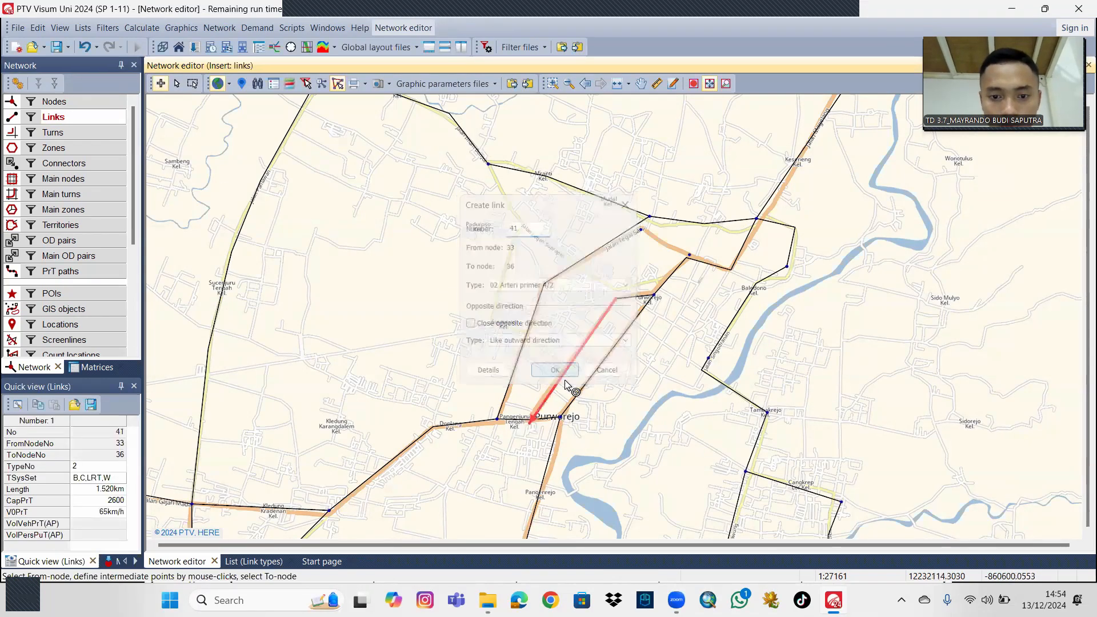
Delete the link between nodes 11 and 12.
left_click(176, 84)
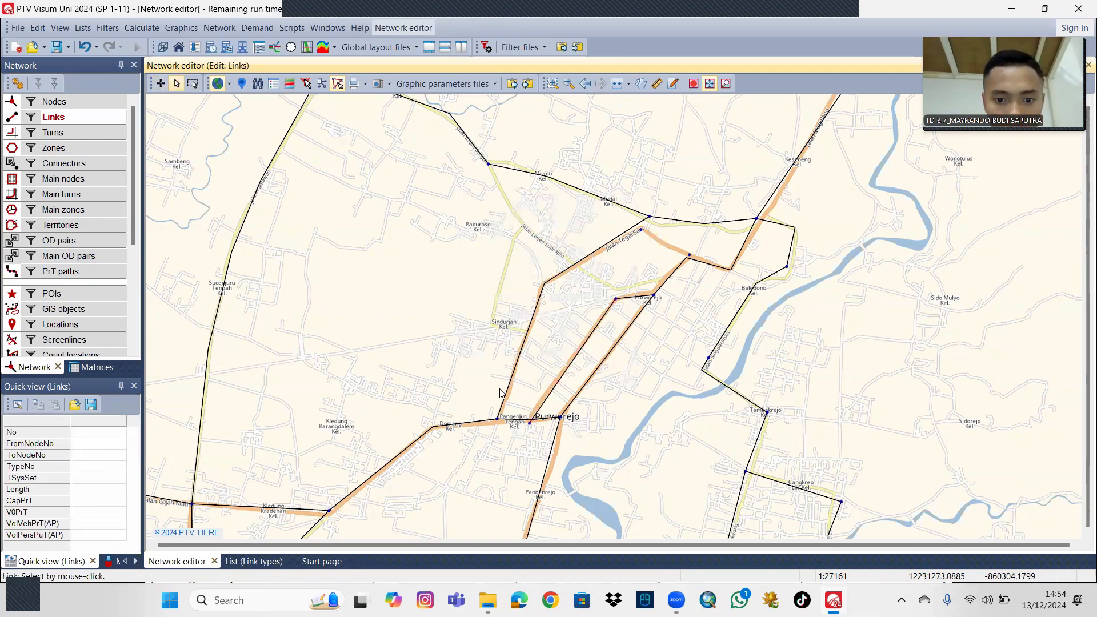
left_click(509, 418)
key("Delete")
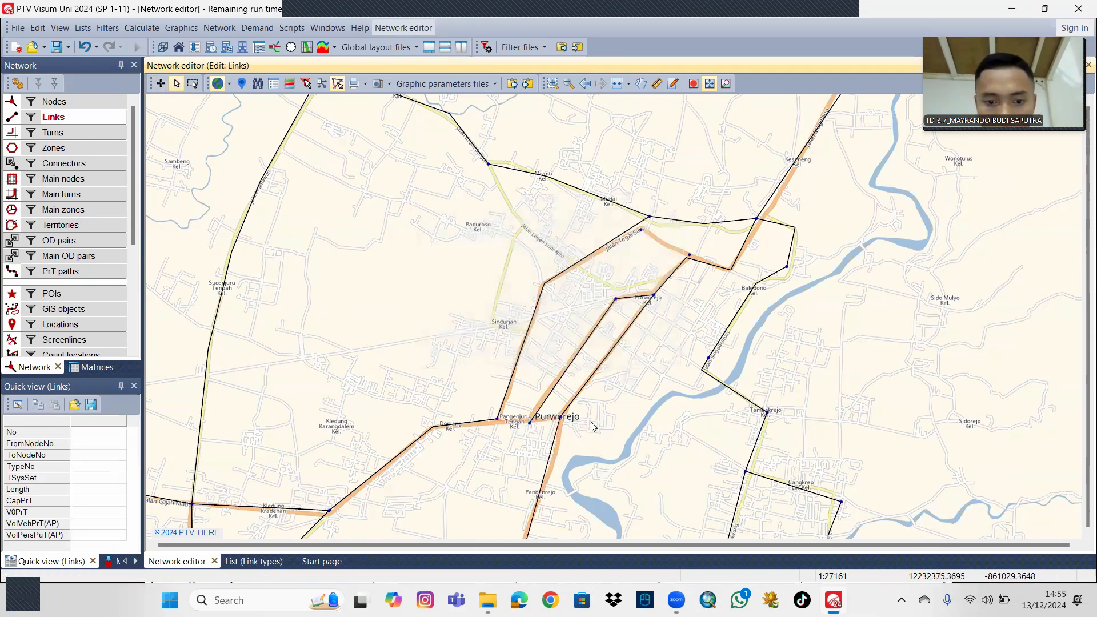
Create type 02 Arteri primer 4/2 links from node 12 to node 36 and from node 36 to node 11.
left_click(560, 428)
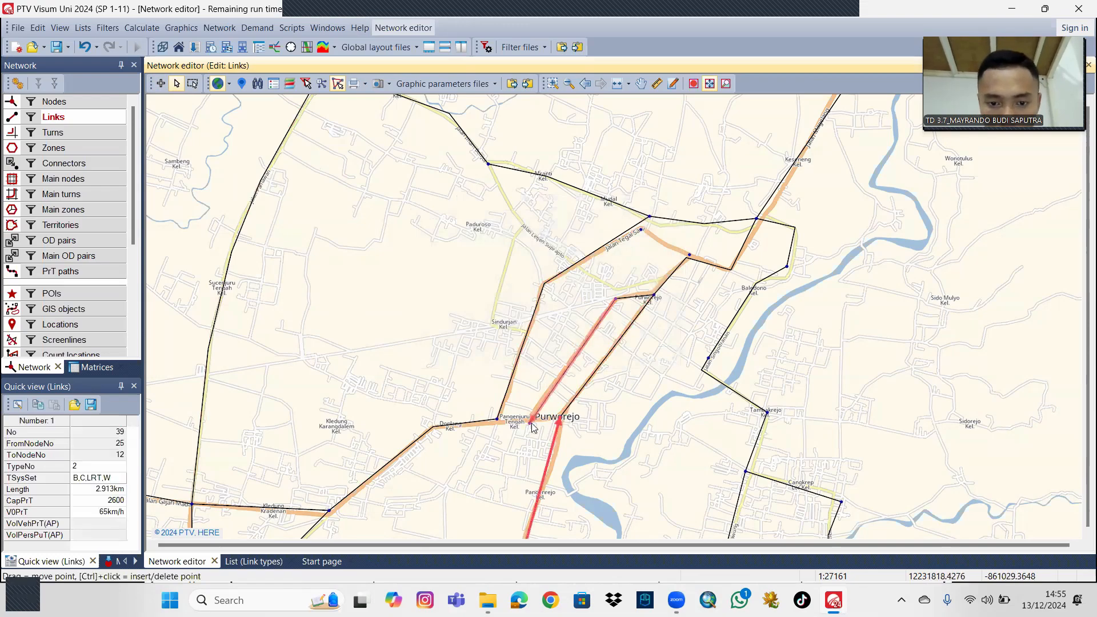
left_click(160, 83)
left_click(560, 421)
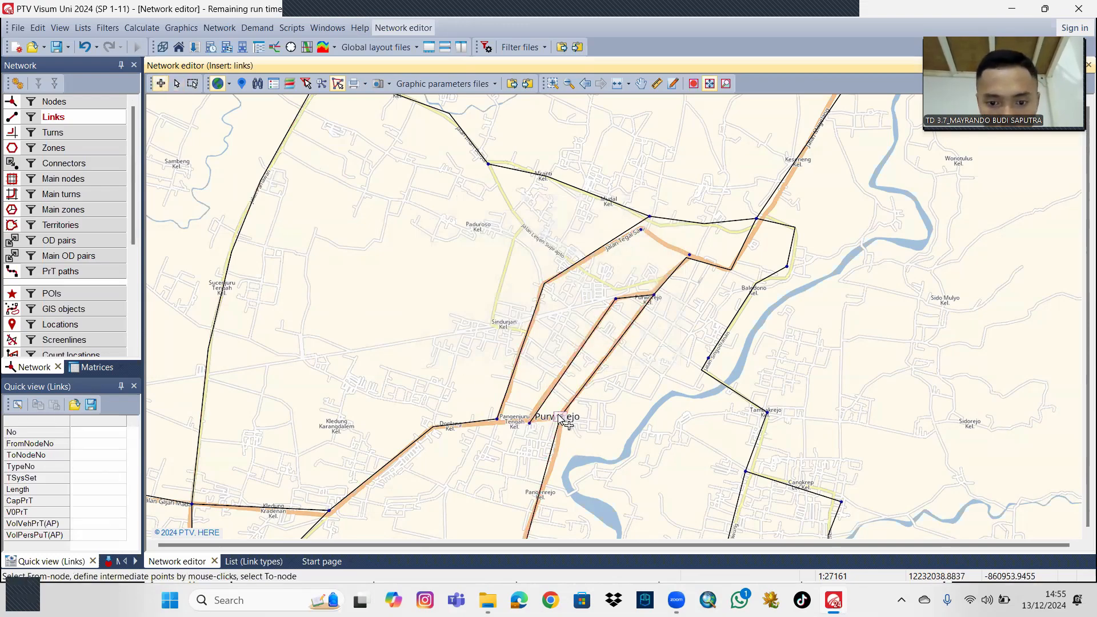
left_click(530, 423)
left_click(558, 371)
left_click(530, 424)
left_click(496, 420)
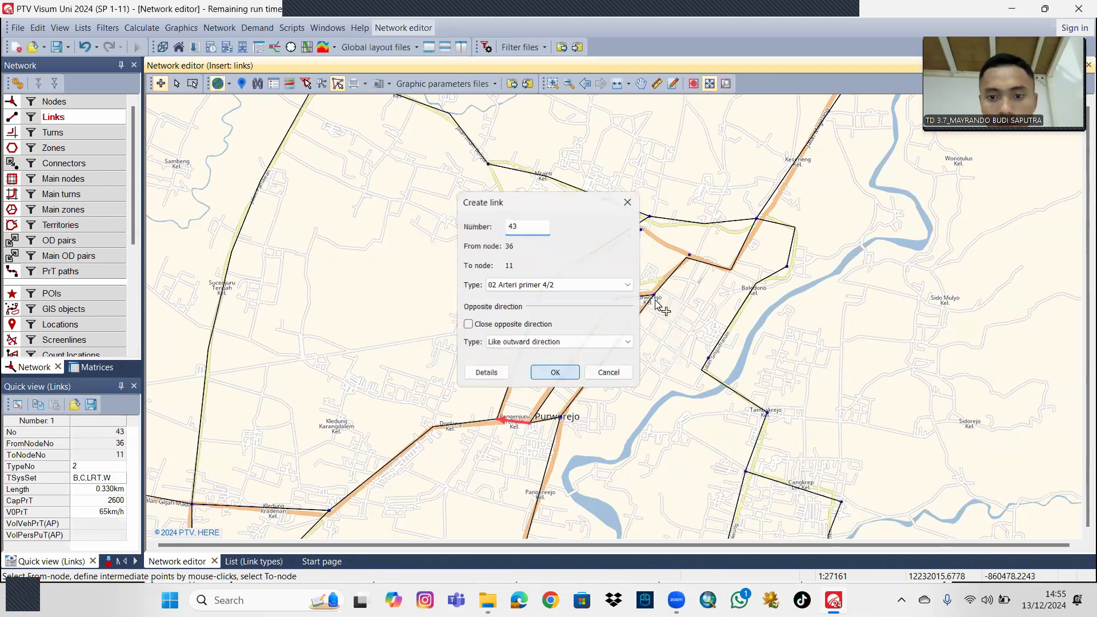
left_click(554, 370)
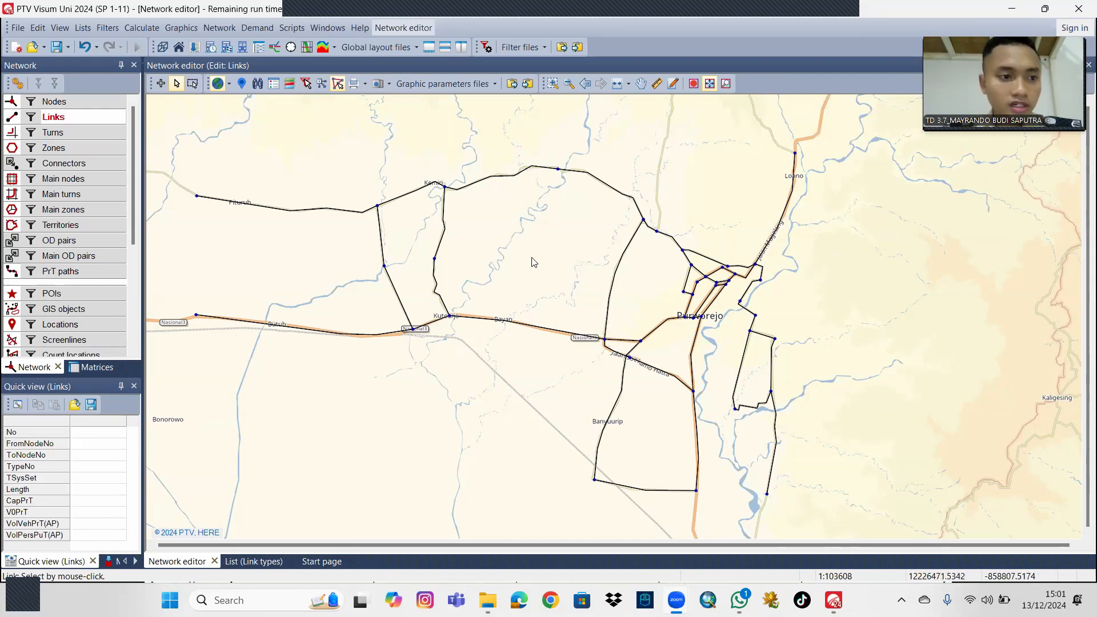
Insert zone 1 in the northwest, drawing its polygon around Pituruh and the western end of the northern road.
left_click(63, 148)
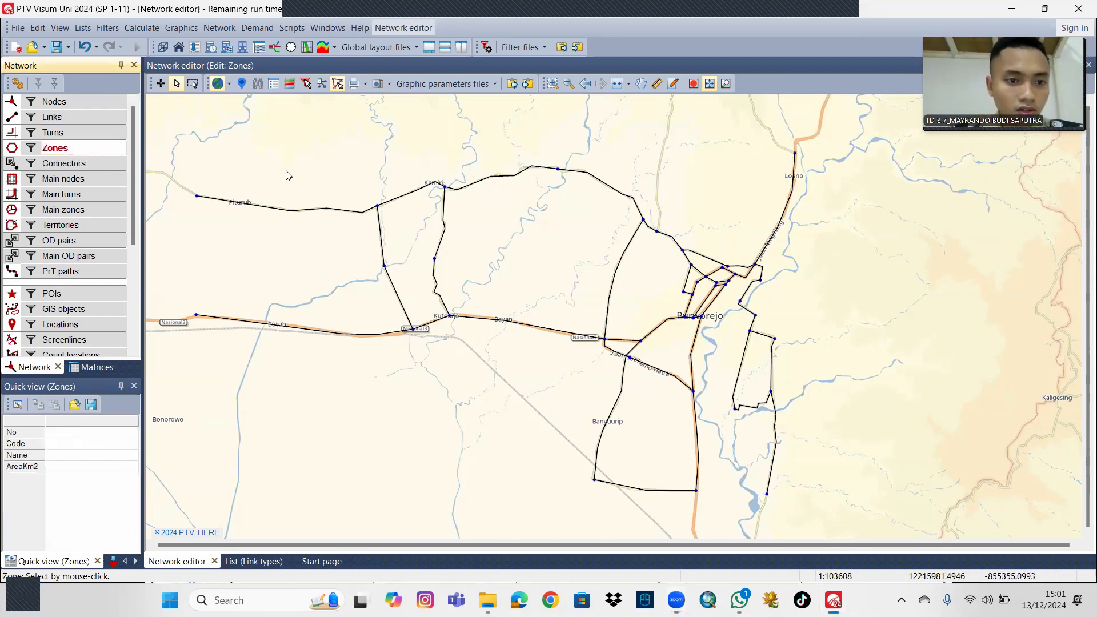
left_click_drag(288, 172, 297, 184)
left_click_drag(238, 152, 271, 210)
left_click(161, 84)
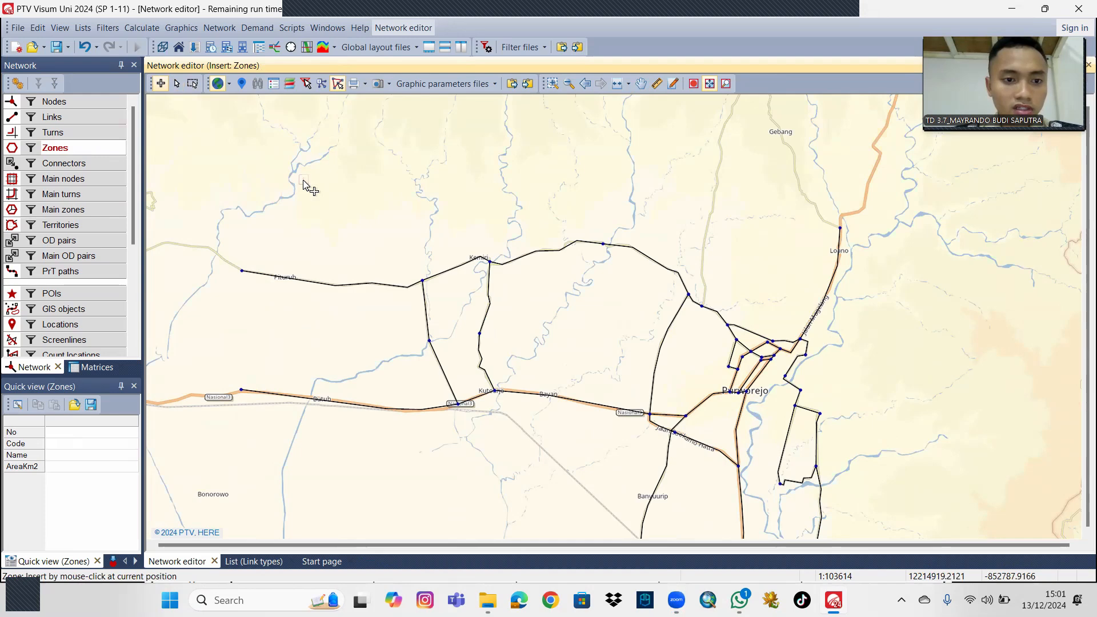
left_click(303, 180)
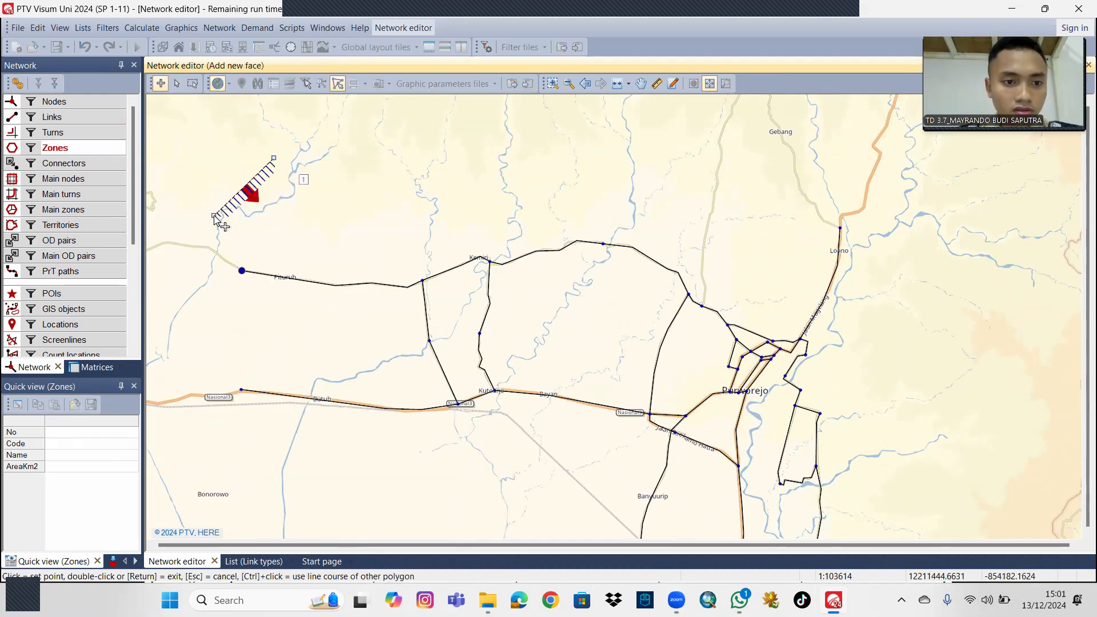
left_click(213, 218)
left_click(224, 333)
left_click(365, 374)
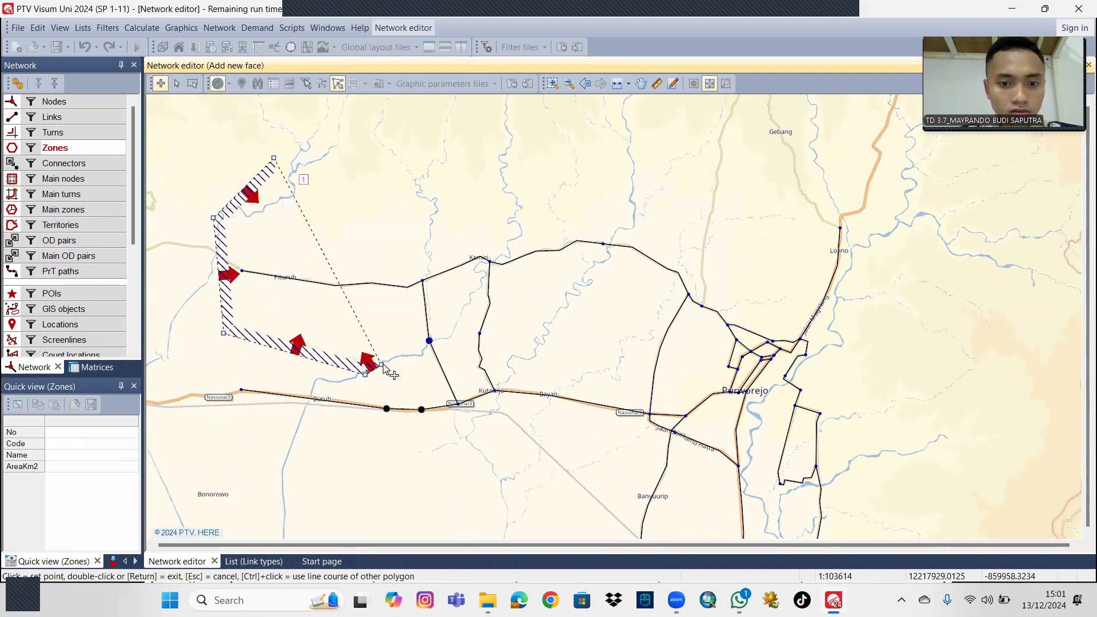
left_click(419, 325)
left_click(439, 219)
left_click(415, 132)
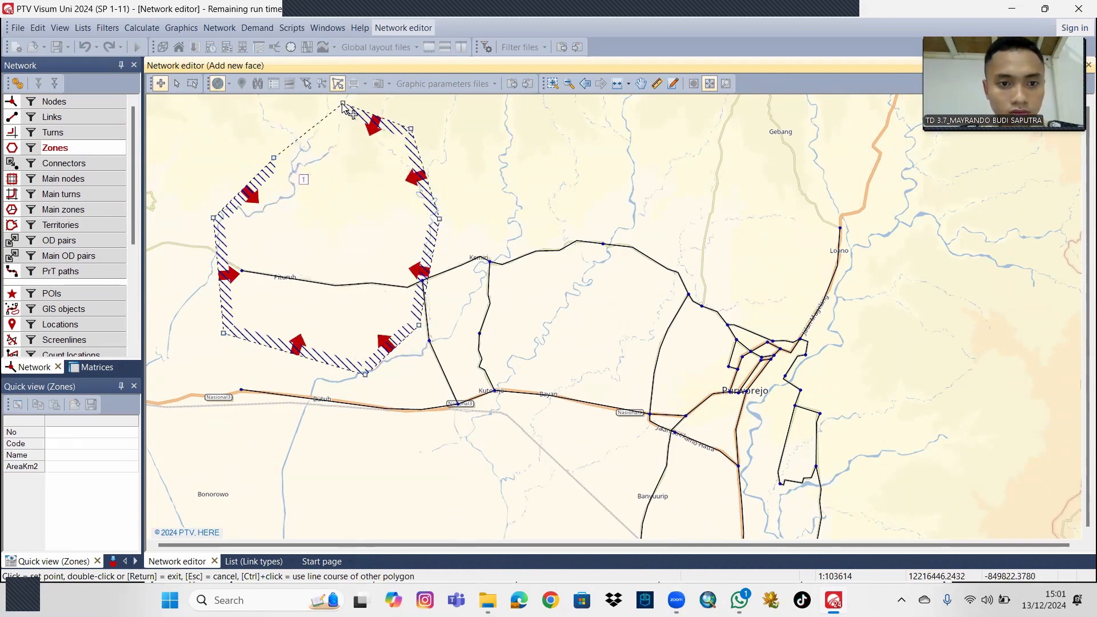
double_click(334, 109)
left_click_drag(467, 159, 469, 125)
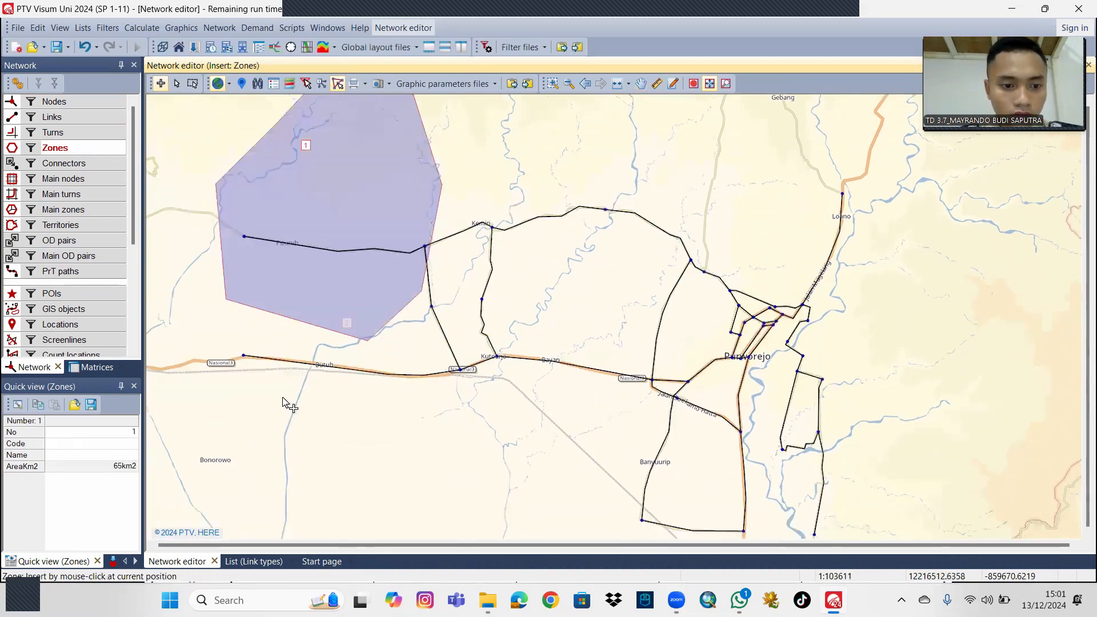
left_click(243, 464)
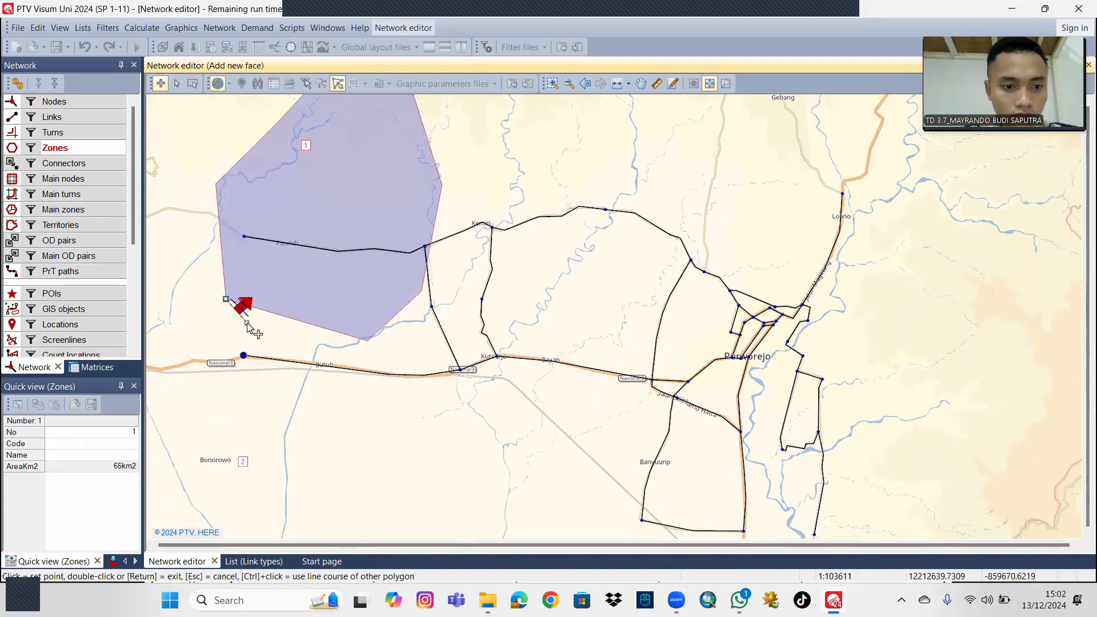
left_click(182, 392)
left_click(180, 487)
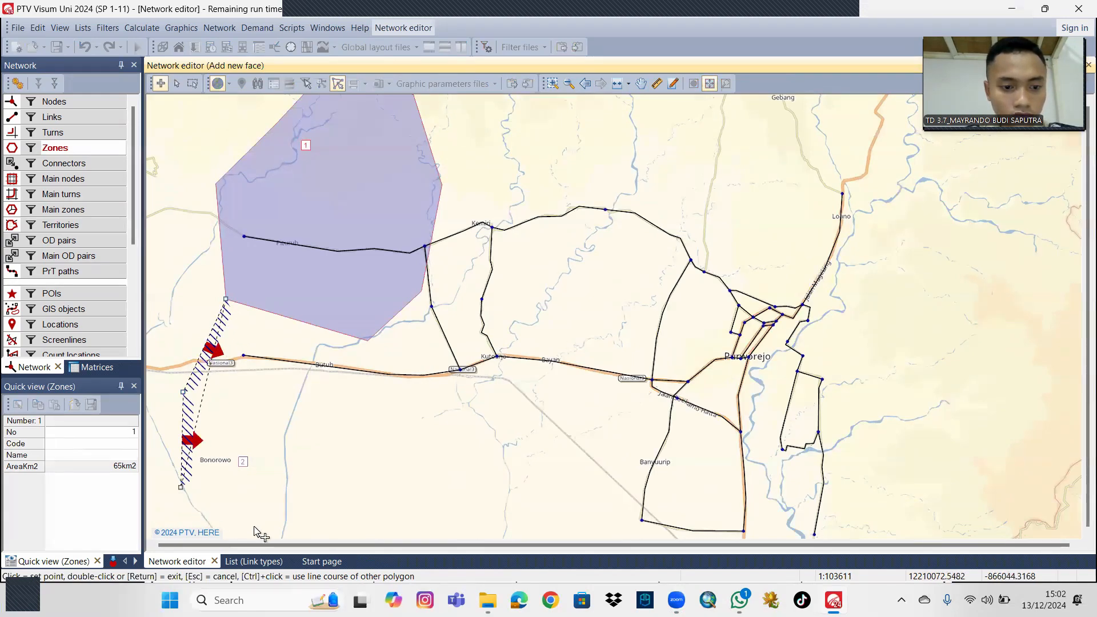
left_click(259, 525)
left_click(364, 516)
left_click(450, 461)
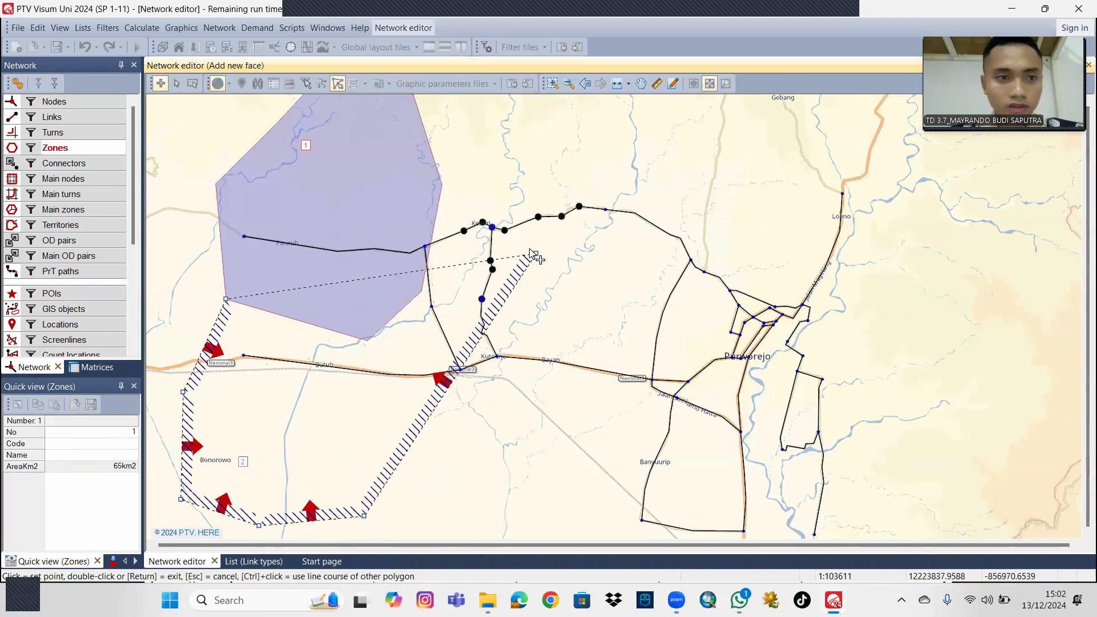
key("Escape")
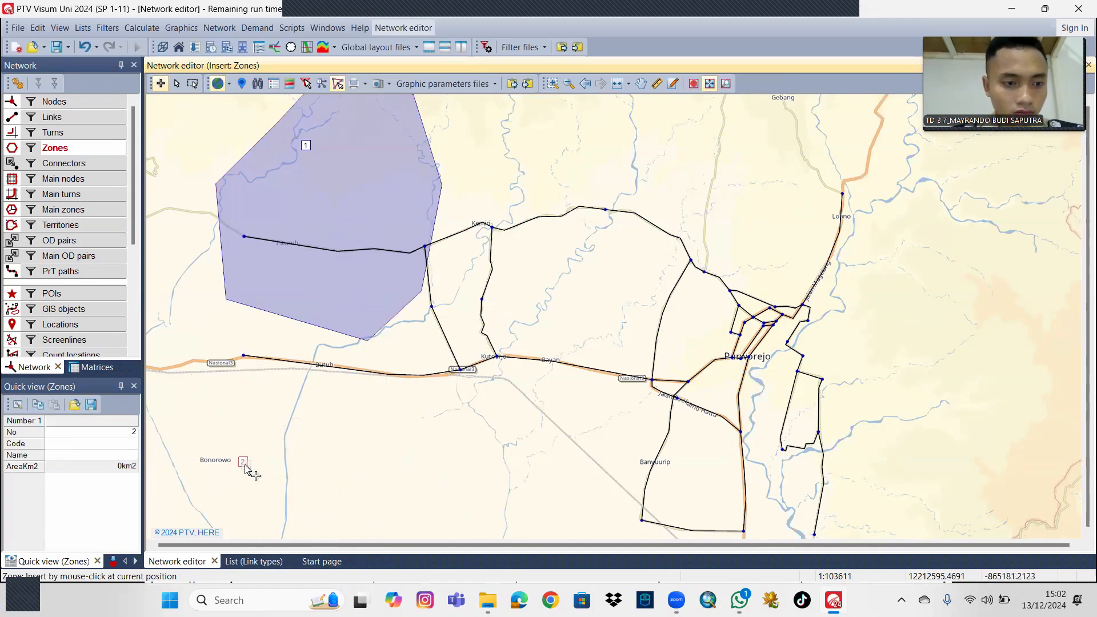
Open the zone list and delete zone 2.
right_click(70, 148)
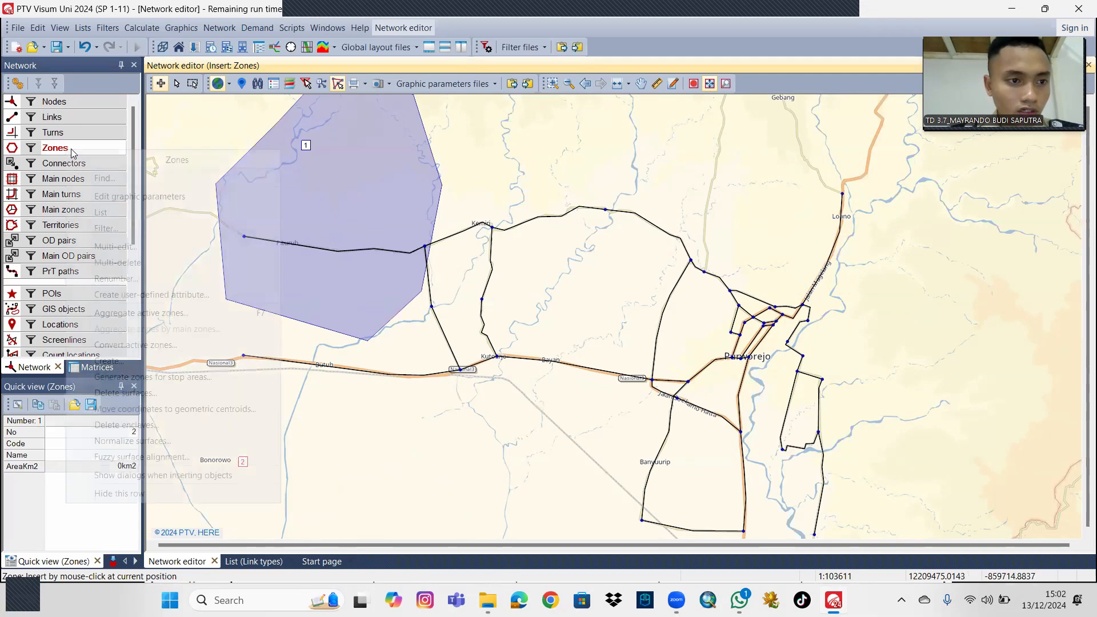
left_click(108, 139)
right_click(100, 148)
left_click(161, 217)
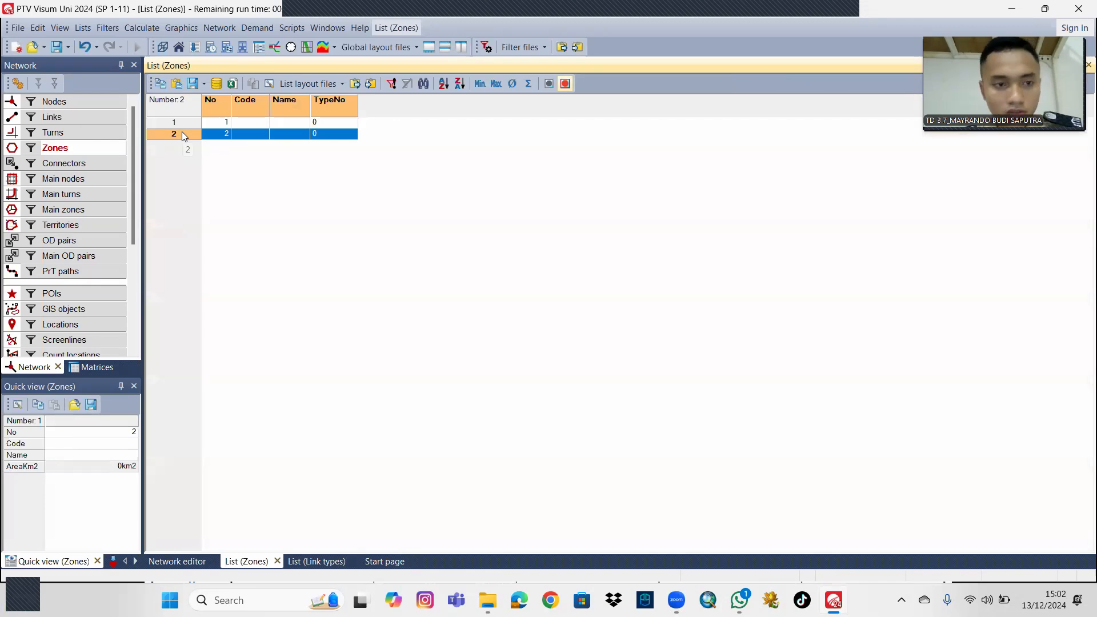
key("Delete")
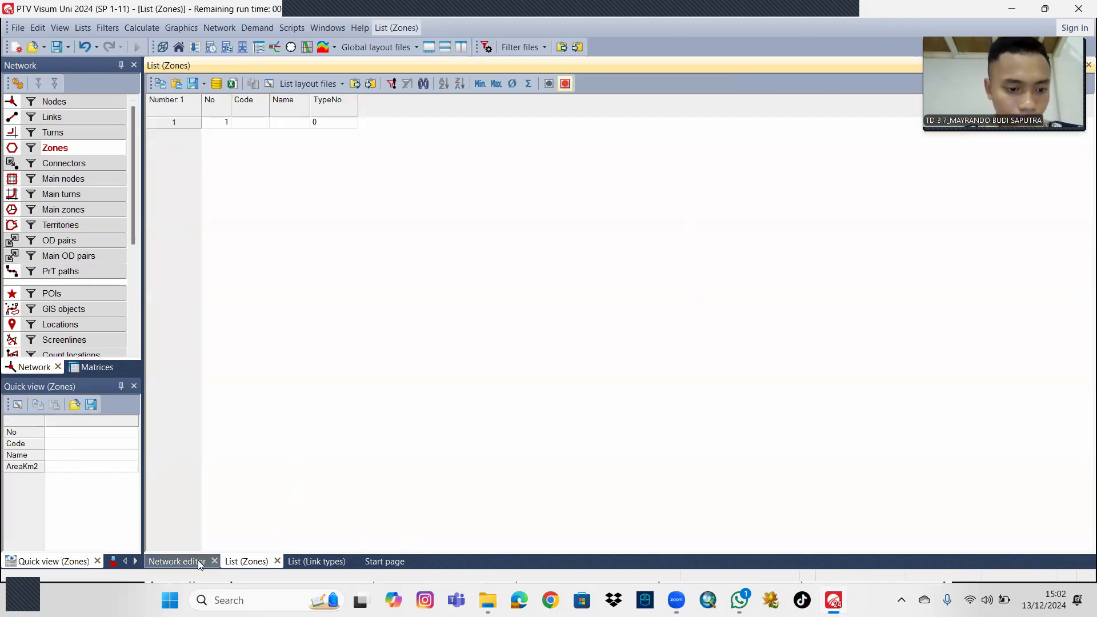
Insert zone 2 in the network map, drawing its polygon around Bonorowo and Butuh along zone 1's southern boundary.
left_click(179, 561)
mouse_move(284, 448)
left_mouse_down()
mouse_move(242, 468)
mouse_move(283, 457)
left_mouse_up()
left_click(257, 448)
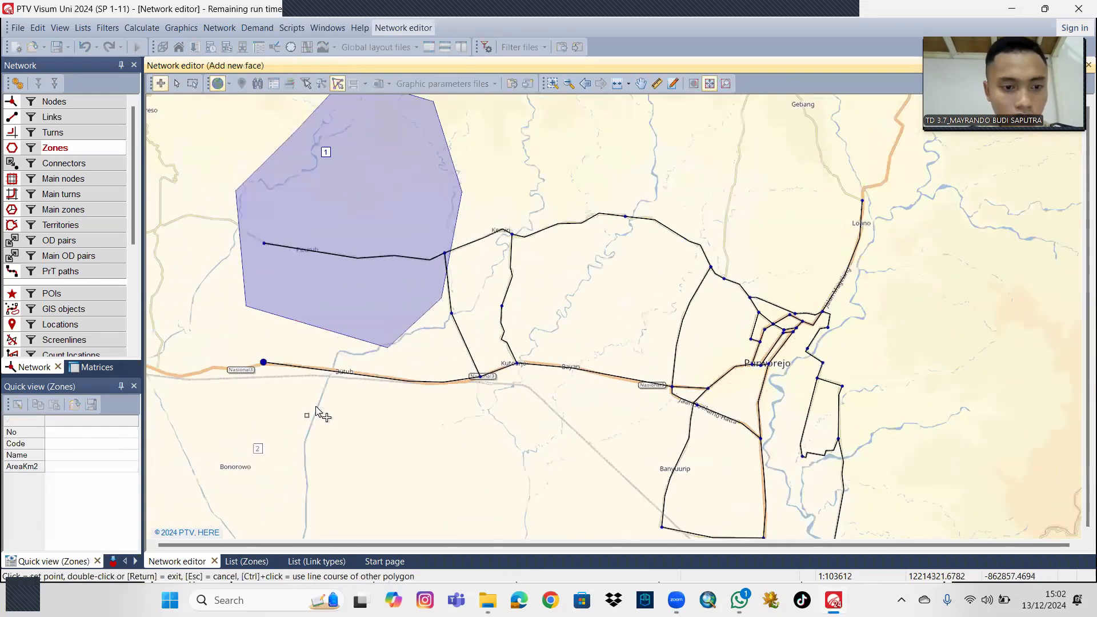
left_click(246, 306)
left_click(206, 333)
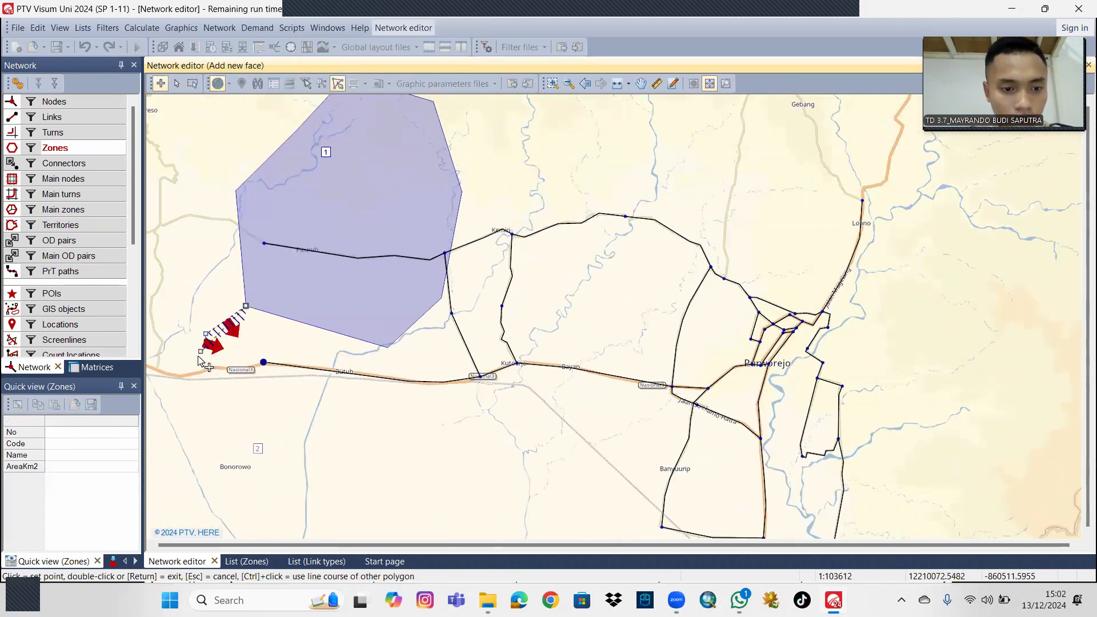
left_click(176, 410)
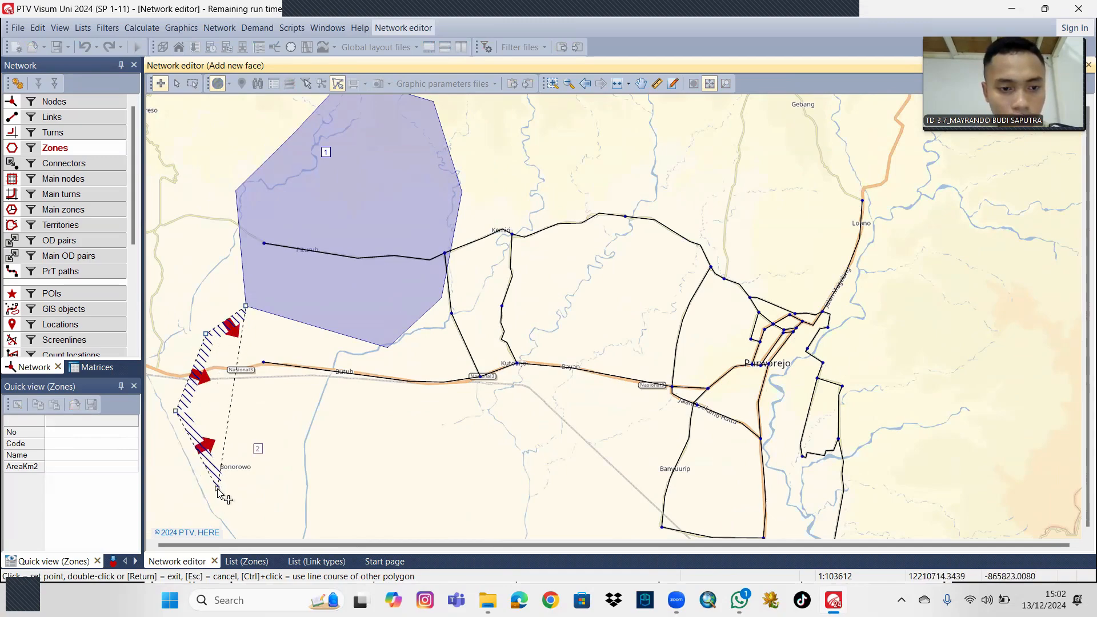
left_click(214, 483)
left_click(321, 515)
left_click(406, 497)
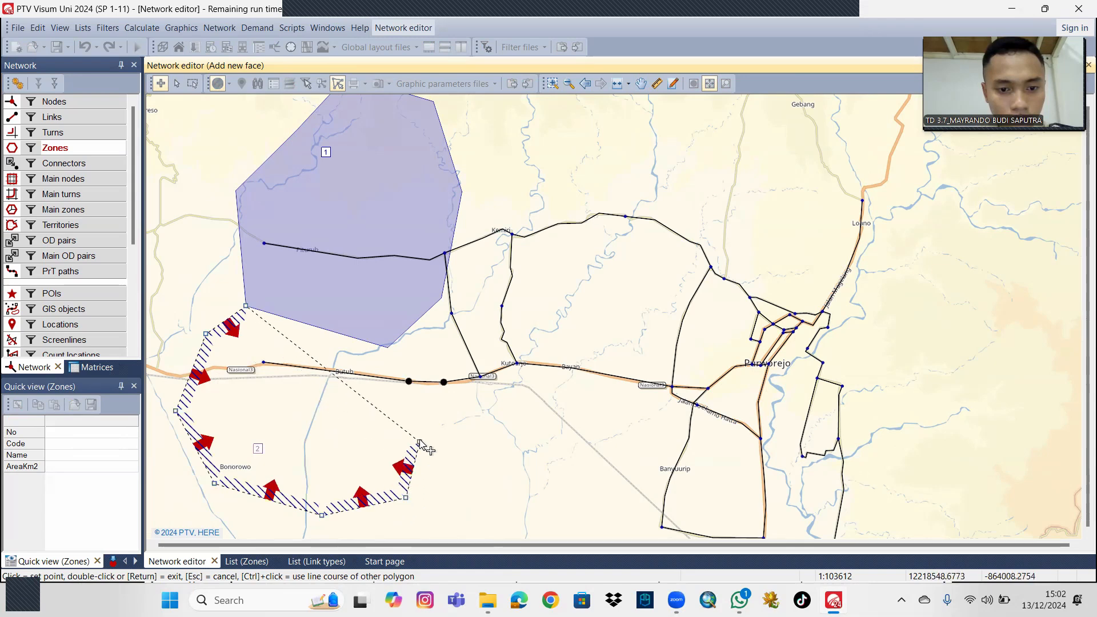
left_click(419, 420)
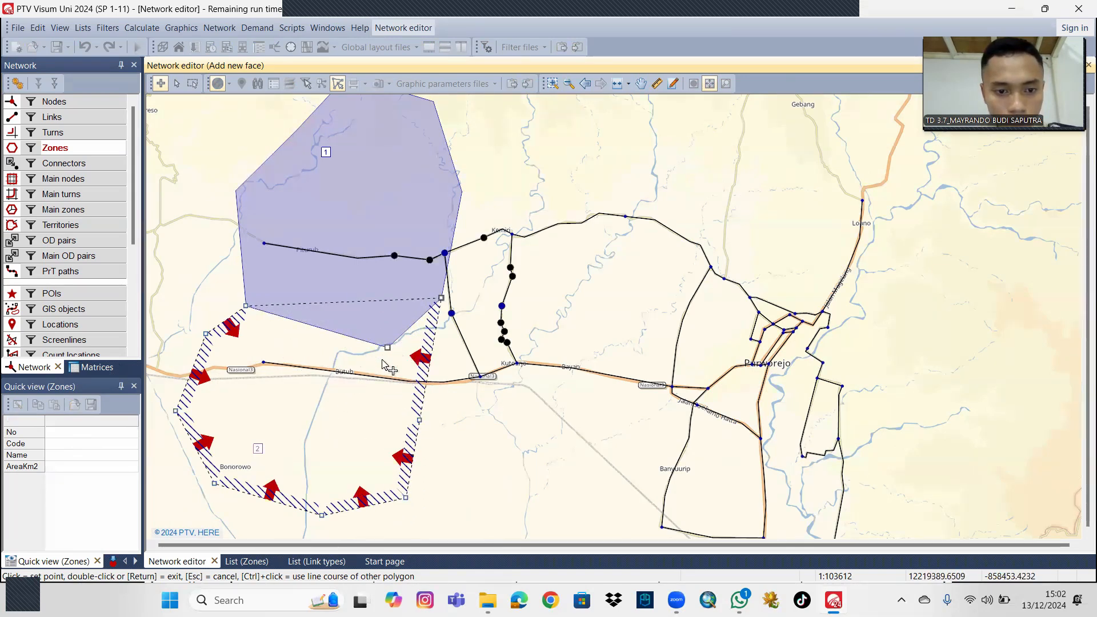
double_click(386, 349)
Insert zone 3 north of Kemiri, drawing its polygon along zone 1's eastern edge and around the northern road.
scroll(501, 473, "down", 1)
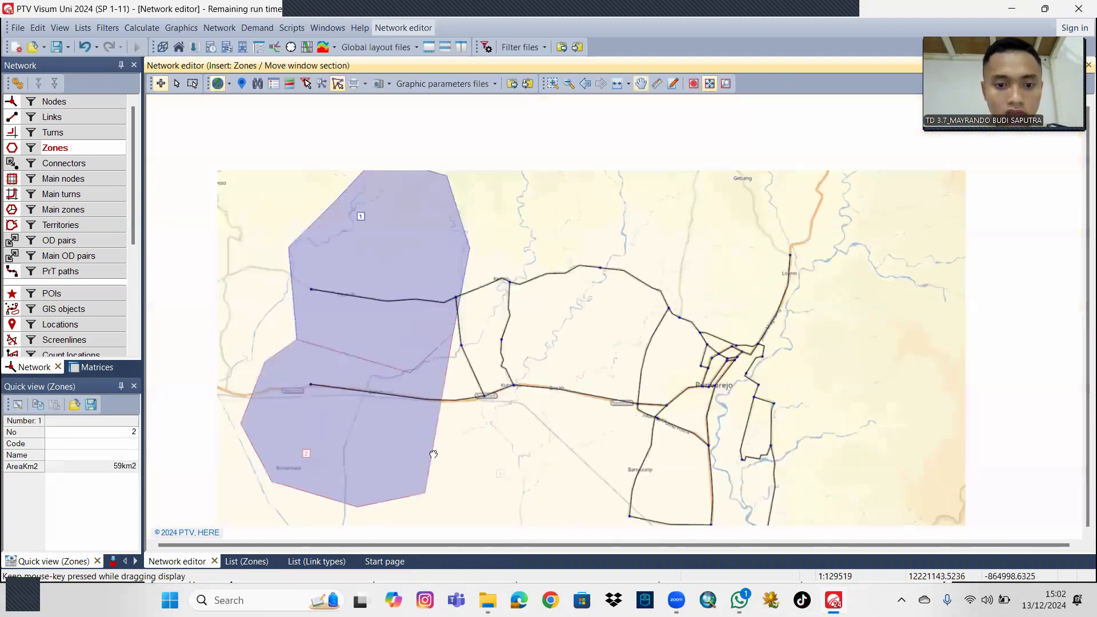
scroll(434, 455, "up", 1)
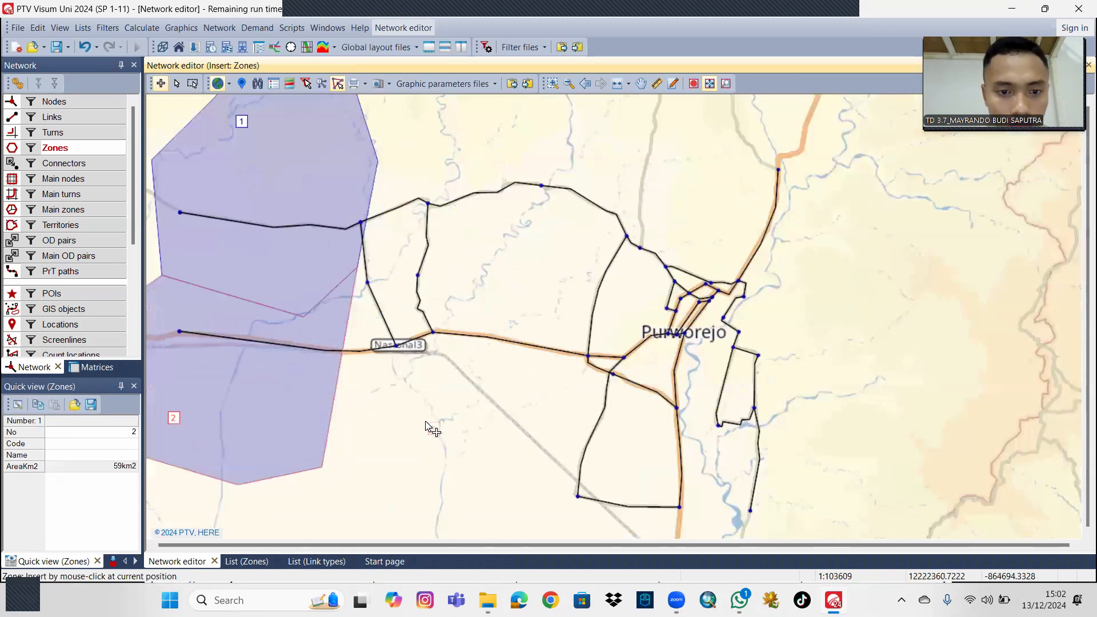
left_click_drag(437, 391, 433, 441)
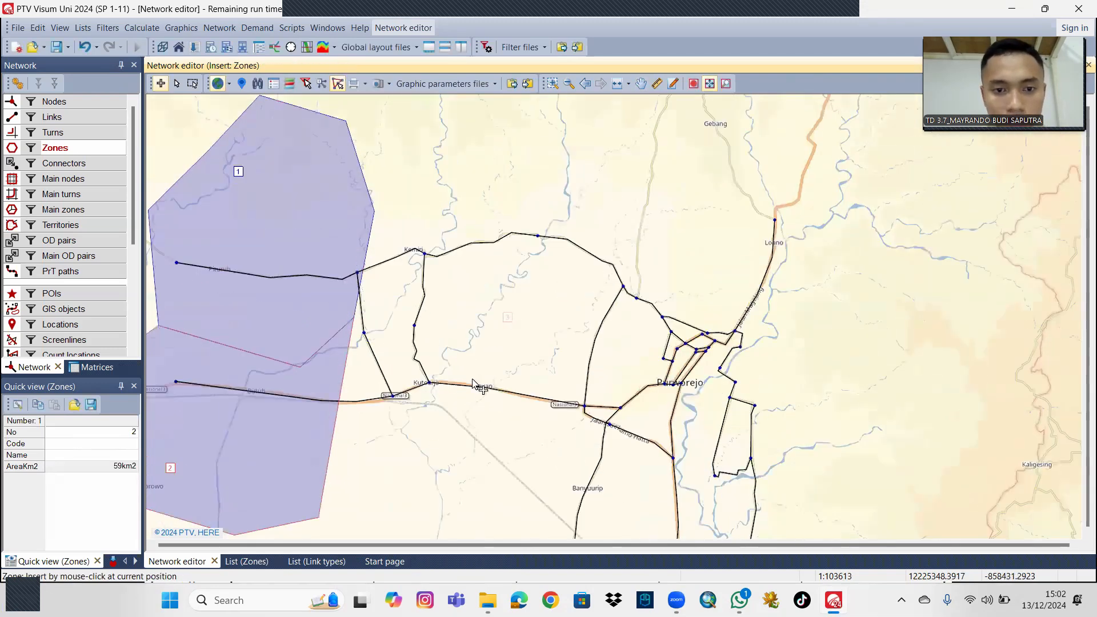
left_click_drag(463, 255, 448, 286)
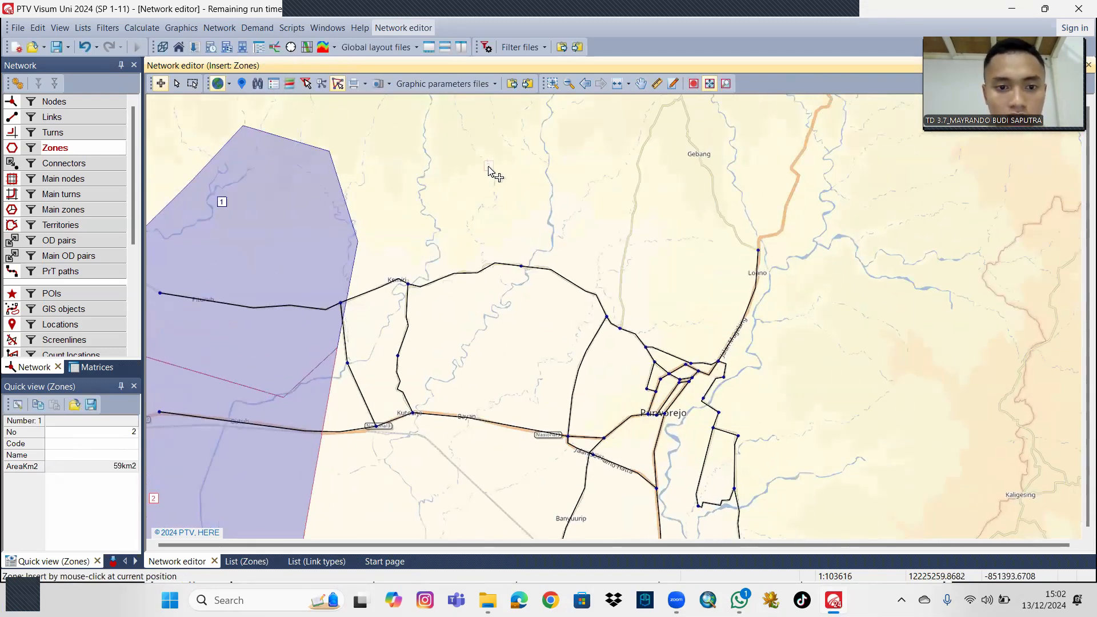
left_click(489, 167)
left_click(327, 150)
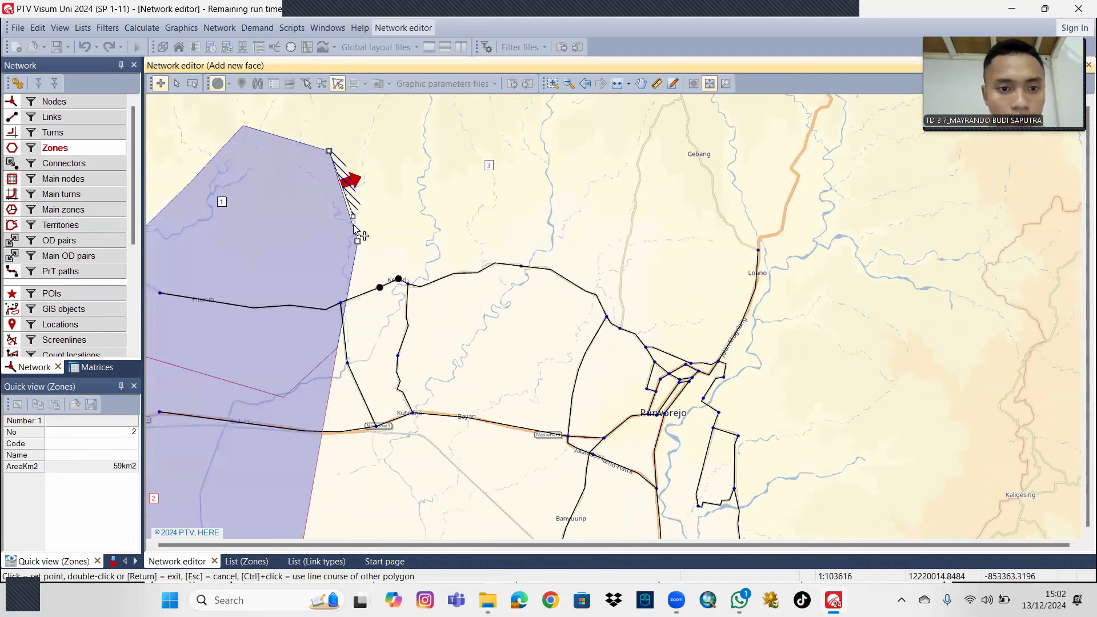
left_click(337, 346)
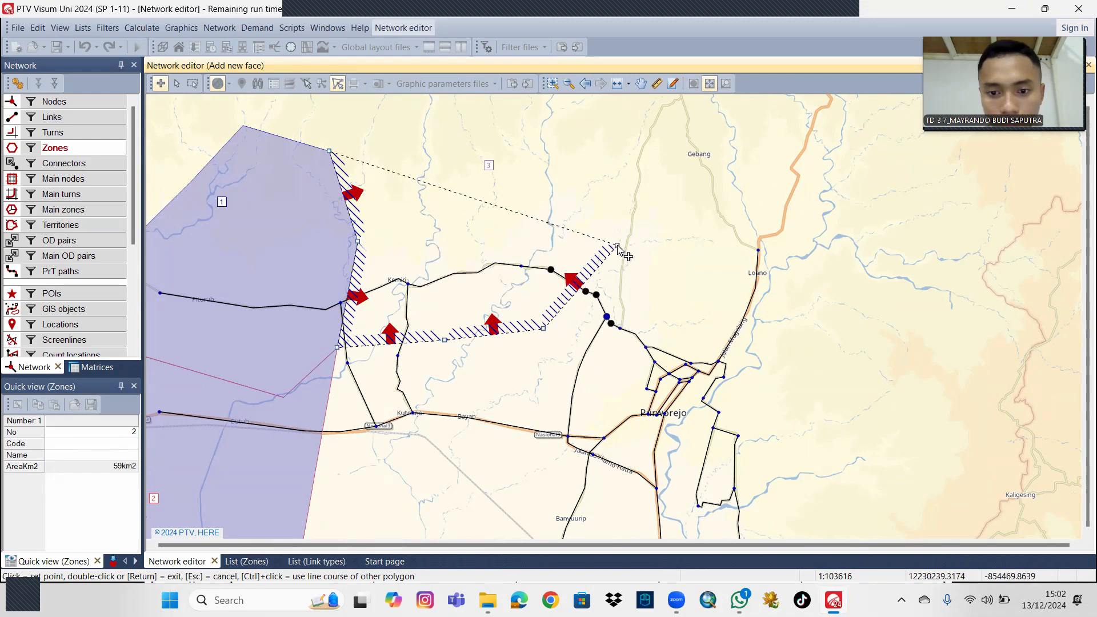
double_click(617, 243)
left_click(613, 171)
left_click(539, 114)
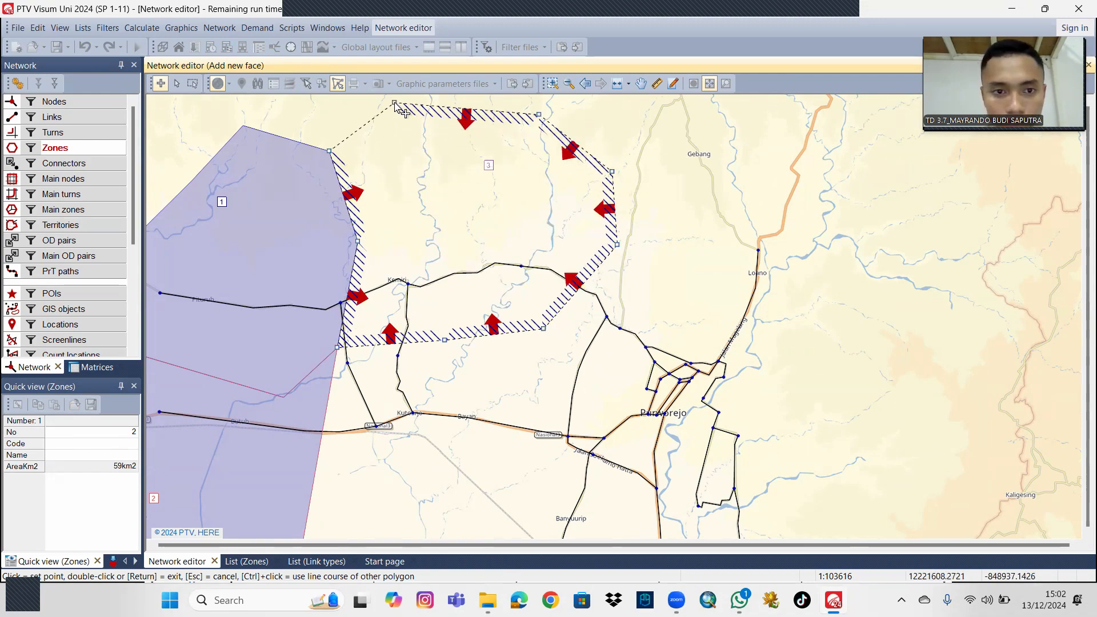
double_click(394, 103)
Insert zone 4 around Kutoarjo, drawing its polygon between zone 2's eastern edge and zone 3's southern edge.
left_click_drag(687, 306, 693, 260)
left_click_drag(432, 458, 451, 400)
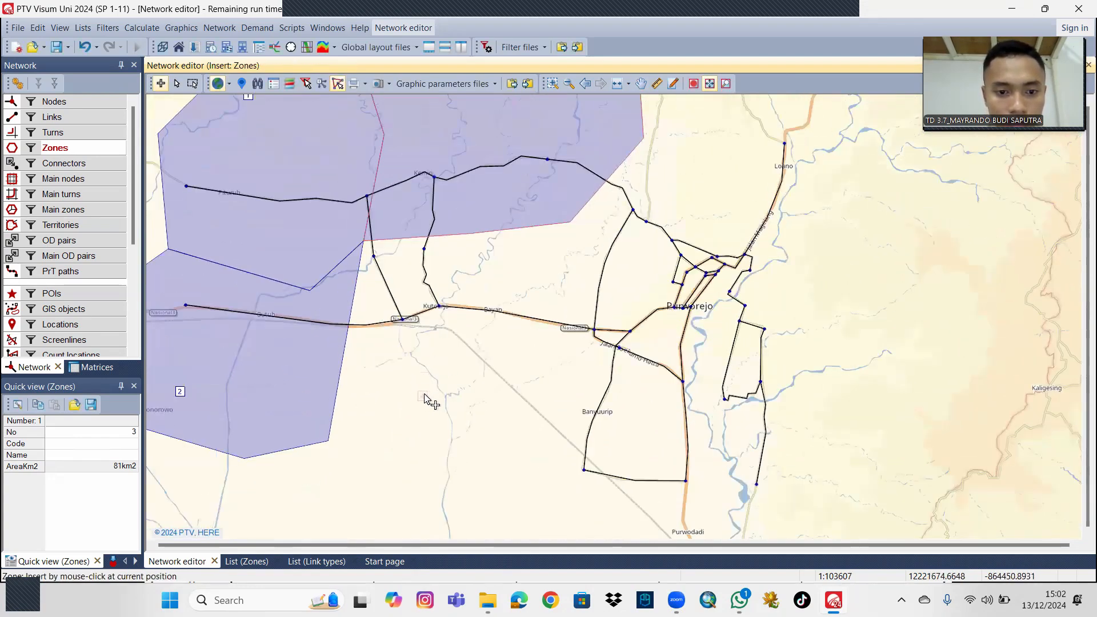
left_click(425, 395)
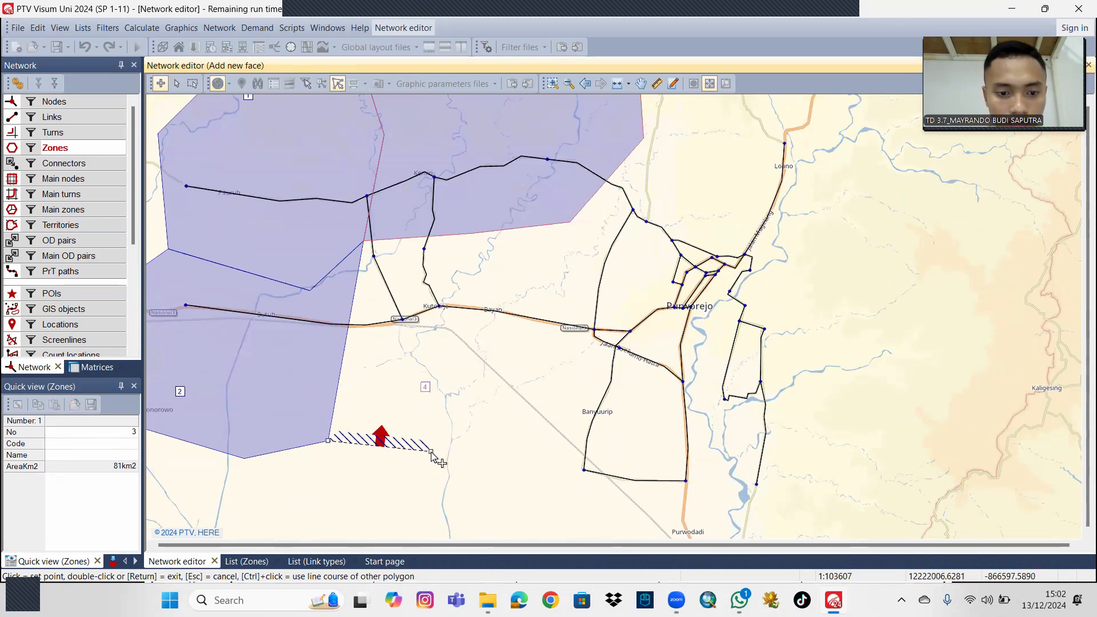
left_click(431, 451)
left_click(481, 383)
left_click(476, 321)
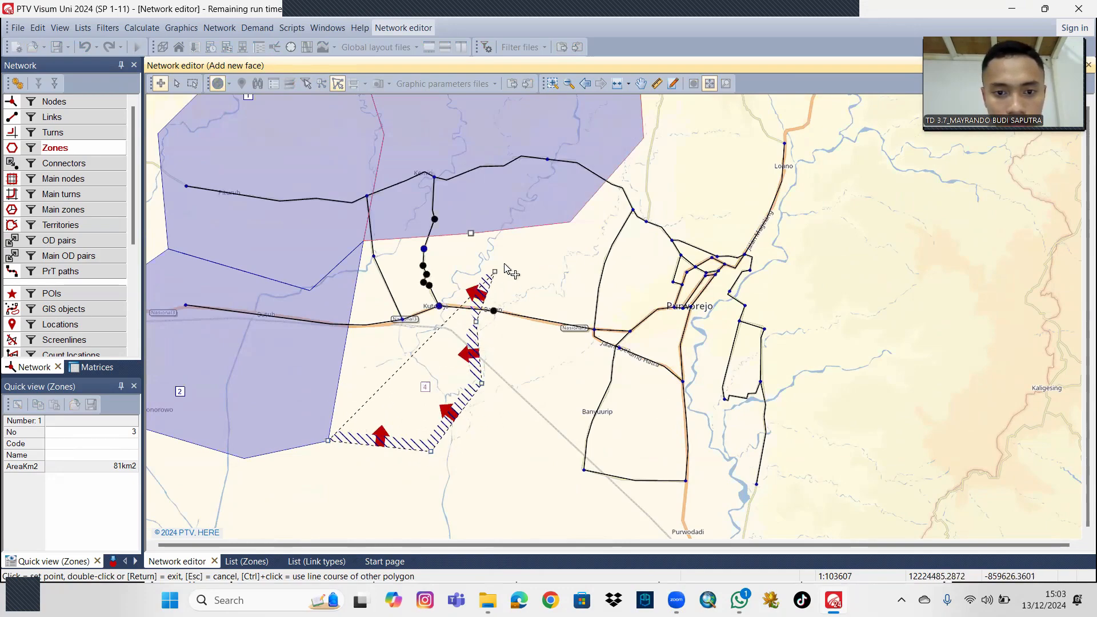
left_click(507, 258)
left_click(507, 228)
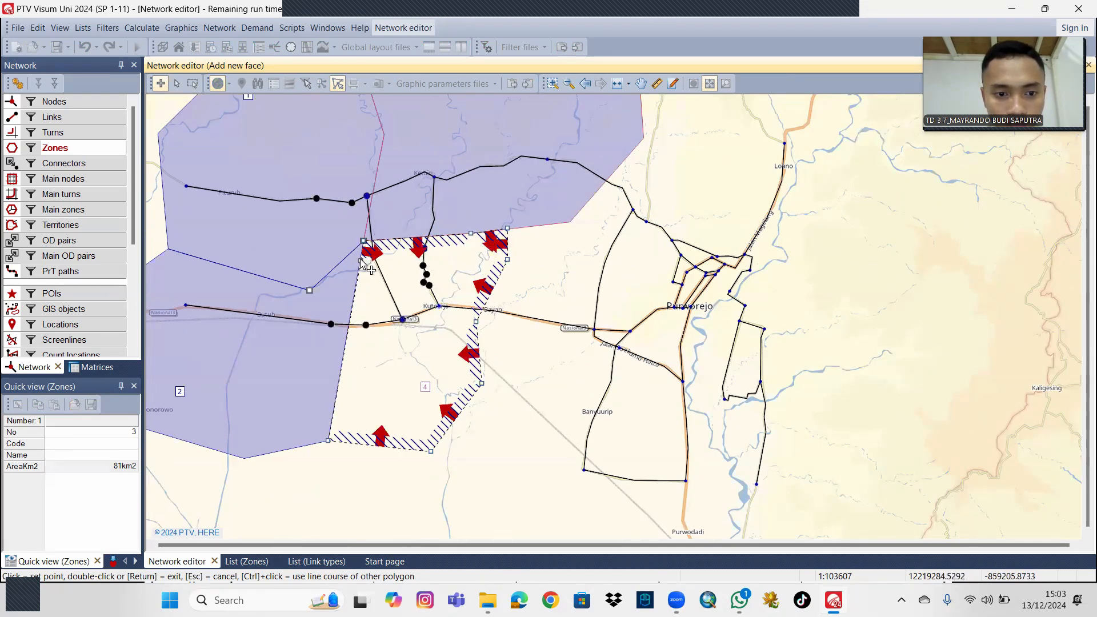
left_click(364, 241)
double_click(363, 240)
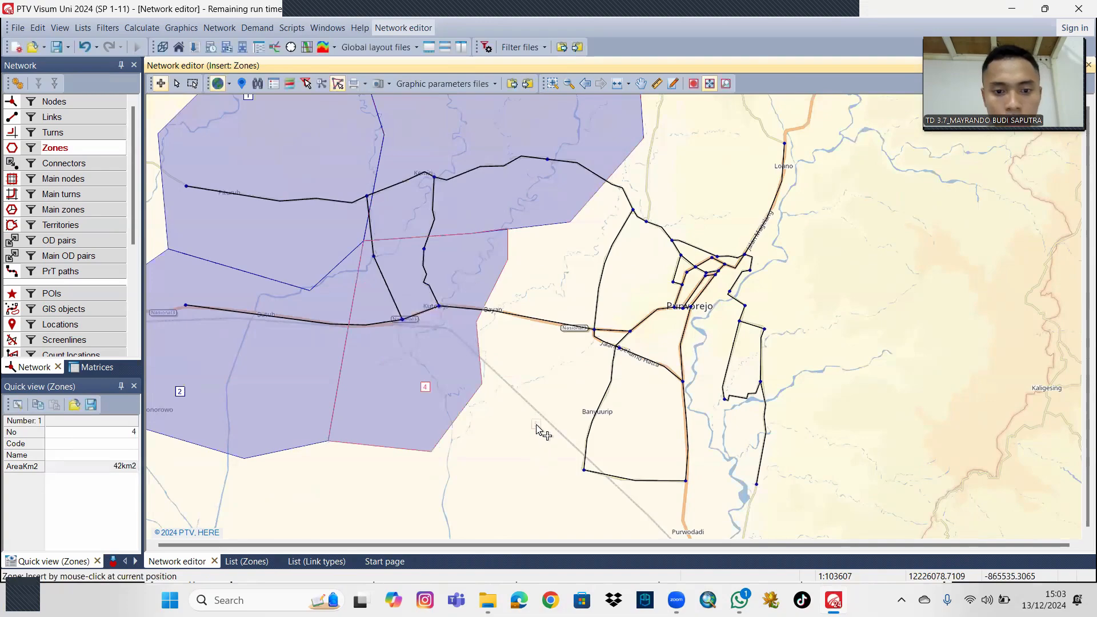
left_click_drag(537, 430, 470, 395)
scroll(476, 390, "down", 1)
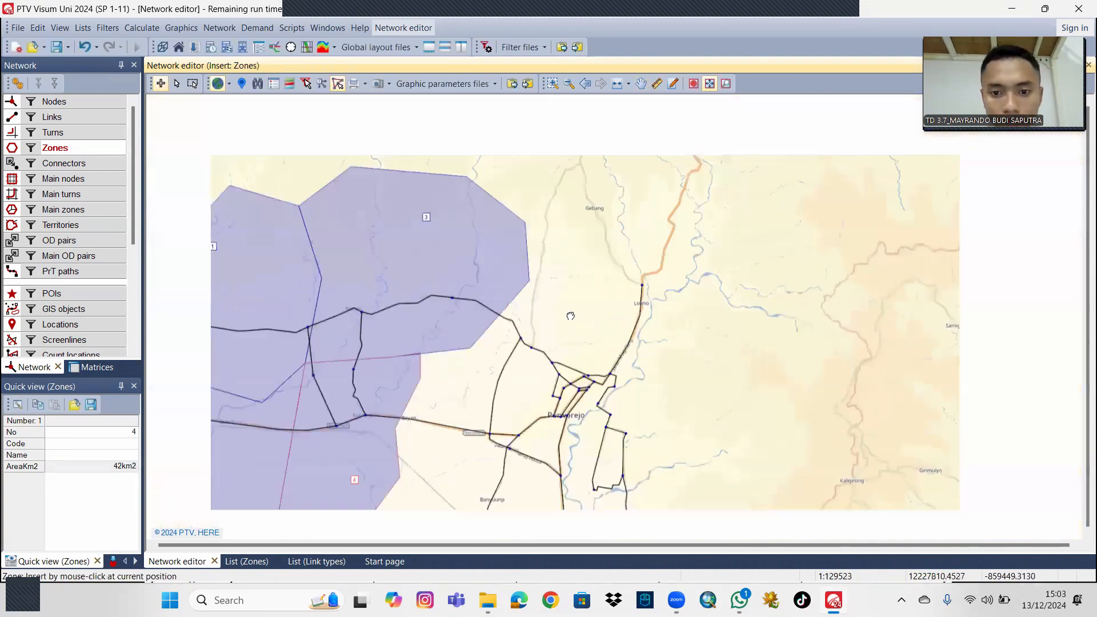
Insert zone 5 around Banyuurip, drawing its polygon from zone 4's eastern edge to just west of Purworejo and up to zone 3's southern edge.
left_click_drag(570, 315, 553, 276)
scroll(555, 274, "up", 1)
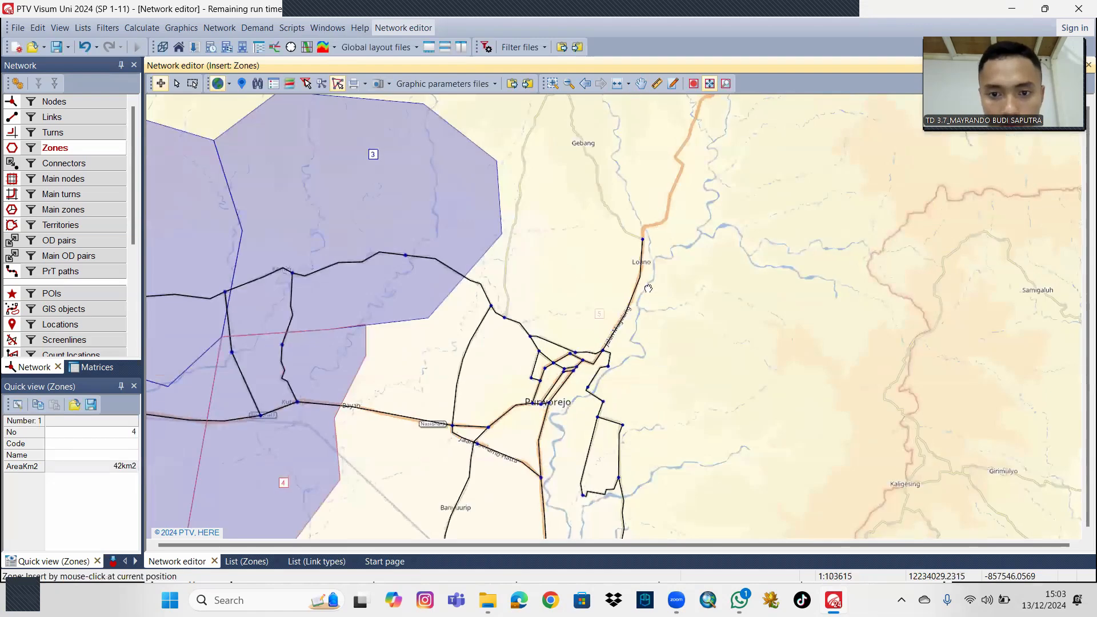
left_click_drag(656, 357, 663, 327)
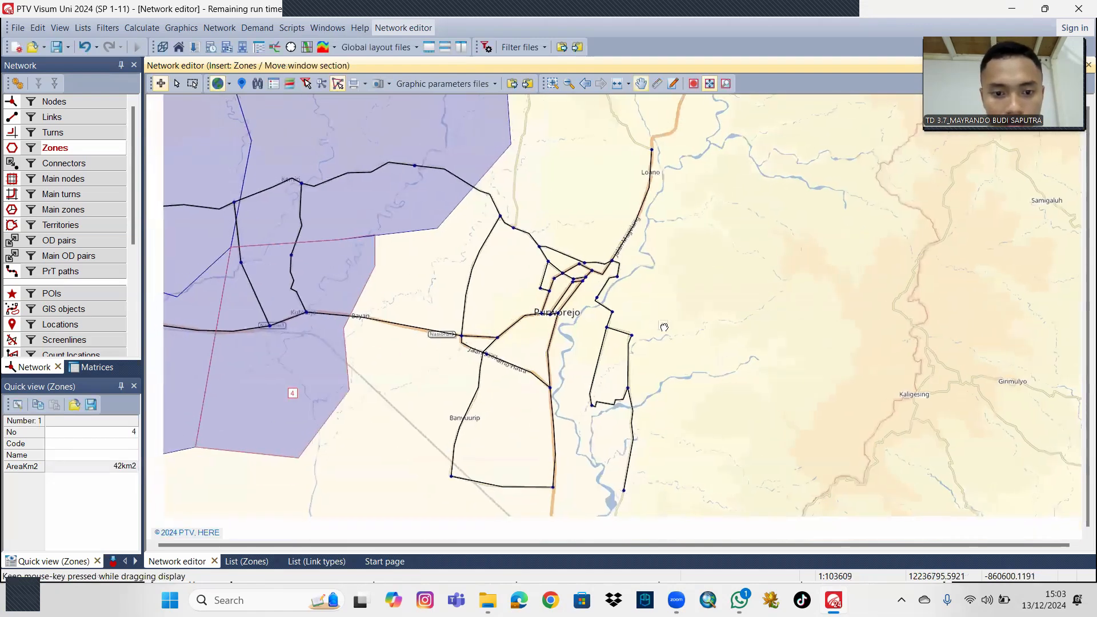
left_click_drag(488, 460, 531, 425)
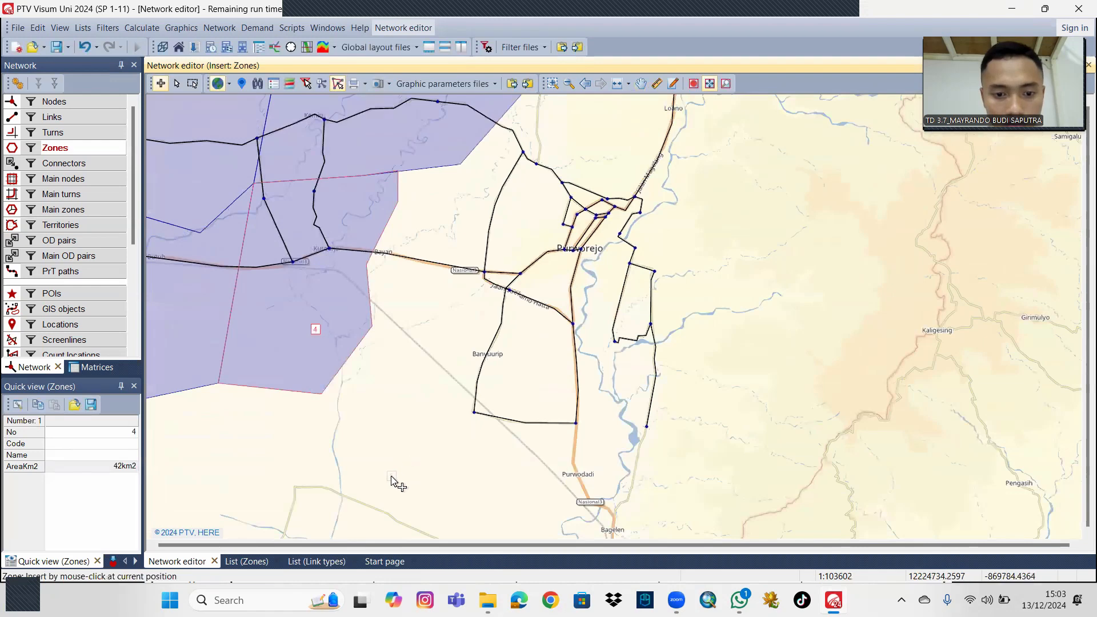
left_click(392, 477)
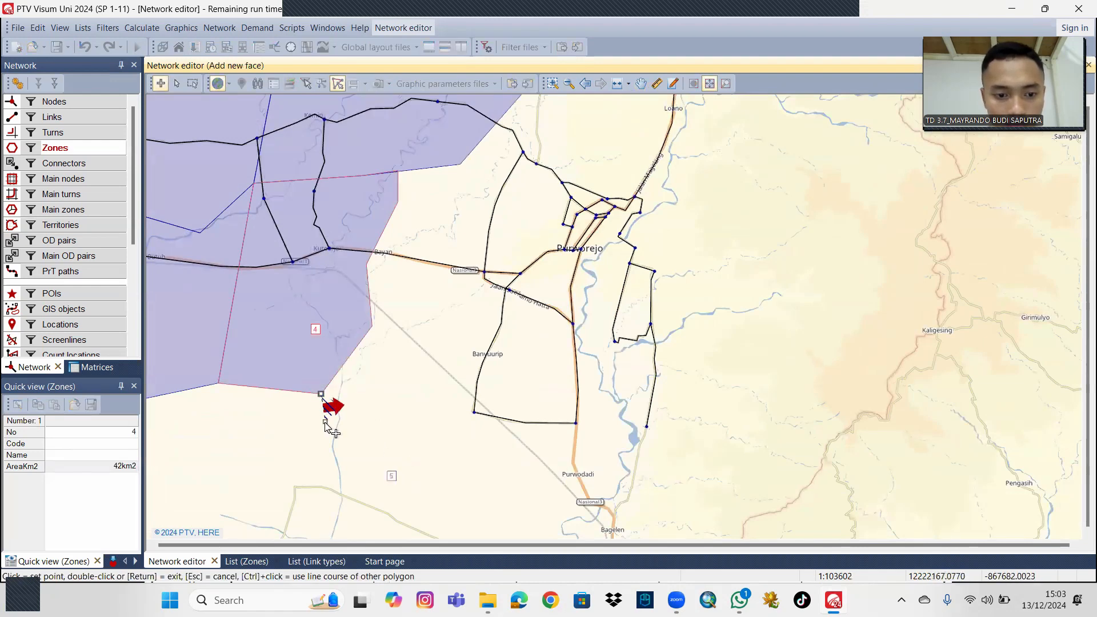
left_click(337, 509)
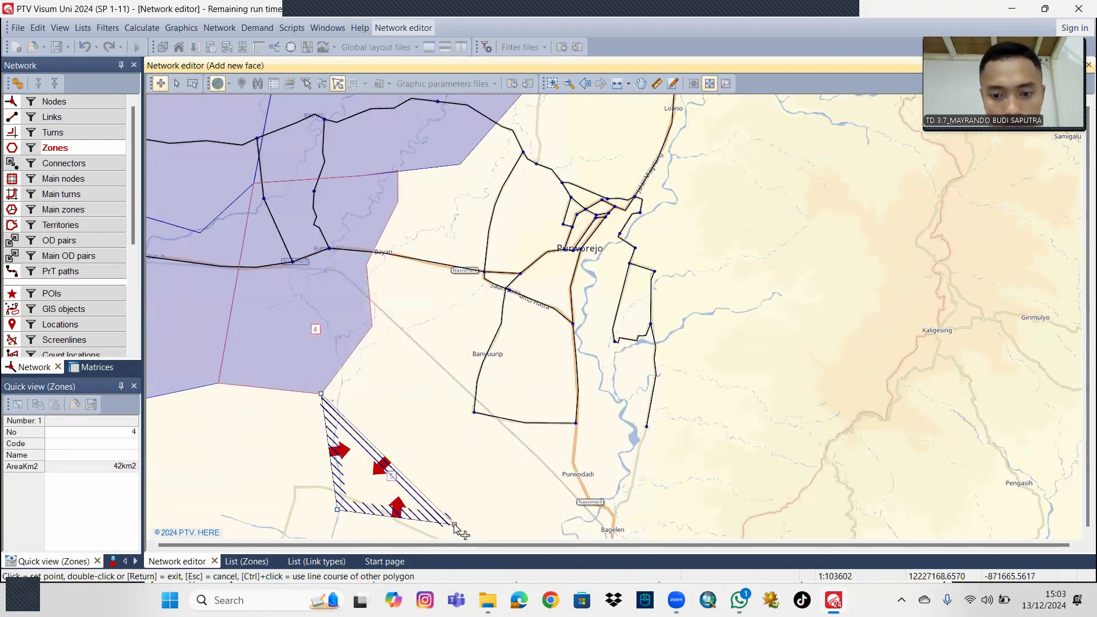
left_click(454, 525)
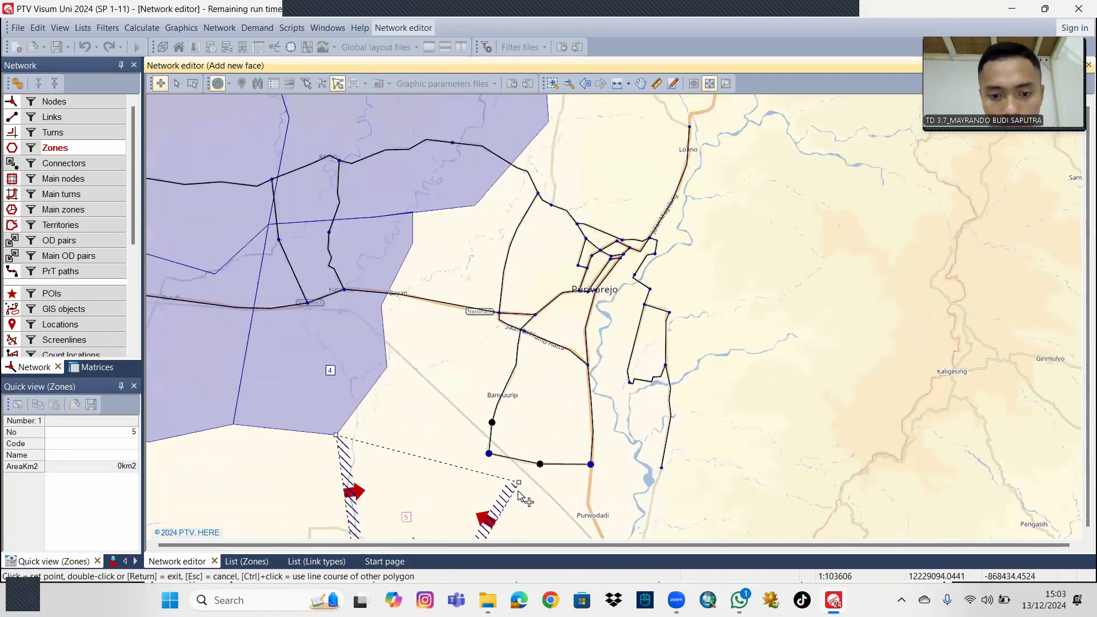
left_click_drag(534, 488, 516, 453)
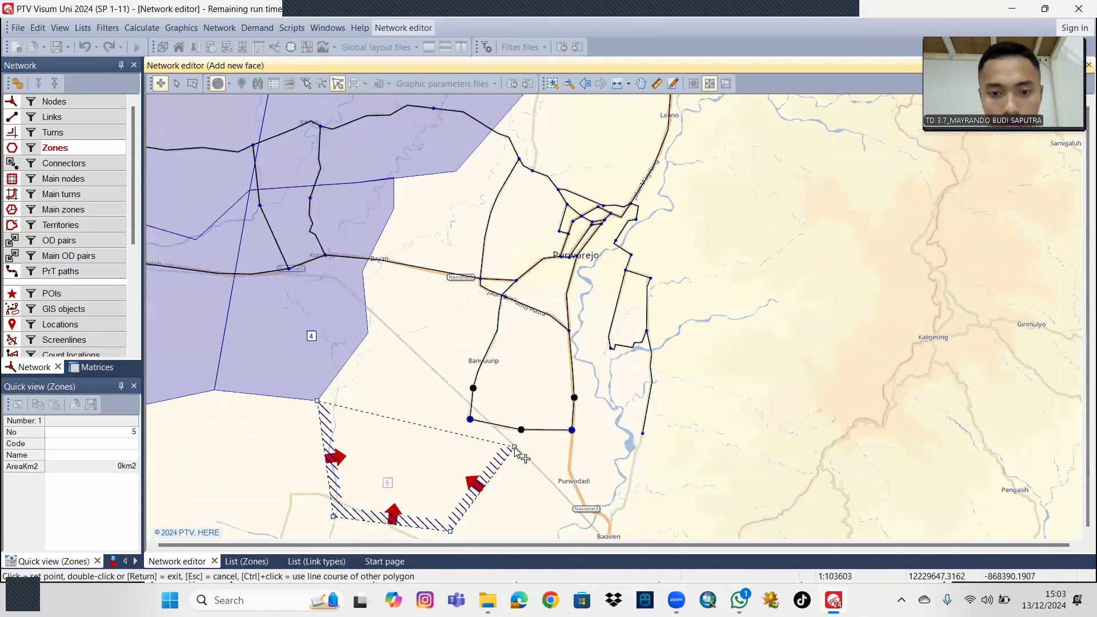
left_click(515, 445)
left_click(527, 364)
left_click_drag(534, 351, 532, 395)
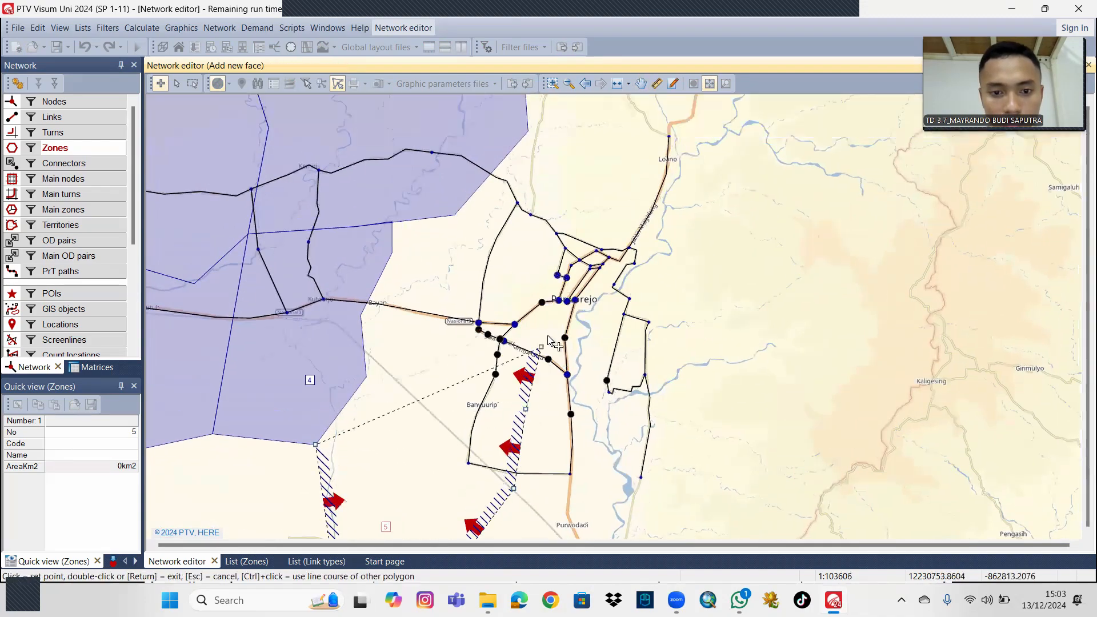
left_click(548, 328)
left_click(513, 275)
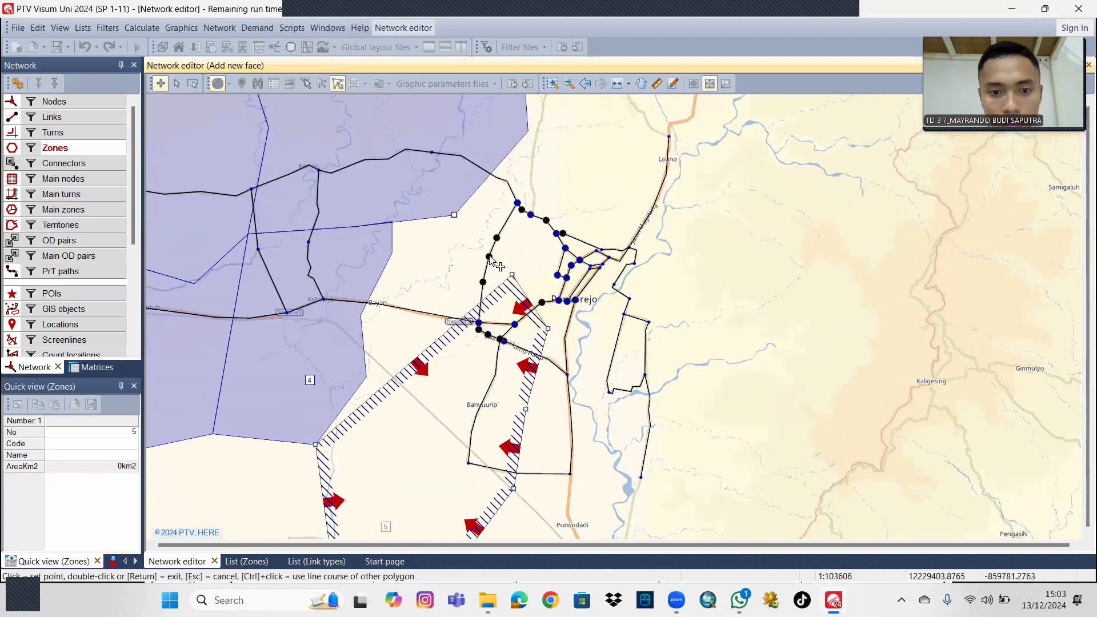
left_click(453, 215)
left_click(392, 221)
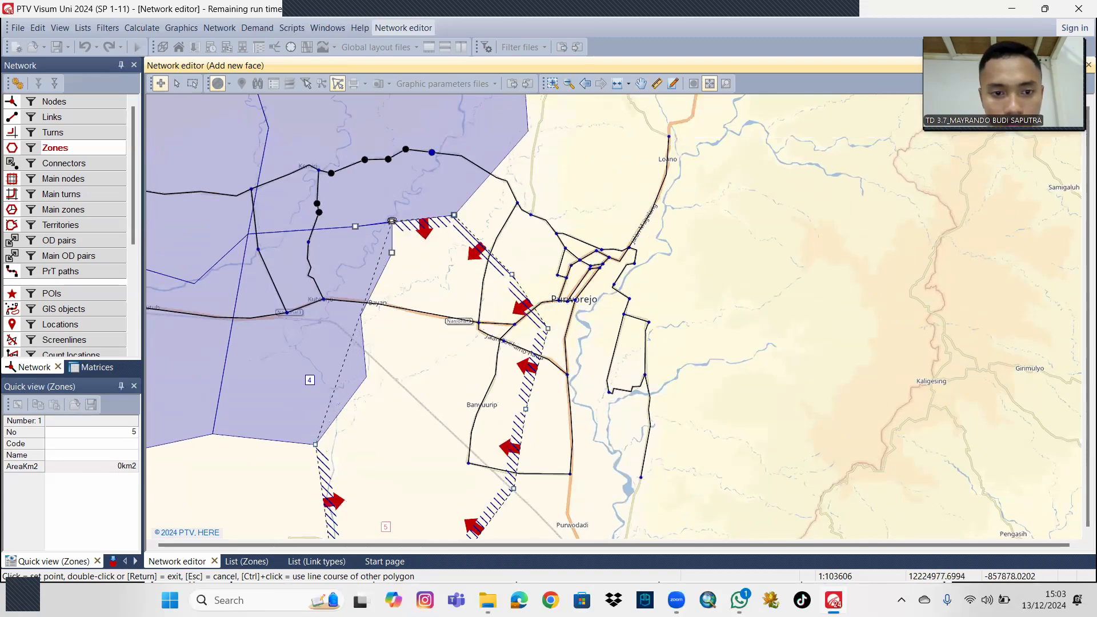
left_click(392, 252)
left_click(361, 315)
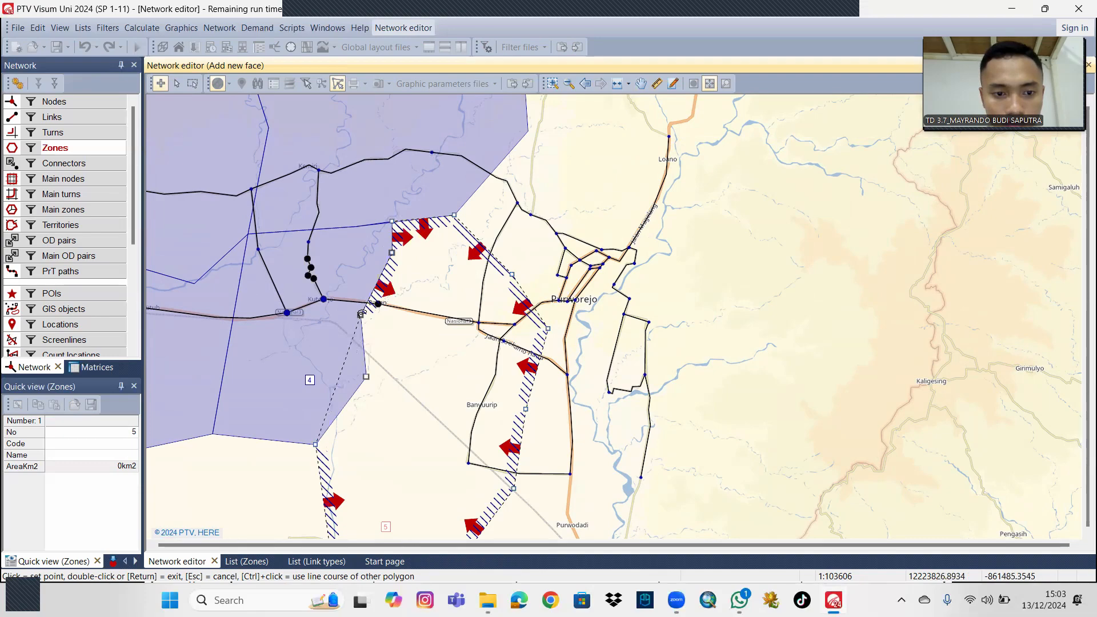
double_click(368, 375)
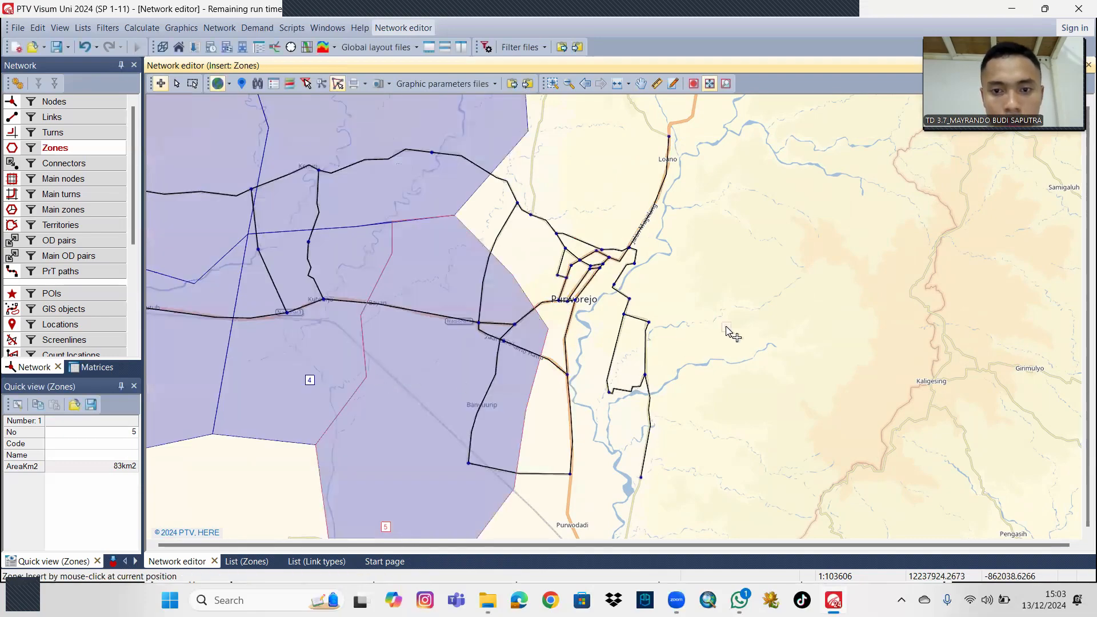
Insert zone 6 around Loano, drawing its polygon from zone 3's eastern edge, north of Purworejo, across the northern main road.
left_click_drag(714, 328, 618, 353)
left_click_drag(646, 270, 623, 345)
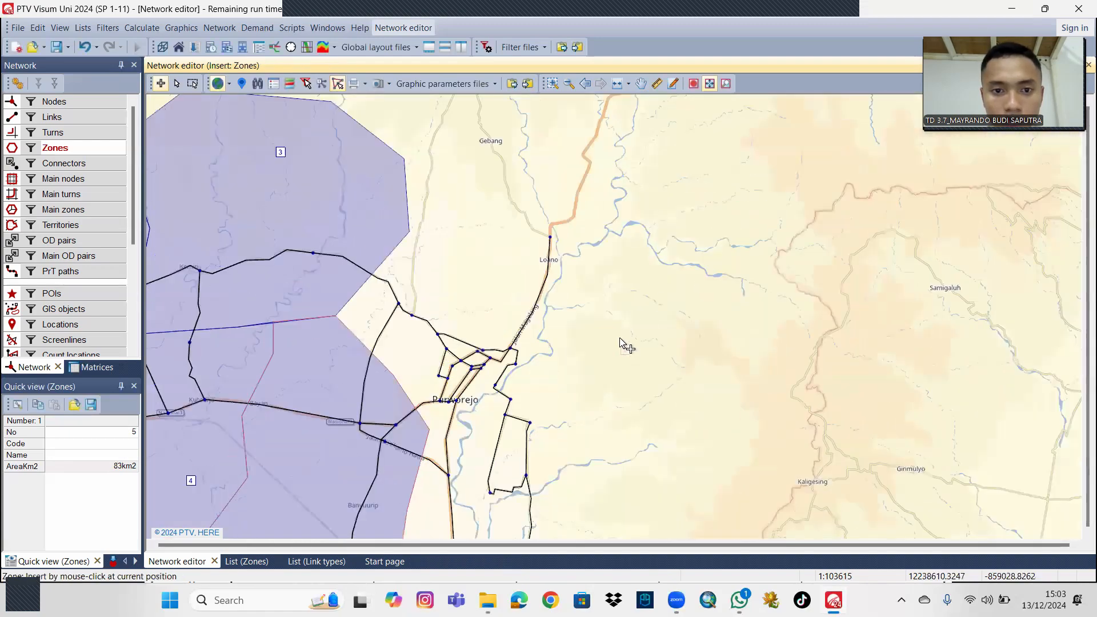
left_click_drag(610, 306, 602, 301)
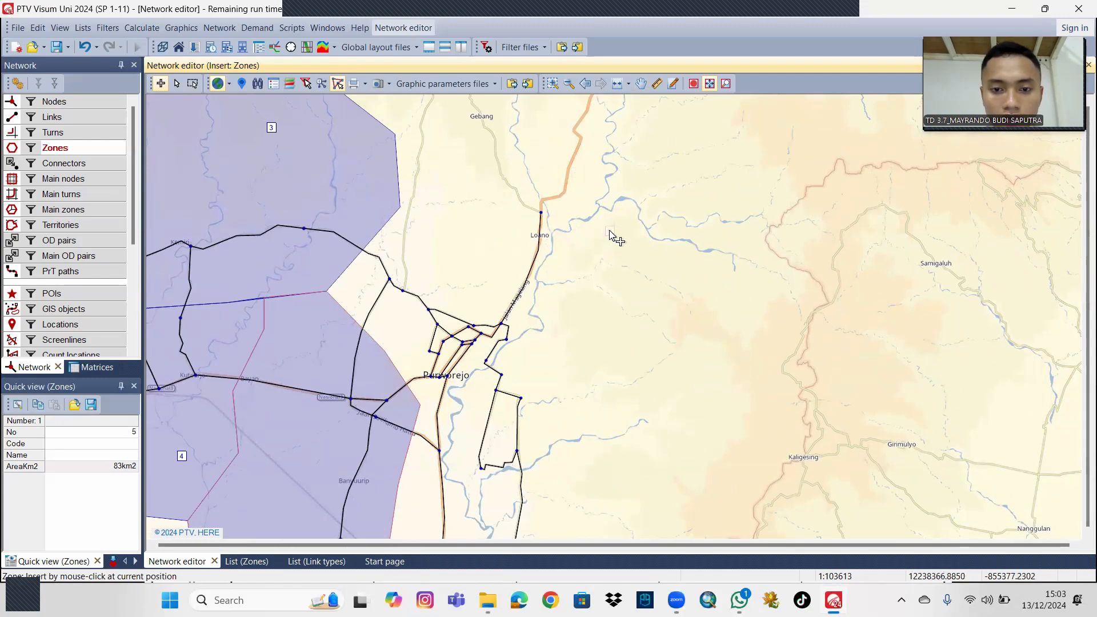
left_click(646, 220)
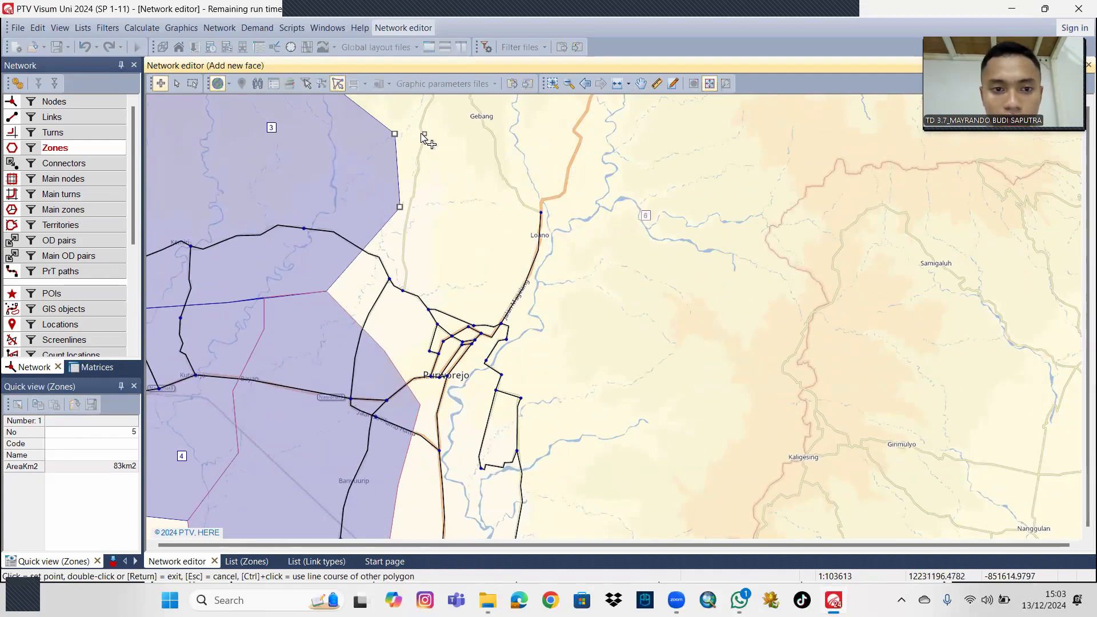
left_click(396, 135)
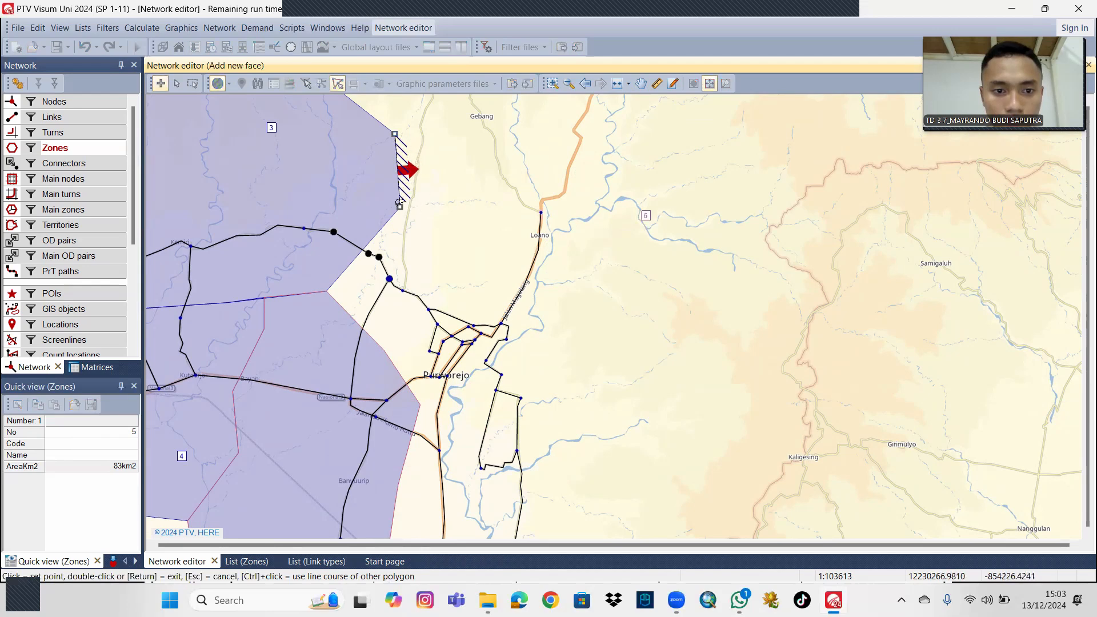
left_click(327, 290)
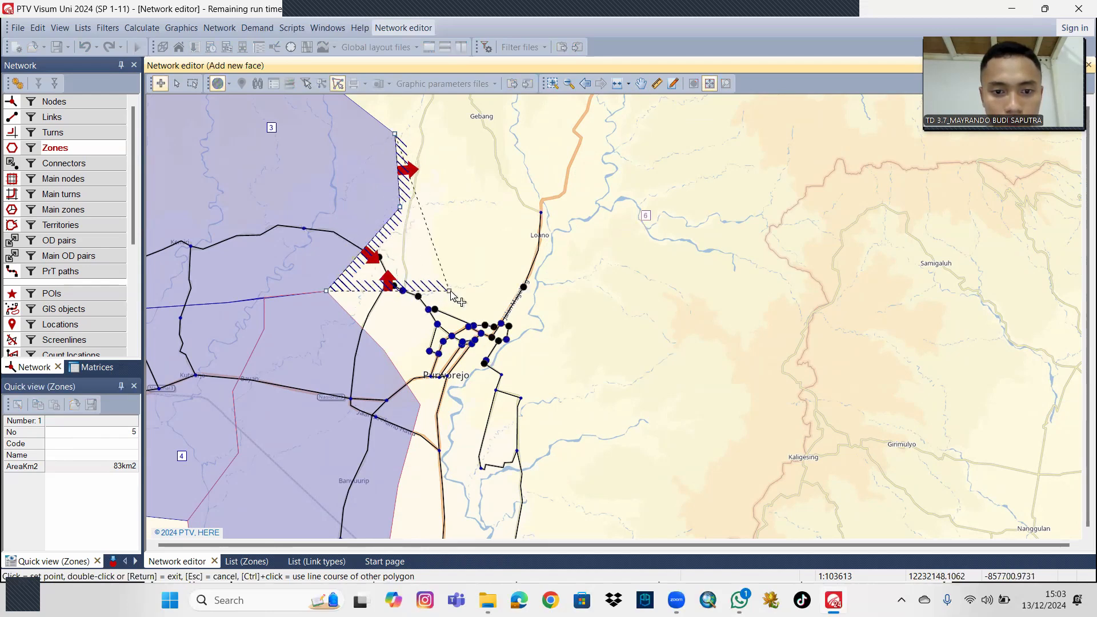
left_click(472, 294)
left_click(603, 344)
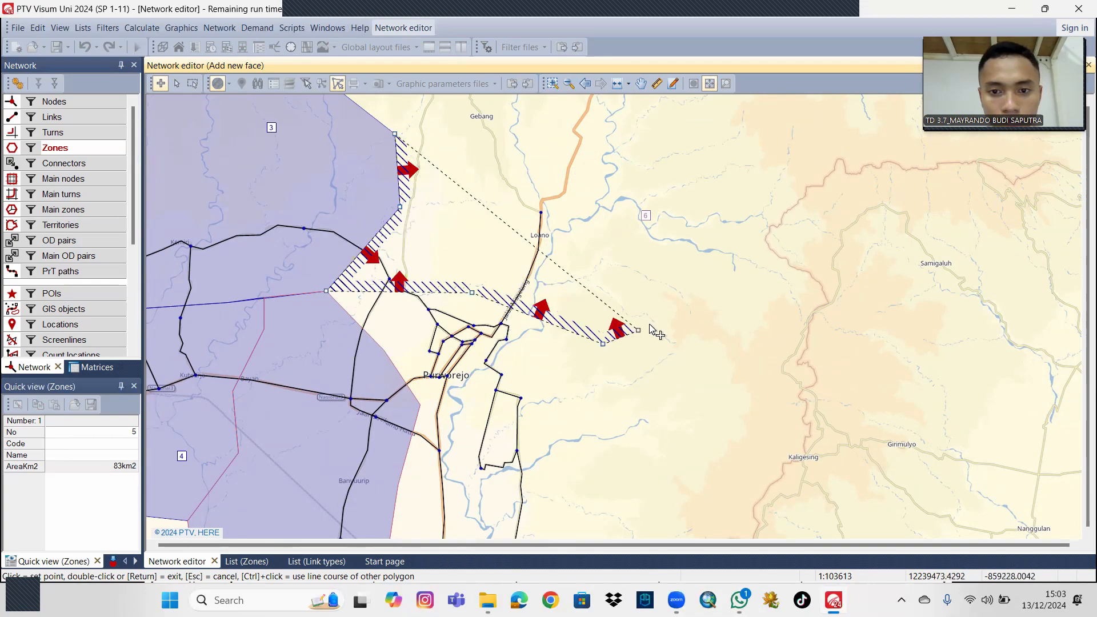
left_click(691, 291)
left_click(695, 188)
left_click(628, 130)
double_click(532, 120)
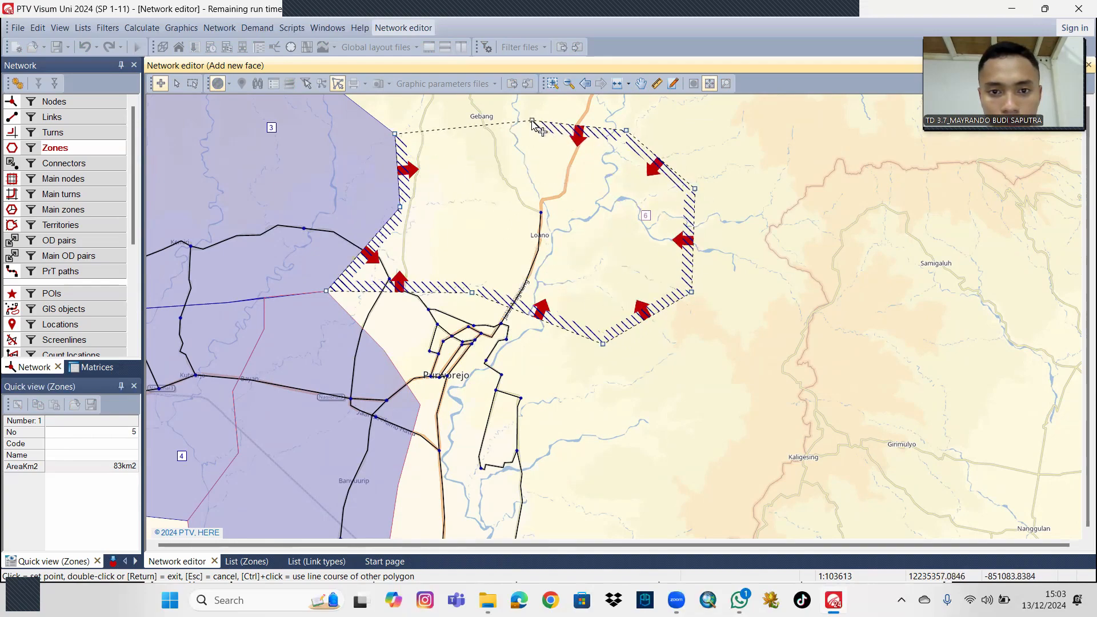
Insert zone 7 around Purworejo, drawing its polygon along zone 6's southern edge and zone 5's northeastern edge and out to the east.
left_click_drag(676, 447, 674, 334)
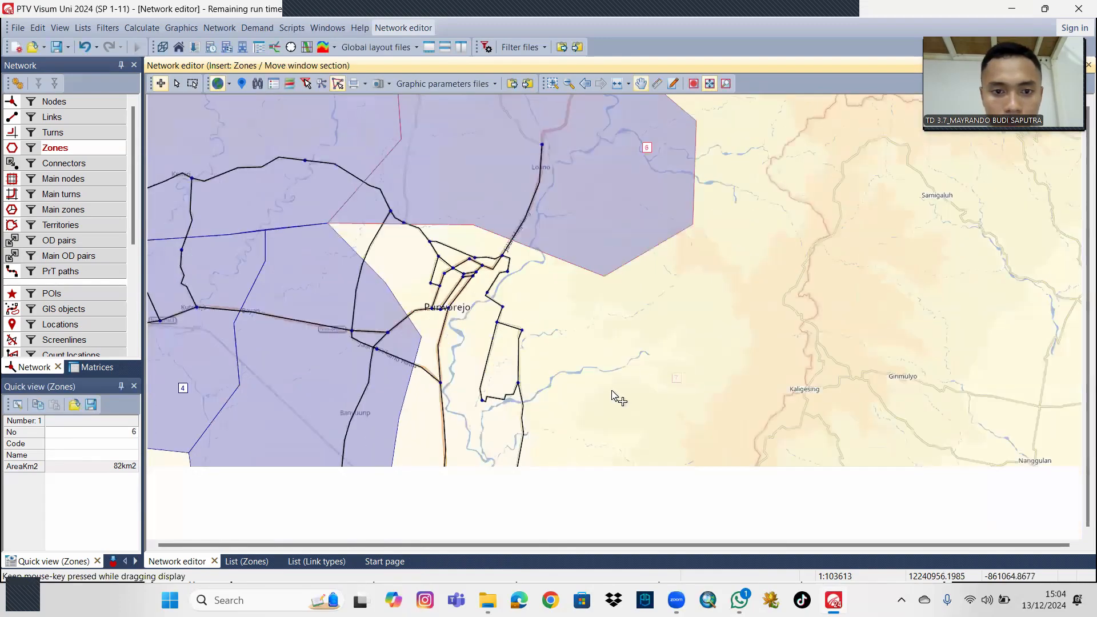
scroll(617, 374, "down", 1)
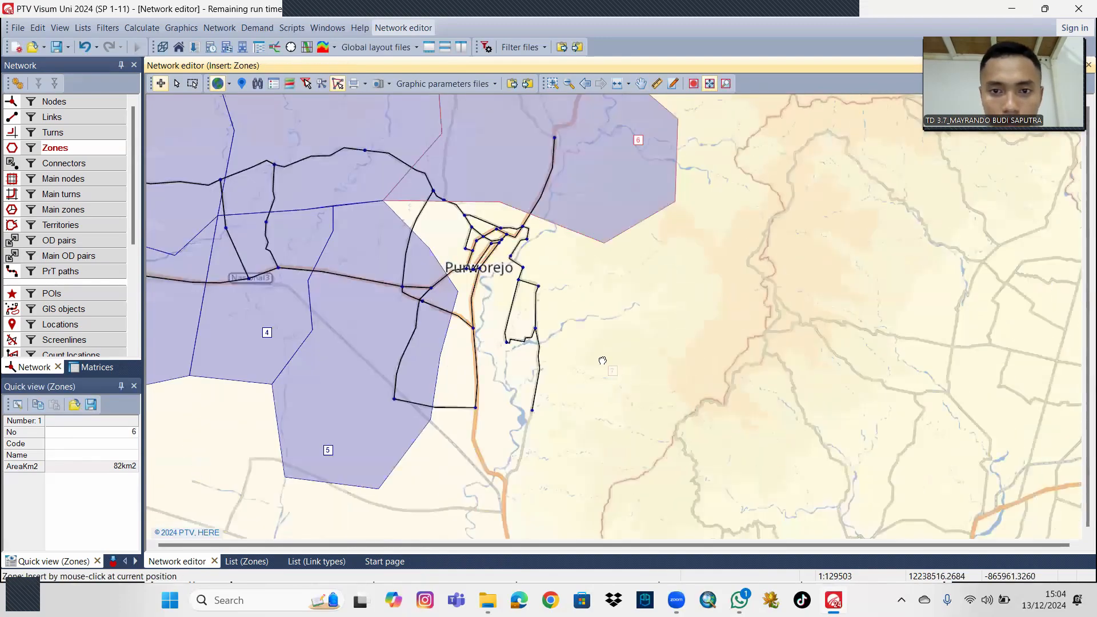
left_click_drag(602, 360, 602, 355)
left_click_drag(588, 394, 574, 375)
scroll(578, 398, "up", 1)
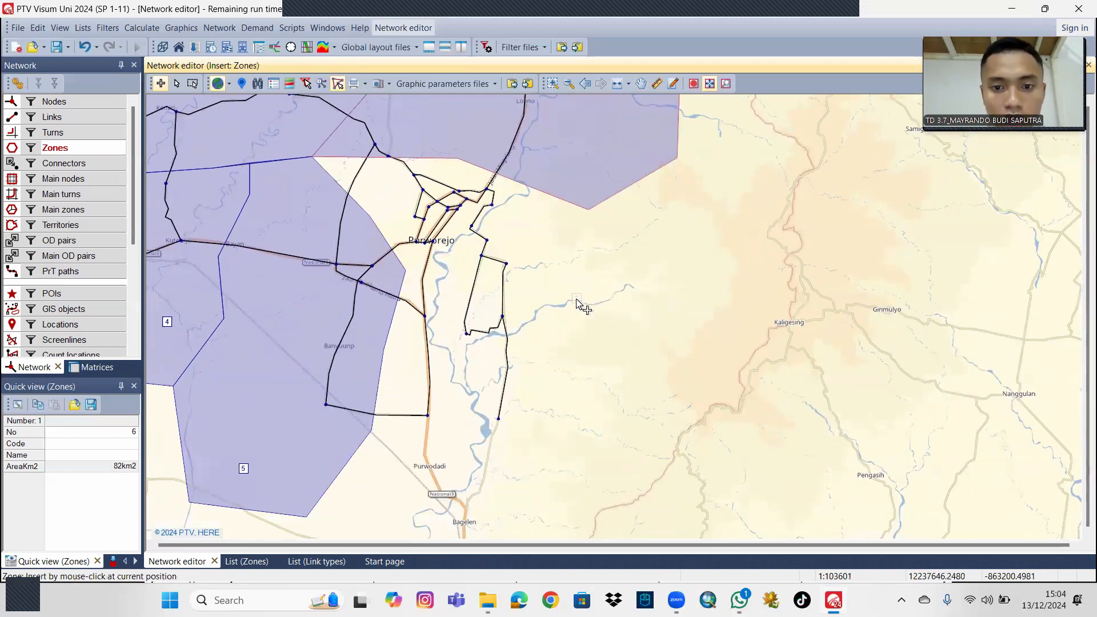
left_click(617, 294)
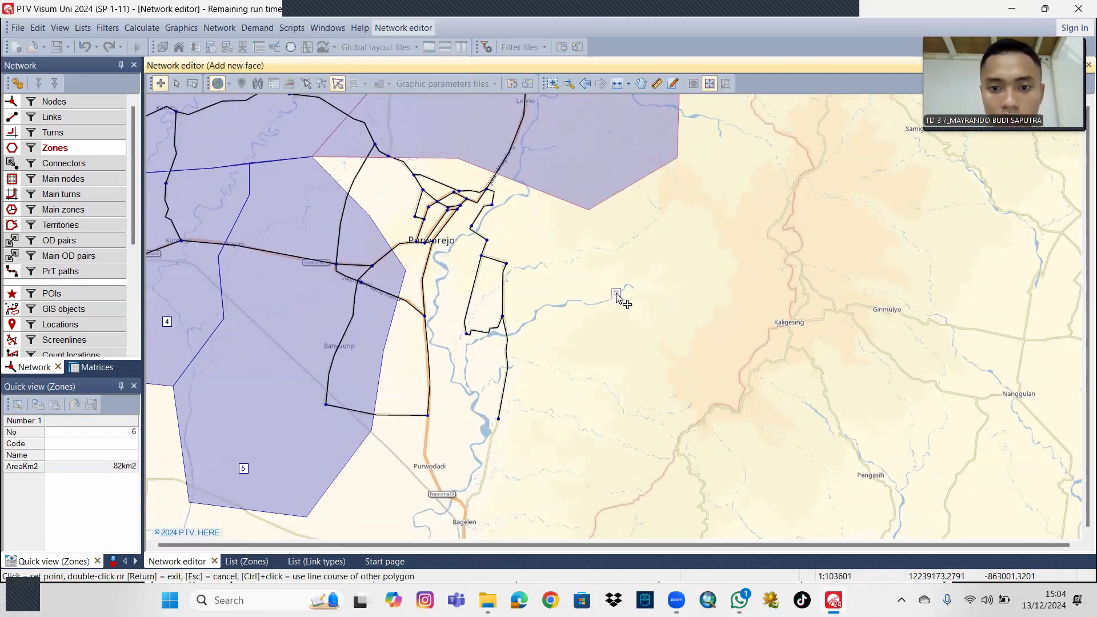
left_click(587, 209)
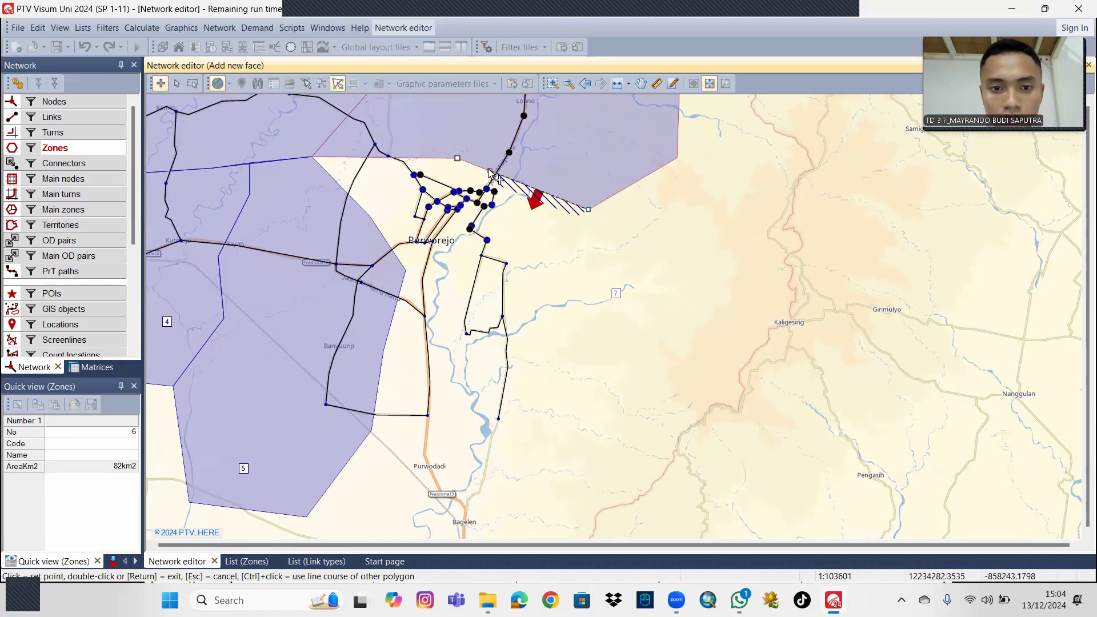
left_click(457, 158)
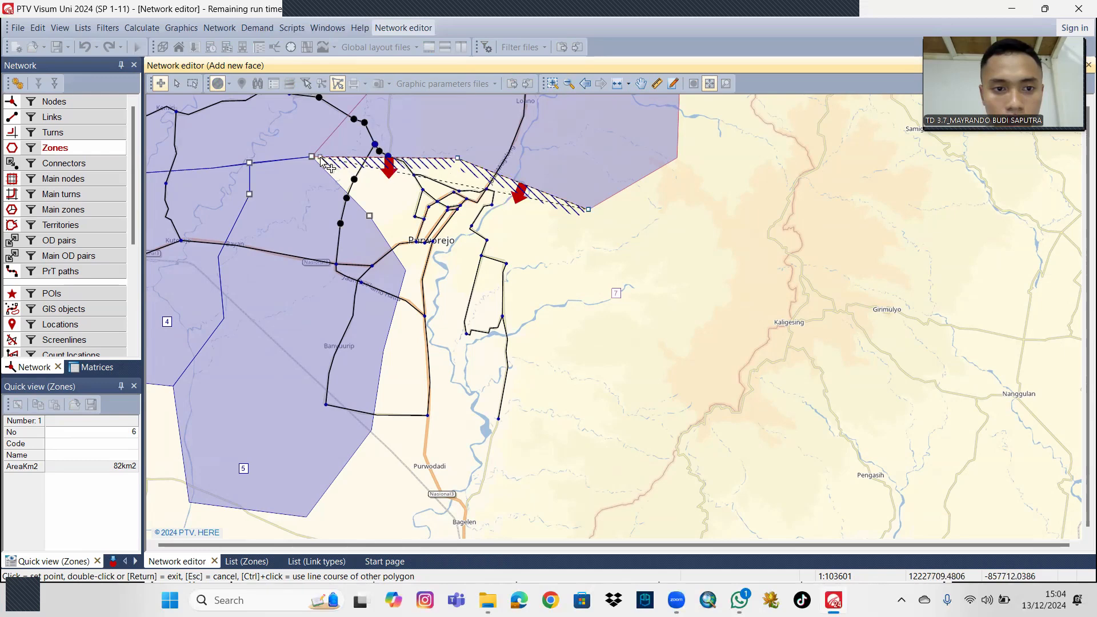
left_click(312, 156)
left_click(405, 270)
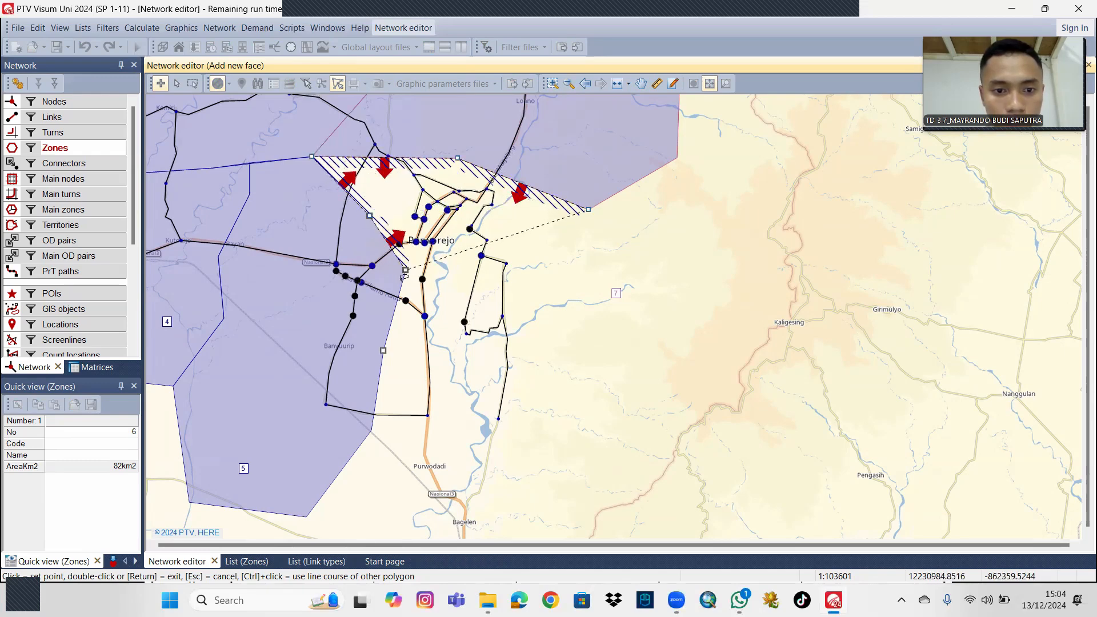
left_click(480, 379)
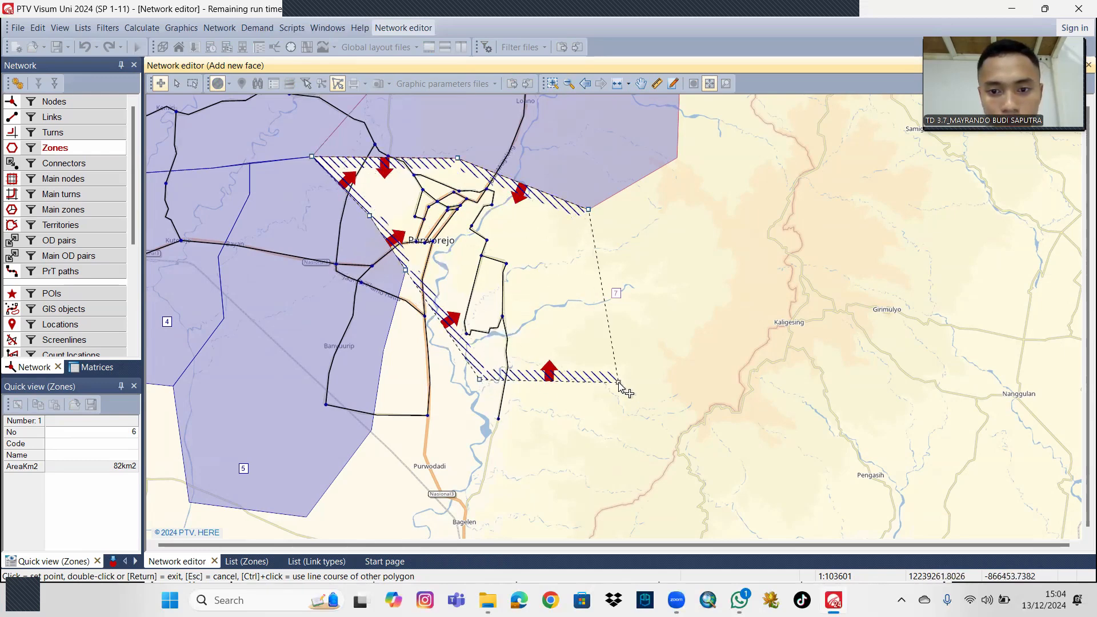
left_click(619, 382)
left_click(697, 322)
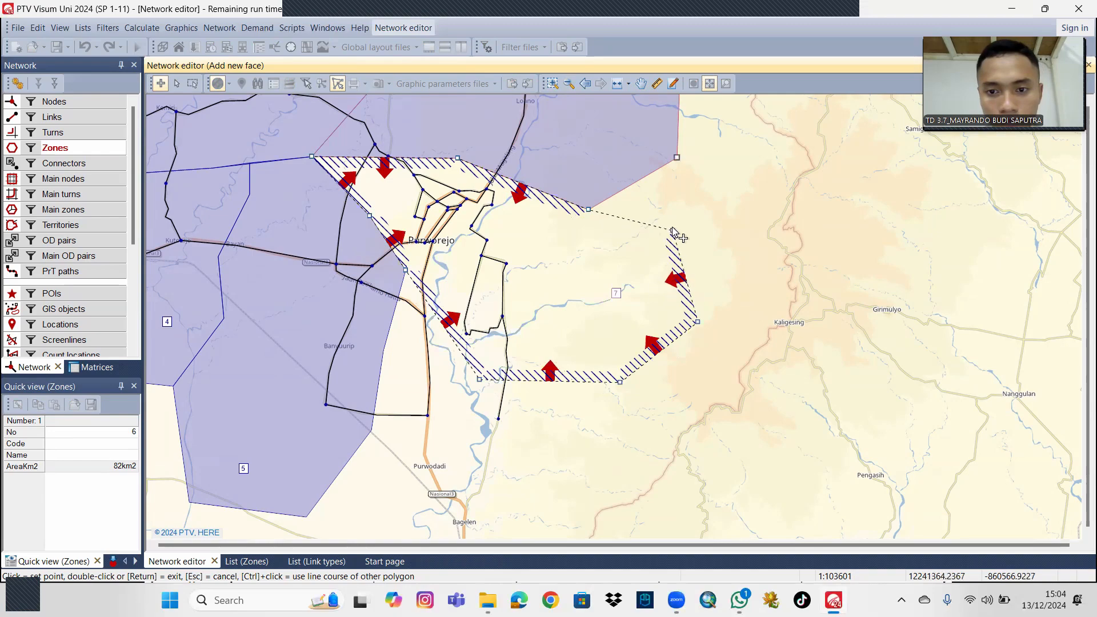
double_click(676, 157)
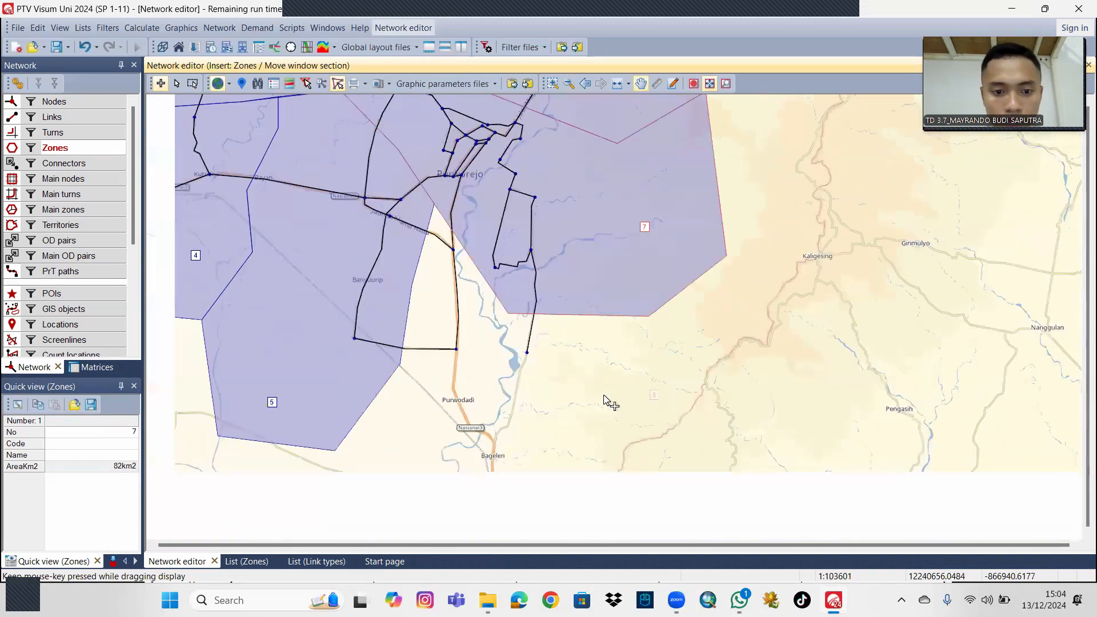
Insert zone 8 around Purwodadi, drawing its polygon from zone 5's eastern edge past Bagelen and up along zone 7's southern edges.
left_click_drag(556, 373, 570, 425)
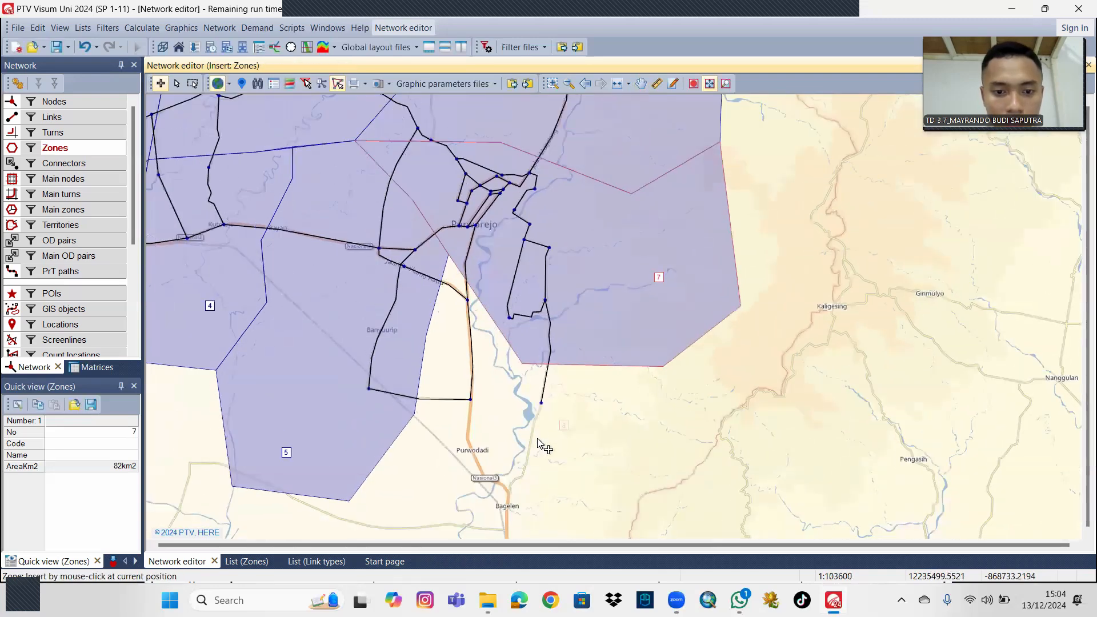
left_click(490, 470)
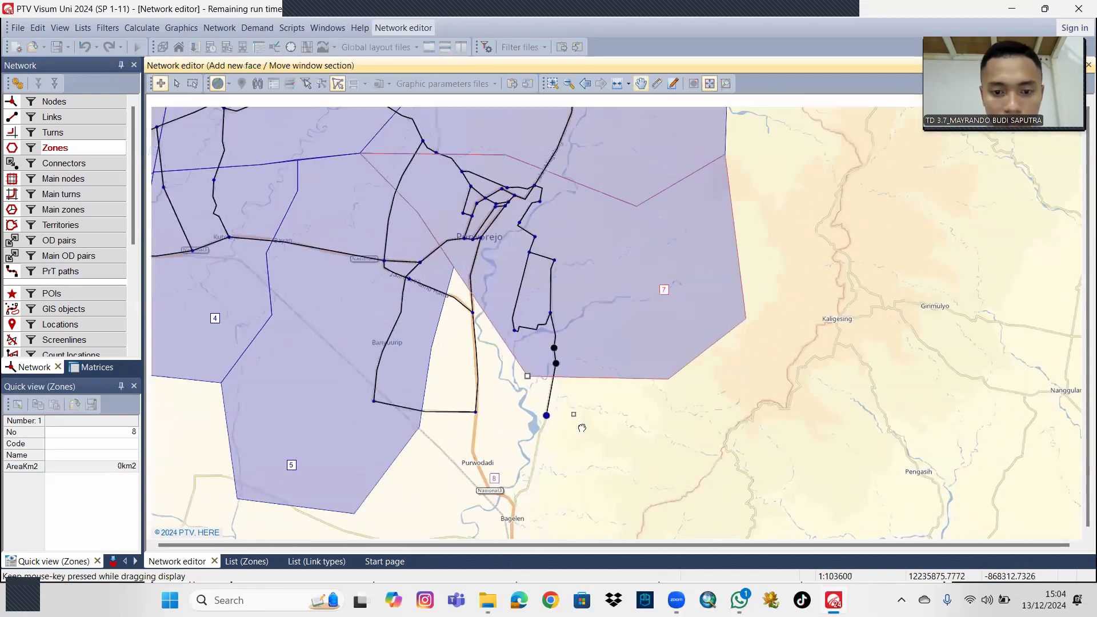
left_click(426, 438)
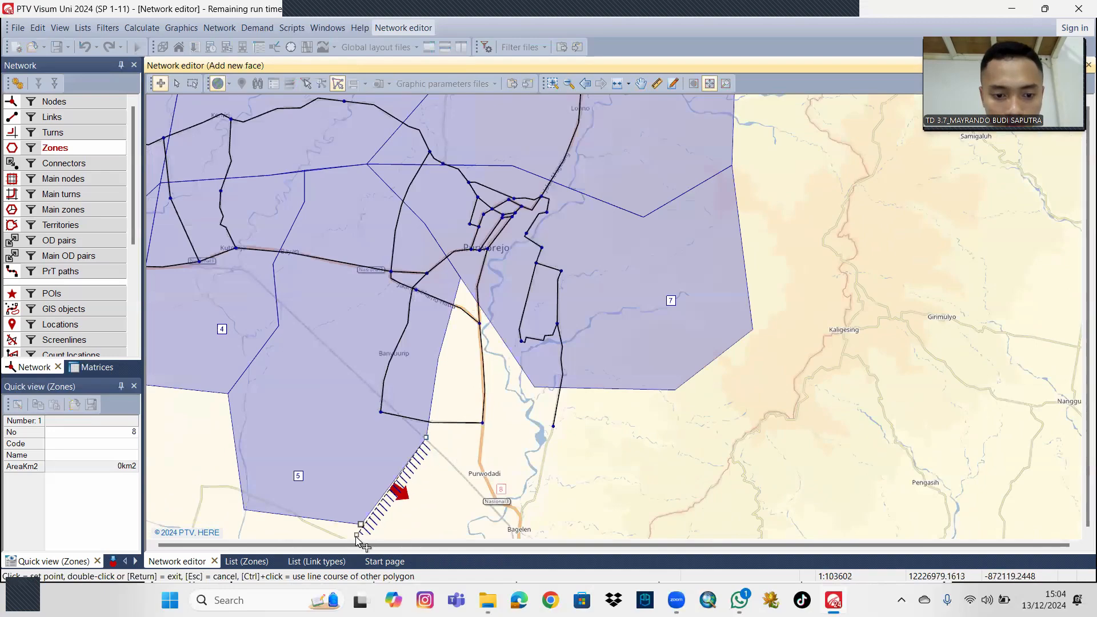
left_click(445, 529)
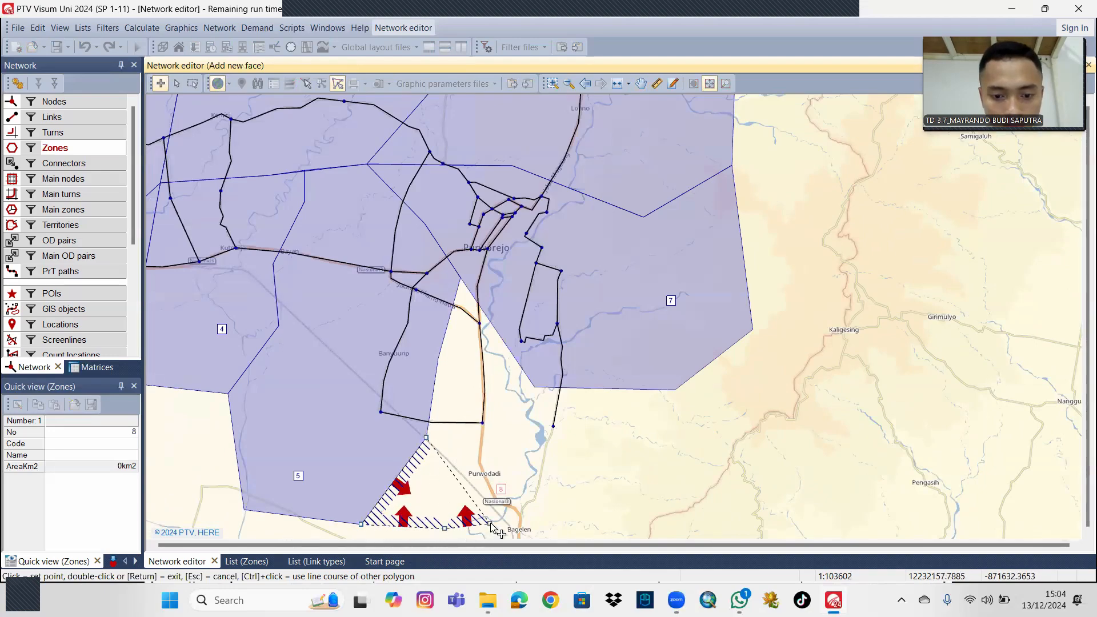
left_click(521, 512)
left_click(643, 498)
left_click(654, 434)
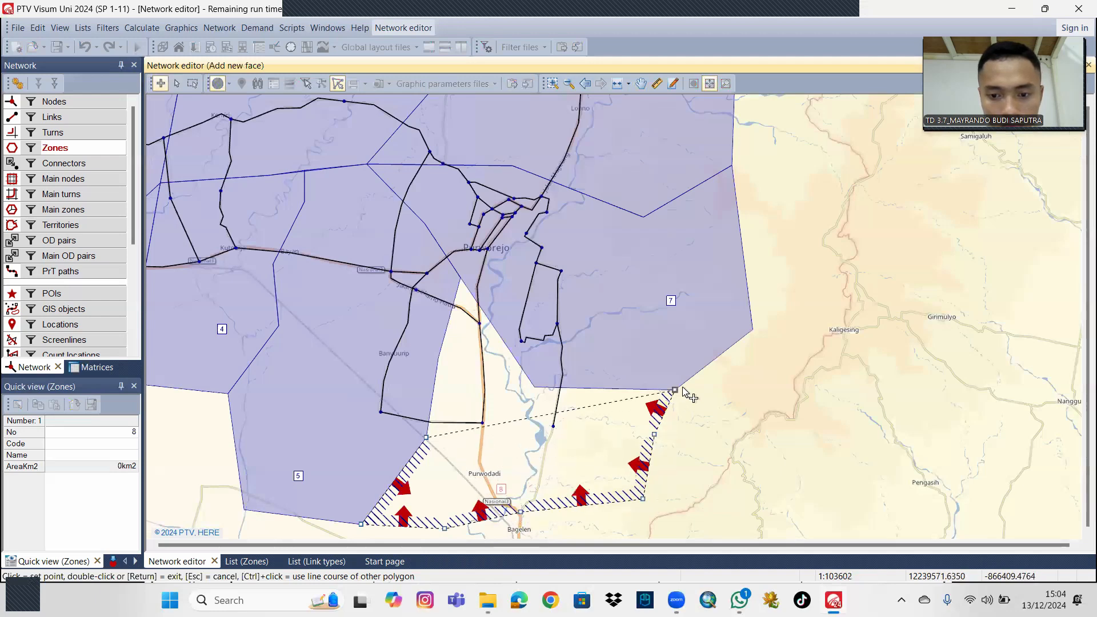
left_click(675, 389)
left_click(534, 387)
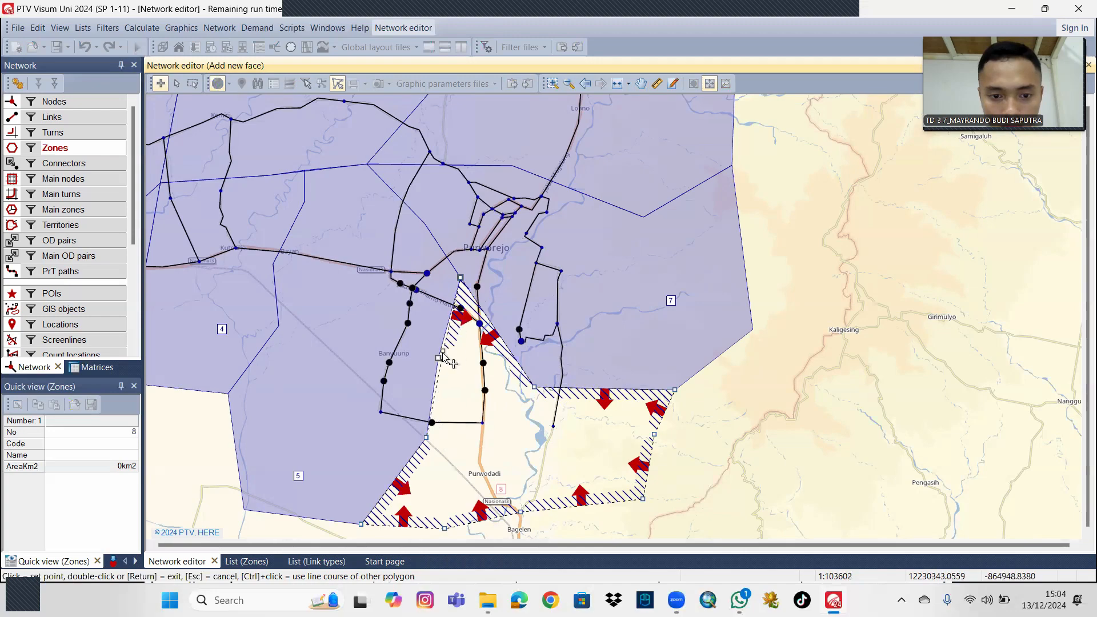
double_click(439, 358)
Insert connectors from zone 1 to node 1 at the northern road's western end and to node 2 on the zone's eastern side.
scroll(750, 410, "down", 4)
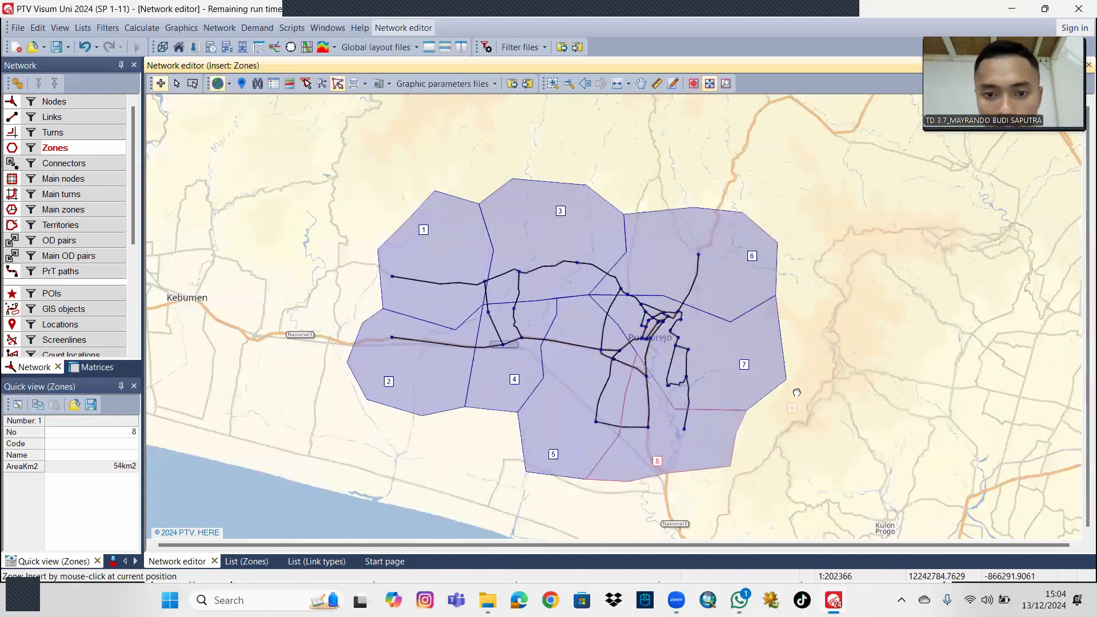
scroll(800, 400, "up", 2)
scroll(811, 394, "up", 2)
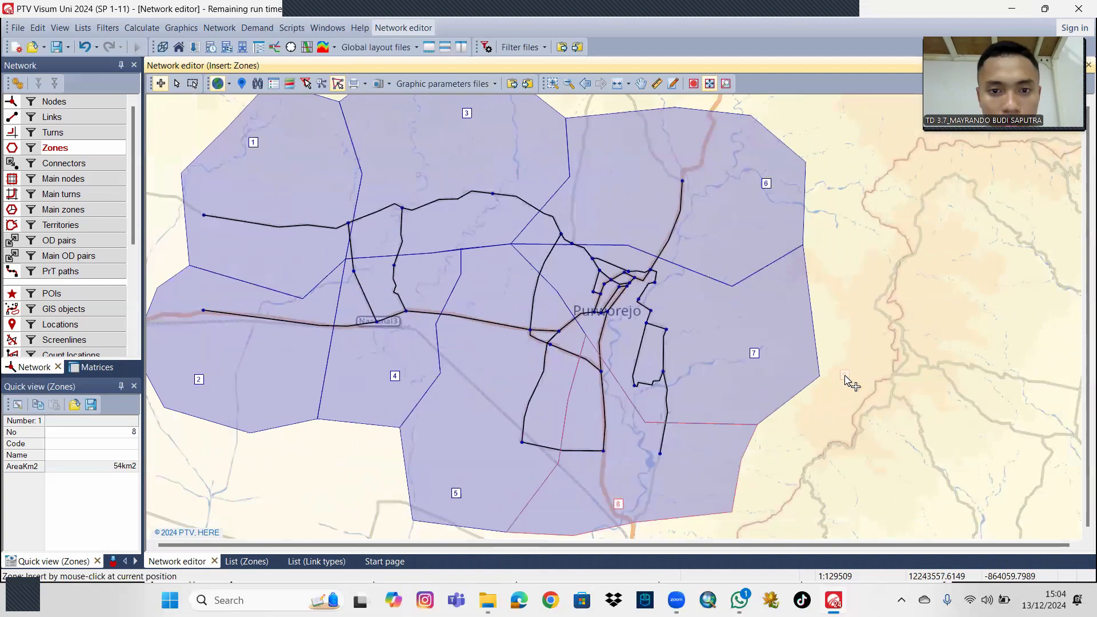
scroll(847, 382, "down", 1)
left_click_drag(836, 355, 806, 359)
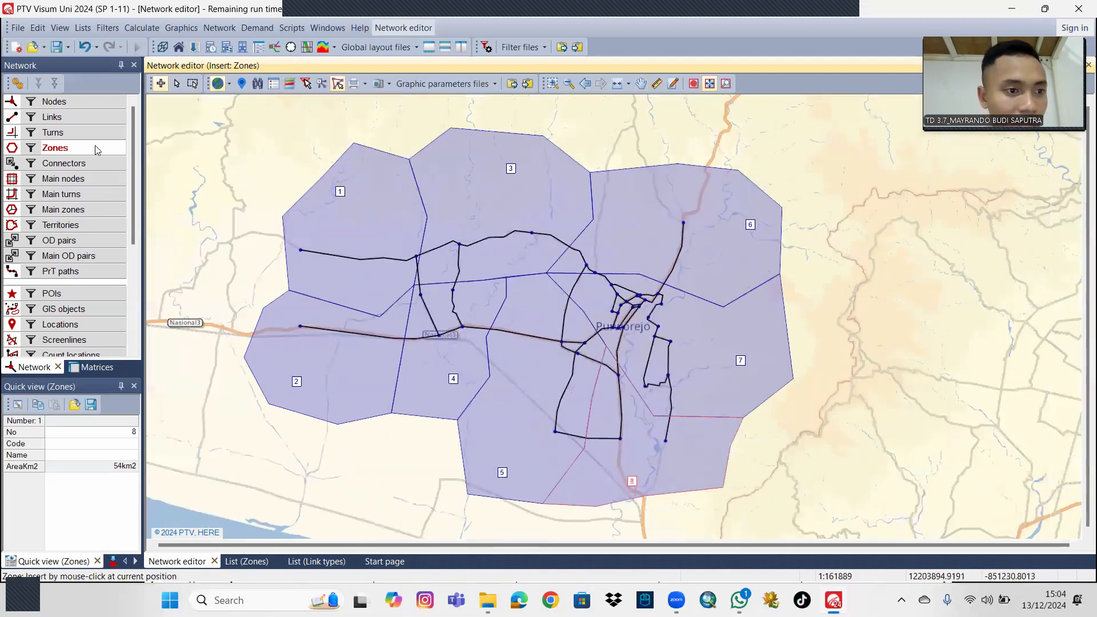
left_click(95, 164)
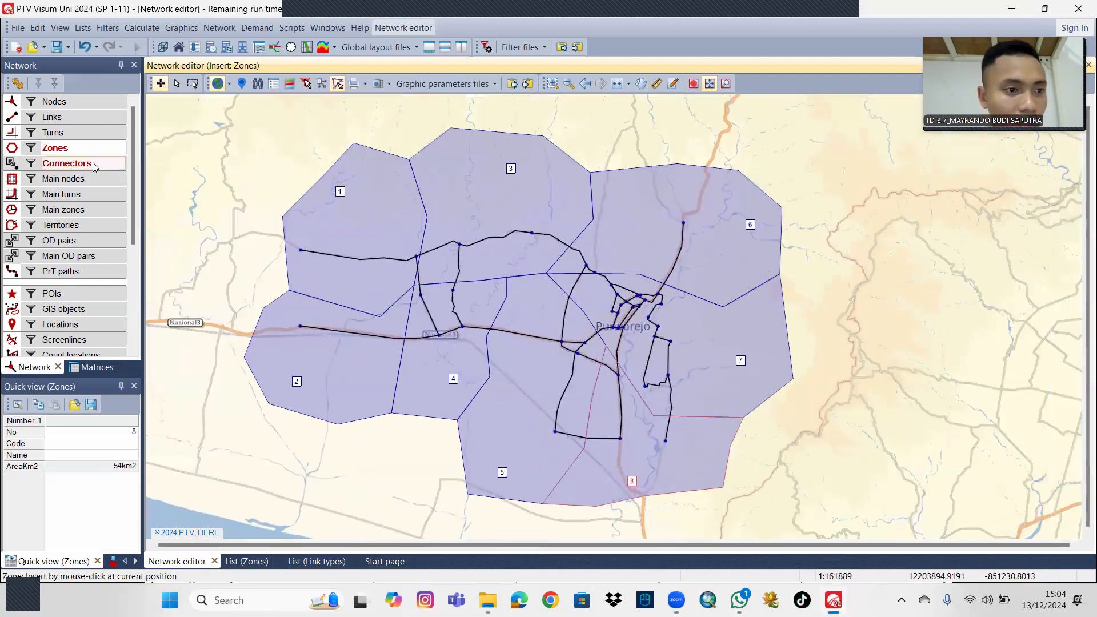
left_click(340, 193)
left_click(301, 249)
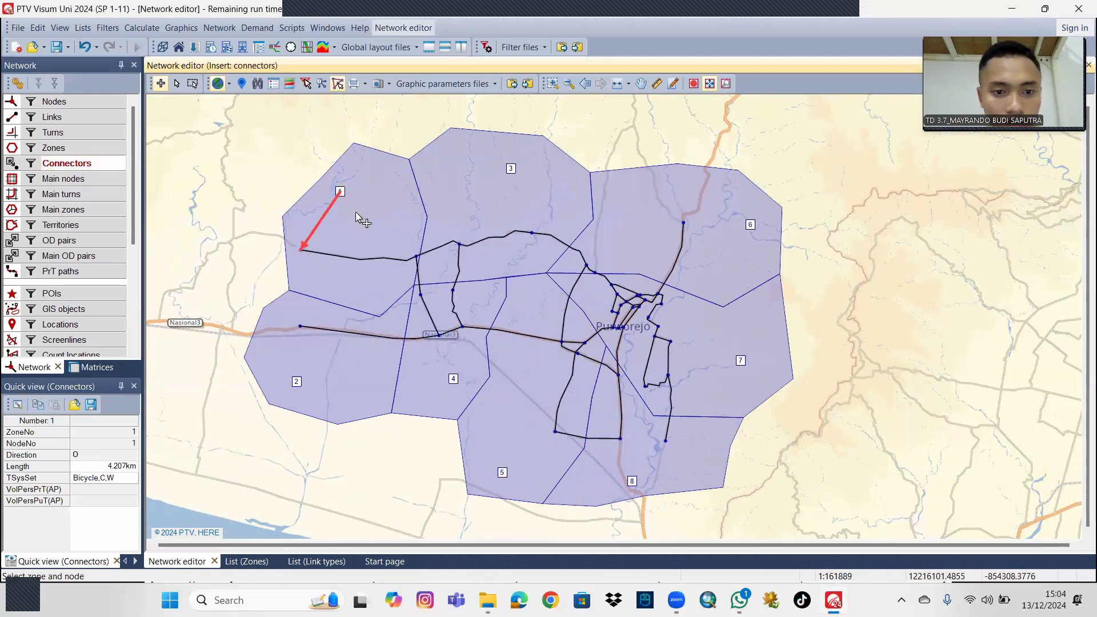
left_click(418, 254)
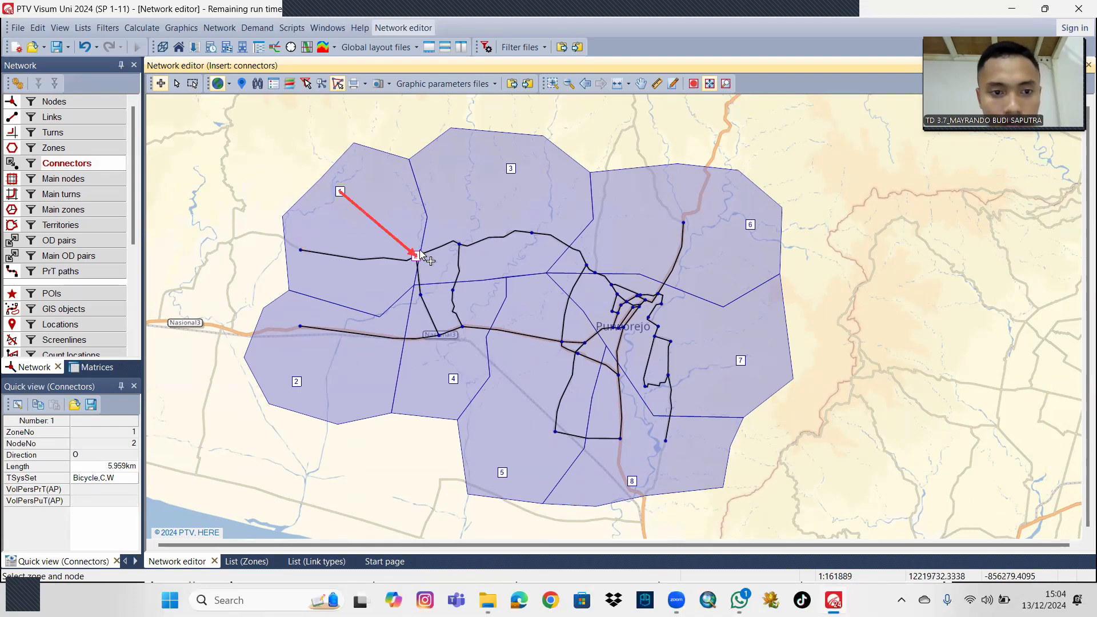
left_click(12, 166)
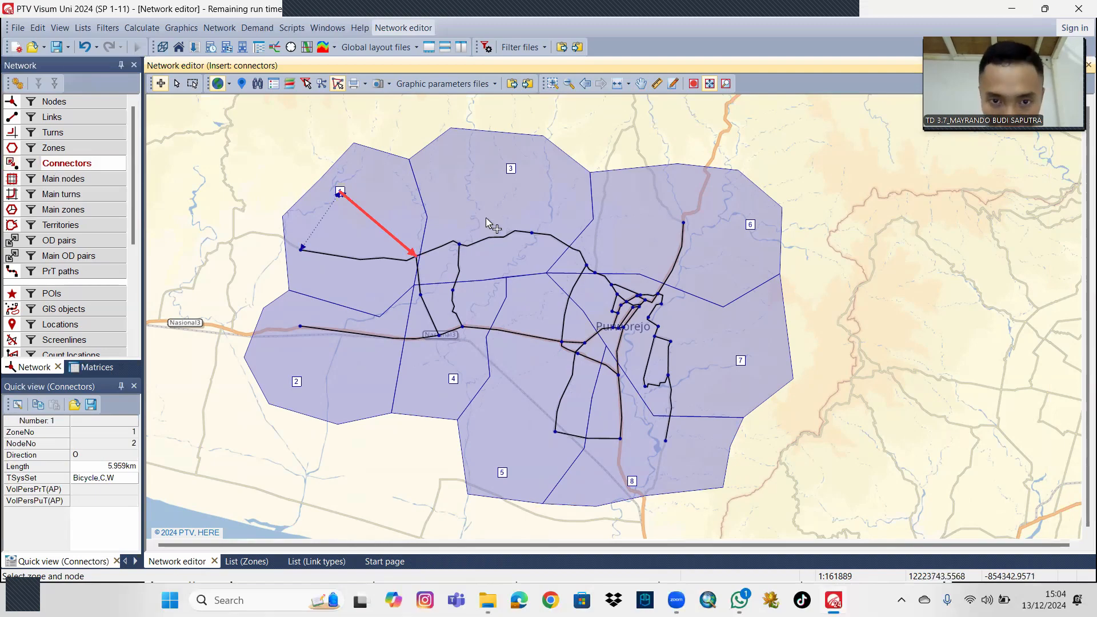
Insert connectors from zone 2 to nodes 32 and 29, and from zone 4 to nodes 28 and 27 along the main road.
scroll(489, 223, "up", 1)
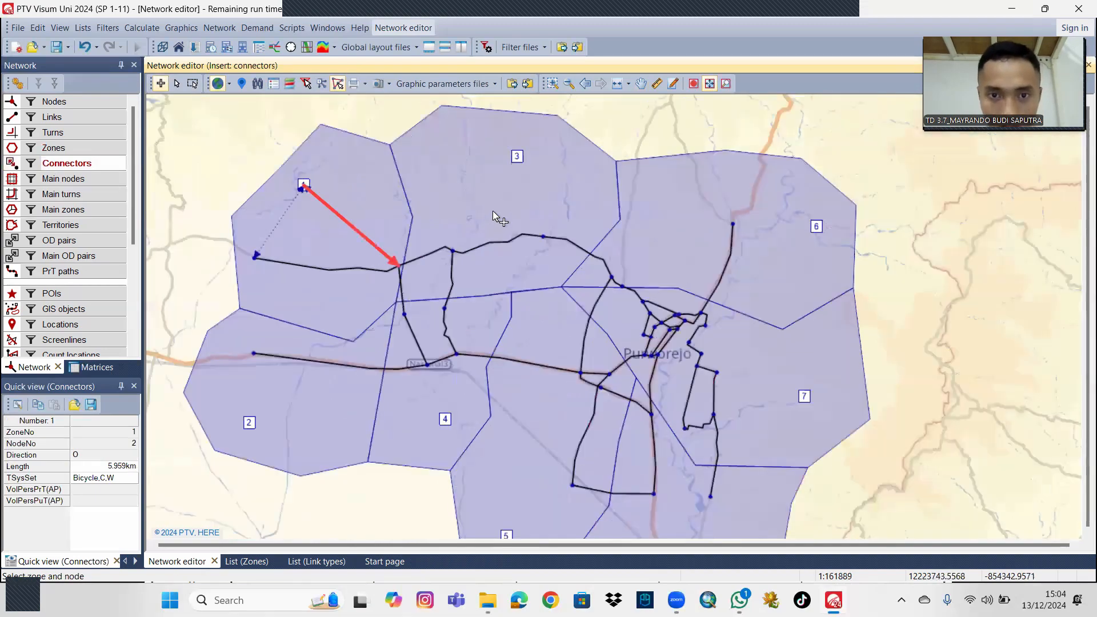
left_click(250, 424)
left_click(253, 355)
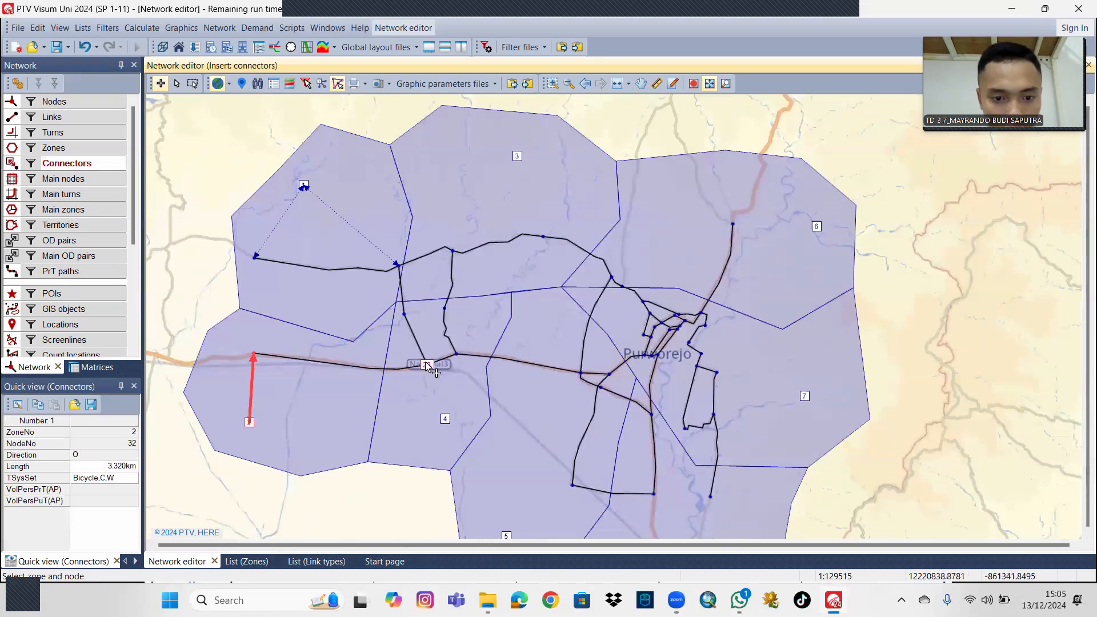
left_click(427, 365)
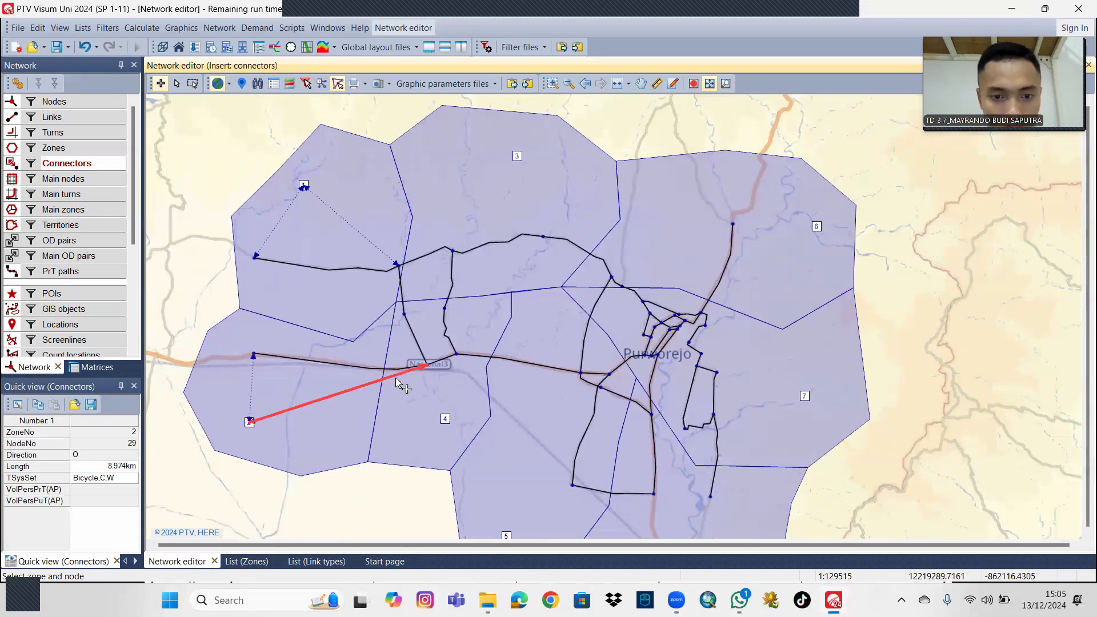
left_click(459, 353)
left_click(445, 420)
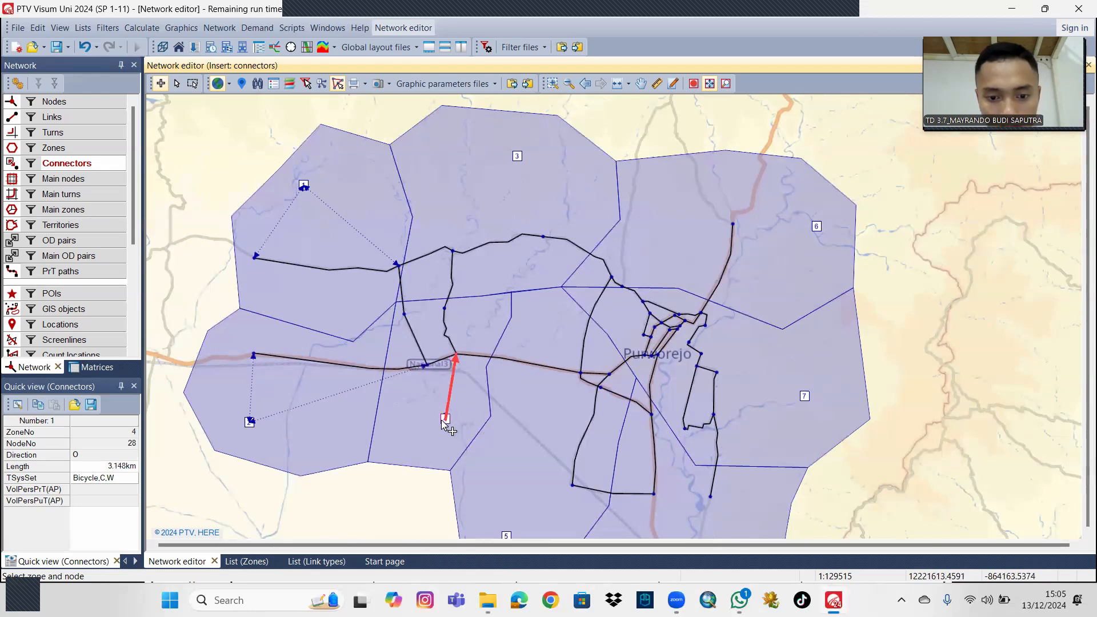
left_click(579, 373)
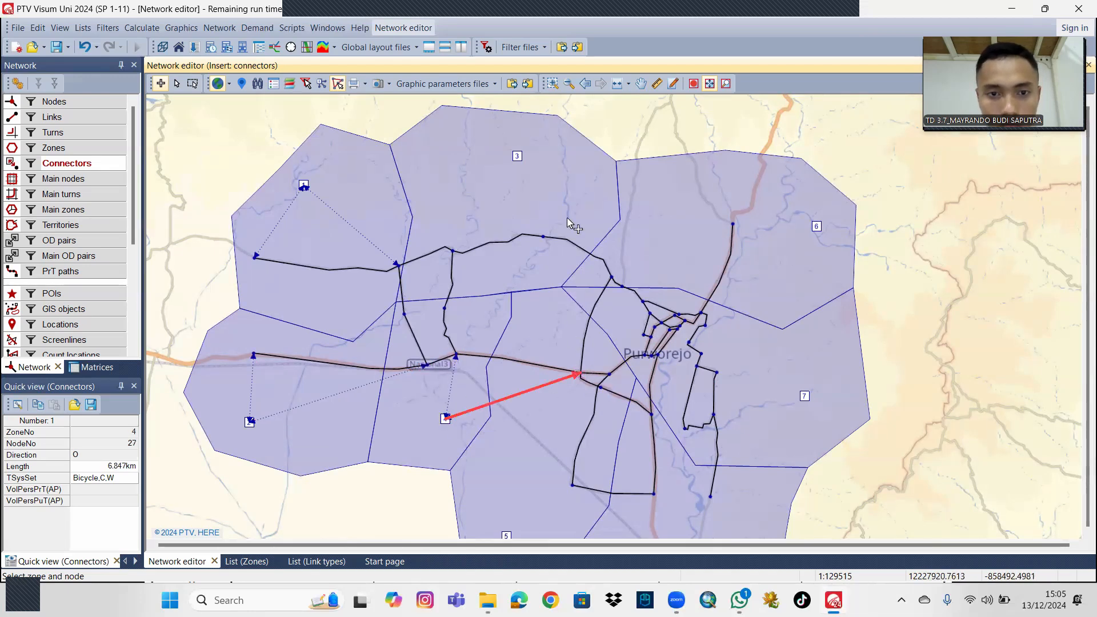
Insert connectors from zone 3 to nodes 3 and 4, and from zone 6 to nodes 13 and 16.
left_click(517, 156)
left_click(454, 254)
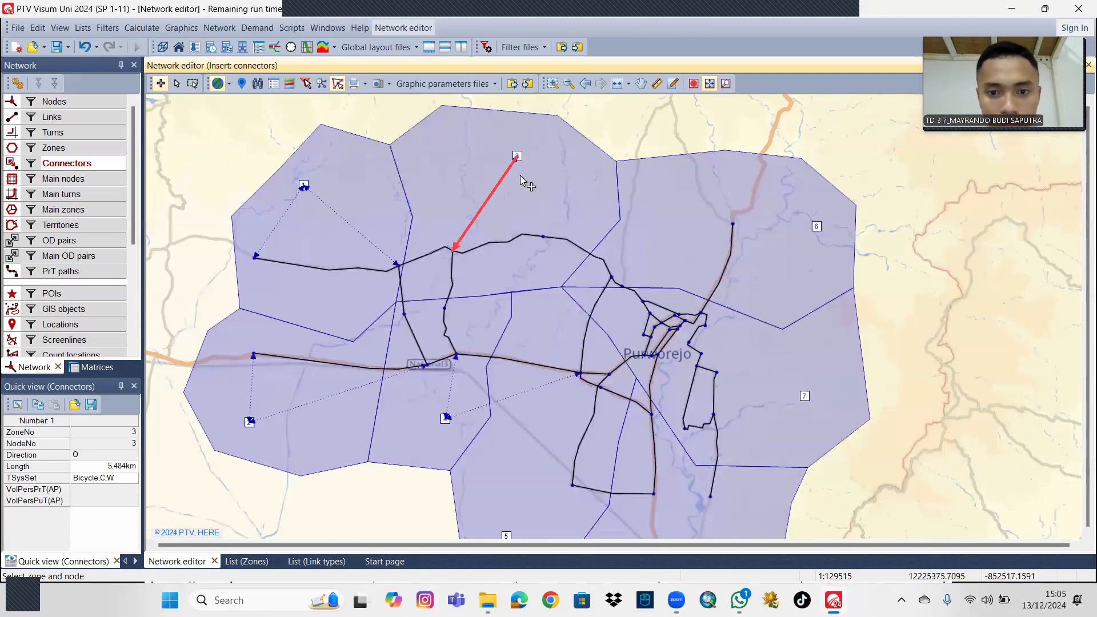
left_click(543, 235)
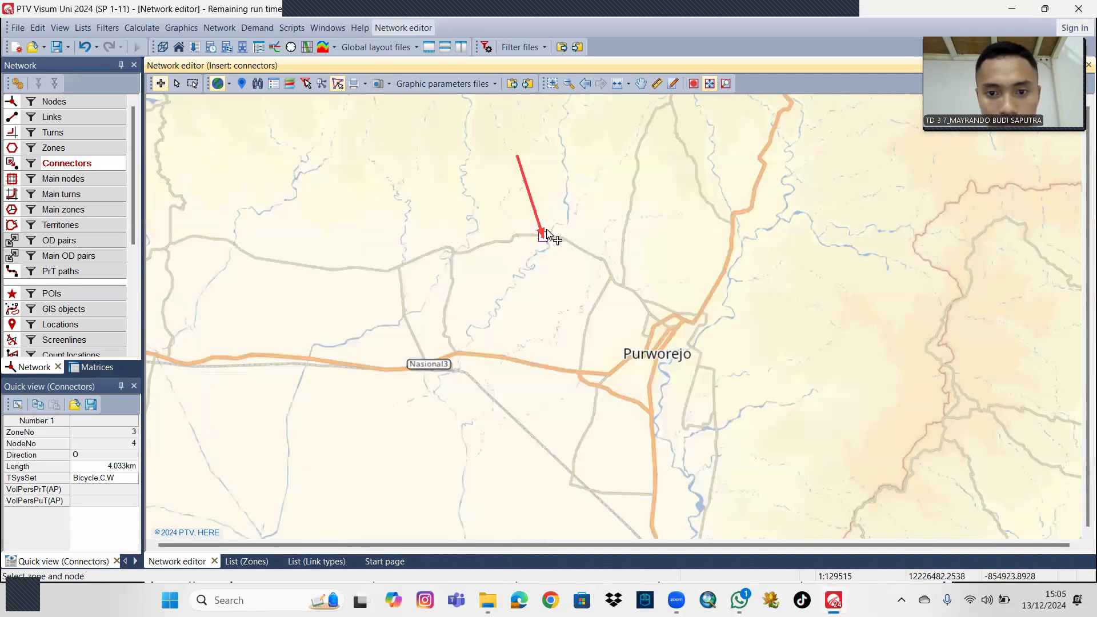
left_click_drag(906, 240, 837, 189)
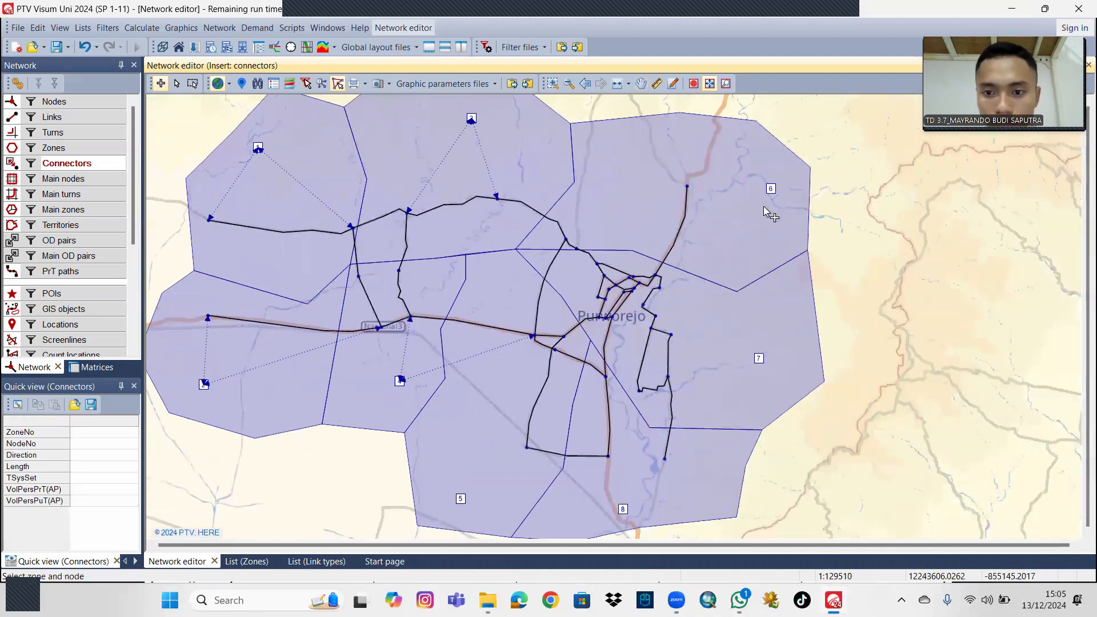
left_click(688, 188)
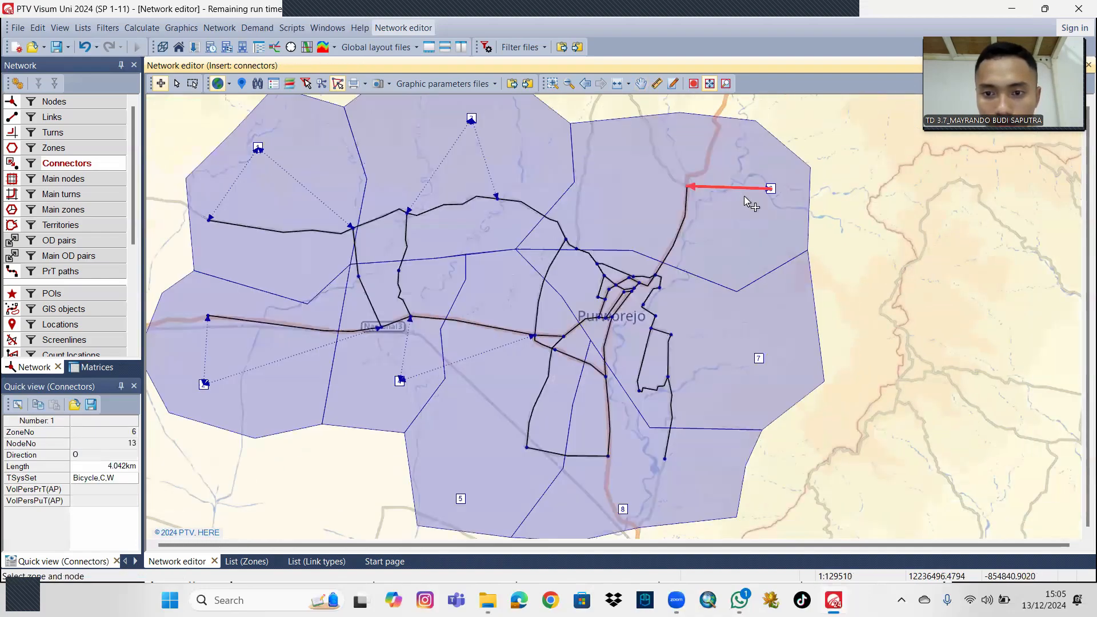
left_click(660, 293)
Insert connectors from zone 7 to nodes 17 and 20, and from zone 8 to nodes 21 and 22.
left_click_drag(917, 296, 894, 247)
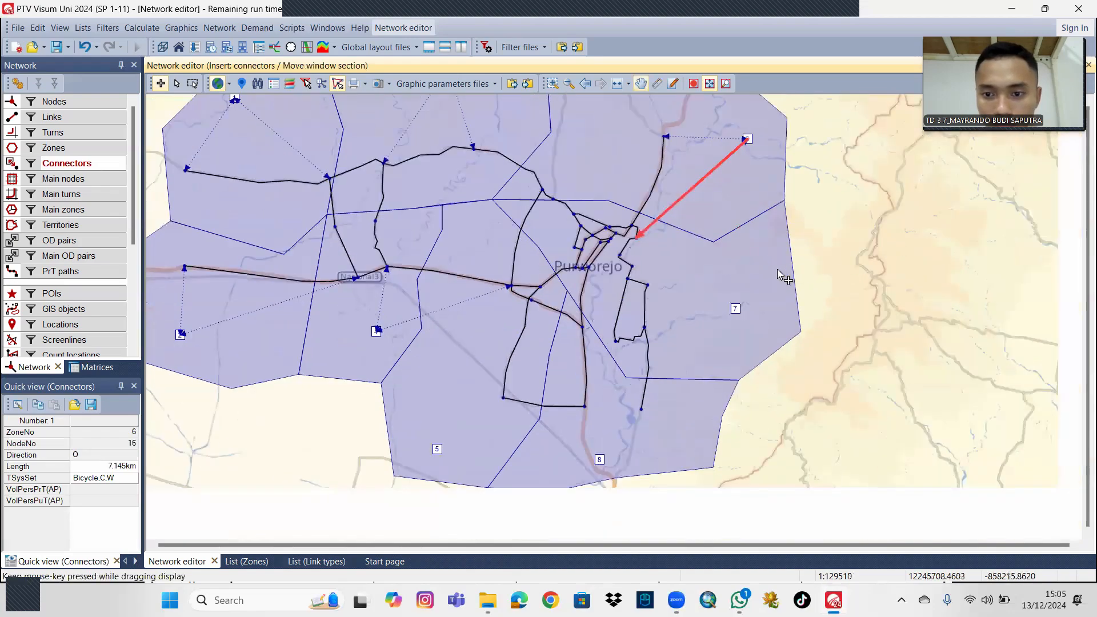
left_click_drag(778, 271, 776, 250)
left_click(735, 290)
left_click(648, 267)
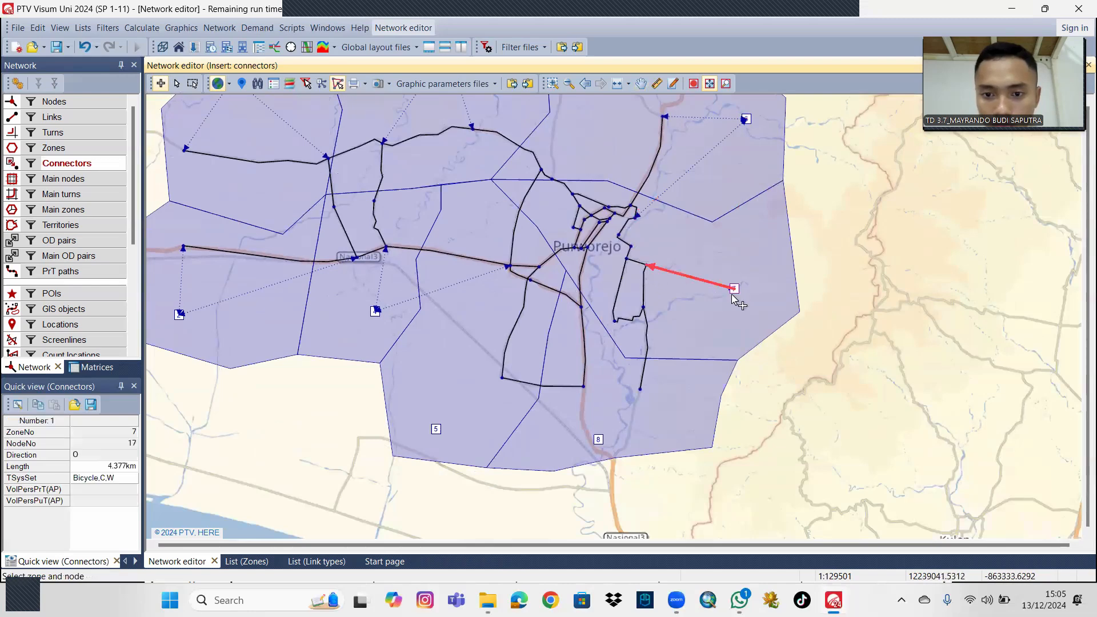
left_click(645, 309)
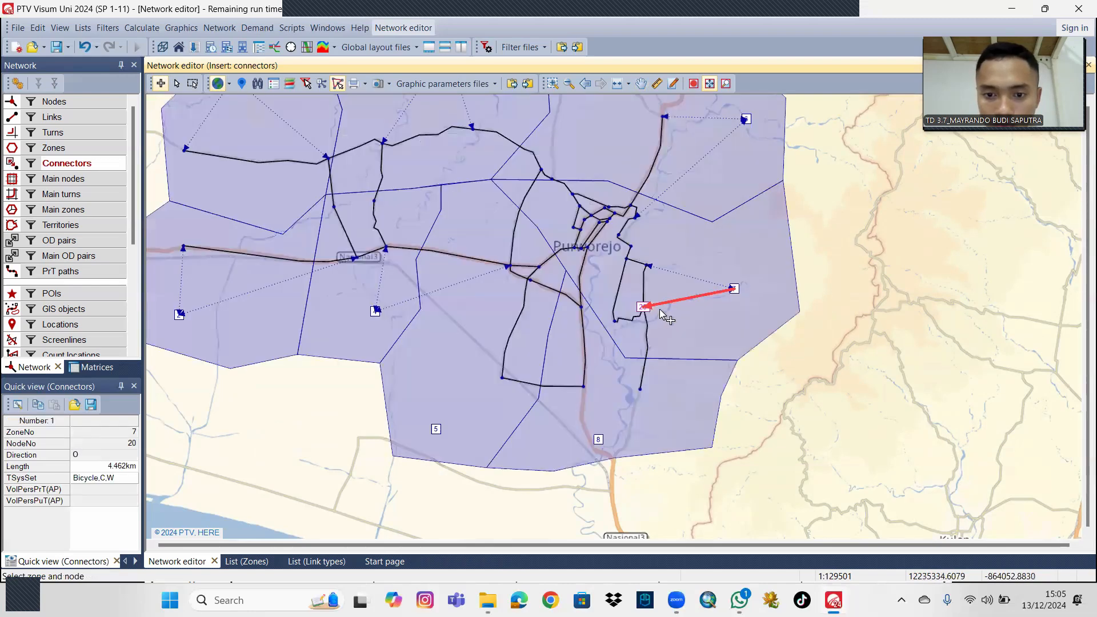
left_click(600, 442)
left_click(640, 391)
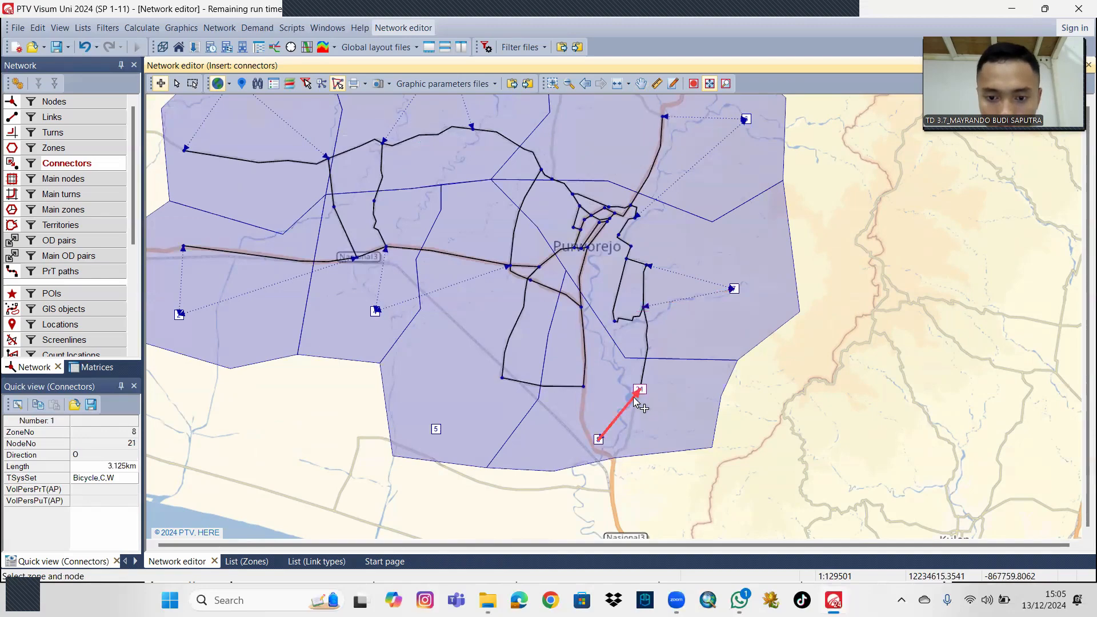
left_click(584, 388)
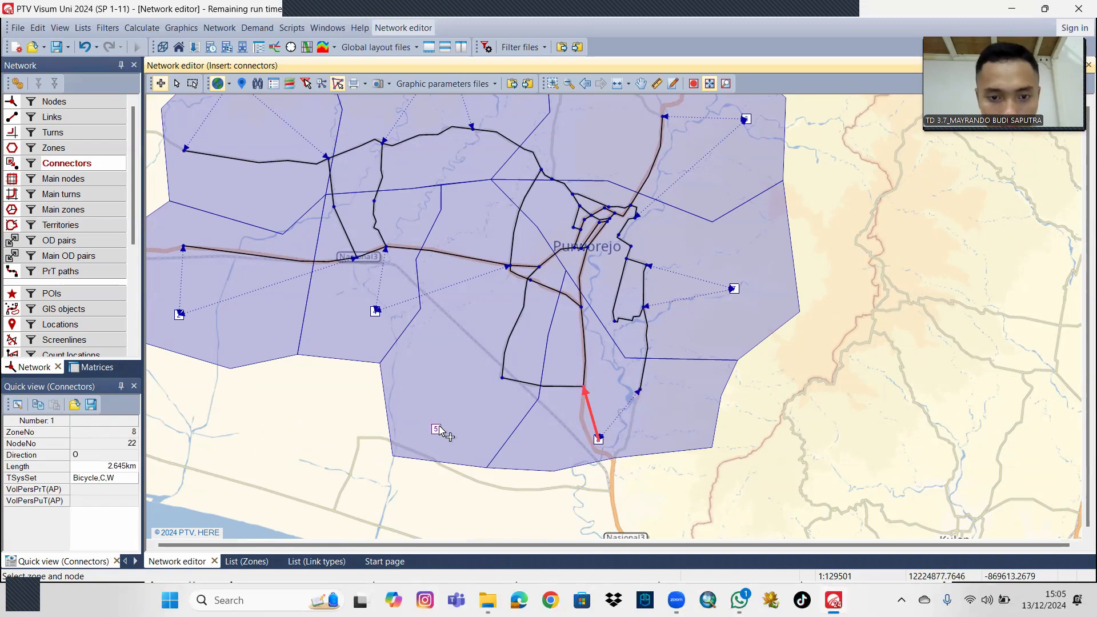
Insert connectors from zone 5 to node 23 and to node 22 on the southern road.
left_click(438, 429)
left_click(500, 379)
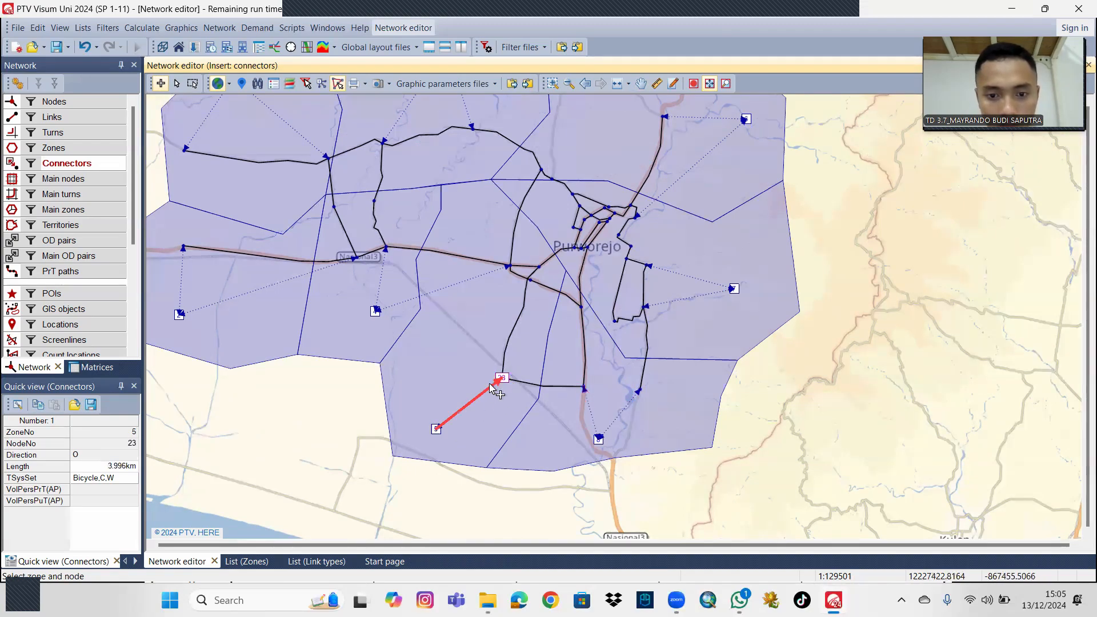
scroll(504, 431, "down", 1)
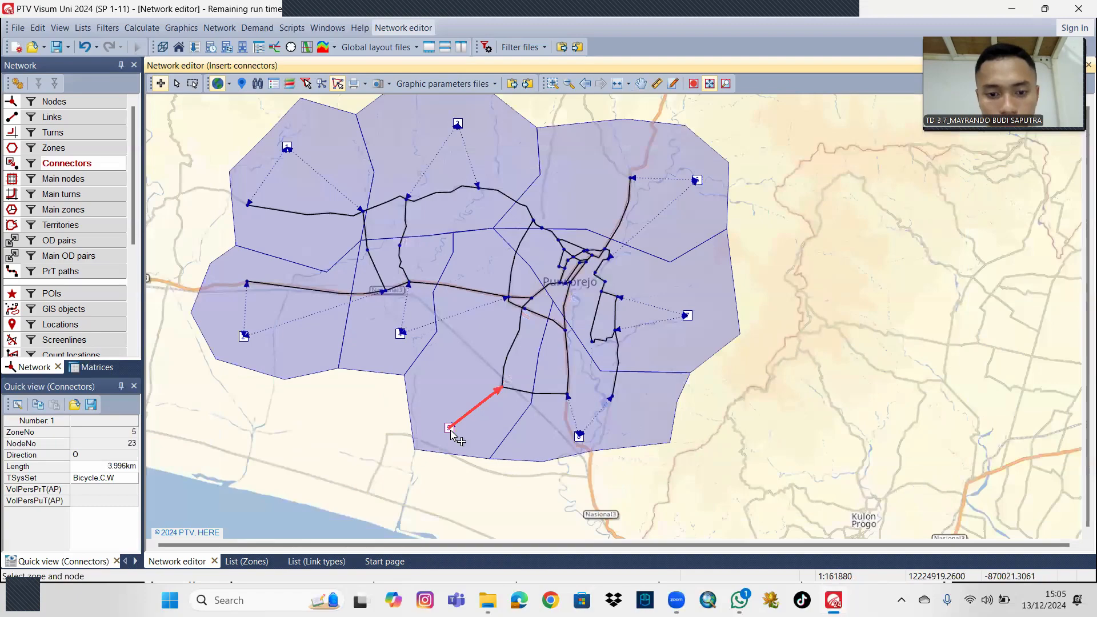
left_click(568, 394)
scroll(708, 383, "down", 1)
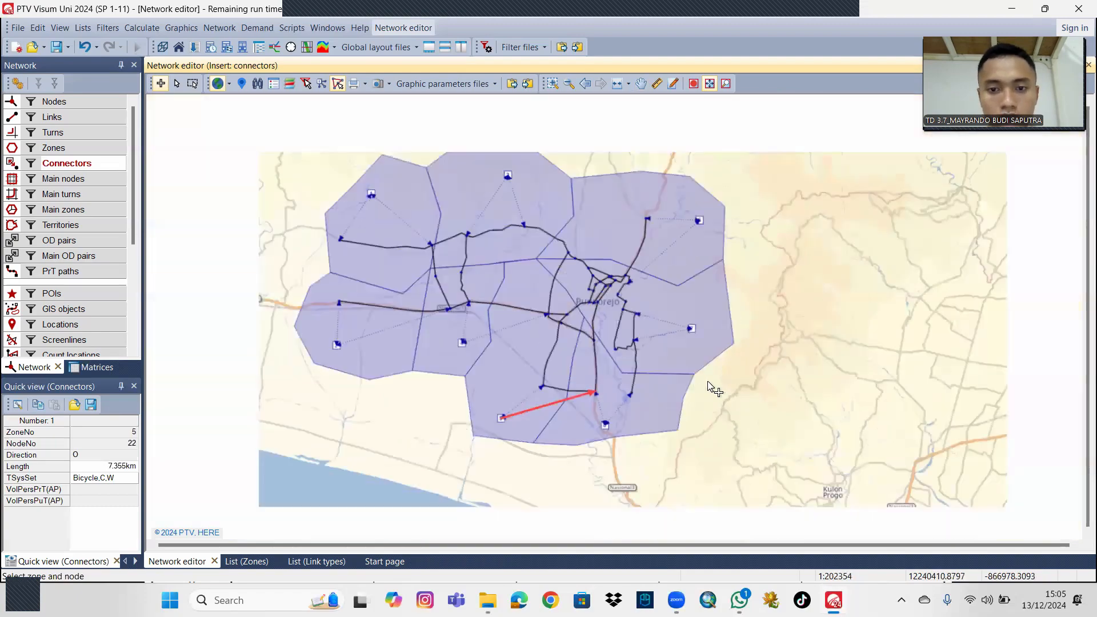
left_click_drag(774, 345, 785, 364)
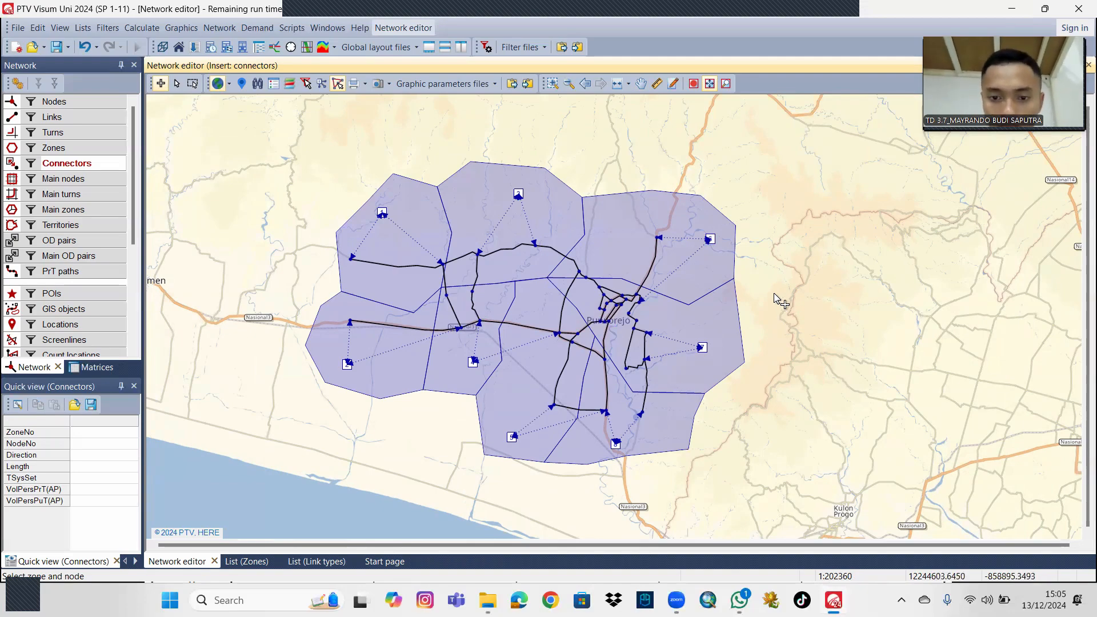
scroll(778, 308, "up", 1)
left_click_drag(779, 307, 787, 280)
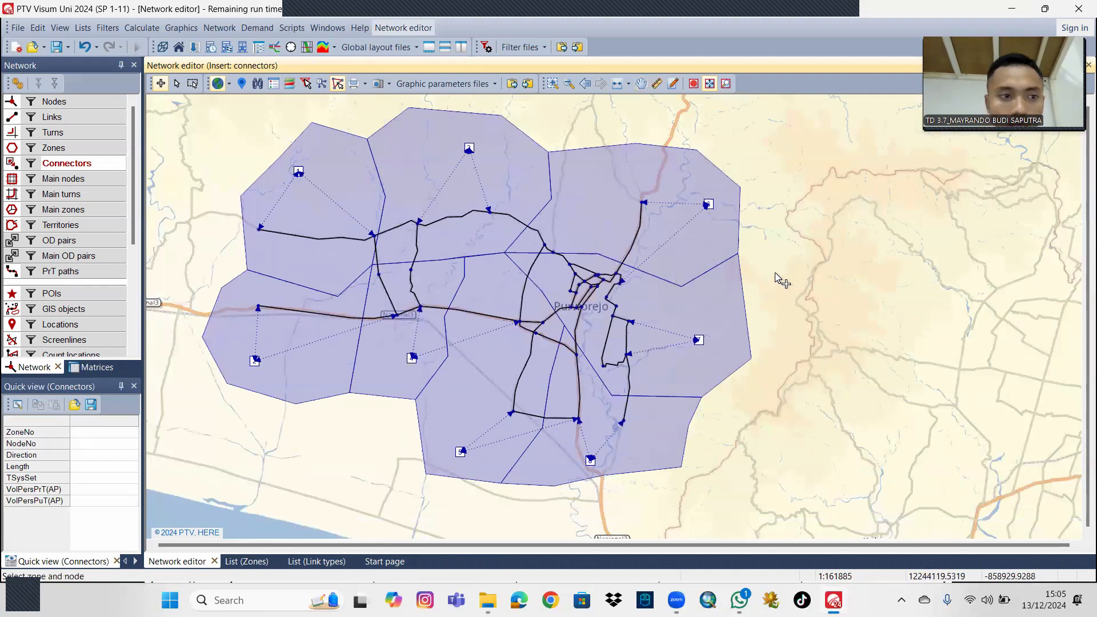
Create demand data matrix number 1 with zone dimension, using MAT 1 as both its code and name.
left_click(92, 370)
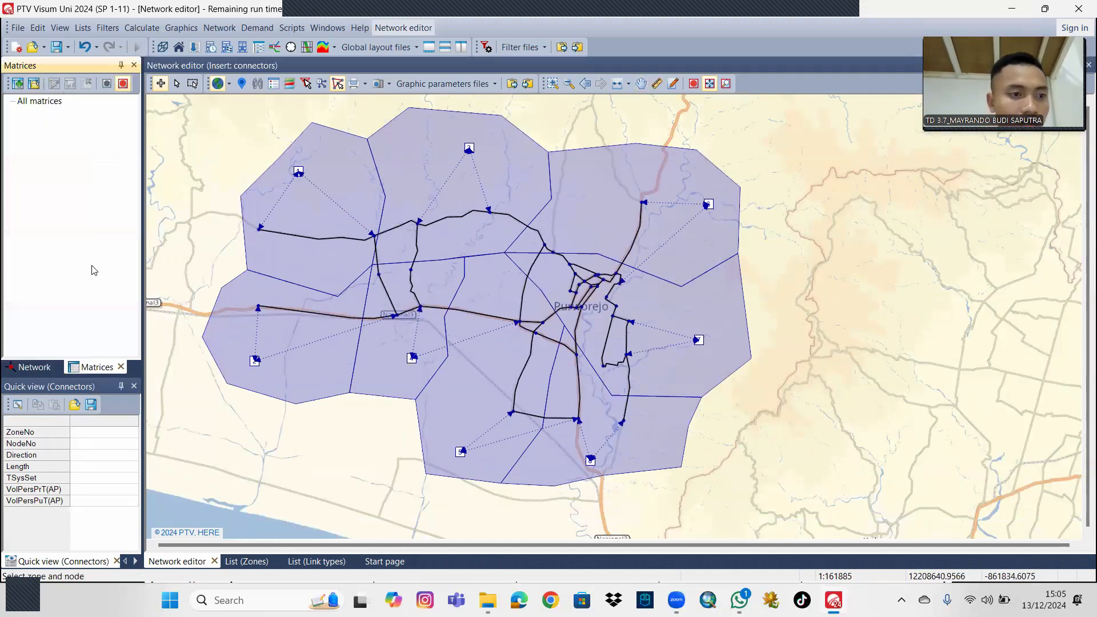
left_click(18, 85)
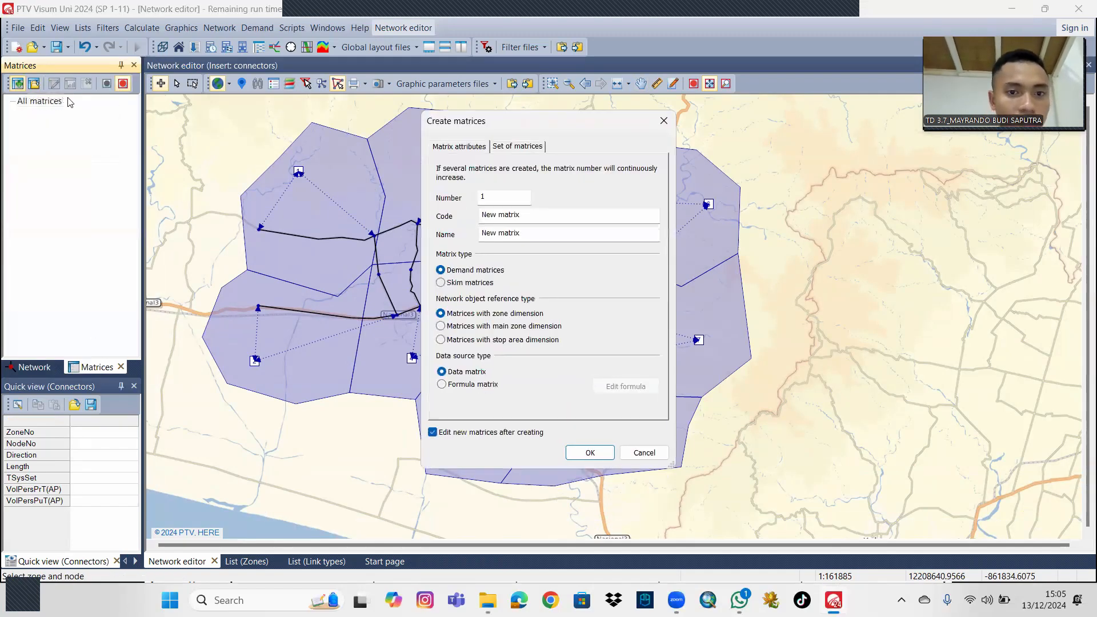
left_click_drag(528, 214, 461, 217)
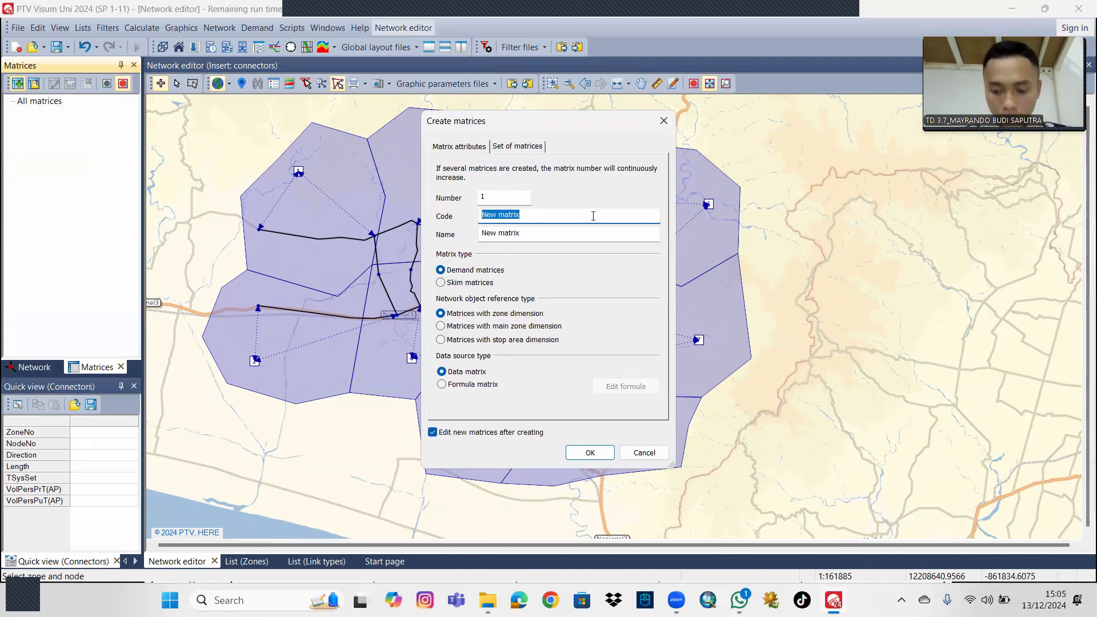
type(",")
key("Caps_Lock")
type("MAT 1")
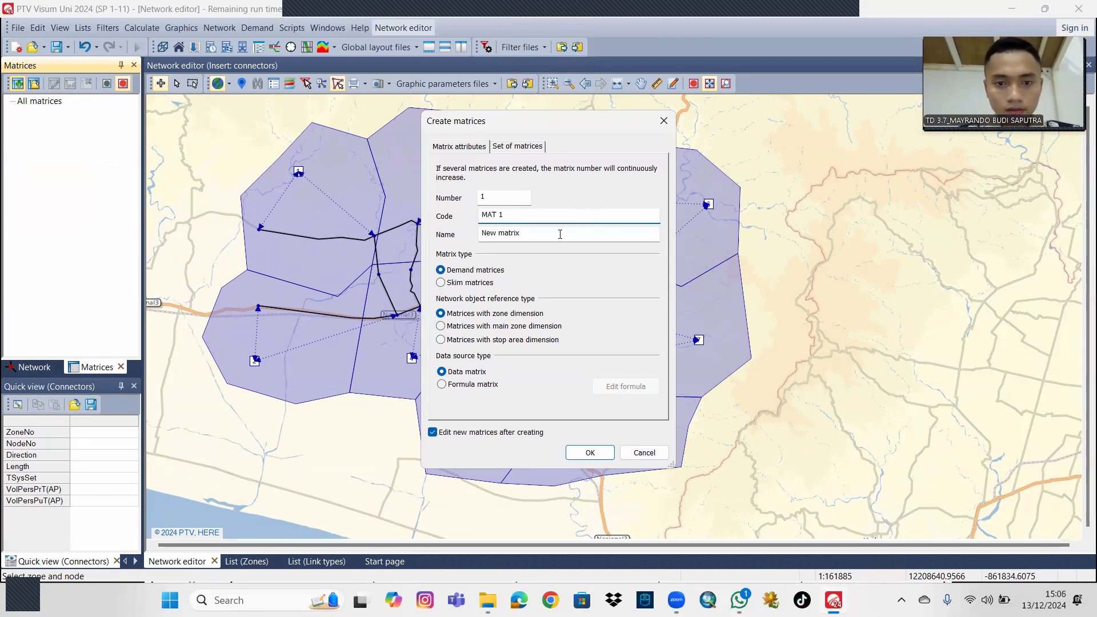
left_click_drag(560, 234, 457, 239)
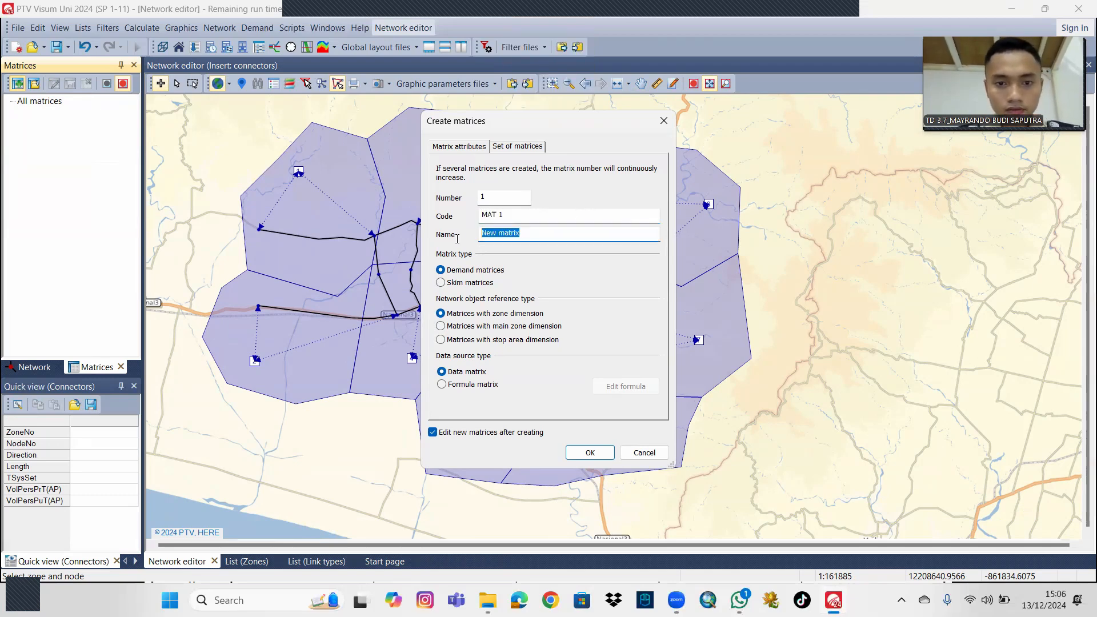
type("MAT 1")
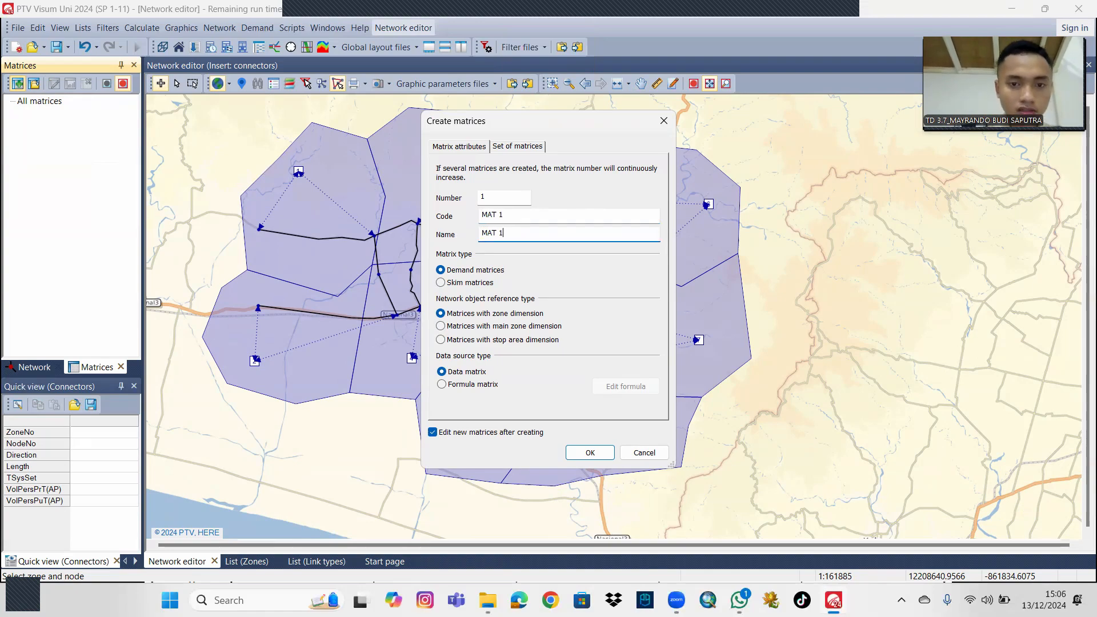
left_click(589, 453)
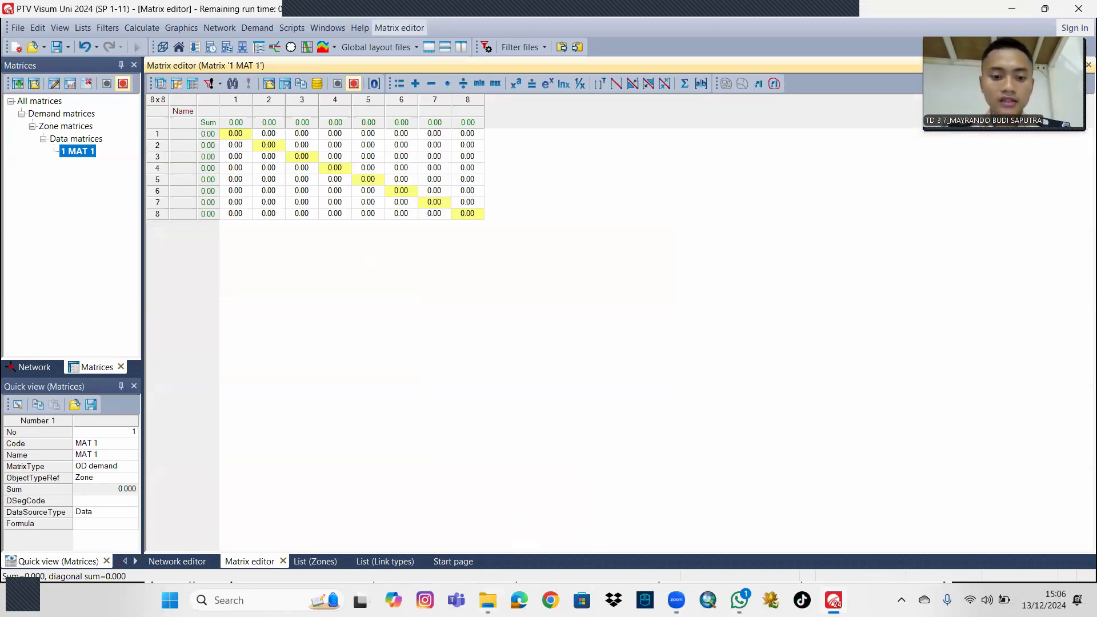
Open the recent workbook OD GABUGAN HI RSI in Excel and show its OD HI RSII sheet.
left_click(487, 600)
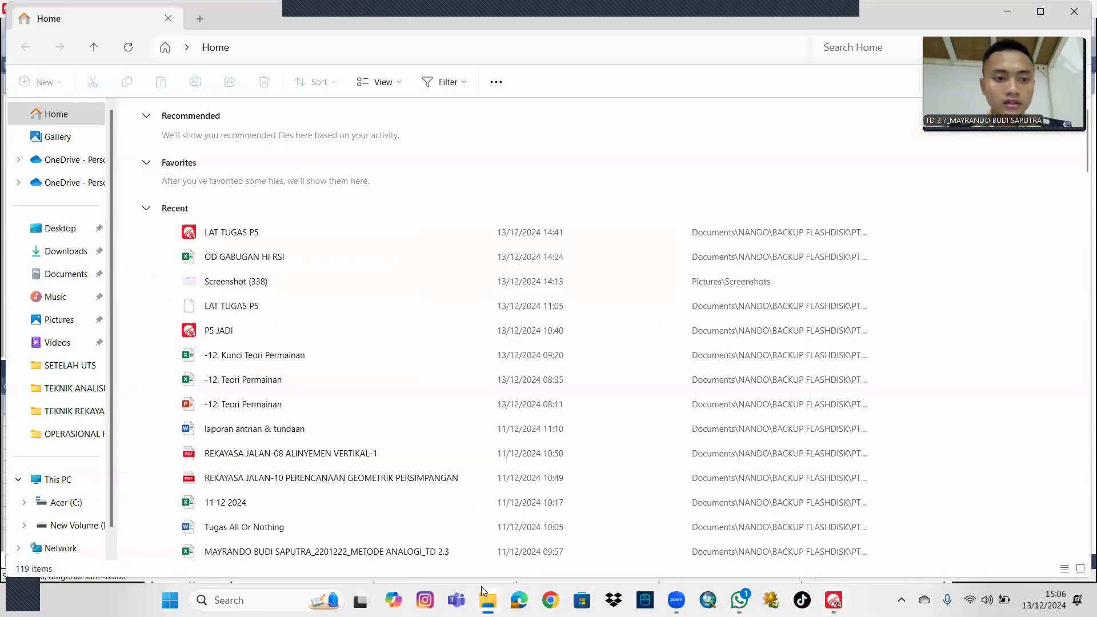
double_click(285, 258)
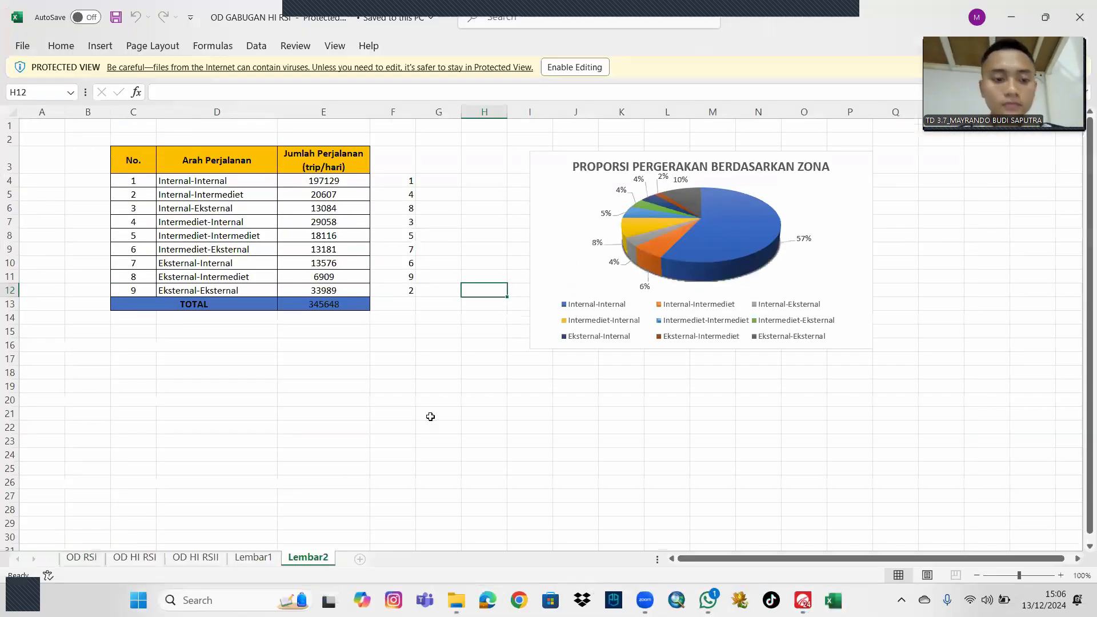
left_click(253, 558)
key("ctrl+Page_Up")
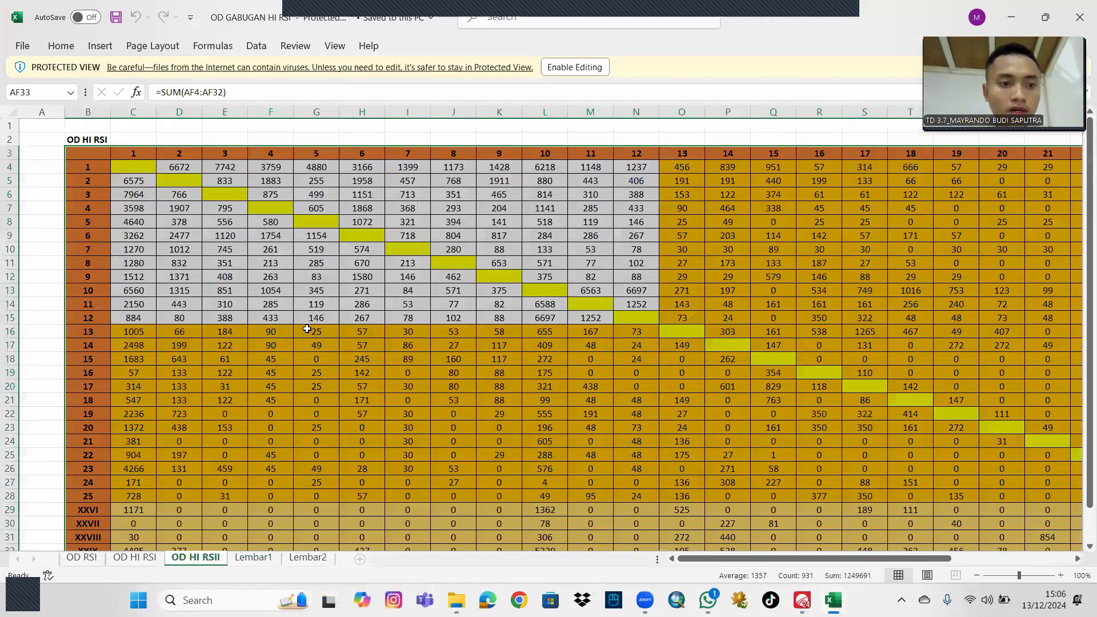
Copy C5:C11 from the OD HI RSII sheet into column 1, rows 2 to 8, of matrix MAT 1 in Visum.
left_click(142, 183)
key("shift+Down")
key("shift+Down")
key("shift+Down")
key("shift+Down")
key("shift+Down")
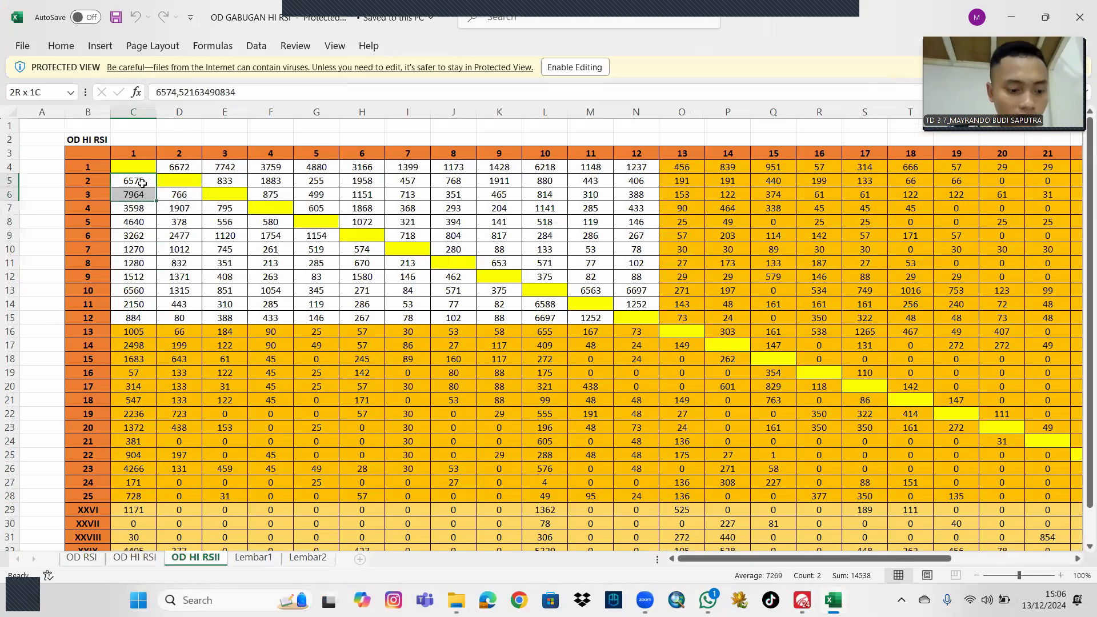
key("Caps_Lock")
key("shift+Down")
key("shift+Up")
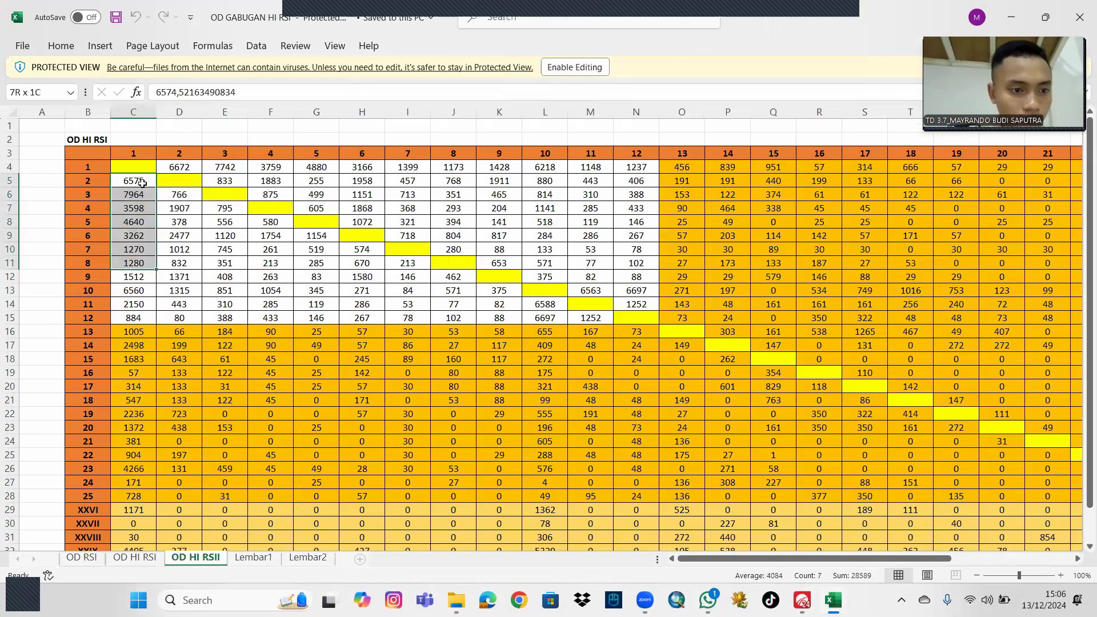
key("ctrl+c")
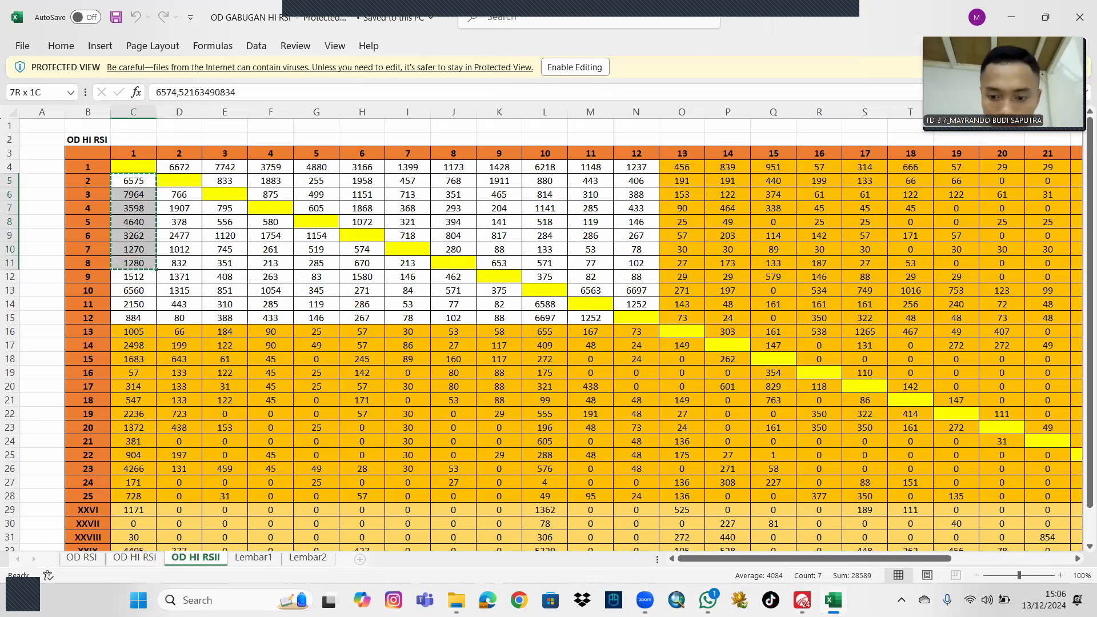
left_click(803, 599)
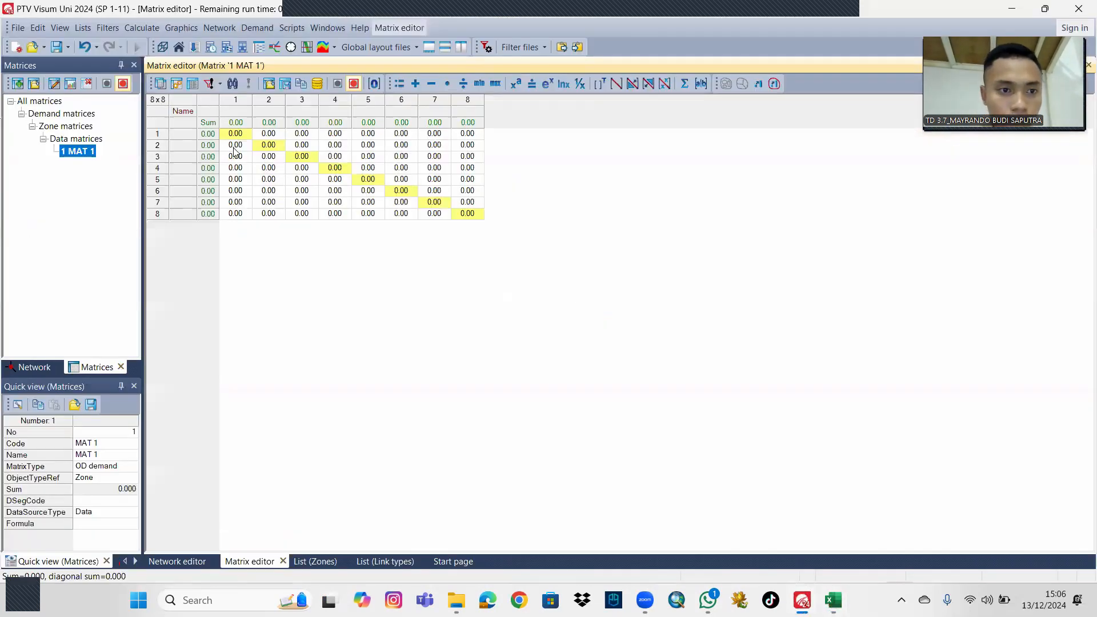
left_click_drag(234, 147, 241, 213)
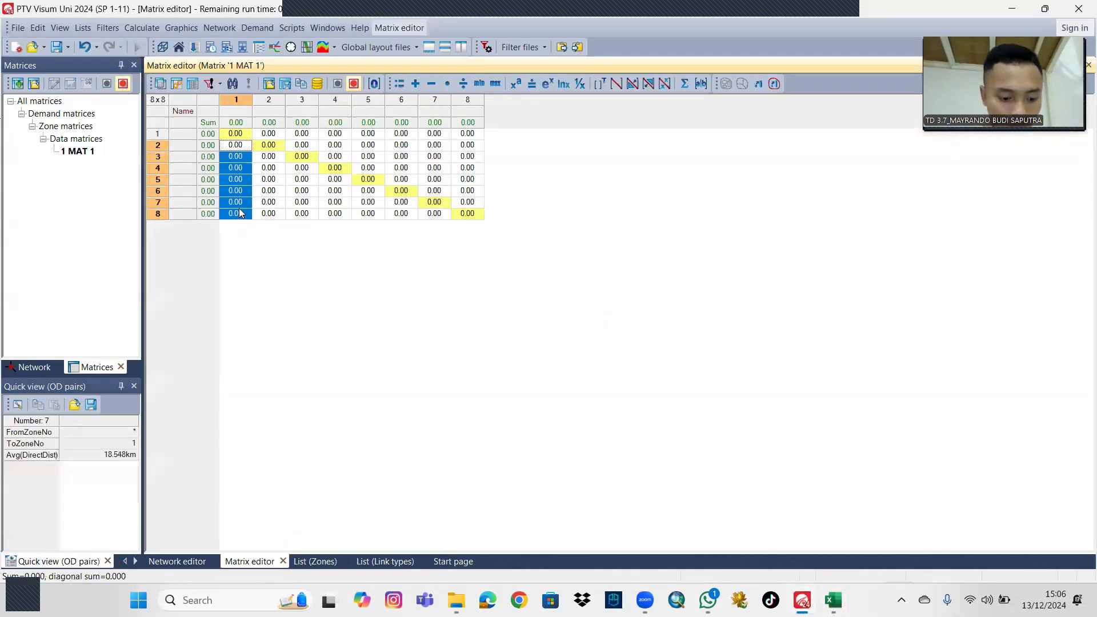
key("ctrl+v")
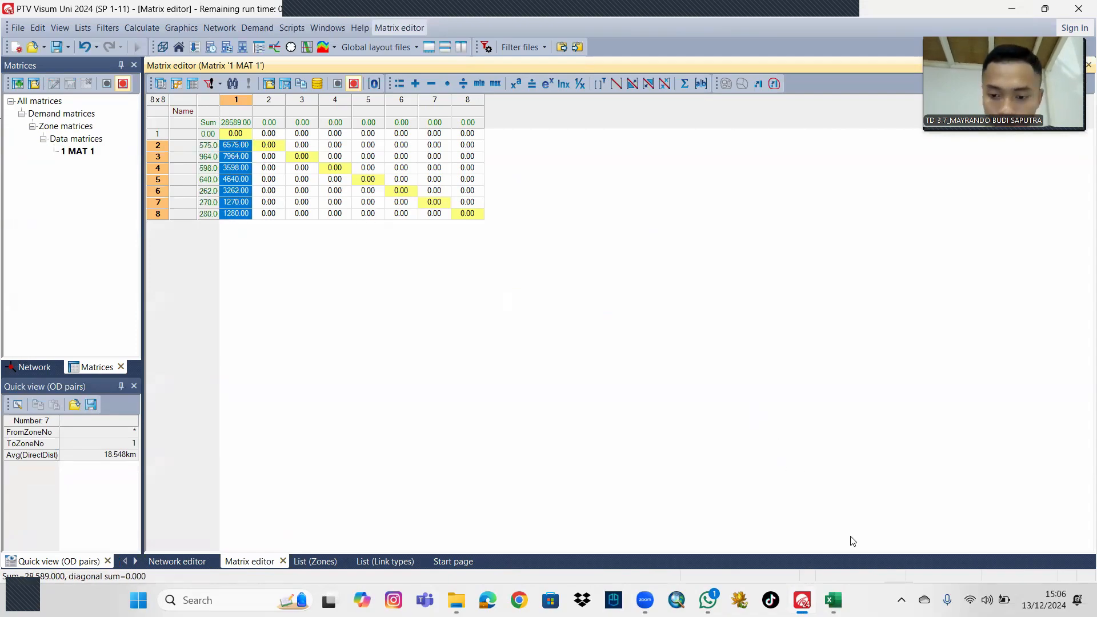
Copy D6:D11 from the Excel OD sheet into column 2, rows 3 to 8, of matrix MAT 1 in Visum.
left_click(833, 600)
left_click_drag(185, 196, 181, 260)
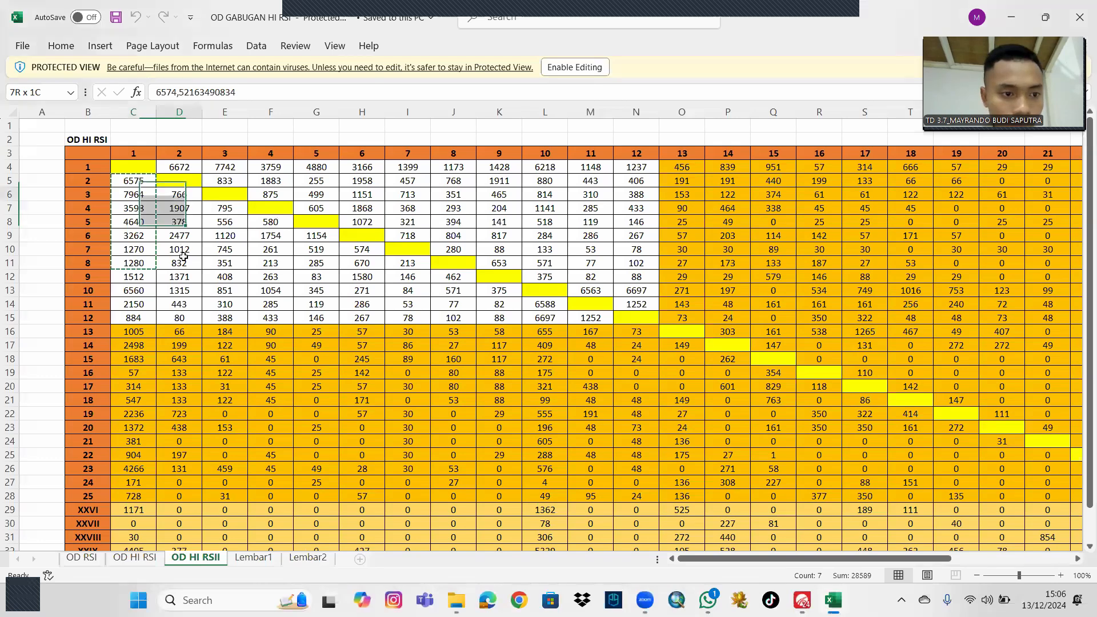
key("ctrl+c")
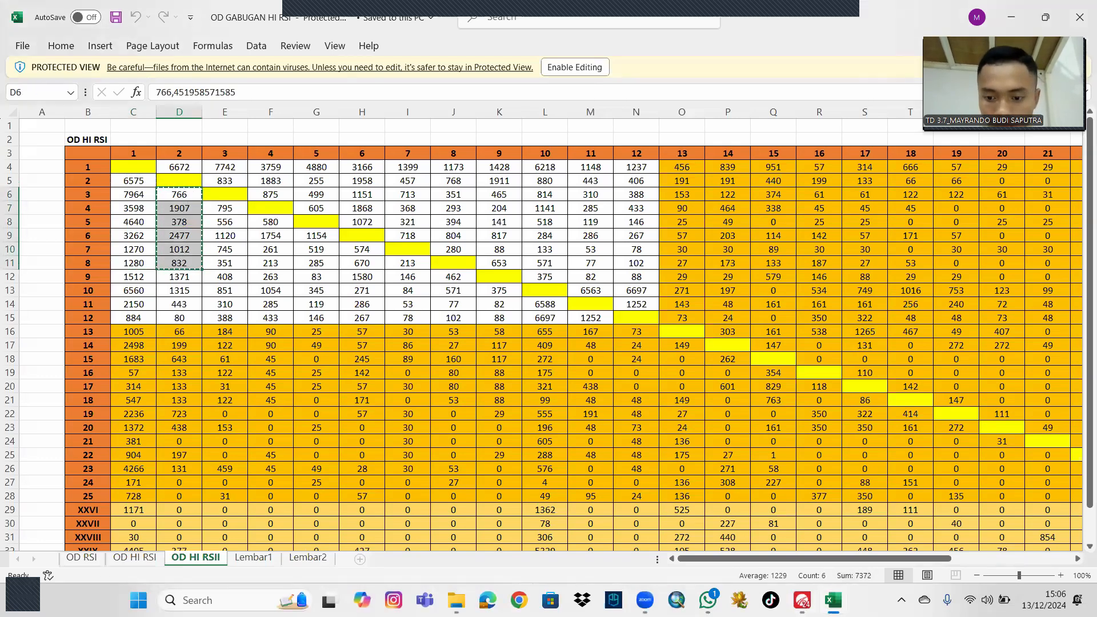
left_click(802, 600)
left_click_drag(269, 156, 269, 215)
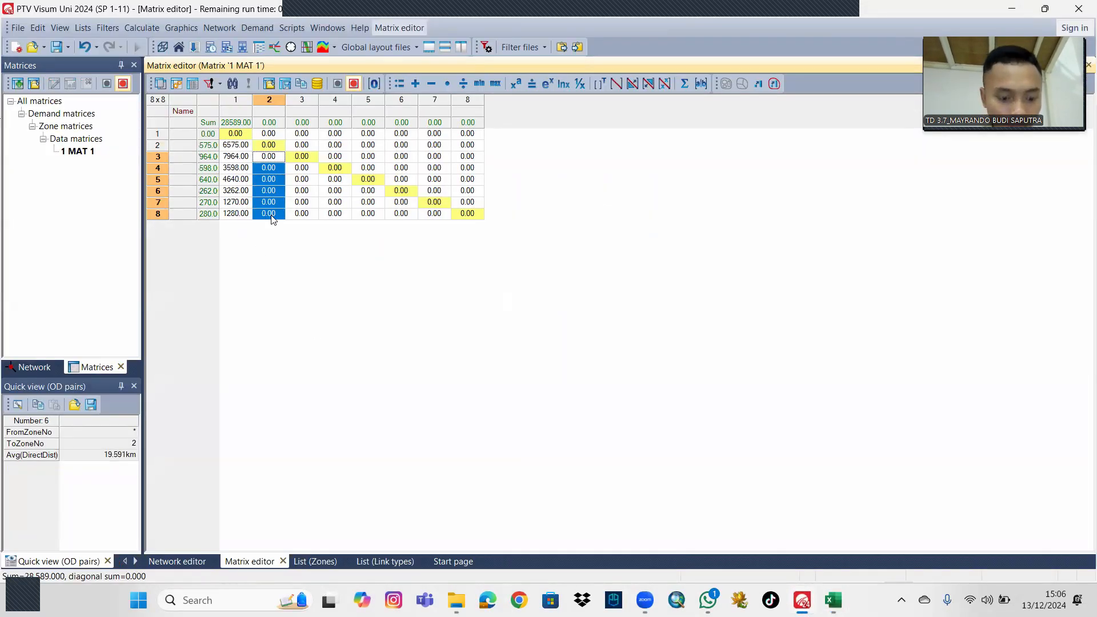
key("ctrl+v")
Copy E7:E11 from the Excel OD sheet into column 3, rows 4 to 8, of matrix MAT 1 in Visum.
left_click(833, 599)
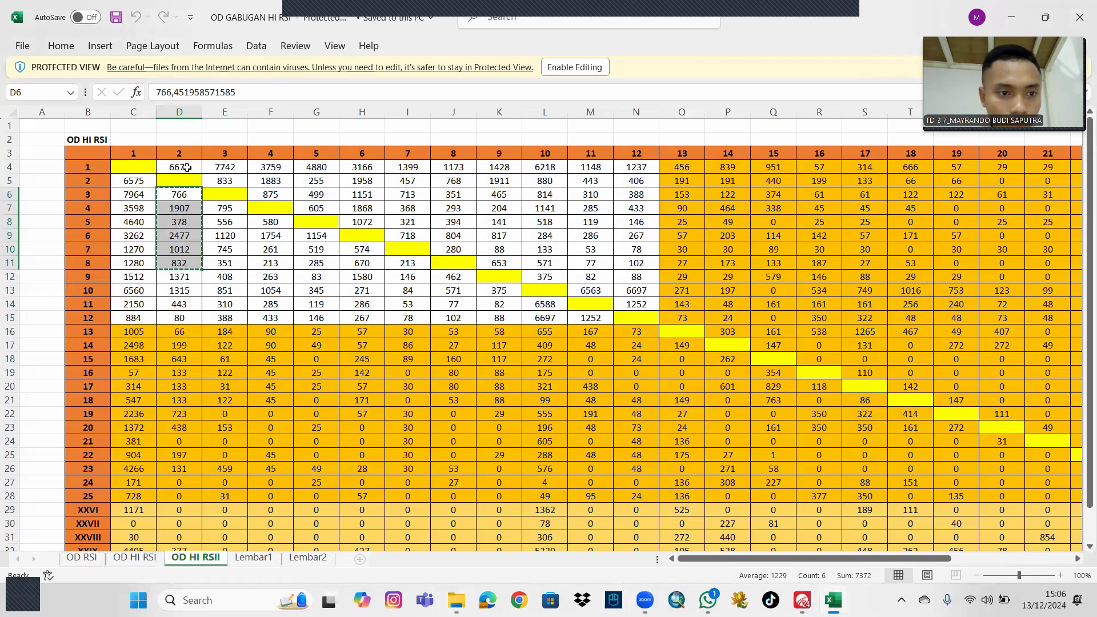
left_click_drag(228, 209, 230, 261)
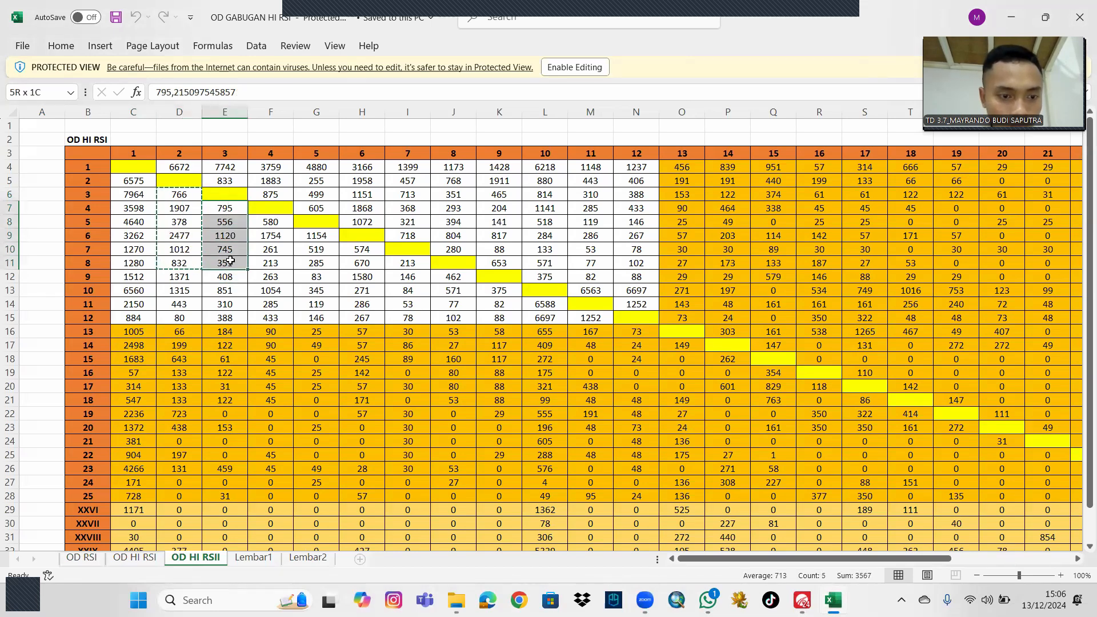
key("ctrl+c")
key("alt+Tab")
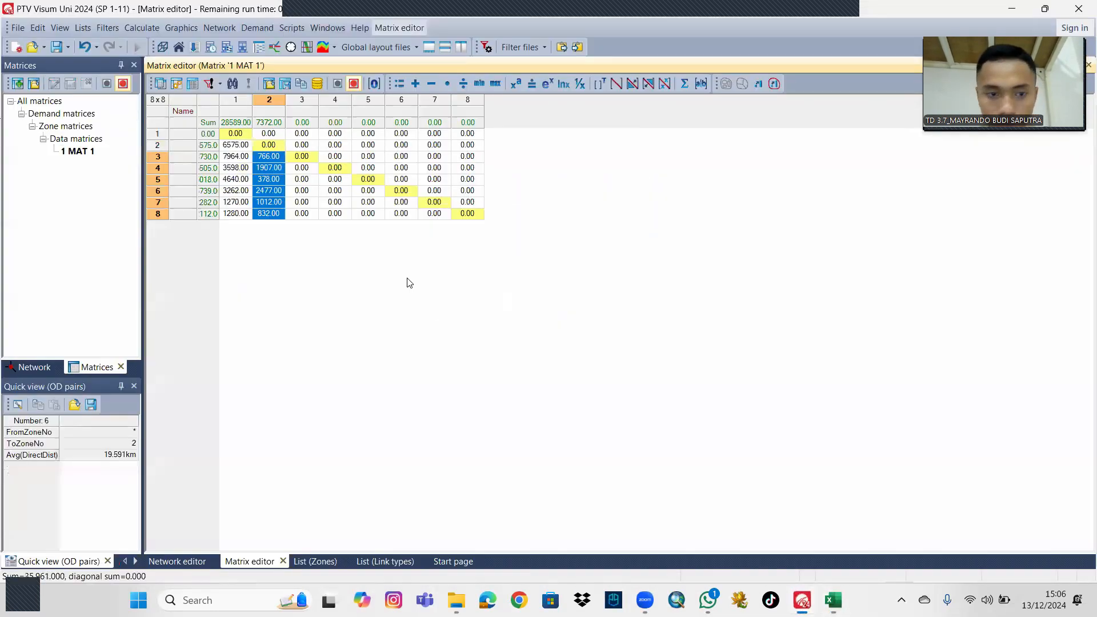
left_click_drag(307, 169, 308, 215)
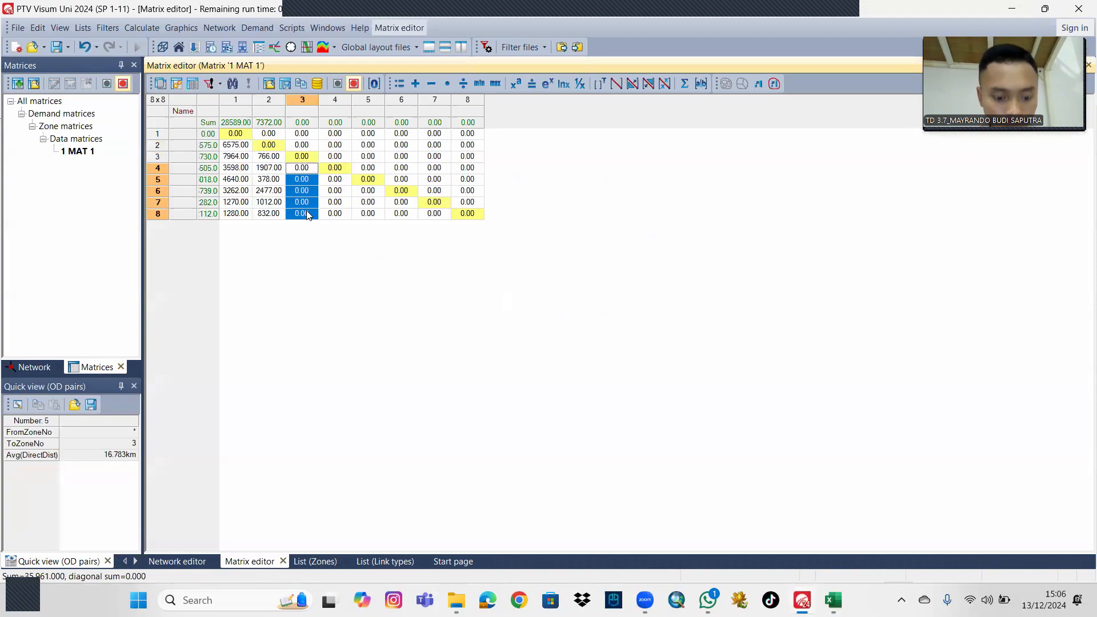
key("ctrl+v")
Copy F8:F11 from the Excel OD sheet into column 4, rows 5 to 8, of matrix MAT 1 in Visum.
left_click(834, 597)
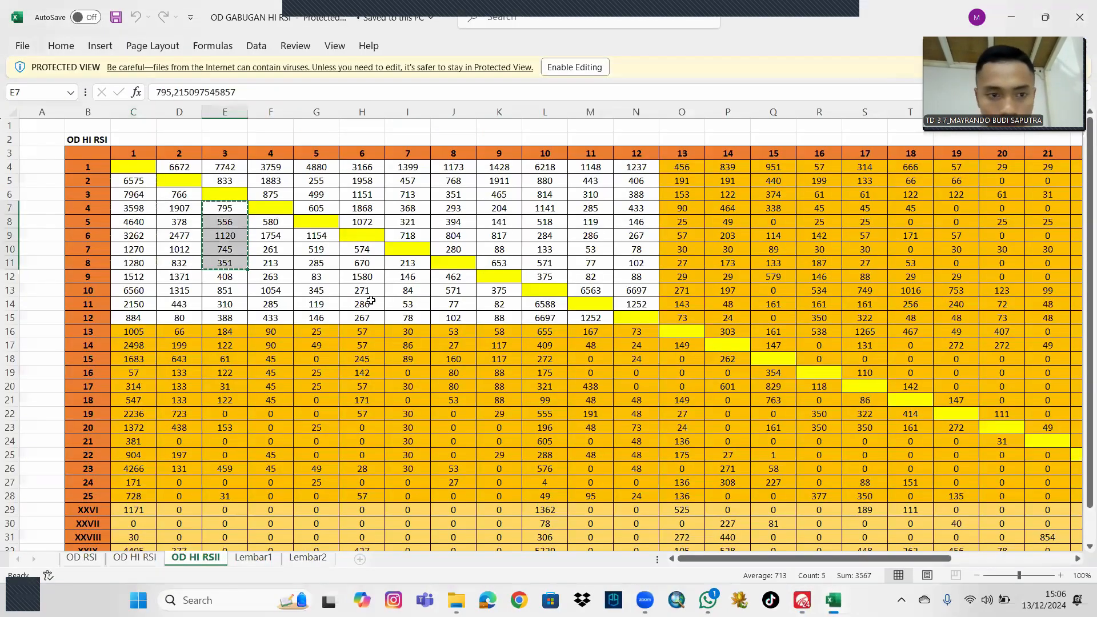
left_click_drag(273, 223, 282, 265)
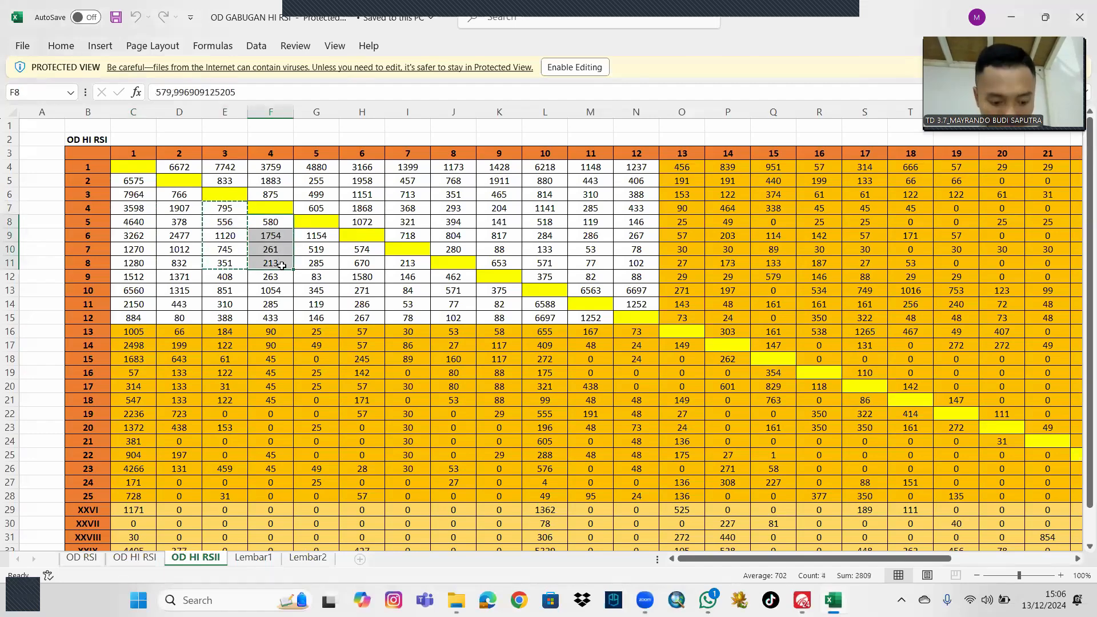
key("ctrl+c")
left_click(801, 599)
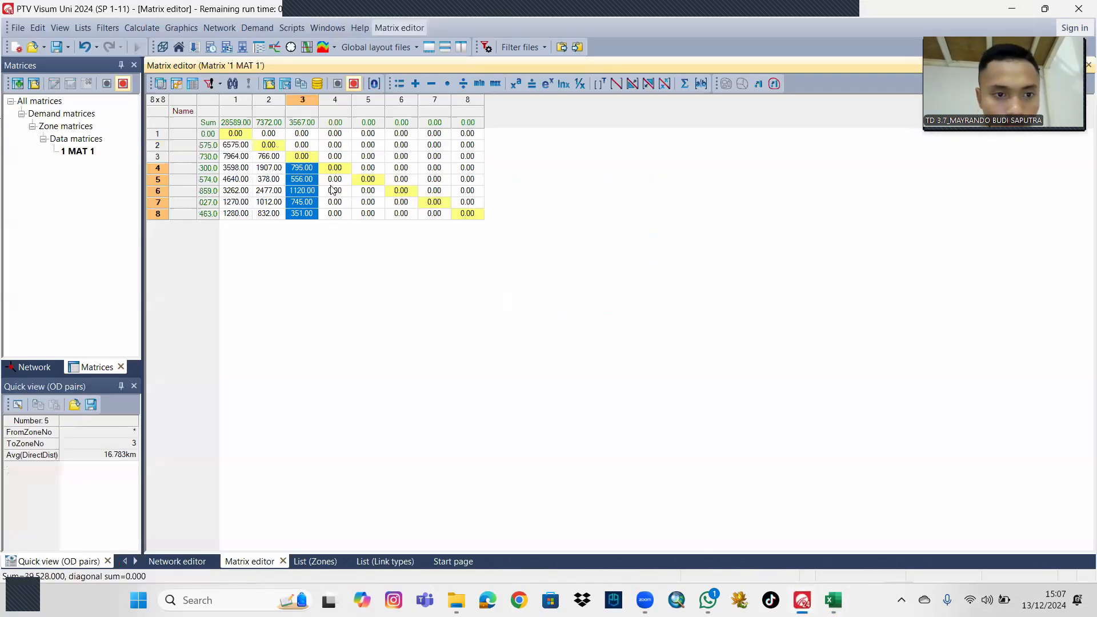
left_click_drag(332, 190, 338, 214)
key("ctrl+v")
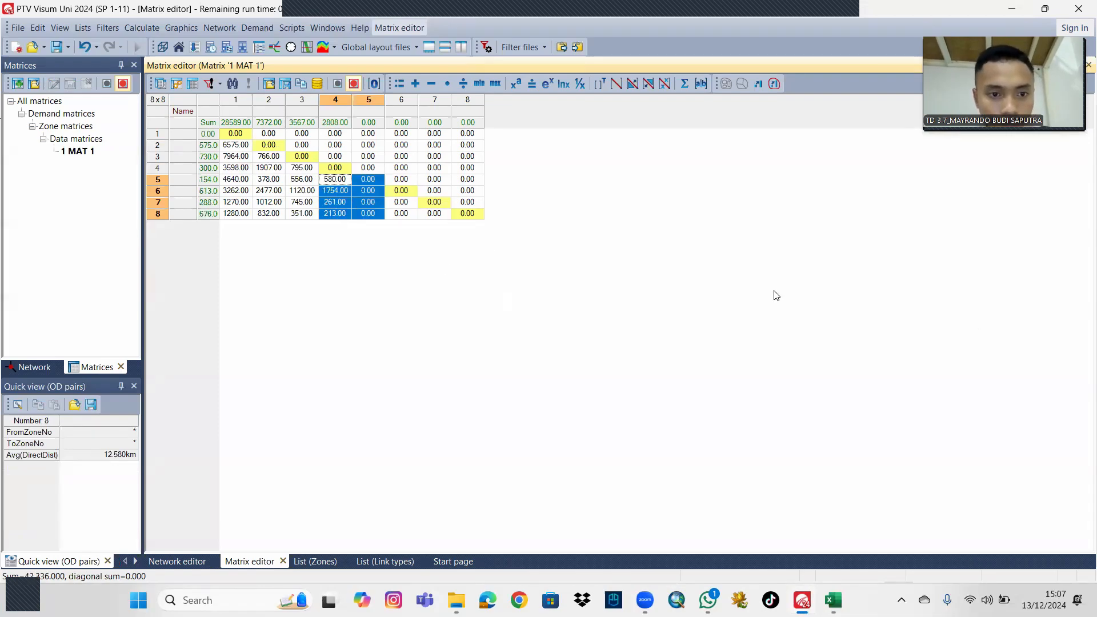
left_click(443, 271)
Copy G9:G11 from the Excel OD sheet into column 5, rows 6 to 8, of matrix MAT 1 in Visum.
key("alt+Tab")
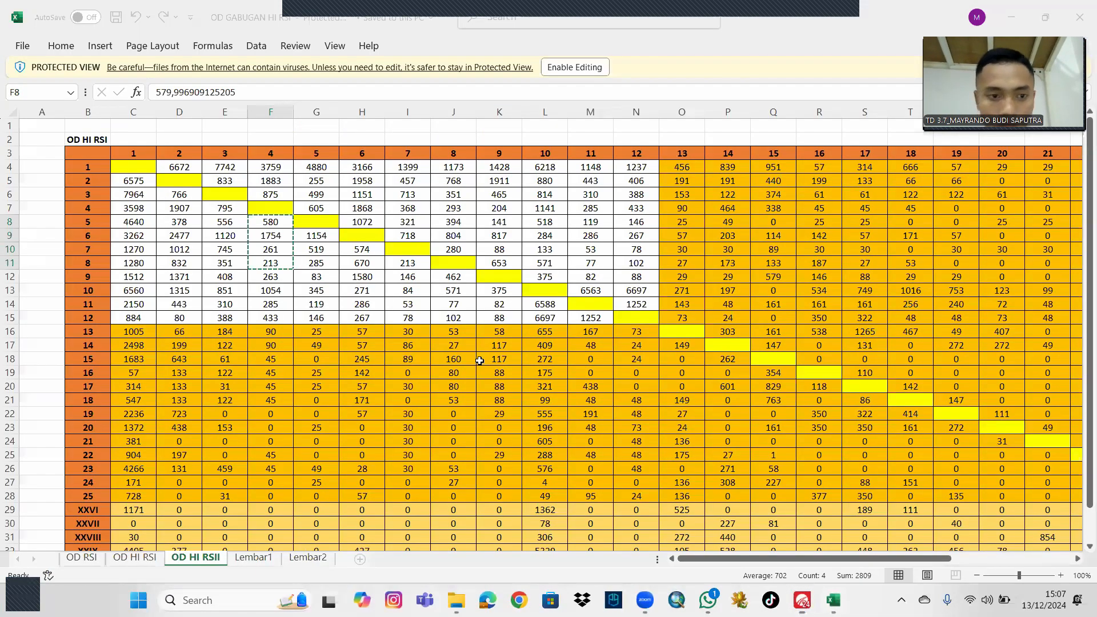
left_click_drag(320, 235, 323, 265)
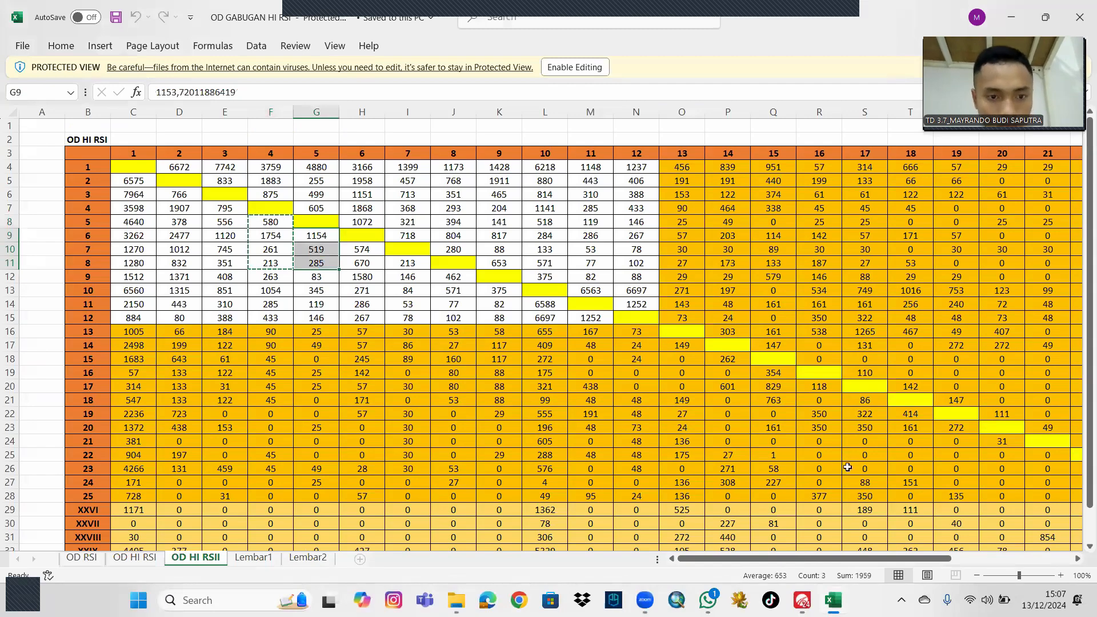
key("ctrl+c")
left_click(813, 591)
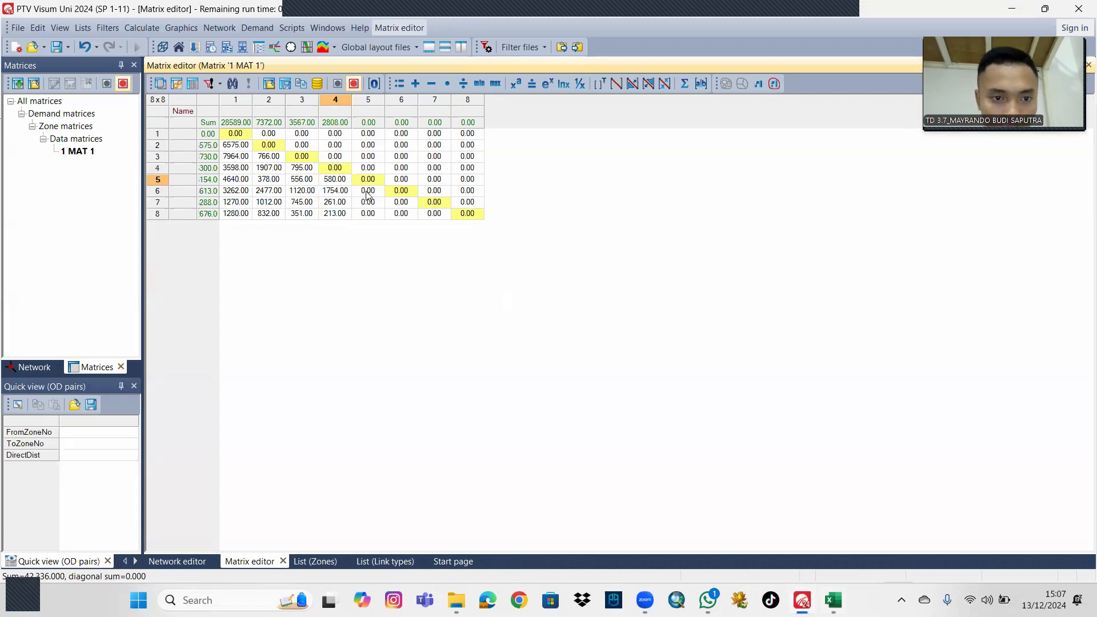
left_click_drag(367, 192, 366, 222)
key("ctrl+v")
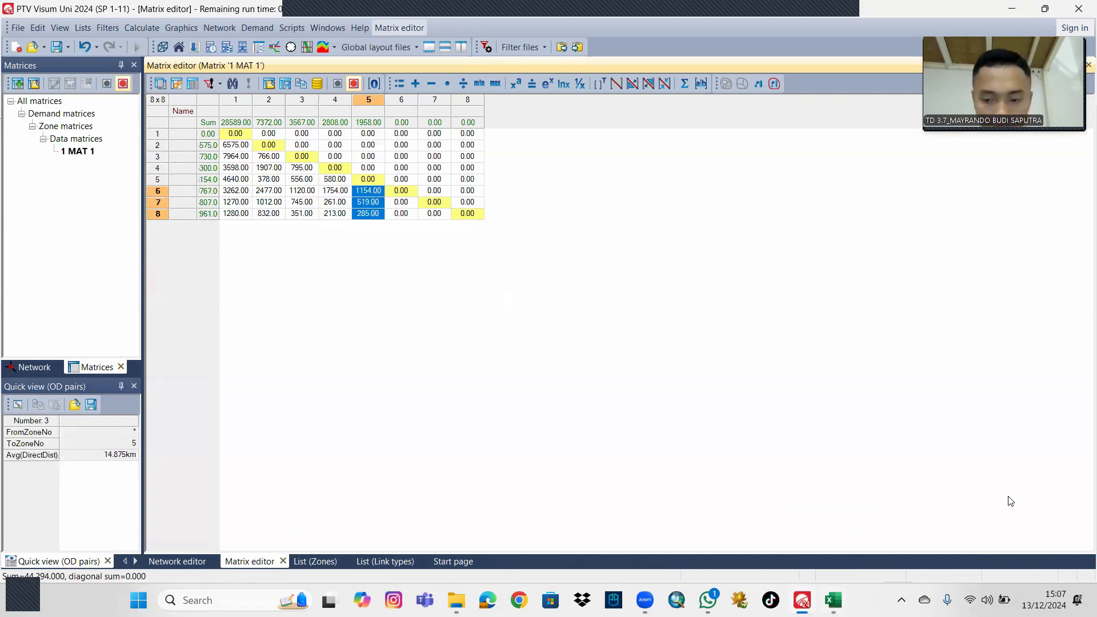
Copy H10:H11 from the Excel OD sheet into column 6, rows 7 and 8, of matrix MAT 1 in Visum.
key("alt+Tab")
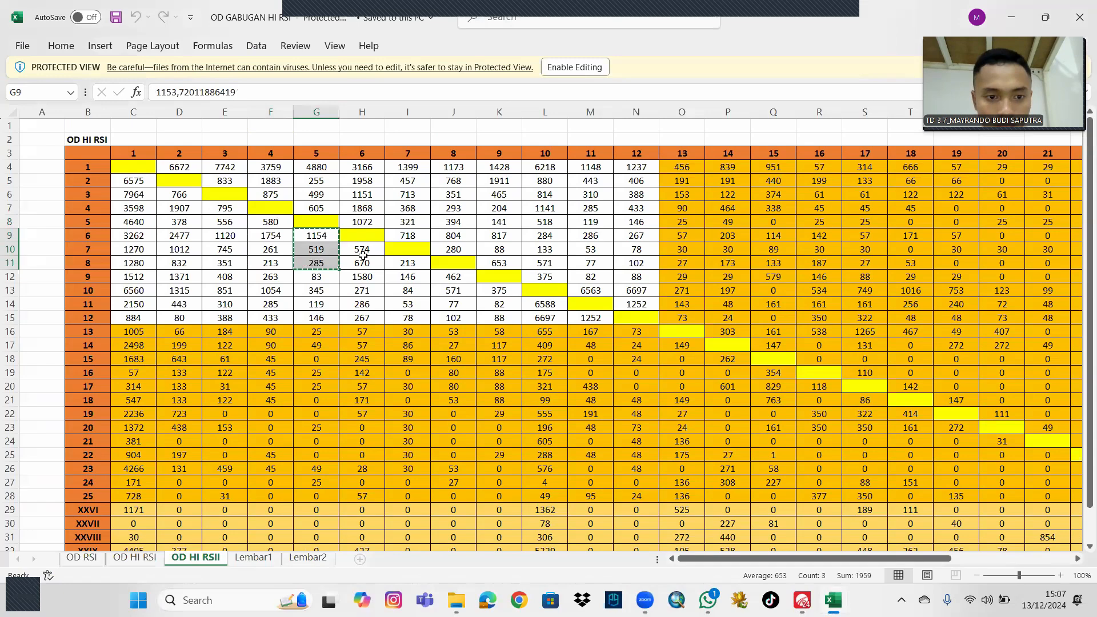
left_click_drag(361, 250, 367, 268)
key("ctrl+c")
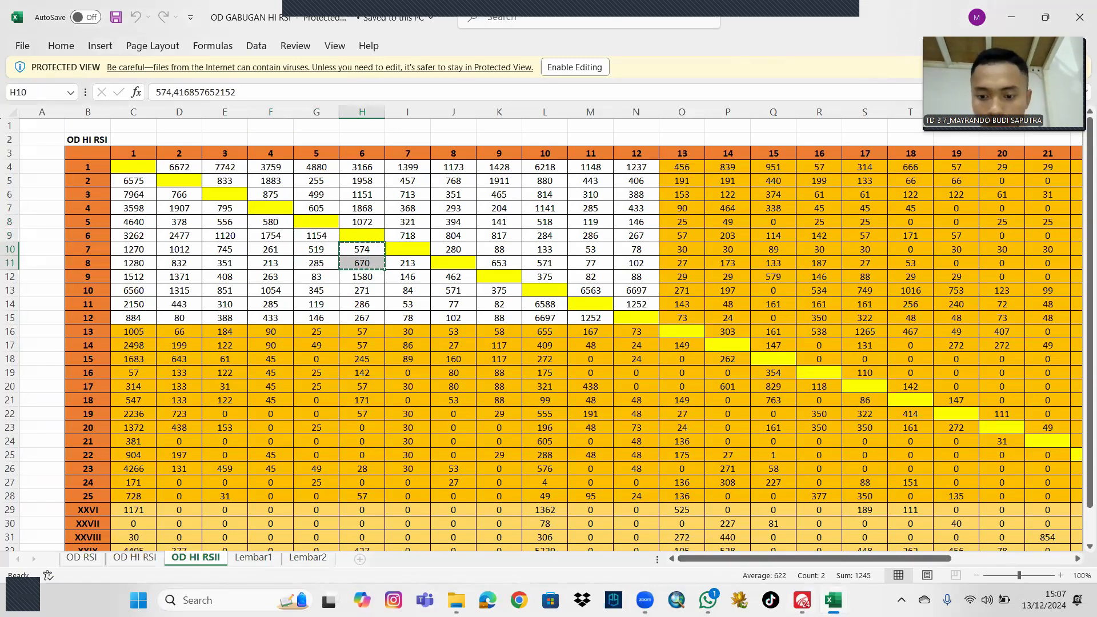
key("alt+Tab")
left_click_drag(394, 204, 396, 216)
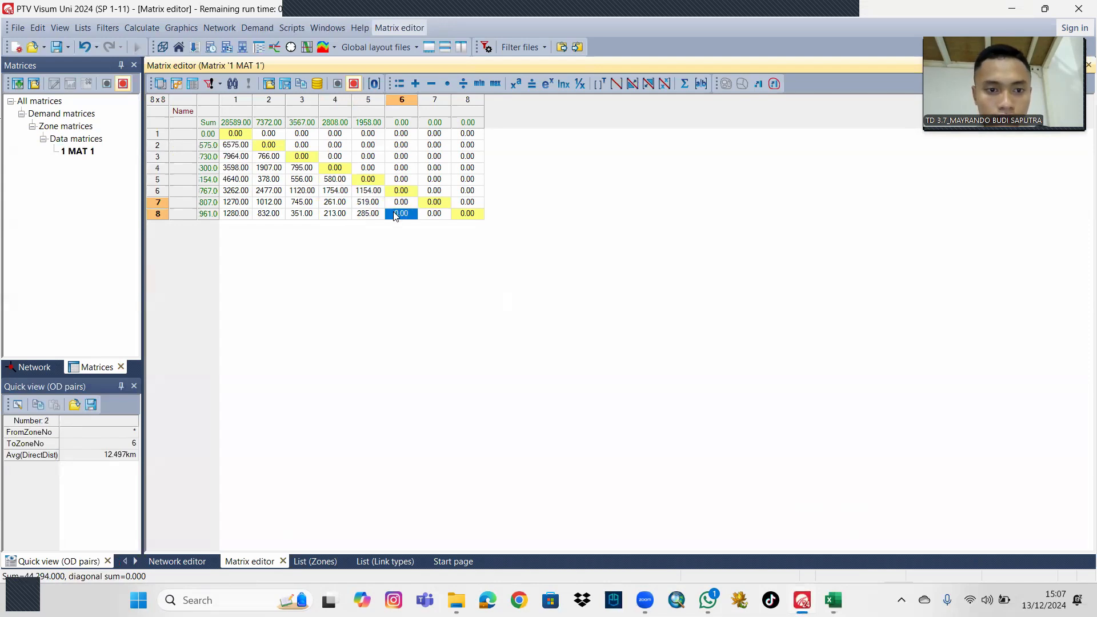
key("ctrl+v")
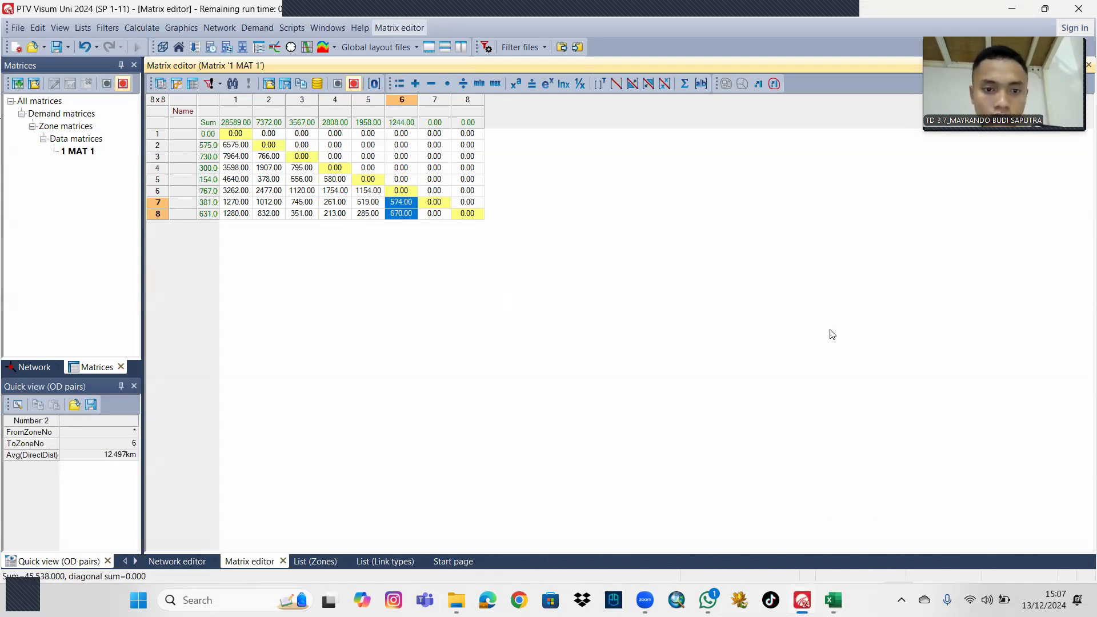
Enter 213 from cell I11 of the Excel OD sheet into row 8, column 7 of matrix MAT 1 in Visum.
left_click(832, 597)
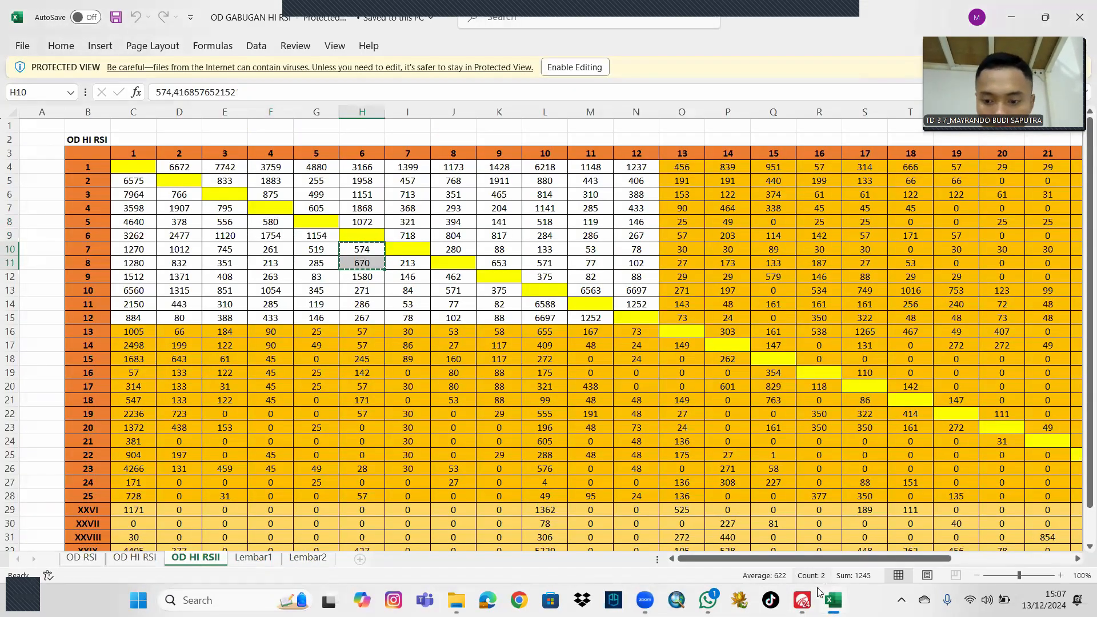
left_click(803, 598)
left_click(430, 215)
type("213")
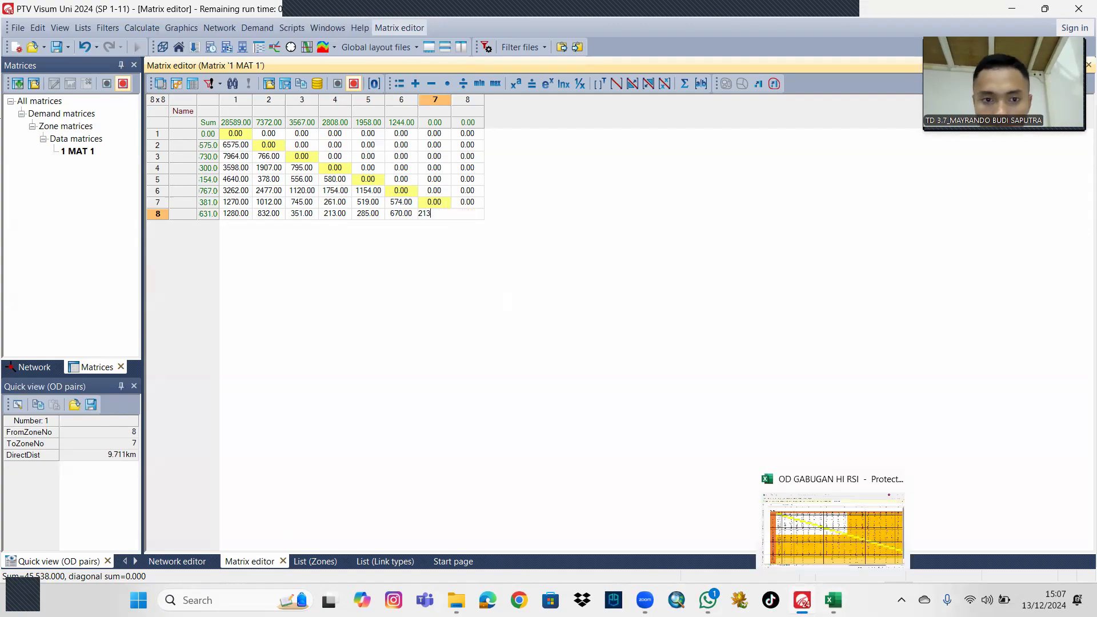
left_click(844, 598)
left_click(802, 600)
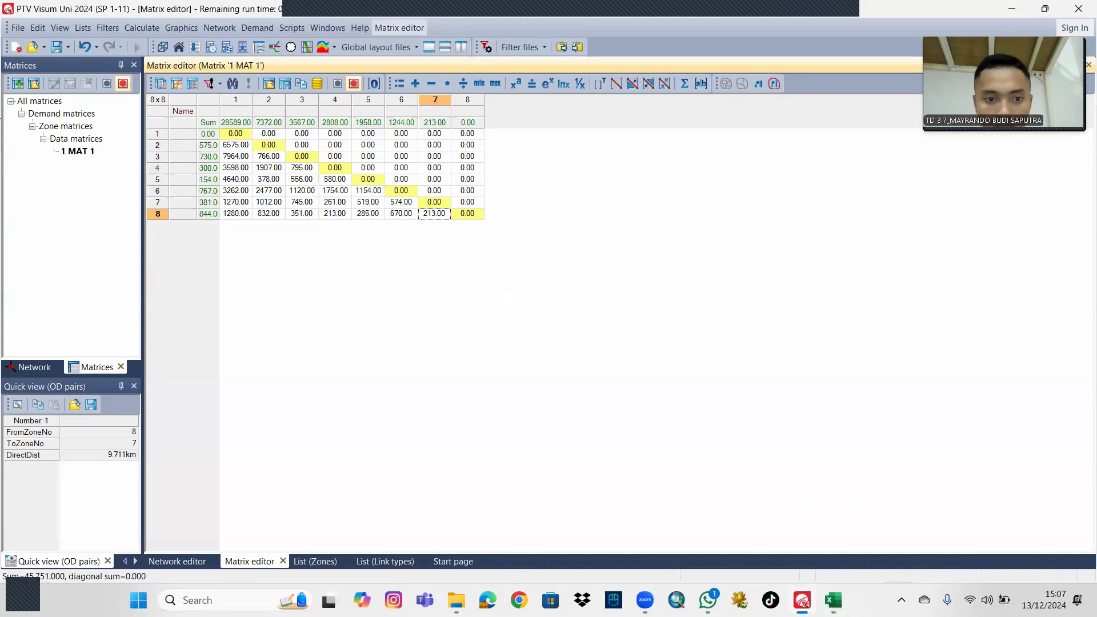
left_click(736, 365)
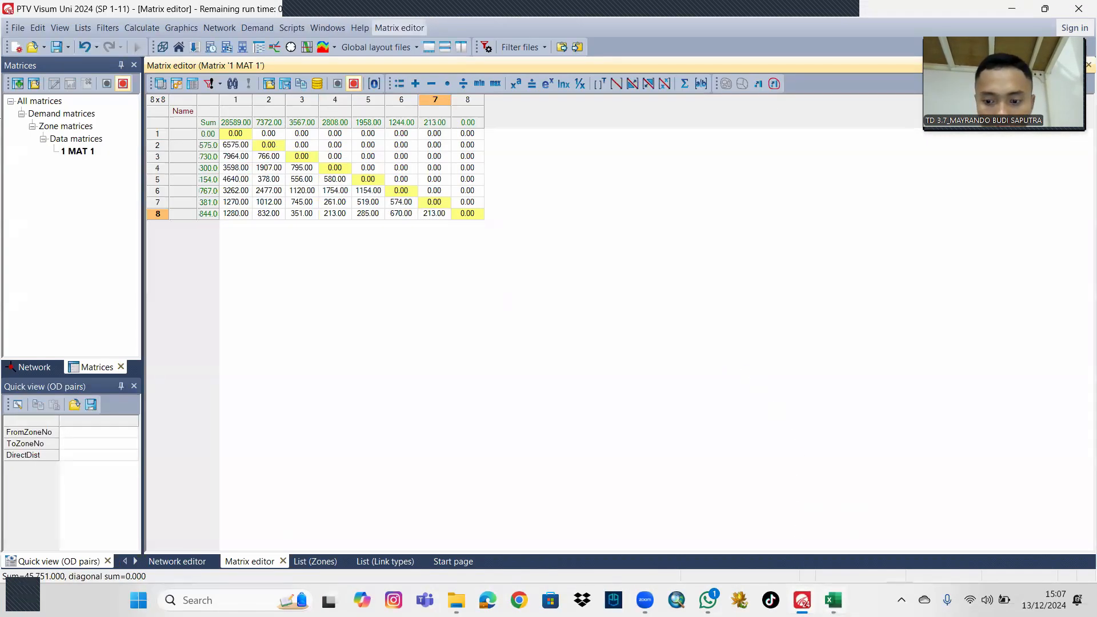
Copy J4:J10 from the Excel OD sheet into column 8, rows 1 to 7, of matrix MAT 1 in Visum.
key("alt+Tab")
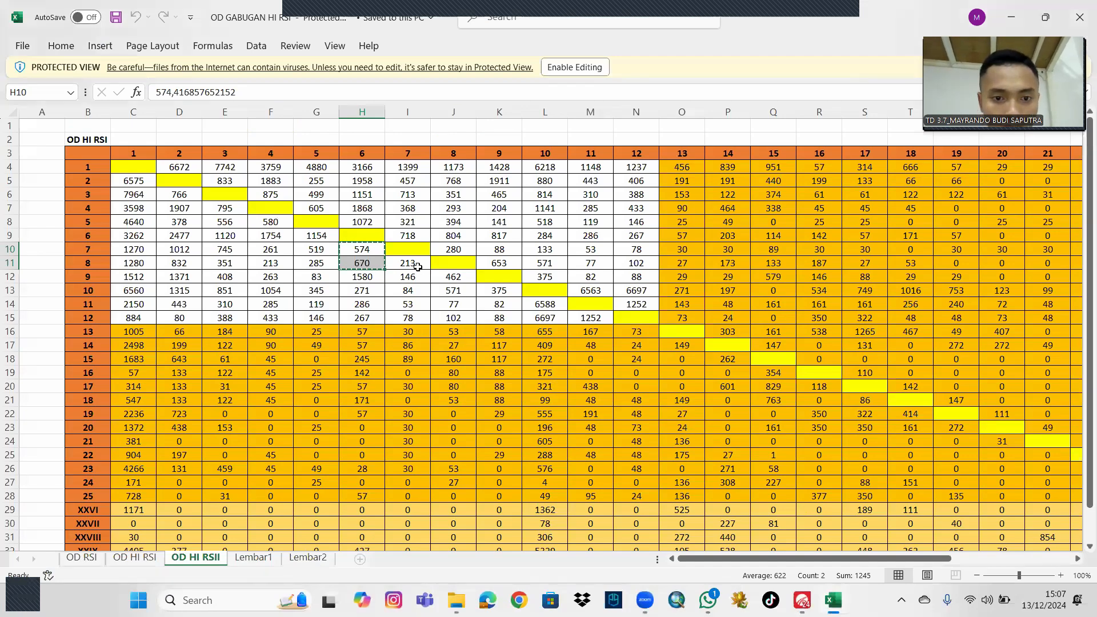
left_click(418, 267)
left_click_drag(453, 167, 464, 243)
key("ctrl+c")
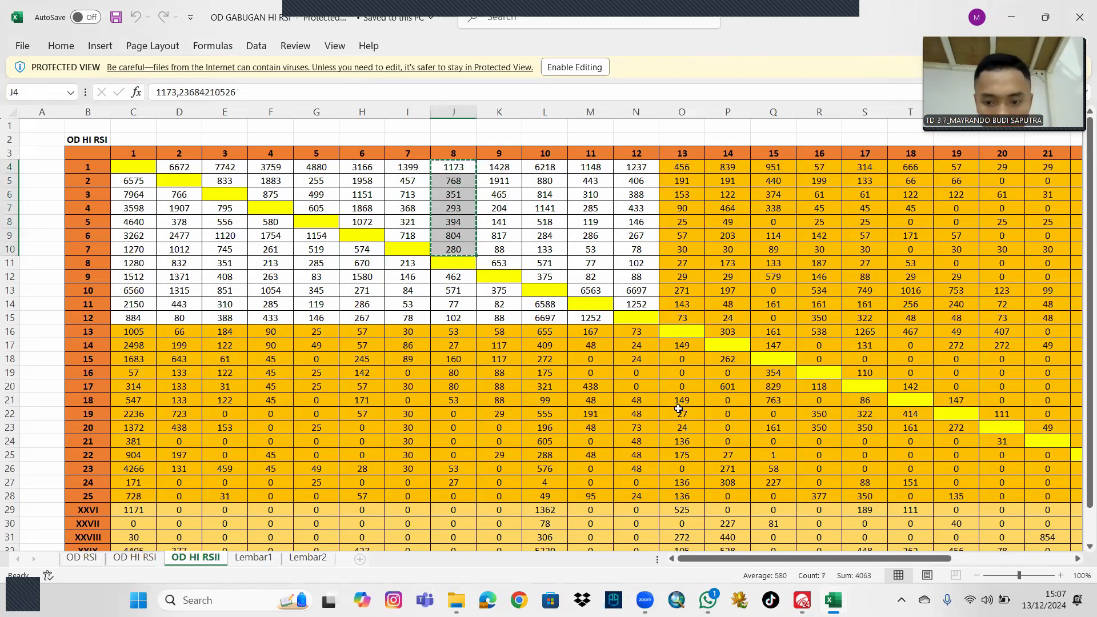
key("alt+Tab")
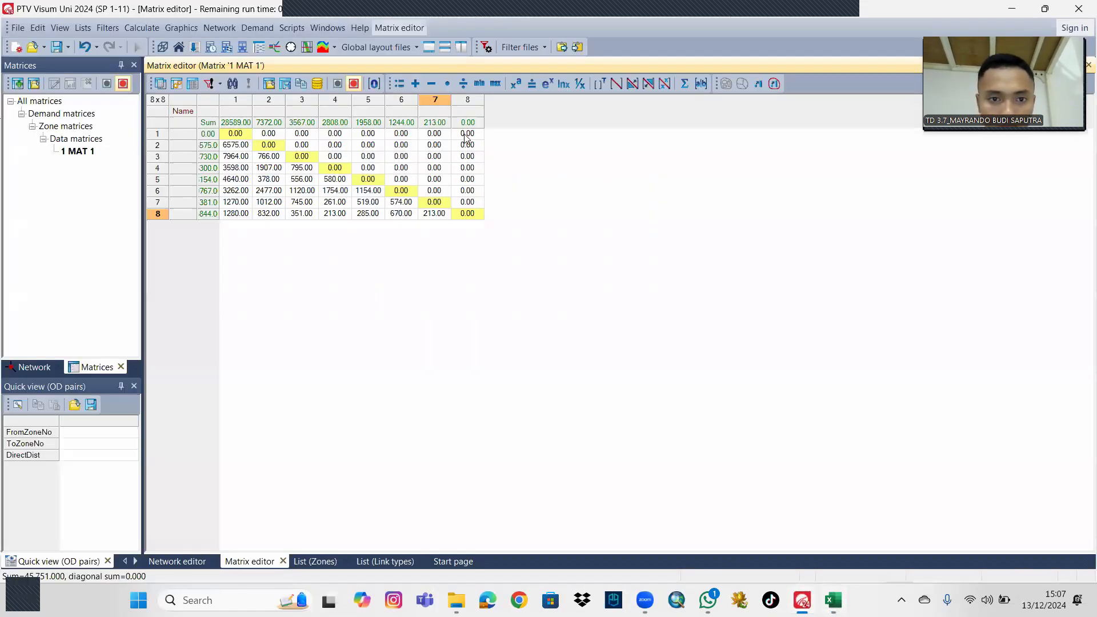
left_click_drag(467, 135, 473, 204)
key("ctrl+v")
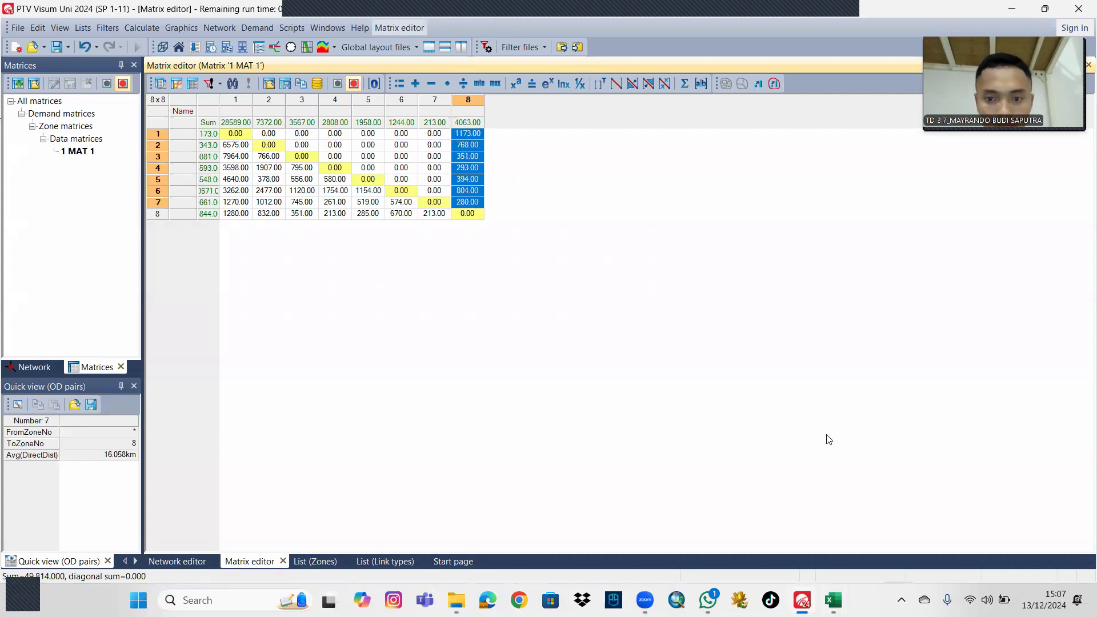
Copy I4:I9 from the Excel OD sheet into column 7, rows 1 to 6, of matrix MAT 1 in Visum.
key("alt+Tab")
left_click_drag(418, 166, 419, 235)
key("ctrl+c")
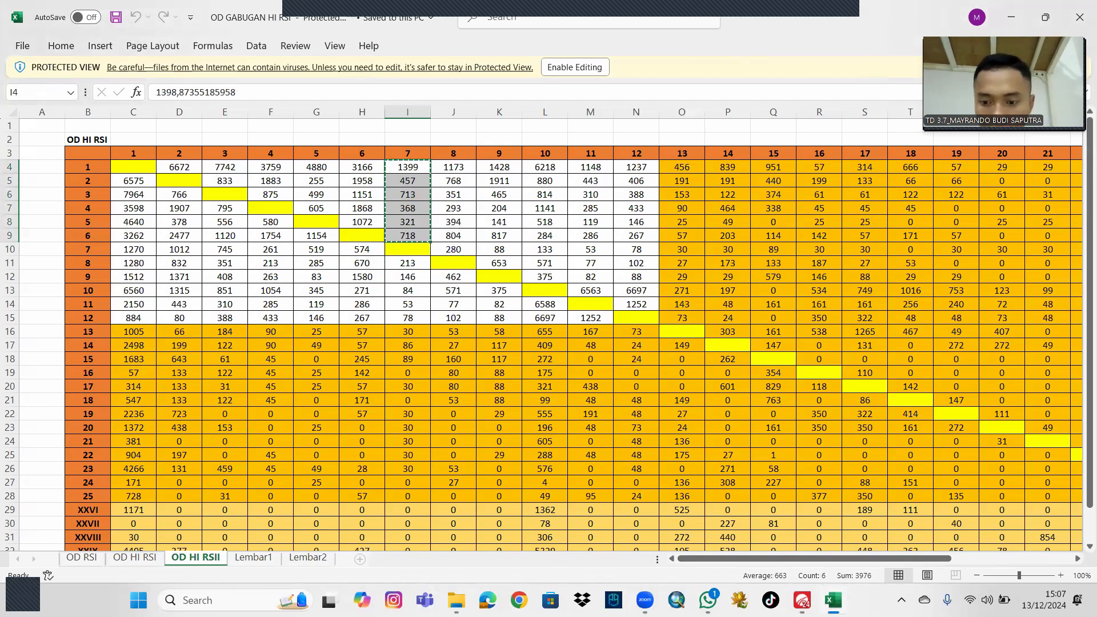
left_click(802, 600)
left_click_drag(437, 137, 432, 188)
key("ctrl+v")
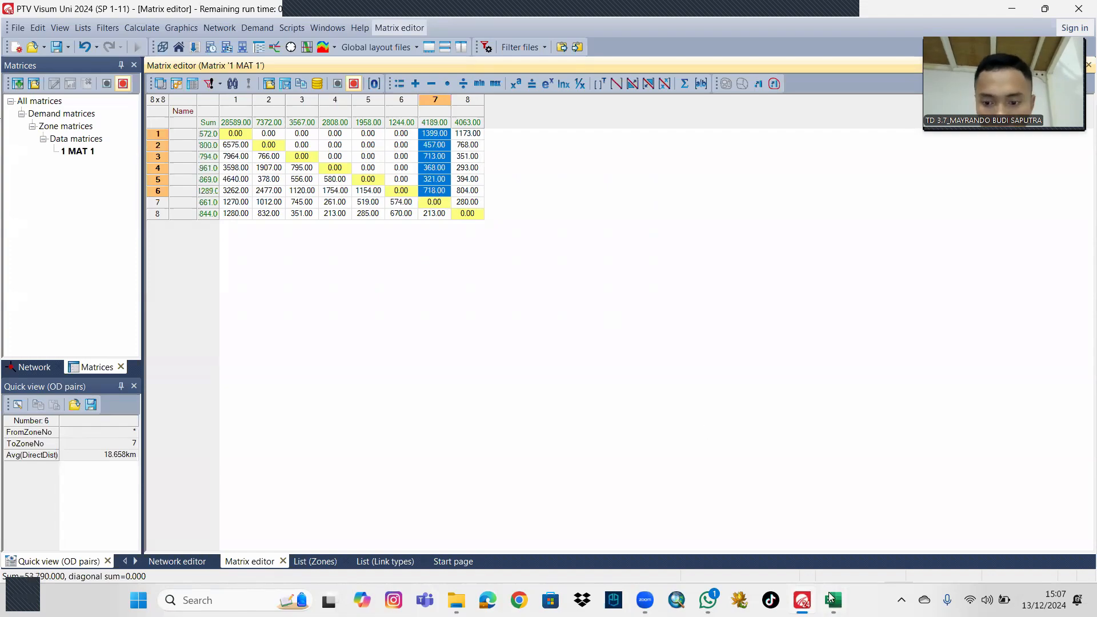
Copy H4:H8 from the Excel OD sheet into column 6, rows 1 to 5, of matrix MAT 1 in Visum.
left_click(833, 600)
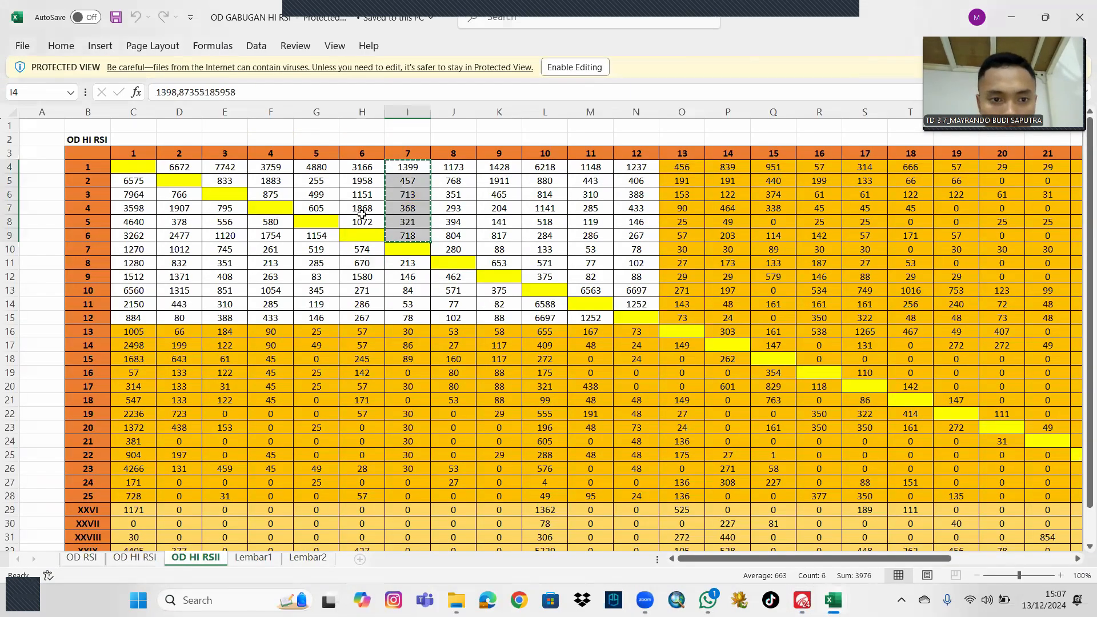
left_click_drag(362, 167, 362, 217)
key("ctrl+c")
left_click(802, 600)
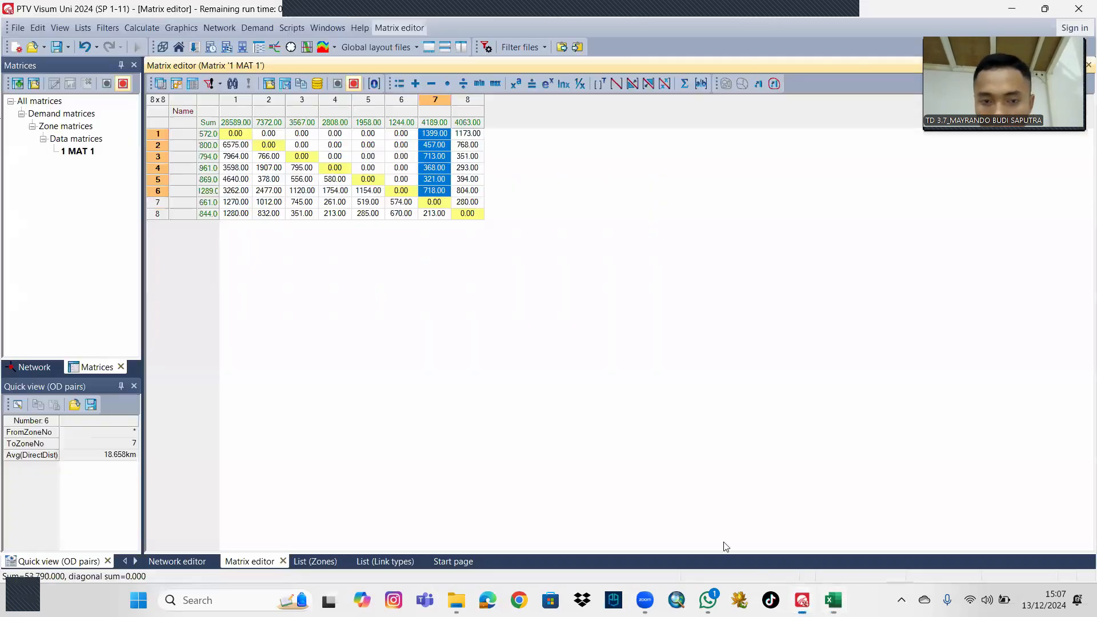
left_click_drag(400, 133, 409, 185)
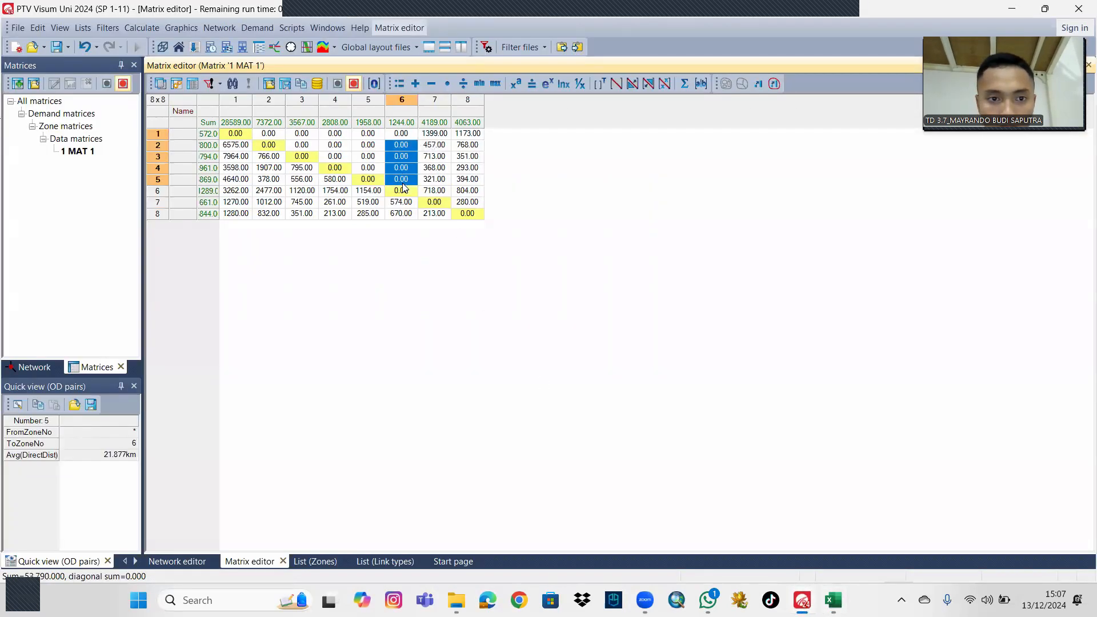
key("ctrl+v")
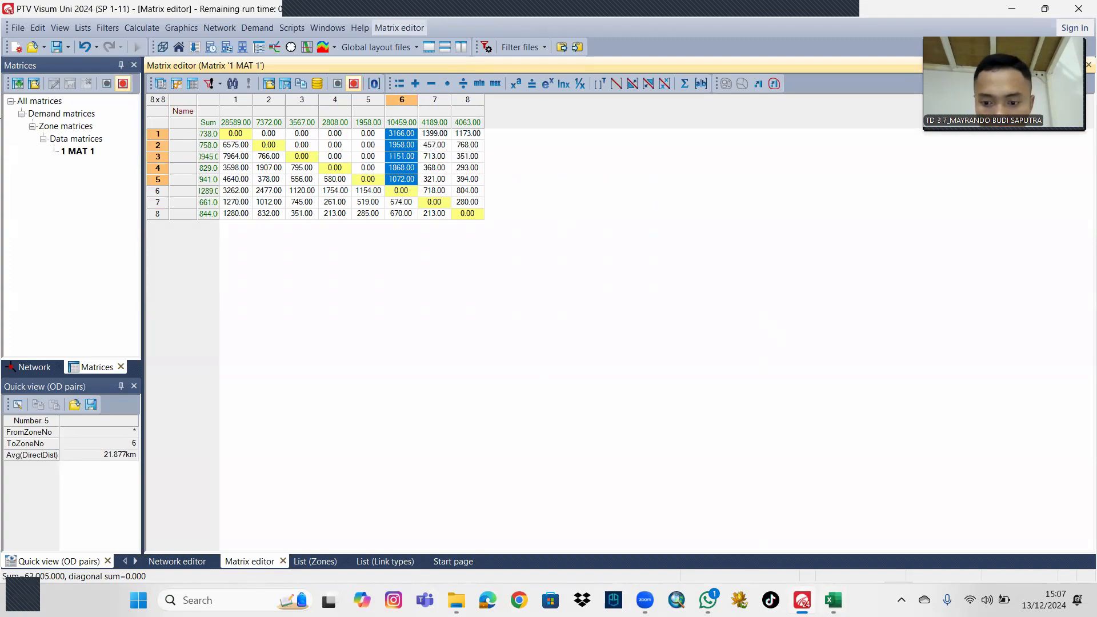
Copy G4:G7 from the Excel OD sheet into column 5, rows 1 to 4, of matrix MAT 1 in Visum.
key("alt+Tab")
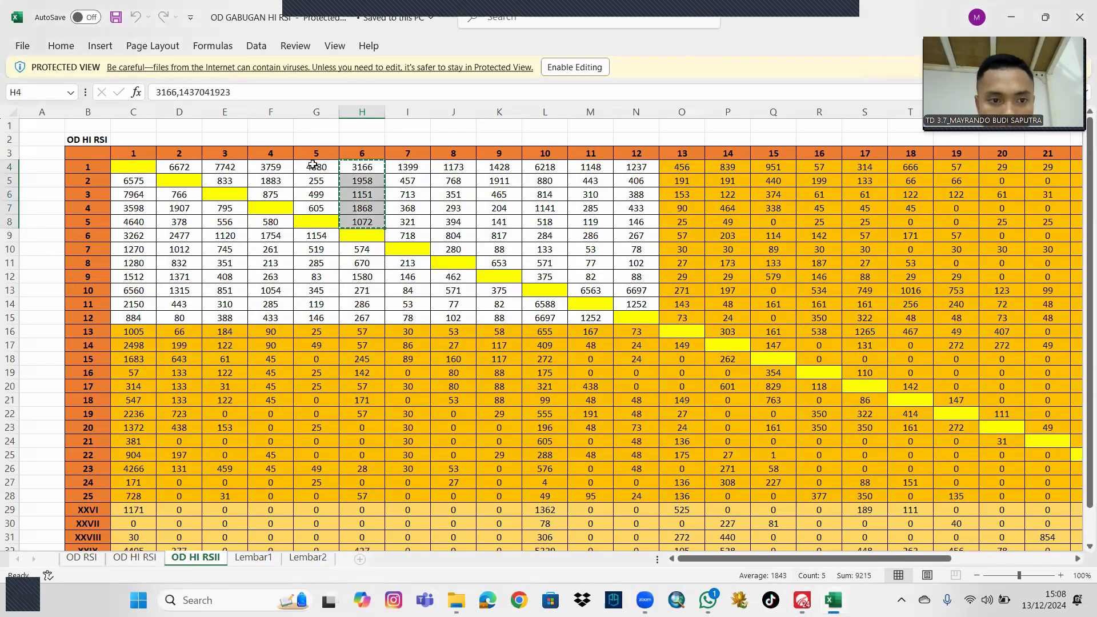
left_click_drag(313, 166, 316, 208)
key("ctrl+c")
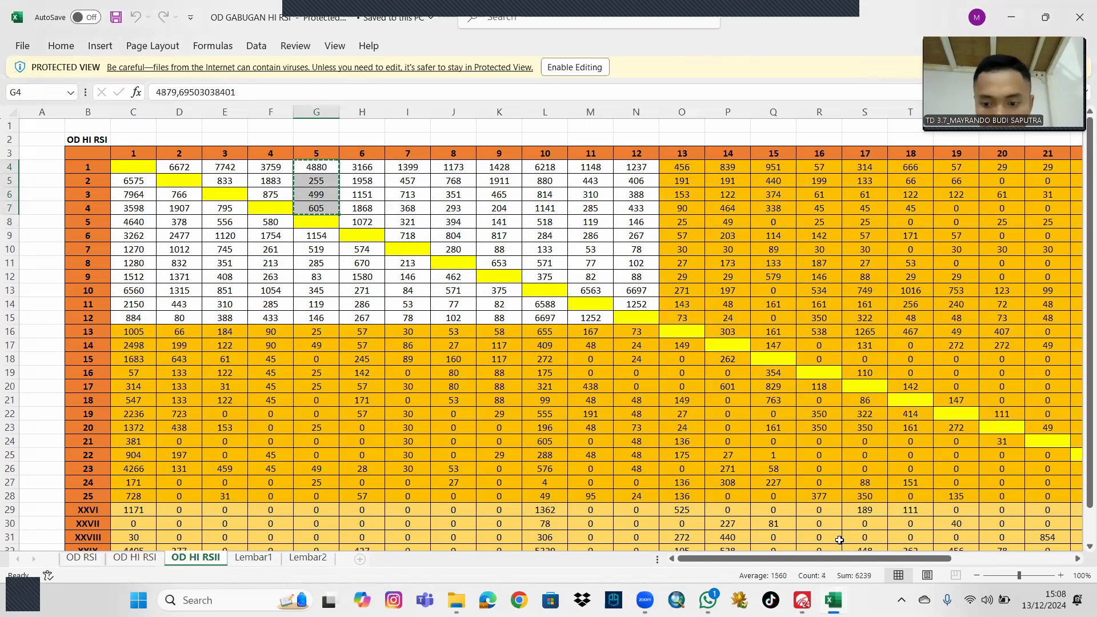
left_click(801, 598)
left_click(371, 135)
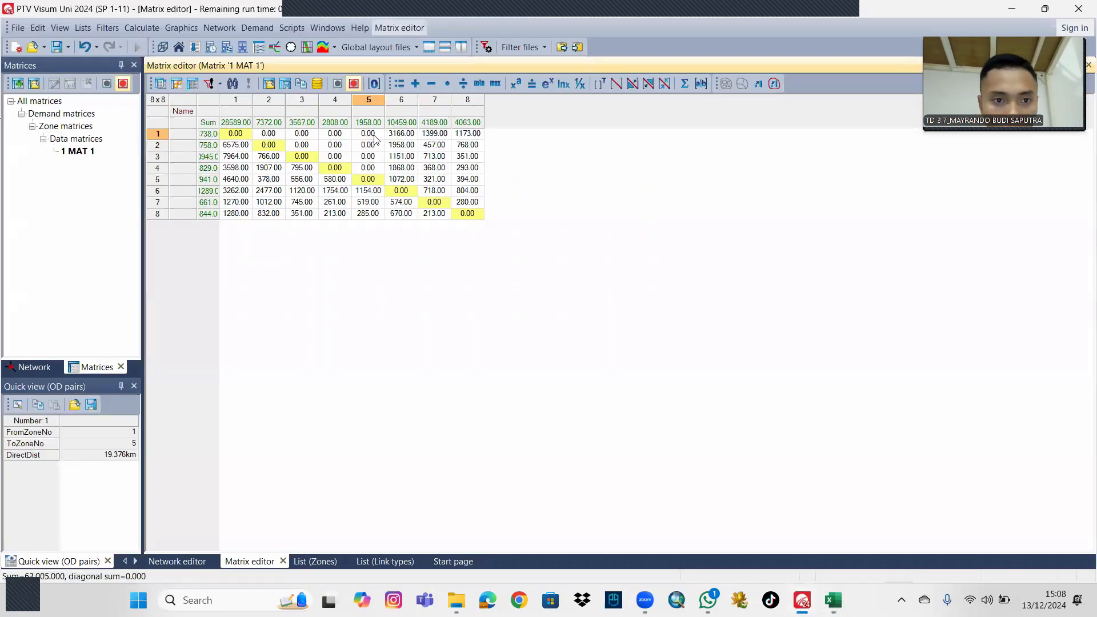
left_click_drag(374, 139, 378, 168)
key("ctrl+v")
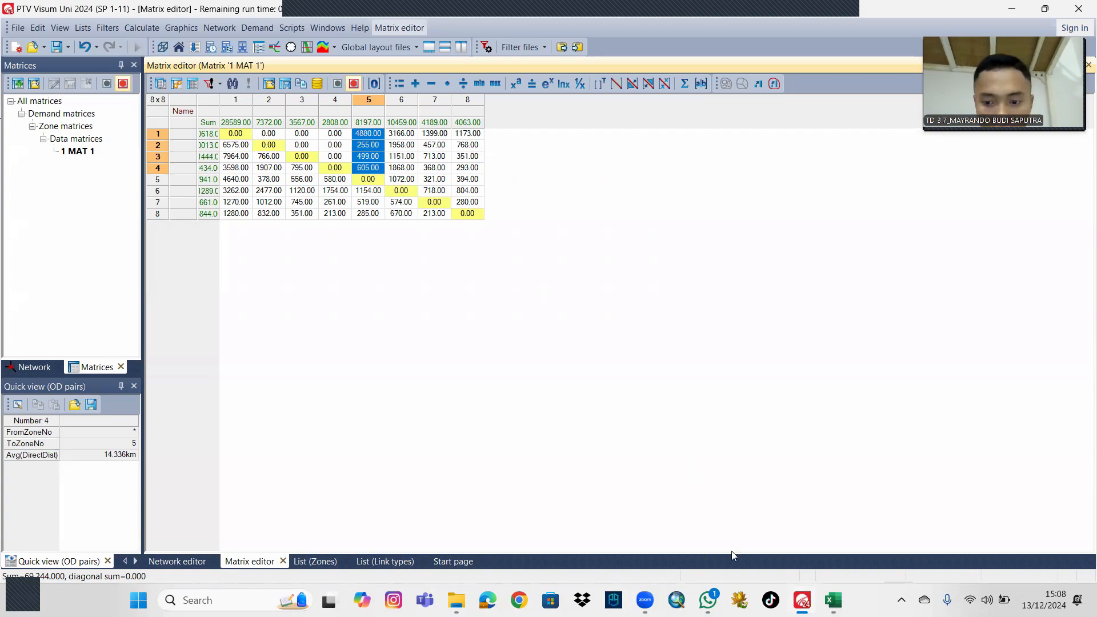
Copy F4:F6 from the Excel OD sheet into column 4, rows 1 to 3, of matrix MAT 1 in Visum.
key("alt+Tab")
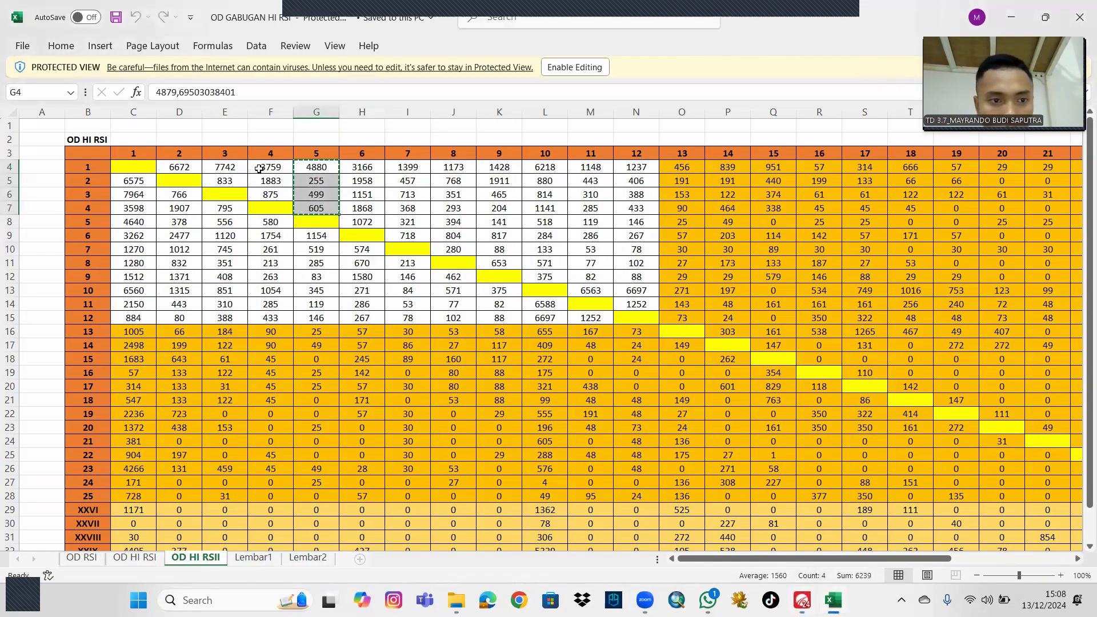
left_click_drag(271, 167, 267, 196)
key("ctrl+c")
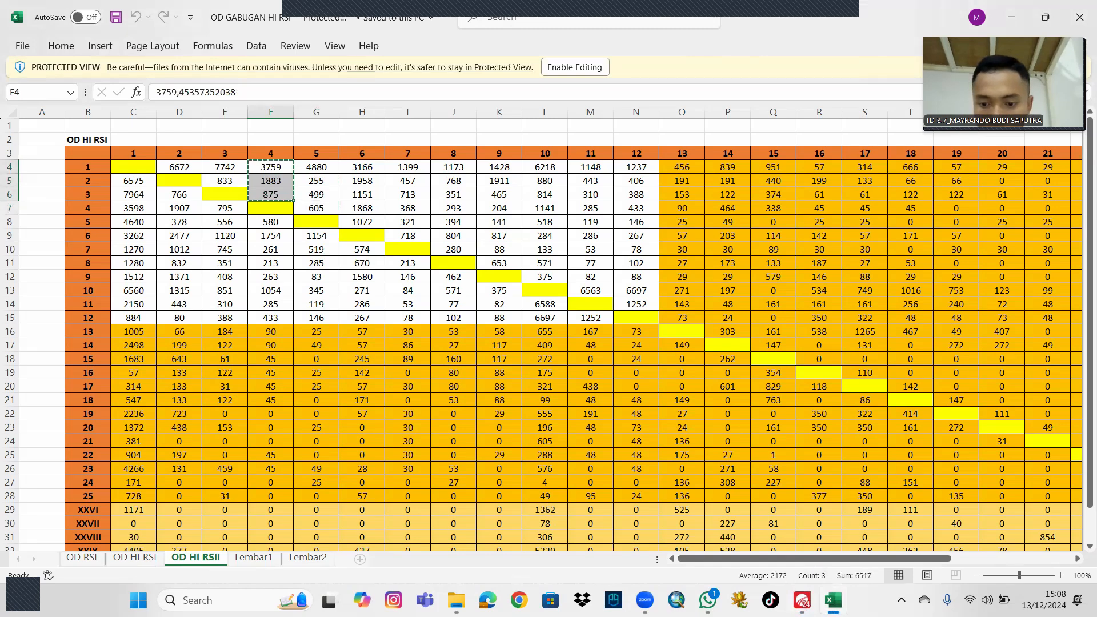
left_click(801, 598)
left_click_drag(335, 133, 335, 164)
key("ctrl+v")
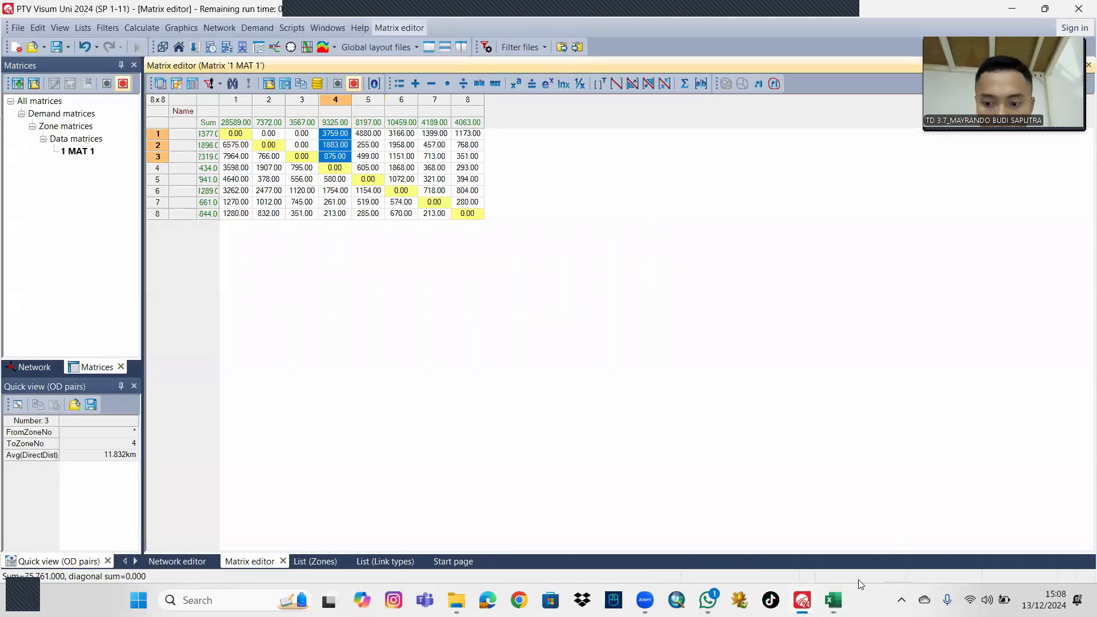
Copy E4:E5 from the Excel OD sheet into column 3, rows 1 and 2, of matrix MAT 1 in Visum.
left_click(833, 600)
left_click_drag(228, 165, 228, 180)
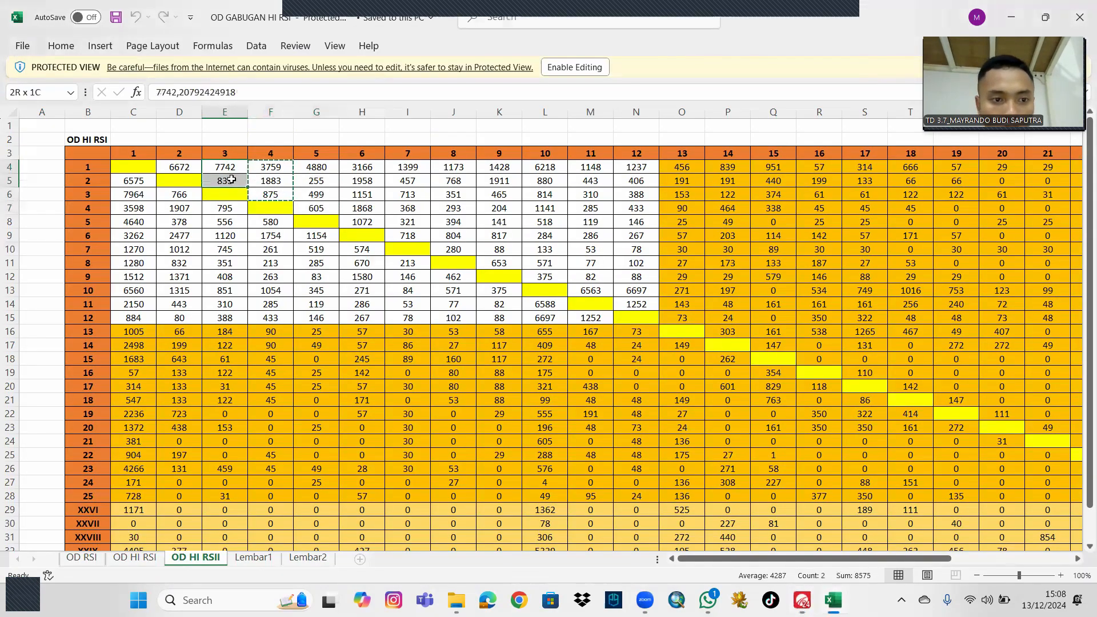
key("ctrl+c")
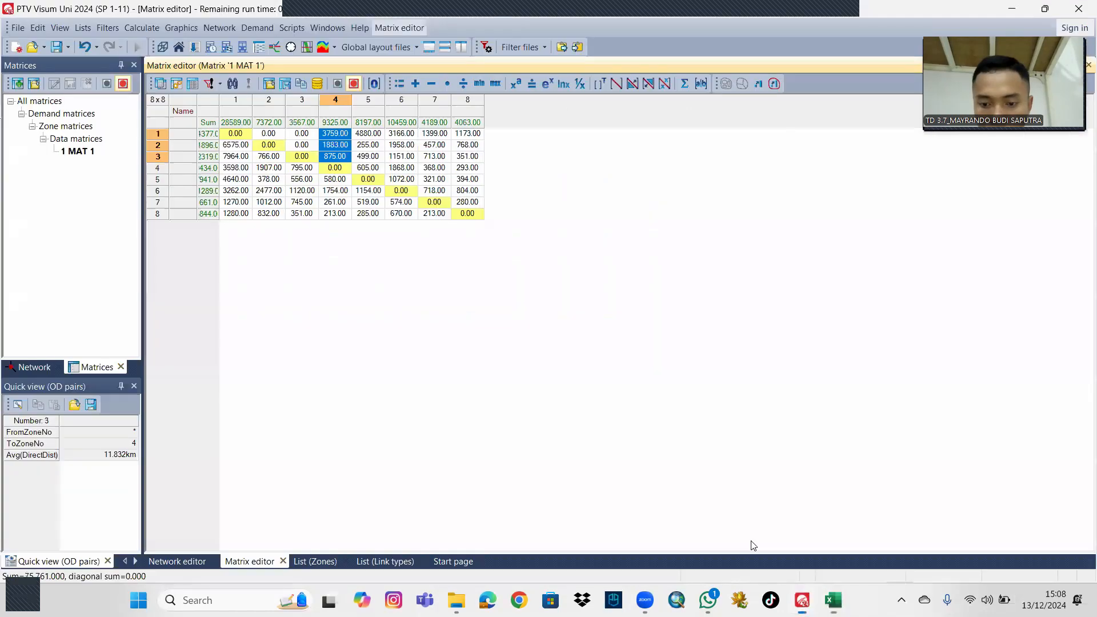
left_click(802, 600)
left_click(296, 133)
left_click_drag(296, 133, 297, 149)
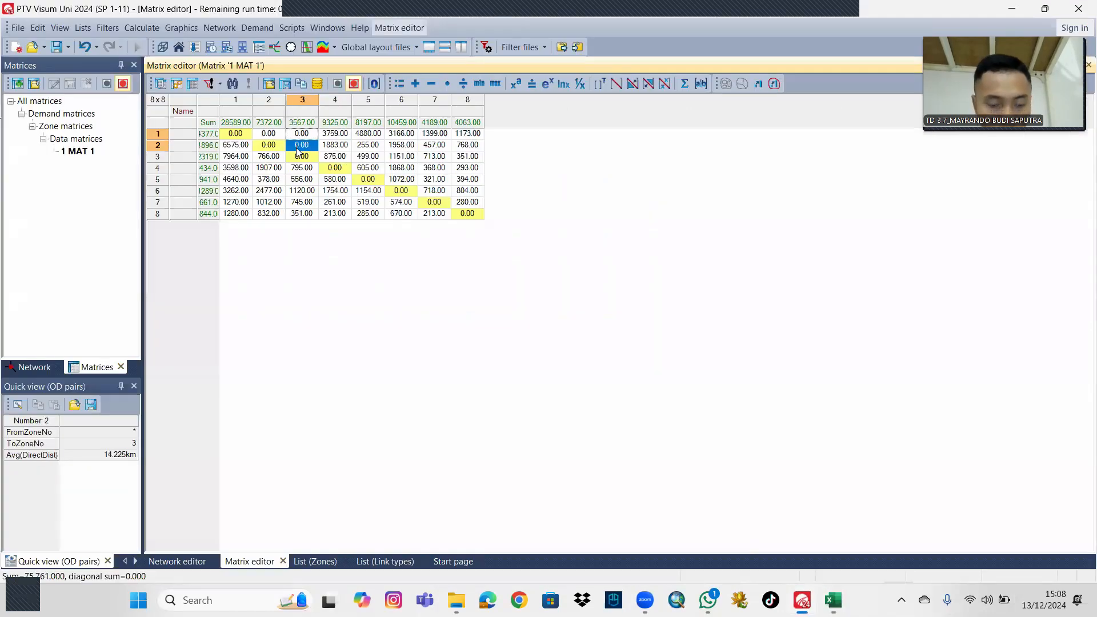
key("ctrl+v")
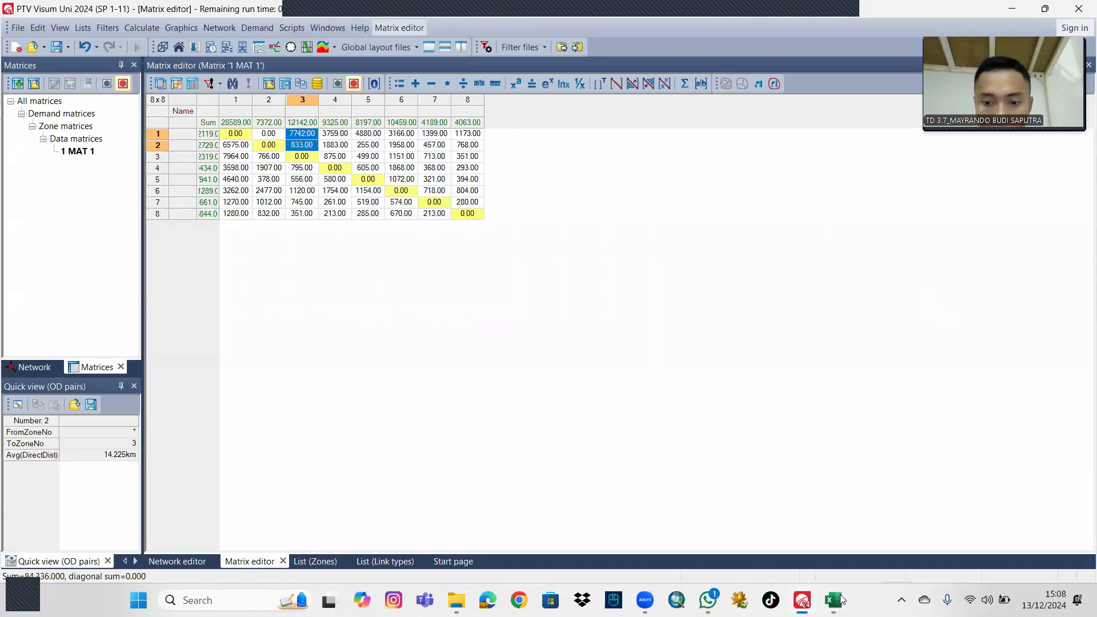
Copy D4 from the Excel OD sheet into row 1, column 2 of matrix MAT 1 in Visum.
key("alt+Tab")
left_click(195, 165)
key("ctrl+c")
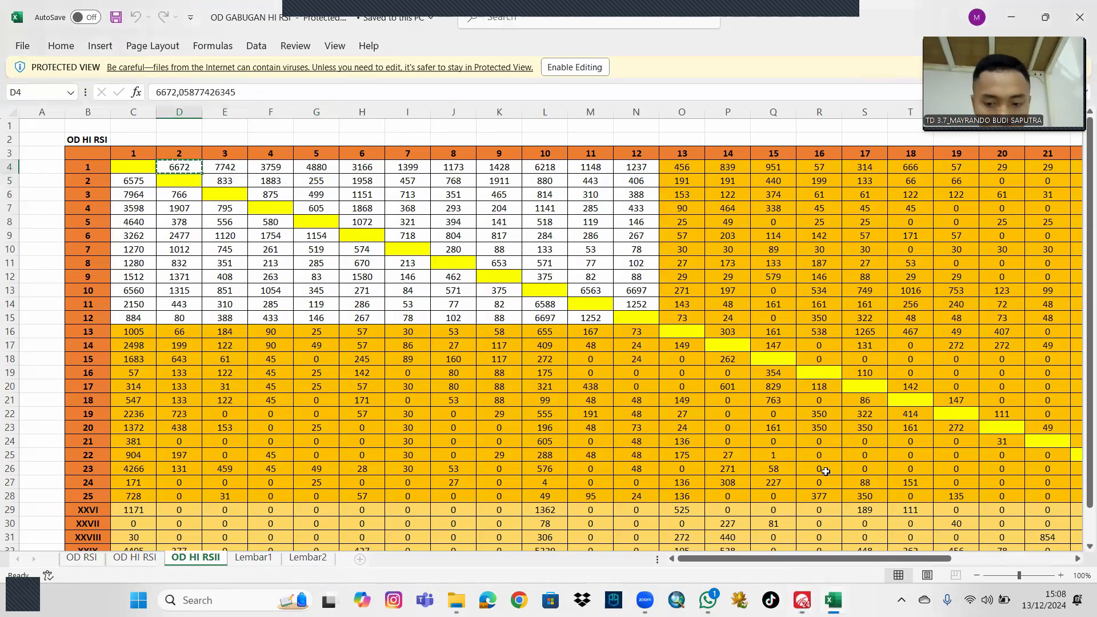
left_click(802, 600)
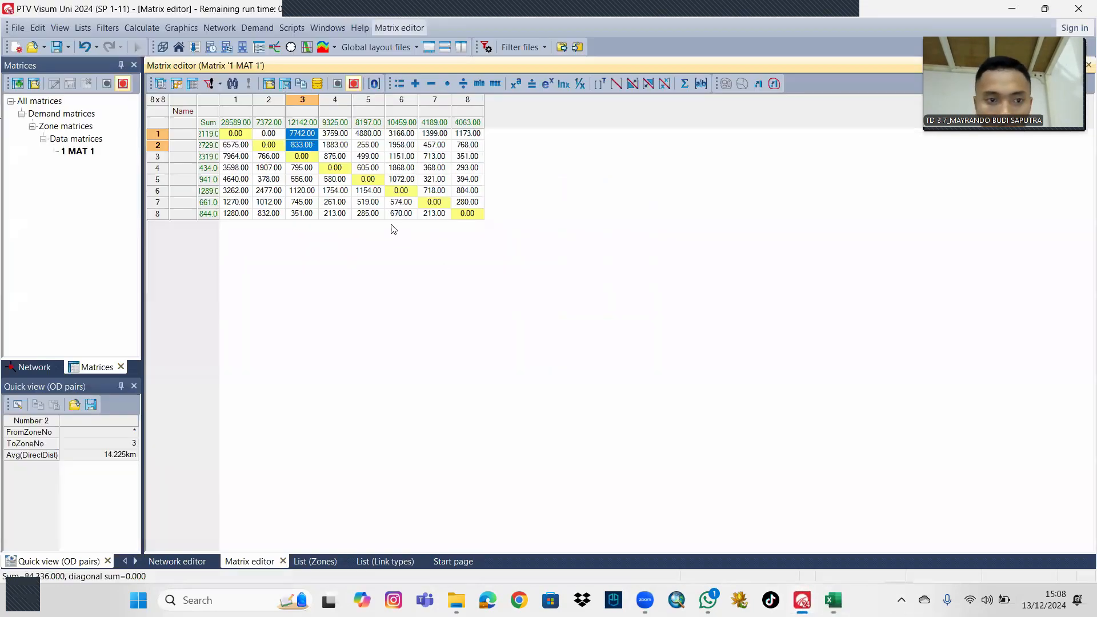
left_click(271, 134)
key("ctrl+v")
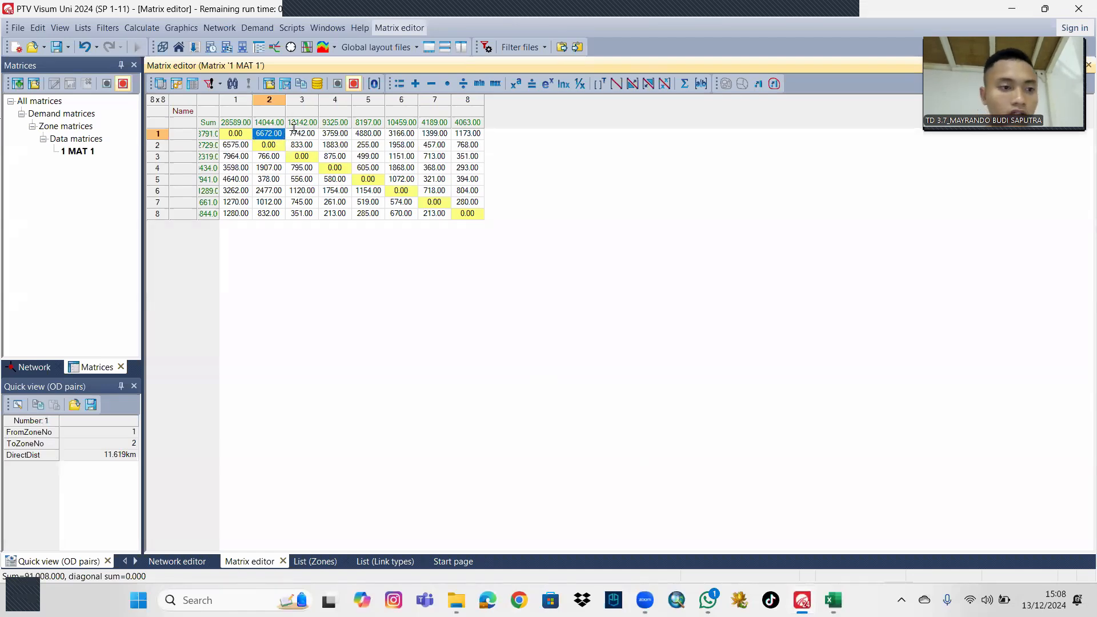
Return to the network map and examine the zones, connectors and links around Purworejo.
left_click(35, 367)
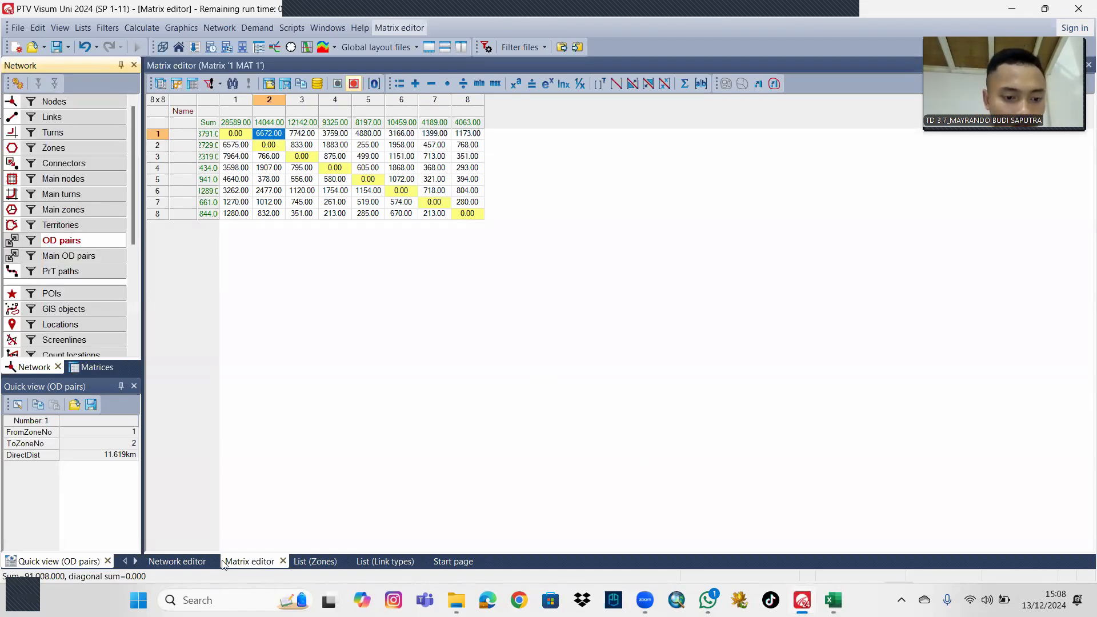
left_click(182, 561)
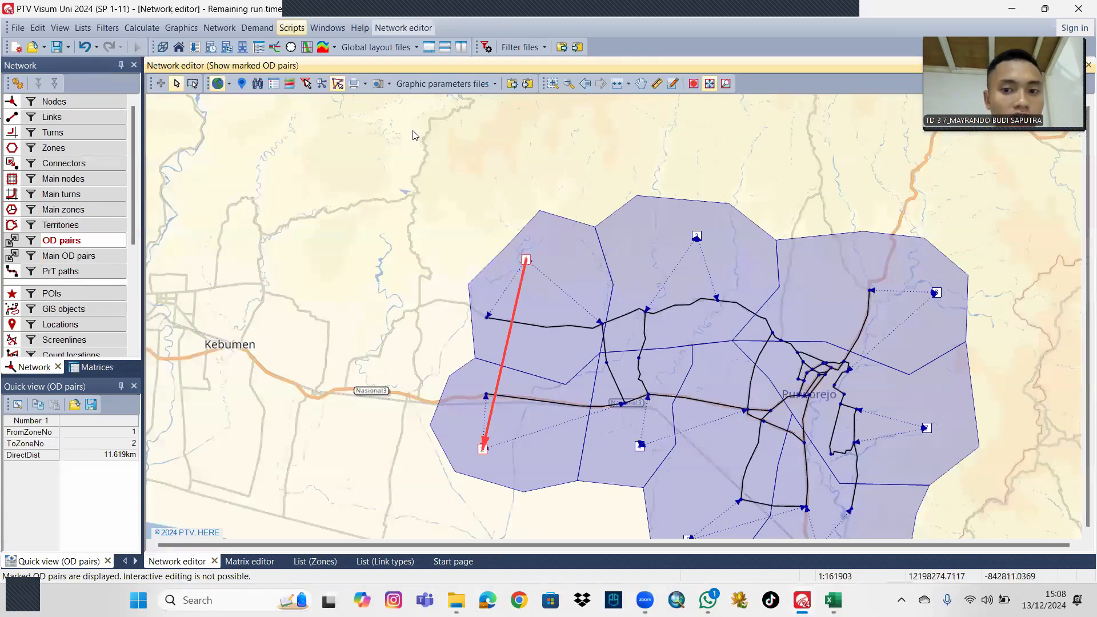
left_click_drag(810, 210, 622, 138)
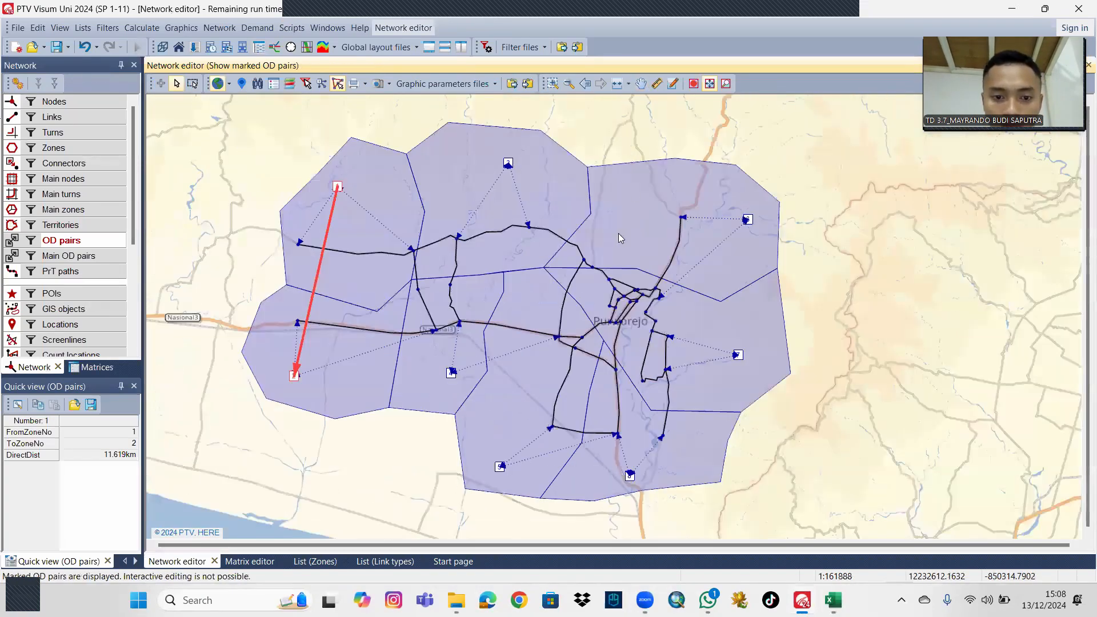
scroll(618, 233, "up", 1)
left_click_drag(670, 281, 671, 246)
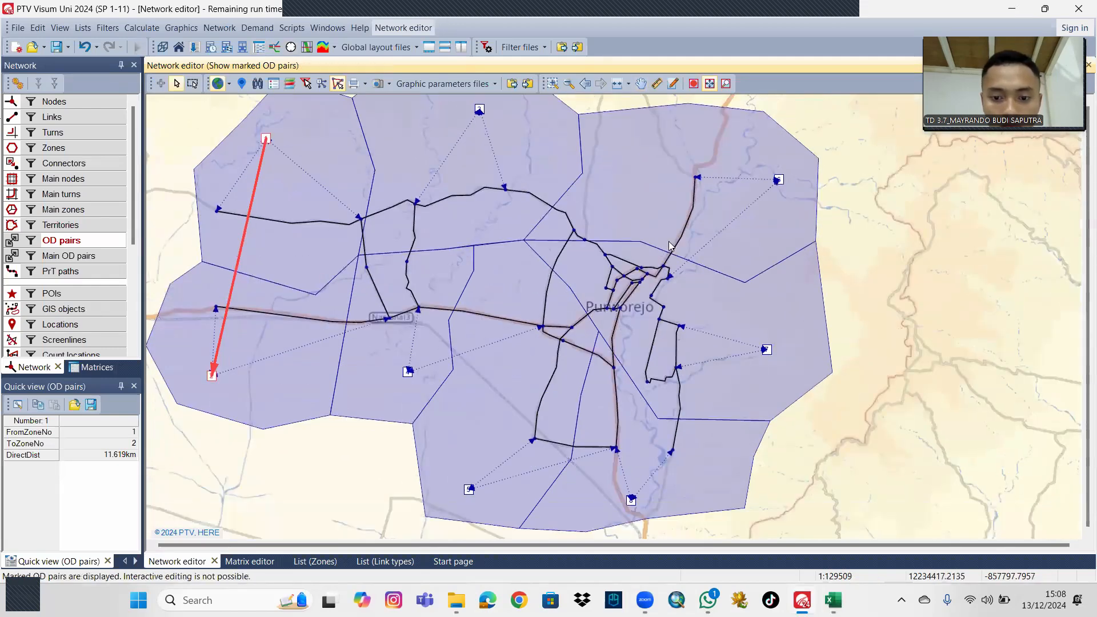
scroll(589, 292, "up", 1)
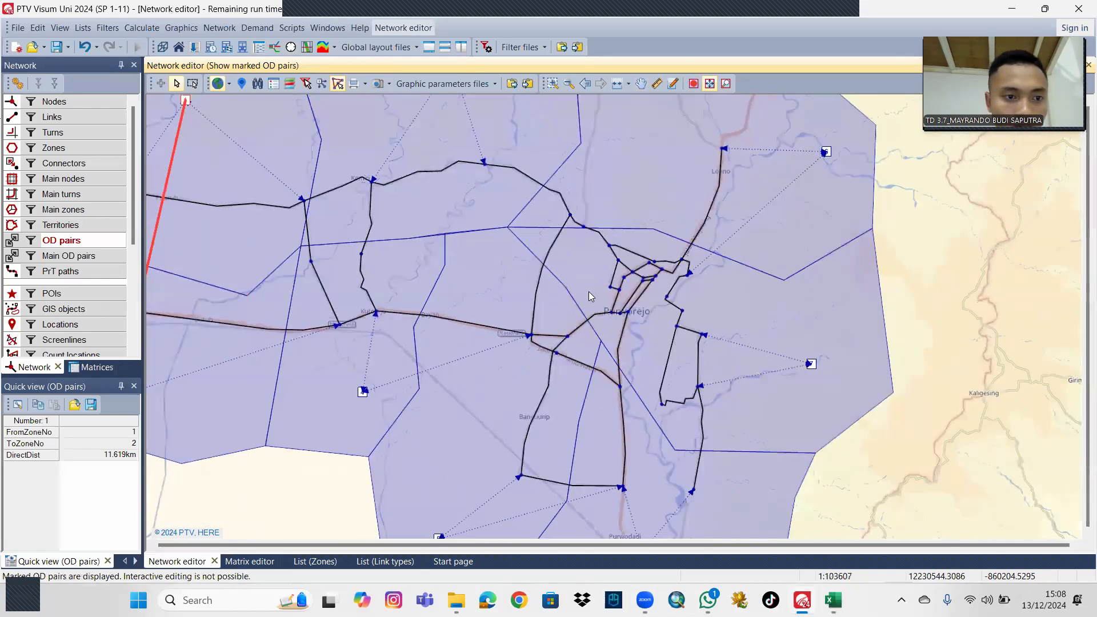
scroll(589, 292, "down", 1)
left_click_drag(847, 316, 814, 327)
scroll(656, 326, "up", 1)
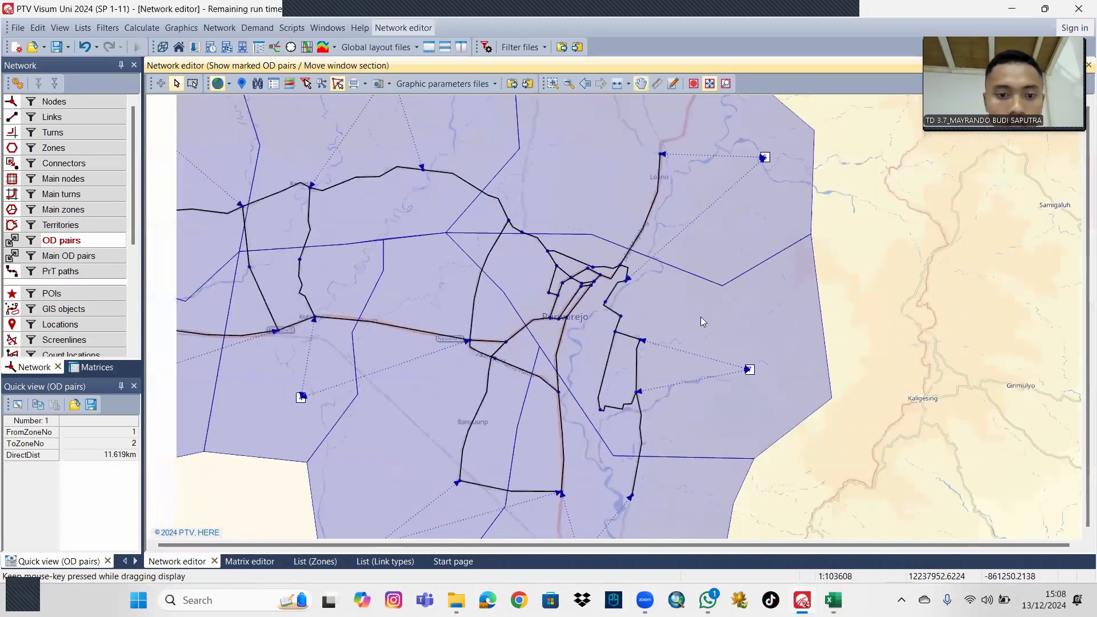
scroll(469, 328, "down", 1)
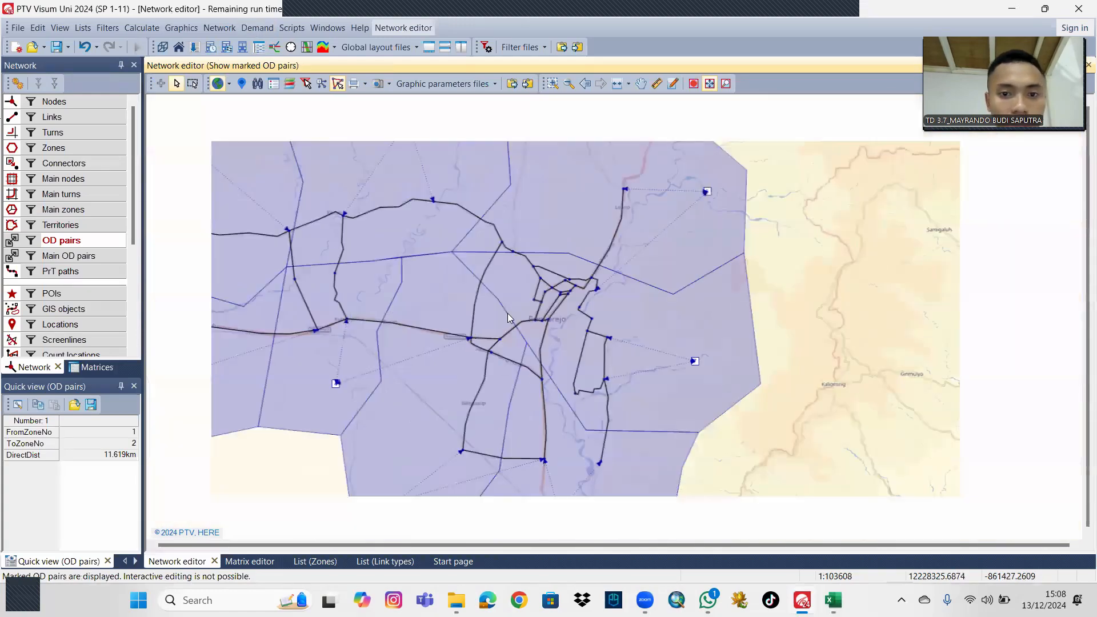
In the OD demand data, reference matrix MAT 1 directly for the Bicycle demand segment.
left_click_drag(509, 313, 610, 294)
scroll(622, 312, "down", 1)
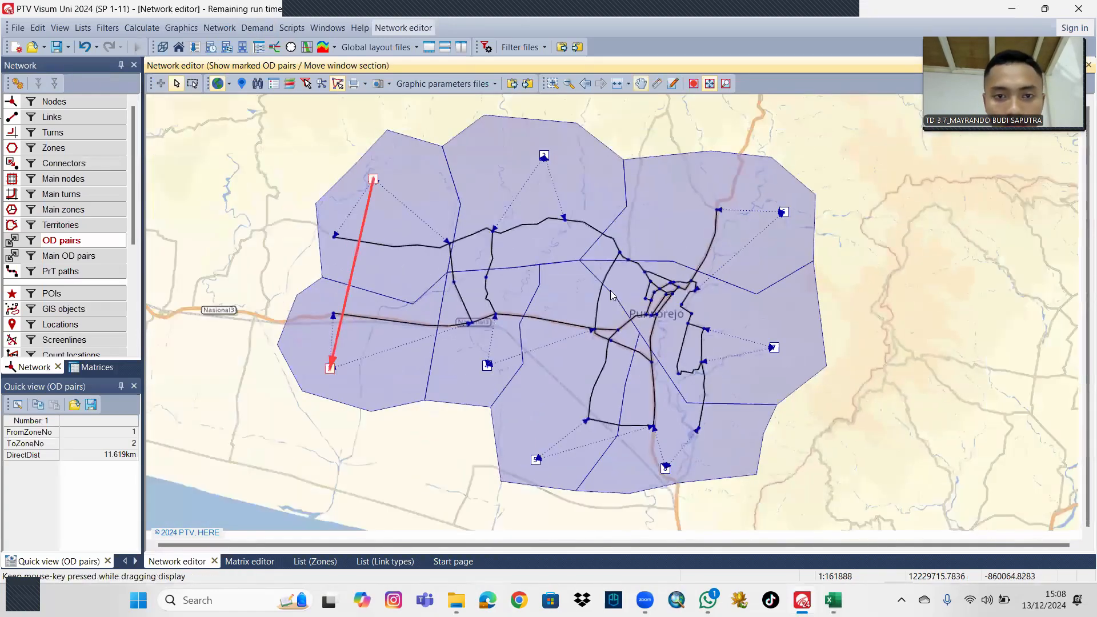
left_click(257, 28)
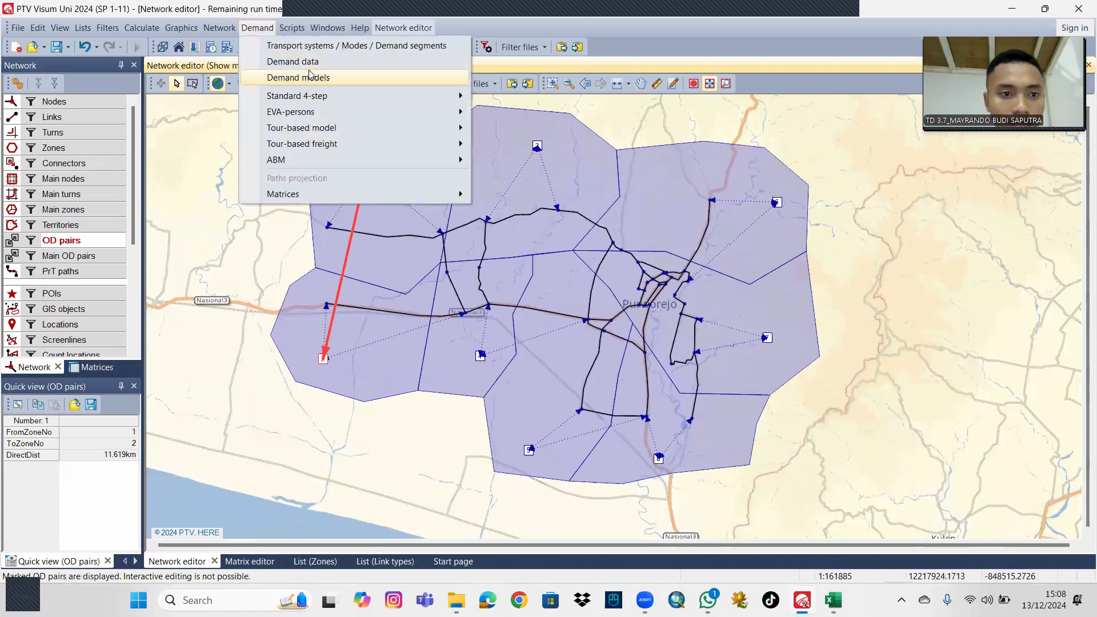
left_click(309, 61)
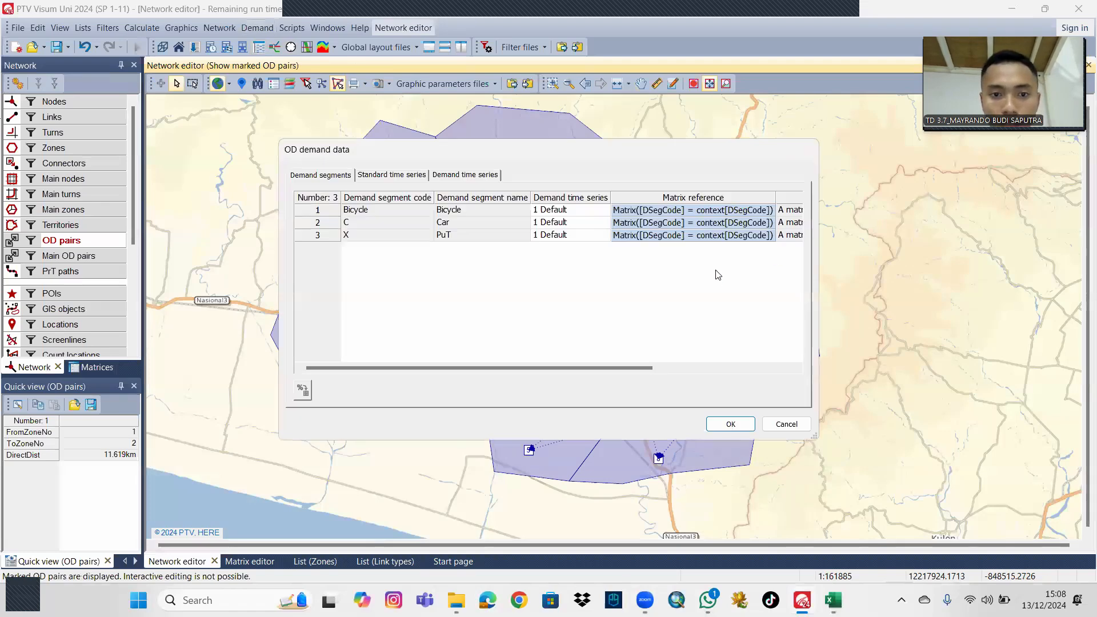
left_click(767, 210)
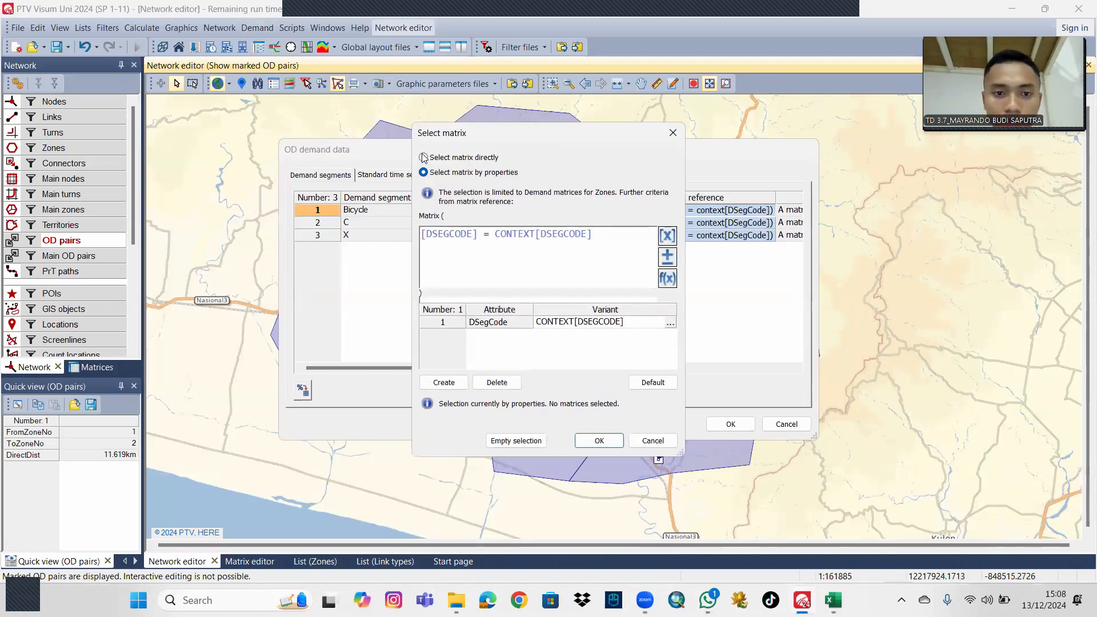
left_click(424, 158)
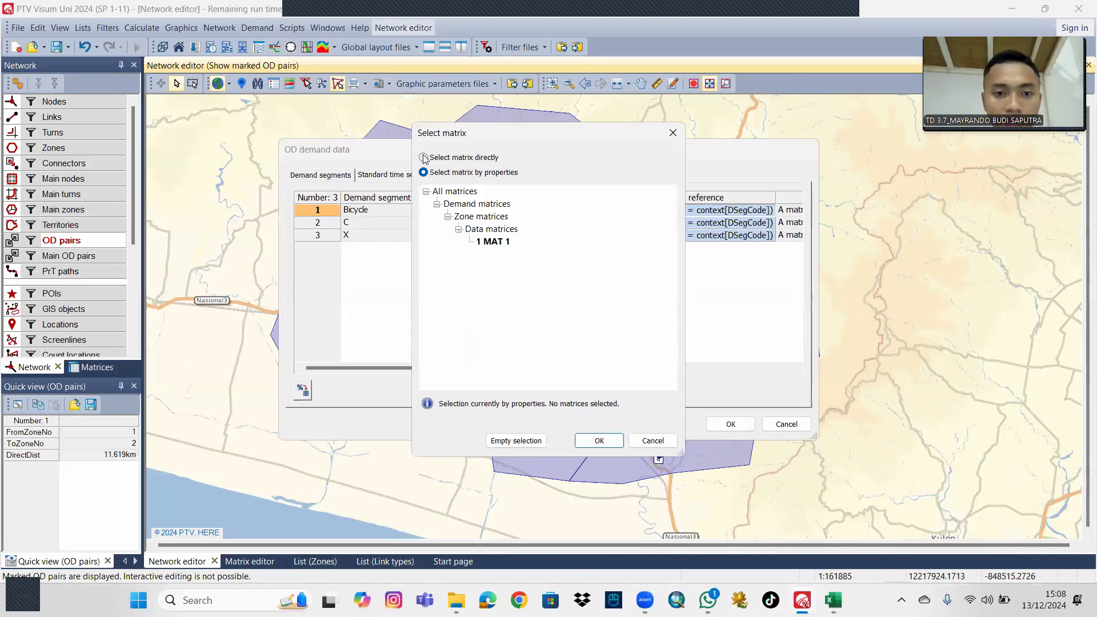
left_click(491, 241)
left_click(599, 440)
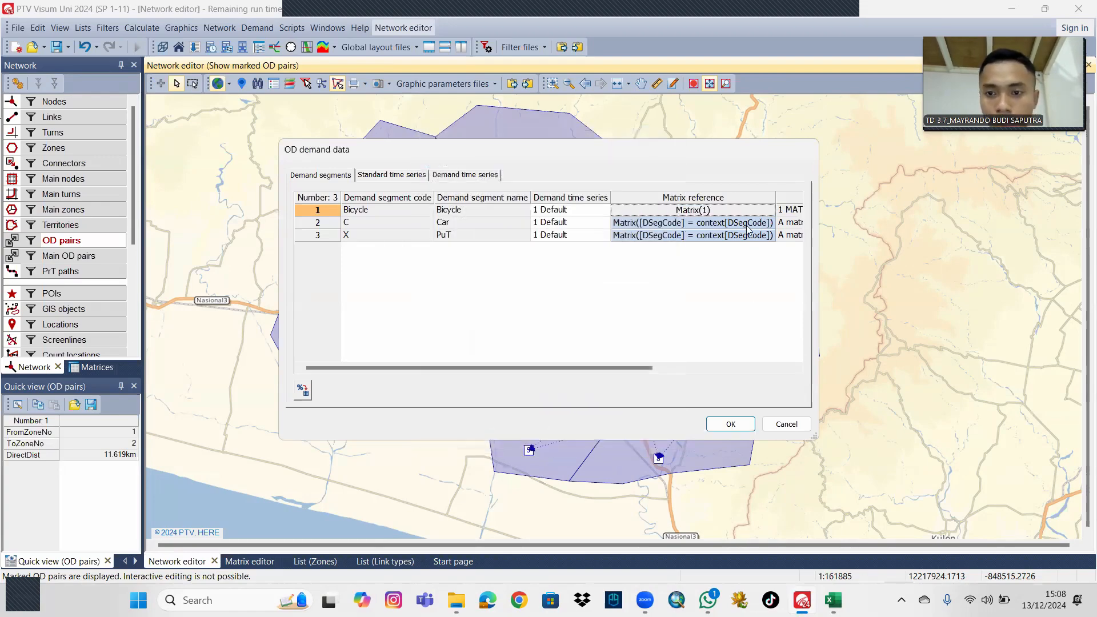
Reference matrix MAT 1 directly for the Car demand segment and apply the OD demand data settings.
left_click(750, 223)
left_click(438, 163)
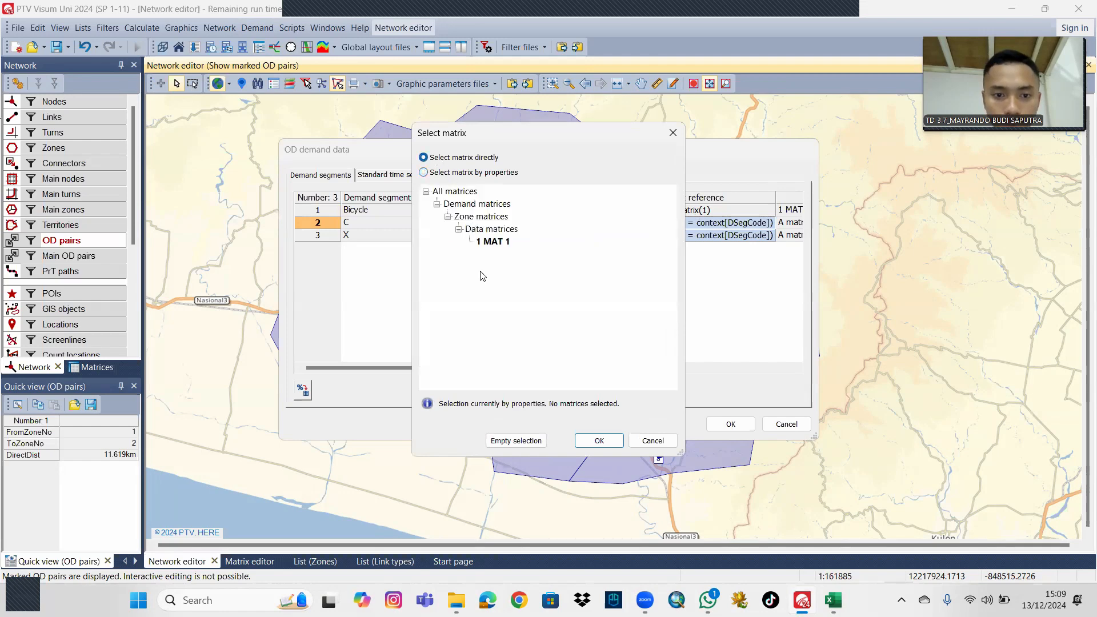
left_click(485, 244)
left_click(599, 441)
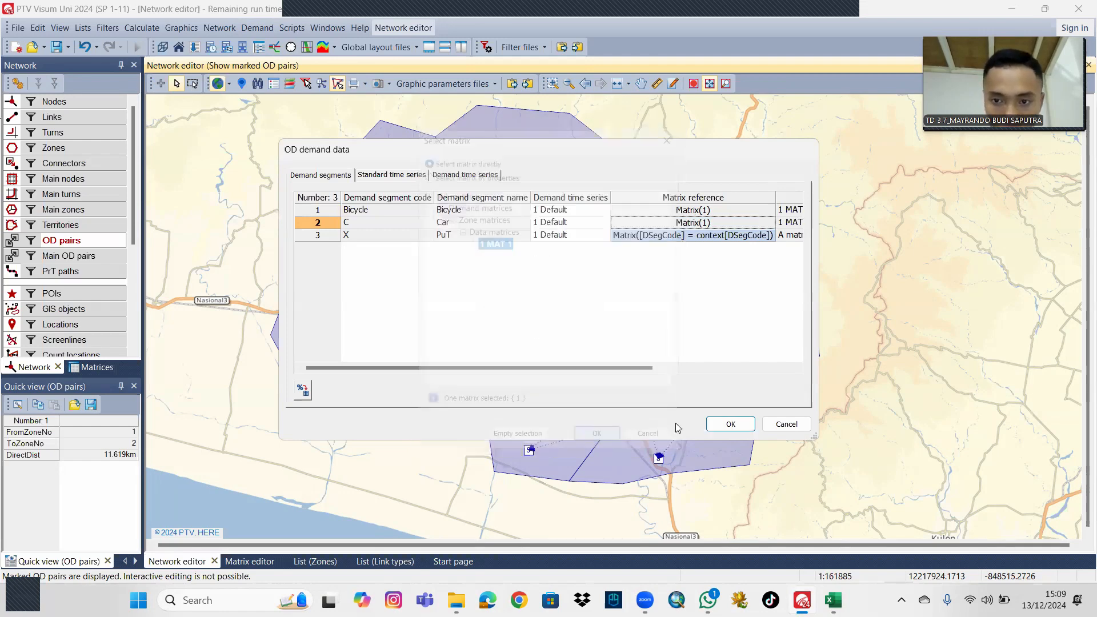
left_click(730, 424)
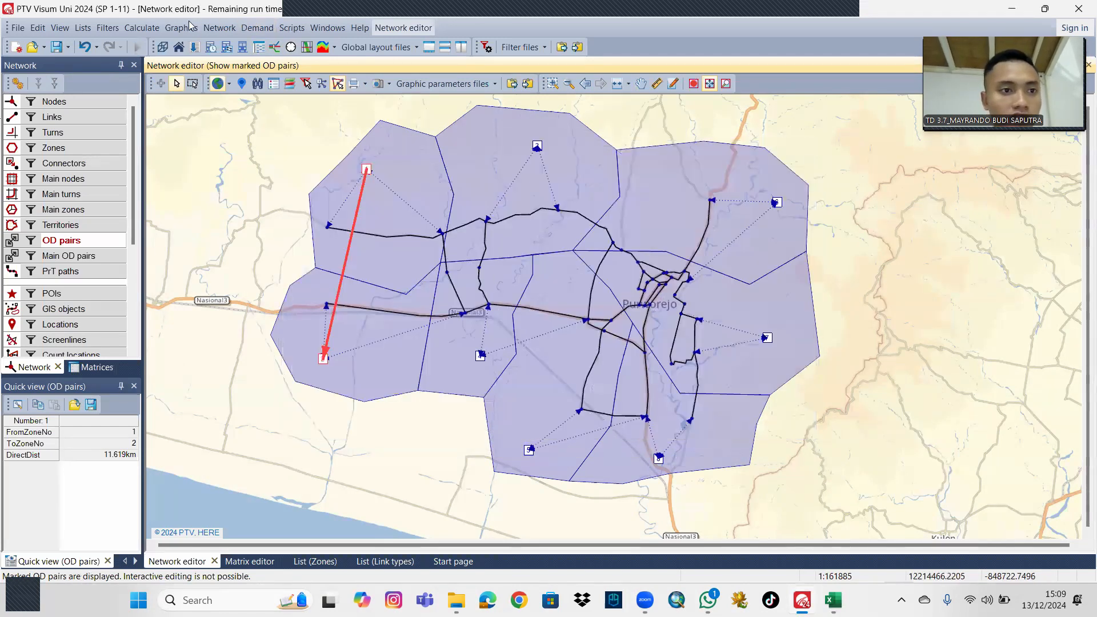
Create a PrT assignment procedure in the procedure sequence.
left_click(142, 28)
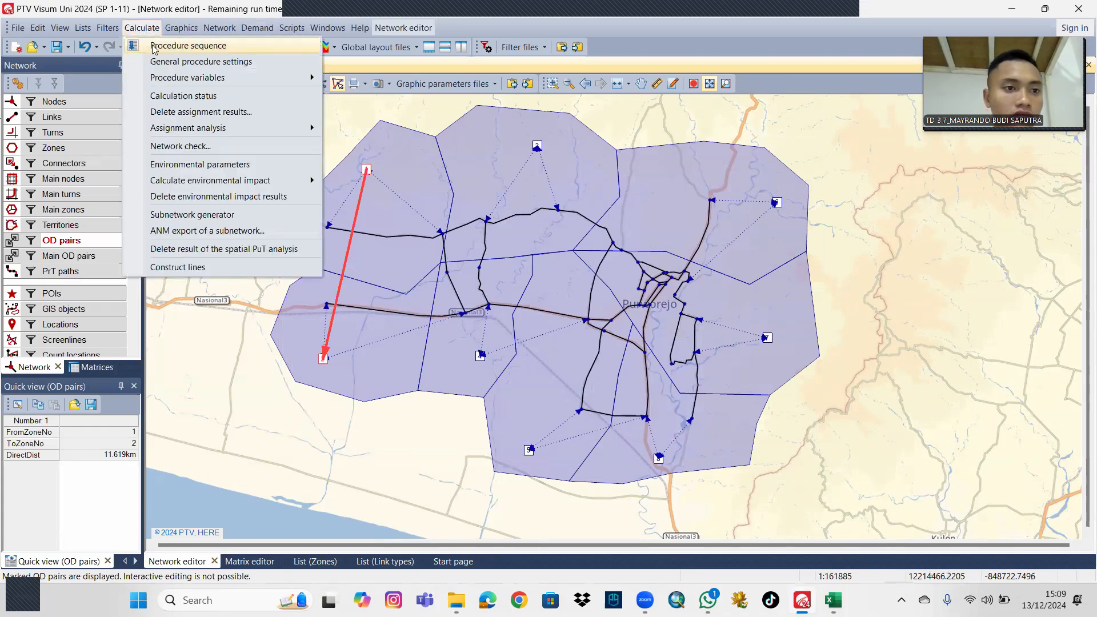
left_click(171, 46)
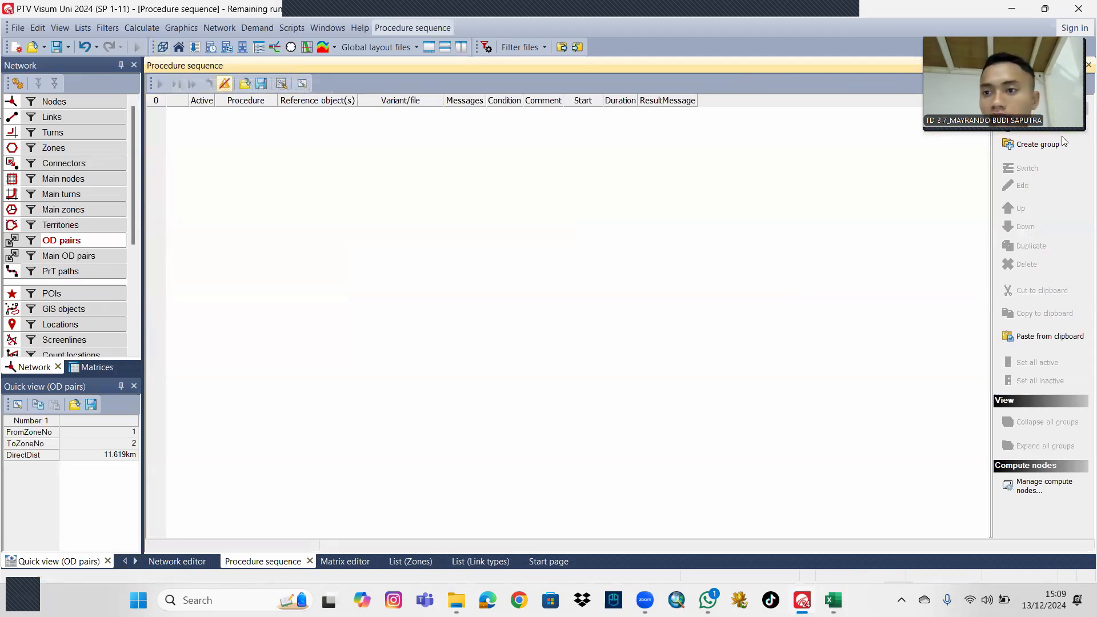
left_click(1032, 127)
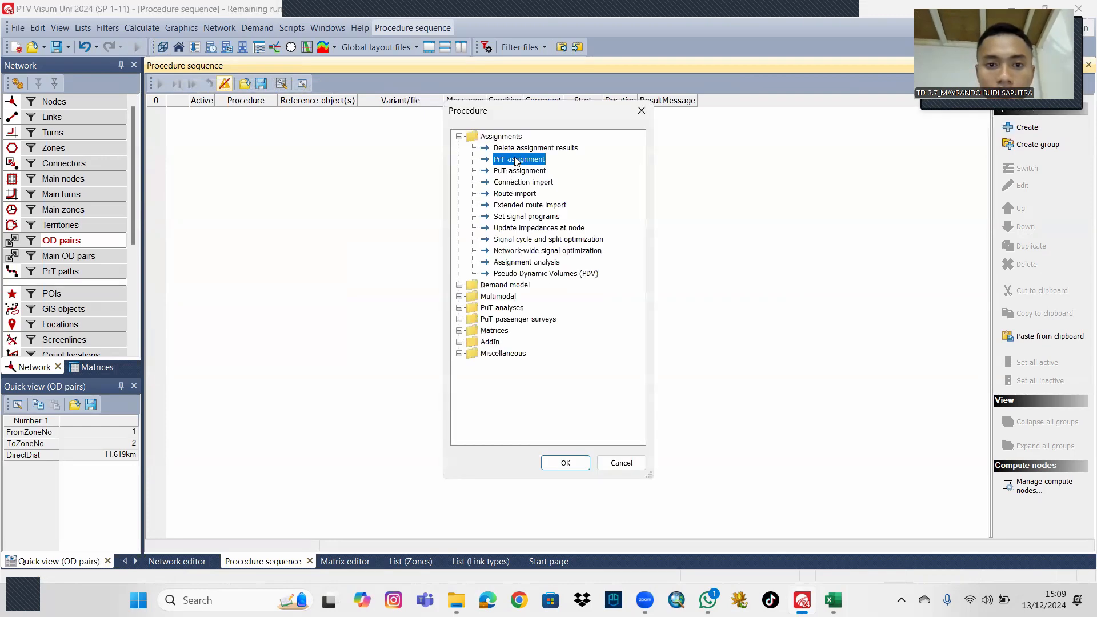
left_click(567, 463)
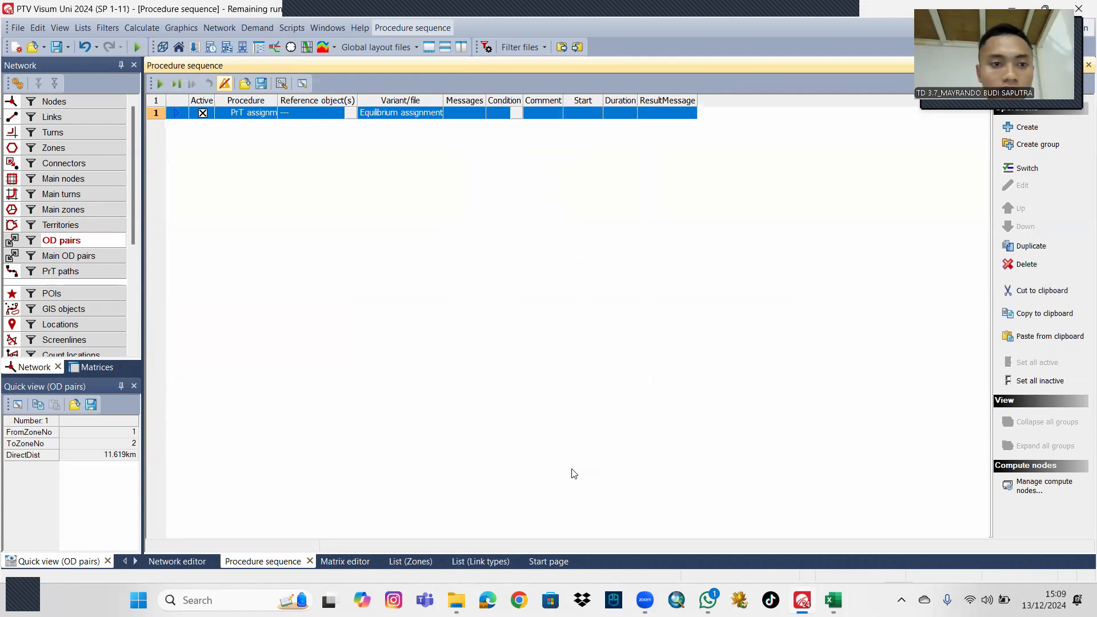
Set the PrT assignment's reference object to the C Car demand segment and run the procedure sequence.
left_click(350, 113)
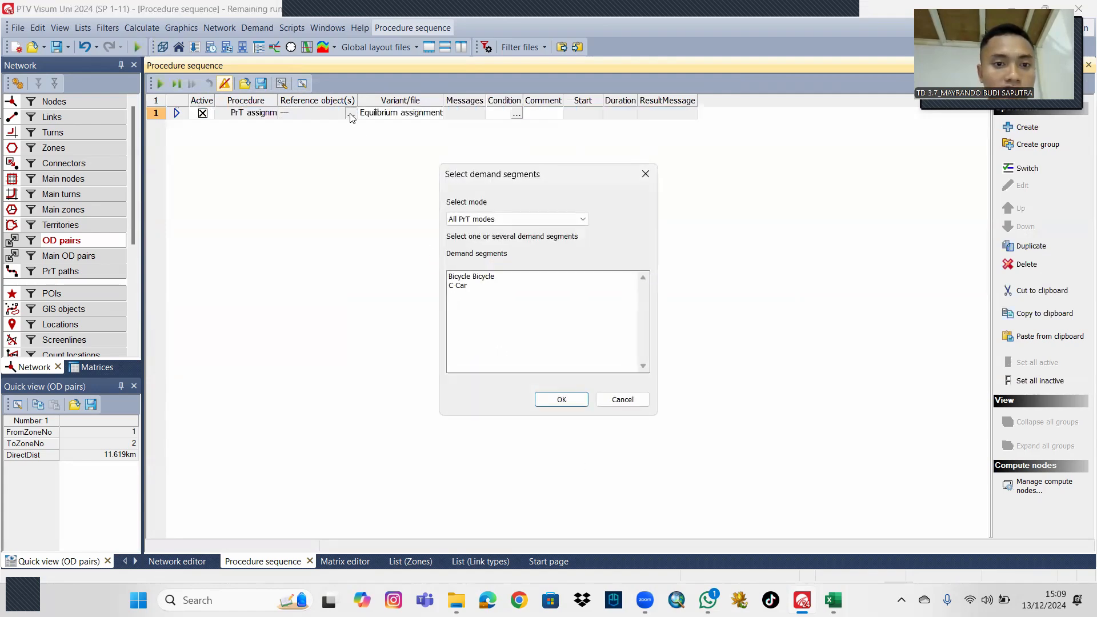
left_click(461, 287)
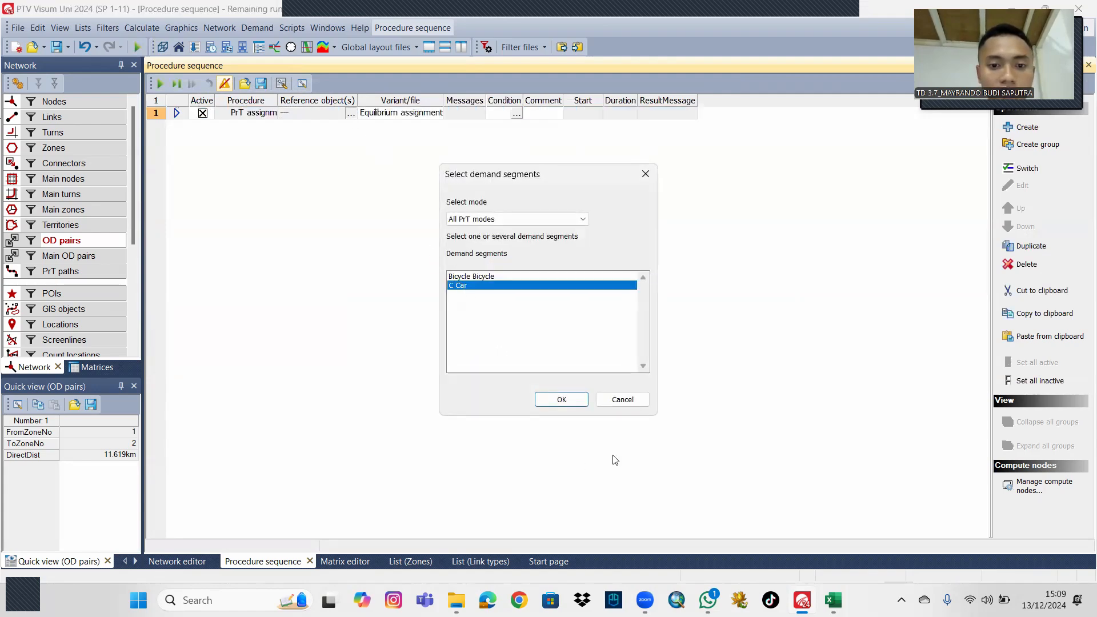
left_click(570, 399)
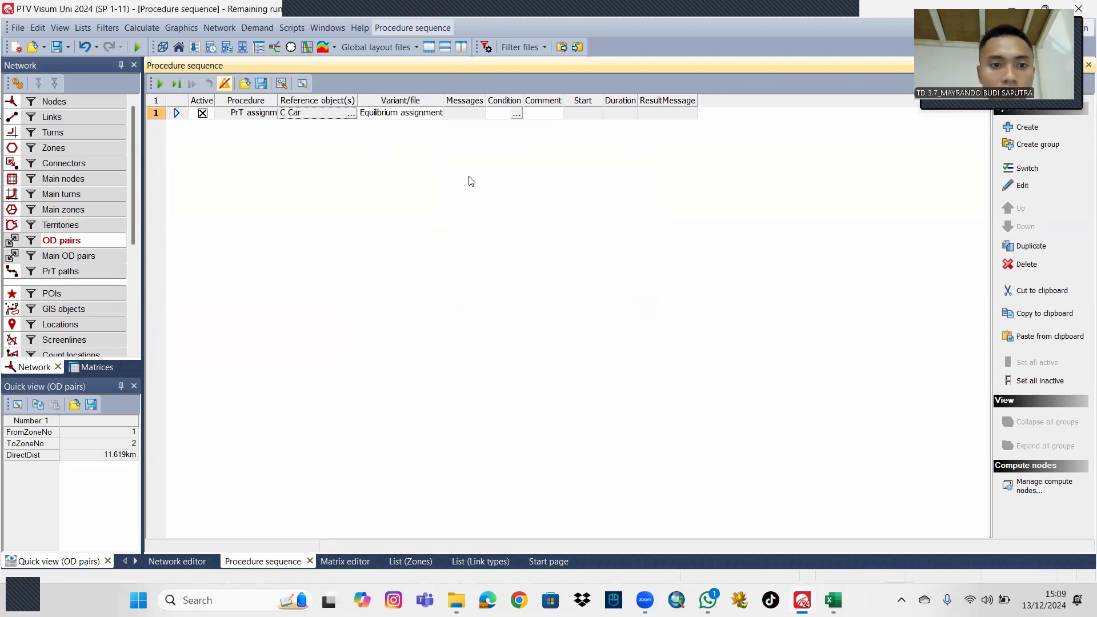
left_click(161, 83)
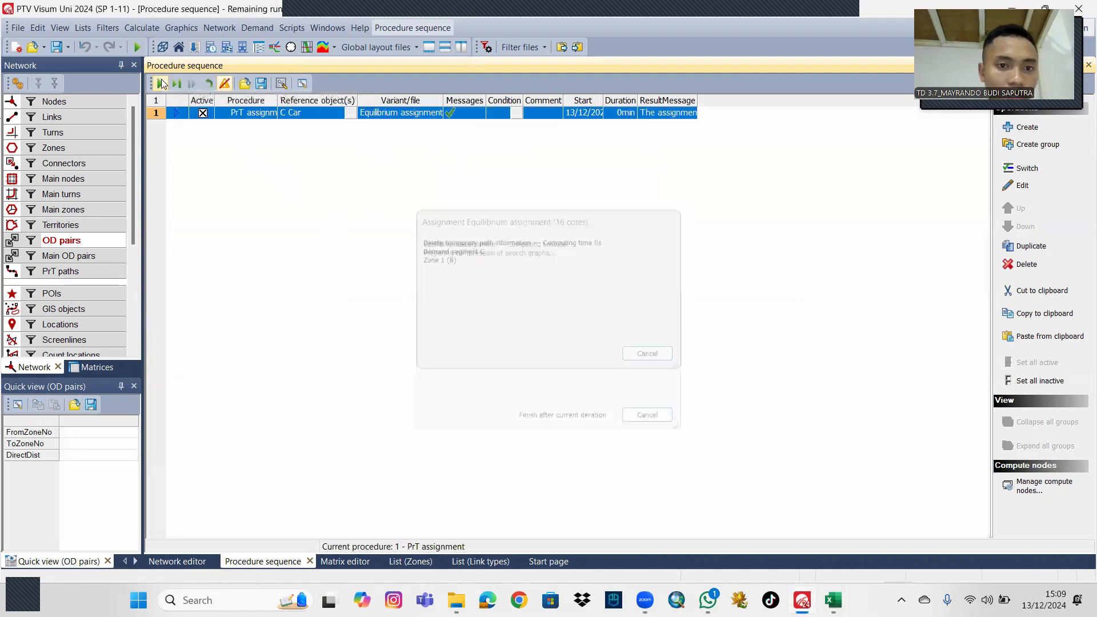
Return to the network map and examine the assigned PrT volumes on the links and connectors around Purworejo.
left_click(180, 562)
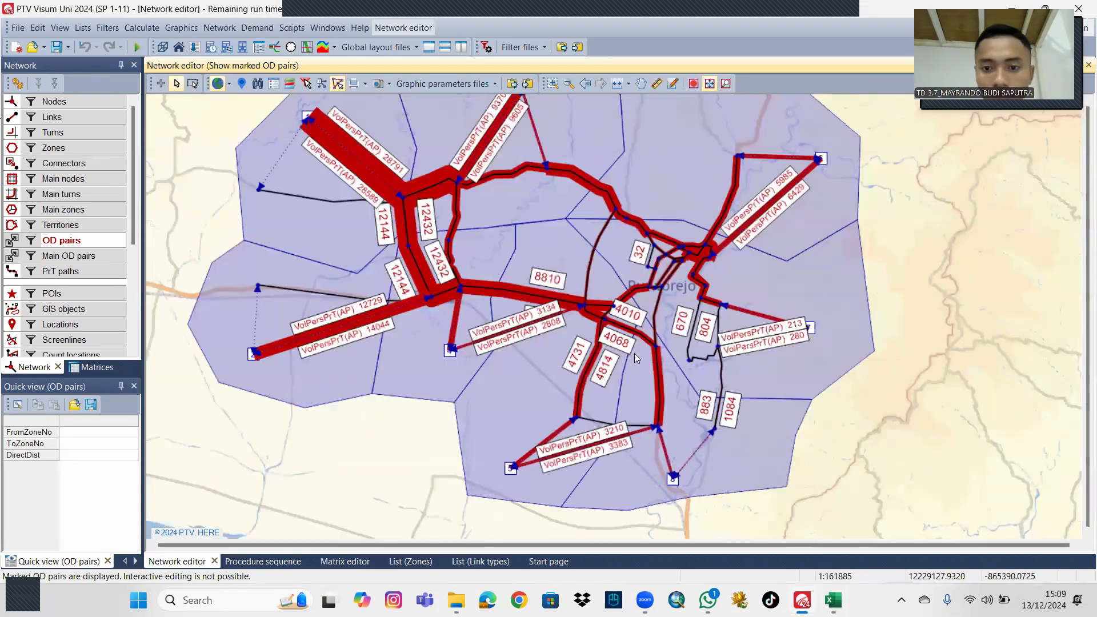
left_click_drag(834, 287, 792, 338)
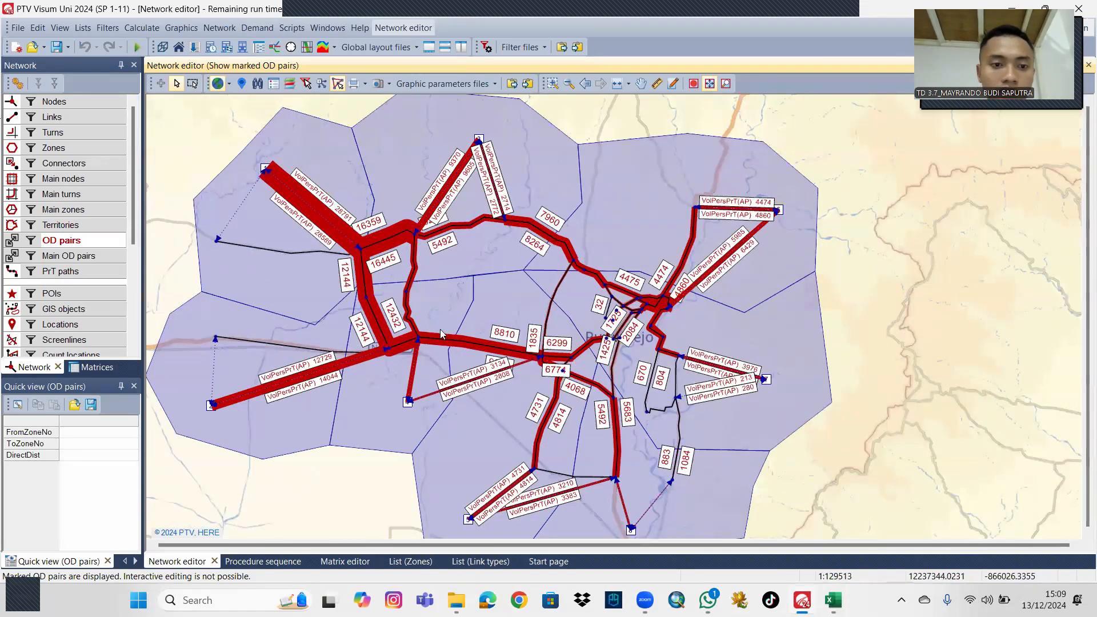
scroll(479, 305, "up", 2)
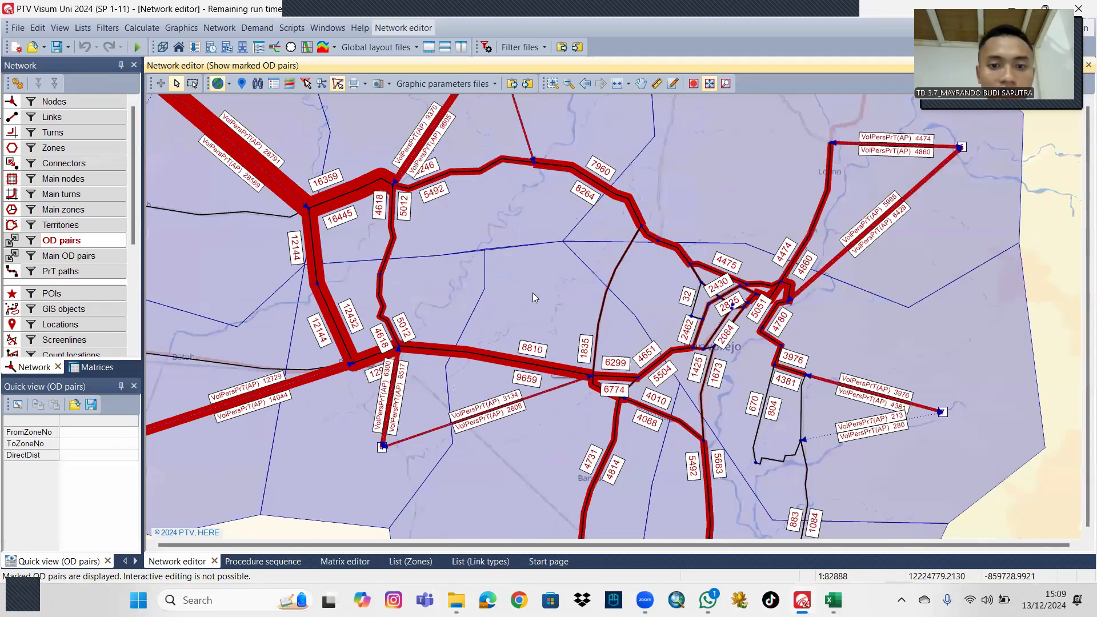
scroll(533, 293, "down", 2)
left_click_drag(529, 294, 507, 268)
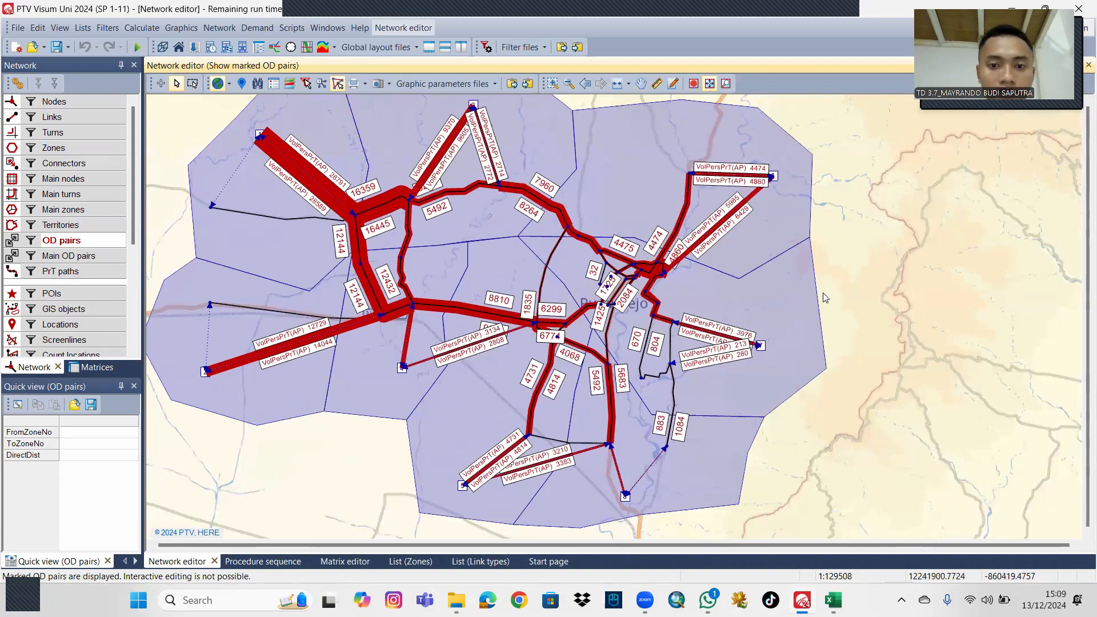
mouse_move(896, 270)
left_mouse_down()
mouse_move(896, 252)
mouse_move(897, 282)
left_mouse_up()
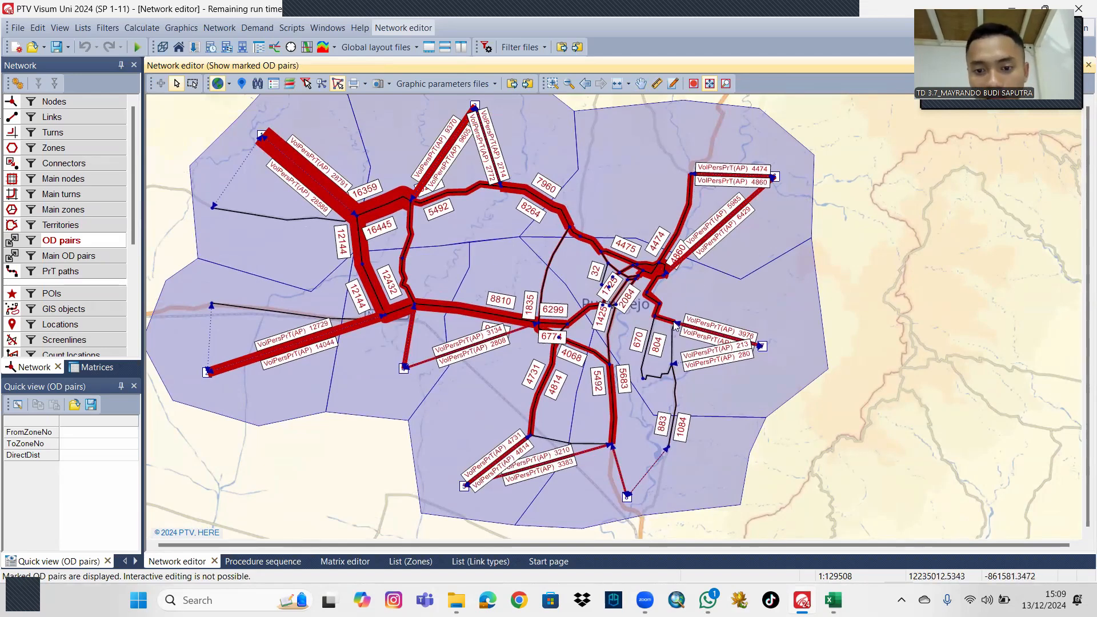
scroll(653, 389, "up", 1)
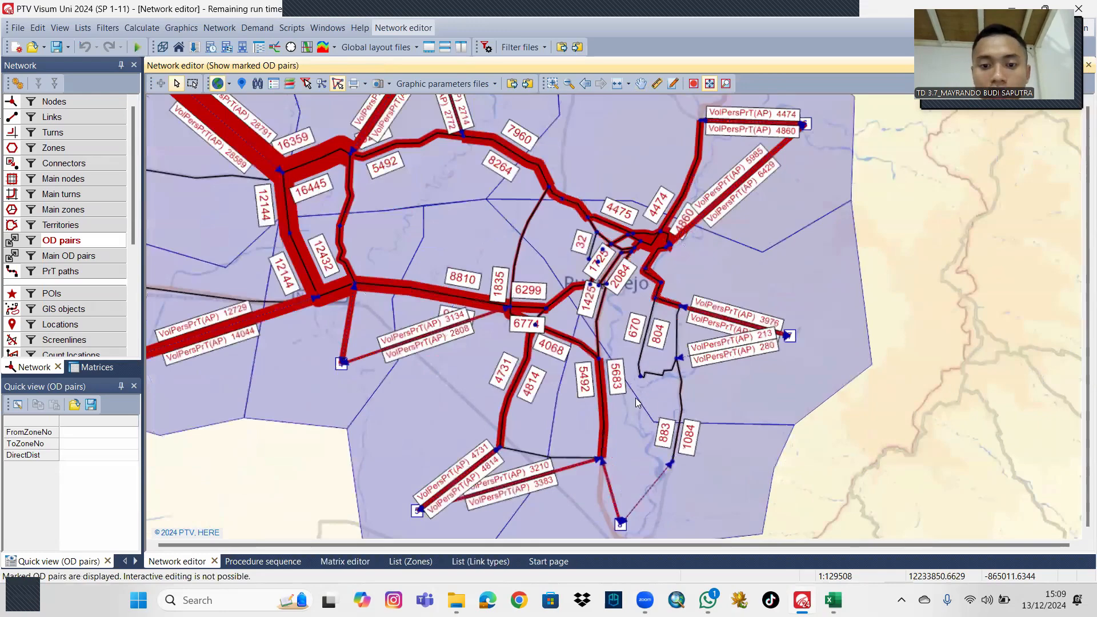
scroll(642, 377, "up", 2)
scroll(642, 374, "down", 1)
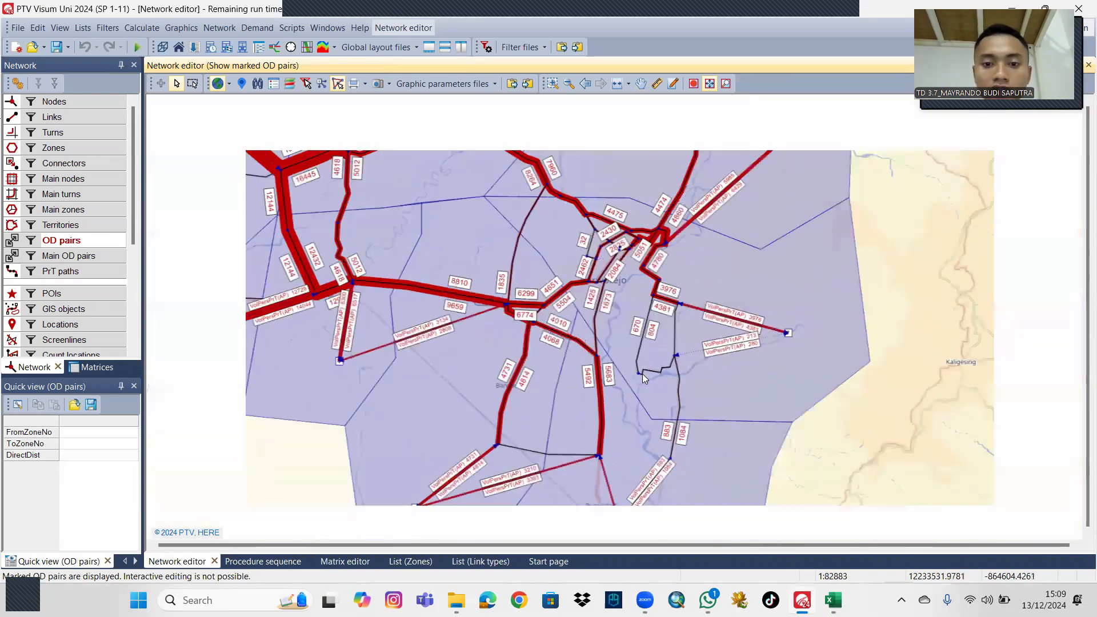
left_click_drag(744, 278, 781, 280)
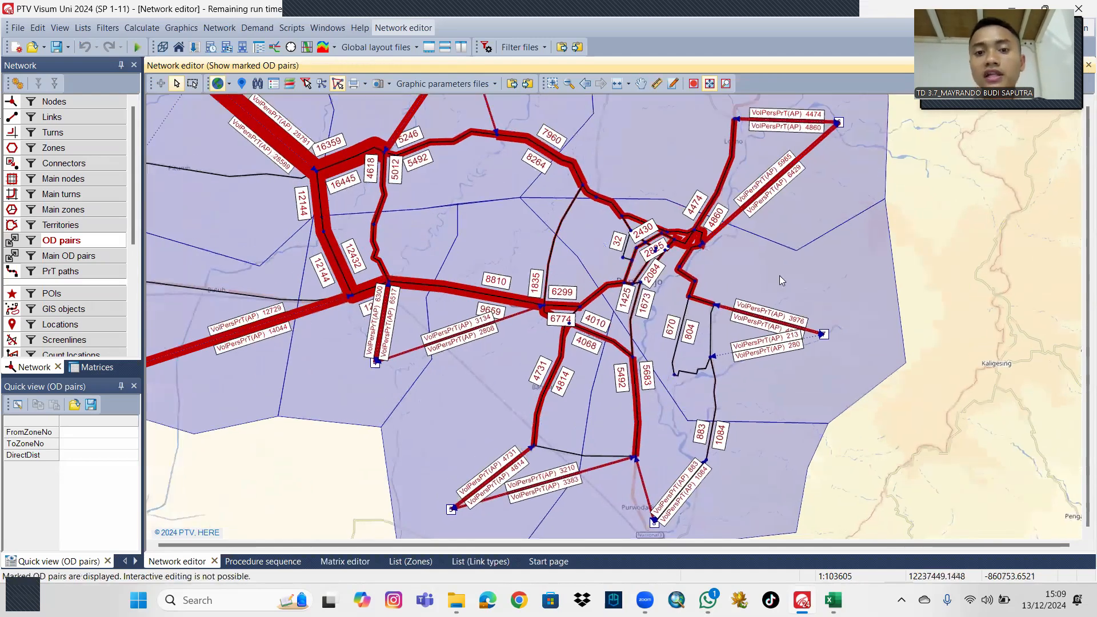
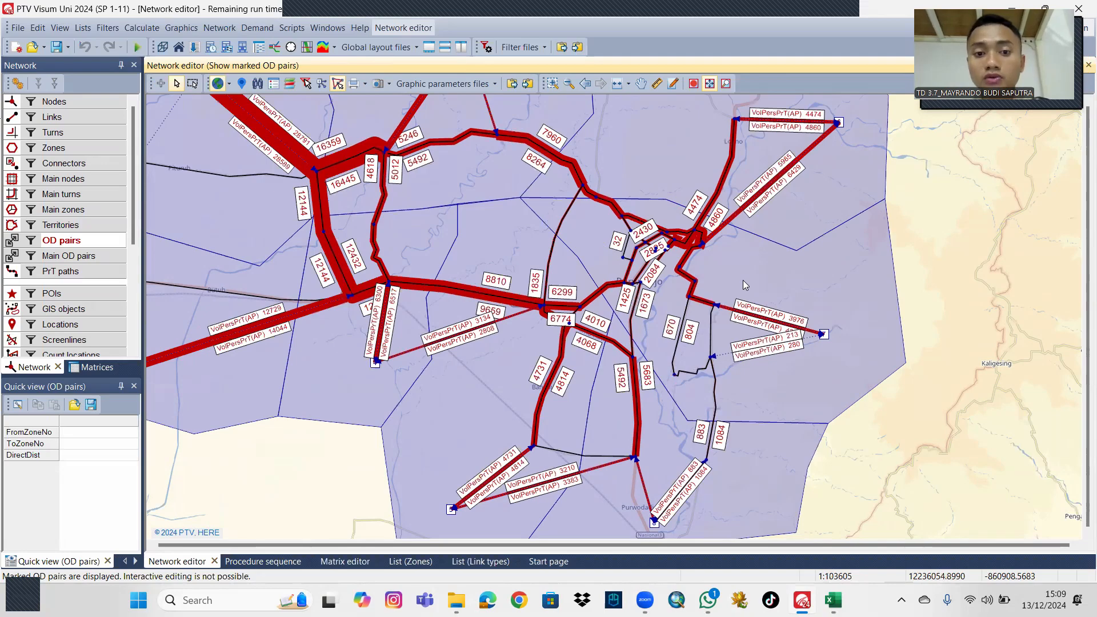
In matrix MAT 1, set the intrazonal diagonal cells of zones 1 to 4 to 1256, 1176, 1765 and 1032.
scroll(740, 280, "down", 1)
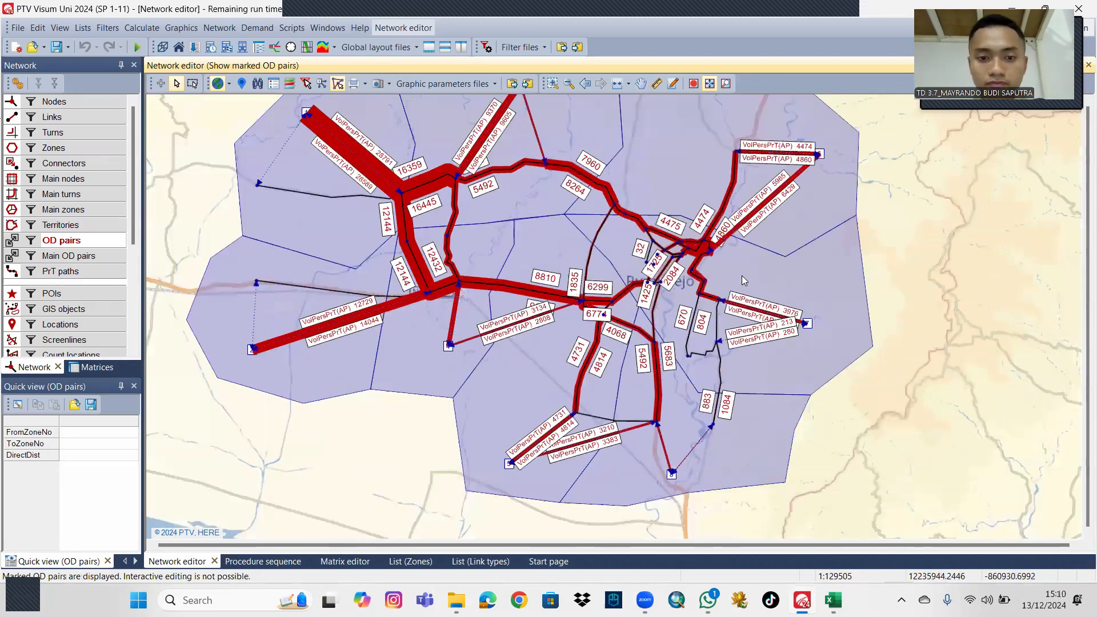
left_click_drag(744, 271, 711, 285)
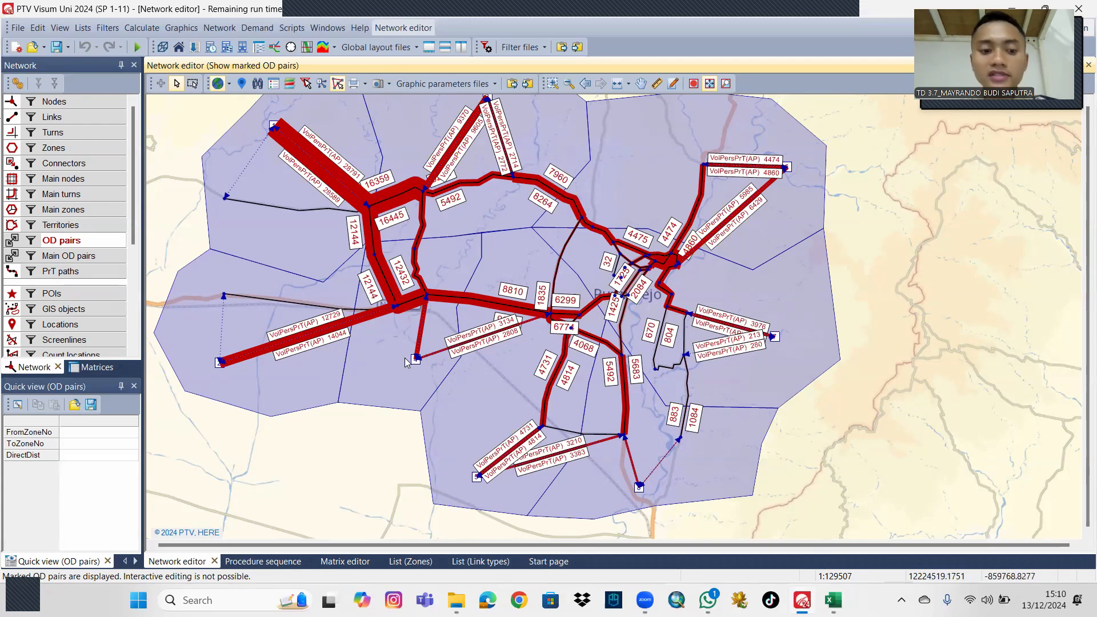
left_click(342, 562)
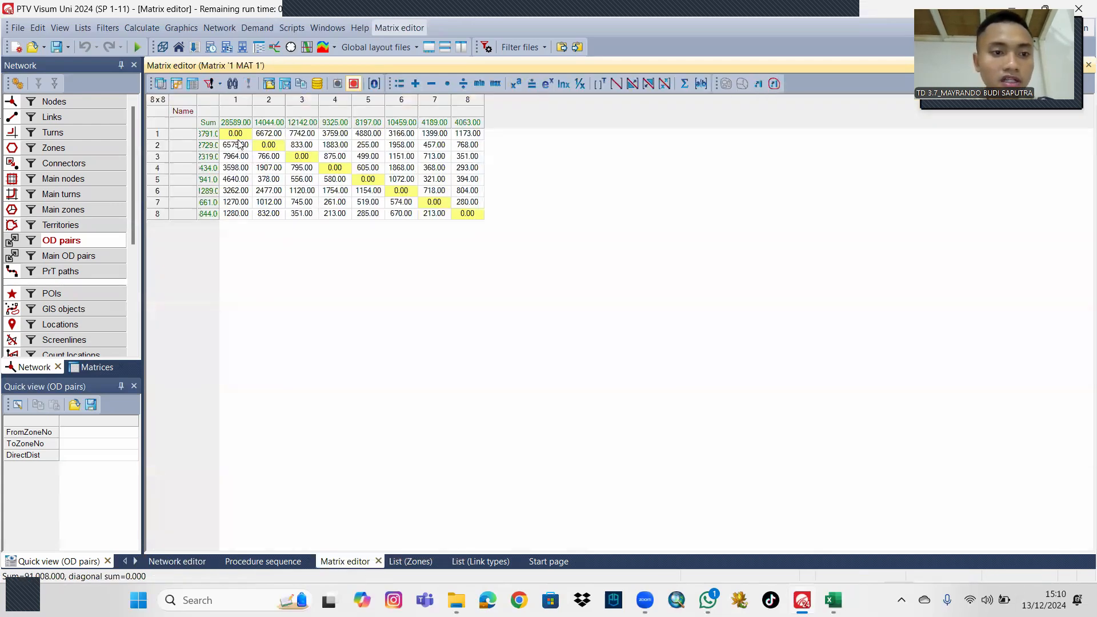
left_click(239, 134)
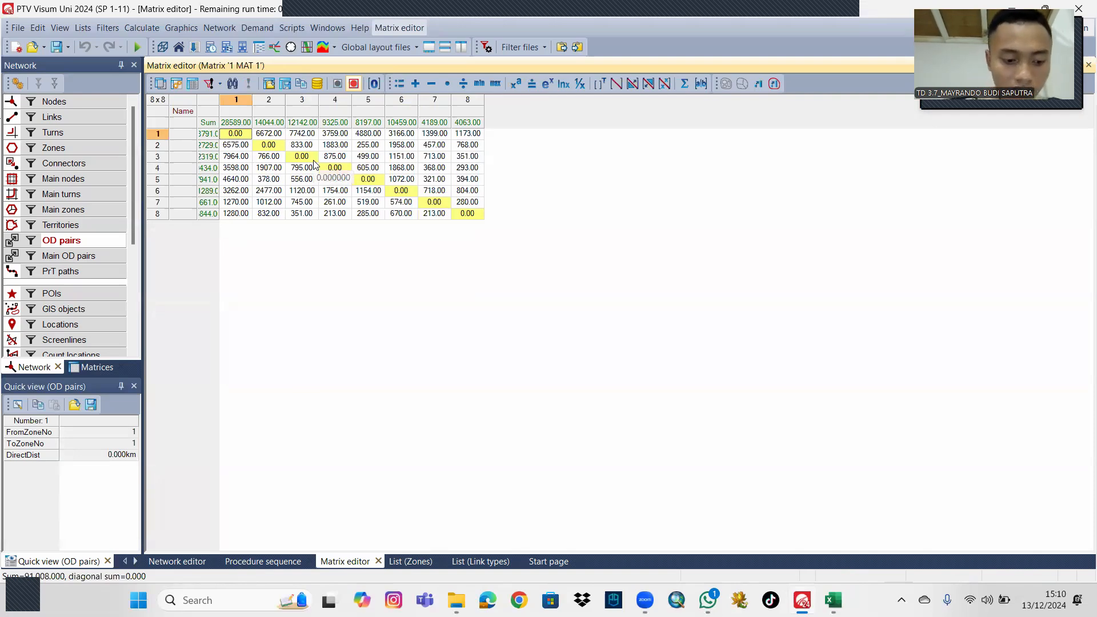
type("1256")
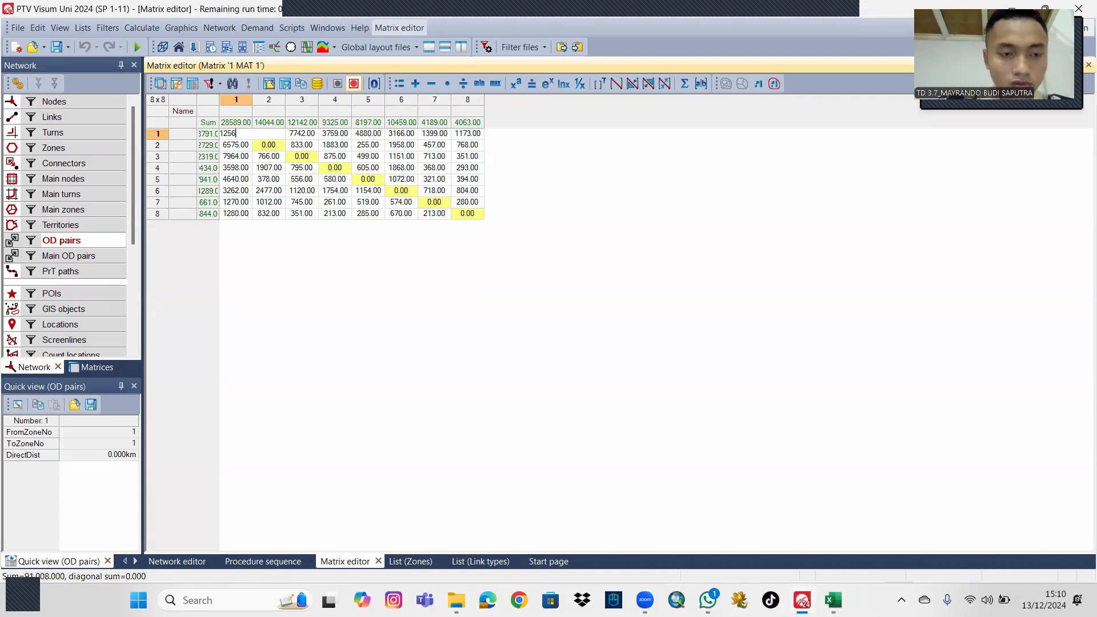
left_click(274, 145)
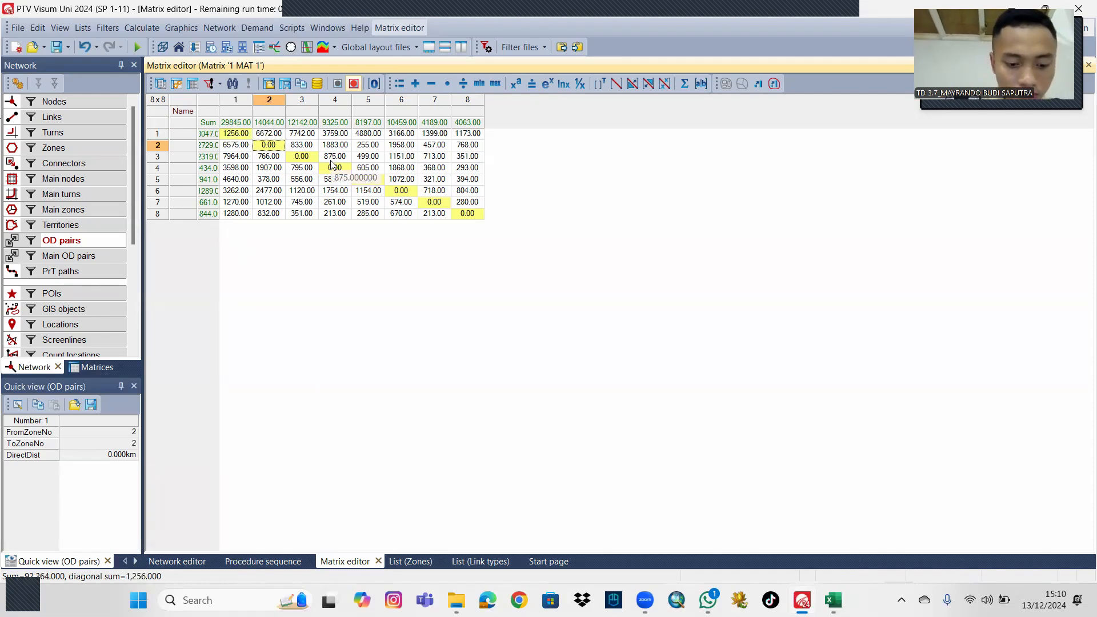
type("1176")
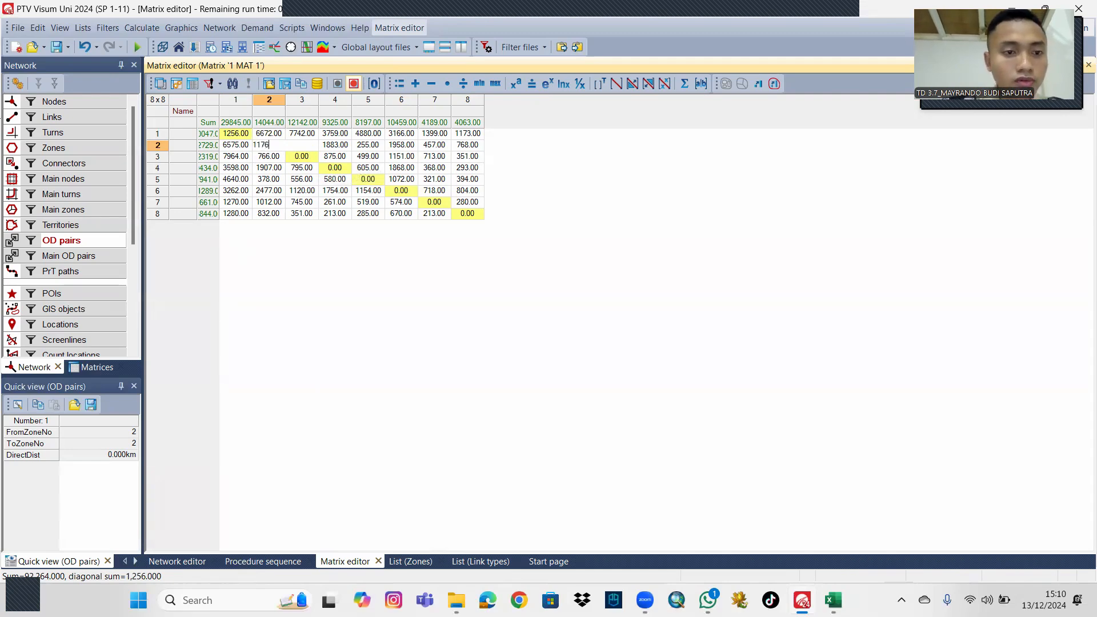
left_click(312, 160)
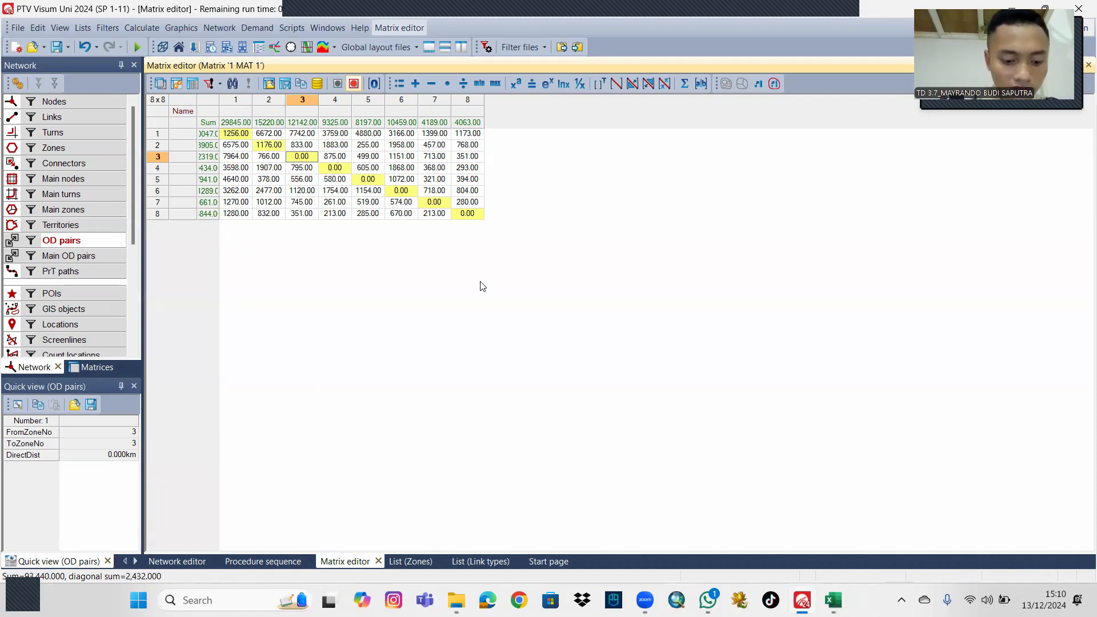
type("1")
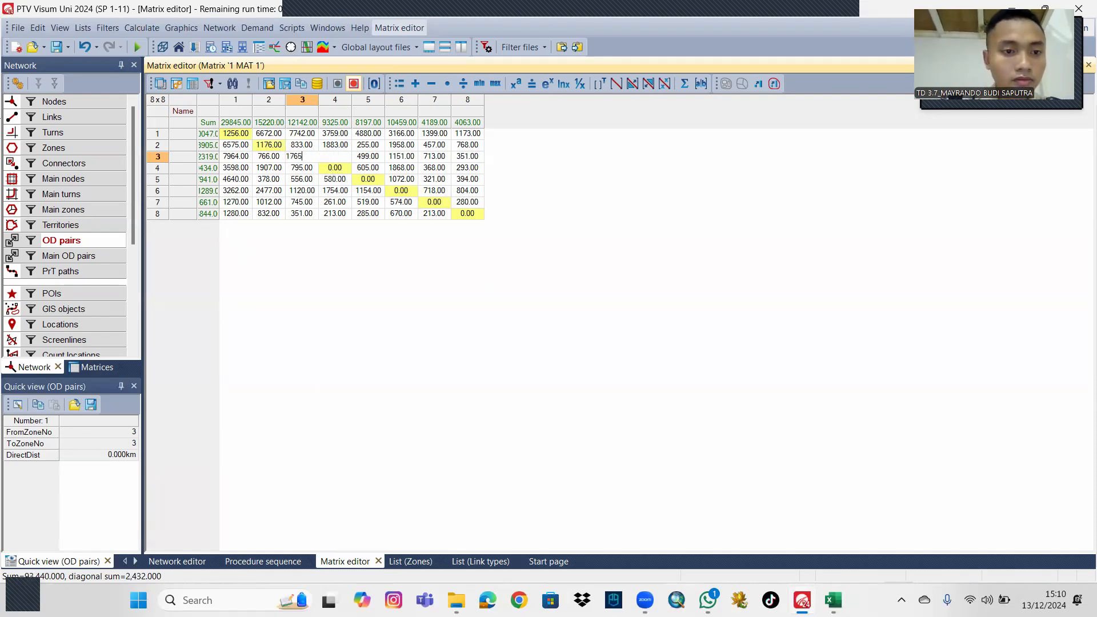
type("765")
left_click(348, 168)
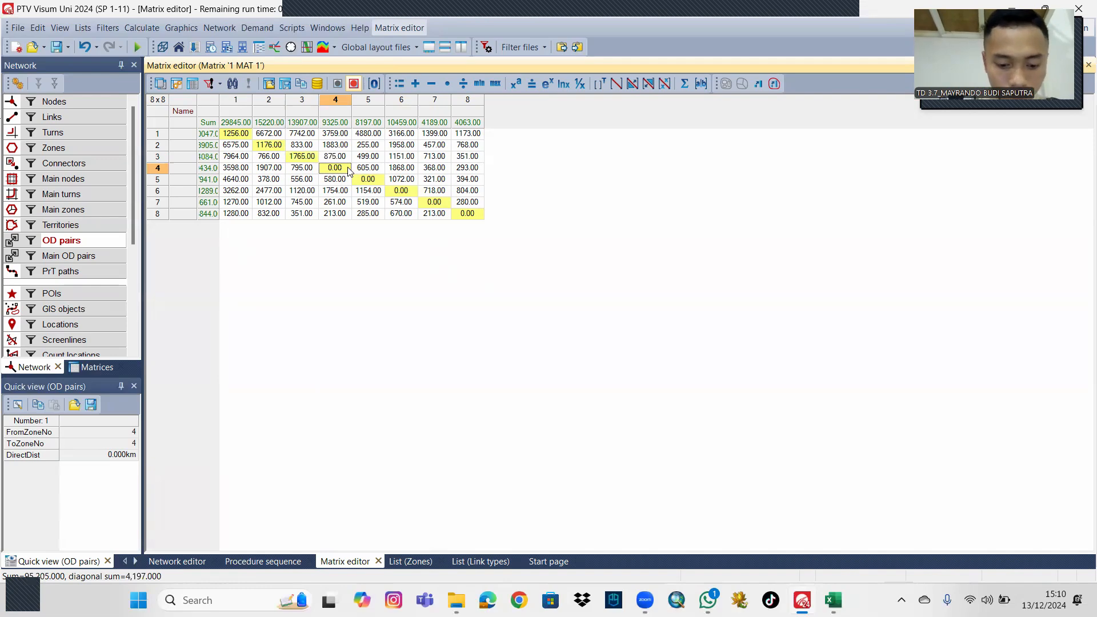
type("1032")
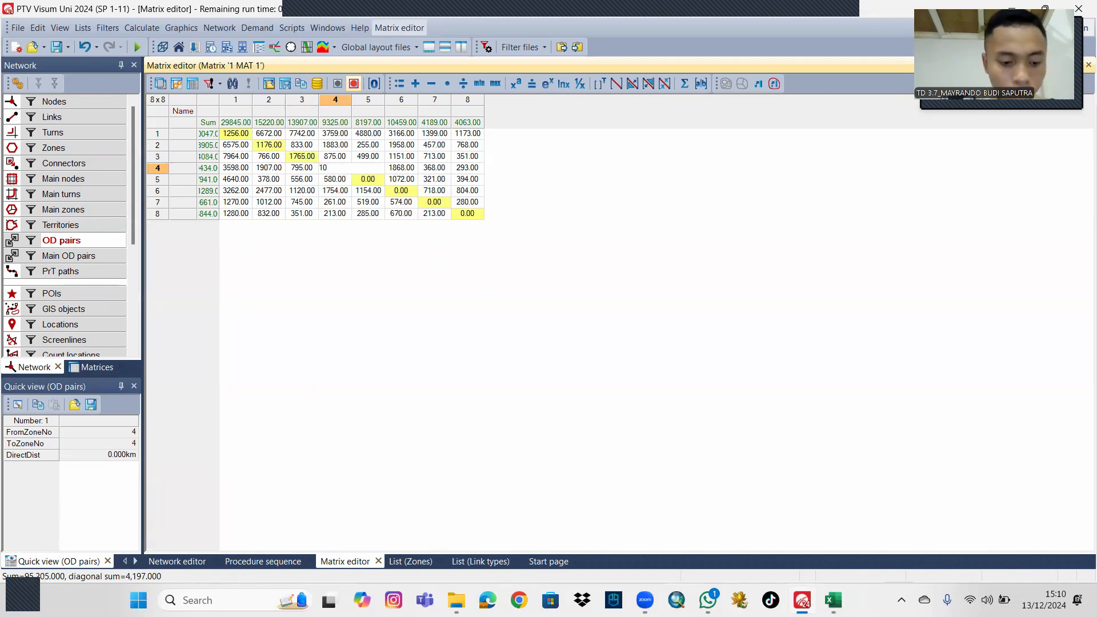
Set the MAT 1 diagonal cells of zones 5 to 8 to 1864, 1183, 1532 and 1435.
left_click(377, 181)
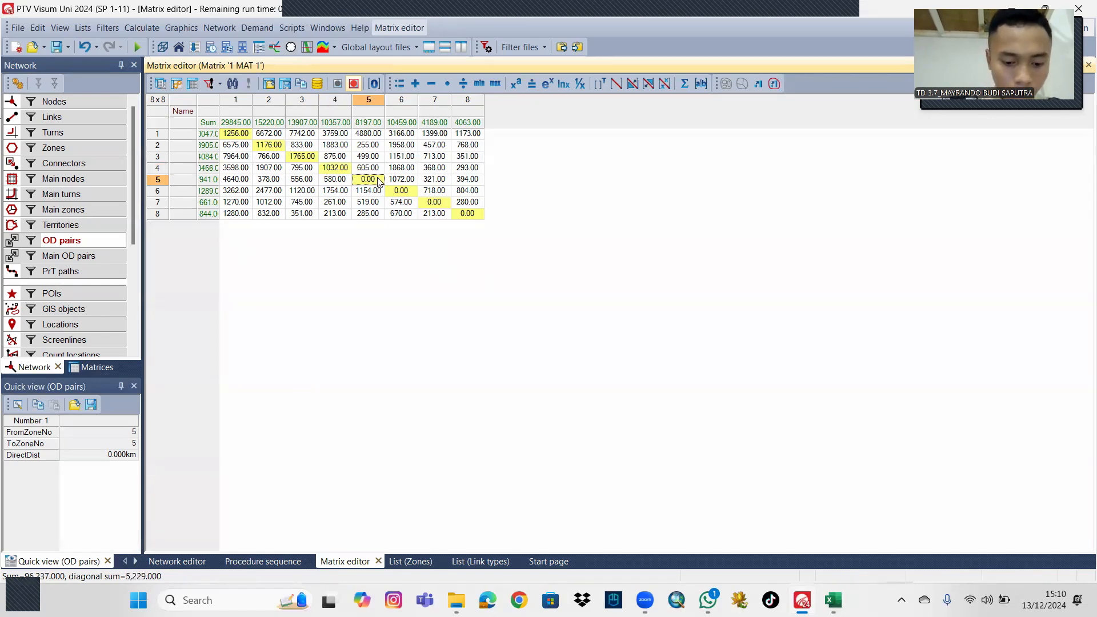
type("1")
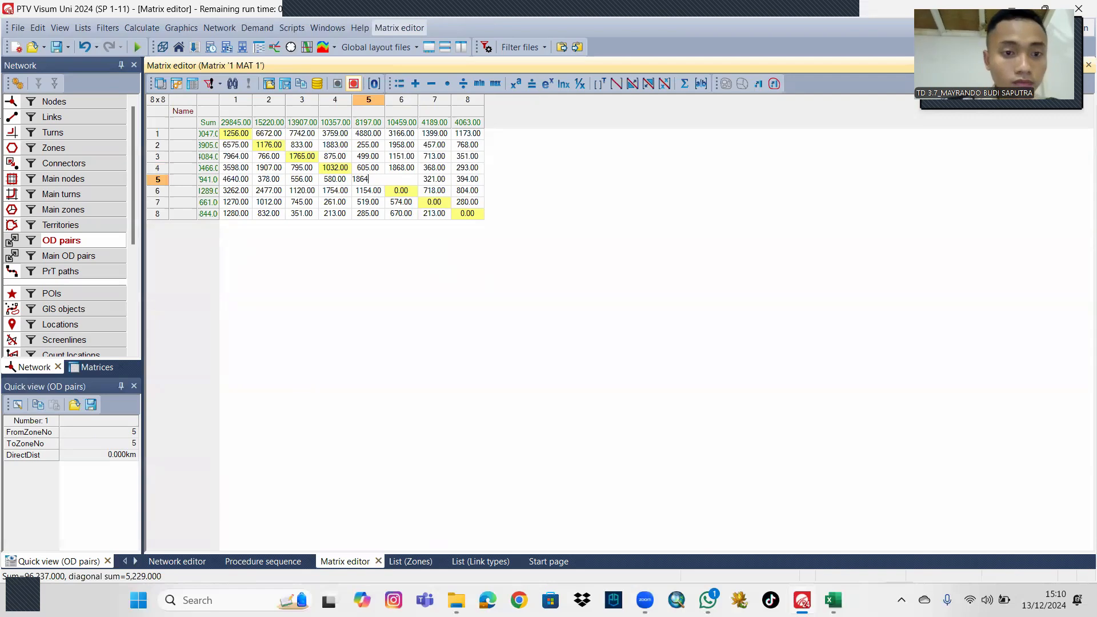
type("864")
left_click(408, 193)
type("1183")
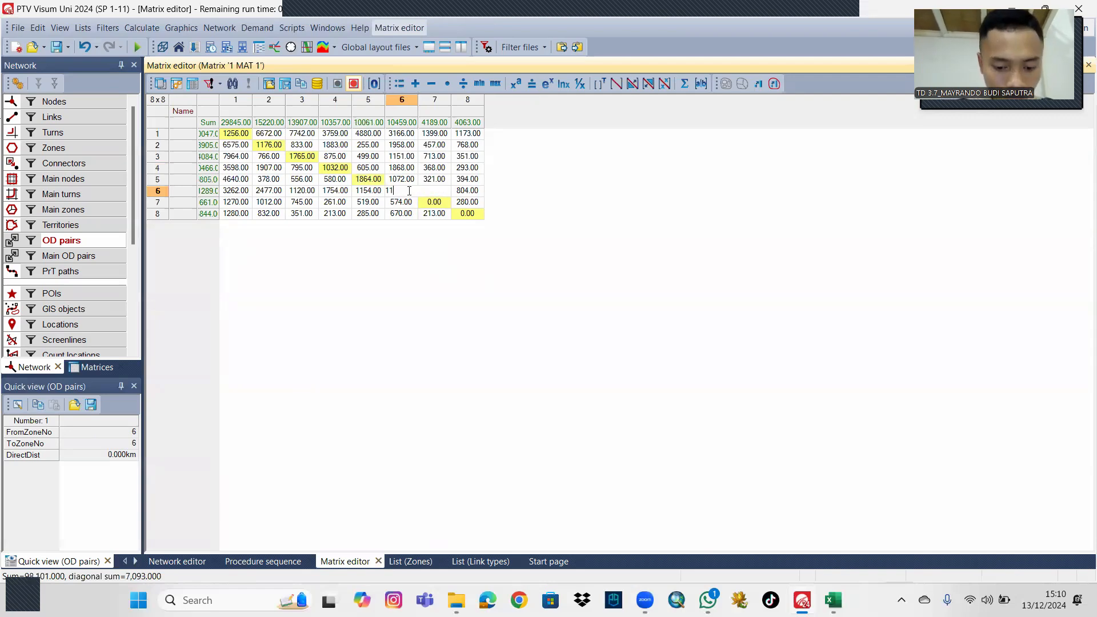
left_click(443, 202)
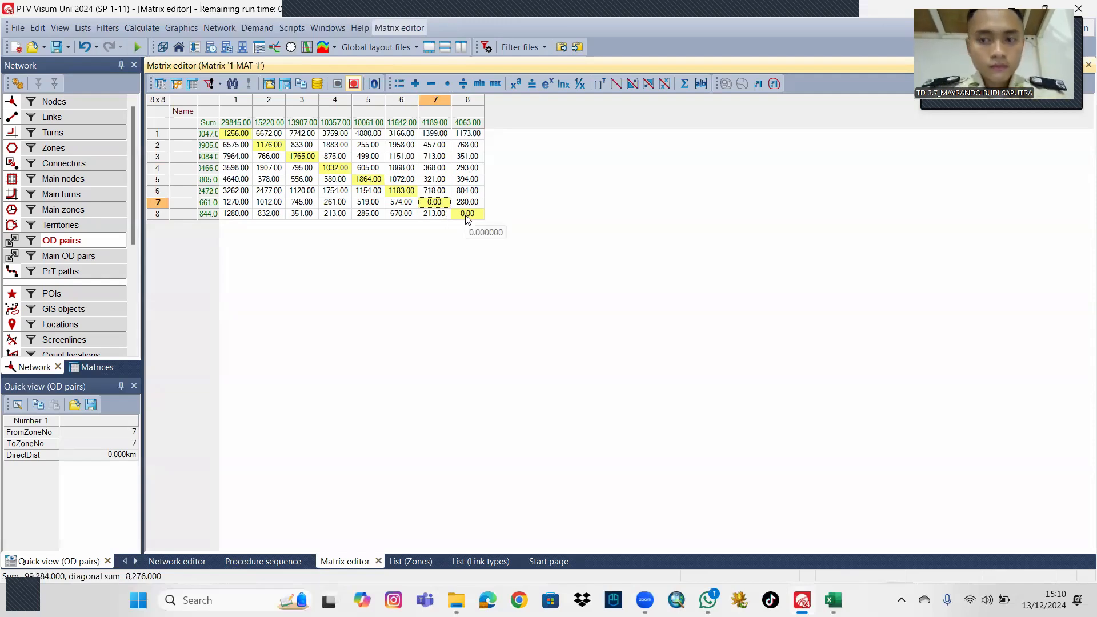
type("1532")
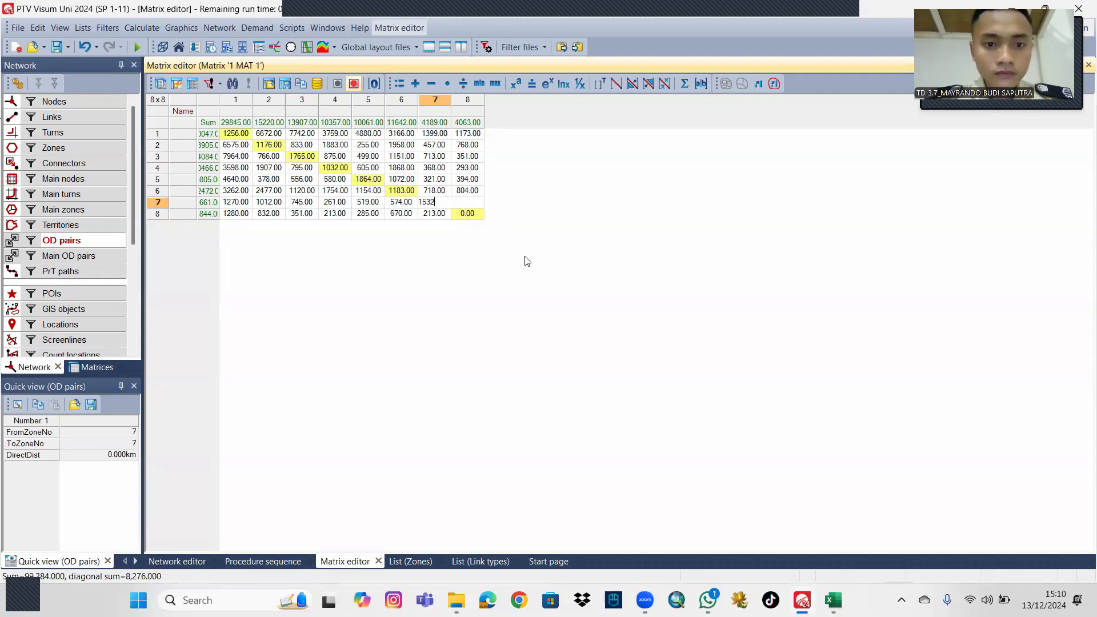
left_click(473, 215)
type("14")
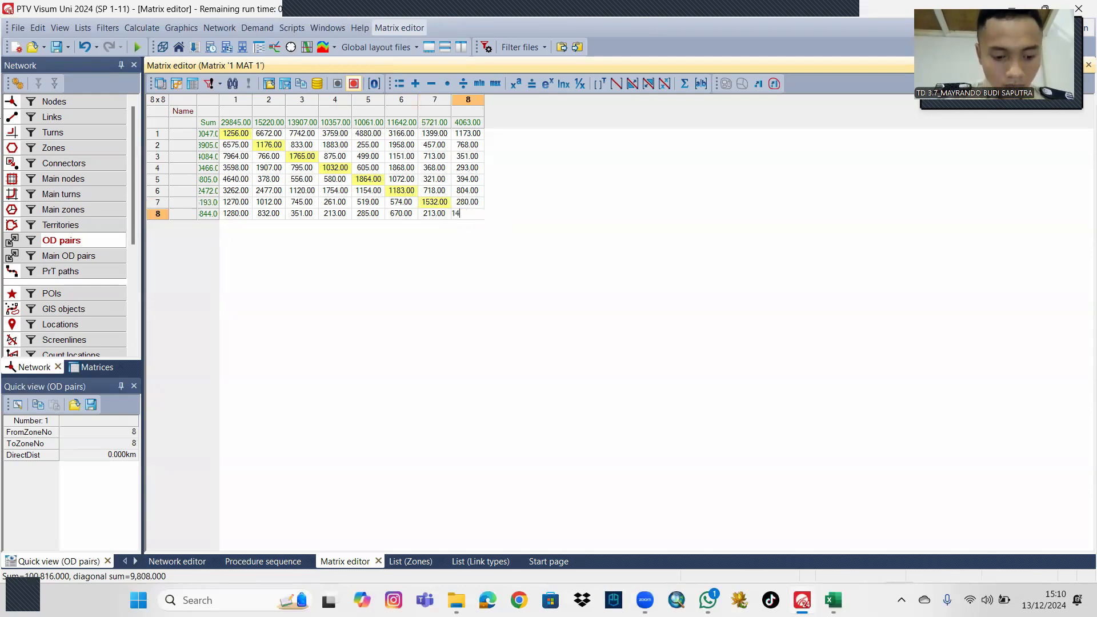
type("35")
key("Return")
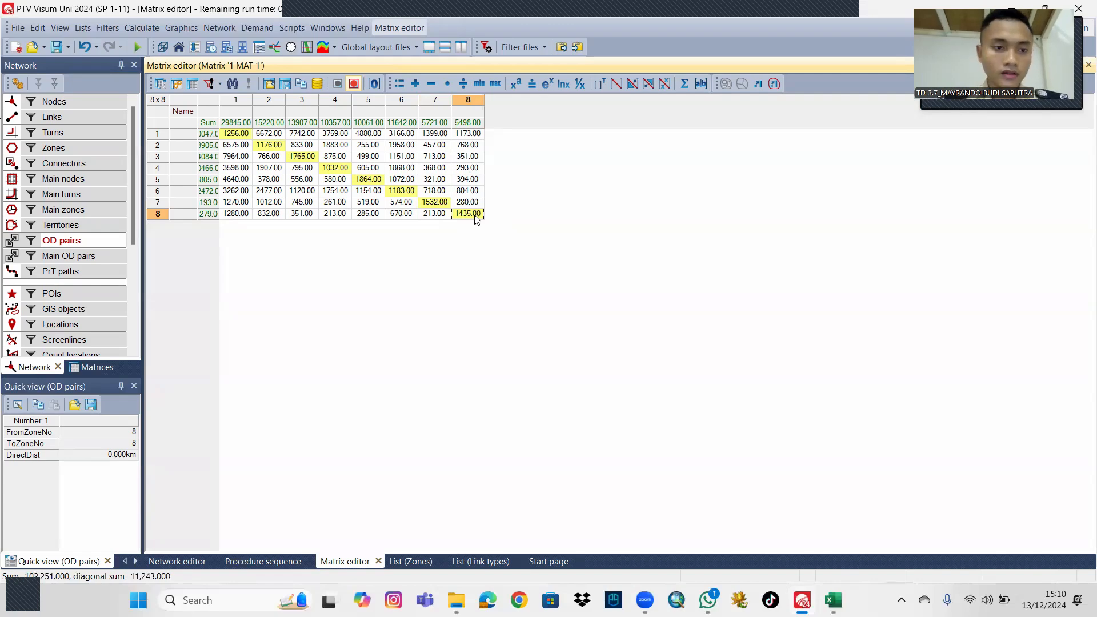
Rerun the procedure sequence with the Car PrT assignment and return to the network map.
left_click(286, 560)
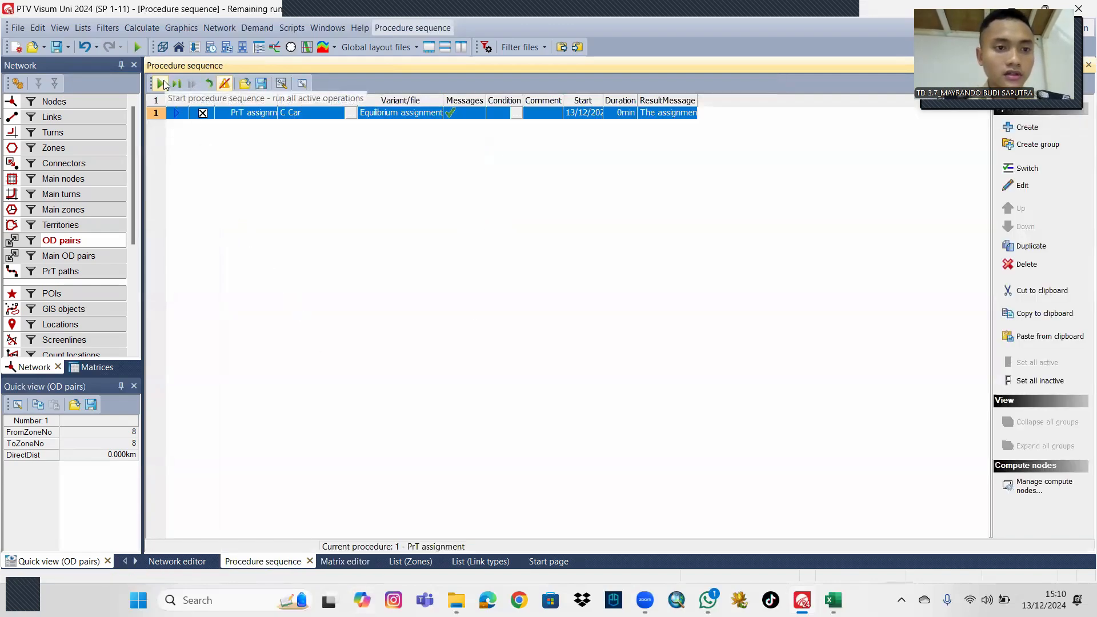
left_click(162, 84)
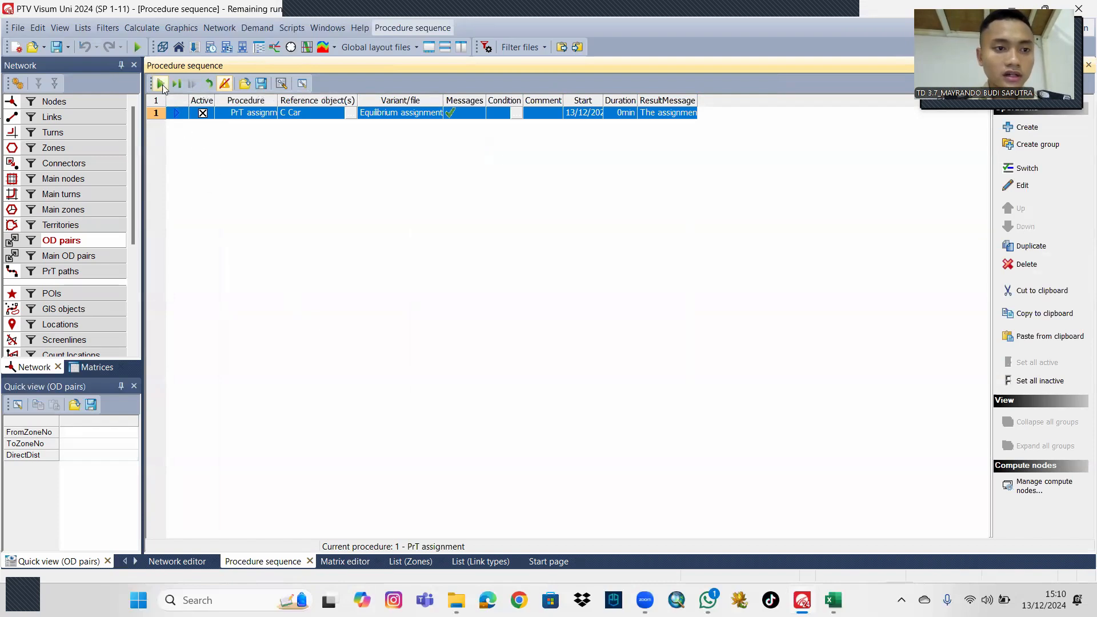
left_click(177, 562)
Examine the assigned PrT volumes across the whole Purworejo network and compare them with the diagonal entries of MAT 1.
scroll(427, 387, "up", 1)
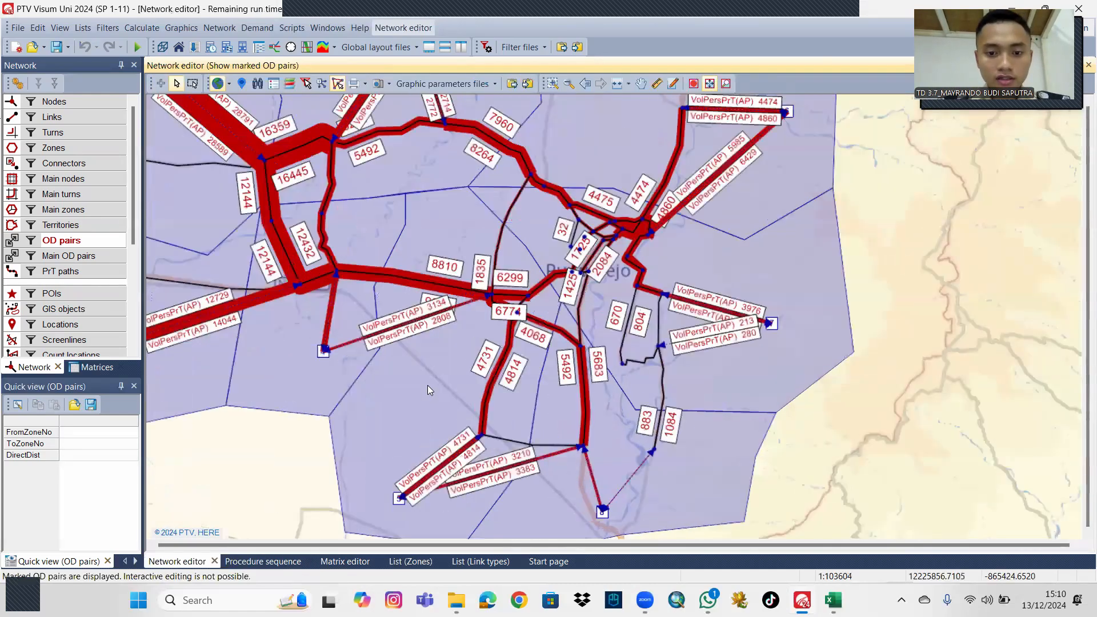
scroll(428, 385, "down", 1)
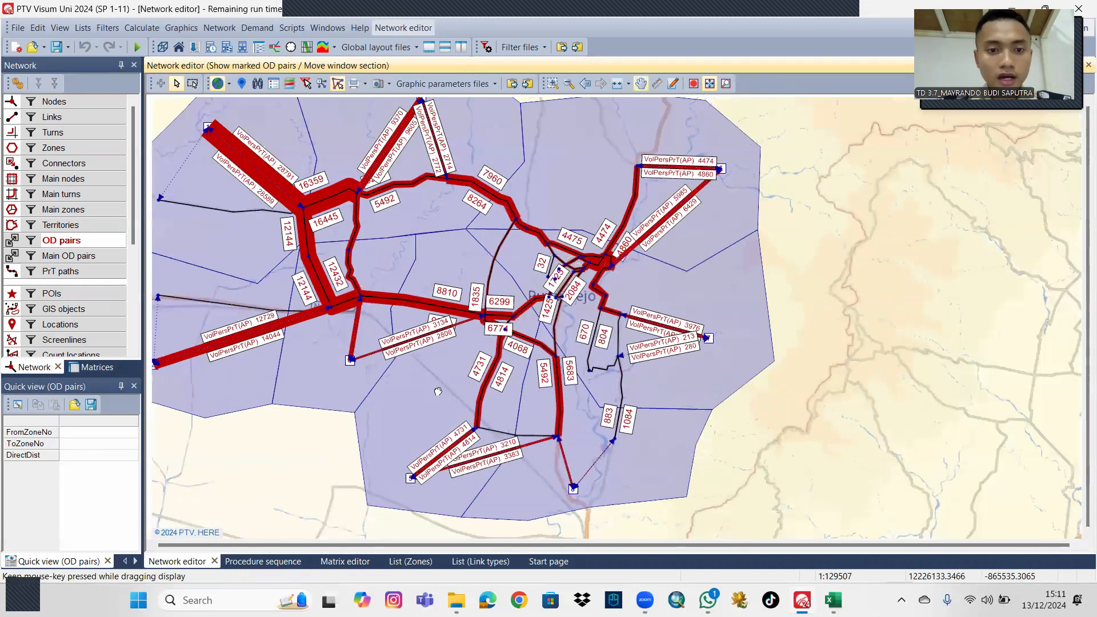
left_click_drag(432, 377, 455, 383)
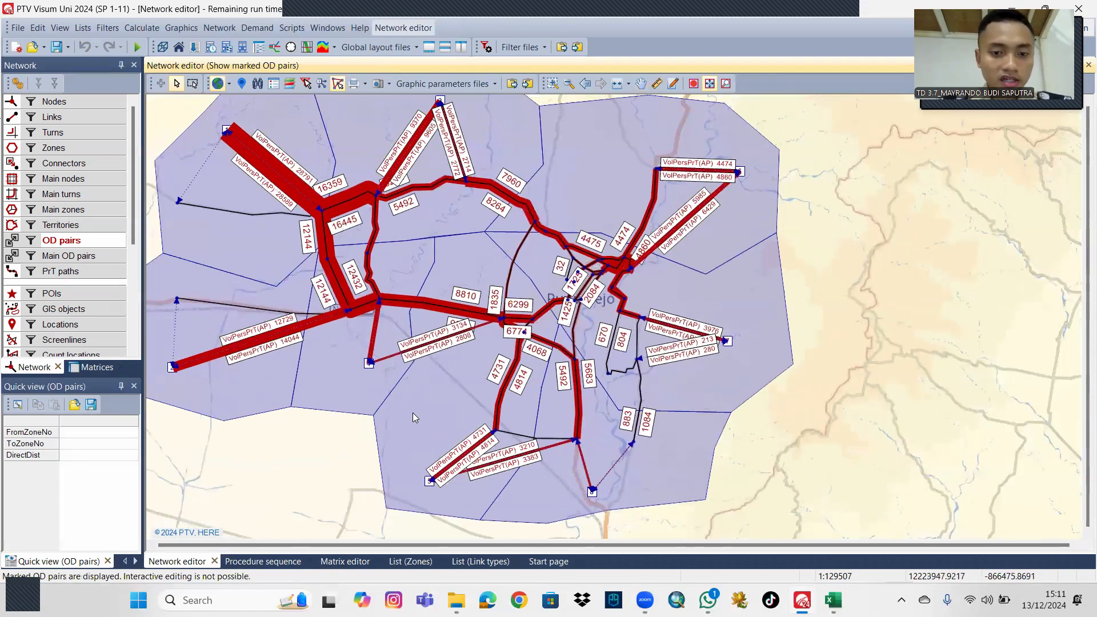
left_click(345, 561)
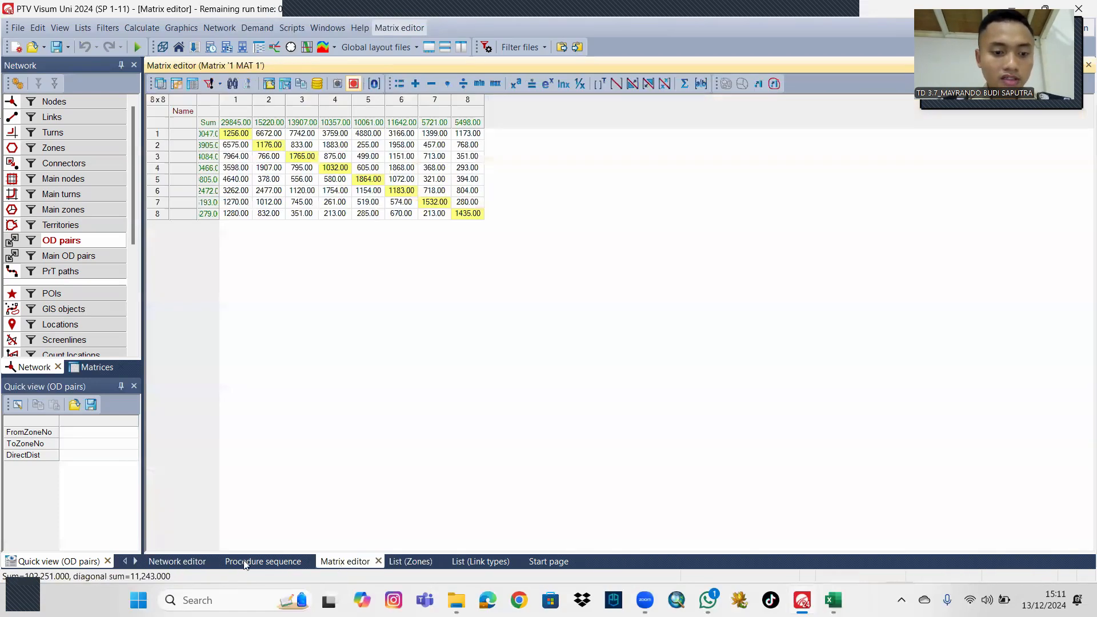
left_click(188, 561)
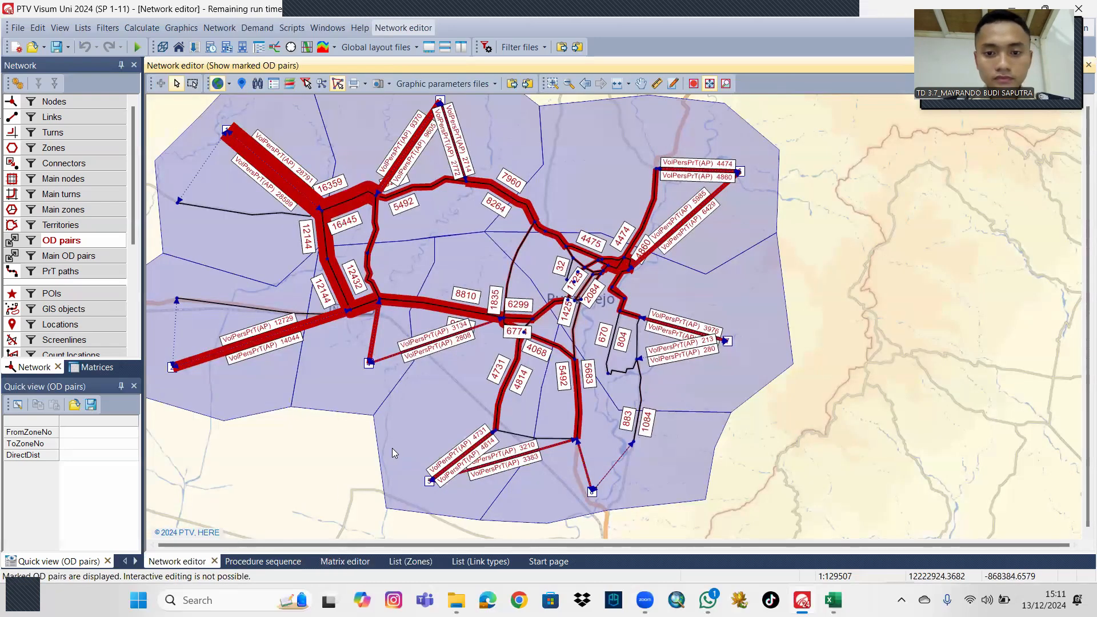
scroll(384, 434, "down", 2)
left_click_drag(408, 428, 432, 419)
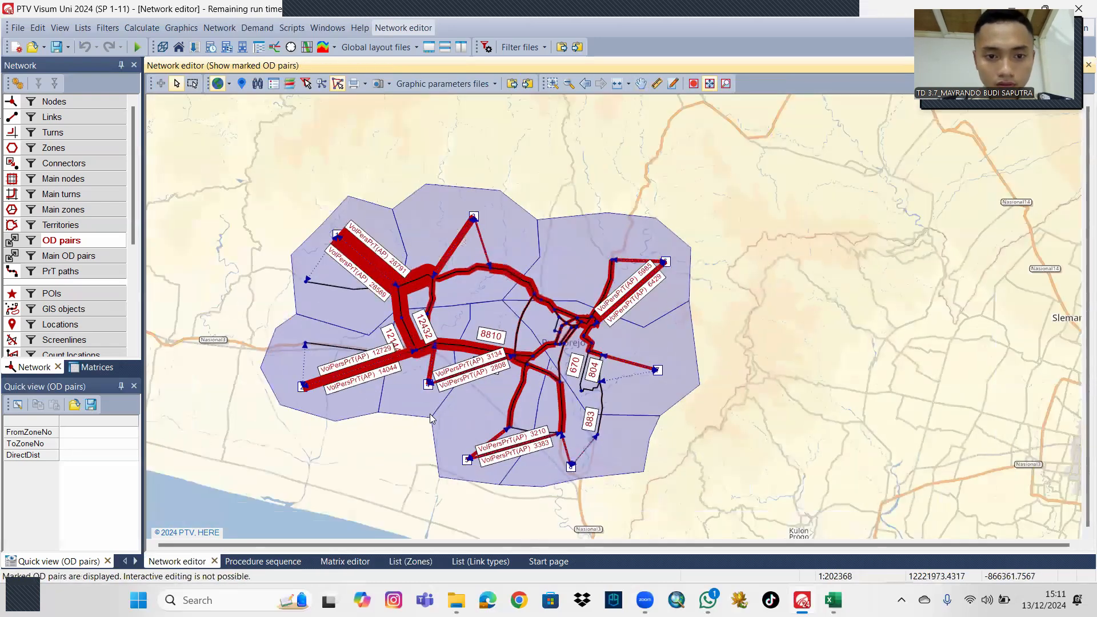
scroll(446, 400, "up", 2)
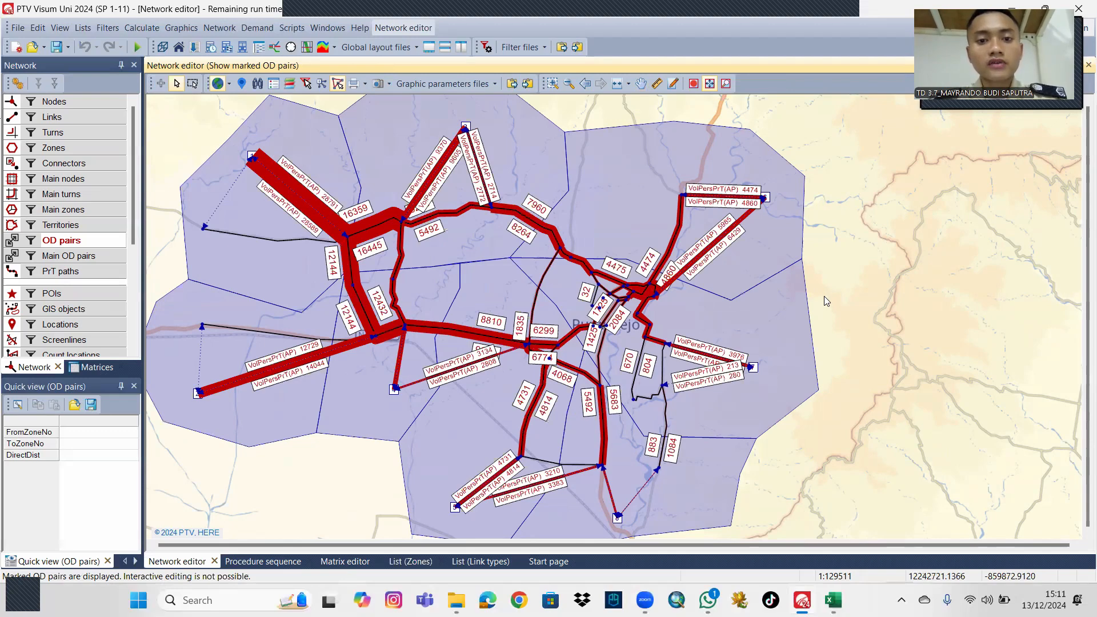
mouse_move(831, 289)
left_mouse_down()
mouse_move(879, 290)
mouse_move(822, 272)
left_mouse_up()
scroll(880, 290, "down", 1)
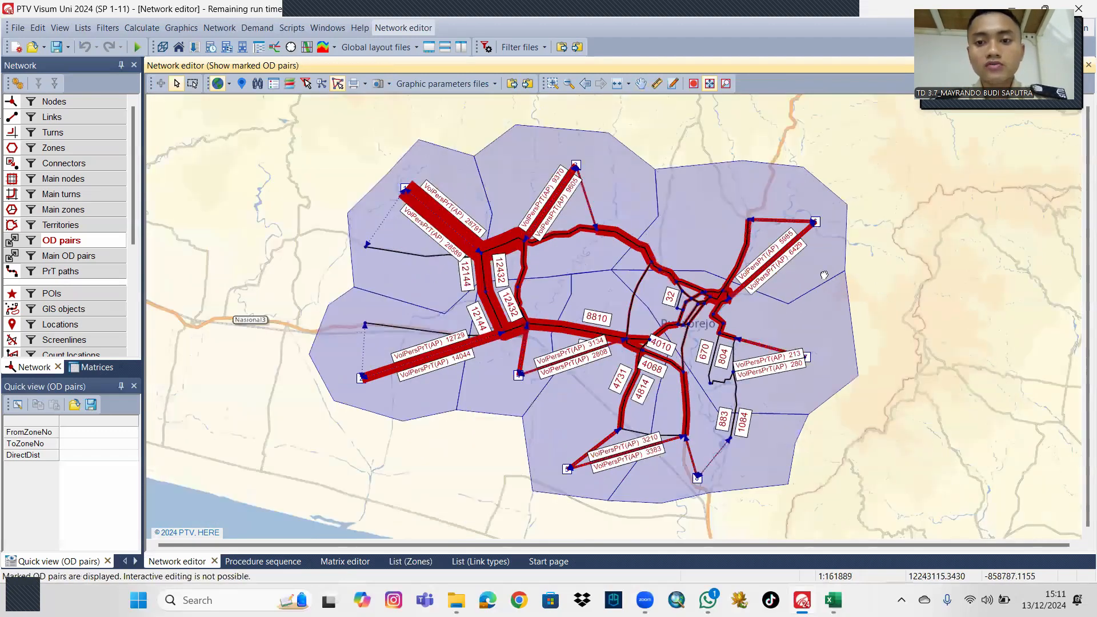